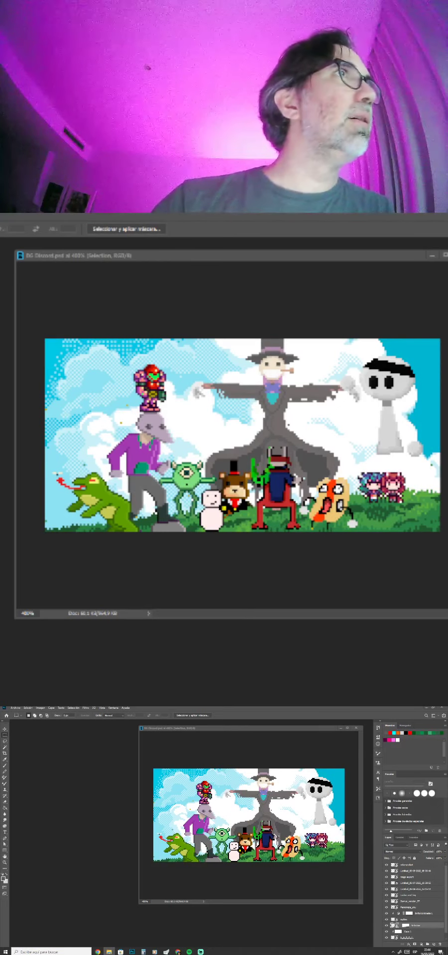
Place the chicken PNG into the BG Discord scene and open its smart object contents without colour management.
{"action": "left_click_drag", "start_coordinate": [0, 954], "coordinate": [235, 800]}
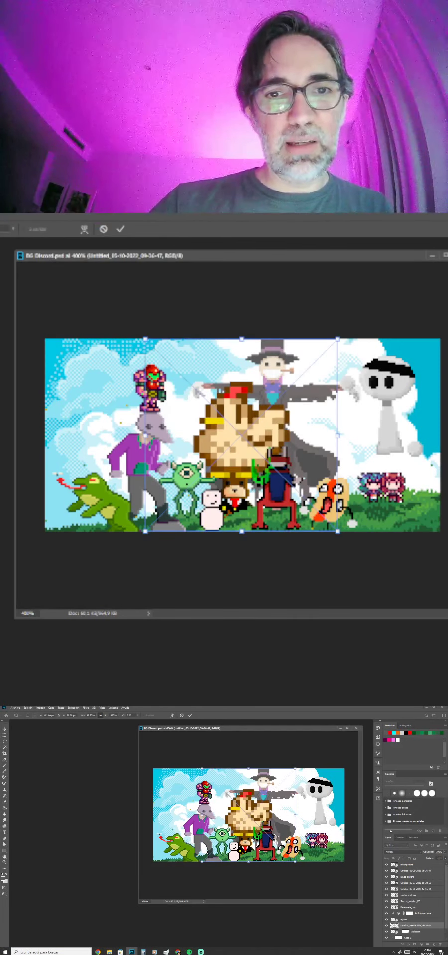
{"action": "key", "text": "Return"}
{"action": "double_click", "coordinate": [395, 926]}
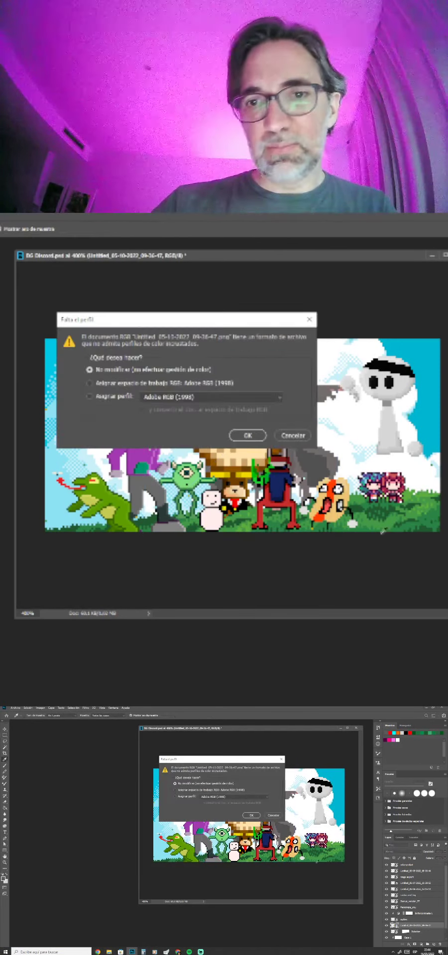
{"action": "left_click", "coordinate": [244, 437]}
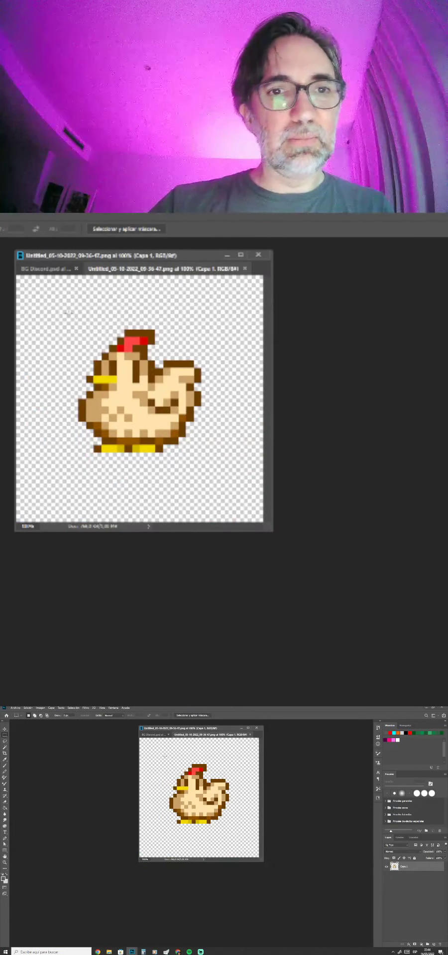
Marquee-select one brown block below the chicken's beak to gauge its size, and set the image size units to percent.
{"action": "left_click_drag", "start_coordinate": [96, 392], "coordinate": [161, 349]}
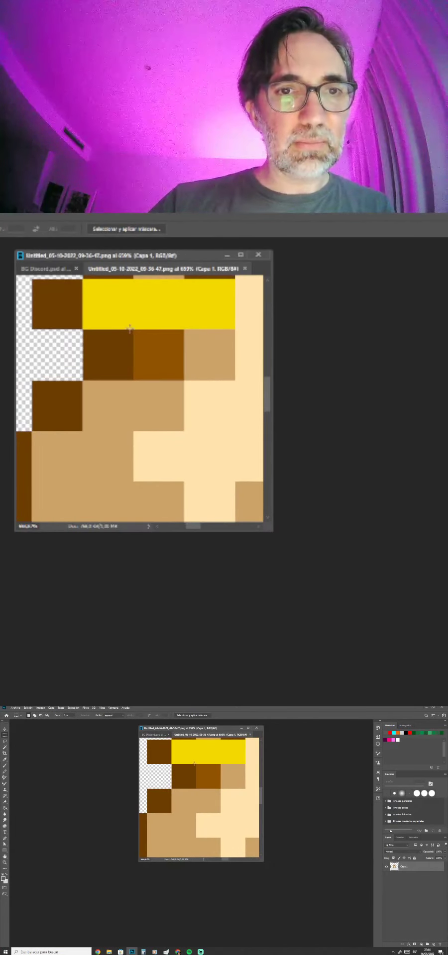
{"action": "left_click_drag", "start_coordinate": [197, 764], "coordinate": [221, 789]}
{"action": "left_click", "coordinate": [40, 708]}
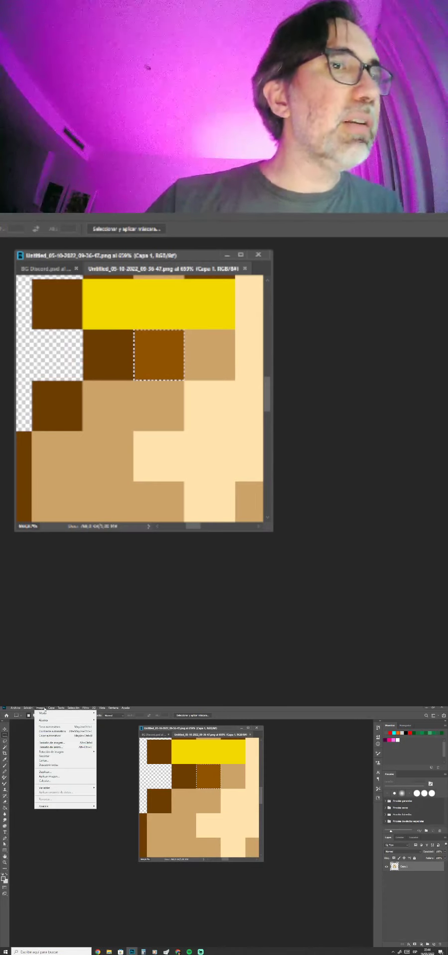
{"action": "left_click", "coordinate": [44, 743]}
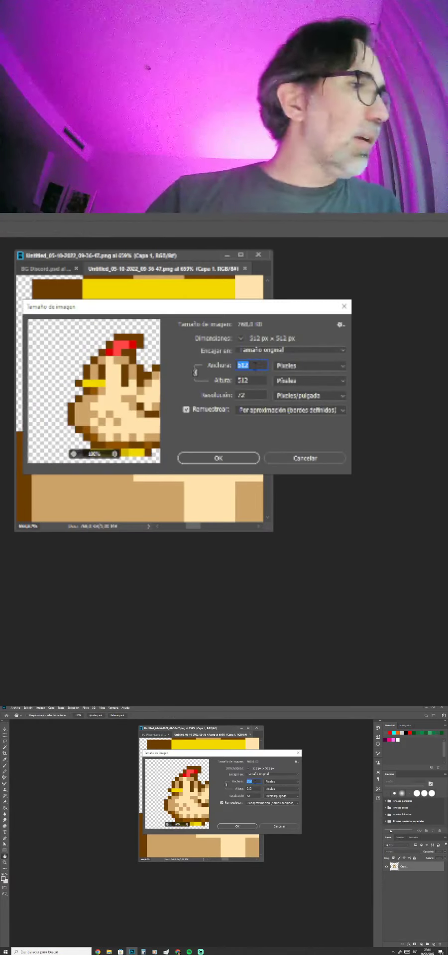
{"action": "left_click", "coordinate": [303, 365]}
{"action": "left_click", "coordinate": [307, 376]}
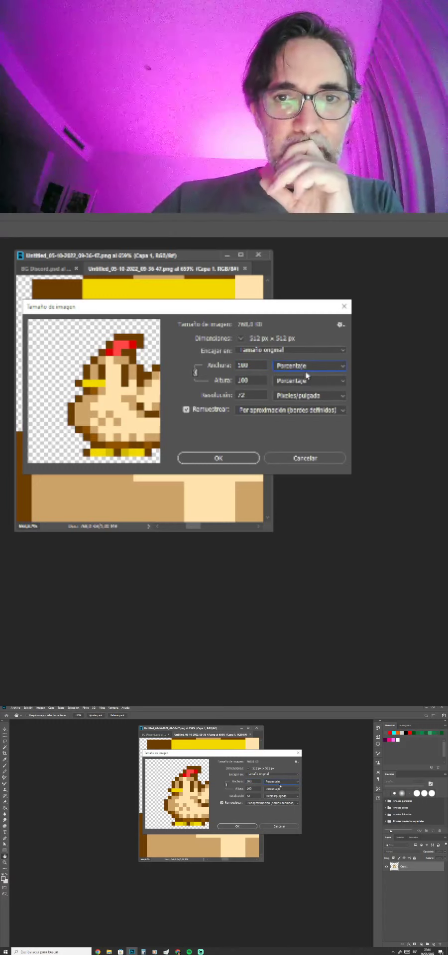
{"action": "left_click_drag", "start_coordinate": [258, 367], "coordinate": [120, 346]}
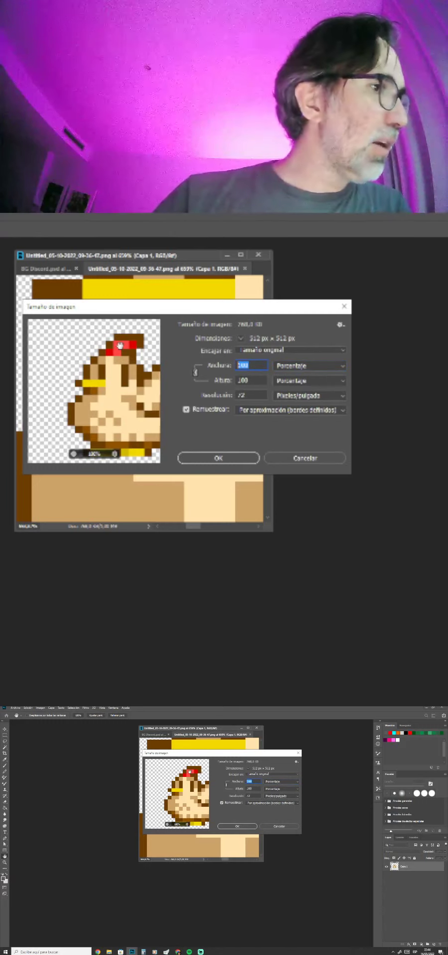
{"action": "type", "text": "12"}
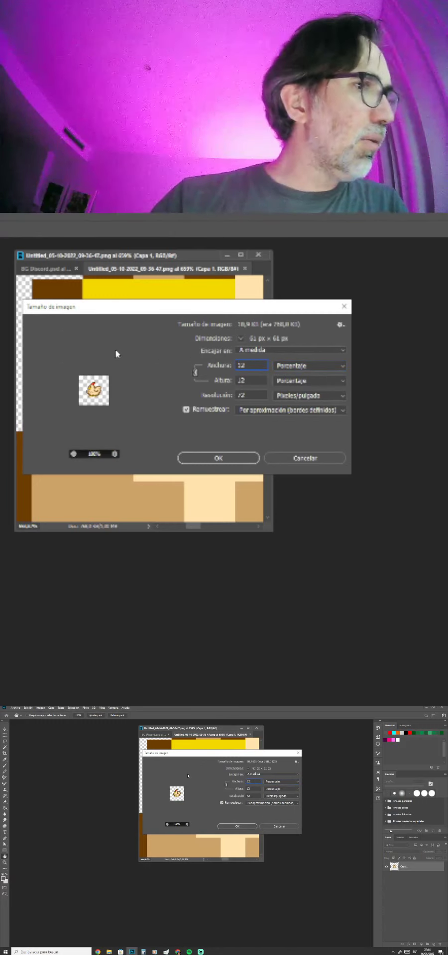
{"action": "type", "text": "5"}
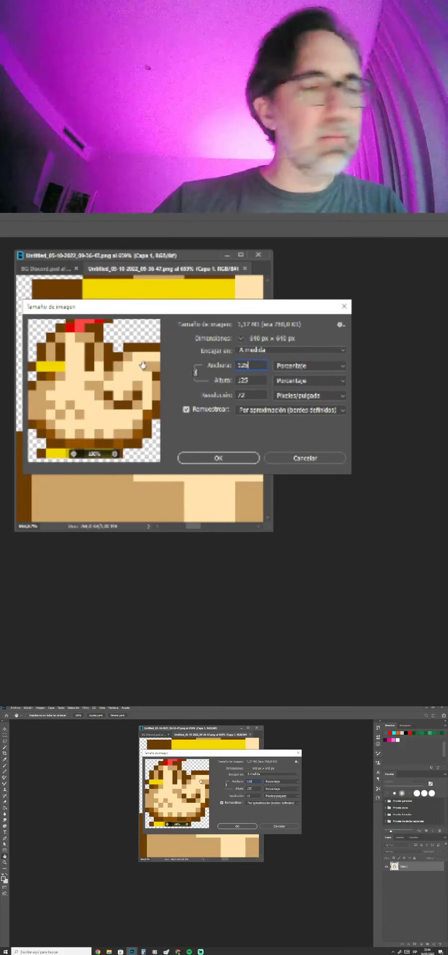
{"action": "key", "text": "BackSpace"}
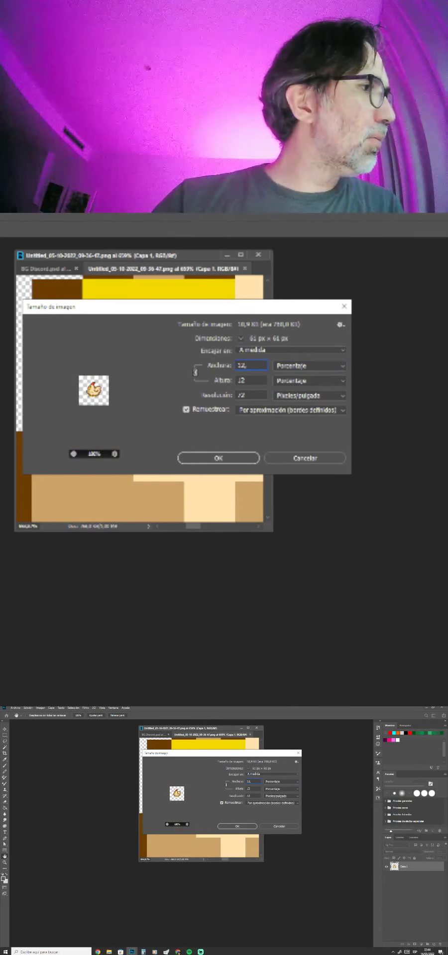
{"action": "key", "text": "BackSpace"}
{"action": "key", "text": "BackSpace"}
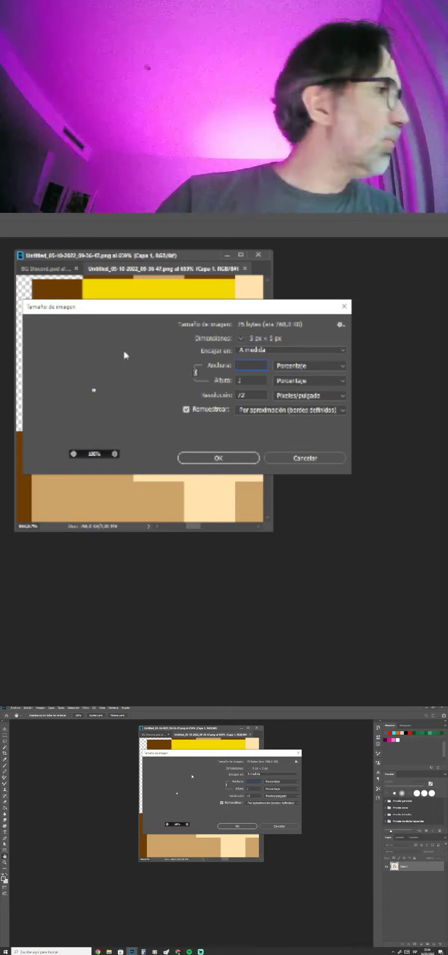
Resize the chicken image to 6.25 percent in width and height, and save and close its contents.
{"action": "type", "text": "6,25"}
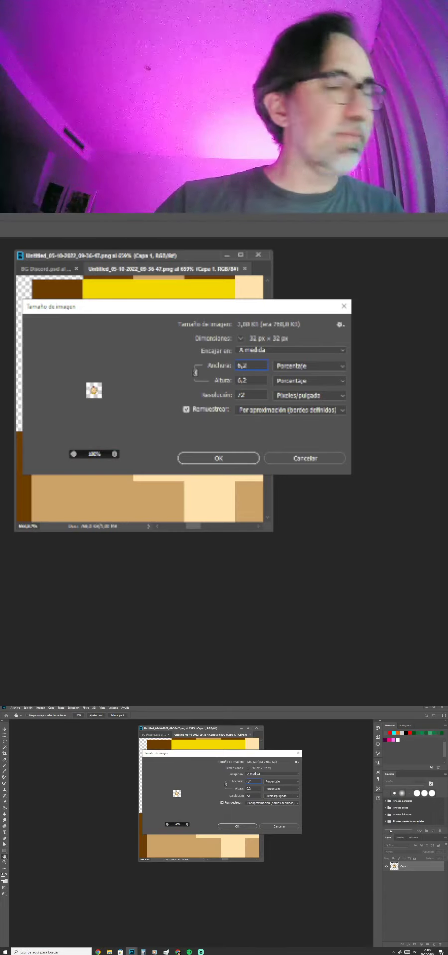
{"action": "left_click", "coordinate": [209, 459]}
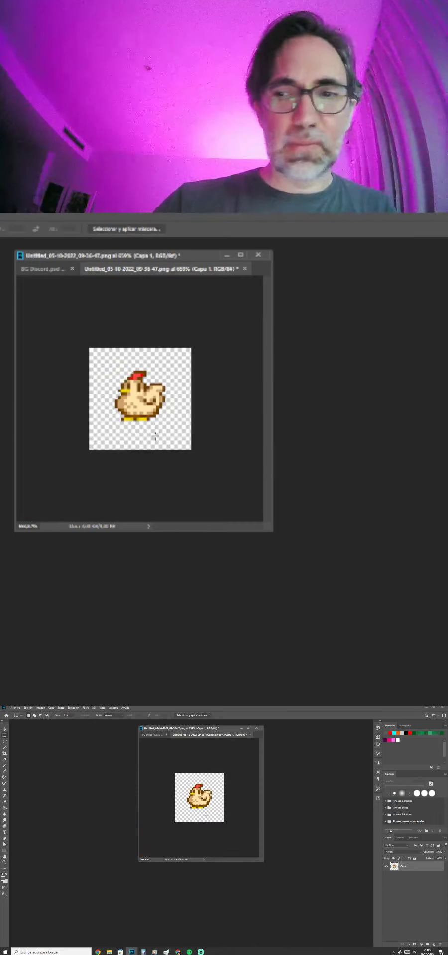
{"action": "key", "text": "ctrl+s"}
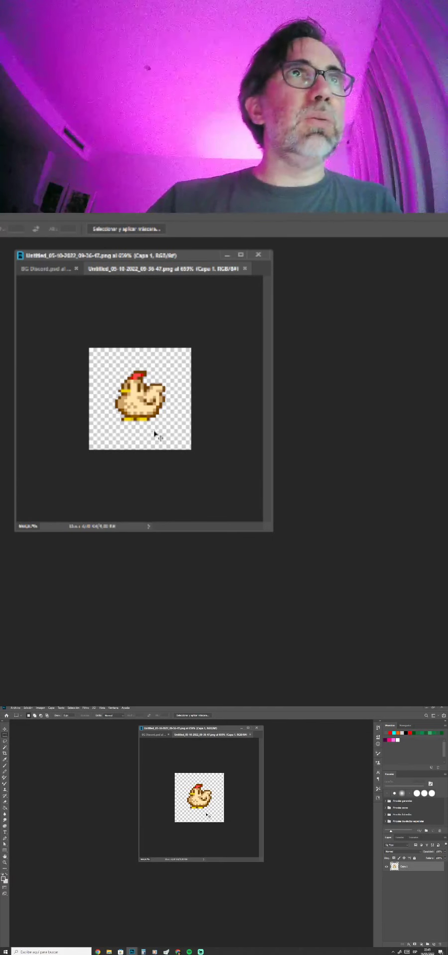
{"action": "key", "text": "ctrl+w"}
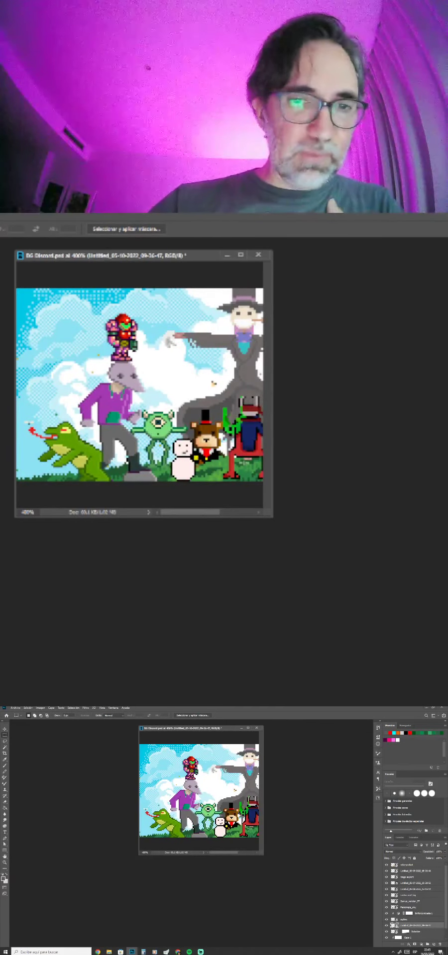
Scale the chicken layer to 100 percent and move it onto the grass in the lower-right corner of the scene.
{"action": "left_click_drag", "start_coordinate": [263, 855], "coordinate": [372, 874]}
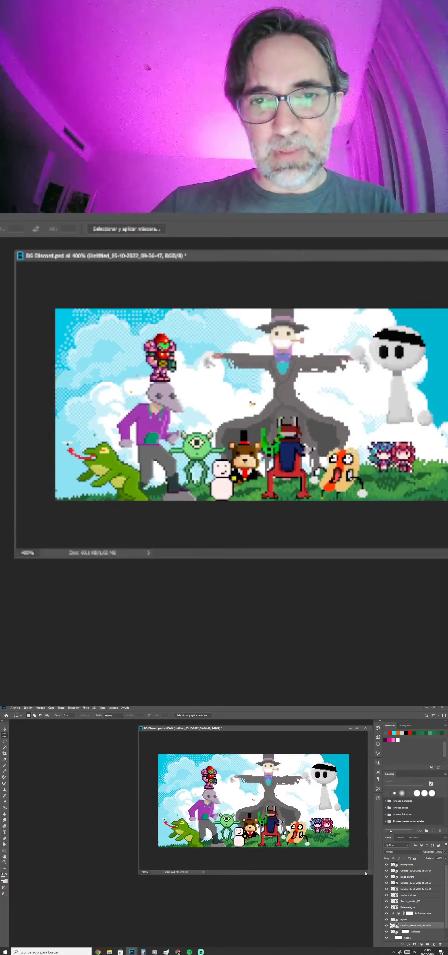
{"action": "key", "text": "ctrl+t"}
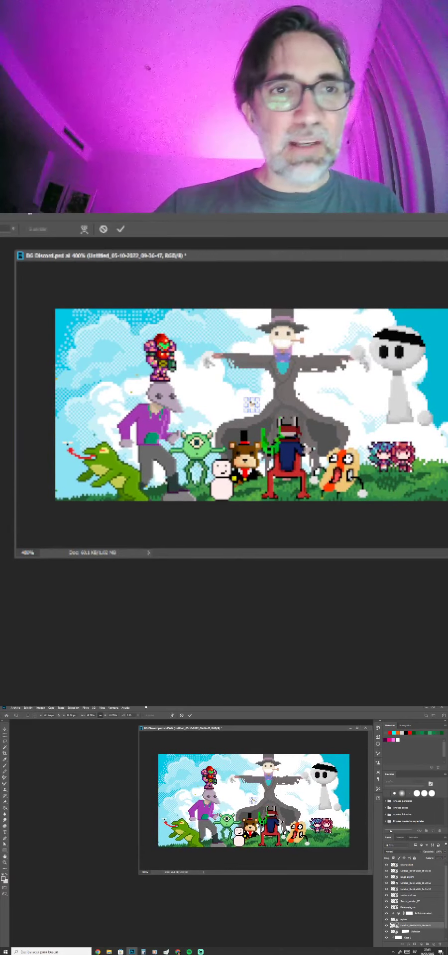
{"action": "type", "text": "100"}
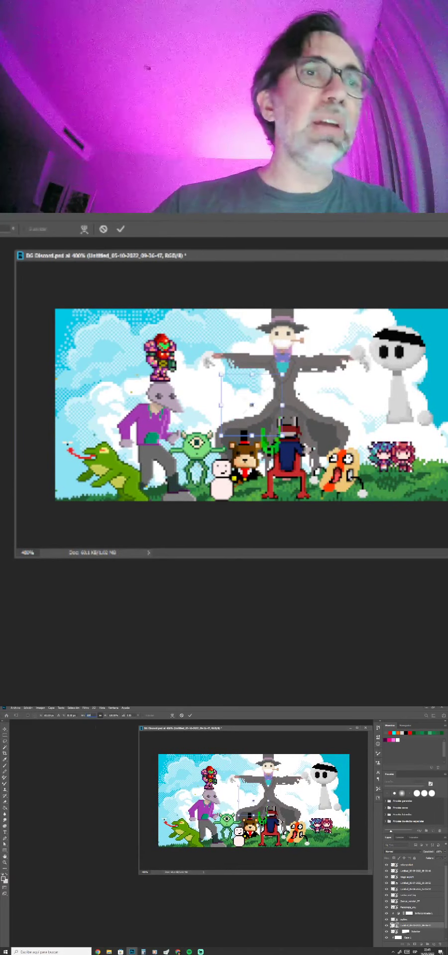
{"action": "key", "text": "Return"}
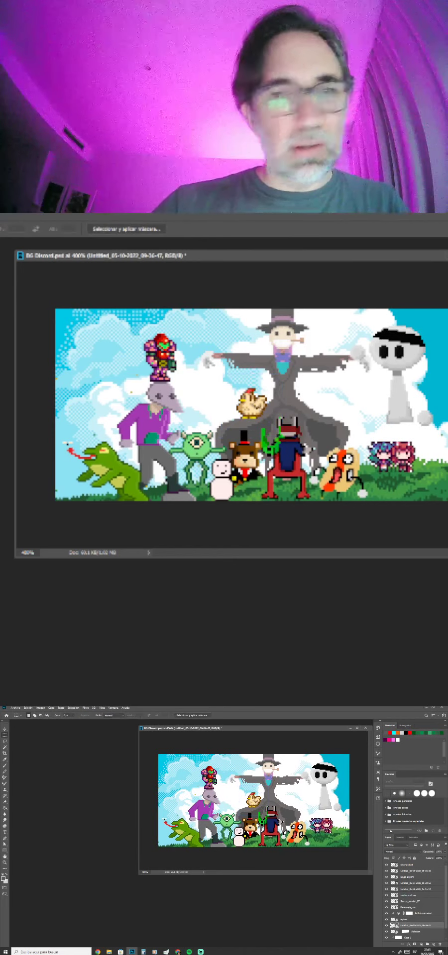
{"action": "left_click_drag", "start_coordinate": [252, 412], "coordinate": [432, 487]}
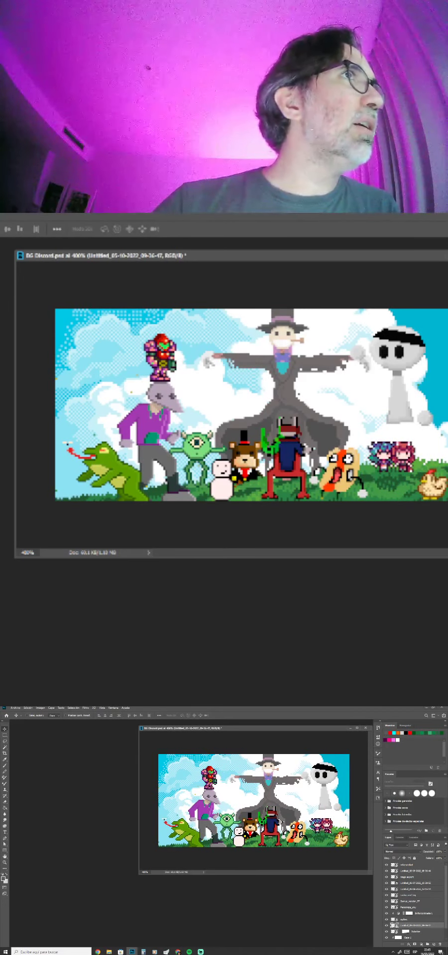
Place the PNG of the eyeball with red limbs into the scene and move its layer above all other layers.
{"action": "key", "text": "alt+Tab"}
{"action": "left_click_drag", "start_coordinate": [0, 951], "coordinate": [218, 744]}
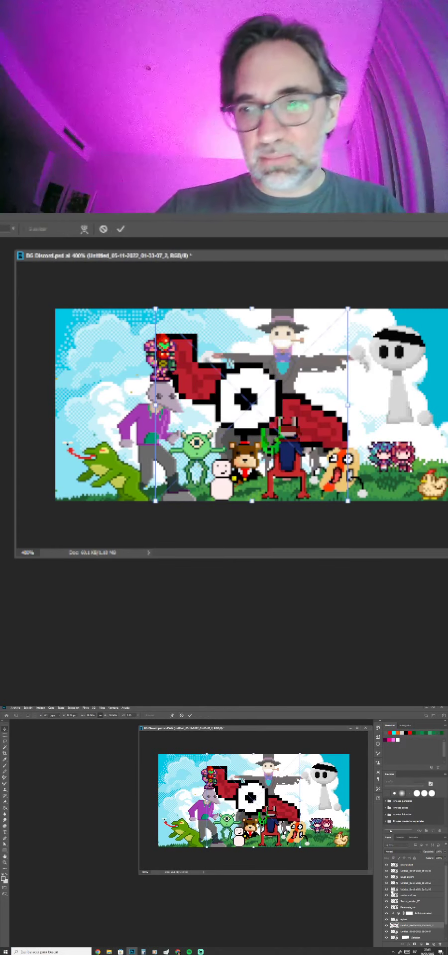
{"action": "key", "text": "Return"}
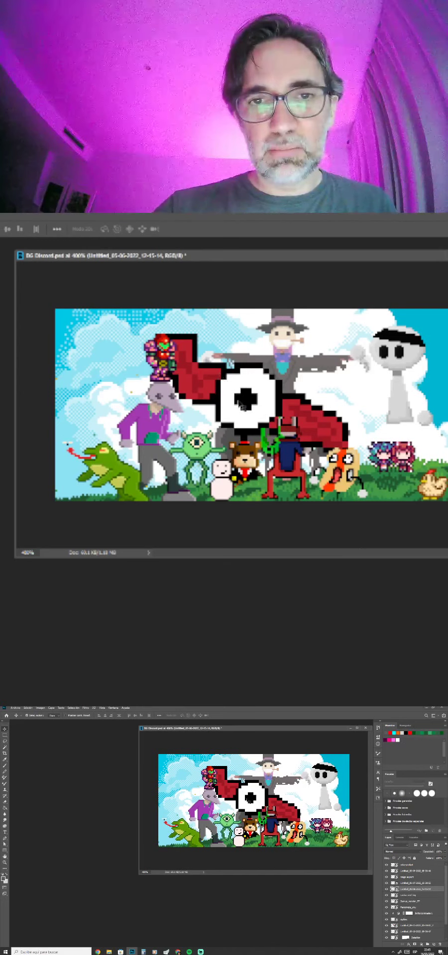
{"action": "left_click", "coordinate": [248, 799]}
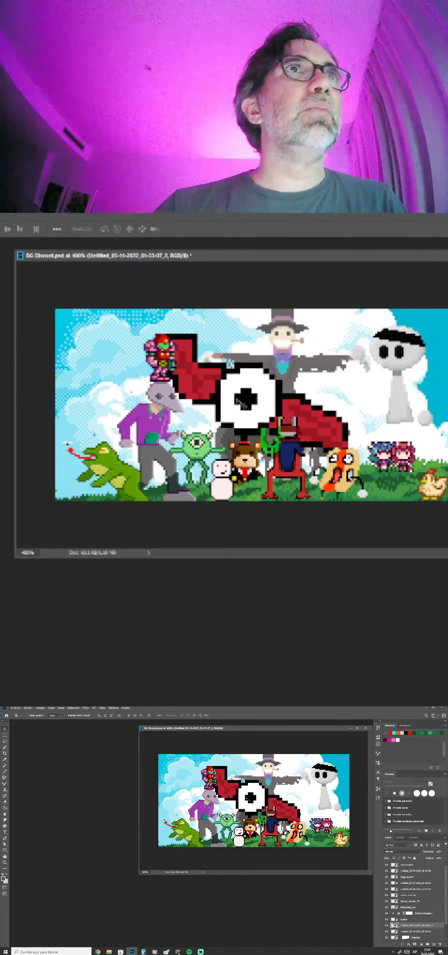
{"action": "left_click_drag", "start_coordinate": [413, 925], "coordinate": [409, 866]}
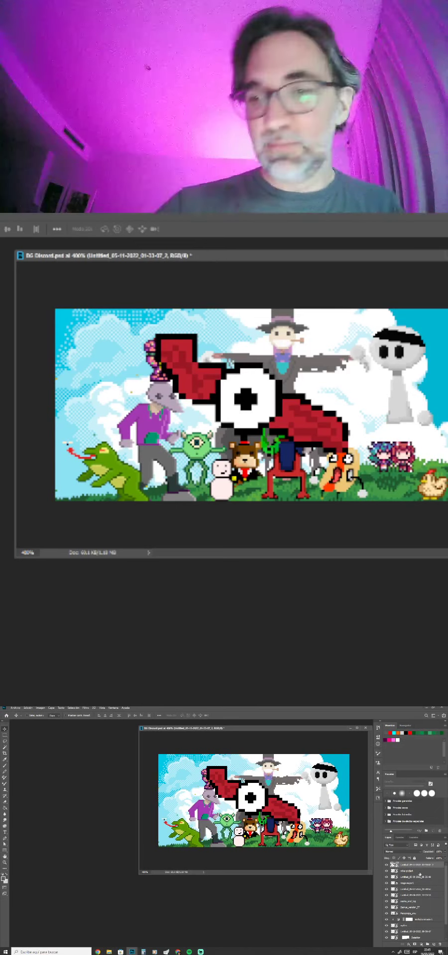
Open the eyeball sprite's smart object contents without colour management and marquee-select one black outline block to gauge its size.
{"action": "double_click", "coordinate": [393, 866]}
{"action": "left_click", "coordinate": [248, 436]}
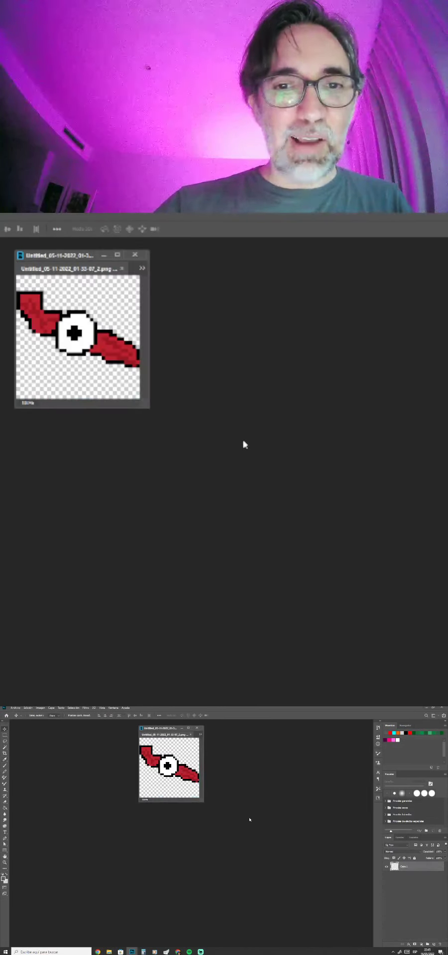
{"action": "left_click_drag", "start_coordinate": [204, 803], "coordinate": [354, 874]}
{"action": "left_click", "coordinate": [251, 802]}
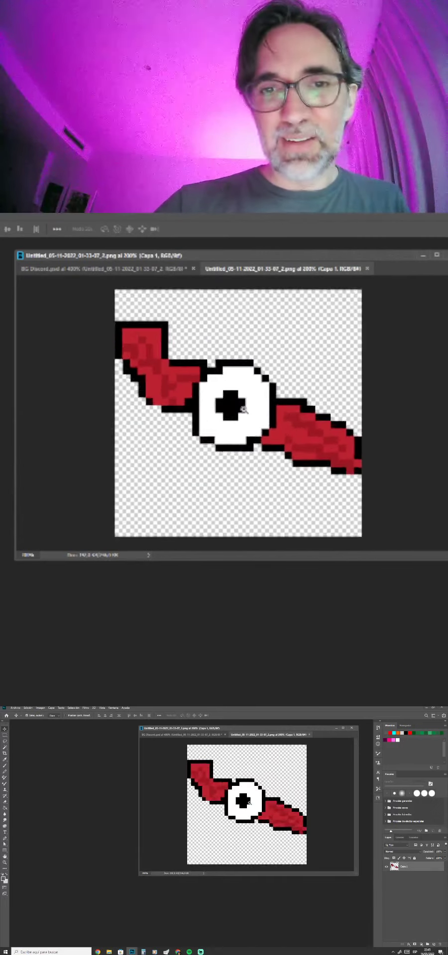
{"action": "key", "text": "m"}
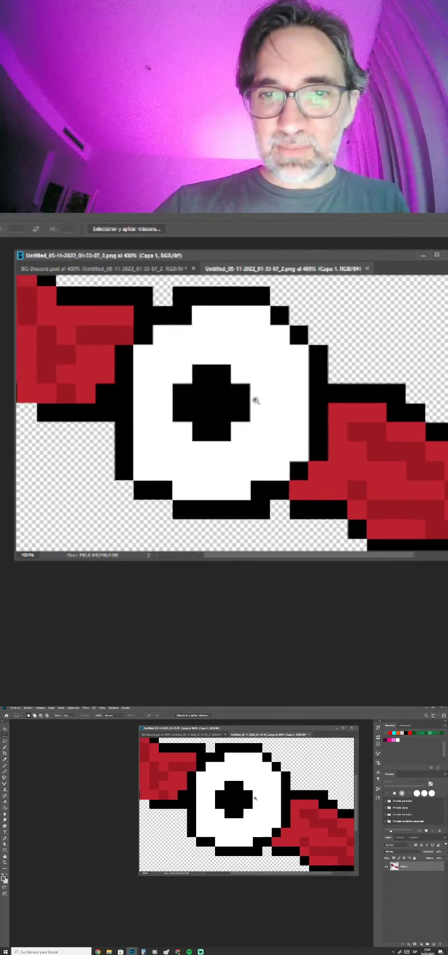
{"action": "scroll", "coordinate": [255, 798], "scroll_direction": "up", "scroll_amount": 2}
{"action": "mouse_move", "coordinate": [263, 744]}
{"action": "left_mouse_down"}
{"action": "mouse_move", "coordinate": [287, 748]}
{"action": "mouse_move", "coordinate": [278, 747]}
{"action": "mouse_move", "coordinate": [273, 754]}
{"action": "mouse_move", "coordinate": [266, 748]}
{"action": "mouse_move", "coordinate": [275, 755]}
{"action": "left_mouse_up"}
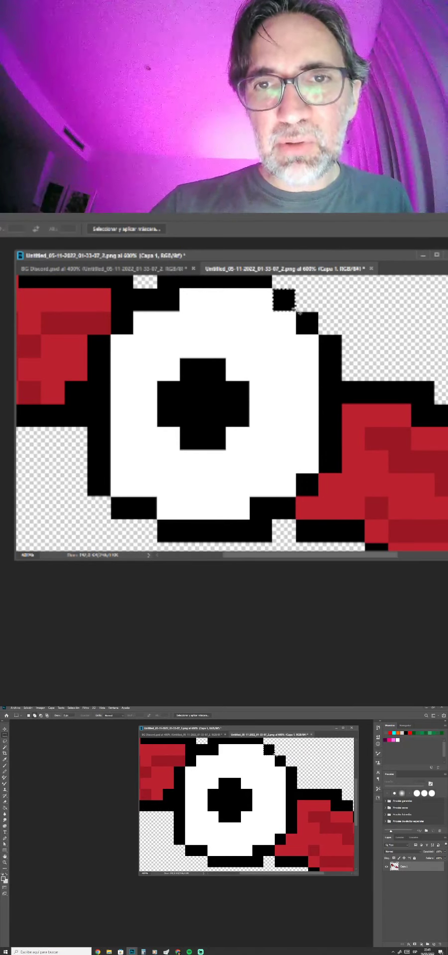
Resize the eyeball sprite image to 12.5 percent in width and height, and save and close its contents.
{"action": "left_click", "coordinate": [39, 707]}
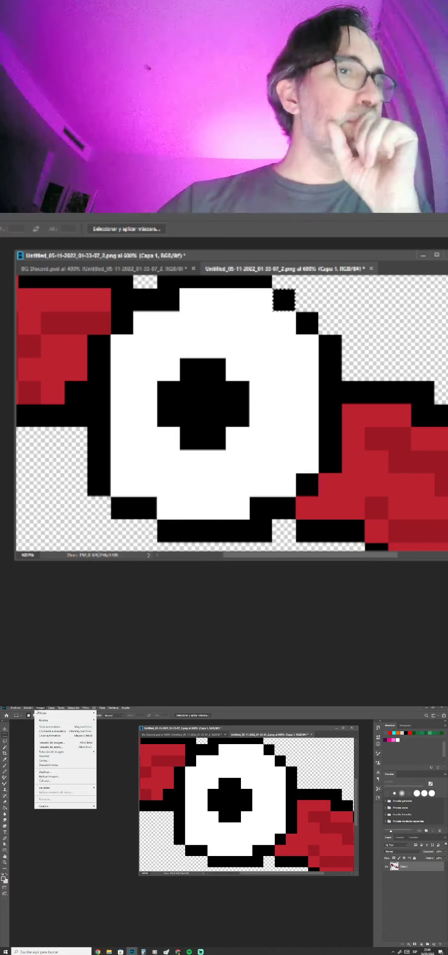
{"action": "left_click", "coordinate": [59, 744]}
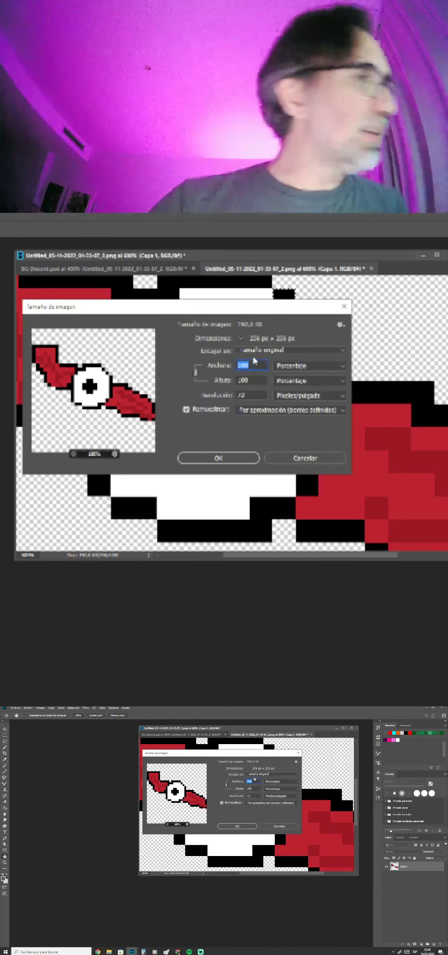
{"action": "type", "text": "12,5"}
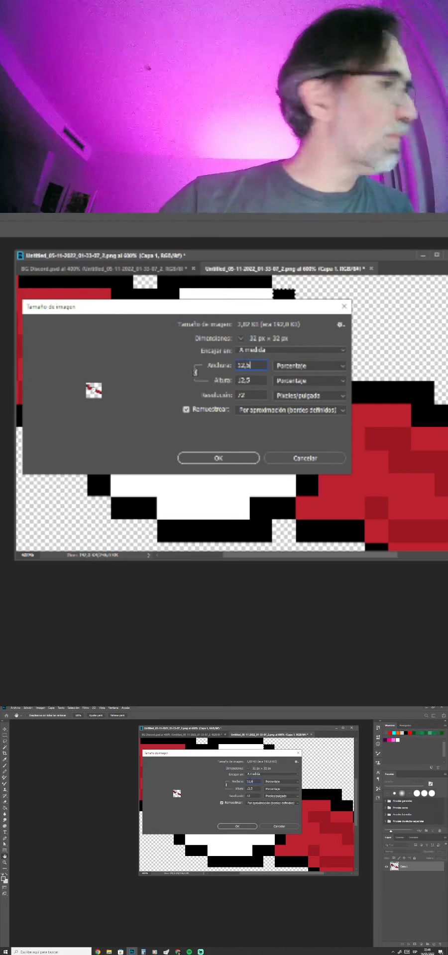
{"action": "left_click", "coordinate": [237, 460]}
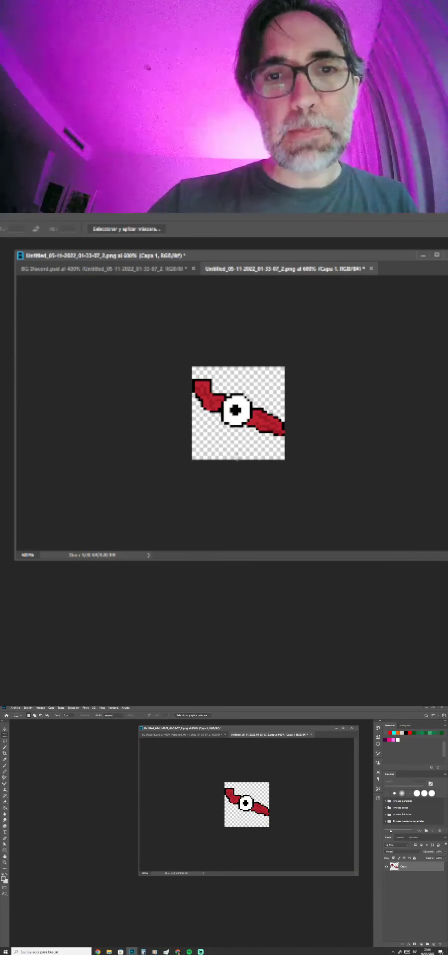
{"action": "key", "text": "ctrl+w"}
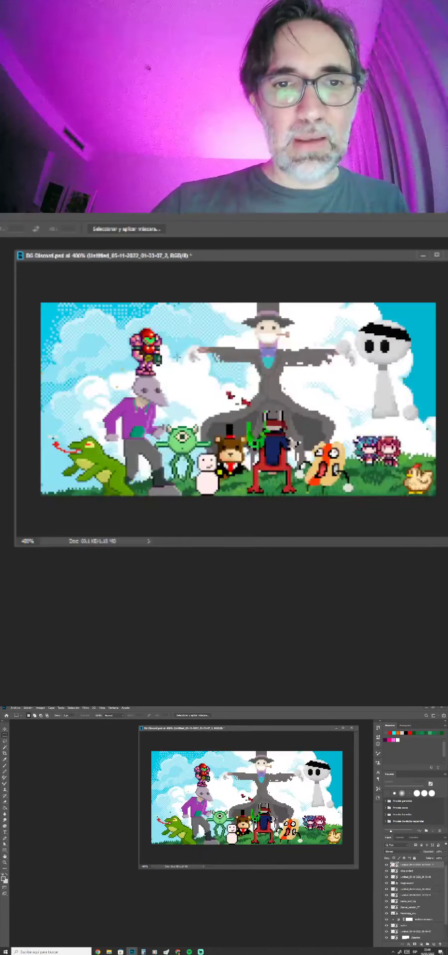
Scale the eyeball sprite to 100 percent and move it into the sky in the scene's upper-left corner.
{"action": "key", "text": "ctrl+t"}
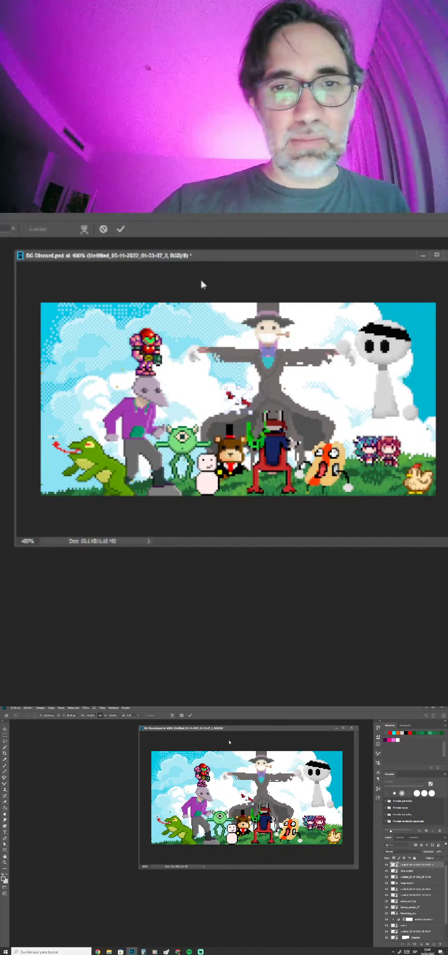
{"action": "type", "text": "100"}
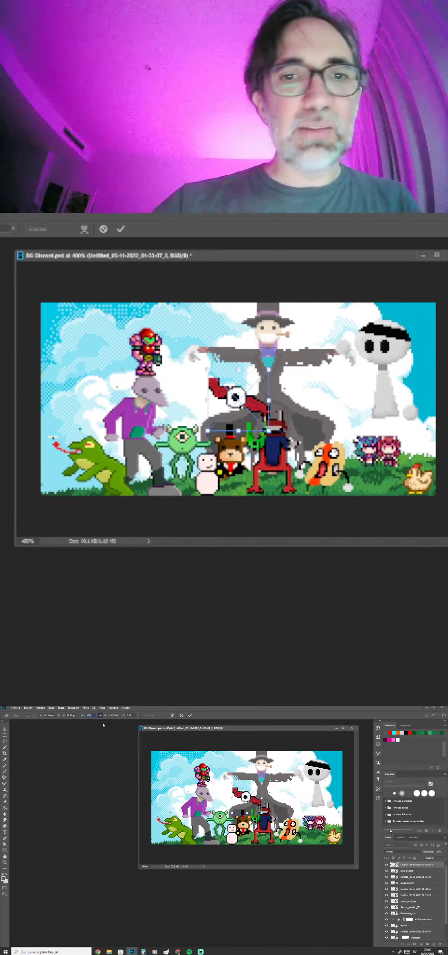
{"action": "left_click_drag", "start_coordinate": [263, 406], "coordinate": [105, 347]}
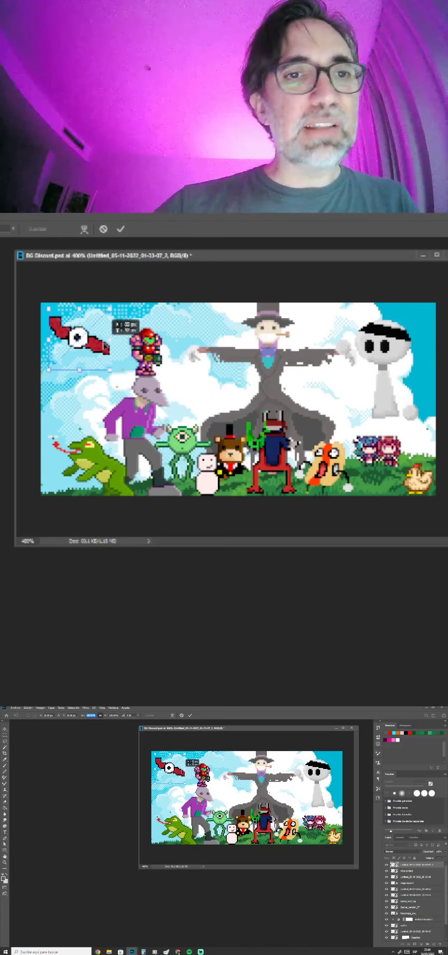
{"action": "key", "text": "Return"}
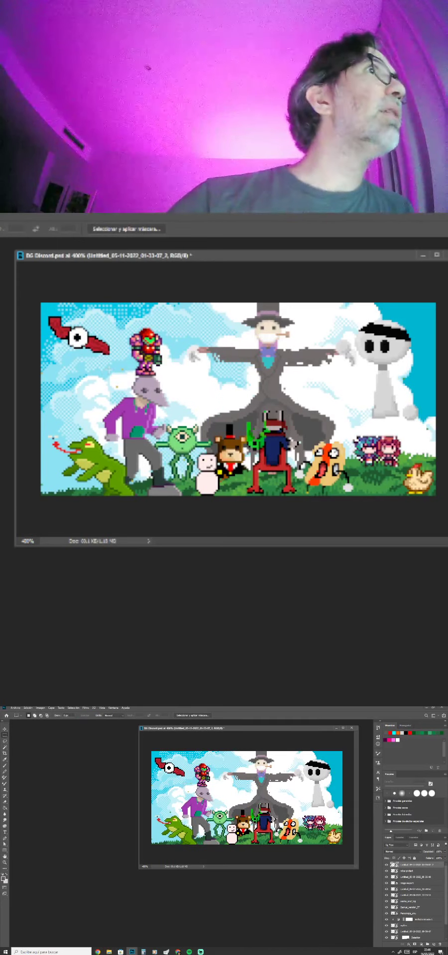
{"action": "key", "text": "v"}
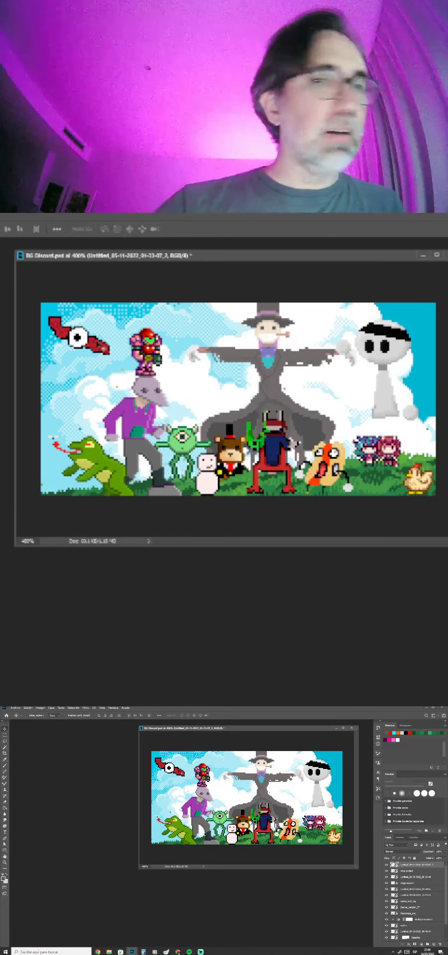
{"action": "mouse_move", "coordinate": [93, 340]}
{"action": "left_mouse_down"}
{"action": "mouse_move", "coordinate": [91, 347]}
{"action": "mouse_move", "coordinate": [96, 334]}
{"action": "left_mouse_up"}
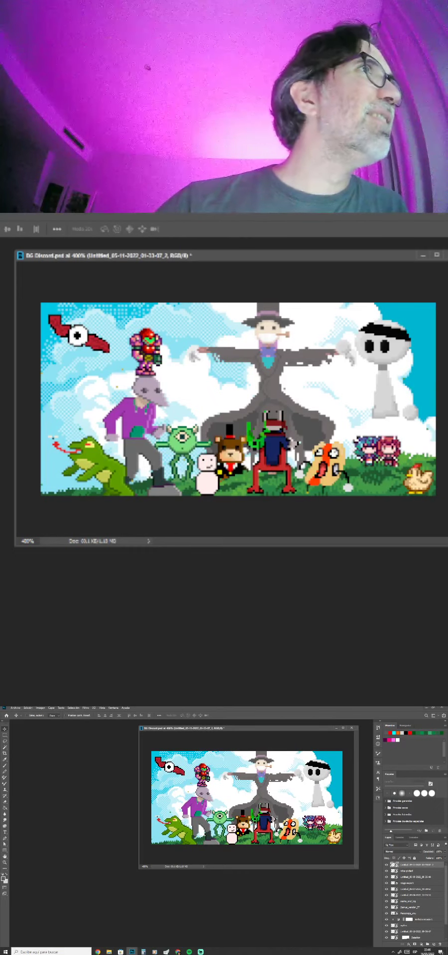
Place the red and blue airplane PNG into the scene and open its smart object contents without colour management.
{"action": "key", "text": "alt+Tab"}
{"action": "left_click_drag", "start_coordinate": [1, 953], "coordinate": [283, 778]}
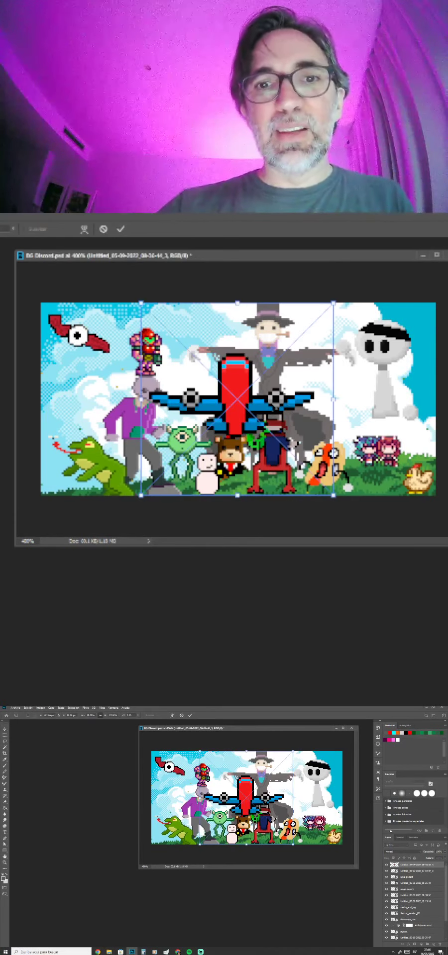
{"action": "key", "text": "Return"}
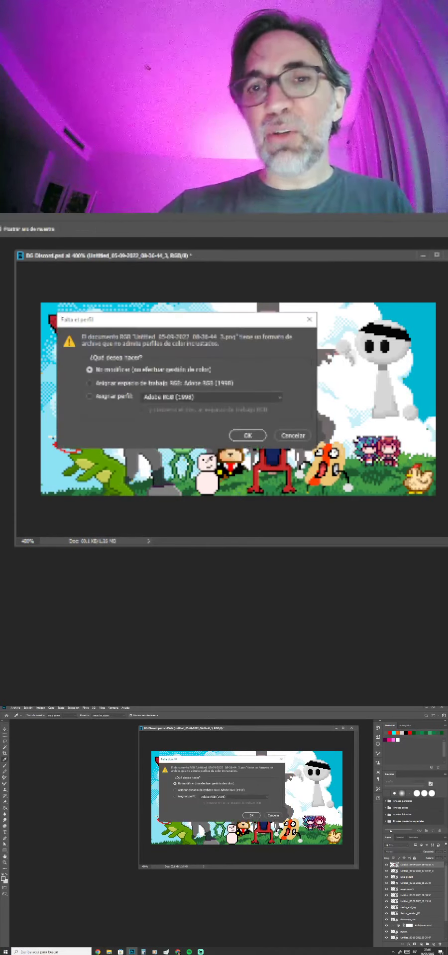
{"action": "left_click", "coordinate": [233, 438]}
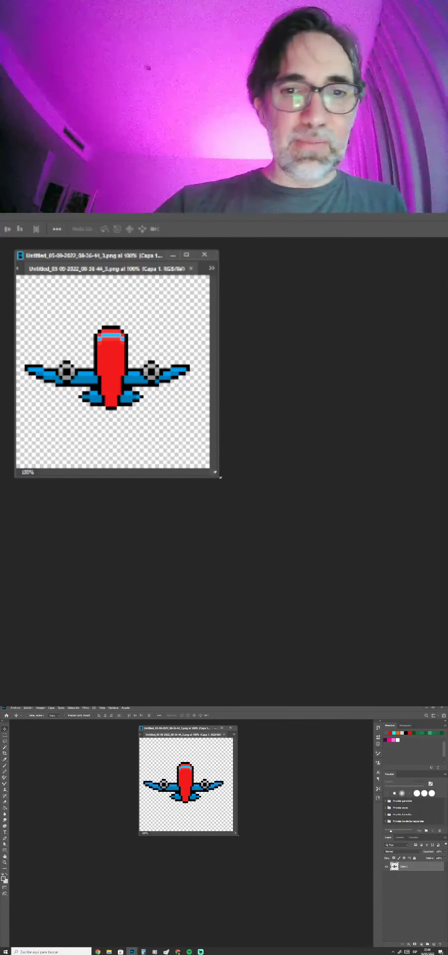
Enlarge the airplane image's window and marquee-select one black outline block on the engine to gauge its pixel size.
{"action": "left_click_drag", "start_coordinate": [218, 475], "coordinate": [447, 606]}
{"action": "scroll", "coordinate": [215, 463], "scroll_direction": "up", "scroll_amount": 3}
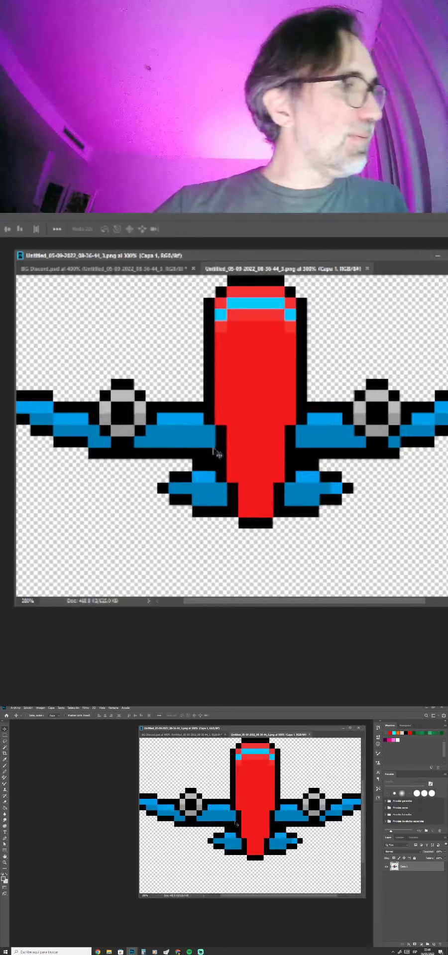
{"action": "key", "text": "m"}
{"action": "scroll", "coordinate": [311, 800], "scroll_direction": "up", "scroll_amount": 4}
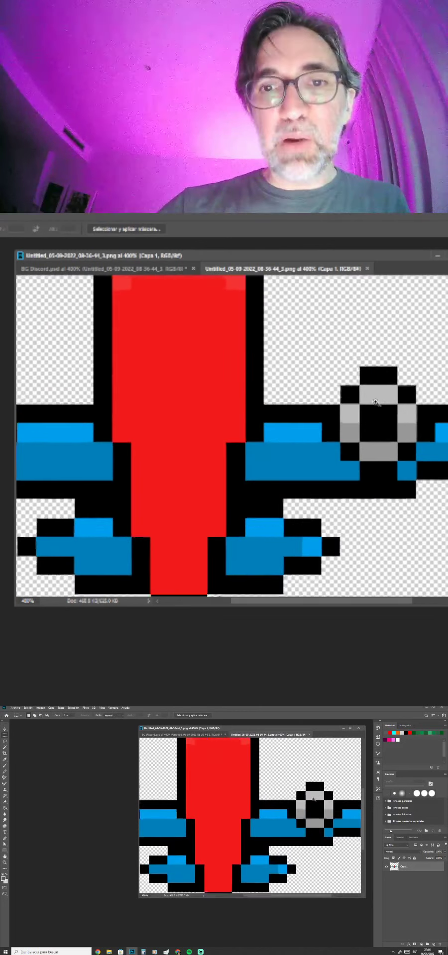
{"action": "left_click_drag", "start_coordinate": [303, 799], "coordinate": [293, 791]}
Resize the airplane image to 12.5 percent in width and height, and save and close its contents.
{"action": "left_click", "coordinate": [40, 708]}
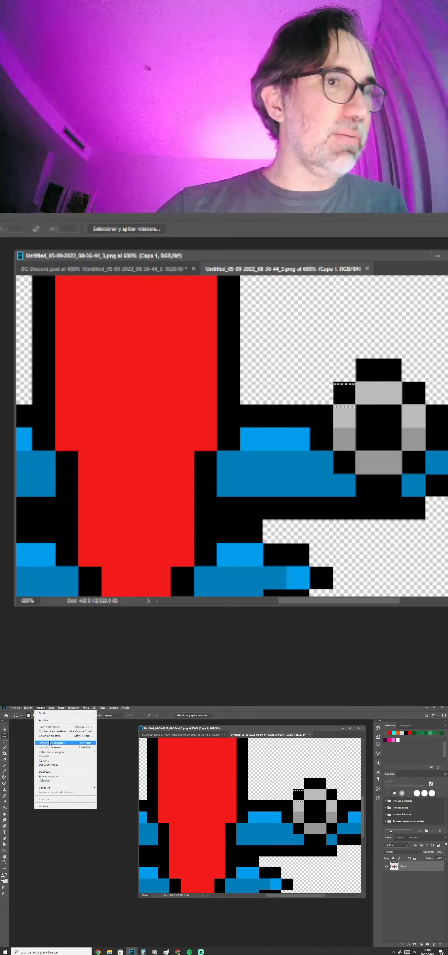
{"action": "left_click", "coordinate": [50, 744]}
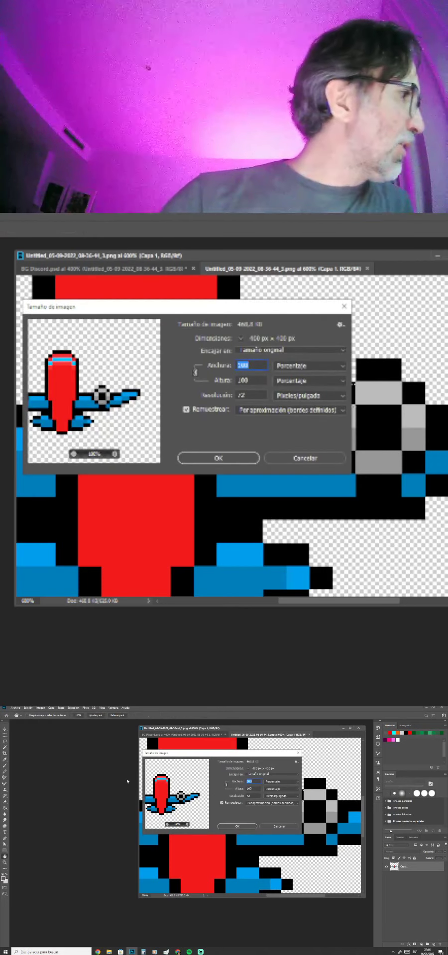
{"action": "type", "text": "12,5"}
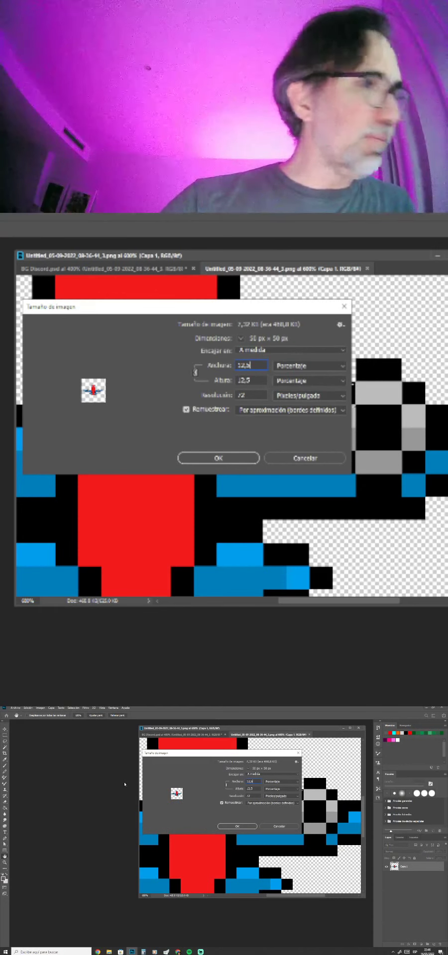
{"action": "key", "text": "Return"}
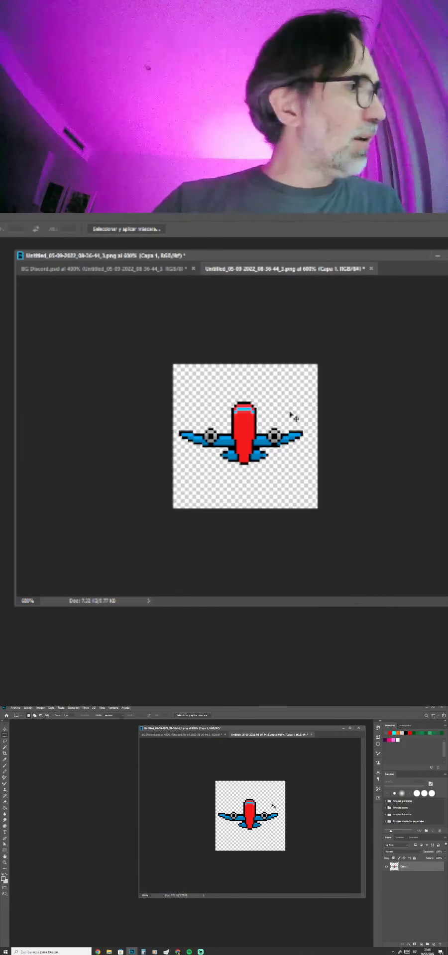
{"action": "key", "text": "ctrl+s"}
{"action": "key", "text": "ctrl+w"}
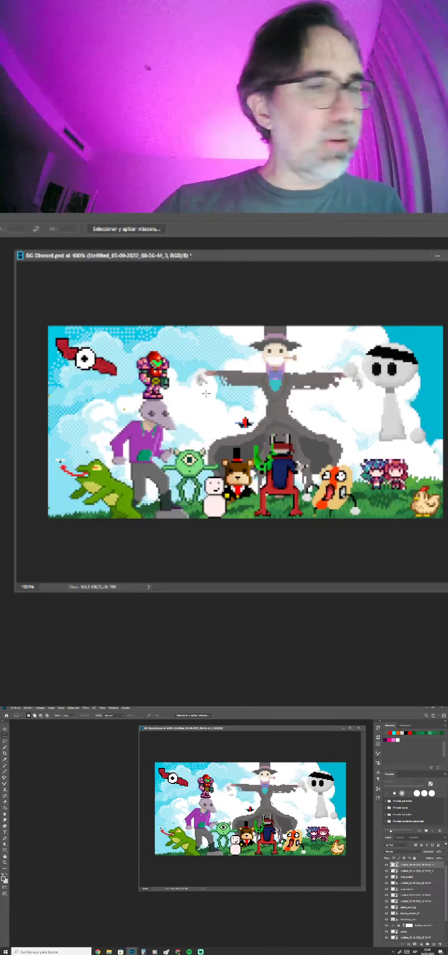
Scale the airplane layer to 100 percent and move it into the sky between the armoured character and the scarecrow.
{"action": "key", "text": "ctrl+t"}
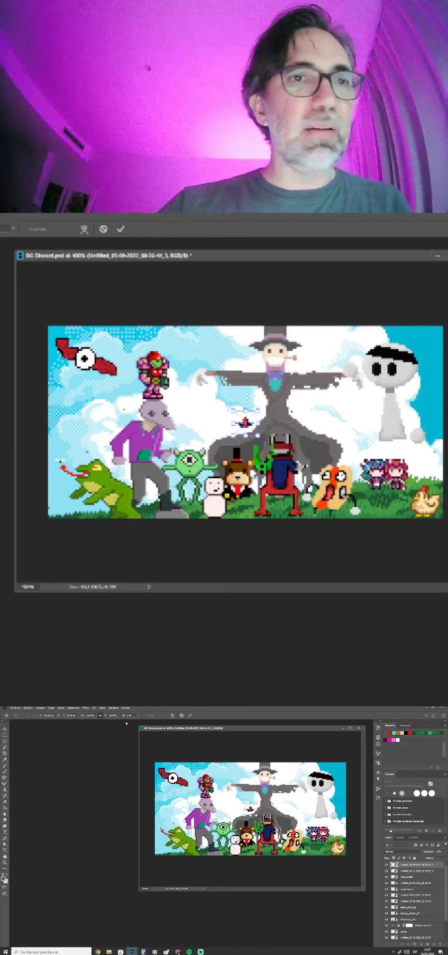
{"action": "type", "text": "100"}
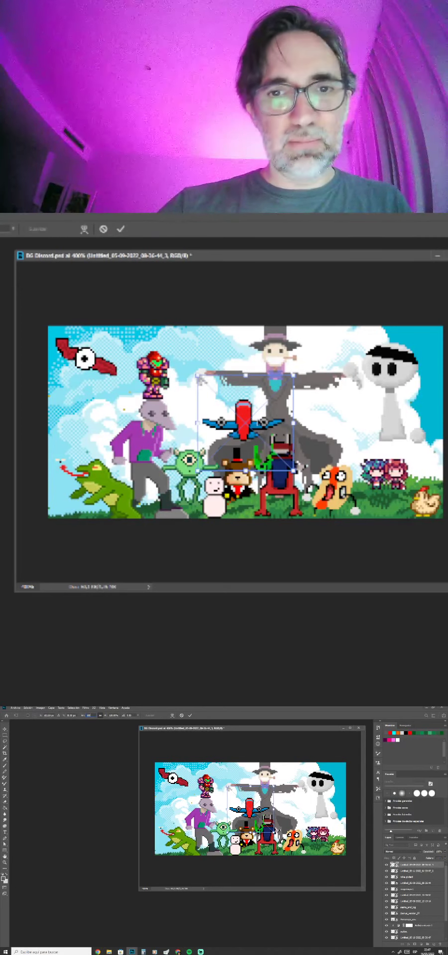
{"action": "key", "text": "Return"}
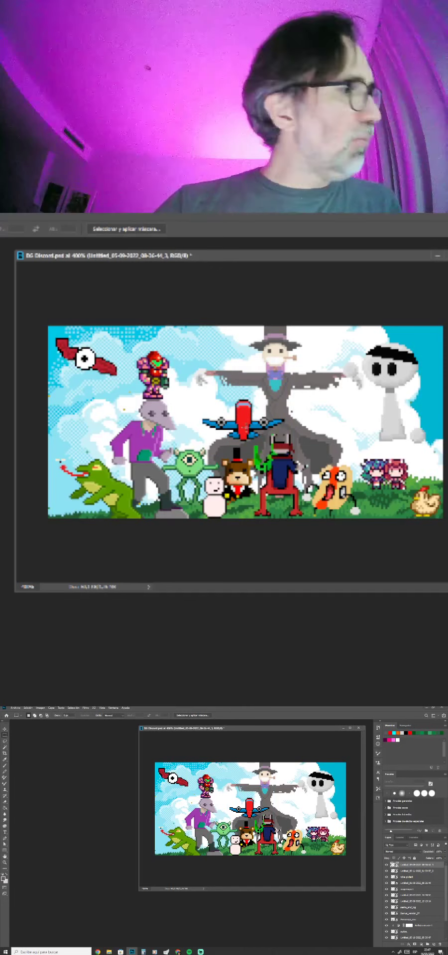
{"action": "key", "text": "v"}
{"action": "left_click_drag", "start_coordinate": [242, 418], "coordinate": [199, 347]}
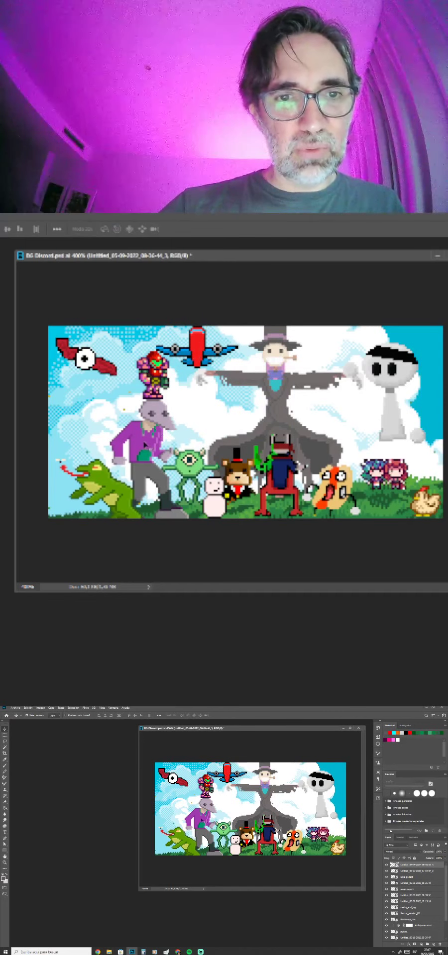
Shift the frog, the purple-jacketed figure with the armoured character on its head, and the airplane slightly left to even out their spacing.
{"action": "left_click_drag", "start_coordinate": [116, 496], "coordinate": [114, 490]}
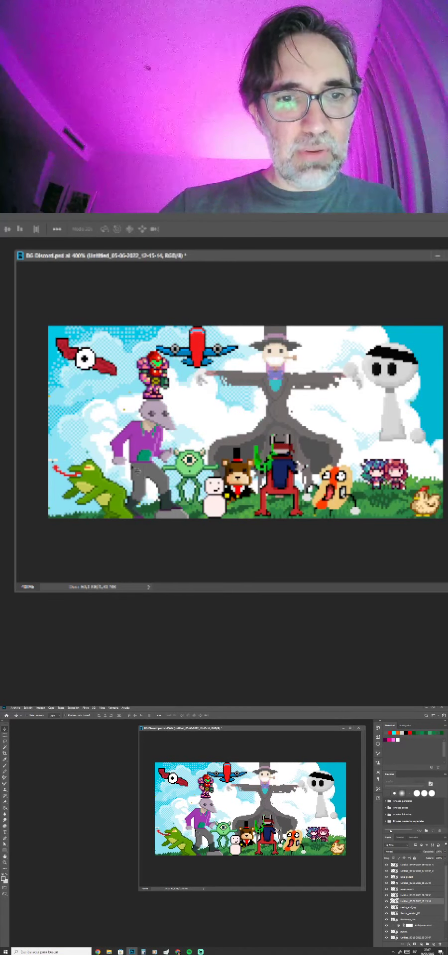
{"action": "left_click", "coordinate": [145, 451]}
{"action": "left_click", "coordinate": [158, 364], "text": "shift"}
{"action": "left_click_drag", "start_coordinate": [157, 364], "coordinate": [145, 364]}
{"action": "left_click", "coordinate": [199, 352]}
{"action": "mouse_move", "coordinate": [198, 353]}
{"action": "left_mouse_down"}
{"action": "mouse_move", "coordinate": [192, 354]}
{"action": "mouse_move", "coordinate": [192, 376]}
{"action": "left_mouse_up"}
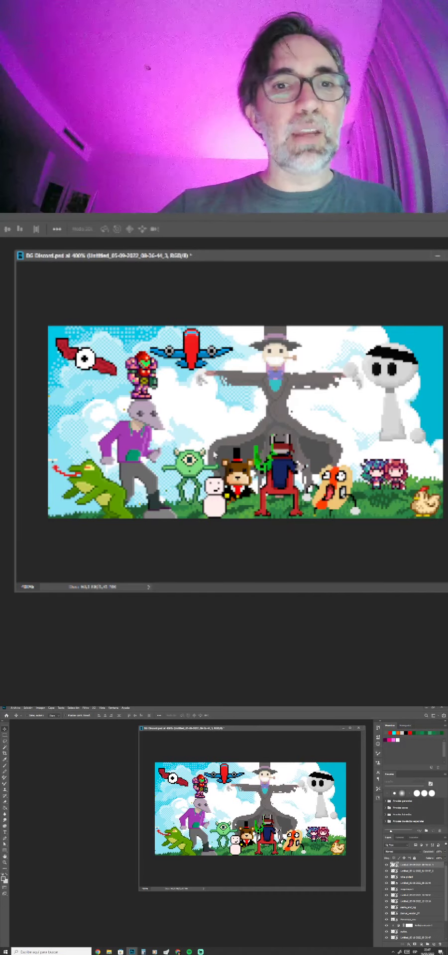
Place the white seagull PNG into the scene and open its smart object contents without colour management.
{"action": "key", "text": "alt+Tab"}
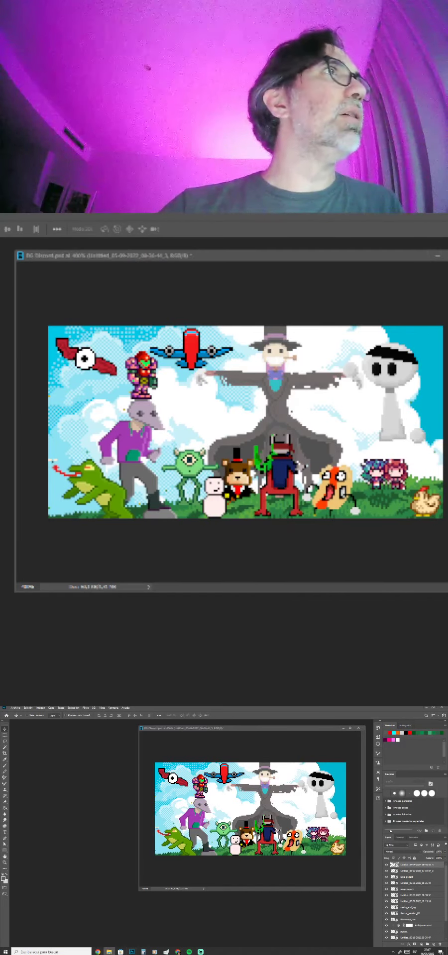
{"action": "left_click_drag", "start_coordinate": [69, 954], "coordinate": [222, 804]}
{"action": "key", "text": "Return"}
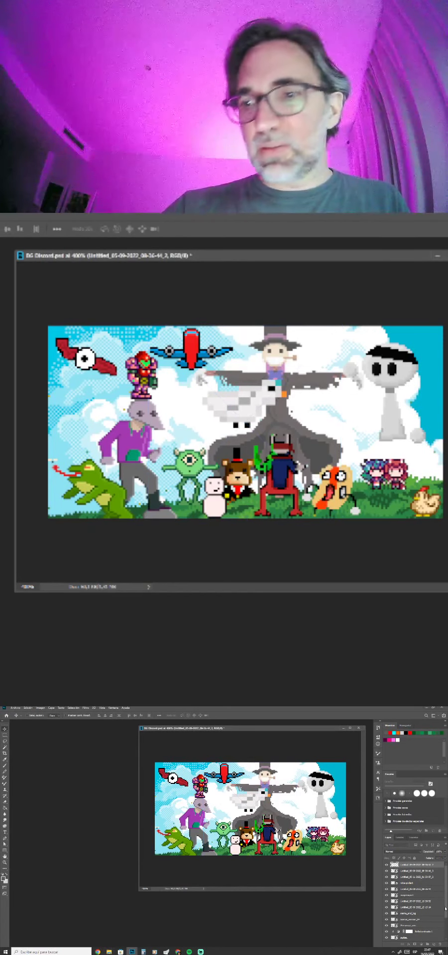
{"action": "double_click", "coordinate": [392, 867]}
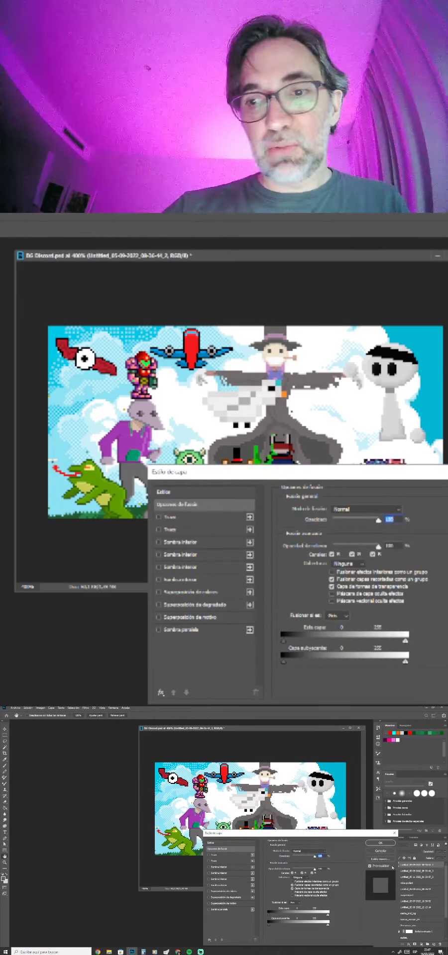
{"action": "left_click", "coordinate": [373, 852]}
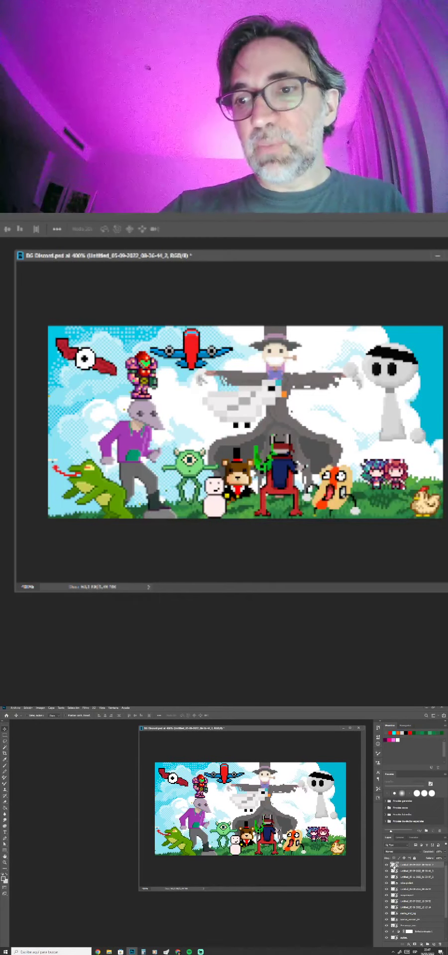
{"action": "double_click", "coordinate": [393, 865]}
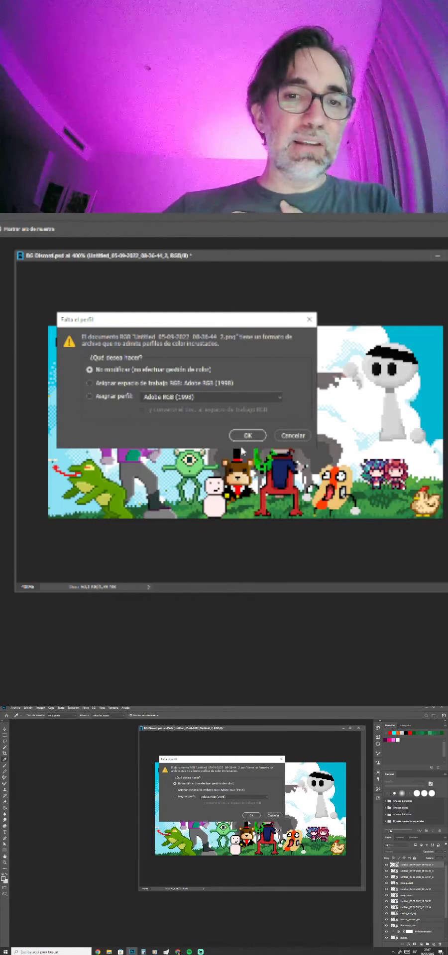
{"action": "left_click", "coordinate": [247, 436]}
Enlarge the seagull image's window and marquee-select one of its black foot blocks to gauge the pixel size.
{"action": "left_click_drag", "start_coordinate": [204, 801], "coordinate": [373, 914]}
{"action": "key", "text": "ctrl+plus"}
{"action": "key", "text": "ctrl+plus"}
{"action": "key", "text": "ctrl+plus"}
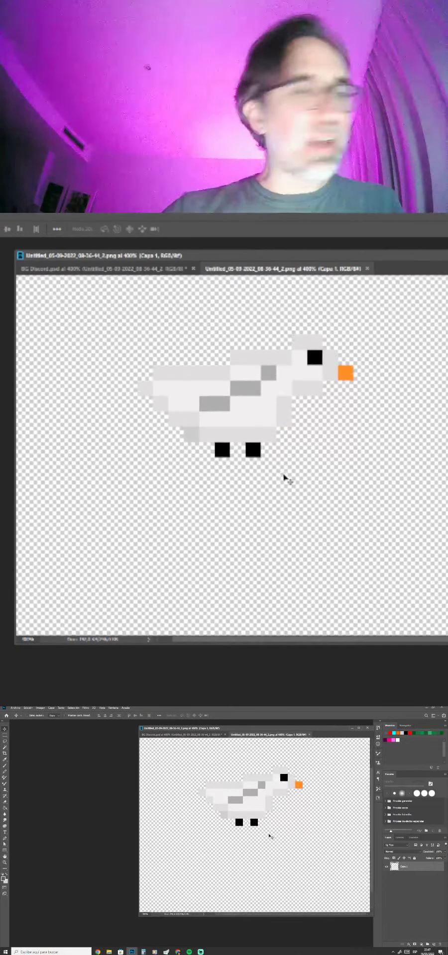
{"action": "key", "text": "m"}
{"action": "left_click_drag", "start_coordinate": [215, 441], "coordinate": [230, 456]}
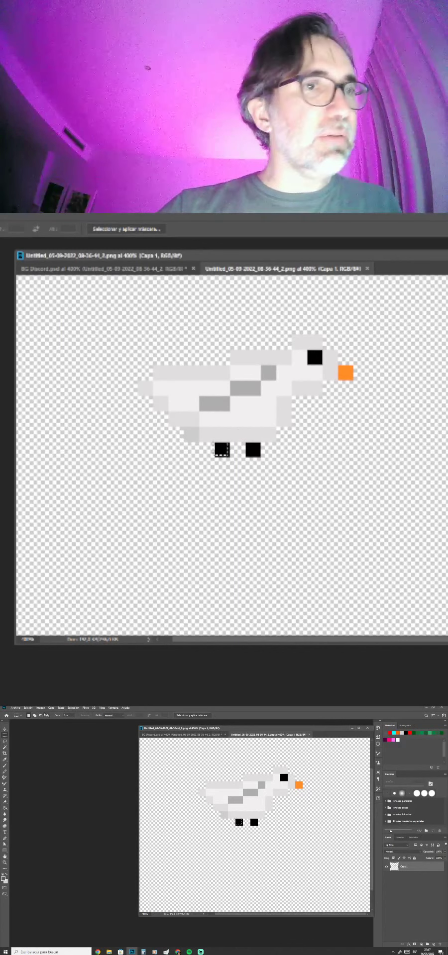
Resize the seagull image to 12.5 percent in width and height, and save and close its contents.
{"action": "left_click", "coordinate": [41, 708]}
{"action": "left_click", "coordinate": [56, 746]}
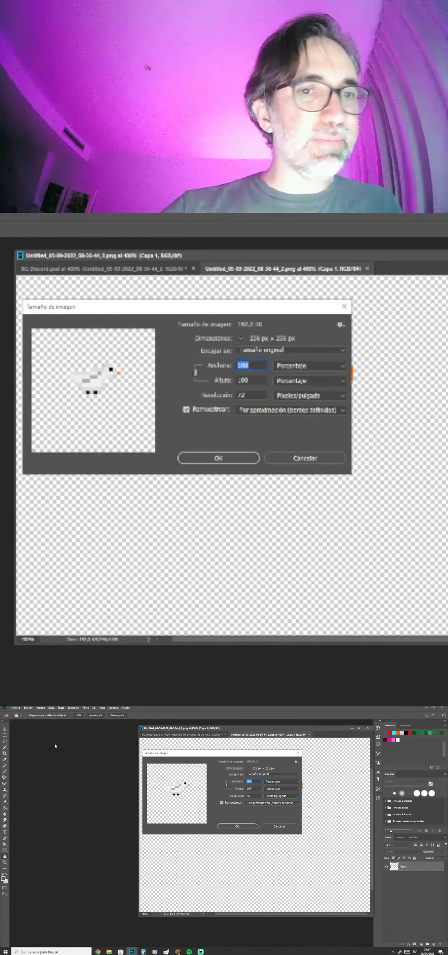
{"action": "type", "text": "12,5"}
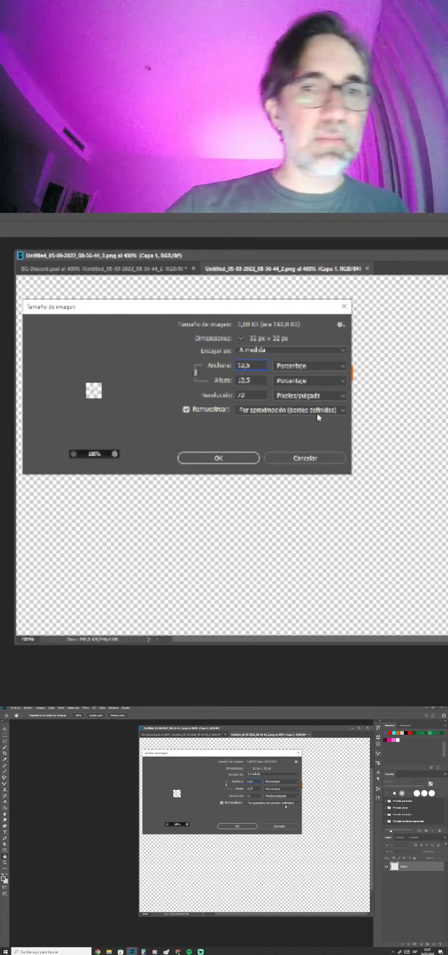
{"action": "key", "text": "Return"}
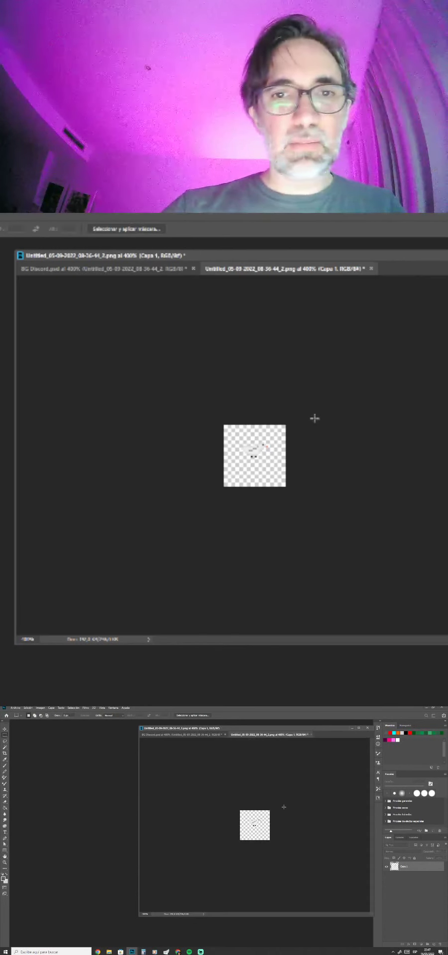
{"action": "key", "text": "ctrl+s"}
{"action": "key", "text": "ctrl+w"}
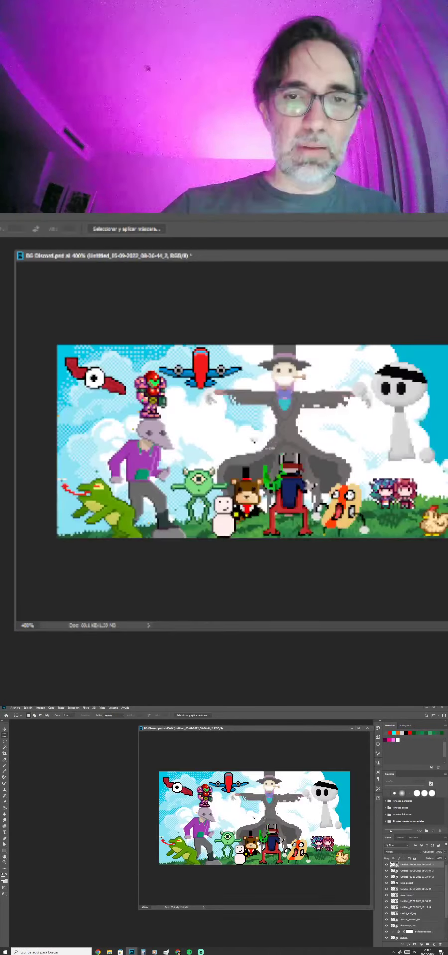
Scale the seagull to 100 percent, place it on the far right just above the chicken, and save the scene.
{"action": "key", "text": "ctrl+t"}
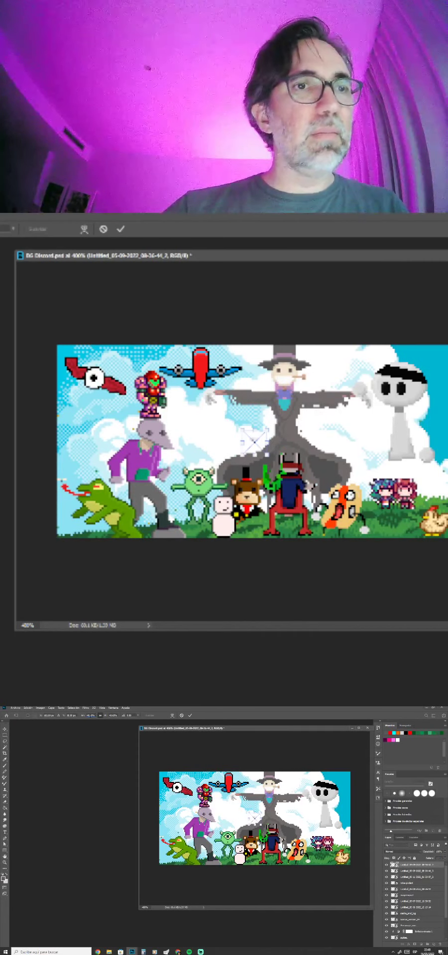
{"action": "double_click", "coordinate": [90, 716]}
{"action": "type", "text": "100"}
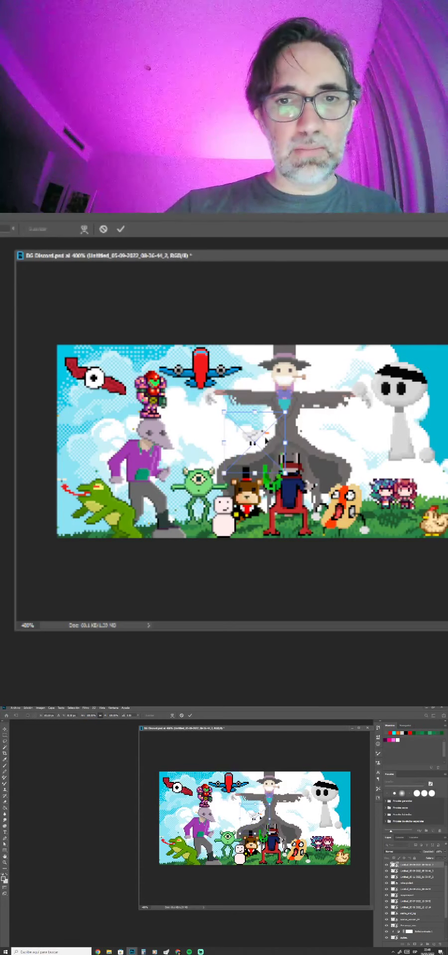
{"action": "left_click_drag", "start_coordinate": [267, 441], "coordinate": [445, 478]}
{"action": "key", "text": "Return"}
{"action": "key", "text": "v"}
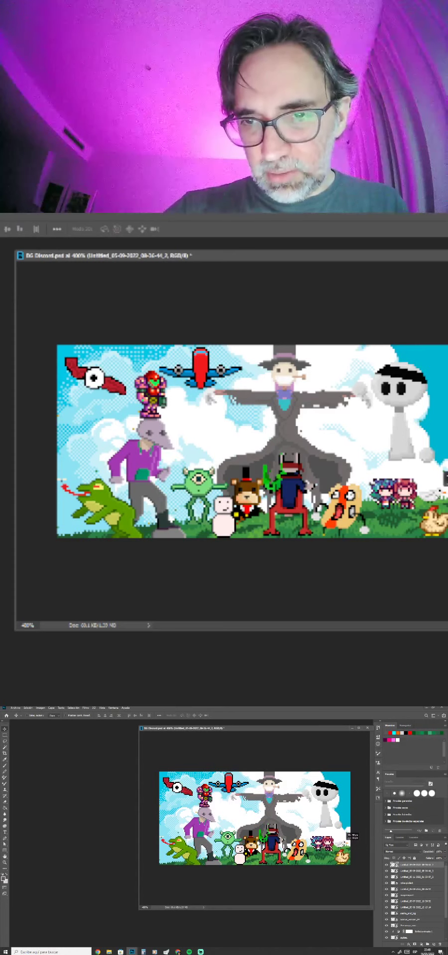
{"action": "key", "text": "ctrl+s"}
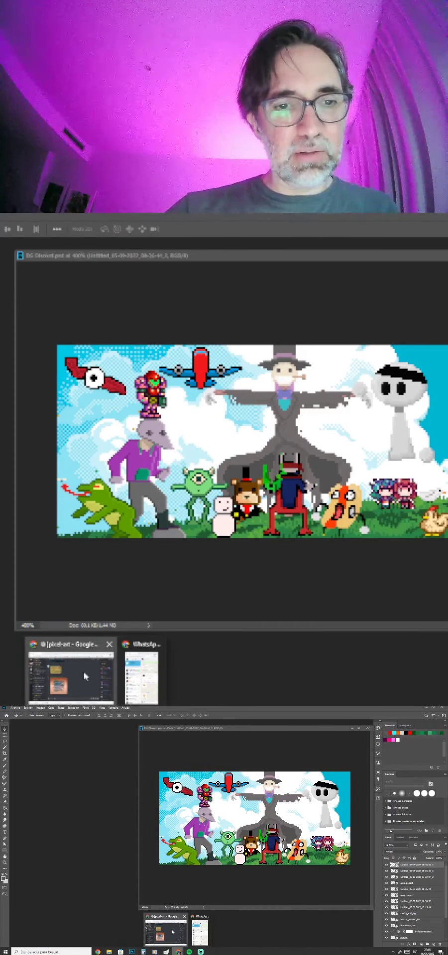
Switch to Discord in the browser and look through the latest posts in the pixel-art channel.
{"action": "left_click", "coordinate": [169, 931]}
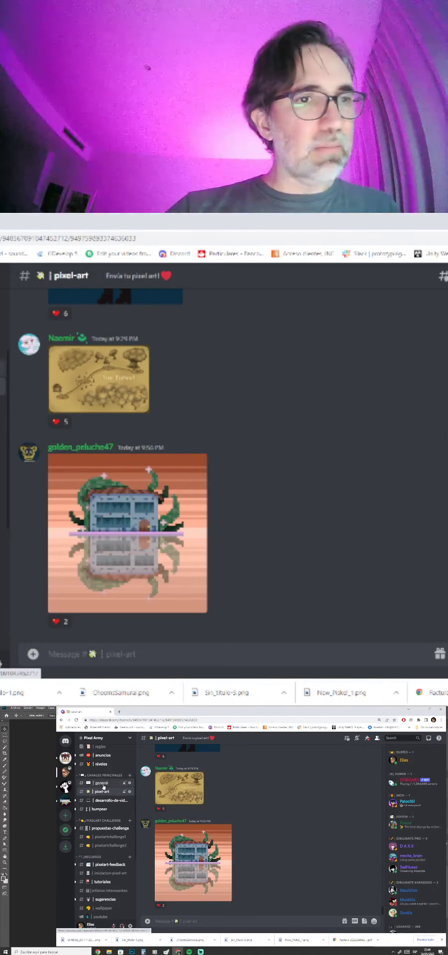
{"action": "scroll", "coordinate": [208, 506], "scroll_direction": "up", "scroll_amount": 7}
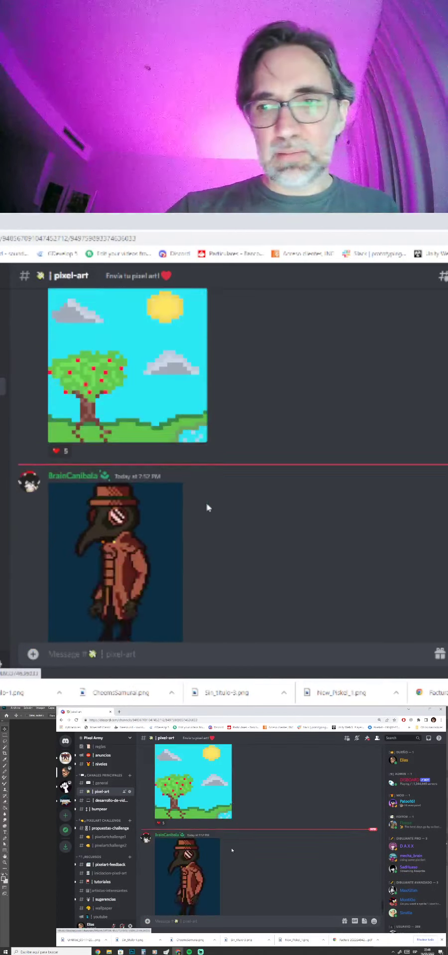
{"action": "scroll", "coordinate": [208, 506], "scroll_direction": "down", "scroll_amount": 7}
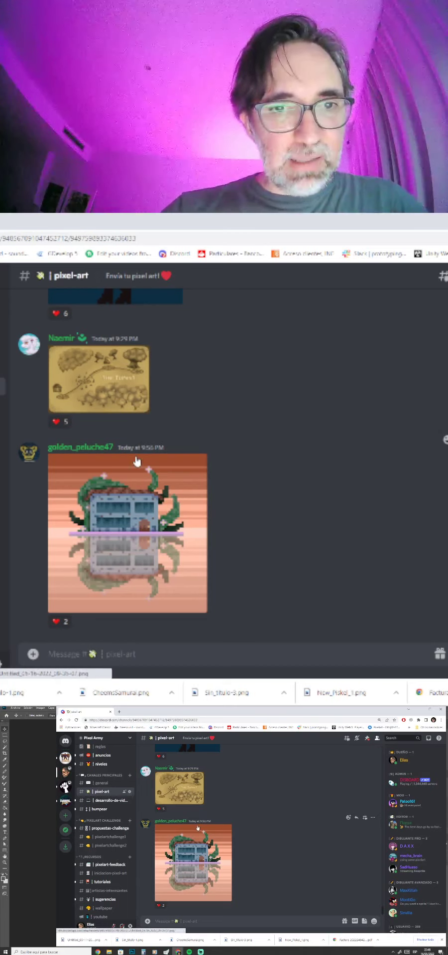
{"action": "left_click_drag", "start_coordinate": [117, 448], "coordinate": [174, 452]}
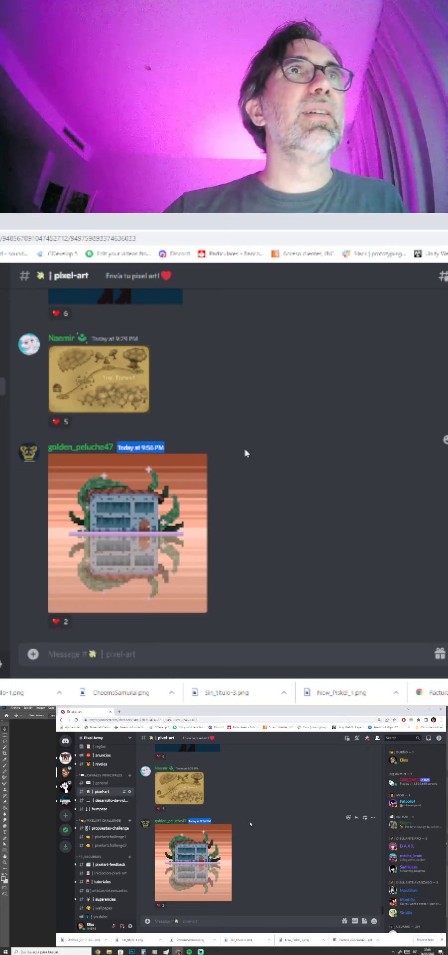
View the original of the latest posted image, the blue building with green tentacles, and return to the Photoshop scene.
{"action": "left_click", "coordinate": [130, 496]}
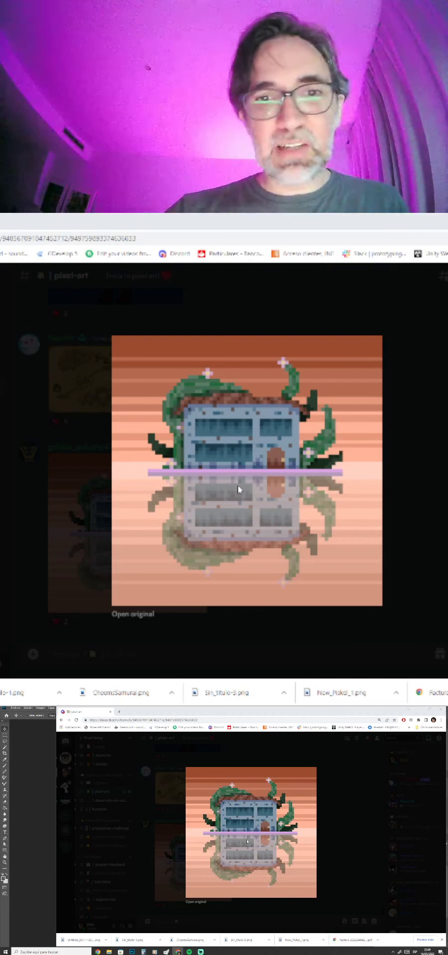
{"action": "left_click", "coordinate": [131, 614]}
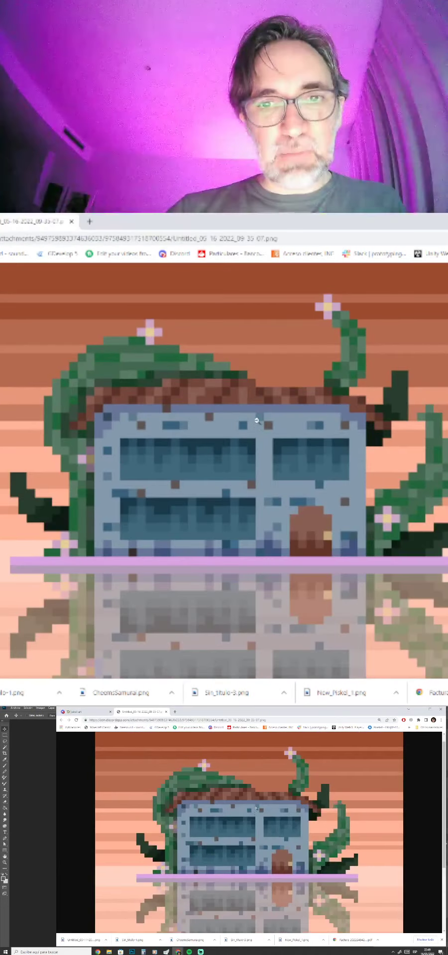
{"action": "right_click", "coordinate": [256, 417]}
{"action": "left_click", "coordinate": [288, 449]}
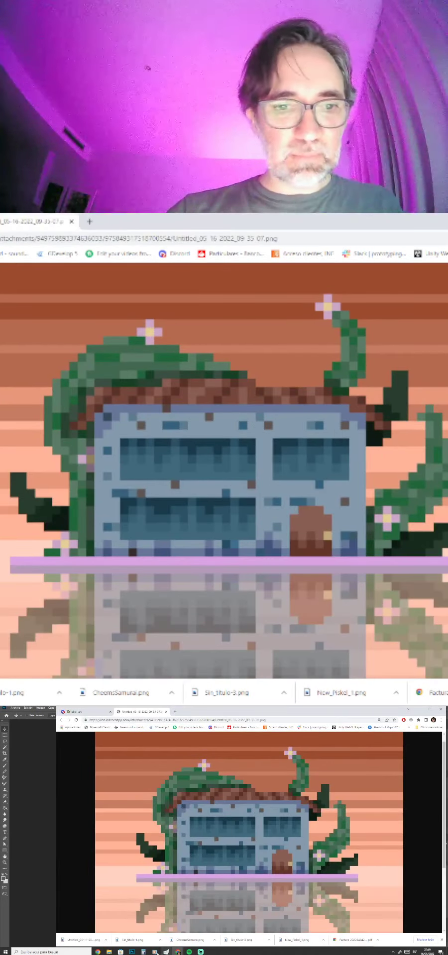
{"action": "mouse_move", "coordinate": [132, 952]}
{"action": "left_click", "coordinate": [157, 929]}
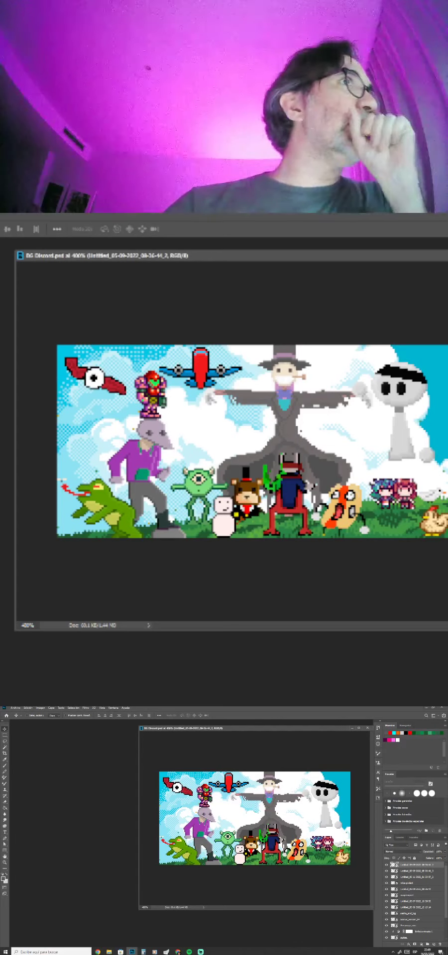
Bring up the Submissions folder in File Explorer and sort its files by date.
{"action": "key", "text": "super+e"}
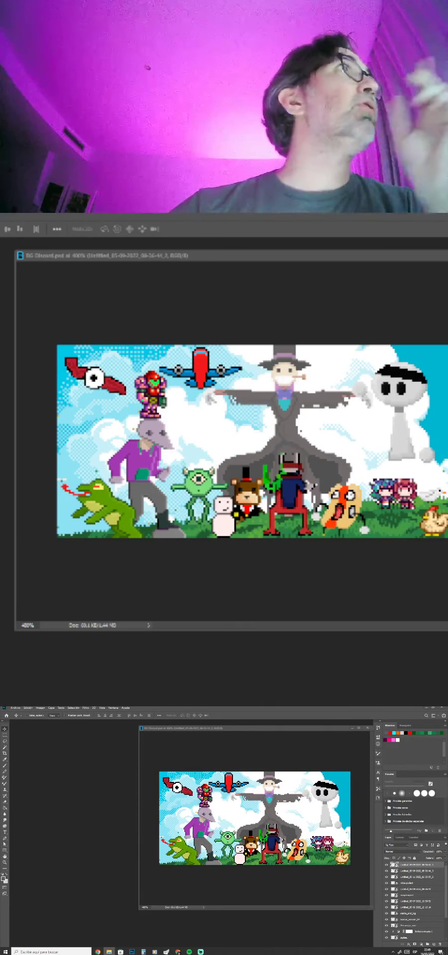
{"action": "left_click_drag", "start_coordinate": [1, 413], "coordinate": [336, 230]}
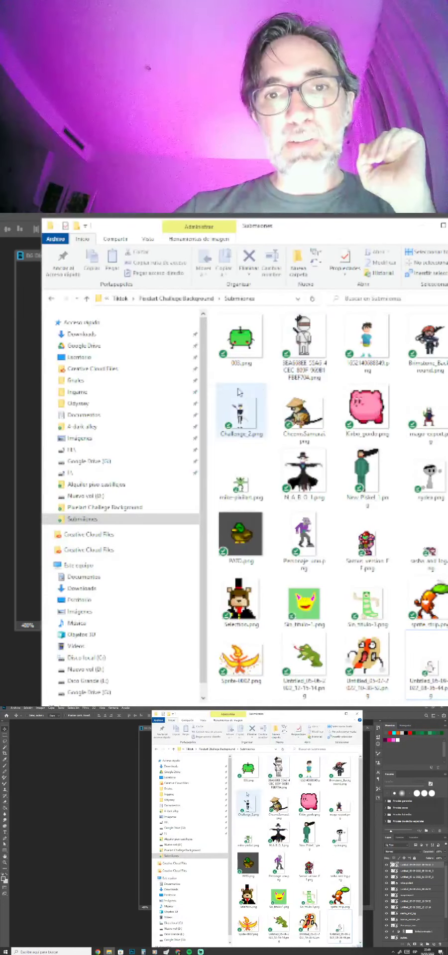
{"action": "right_click", "coordinate": [214, 372]}
{"action": "mouse_move", "coordinate": [150, 403]}
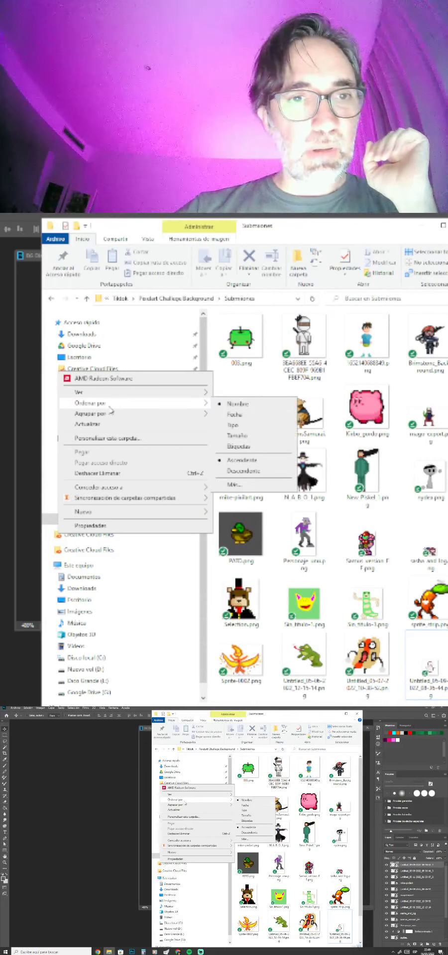
{"action": "left_click", "coordinate": [245, 416]}
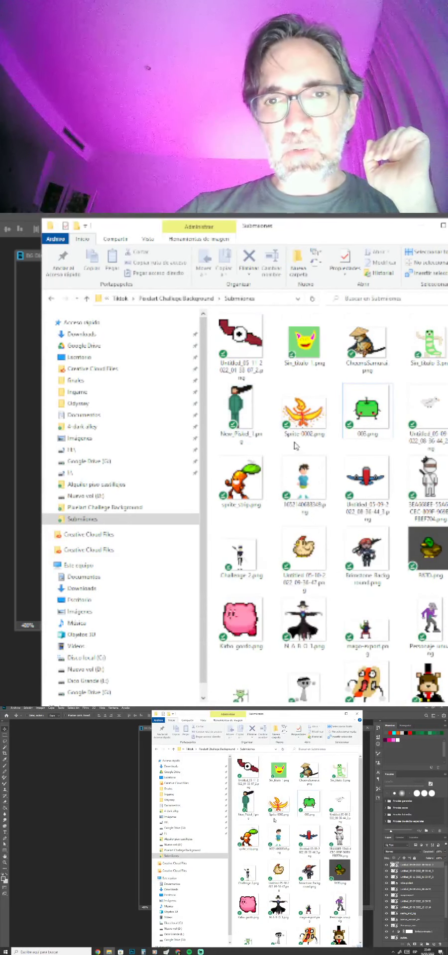
Move the Submissions folder window beside the scene and narrow it so the artwork is uncovered.
{"action": "left_click", "coordinate": [304, 342]}
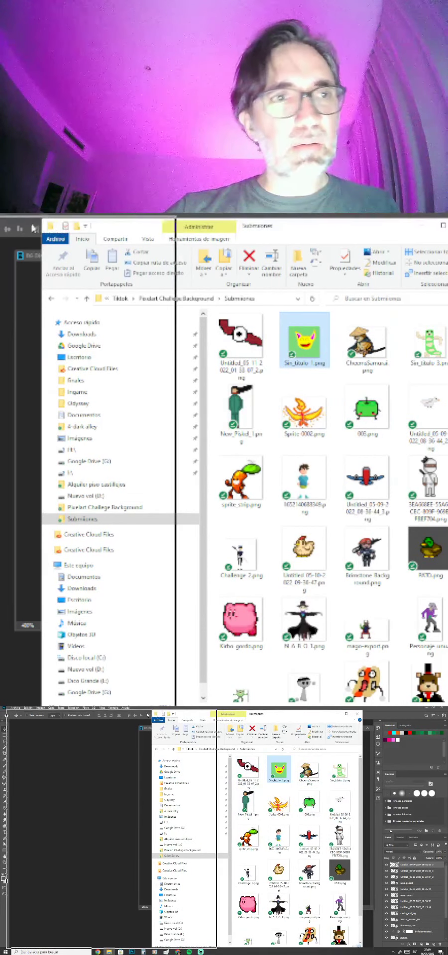
{"action": "left_click_drag", "start_coordinate": [334, 232], "coordinate": [27, 231]}
{"action": "left_click_drag", "start_coordinate": [174, 395], "coordinate": [38, 395]}
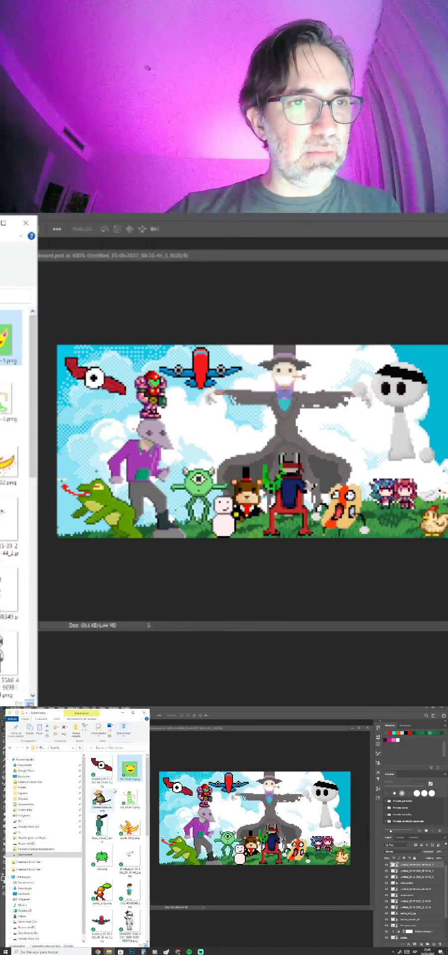
Place Kirbo_gordo.png from the Submissions folder into the scene and open its smart object contents without colour management.
{"action": "left_click", "coordinate": [102, 891]}
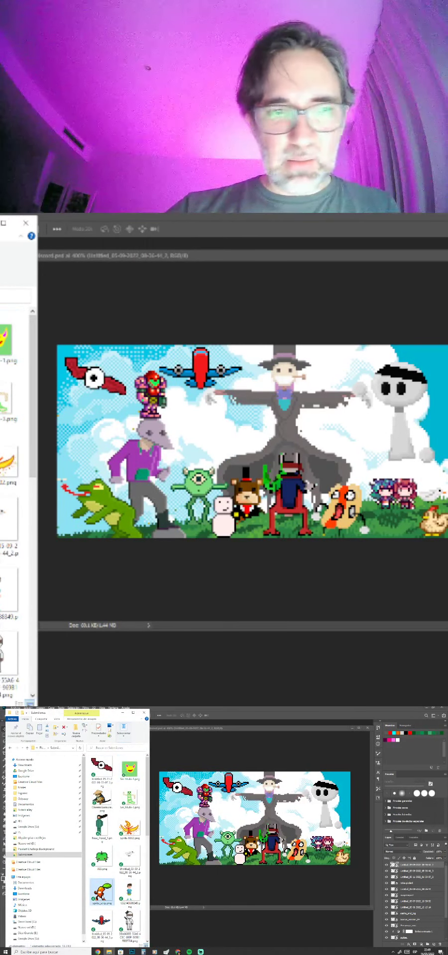
{"action": "left_click", "coordinate": [138, 927]}
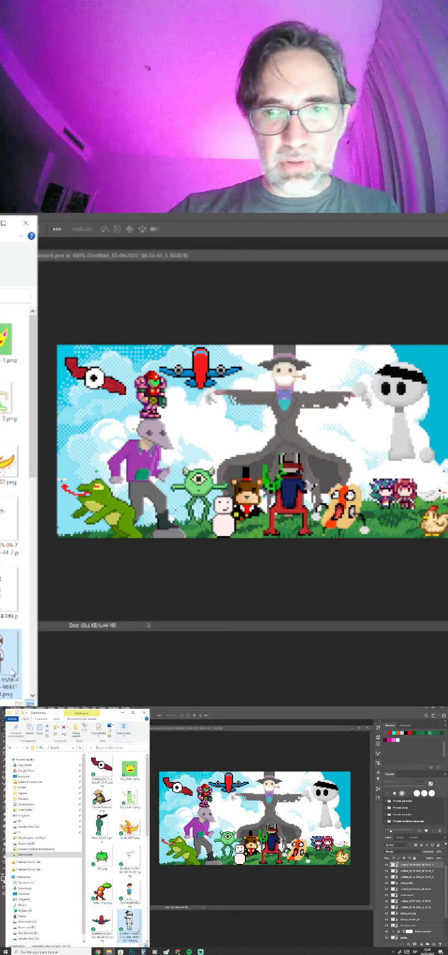
{"action": "scroll", "coordinate": [113, 837], "scroll_direction": "down", "scroll_amount": 5}
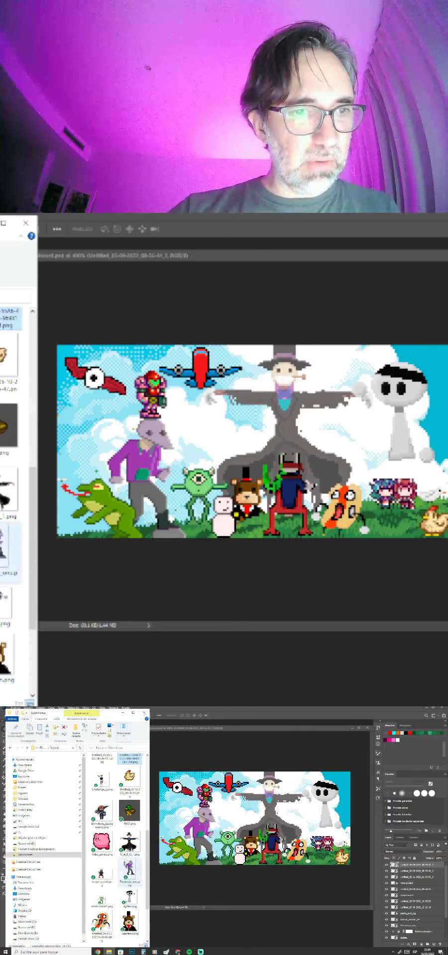
{"action": "left_click", "coordinate": [102, 874]}
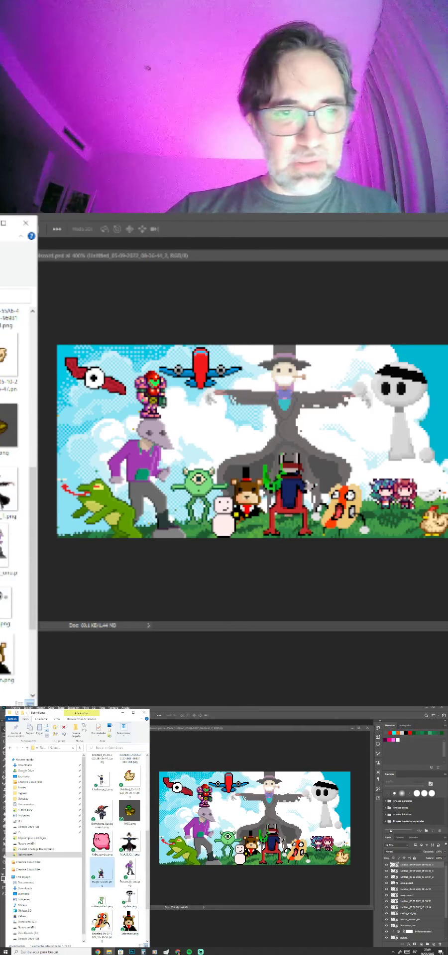
{"action": "left_click", "coordinate": [102, 843]}
{"action": "left_click_drag", "start_coordinate": [102, 843], "coordinate": [244, 818]}
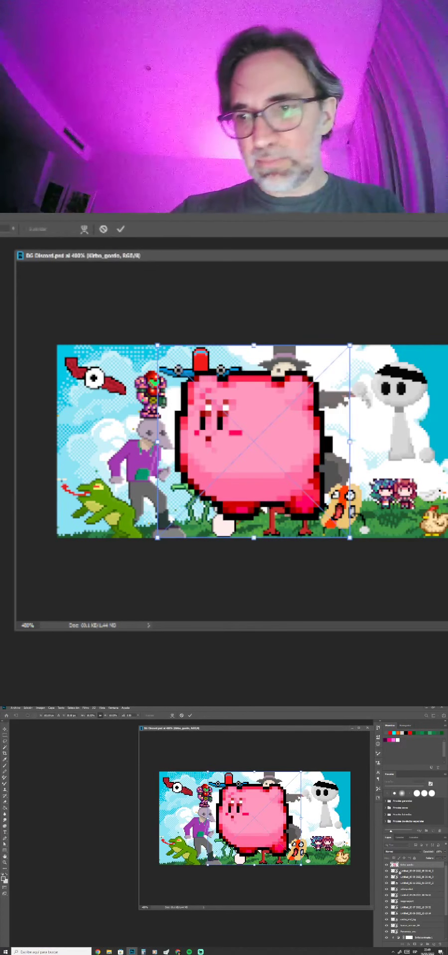
{"action": "key", "text": "Return"}
{"action": "double_click", "coordinate": [395, 865]}
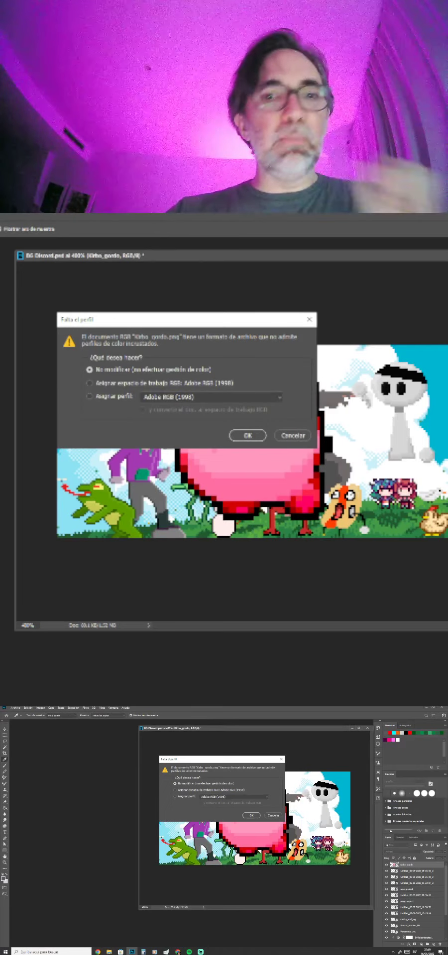
{"action": "mouse_move", "coordinate": [198, 952]}
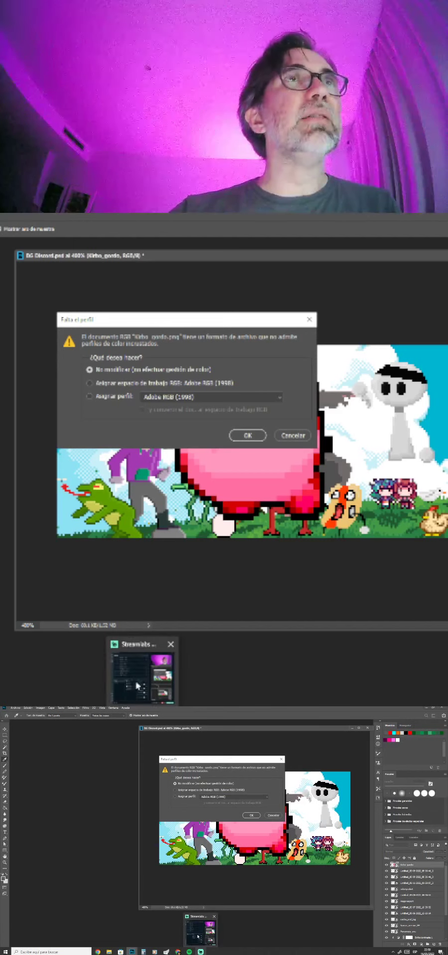
{"action": "left_click", "coordinate": [249, 815]}
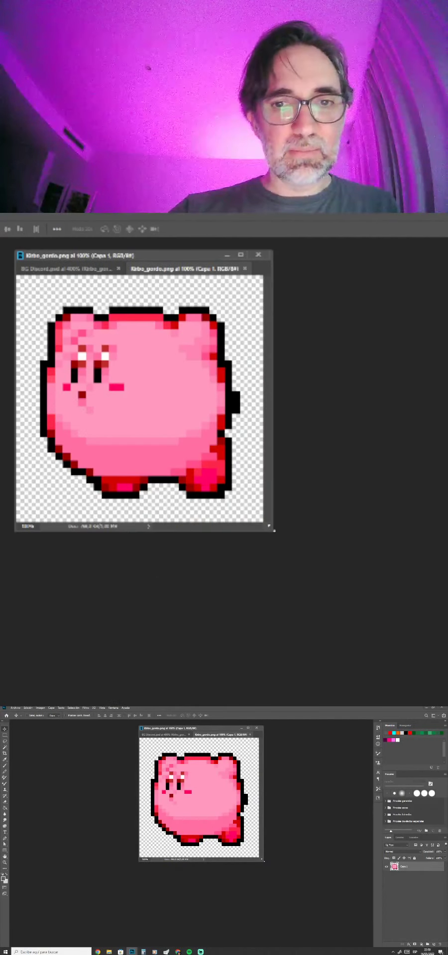
Enlarge the Kirby image's window and marquee-select the dark red mouth block to gauge the pixel size.
{"action": "left_click_drag", "start_coordinate": [276, 532], "coordinate": [435, 651]}
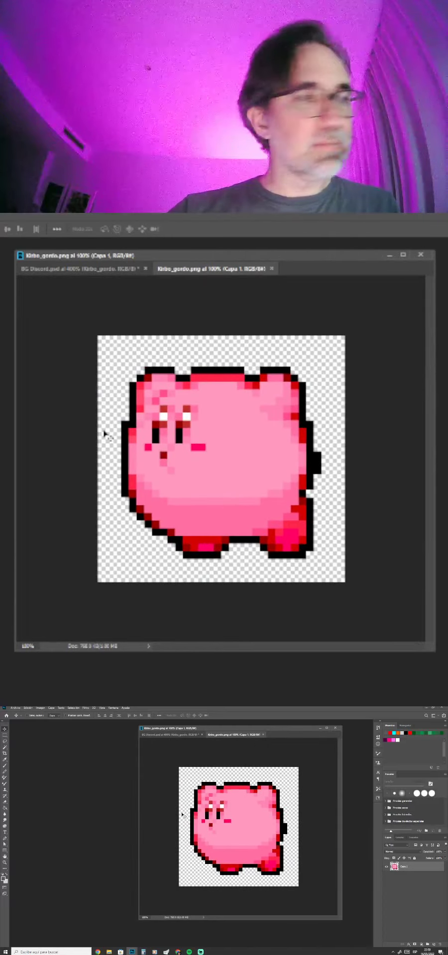
{"action": "key", "text": "m"}
{"action": "scroll", "coordinate": [194, 427], "scroll_direction": "up", "scroll_amount": 3}
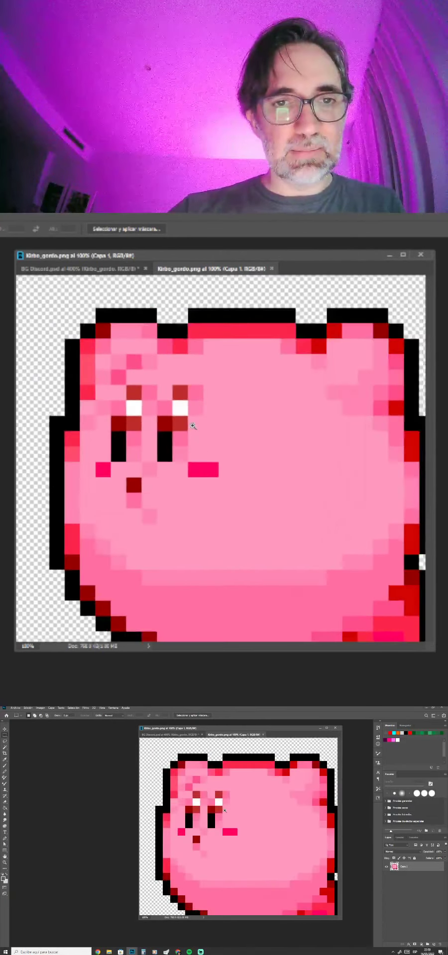
{"action": "left_click_drag", "start_coordinate": [63, 530], "coordinate": [94, 555]}
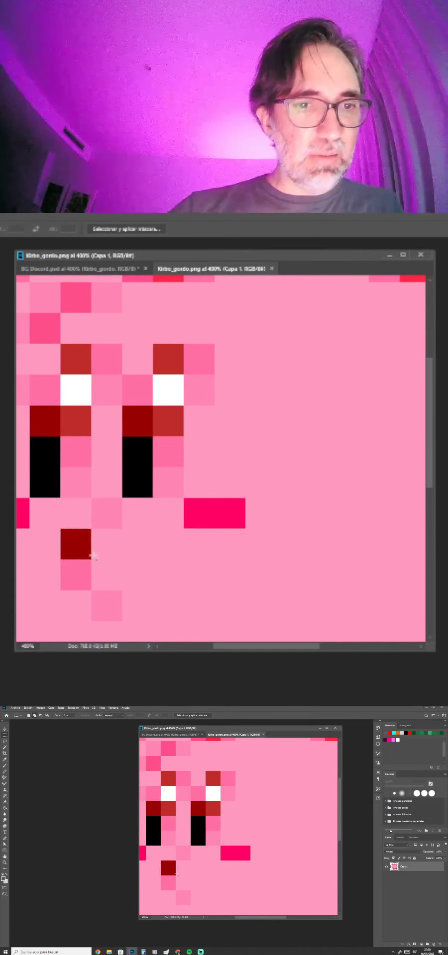
Resize the Kirby image to 6.25 percent in width and height, and save and close its contents.
{"action": "left_click", "coordinate": [41, 707]}
{"action": "left_click", "coordinate": [55, 744]}
{"action": "type", "text": "6"}
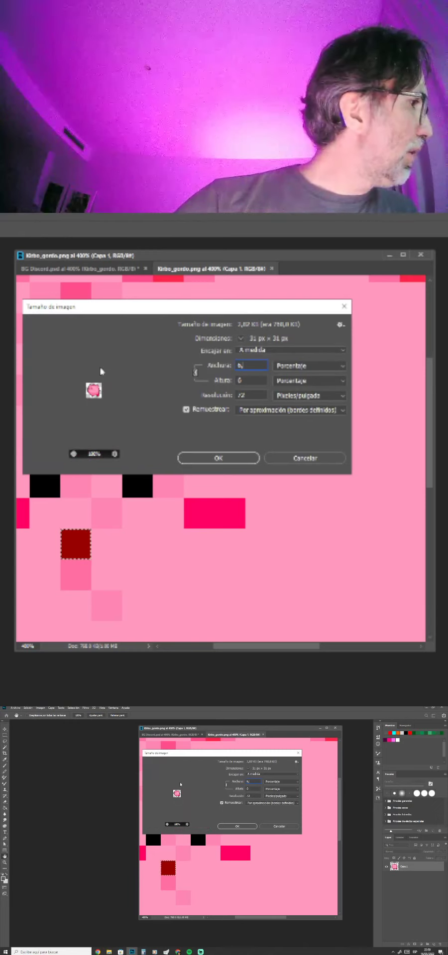
{"action": "type", "text": ",25"}
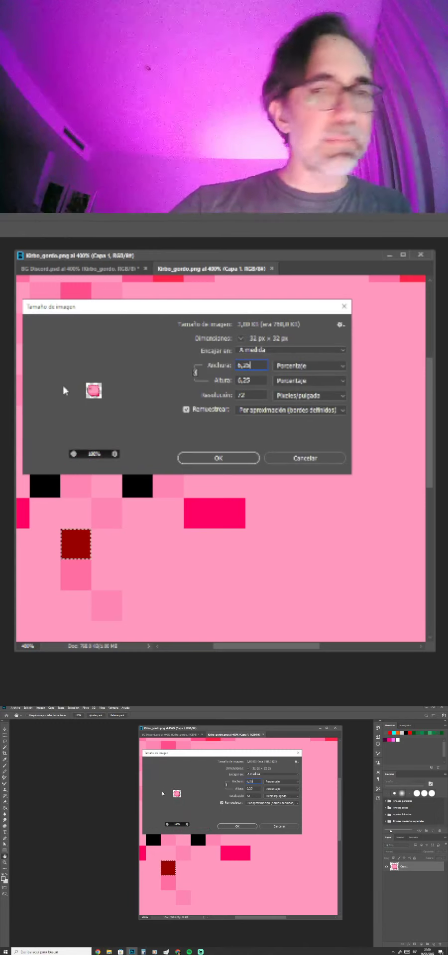
{"action": "key", "text": "Return"}
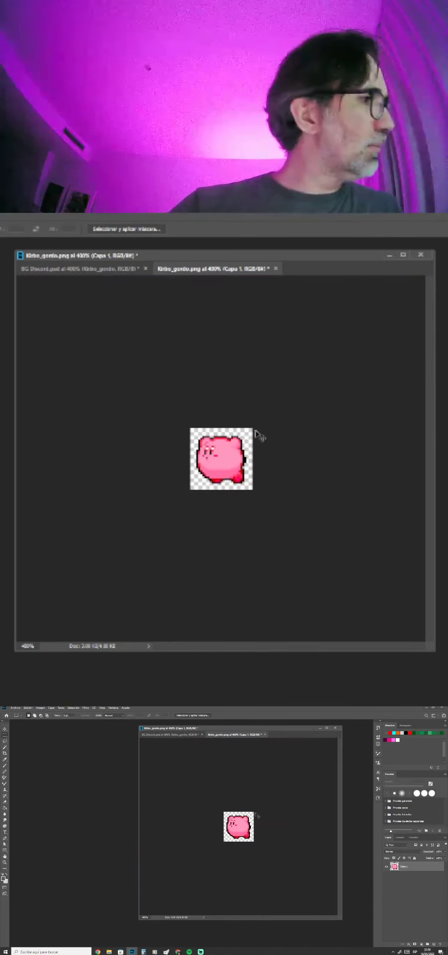
{"action": "key", "text": "ctrl+w"}
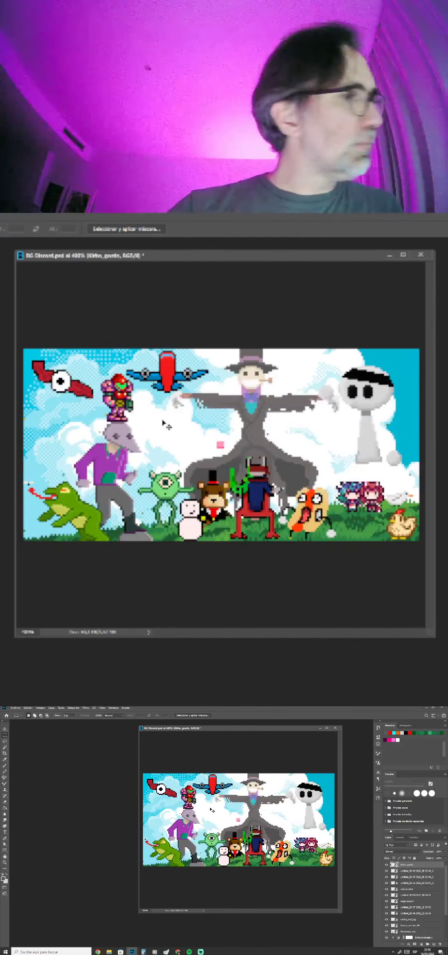
Scale the Kirby layer to 100 percent and move it to the scene's left edge, between the winged eyeball and the frog.
{"action": "key", "text": "ctrl+t"}
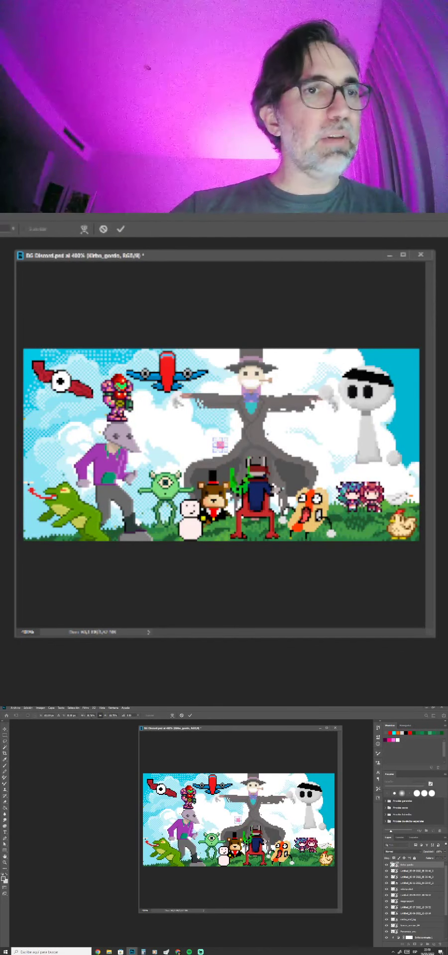
{"action": "type", "text": "100"}
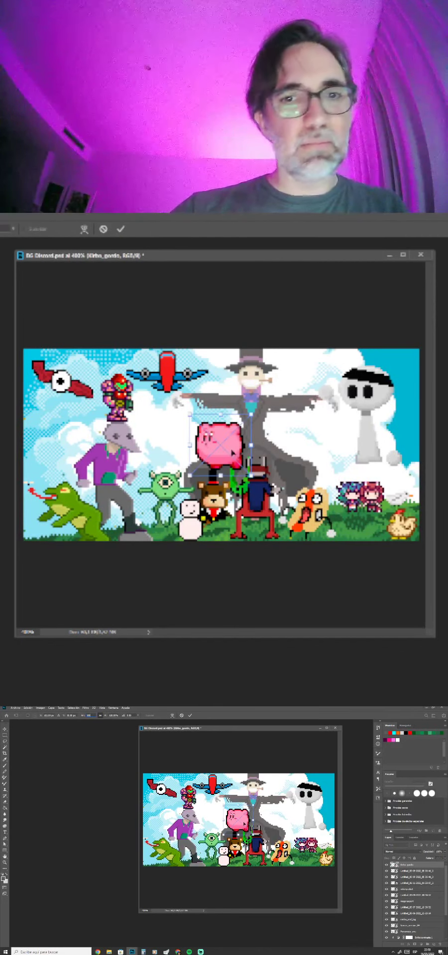
{"action": "key", "text": "Return"}
{"action": "key", "text": "v"}
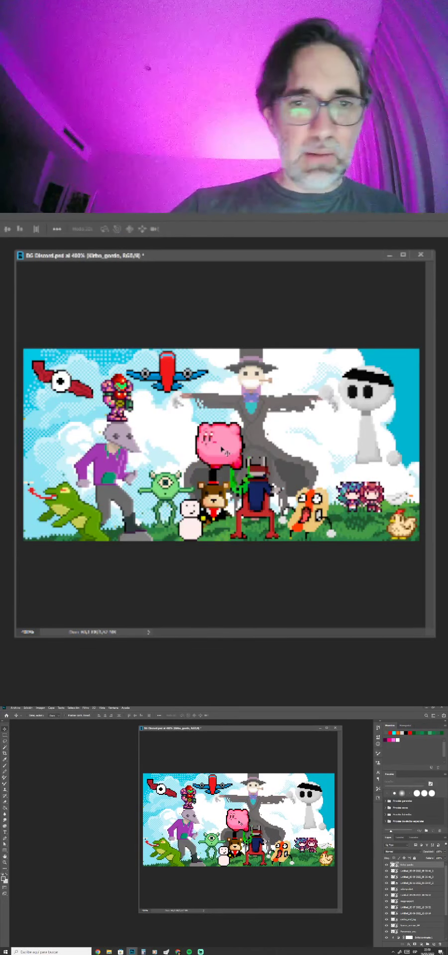
{"action": "left_click_drag", "start_coordinate": [218, 450], "coordinate": [267, 452]}
{"action": "left_click_drag", "start_coordinate": [139, 819], "coordinate": [153, 814]}
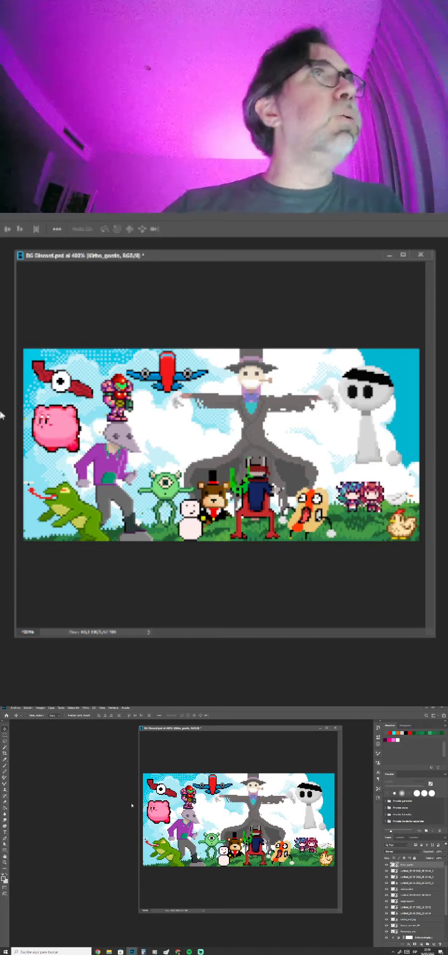
Place PATO.png from the Submissions folder into the scene and open its smart object contents.
{"action": "left_click", "coordinate": [108, 952]}
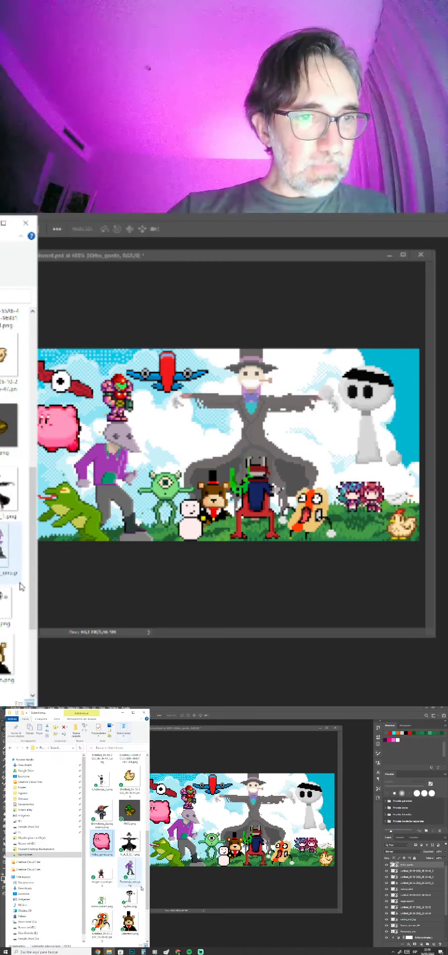
{"action": "left_click", "coordinate": [128, 811]}
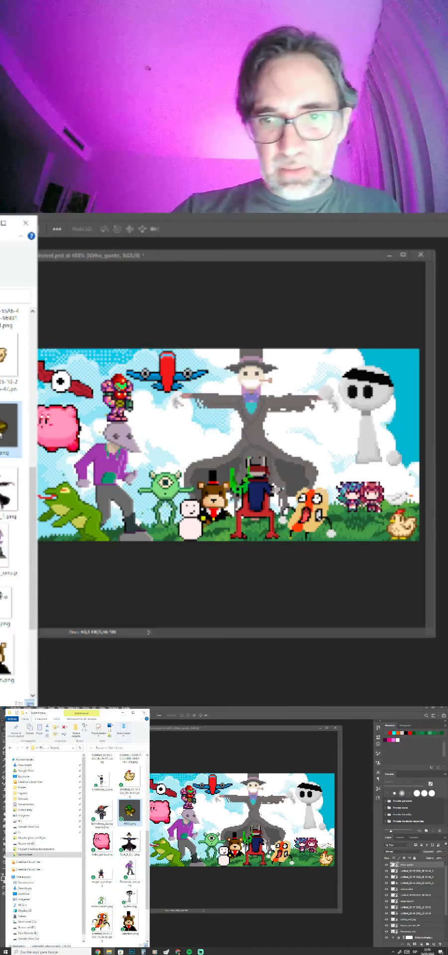
{"action": "left_click_drag", "start_coordinate": [132, 810], "coordinate": [250, 835]}
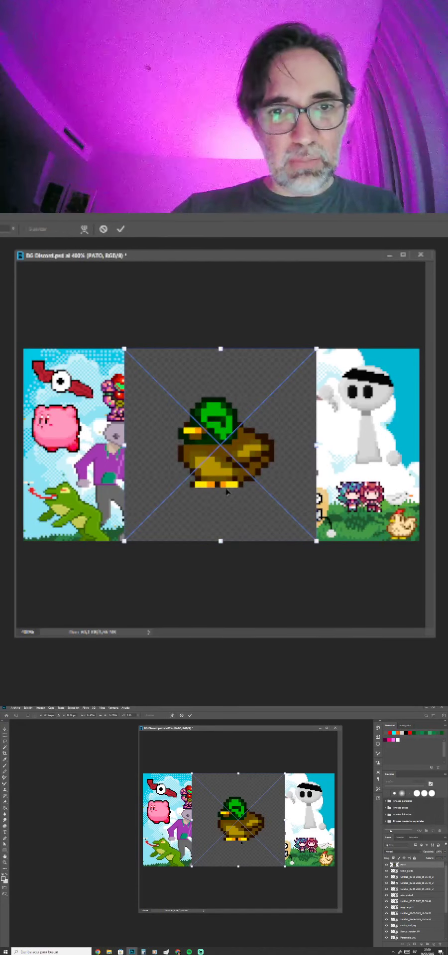
{"action": "key", "text": "Return"}
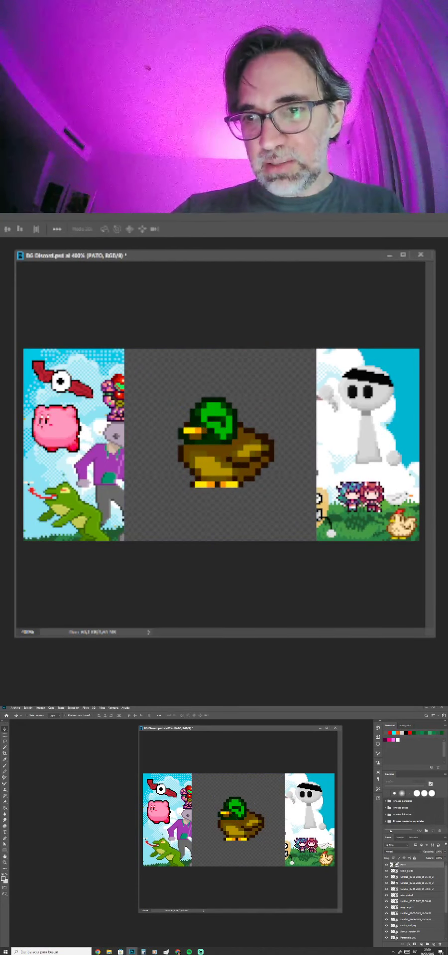
{"action": "double_click", "coordinate": [398, 864]}
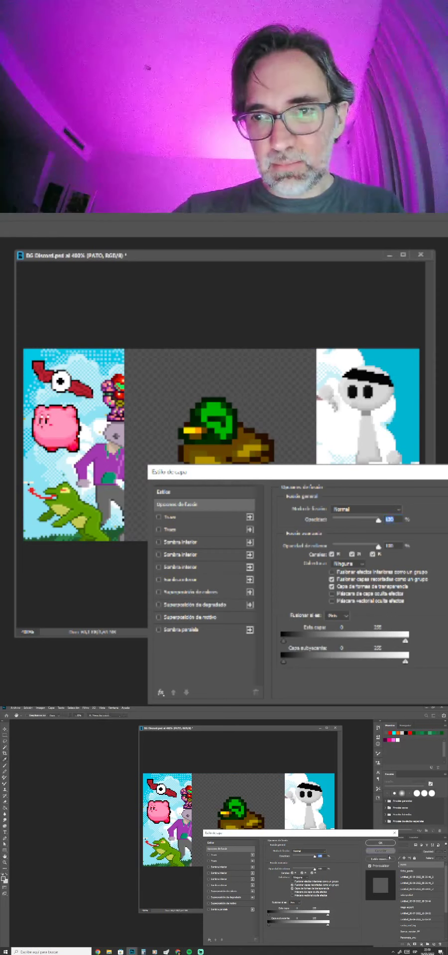
{"action": "left_click", "coordinate": [380, 851]}
{"action": "key", "text": "i"}
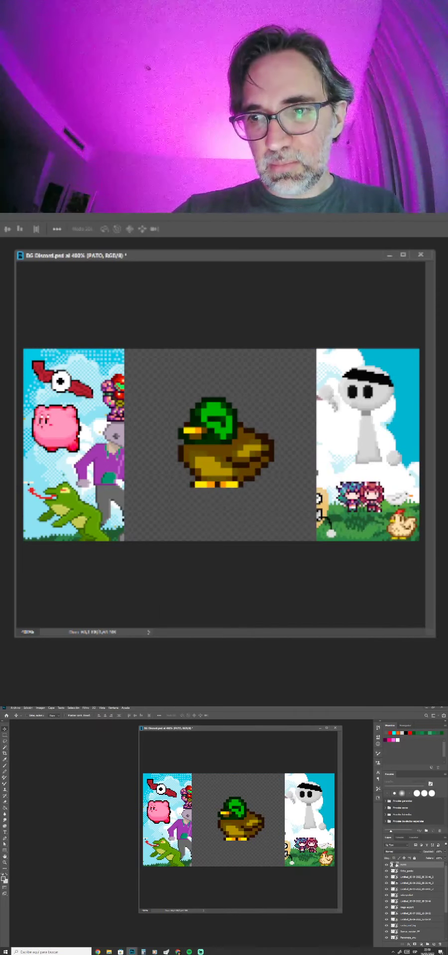
{"action": "double_click", "coordinate": [396, 865]}
{"action": "left_click", "coordinate": [247, 435]}
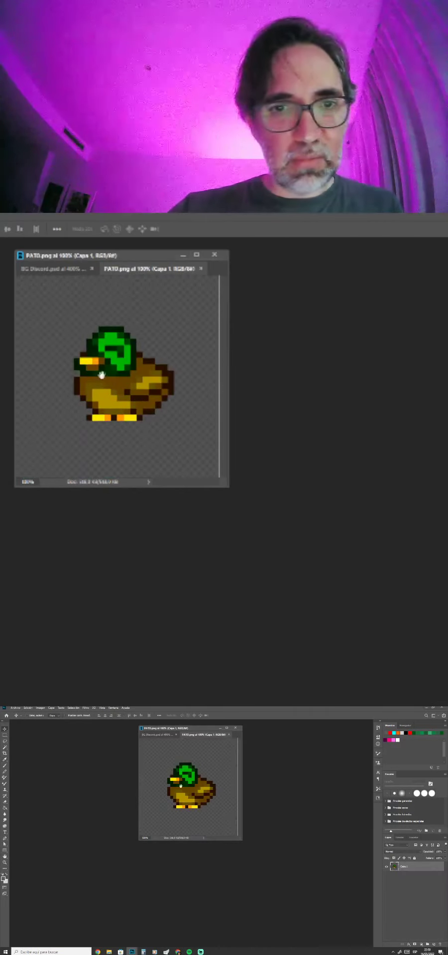
Enlarge the duck image's window and delete its grey checkered background using a non-contiguous Magic Wand selection.
{"action": "key", "text": "ctrl+plus"}
{"action": "key", "text": "ctrl+plus"}
{"action": "left_click_drag", "start_coordinate": [230, 487], "coordinate": [372, 877]}
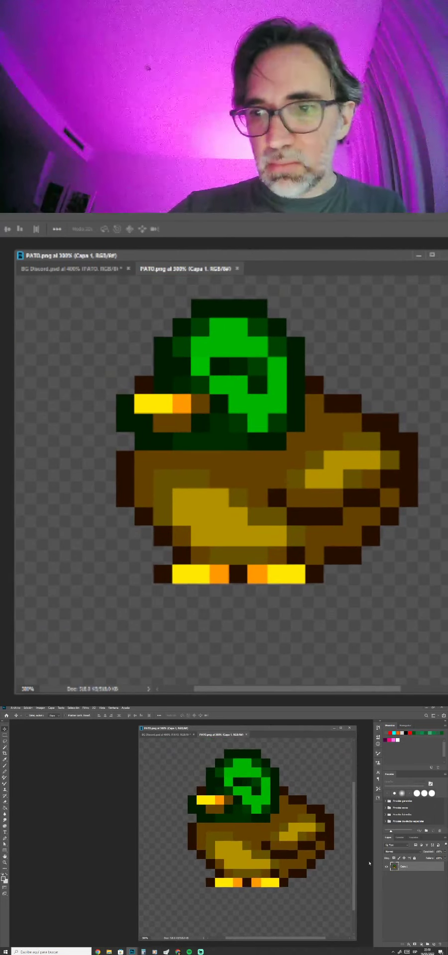
{"action": "left_click", "coordinate": [7, 747]}
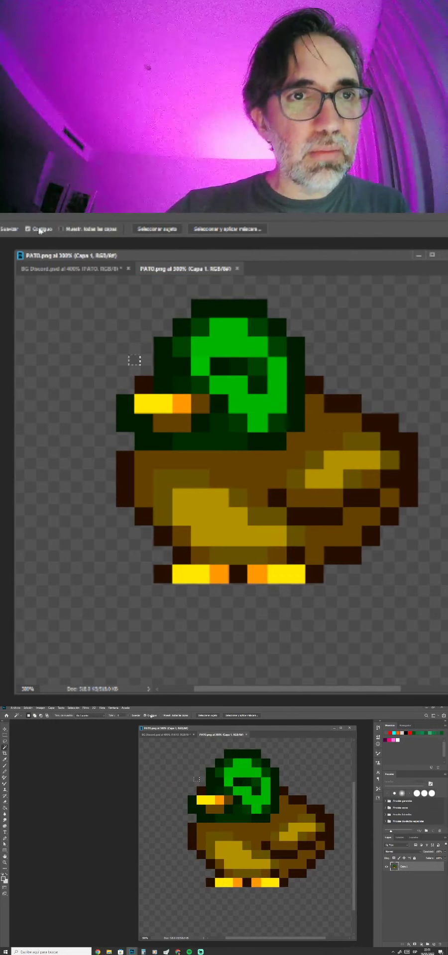
{"action": "left_click", "coordinate": [85, 309]}
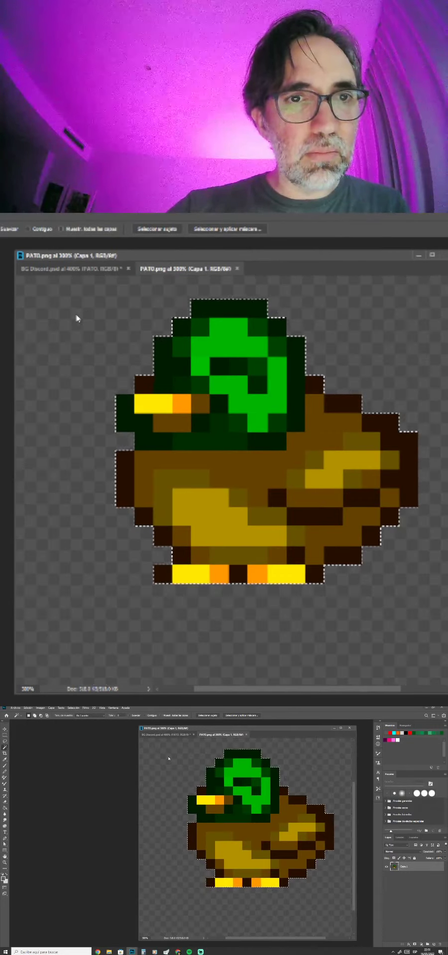
{"action": "key", "text": "Delete"}
{"action": "key", "text": "ctrl+d"}
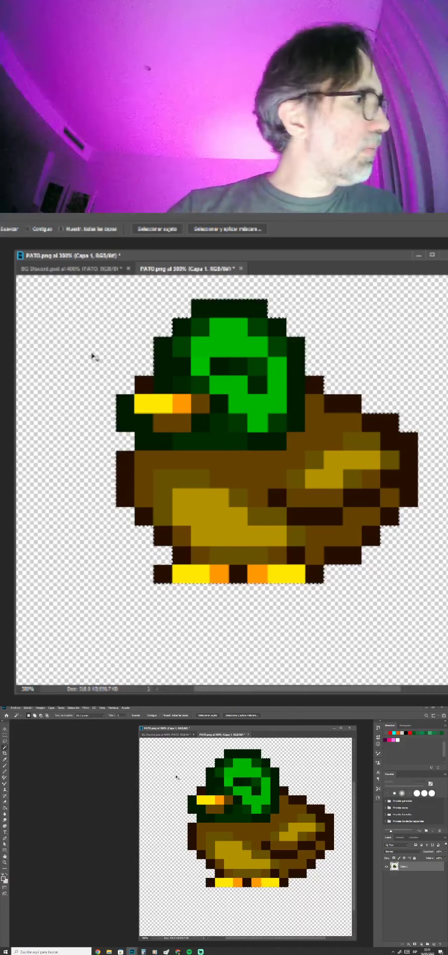
Marquee-select one dark green block below the duck's bright green head patch to gauge the pixel size.
{"action": "key", "text": "m"}
{"action": "scroll", "coordinate": [273, 457], "scroll_direction": "up", "scroll_amount": 3}
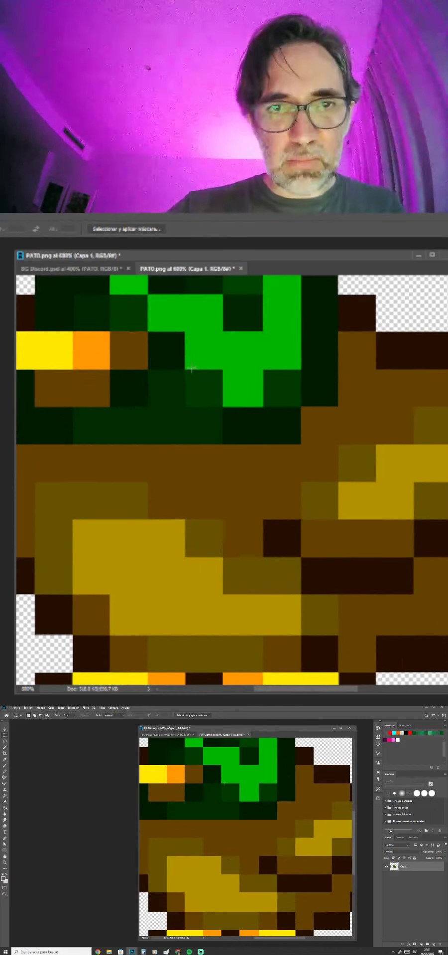
{"action": "left_click_drag", "start_coordinate": [186, 370], "coordinate": [223, 407]}
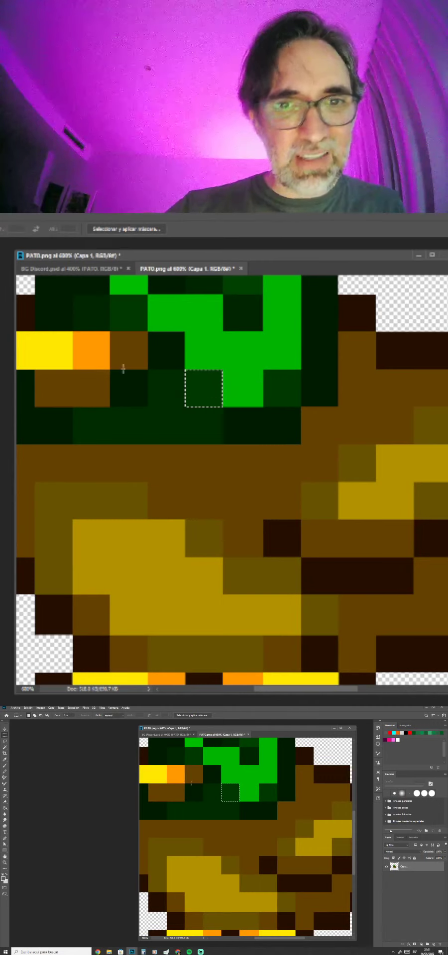
Switch to the Calculator, divide 100 by 13 to get the reduction percentage, and close it.
{"action": "left_click", "coordinate": [143, 951]}
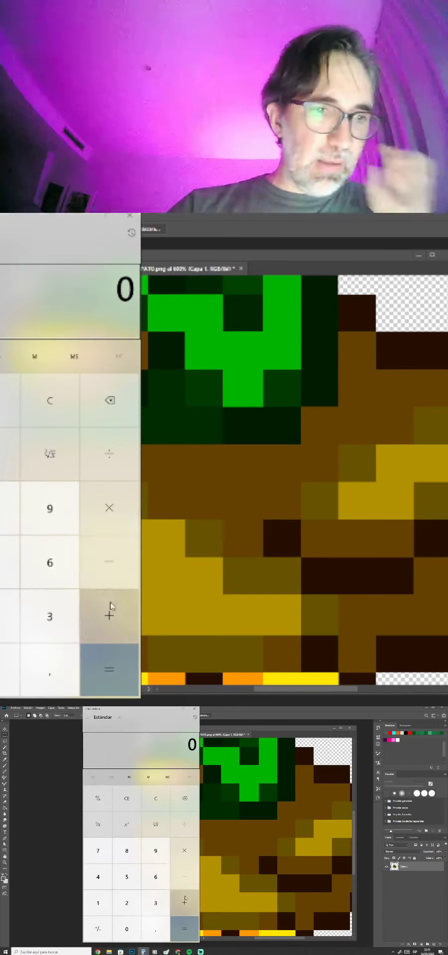
{"action": "left_click", "coordinate": [99, 898]}
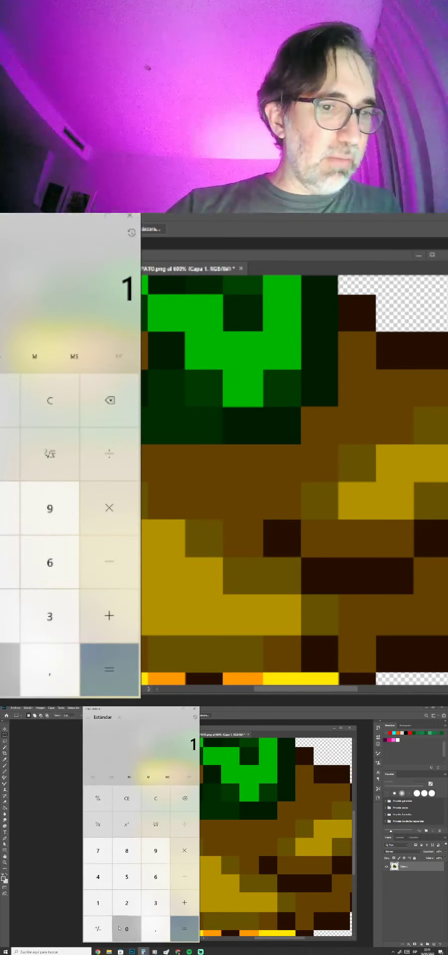
{"action": "double_click", "coordinate": [127, 929]}
{"action": "left_click", "coordinate": [185, 827]}
{"action": "left_click", "coordinate": [98, 902]}
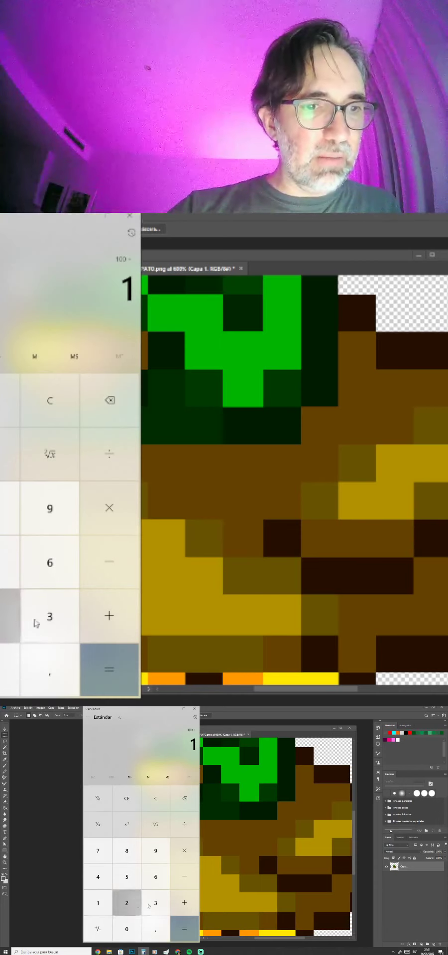
{"action": "left_click", "coordinate": [155, 902]}
{"action": "left_click", "coordinate": [184, 929]}
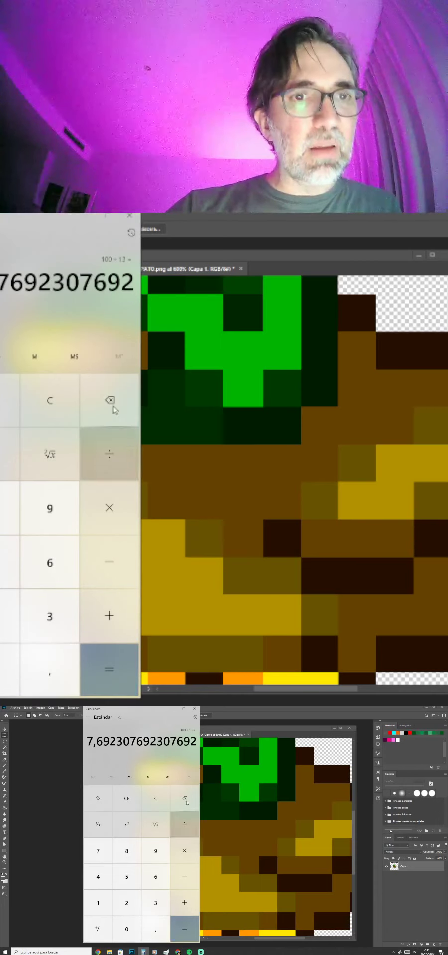
{"action": "left_click", "coordinate": [195, 710]}
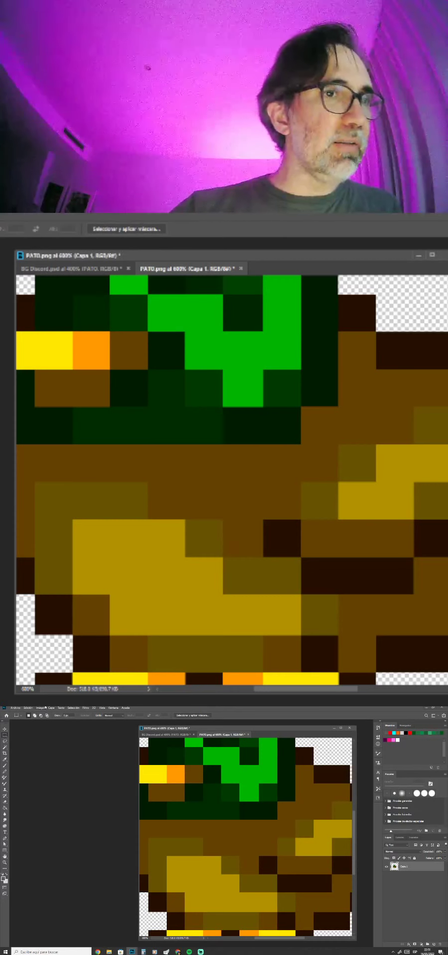
Try resizing the duck image to 6.6922 percent in width and height, and undo the resize.
{"action": "left_click", "coordinate": [40, 708]}
{"action": "left_click", "coordinate": [50, 743]}
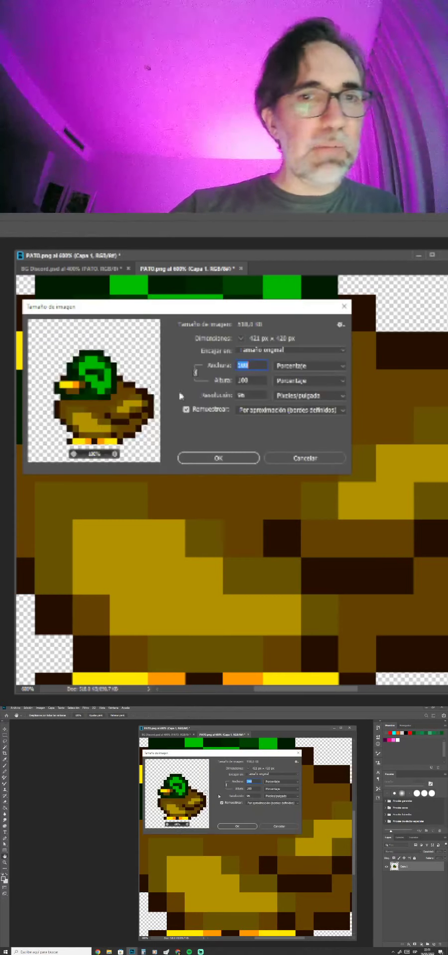
{"action": "type", "text": "6,"}
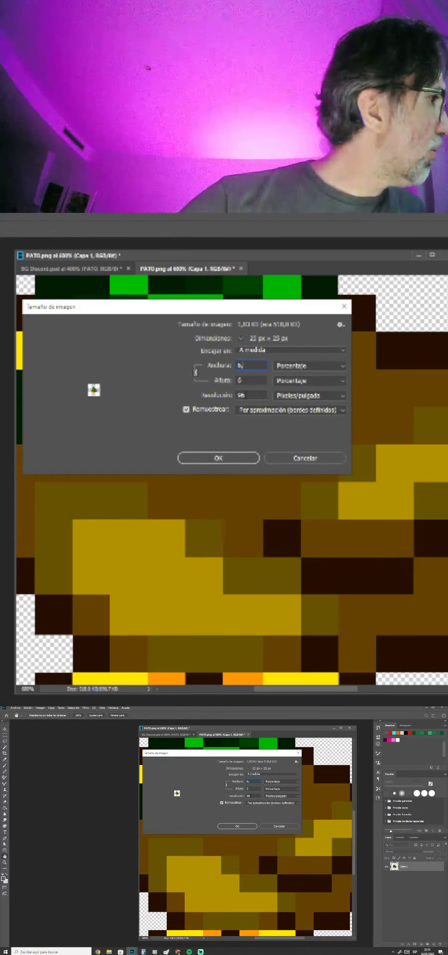
{"action": "type", "text": "64"}
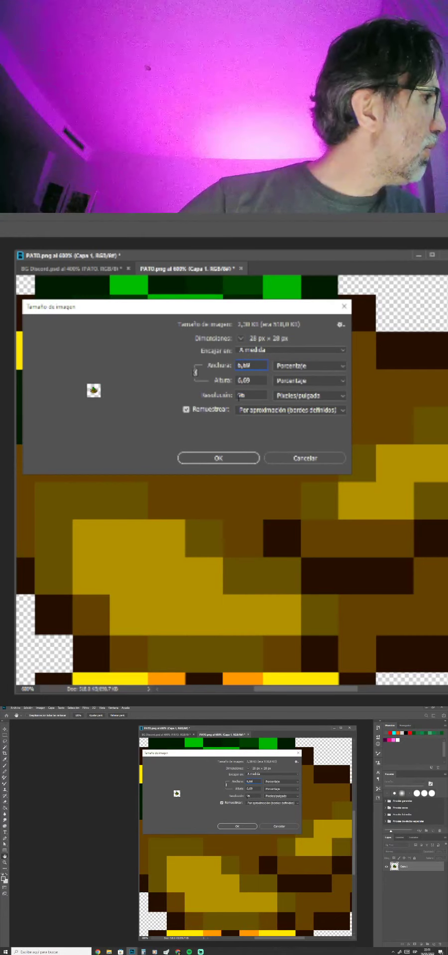
{"action": "type", "text": "22"}
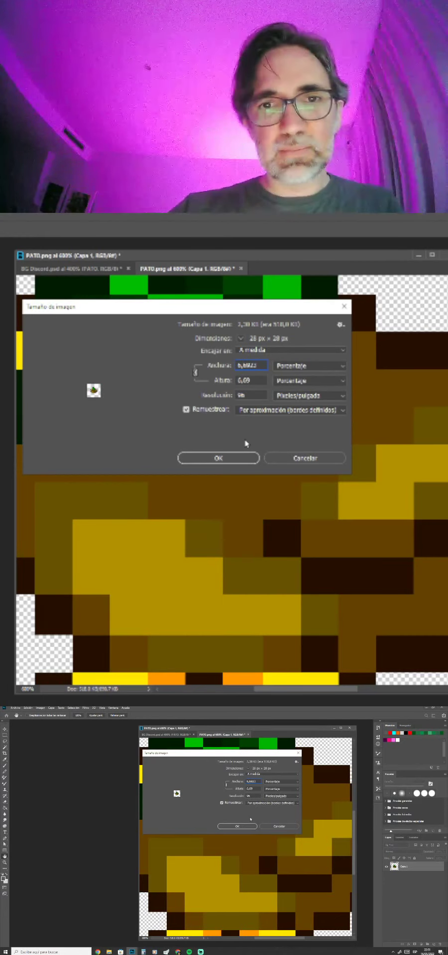
{"action": "left_click", "coordinate": [236, 456]}
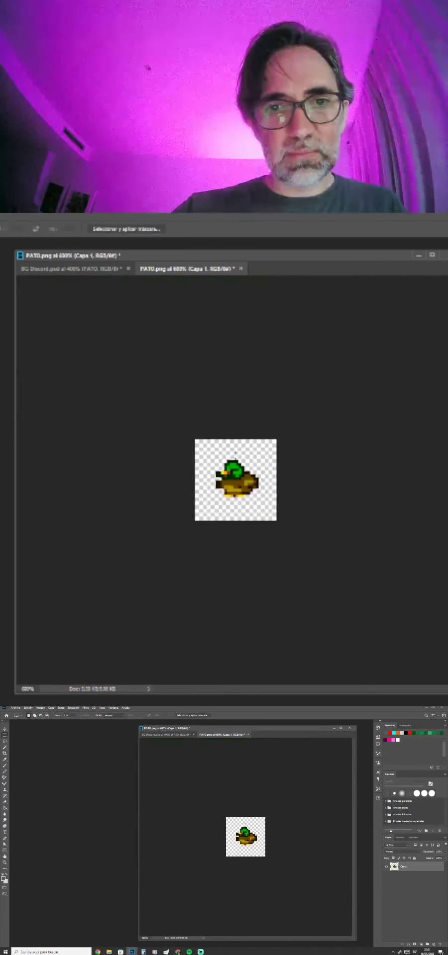
{"action": "scroll", "coordinate": [245, 474], "scroll_direction": "up", "scroll_amount": 3}
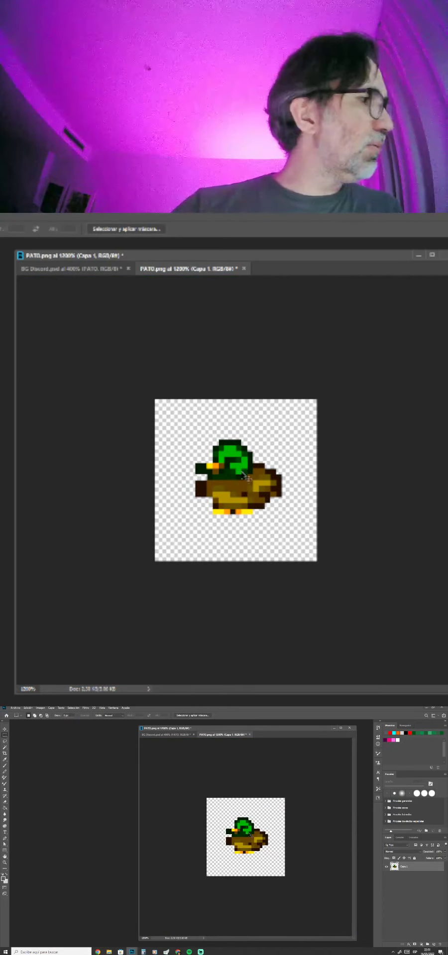
{"action": "key", "text": "ctrl+z"}
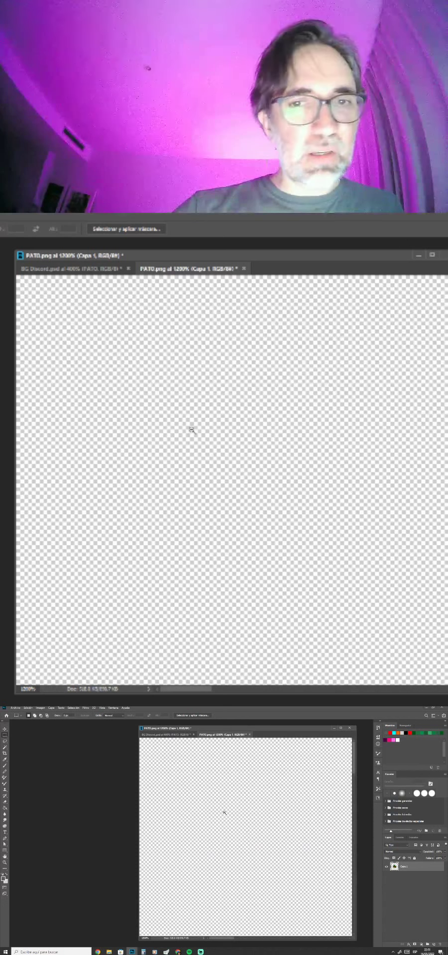
Marquee-select the single dark block at the end of the duck's eye marking to recheck the pixel size.
{"action": "key", "text": "ctrl+0"}
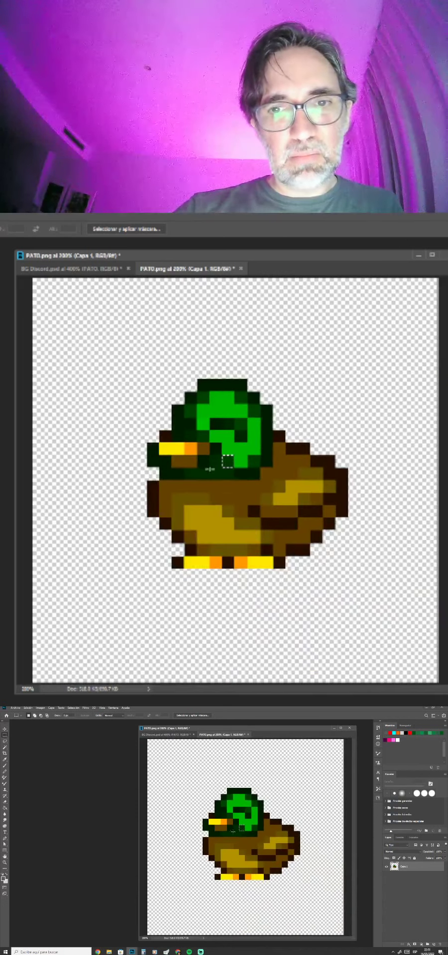
{"action": "scroll", "coordinate": [231, 442], "scroll_direction": "up", "scroll_amount": 5}
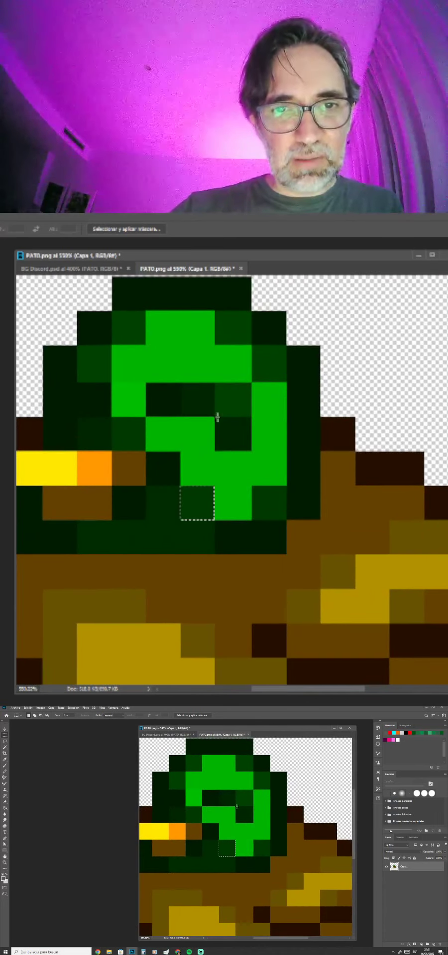
{"action": "left_click_drag", "start_coordinate": [216, 417], "coordinate": [250, 451]}
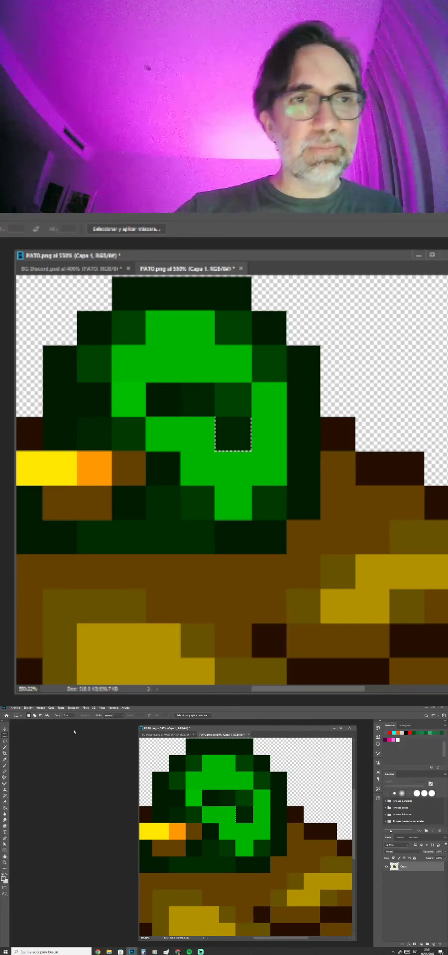
Switch to the Calculator, recompute the reduction percentage as 100 divided by 13, and return to the duck image.
{"action": "left_click", "coordinate": [40, 708]}
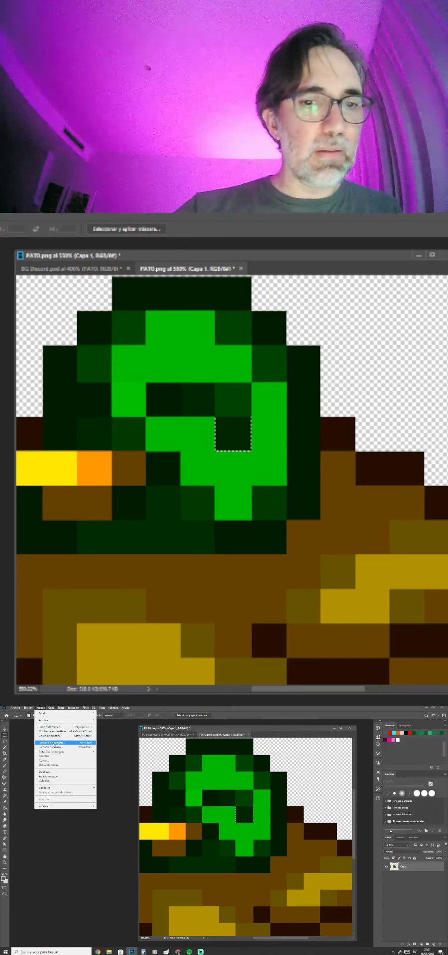
{"action": "left_click", "coordinate": [143, 951]}
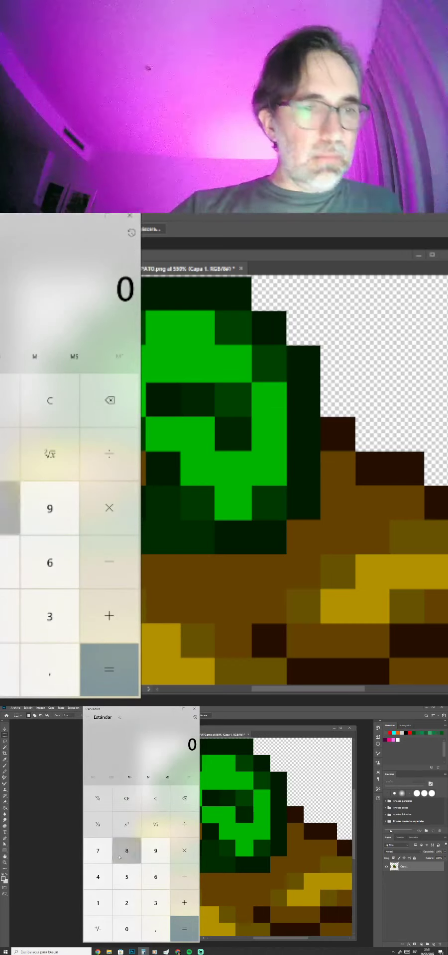
{"action": "left_click", "coordinate": [92, 901]}
{"action": "double_click", "coordinate": [126, 928]}
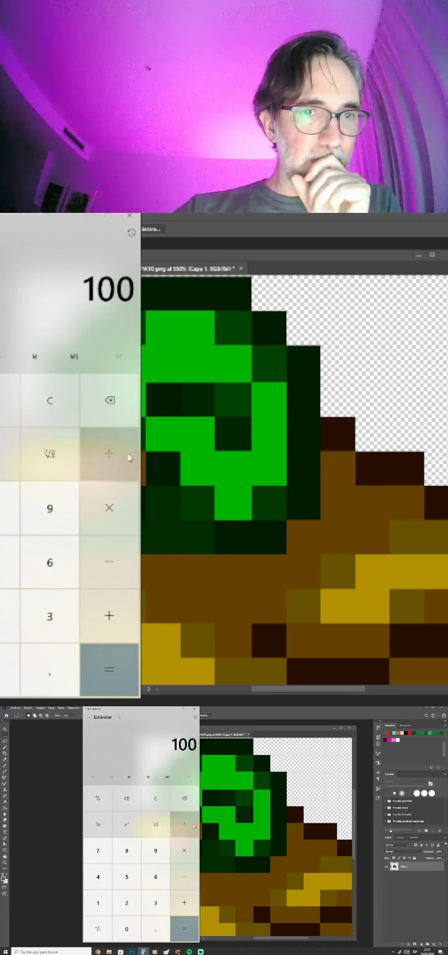
{"action": "left_click", "coordinate": [97, 903]}
{"action": "left_click", "coordinate": [155, 903]}
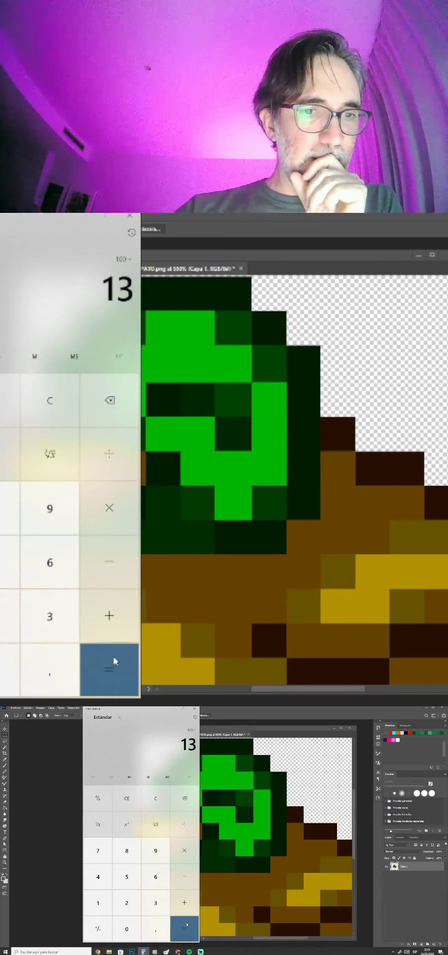
{"action": "left_click", "coordinate": [185, 936]}
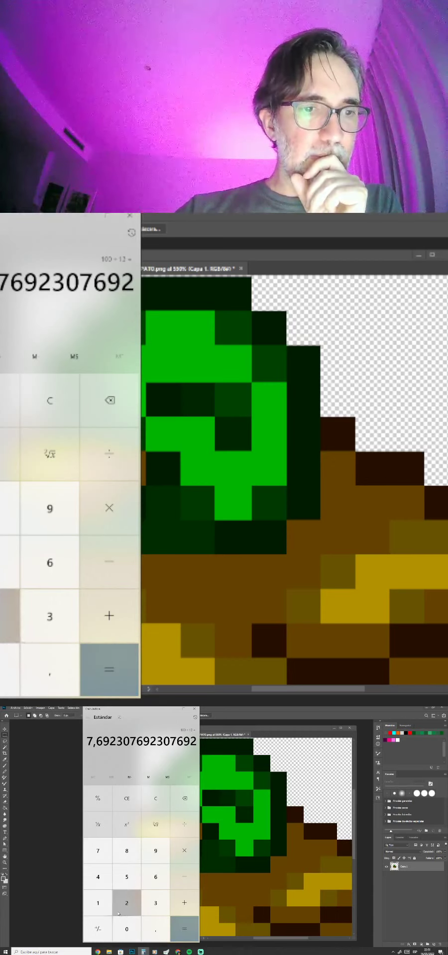
{"action": "left_click", "coordinate": [98, 903]}
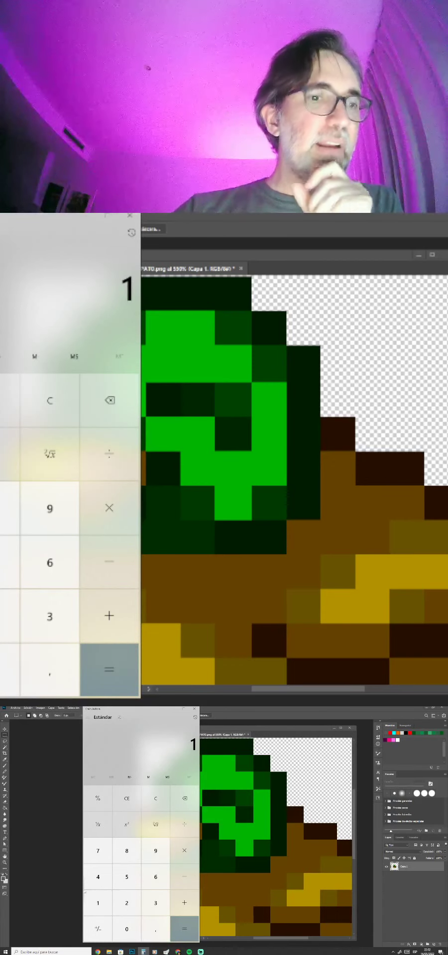
{"action": "left_click", "coordinate": [218, 292]}
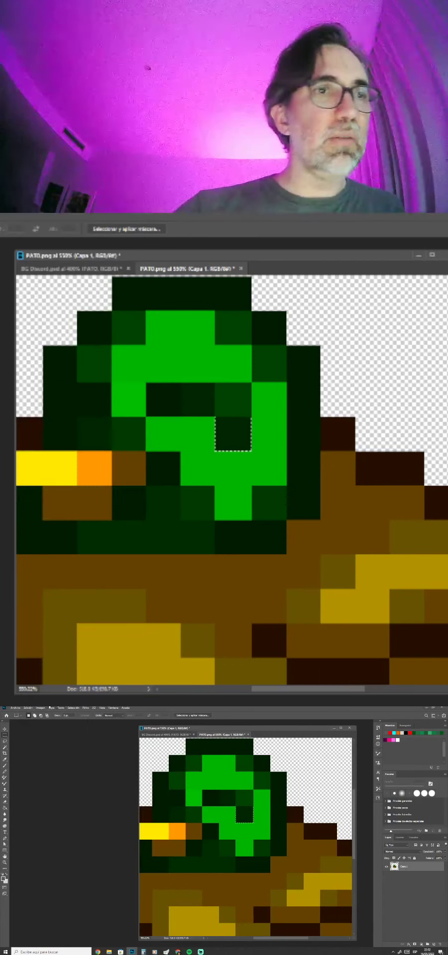
Resize the duck image to 7.69 percent in width and height.
{"action": "left_click", "coordinate": [40, 709]}
{"action": "left_click", "coordinate": [50, 744]}
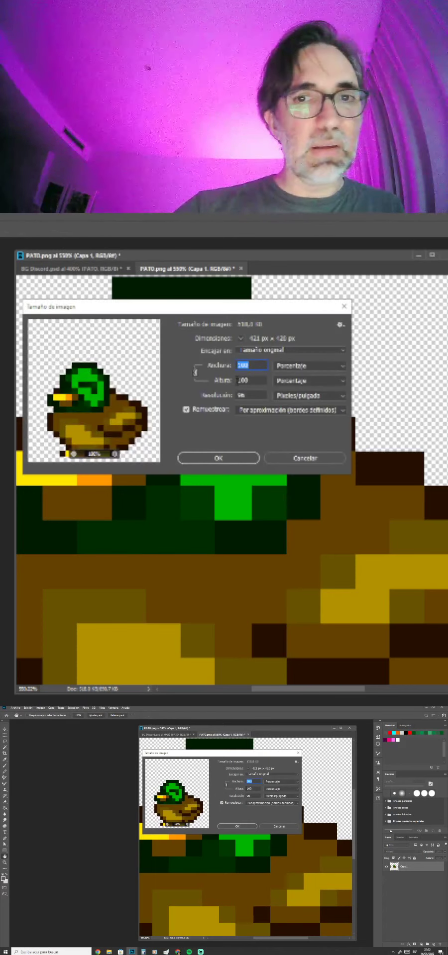
{"action": "type", "text": "7"}
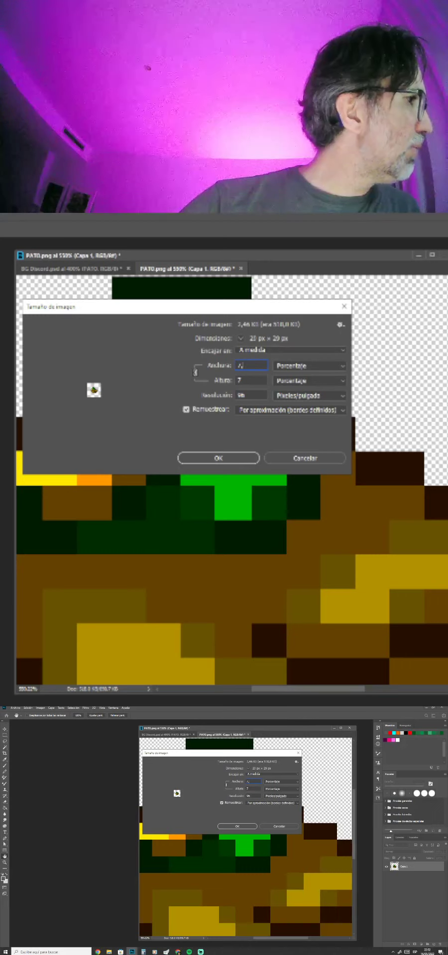
{"action": "type", "text": ",69"}
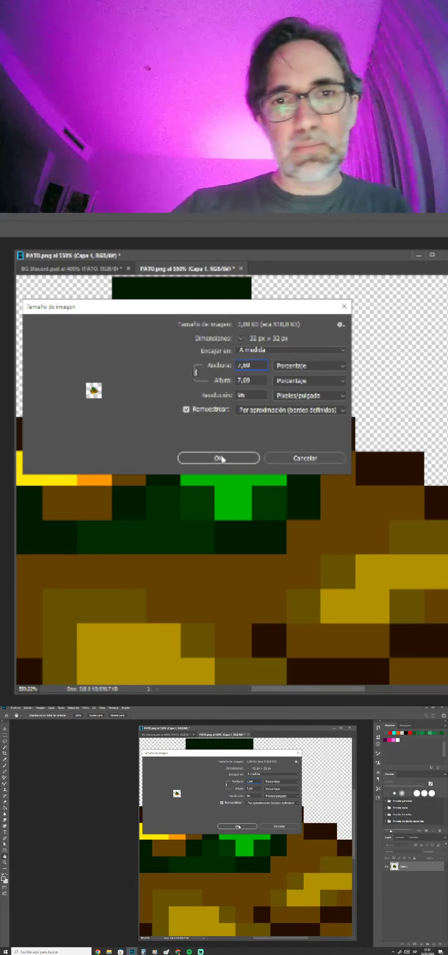
{"action": "left_click", "coordinate": [222, 459]}
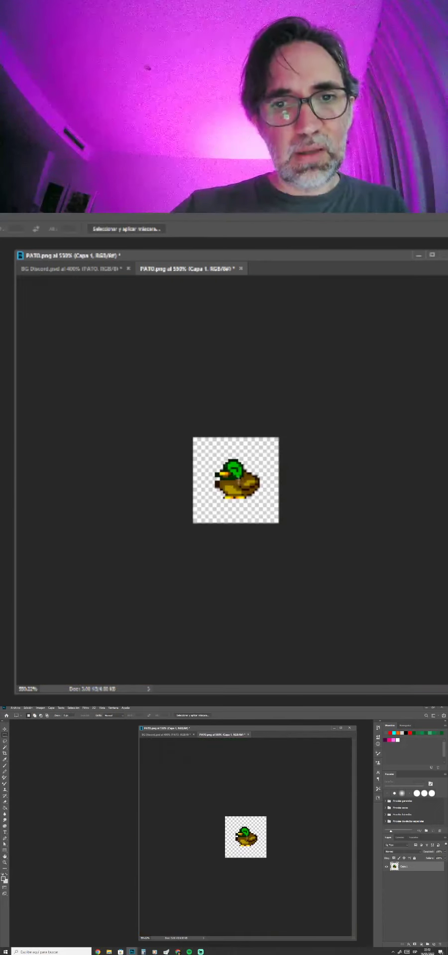
Delete the stray dark pixels in front of the duck's beak and chest, and close the duck image with its changes saved.
{"action": "scroll", "coordinate": [235, 485], "scroll_direction": "up", "scroll_amount": 5}
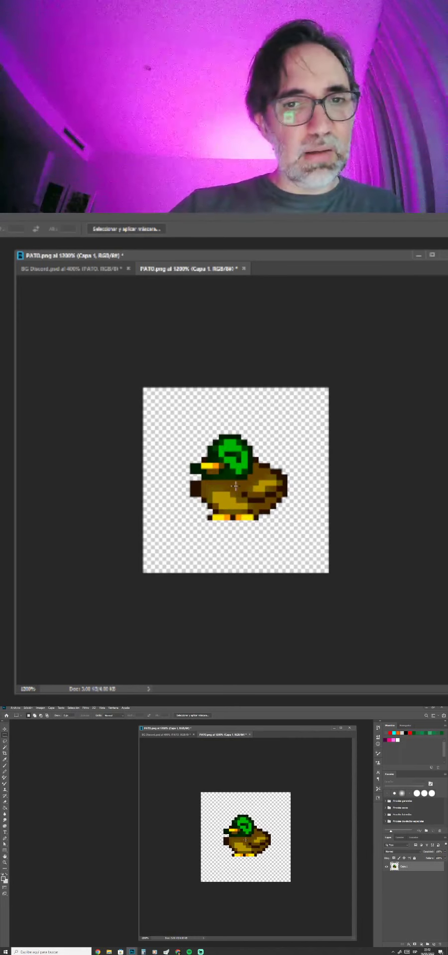
{"action": "left_click_drag", "start_coordinate": [176, 452], "coordinate": [196, 507]}
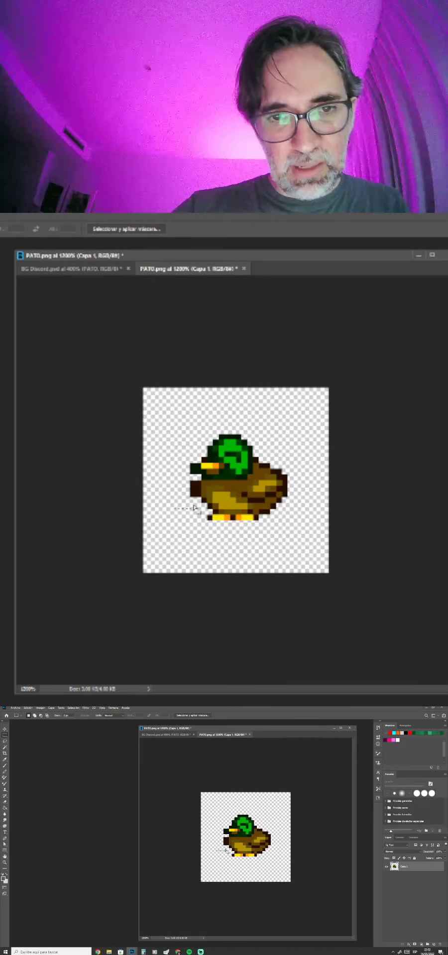
{"action": "key", "text": "Delete"}
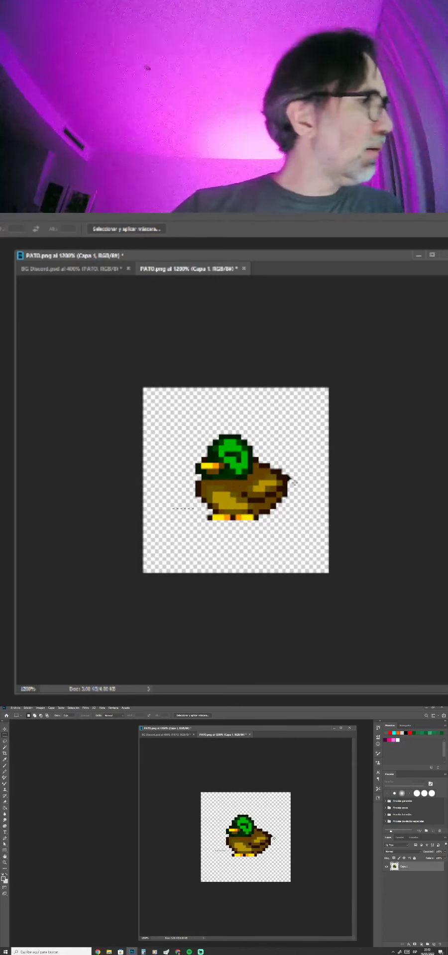
{"action": "key", "text": "ctrl+w"}
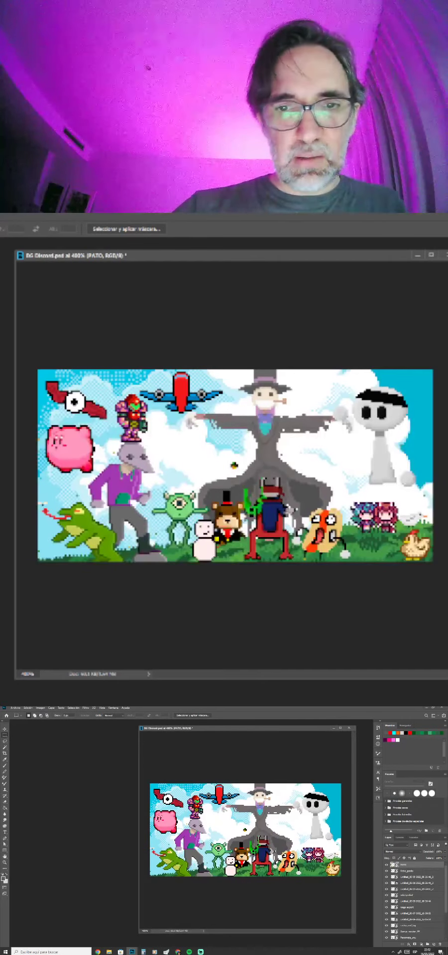
Scale the duck layer to 100 percent and place it on the grass between the hot dog and the twin characters.
{"action": "key", "text": "ctrl+t"}
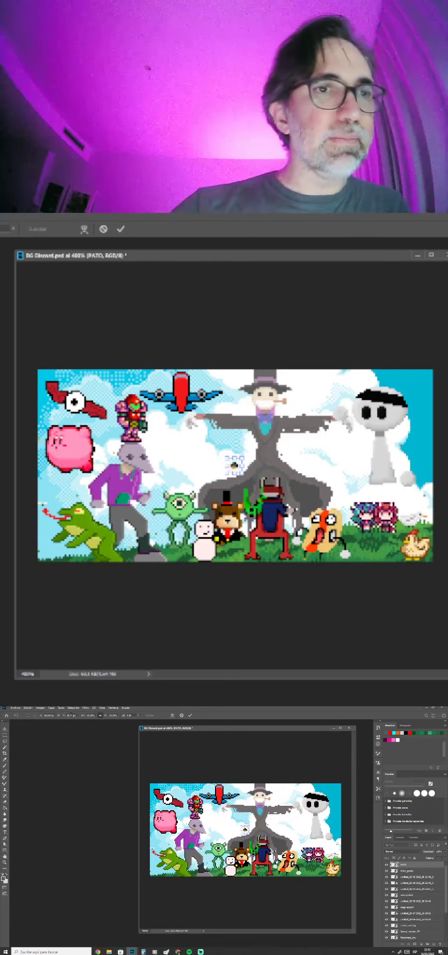
{"action": "type", "text": "100"}
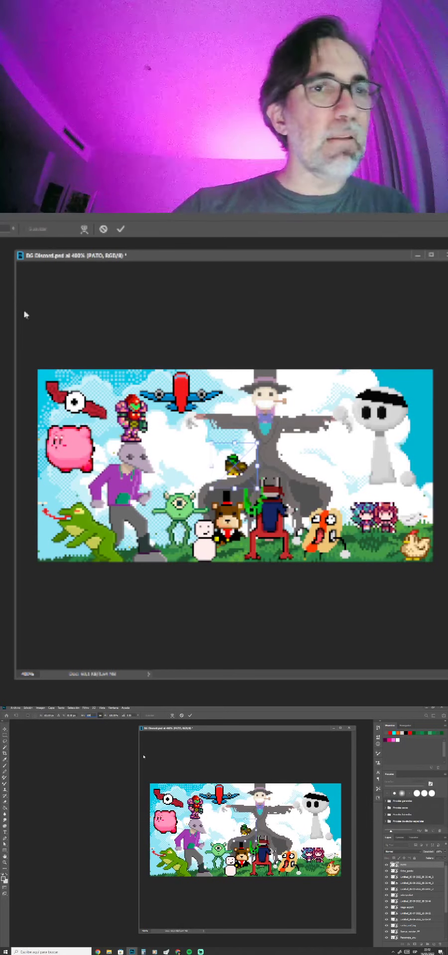
{"action": "key", "text": "Return"}
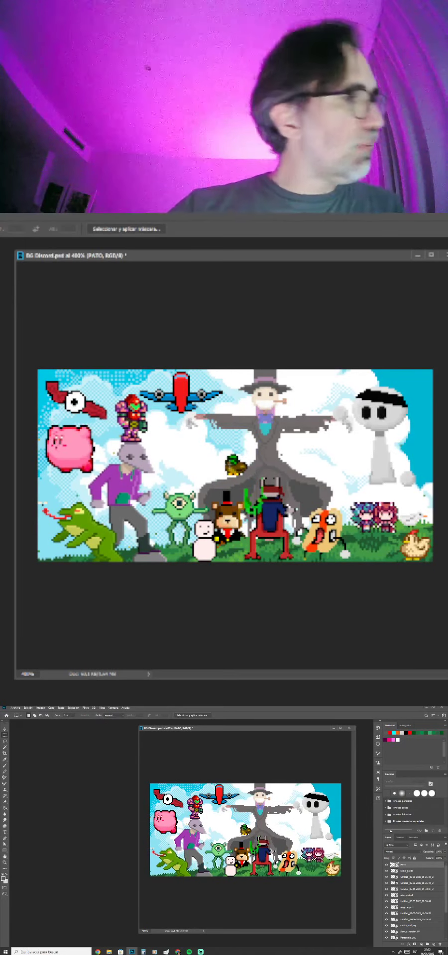
{"action": "left_click_drag", "start_coordinate": [234, 466], "coordinate": [351, 537]}
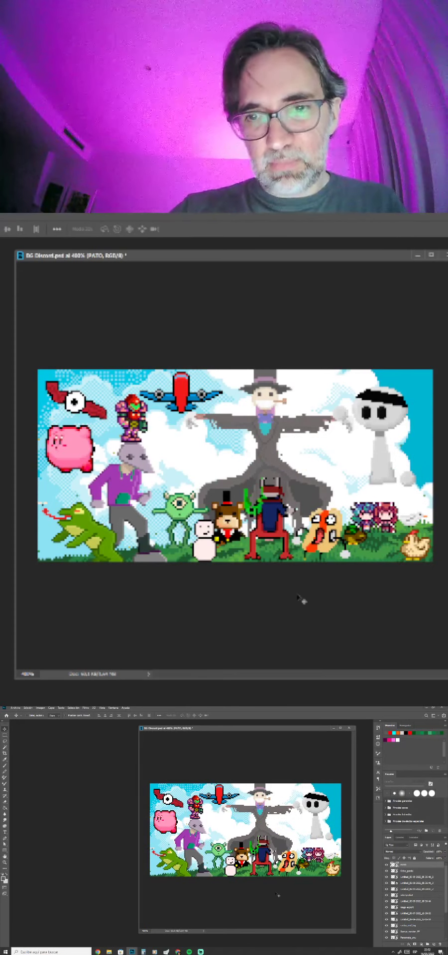
Switch to the file explorer and place the Brimstone_Background image of the red-beret soldier into the BG Discord scene.
{"action": "left_click", "coordinate": [110, 951]}
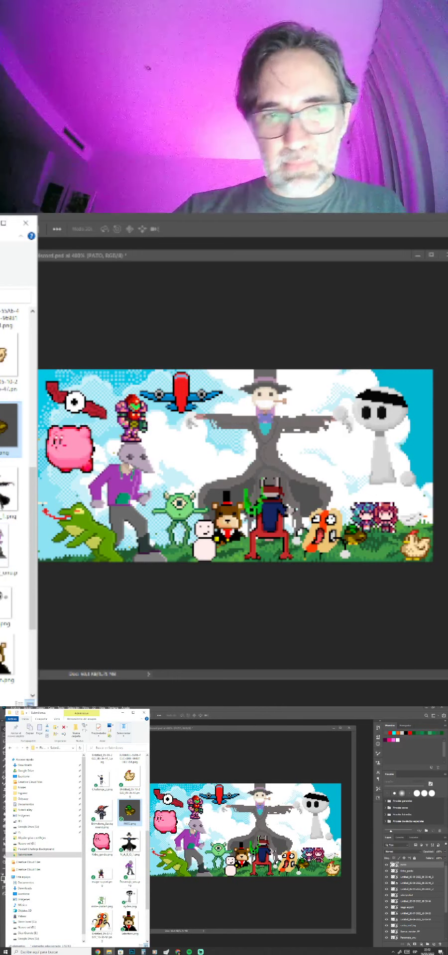
{"action": "left_click", "coordinate": [103, 815]}
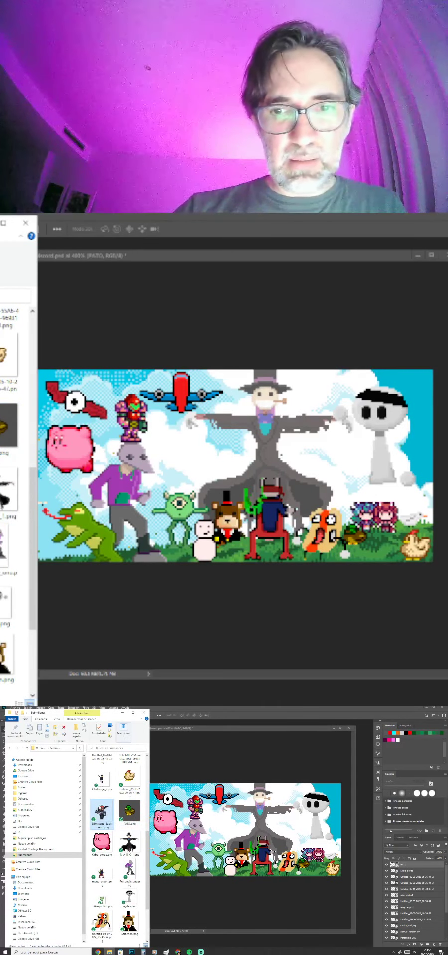
{"action": "left_click_drag", "start_coordinate": [102, 809], "coordinate": [203, 827]}
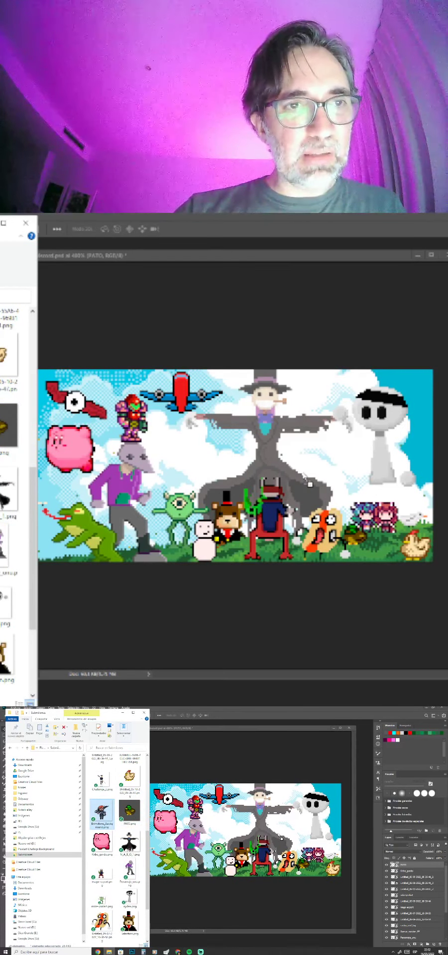
{"action": "left_click_drag", "start_coordinate": [310, 483], "coordinate": [306, 482]}
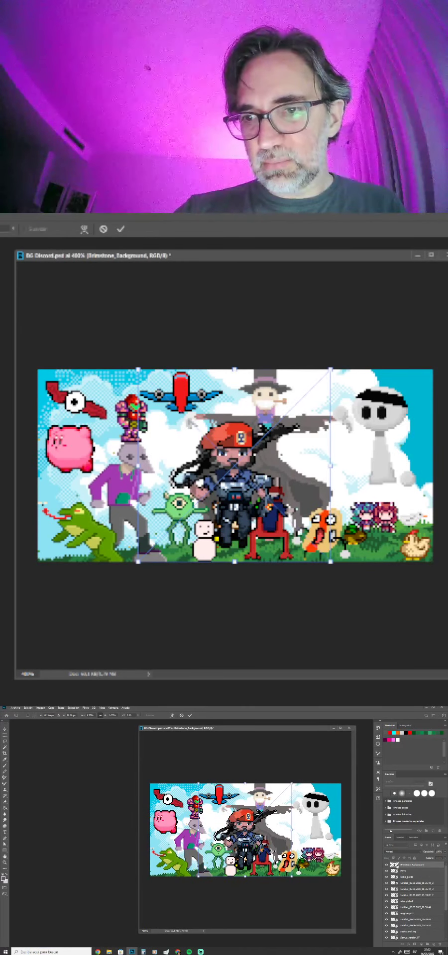
{"action": "key", "text": "Return"}
Open the Brimstone layer's source image without colour management and marquee-select one black block on the collar to gauge the pixel size.
{"action": "double_click", "coordinate": [225, 444]}
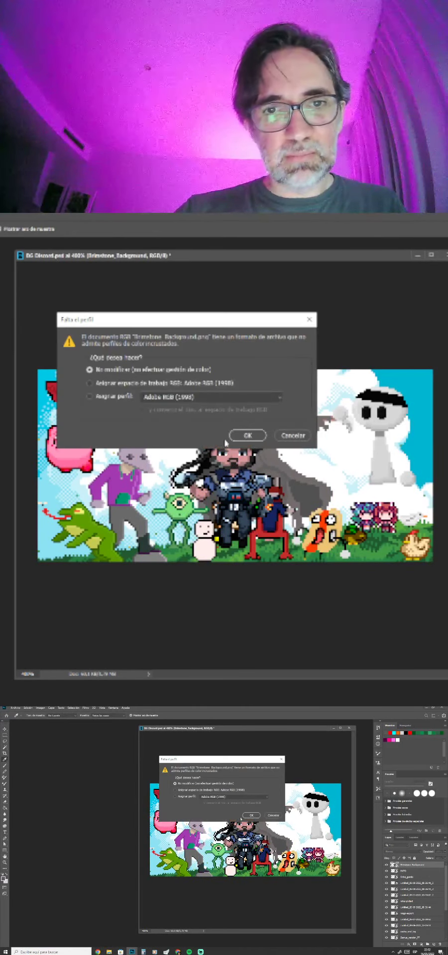
{"action": "left_click", "coordinate": [260, 436]}
{"action": "scroll", "coordinate": [193, 444], "scroll_direction": "up", "scroll_amount": 4}
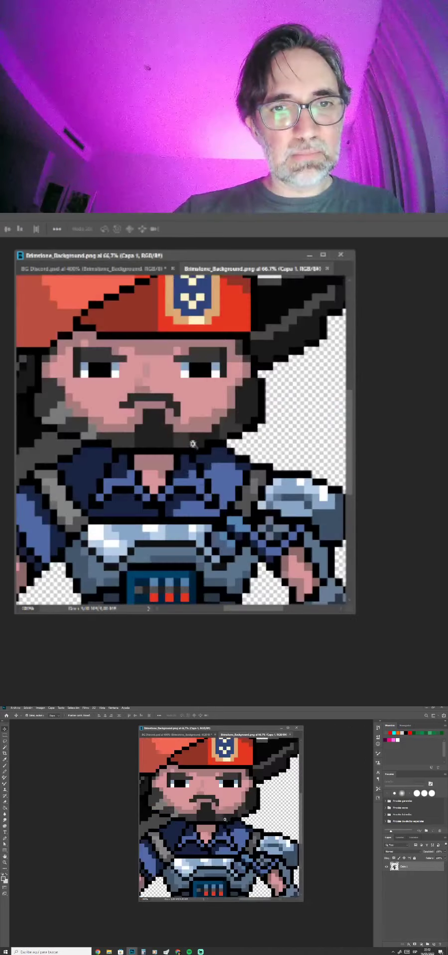
{"action": "key", "text": "m"}
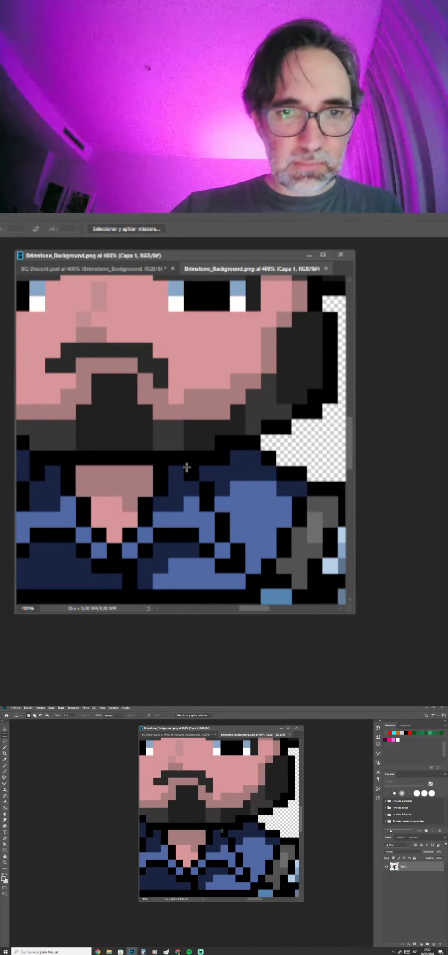
{"action": "left_click_drag", "start_coordinate": [186, 466], "coordinate": [201, 481]}
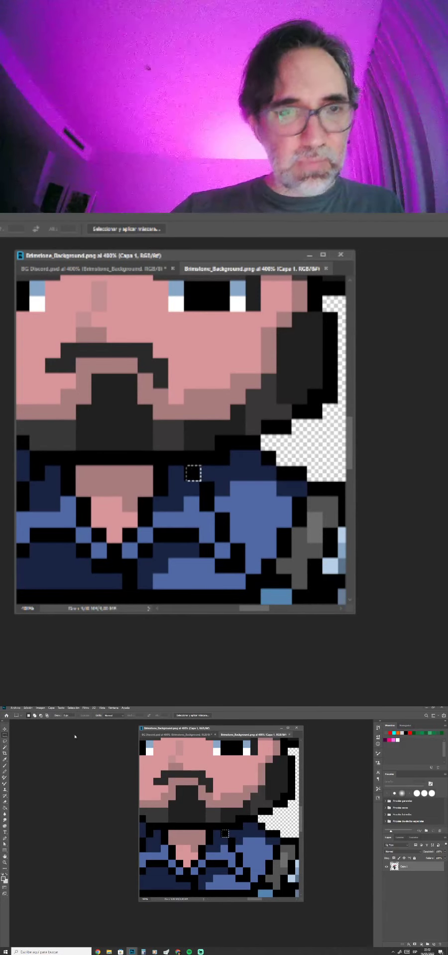
Resize the Brimstone image to 12.25 percent in width and height, and save and close it.
{"action": "left_click", "coordinate": [43, 708]}
{"action": "left_click", "coordinate": [50, 743]}
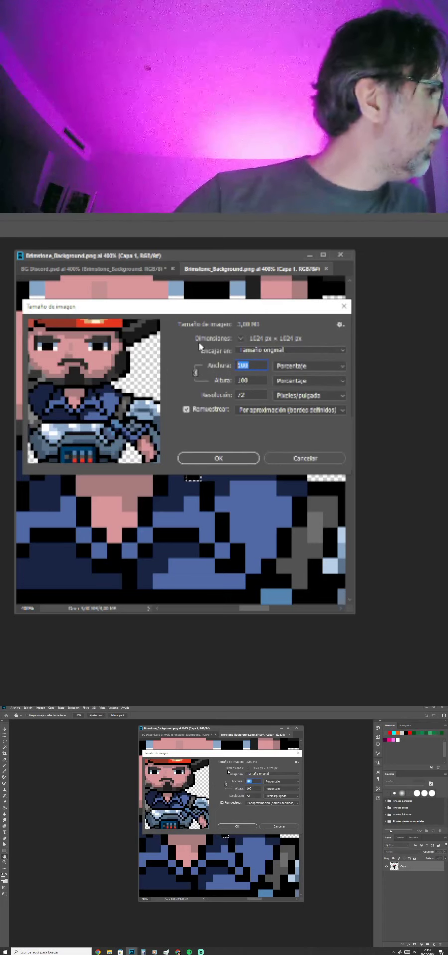
{"action": "type", "text": "12"}
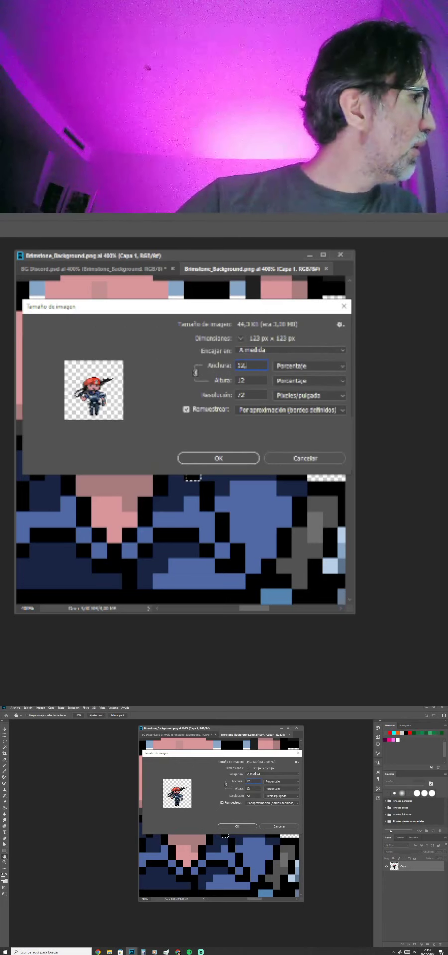
{"action": "type", "text": ",25"}
{"action": "left_click", "coordinate": [211, 457]}
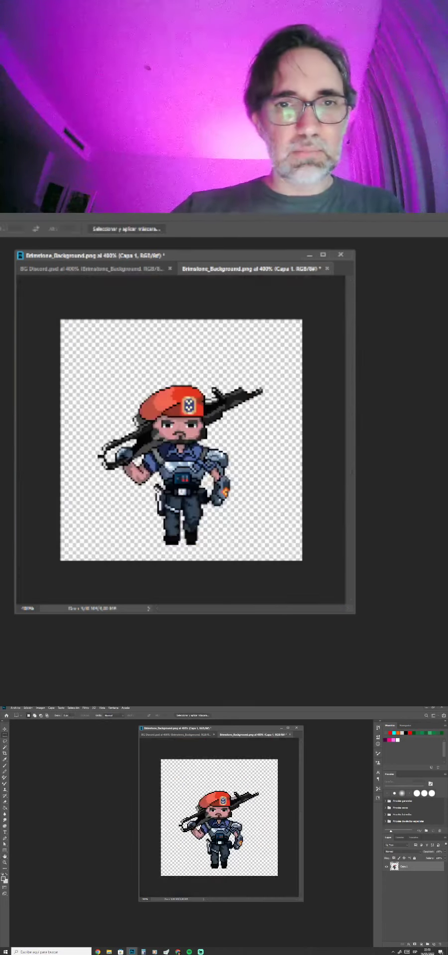
{"action": "key", "text": "ctrl+s"}
{"action": "key", "text": "ctrl+w"}
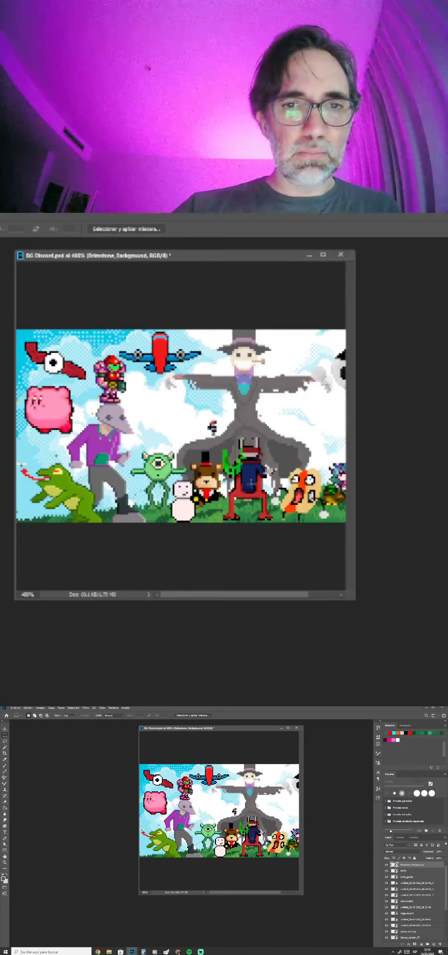
Scale the Brimstone layer to 100 percent, move it up and left in the scene, and widen the document window.
{"action": "key", "text": "ctrl+t"}
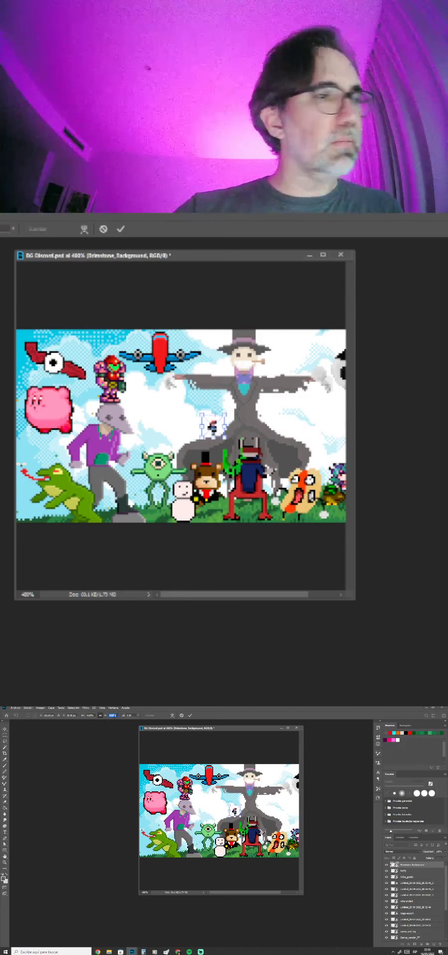
{"action": "type", "text": "100"}
{"action": "key", "text": "Return"}
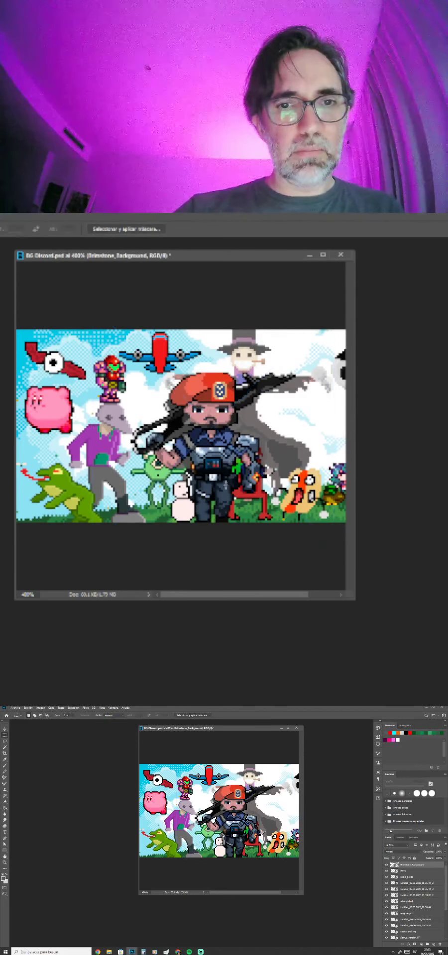
{"action": "key", "text": "v"}
{"action": "left_click_drag", "start_coordinate": [222, 470], "coordinate": [186, 432]}
{"action": "key", "text": "ctrl+minus"}
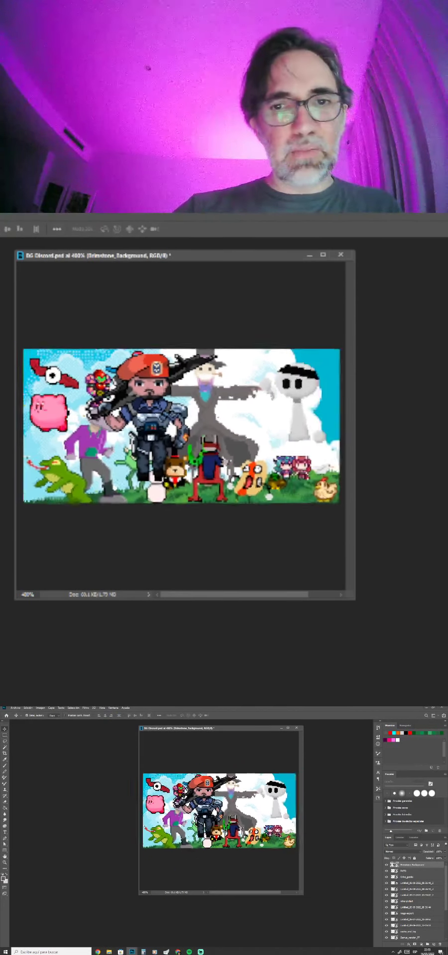
{"action": "left_click_drag", "start_coordinate": [304, 832], "coordinate": [352, 833]}
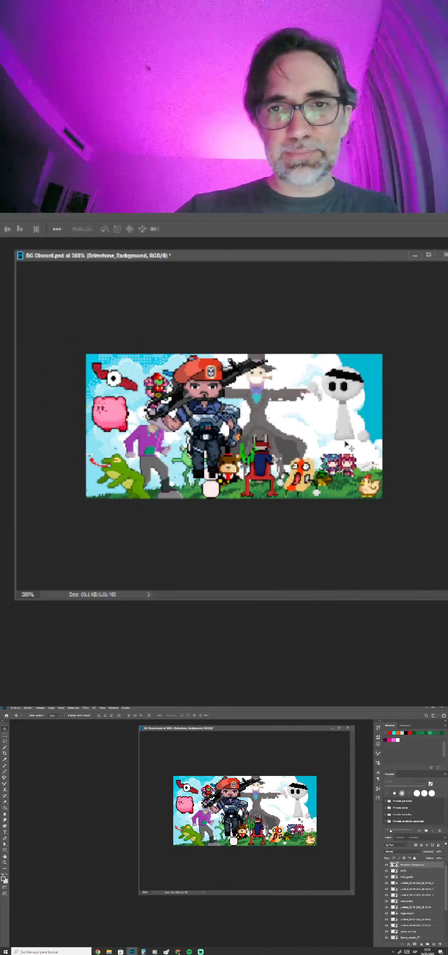
Extend the canvas of the BG Discord scene to the left with the Crop tool, leaving an empty strip beside the existing background.
{"action": "key", "text": "c"}
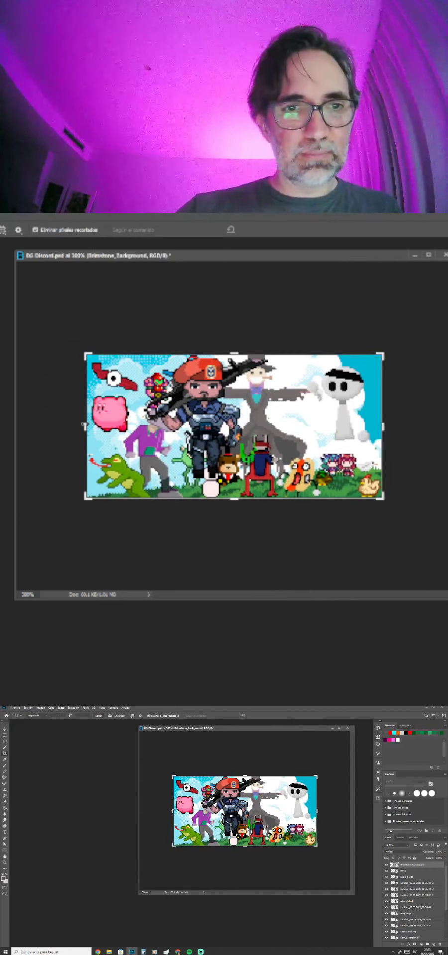
{"action": "left_click_drag", "start_coordinate": [173, 811], "coordinate": [164, 811]}
{"action": "key", "text": "Return"}
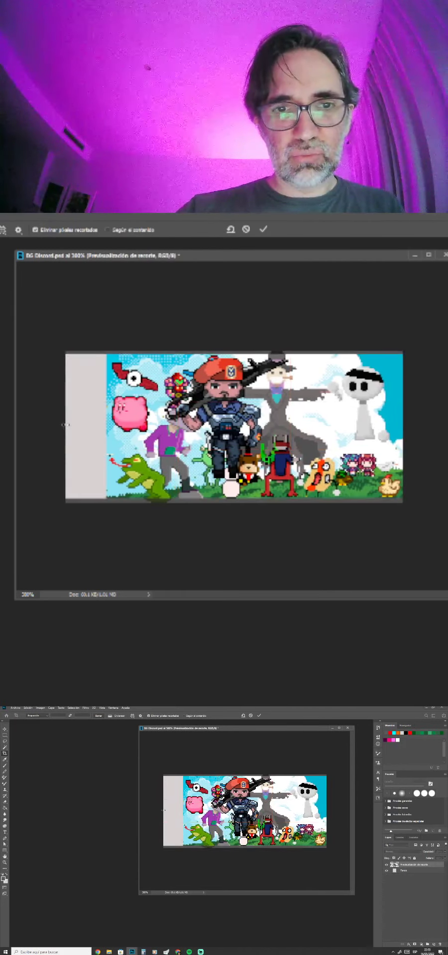
{"action": "key", "text": "v"}
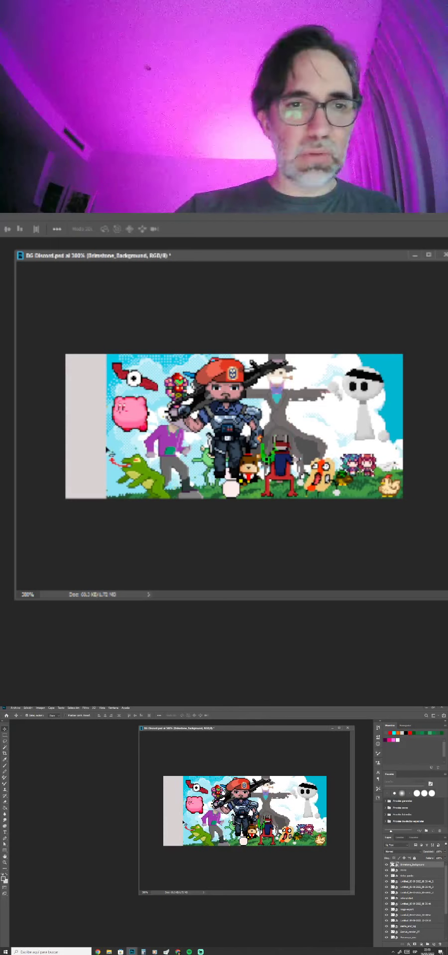
Select the locked Fondo layer at the end of the layer stack and convert it into a regular layer.
{"action": "left_click", "coordinate": [191, 820]}
{"action": "key", "text": "Return"}
{"action": "scroll", "coordinate": [423, 911], "scroll_direction": "down", "scroll_amount": 5}
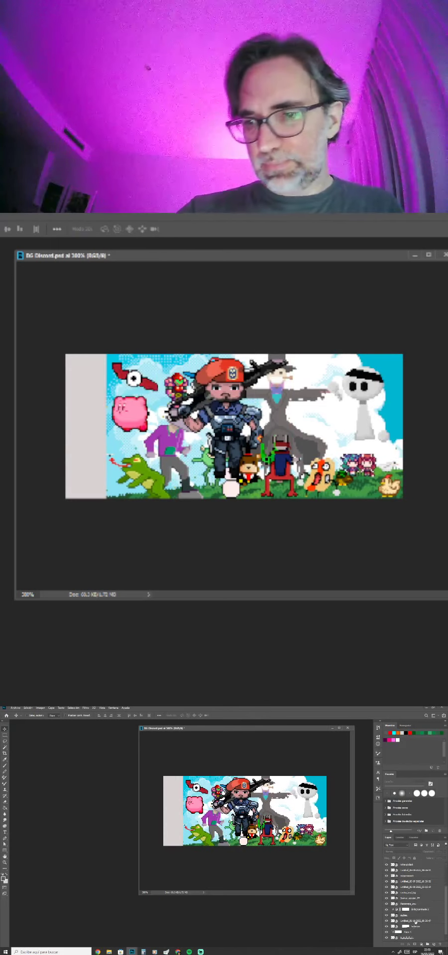
{"action": "left_click", "coordinate": [405, 938]}
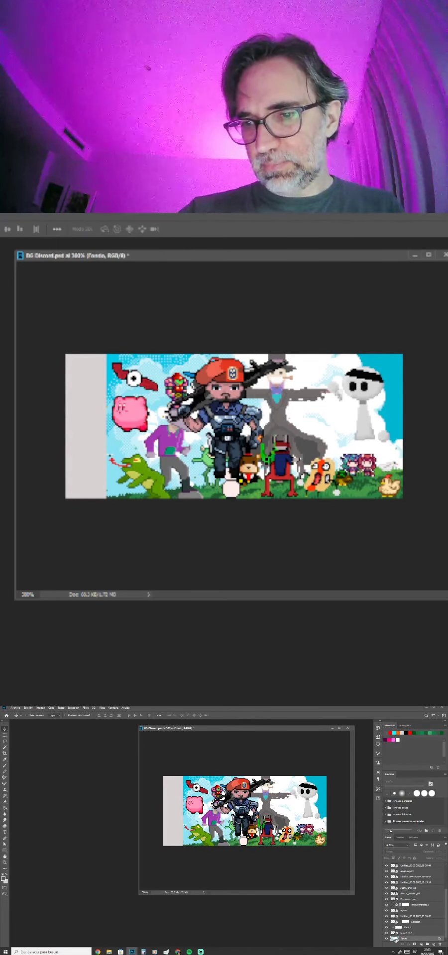
{"action": "double_click", "coordinate": [396, 939]}
{"action": "key", "text": "Return"}
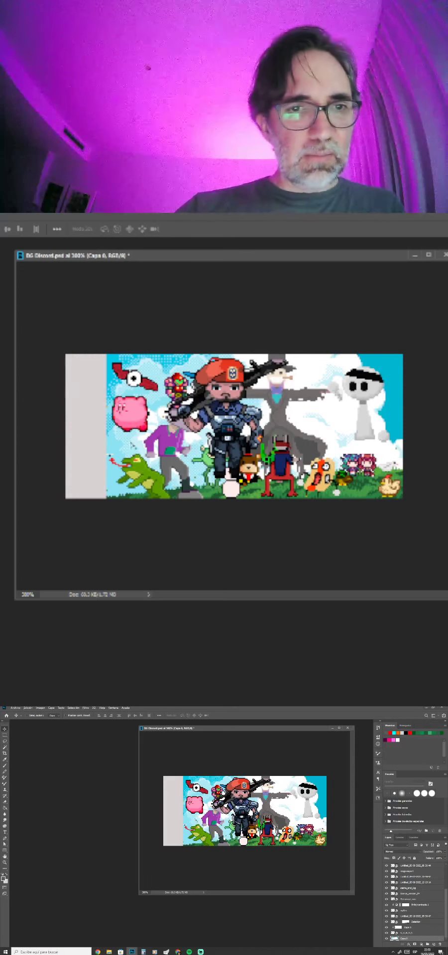
Duplicate the background layer, flip the copy horizontally and place it over the new strip at the scene's left edge.
{"action": "left_click_drag", "start_coordinate": [131, 443], "coordinate": [90, 443]}
{"action": "key", "text": "ctrl+t"}
{"action": "right_click", "coordinate": [105, 440]}
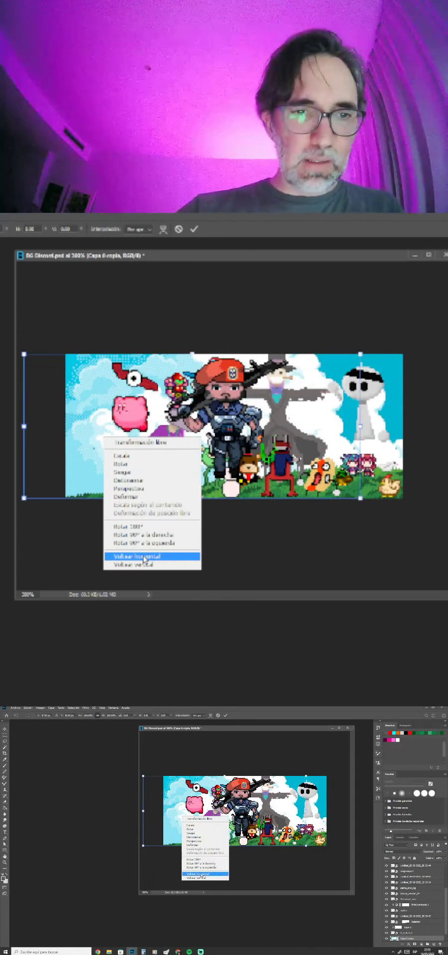
{"action": "left_click", "coordinate": [144, 557]}
{"action": "key", "text": "Return"}
{"action": "left_click_drag", "start_coordinate": [312, 462], "coordinate": [102, 454]}
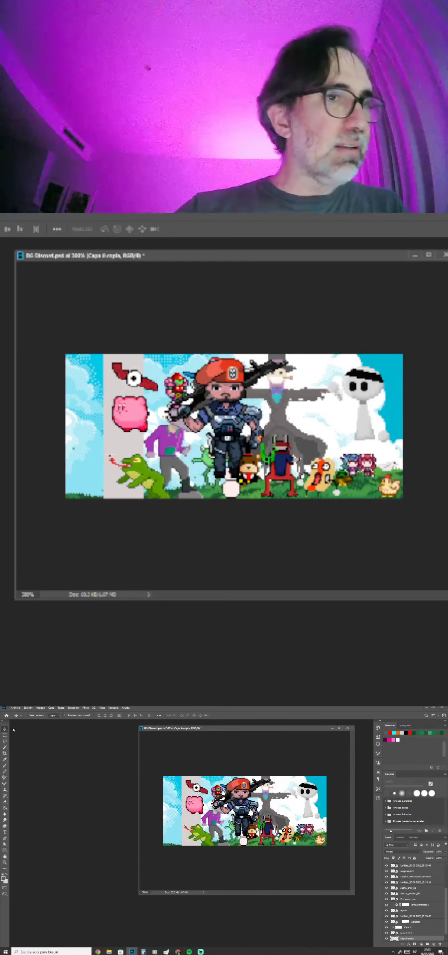
Delete the grey area from the mirrored background copy with the Magic Wand, and nudge the copy right to close the gap.
{"action": "left_click", "coordinate": [4, 746]}
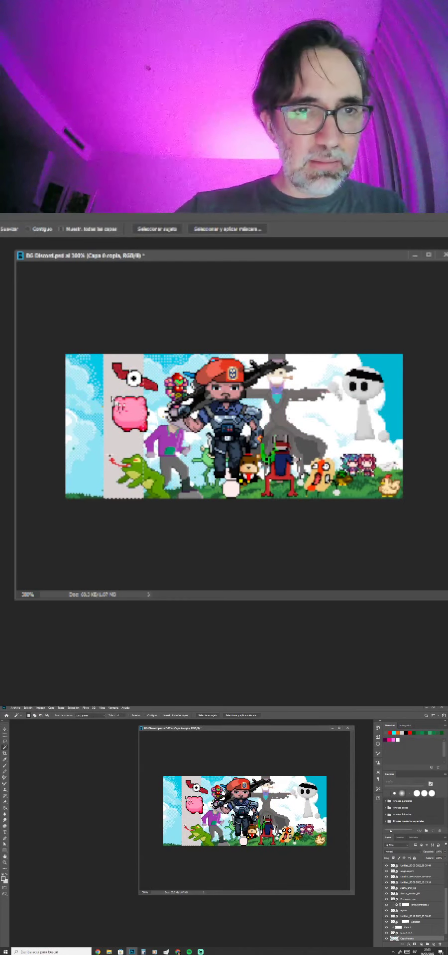
{"action": "key", "text": "Delete"}
{"action": "key", "text": "v"}
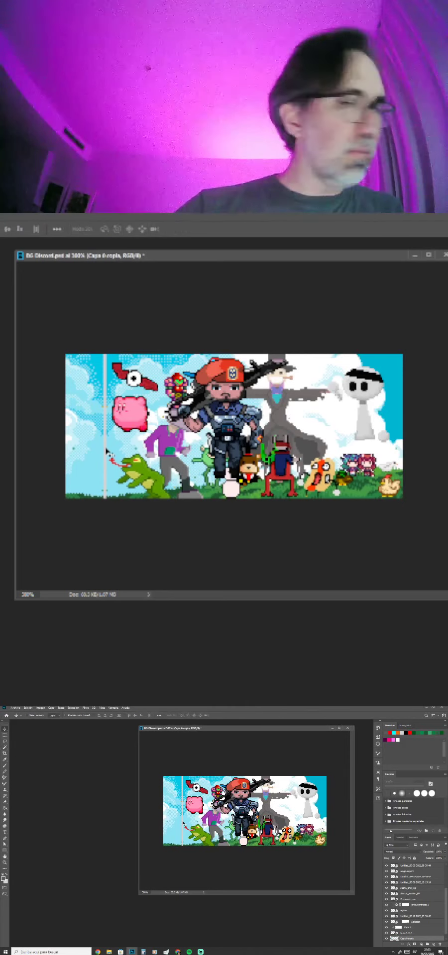
{"action": "key", "text": "Right"}
{"action": "key", "text": "Right"}
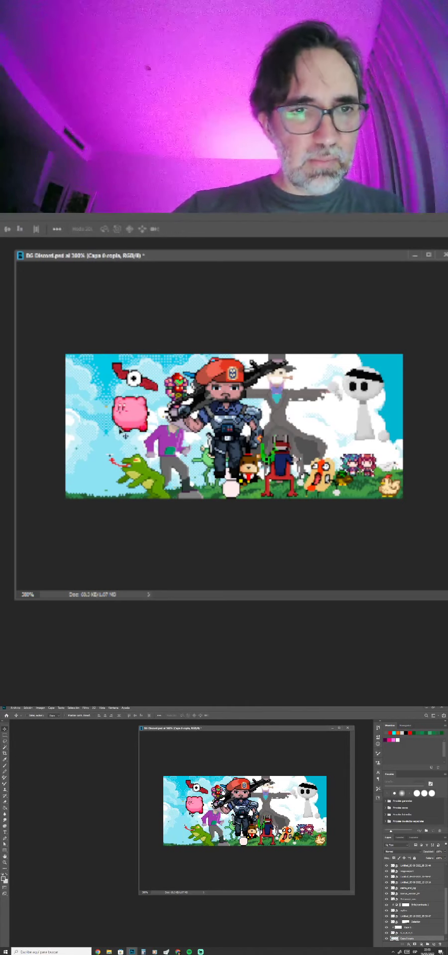
Move the Brimstone soldier to the scene's left edge and place its layer behind the other characters, just above the background layers.
{"action": "left_click_drag", "start_coordinate": [235, 389], "coordinate": [108, 409]}
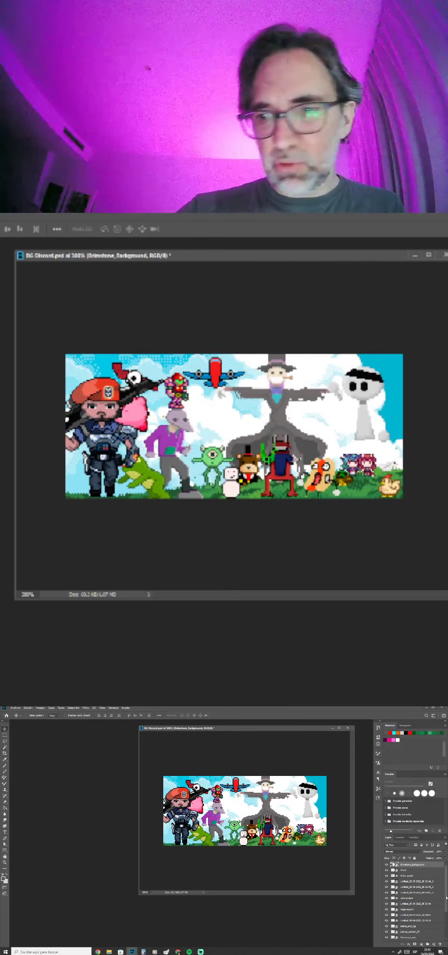
{"action": "scroll", "coordinate": [408, 866], "scroll_direction": "down", "scroll_amount": 1}
{"action": "left_click_drag", "start_coordinate": [408, 951], "coordinate": [414, 933]}
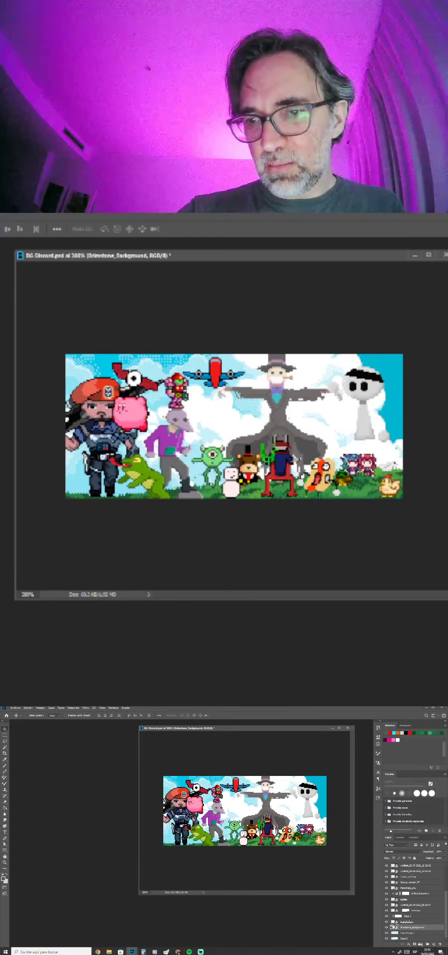
Add a new layer clipped to Brimstone, fill it with the light blue sampled from the sky, and lower its opacity to a haze.
{"action": "left_click", "coordinate": [434, 944]}
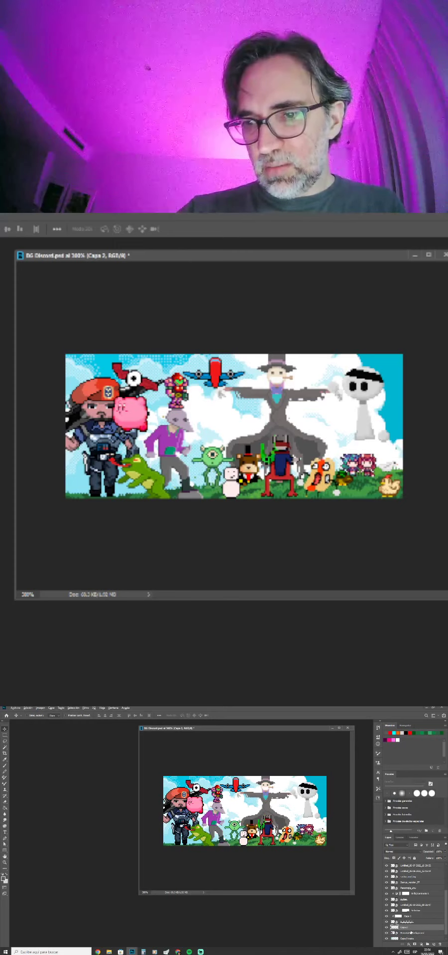
{"action": "left_click", "coordinate": [5, 802]}
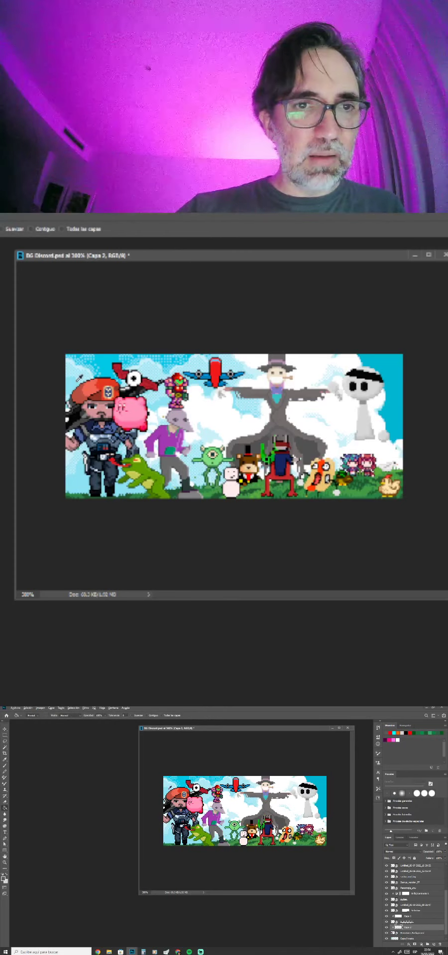
{"action": "left_click", "coordinate": [209, 806], "text": "alt"}
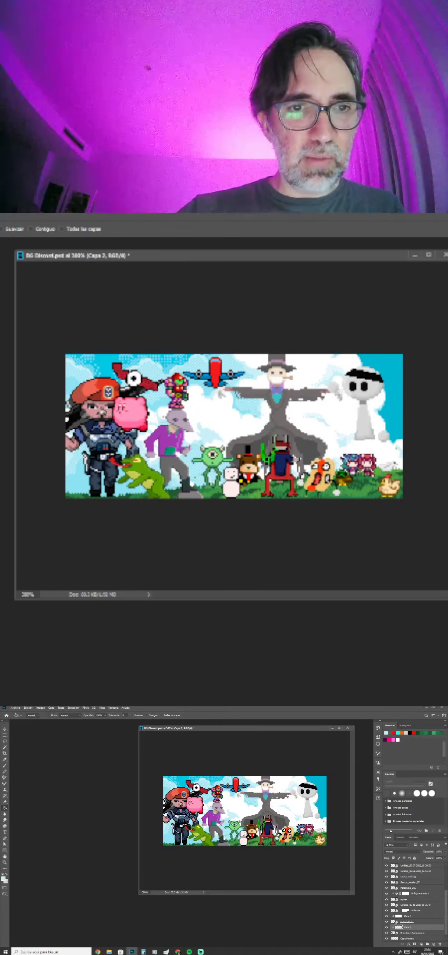
{"action": "left_click", "coordinate": [179, 804]}
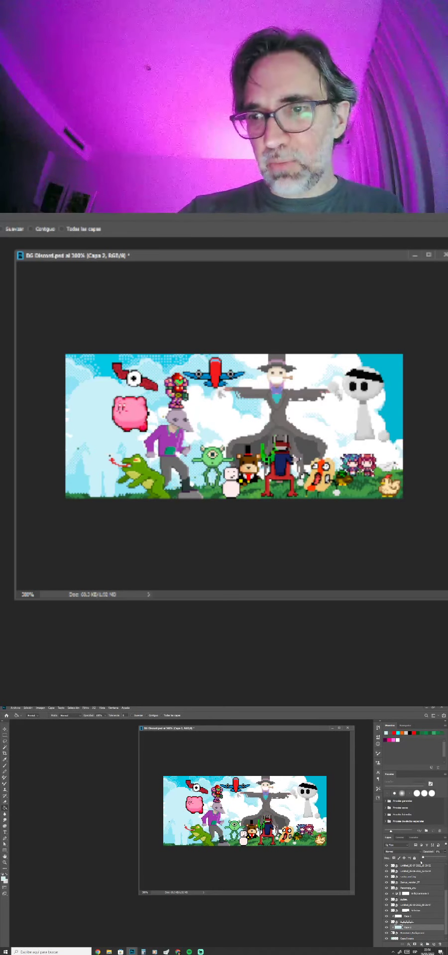
{"action": "left_click_drag", "start_coordinate": [421, 862], "coordinate": [429, 859]}
Adjust the Brimstone soldier's position beside Kirby at the left edge of the scene, and save the document.
{"action": "key", "text": "v"}
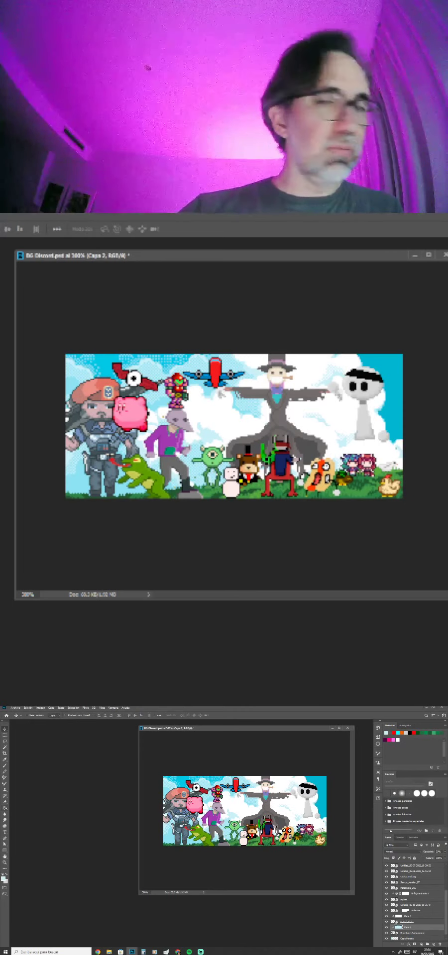
{"action": "mouse_move", "coordinate": [179, 810]}
{"action": "left_mouse_down"}
{"action": "mouse_move", "coordinate": [179, 832]}
{"action": "mouse_move", "coordinate": [183, 823]}
{"action": "left_mouse_up"}
{"action": "left_click", "coordinate": [415, 934]}
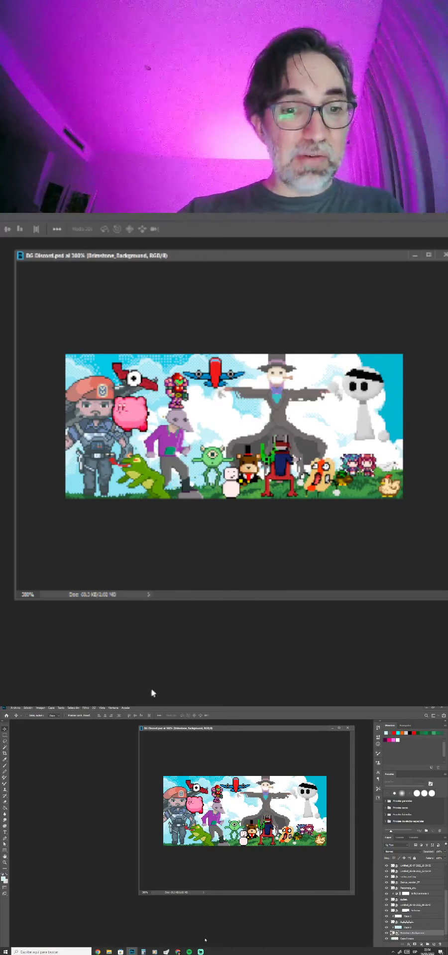
Switch to the Discord pixel-art channel in the browser, close the enlarged image and look through the latest building-with-tentacles posts.
{"action": "mouse_move", "coordinate": [201, 951]}
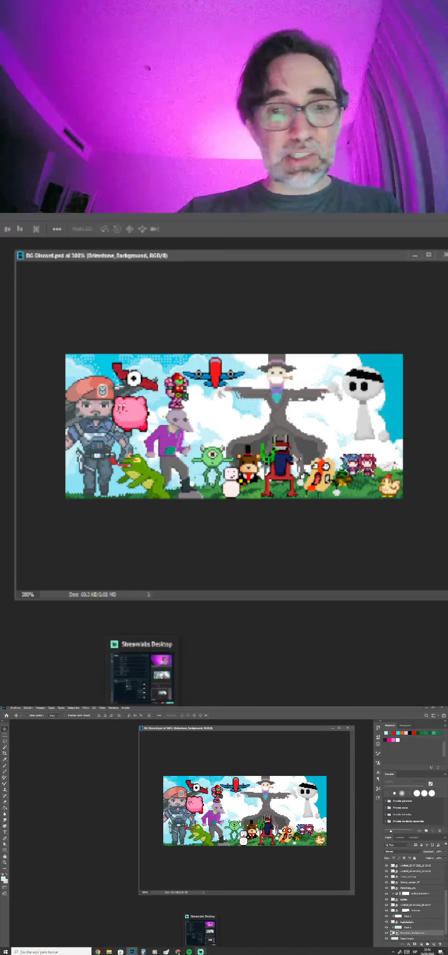
{"action": "mouse_move", "coordinate": [178, 951]}
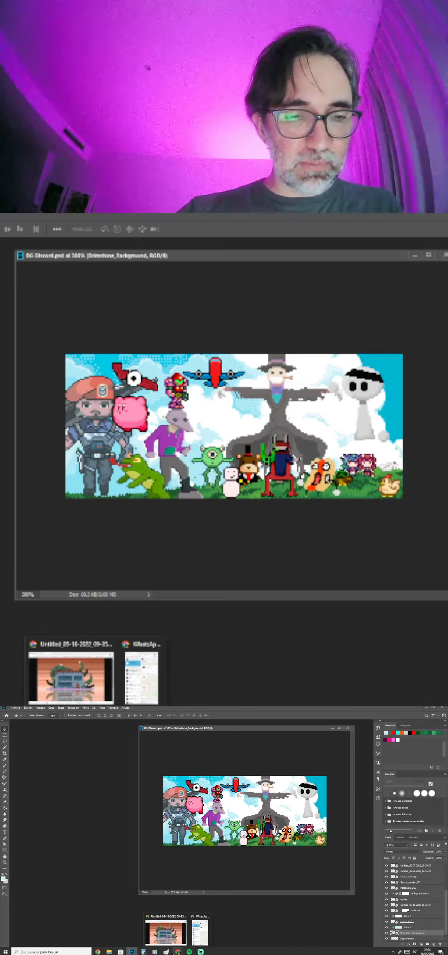
{"action": "left_click", "coordinate": [161, 926]}
{"action": "left_click", "coordinate": [166, 711]}
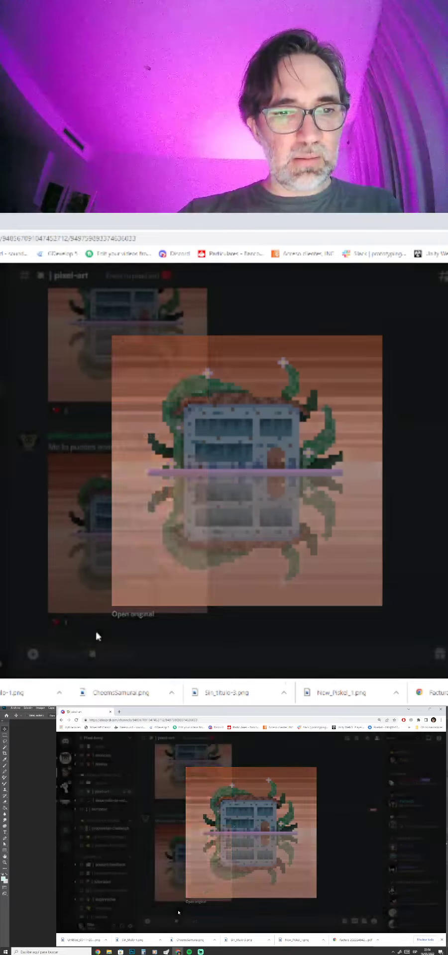
{"action": "left_click", "coordinate": [95, 629]}
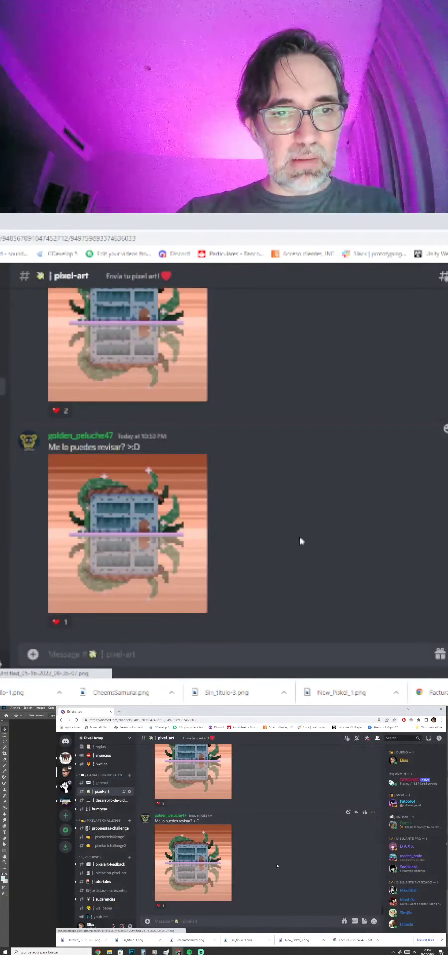
{"action": "scroll", "coordinate": [308, 545], "scroll_direction": "up", "scroll_amount": 5}
{"action": "scroll", "coordinate": [207, 469], "scroll_direction": "down", "scroll_amount": 5}
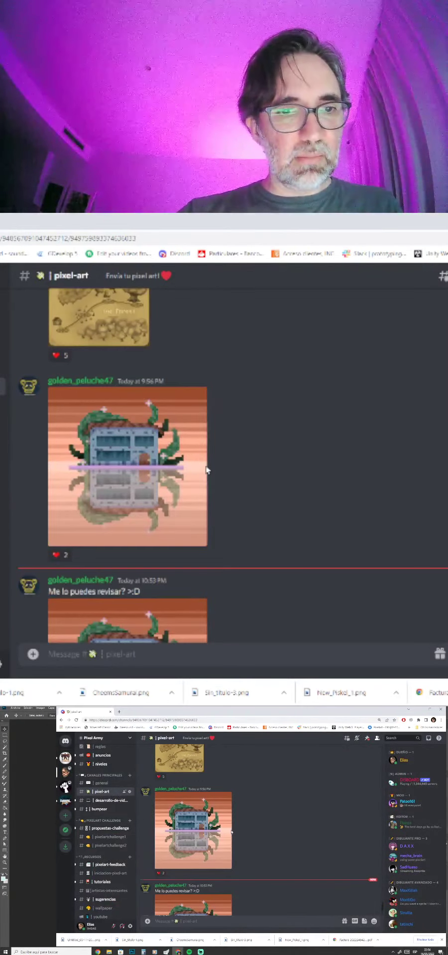
{"action": "scroll", "coordinate": [207, 470], "scroll_direction": "up", "scroll_amount": 2}
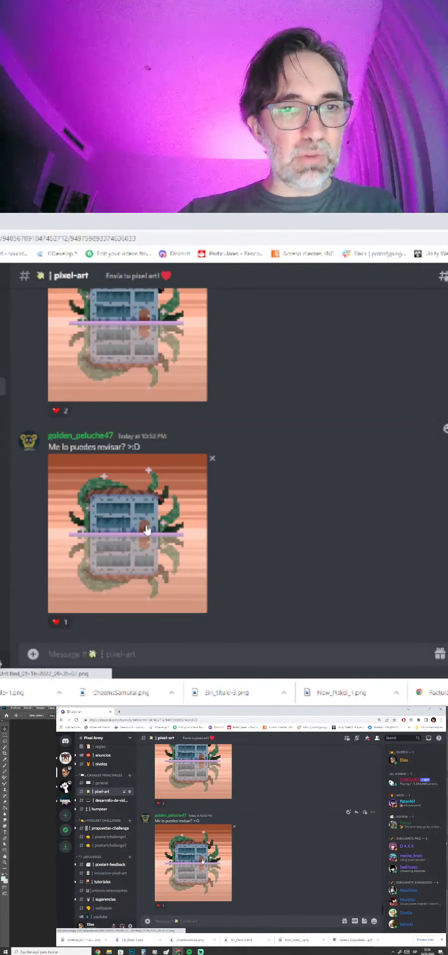
Open the original of the latest building-with-tentacles image at full size and copy it.
{"action": "left_click", "coordinate": [93, 512]}
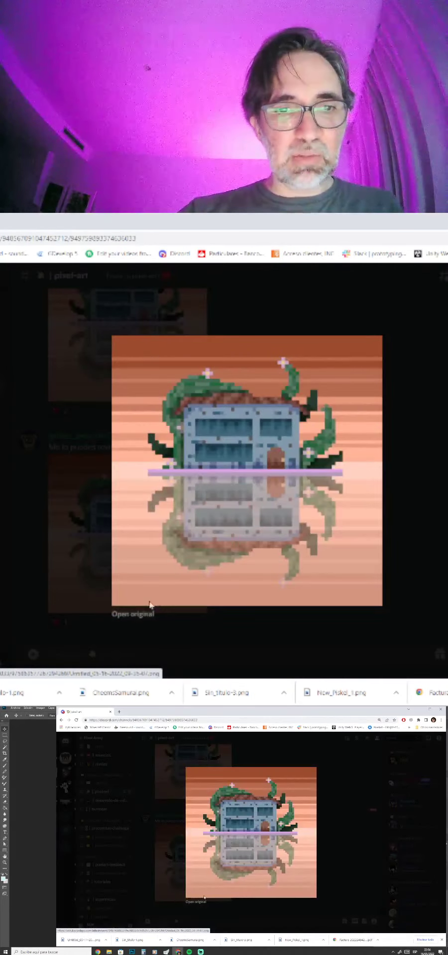
{"action": "left_click", "coordinate": [144, 611]}
{"action": "left_click", "coordinate": [275, 489]}
{"action": "right_click", "coordinate": [228, 427]}
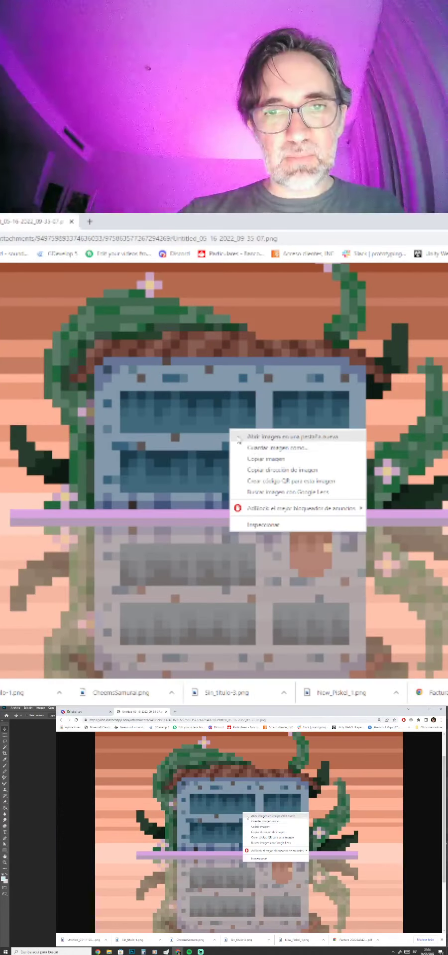
{"action": "left_click", "coordinate": [244, 454]}
Switch back to Photoshop and close the BG Discord document.
{"action": "left_click", "coordinate": [132, 951]}
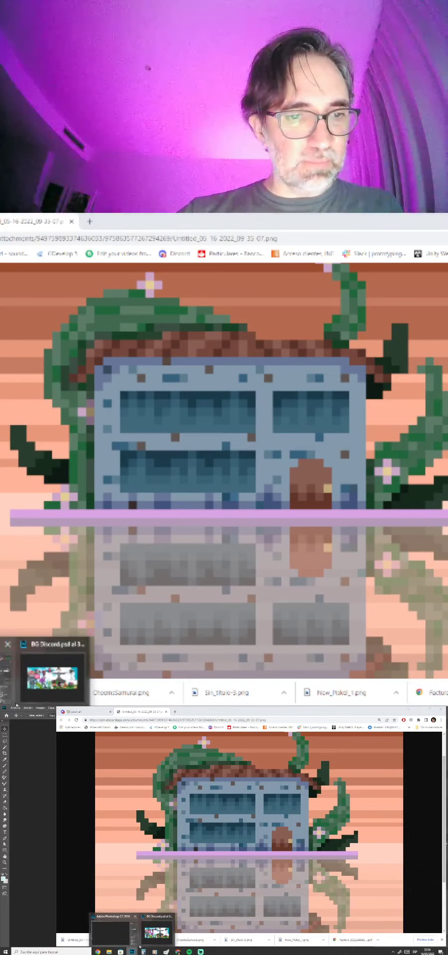
{"action": "left_click", "coordinate": [156, 931]}
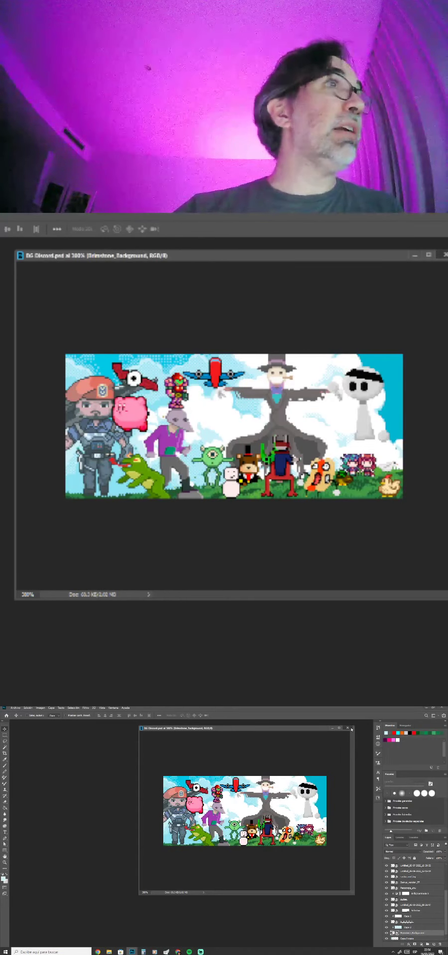
{"action": "left_click", "coordinate": [348, 729]}
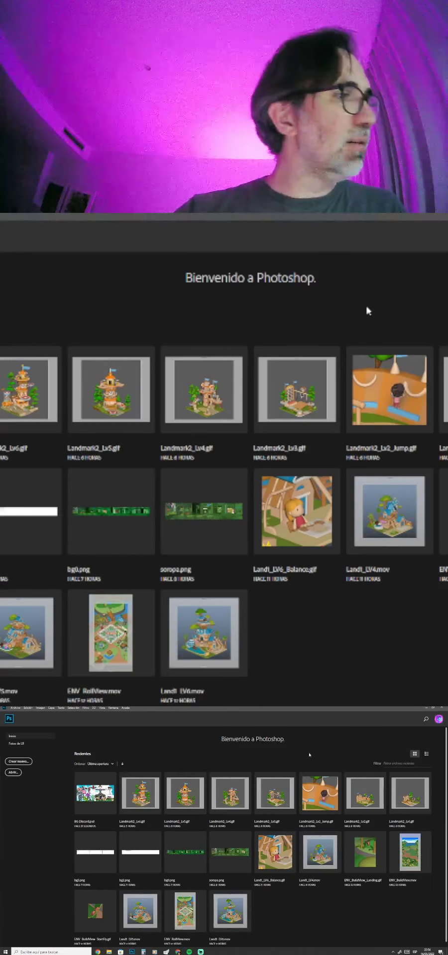
Create a new 1200 × 1200 px document, paste the copied building image into it, and hide the grid.
{"action": "key", "text": "ctrl+n"}
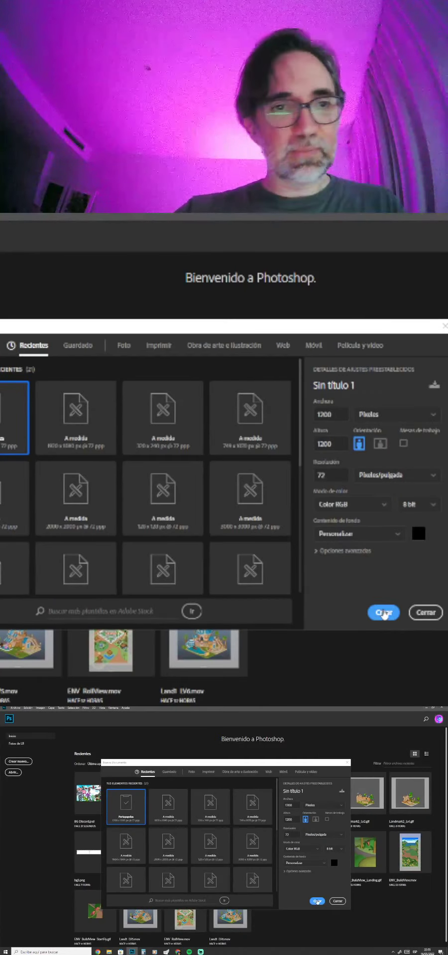
{"action": "left_click", "coordinate": [384, 613]}
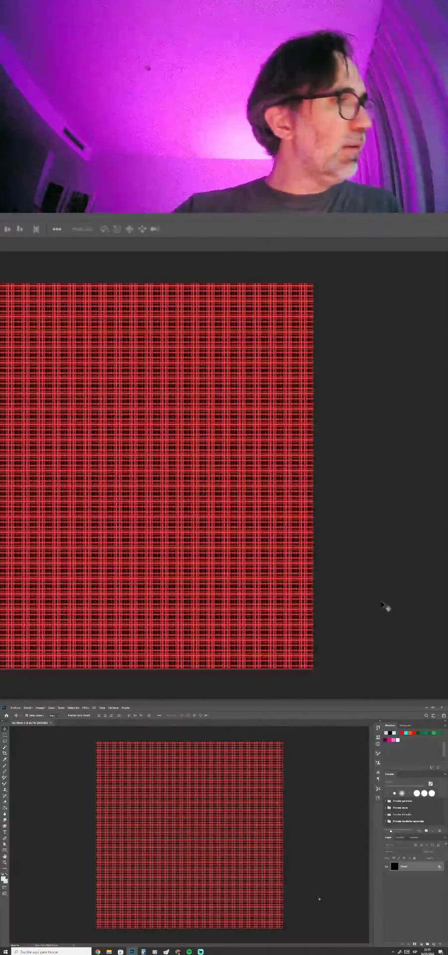
{"action": "key", "text": "ctrl+v"}
{"action": "key", "text": "ctrl+h"}
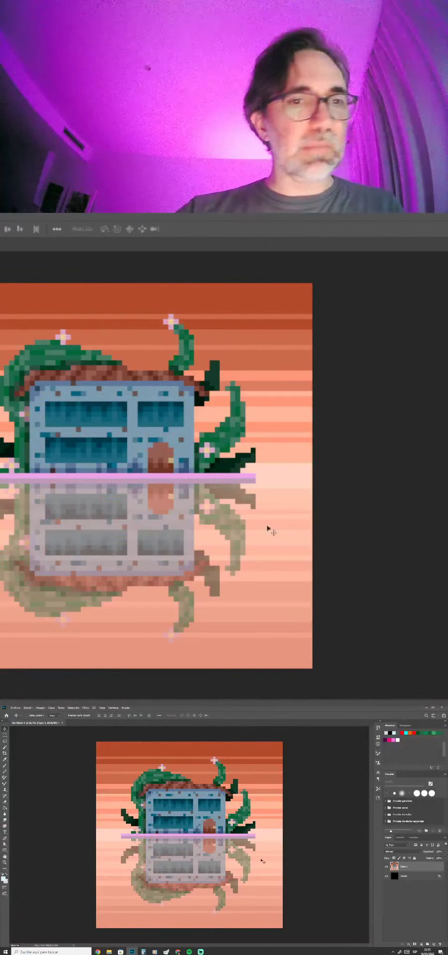
Marquee-select one dark blue block on the building's wall, between the window and the door, to gauge the pixel size.
{"action": "scroll", "coordinate": [131, 443], "scroll_direction": "up", "scroll_amount": 4}
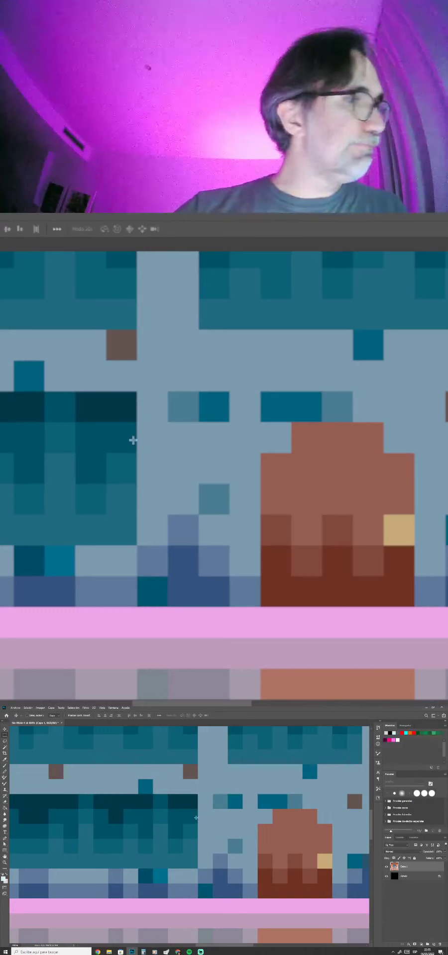
{"action": "key", "text": "m"}
{"action": "scroll", "coordinate": [229, 788], "scroll_direction": "up", "scroll_amount": 3}
{"action": "left_click_drag", "start_coordinate": [228, 789], "coordinate": [251, 811]}
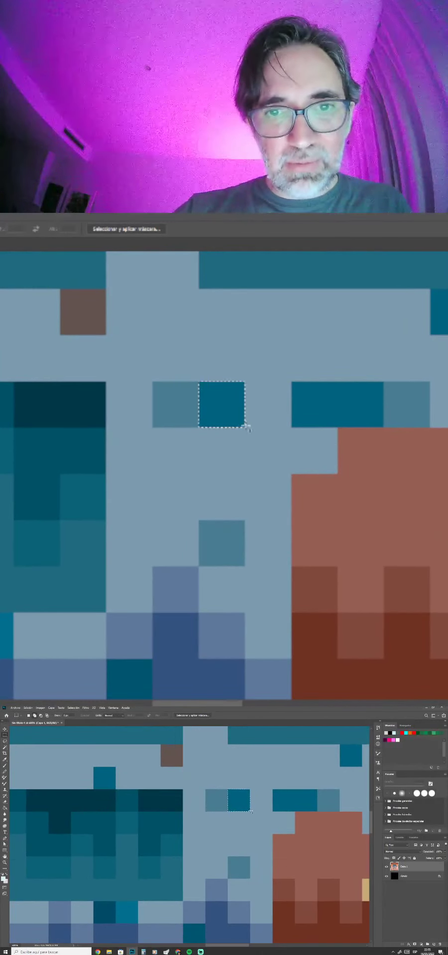
Scale the building image down to 6.25 percent of its size with hard-edged resampling.
{"action": "left_click", "coordinate": [40, 707]}
{"action": "left_click", "coordinate": [52, 744]}
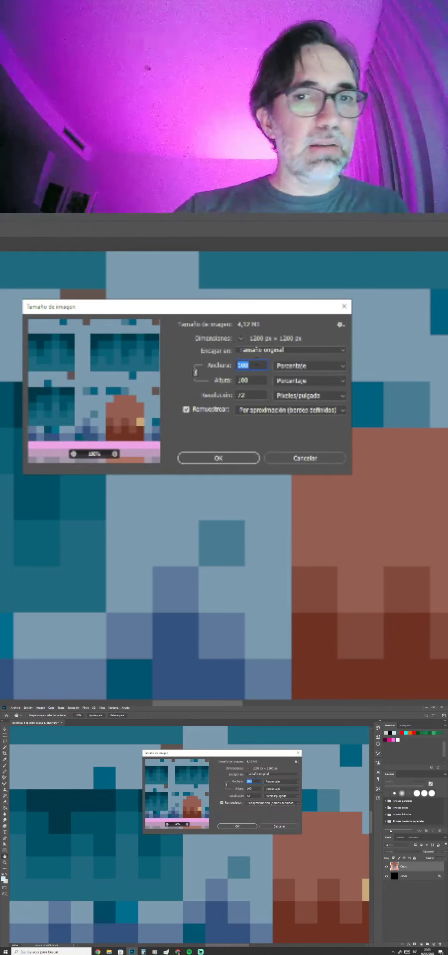
{"action": "type", "text": "6"}
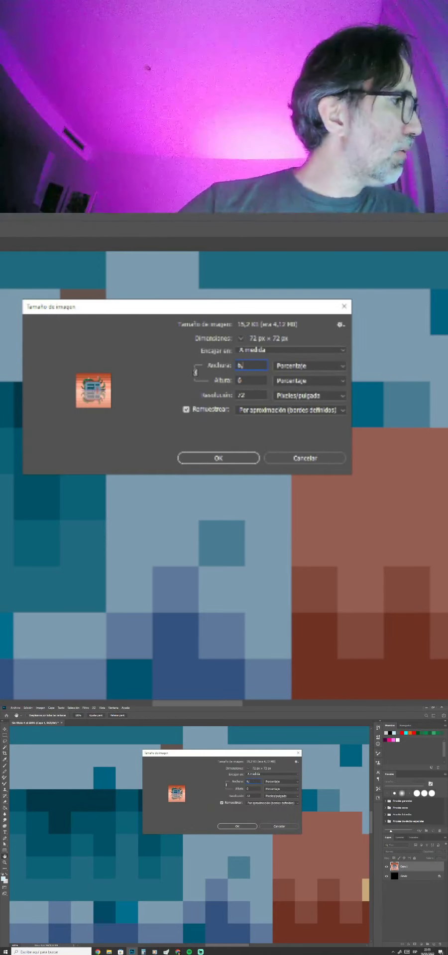
{"action": "type", "text": ",25"}
{"action": "key", "text": "Return"}
{"action": "key", "text": "m"}
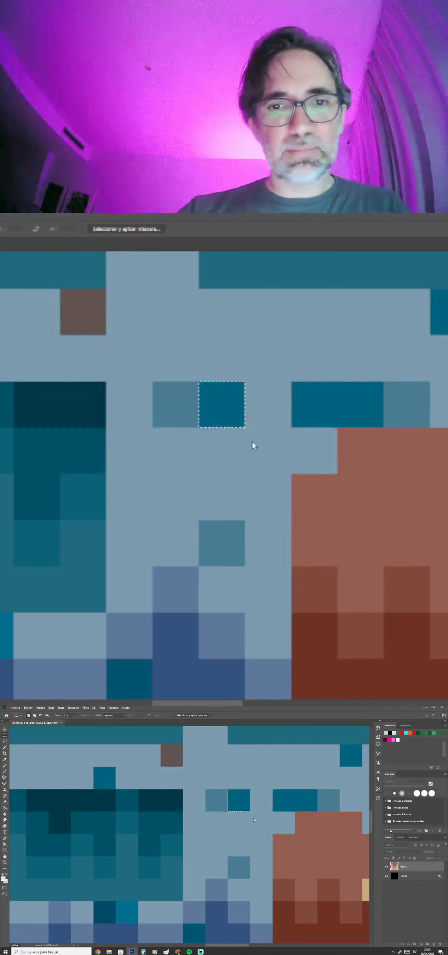
Float the reduced building document in its own window and enlarge that window, leaving room for a second one beside it.
{"action": "left_click_drag", "start_coordinate": [55, 723], "coordinate": [277, 728]}
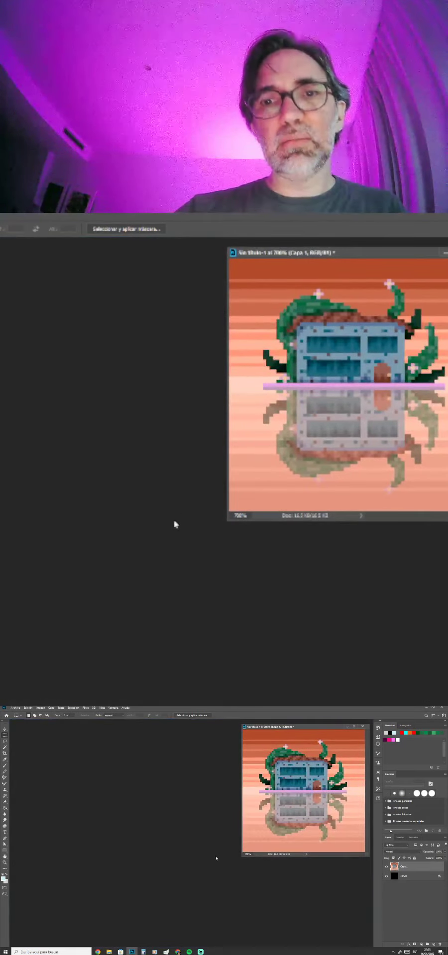
{"action": "left_click_drag", "start_coordinate": [241, 857], "coordinate": [130, 941]}
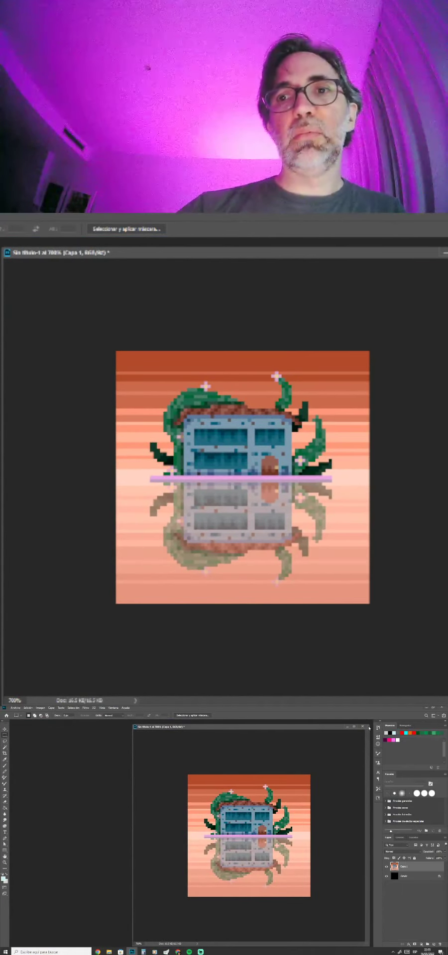
{"action": "left_click_drag", "start_coordinate": [368, 727], "coordinate": [346, 725]}
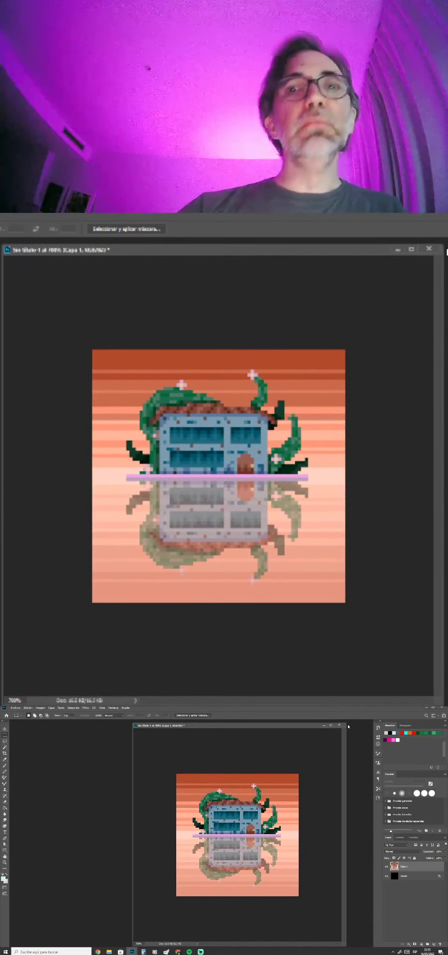
Copy the whole reduced building image into a new document of the same size.
{"action": "key", "text": "ctrl+a"}
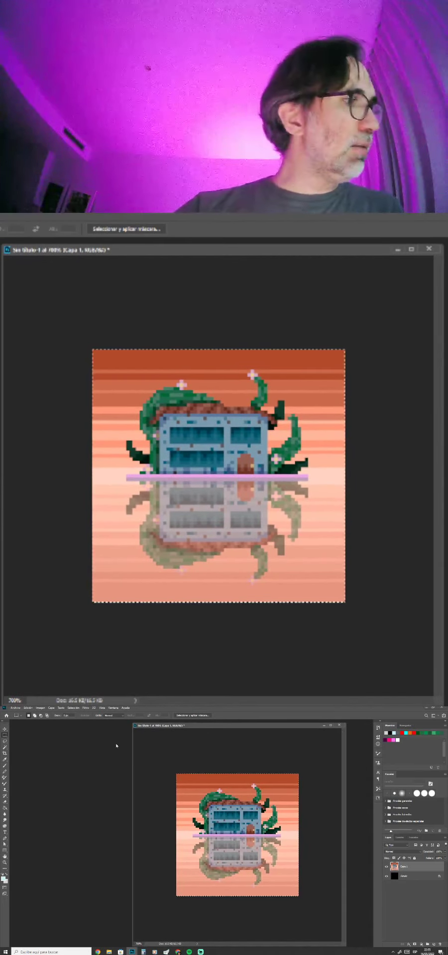
{"action": "key", "text": "ctrl+n"}
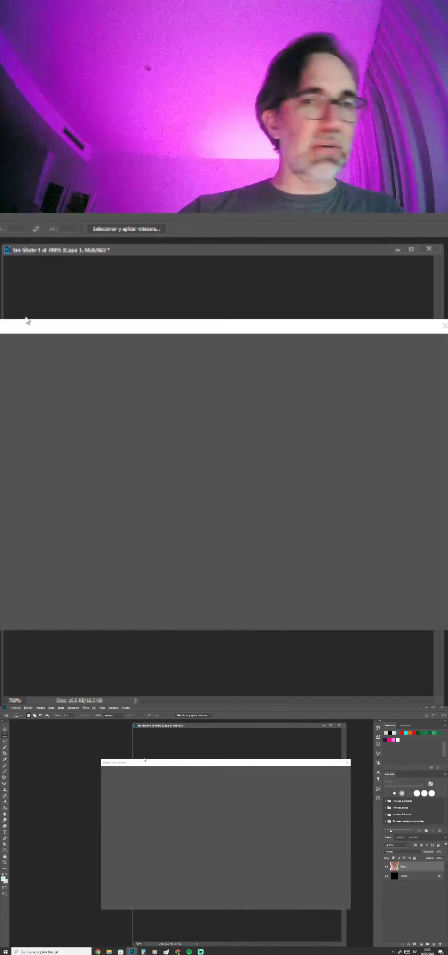
{"action": "key", "text": "Return"}
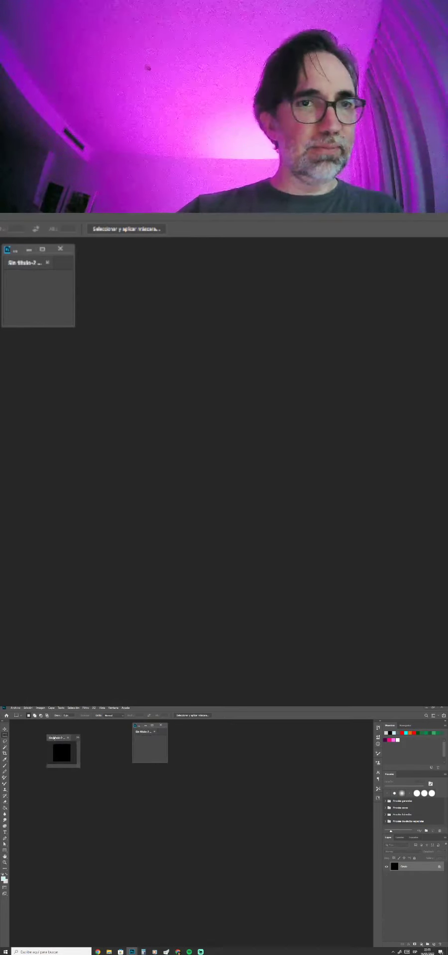
{"action": "key", "text": "ctrl+v"}
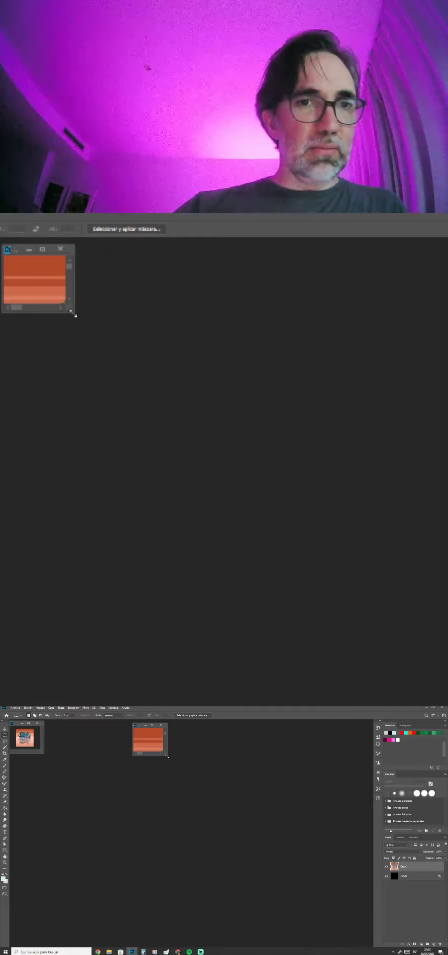
Enlarge both document windows side by side and zoom the smaller view so both buildings show at the same scale.
{"action": "left_click_drag", "start_coordinate": [167, 757], "coordinate": [349, 945]}
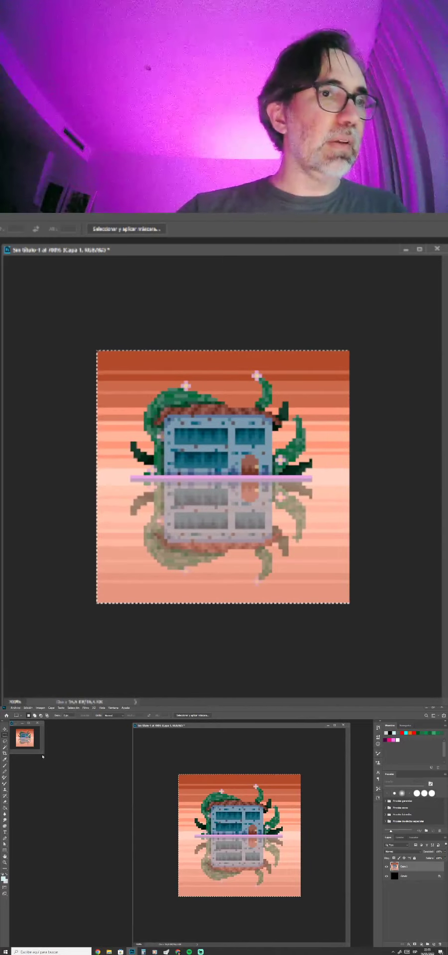
{"action": "left_click_drag", "start_coordinate": [43, 757], "coordinate": [131, 941]}
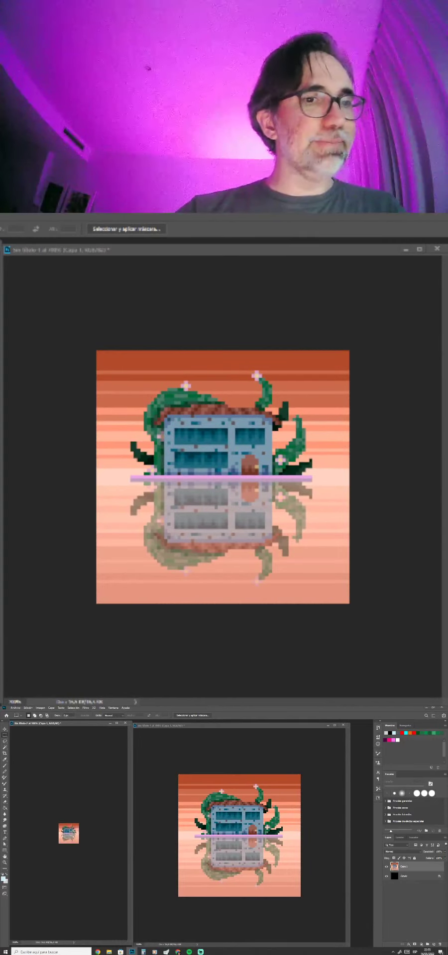
{"action": "scroll", "coordinate": [74, 830], "scroll_direction": "up", "scroll_amount": 6}
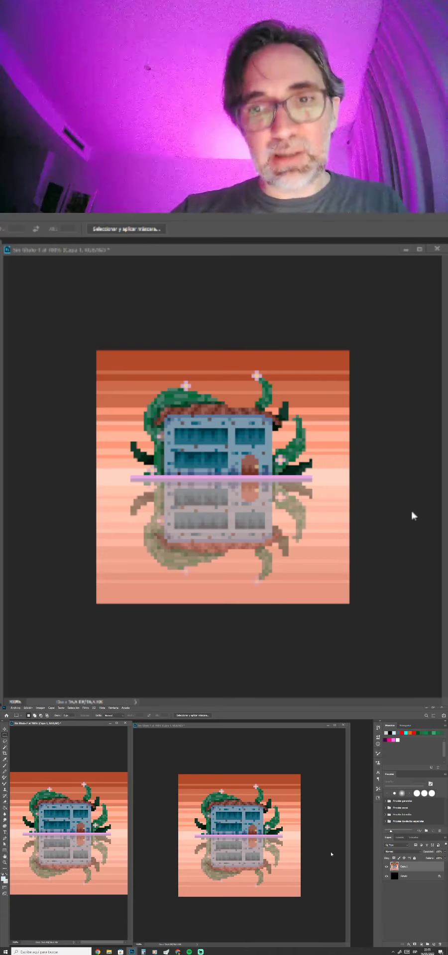
Add an empty layer above the building layer in the larger window's document and activate the Pencil tool.
{"action": "key", "text": "ctrl+a"}
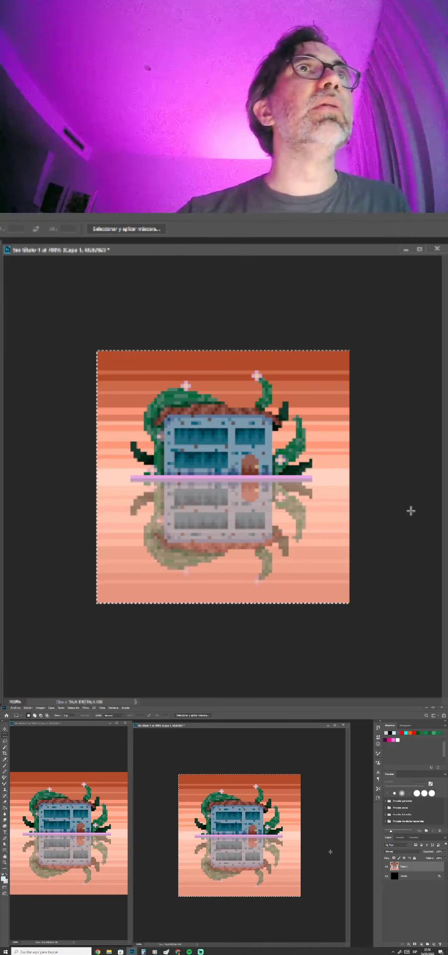
{"action": "key", "text": "b"}
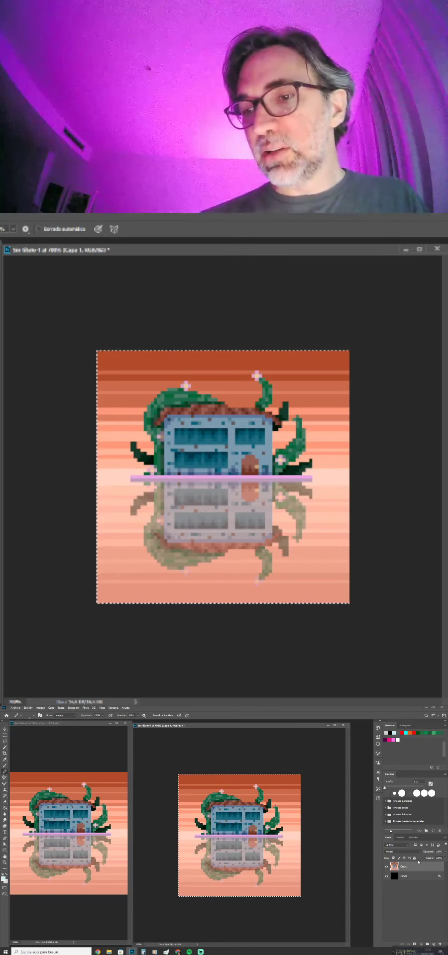
{"action": "left_click", "coordinate": [421, 891]}
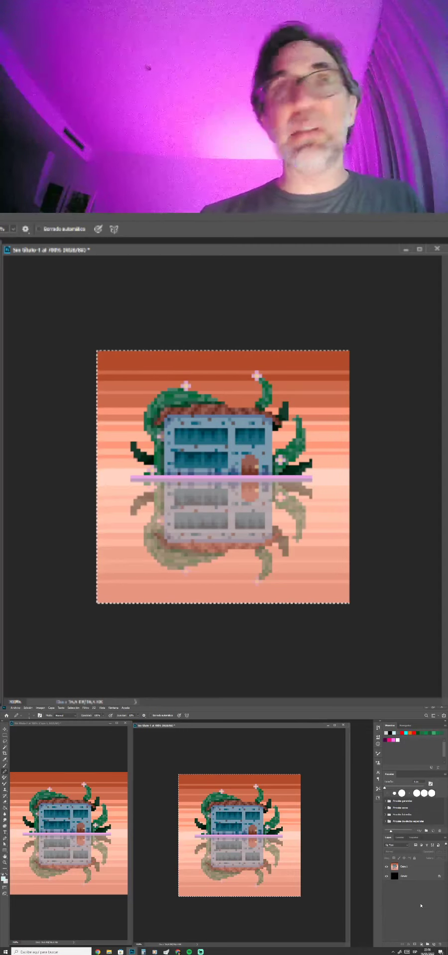
{"action": "left_click", "coordinate": [418, 868]}
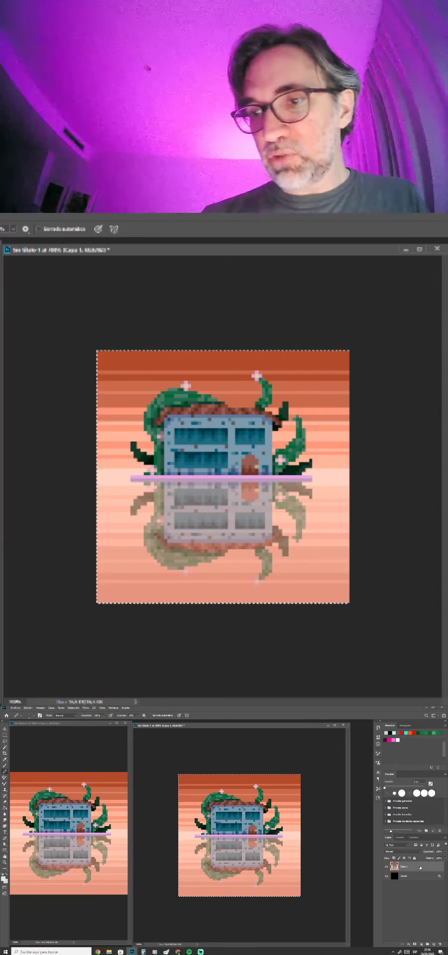
{"action": "left_click", "coordinate": [434, 945]}
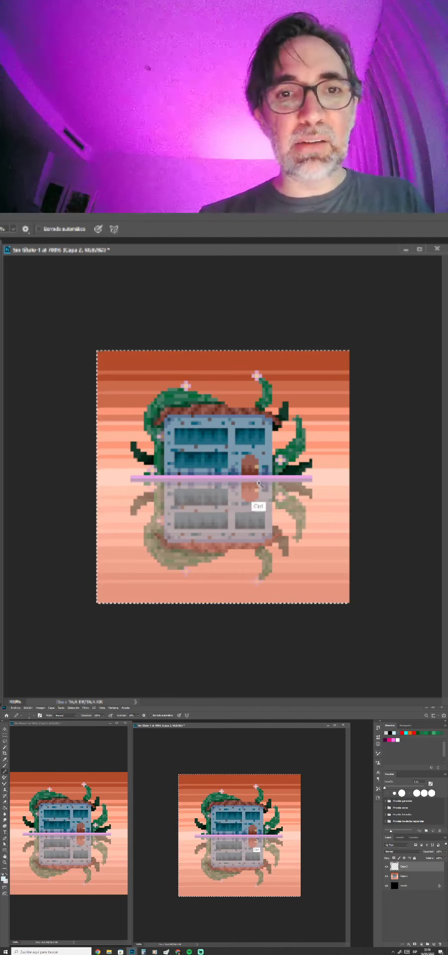
Examine the building and its reflection up close, ending with the whole image at 1200% zoom.
{"action": "left_click", "coordinate": [258, 839], "text": "ctrl"}
{"action": "left_click", "coordinate": [264, 856], "text": "ctrl"}
{"action": "key", "text": "ctrl+a"}
{"action": "key", "text": "ctrl+plus"}
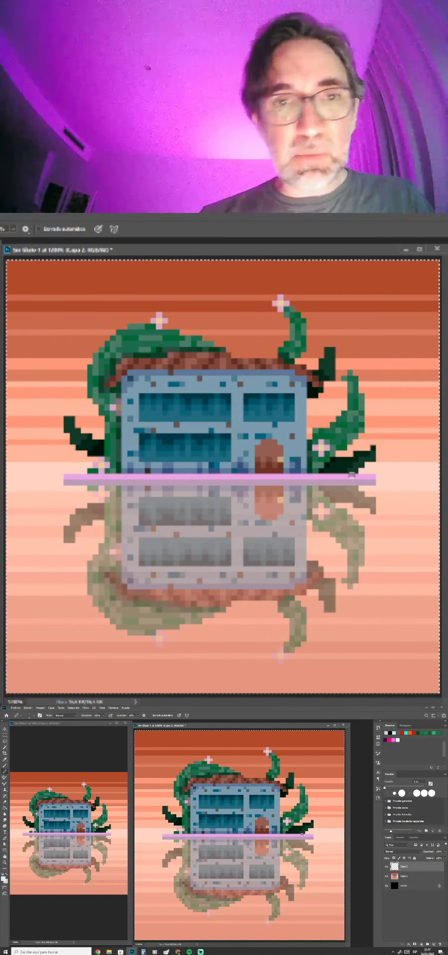
{"action": "scroll", "coordinate": [120, 468], "scroll_direction": "up", "scroll_amount": 1}
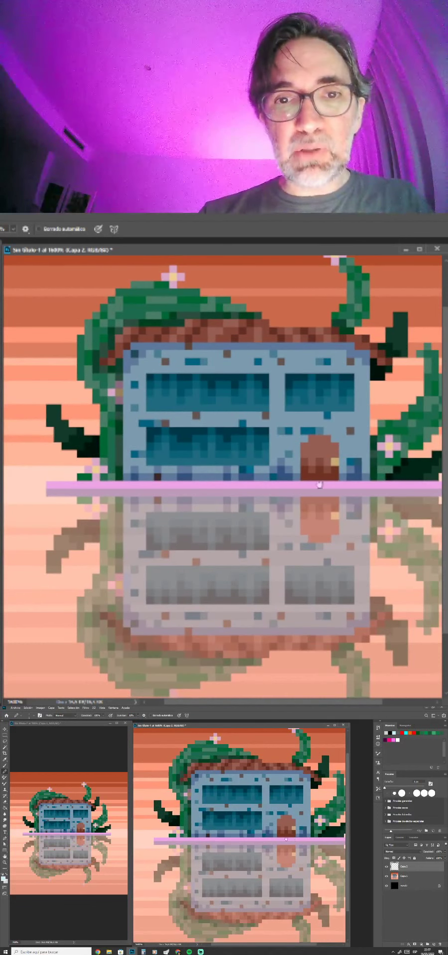
{"action": "scroll", "coordinate": [339, 481], "scroll_direction": "down", "scroll_amount": 1}
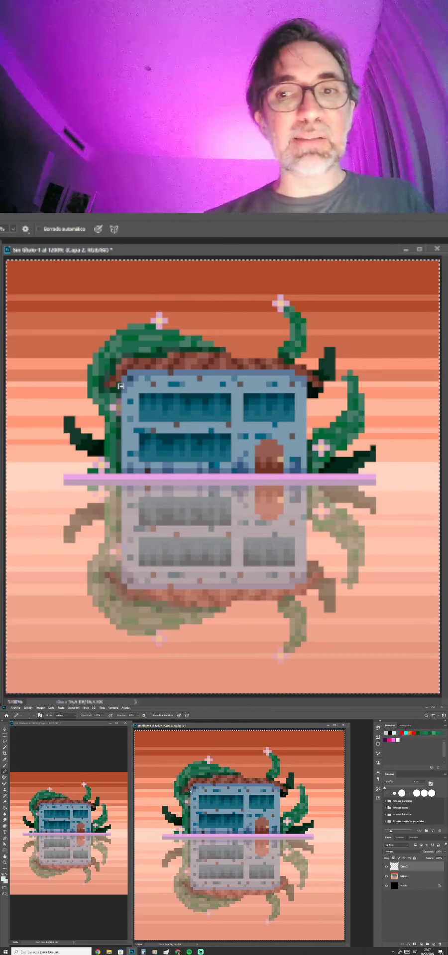
Switch to the browser, close the full-size image tab and dismiss the building image preview in Discord.
{"action": "left_click", "coordinate": [170, 931]}
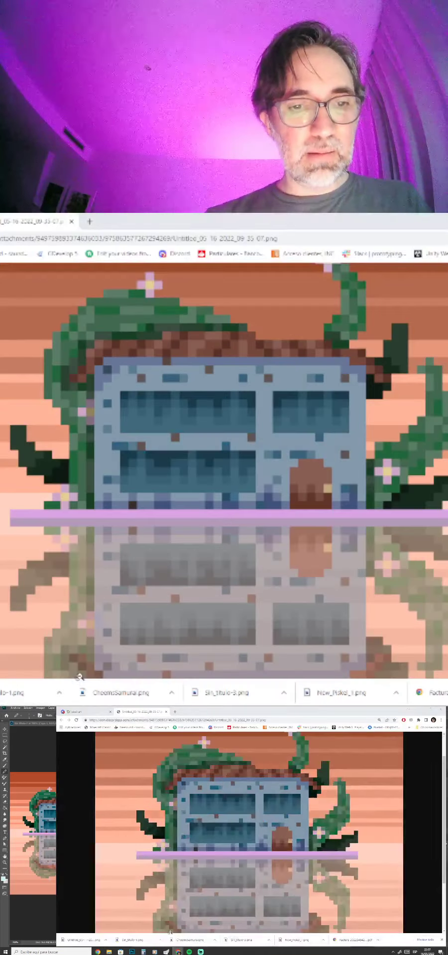
{"action": "left_click", "coordinate": [166, 711]}
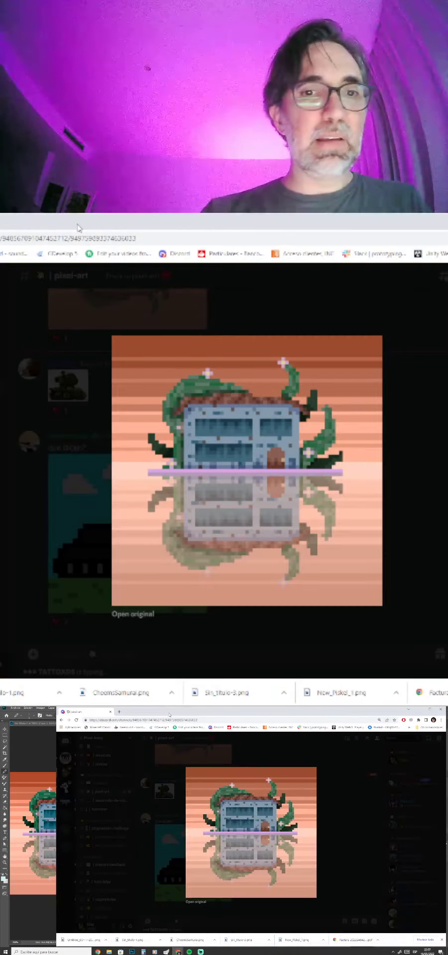
{"action": "key", "text": "Escape"}
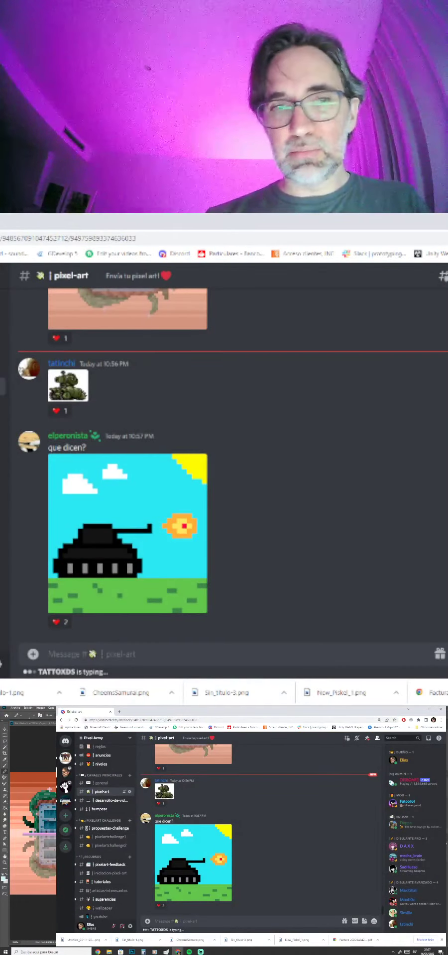
Look through the latest submissions in the pixel-art channel and return to the second building document in Photoshop.
{"action": "scroll", "coordinate": [264, 836], "scroll_direction": "up", "scroll_amount": 5}
{"action": "scroll", "coordinate": [264, 836], "scroll_direction": "down", "scroll_amount": 4}
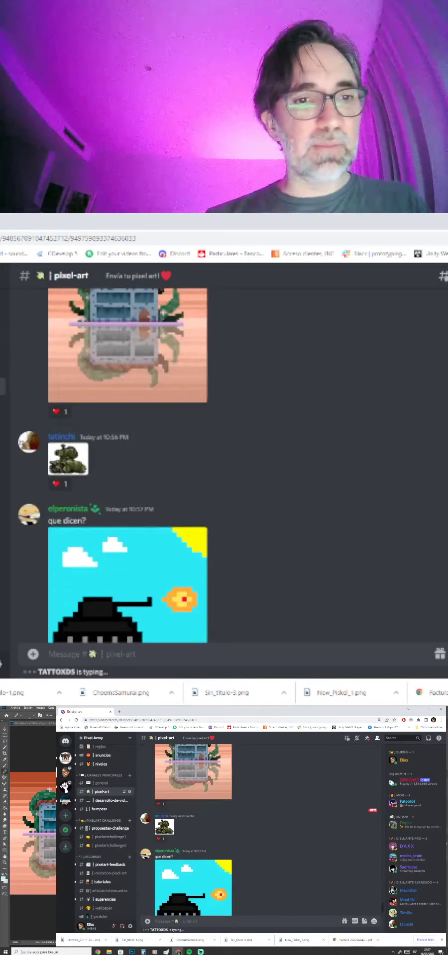
{"action": "scroll", "coordinate": [264, 836], "scroll_direction": "up", "scroll_amount": 1}
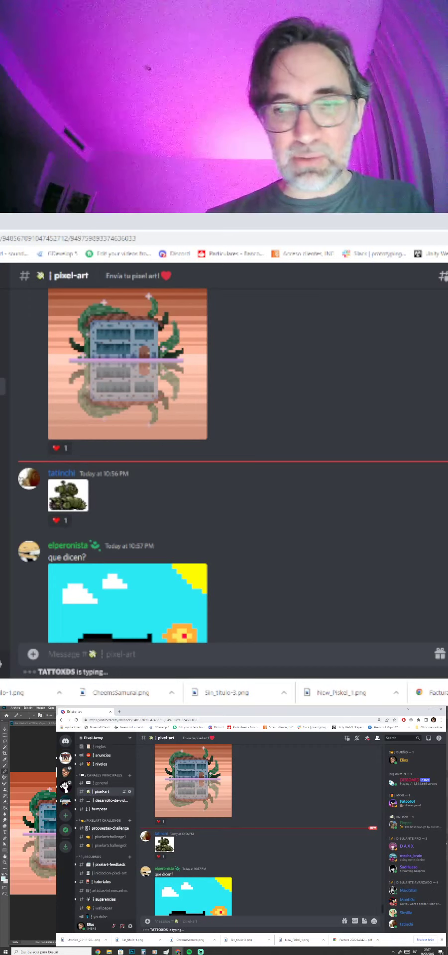
{"action": "scroll", "coordinate": [264, 836], "scroll_direction": "down", "scroll_amount": 3}
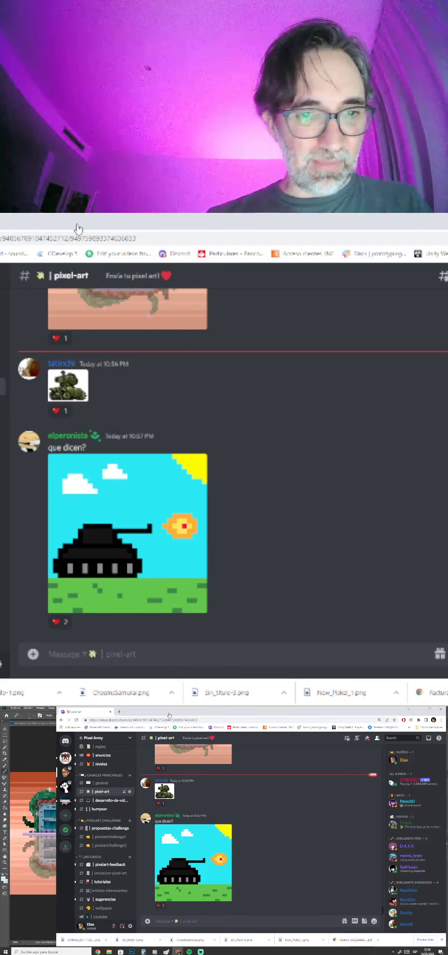
{"action": "left_click", "coordinate": [34, 744]}
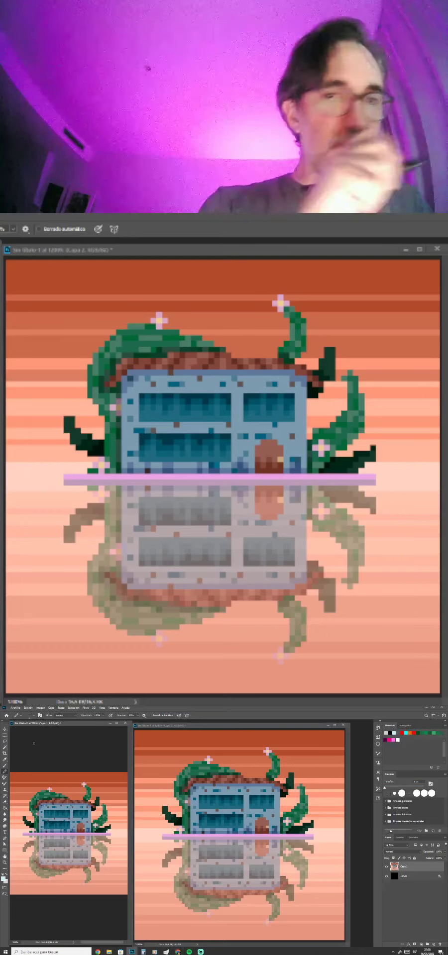
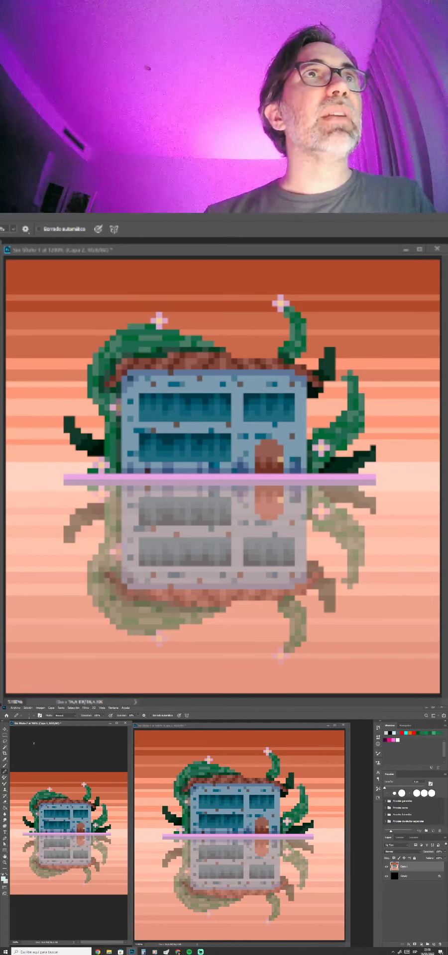
Add an empty layer above the building layer and examine the sky and vine colours in the foreground colour picker, leaving the colour unchanged.
{"action": "left_click", "coordinate": [431, 941]}
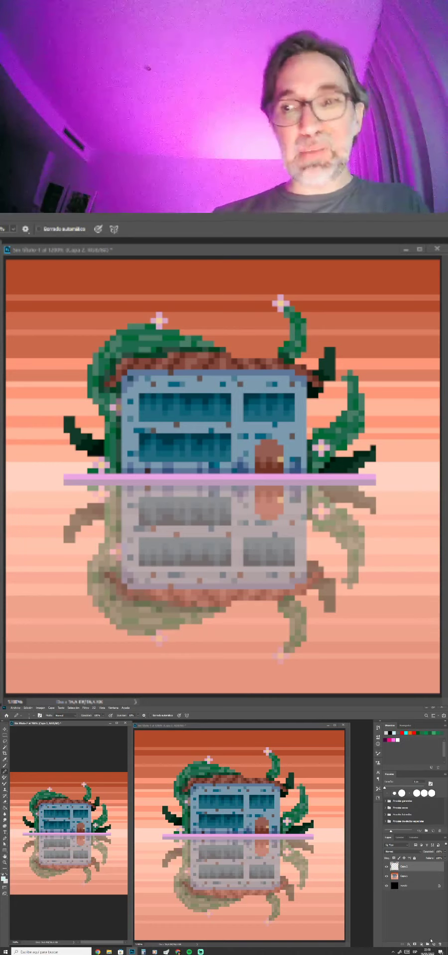
{"action": "left_click", "coordinate": [5, 878]}
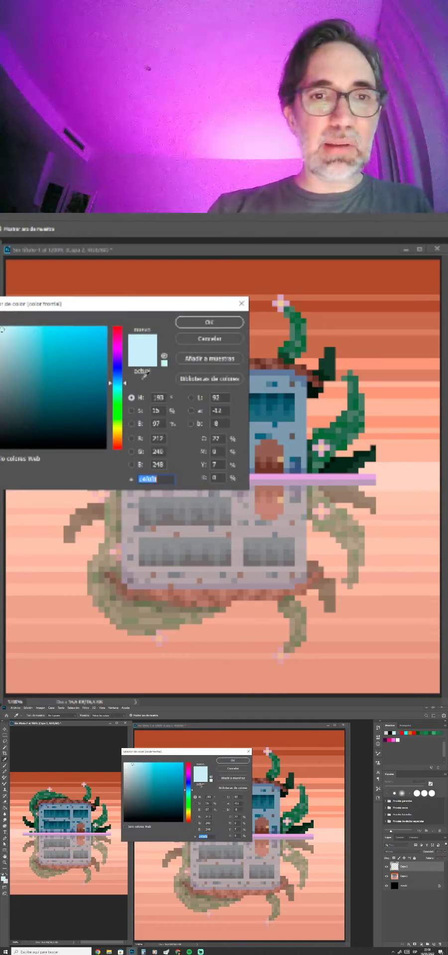
{"action": "left_click_drag", "start_coordinate": [206, 751], "coordinate": [124, 821]}
{"action": "left_click", "coordinate": [207, 742]}
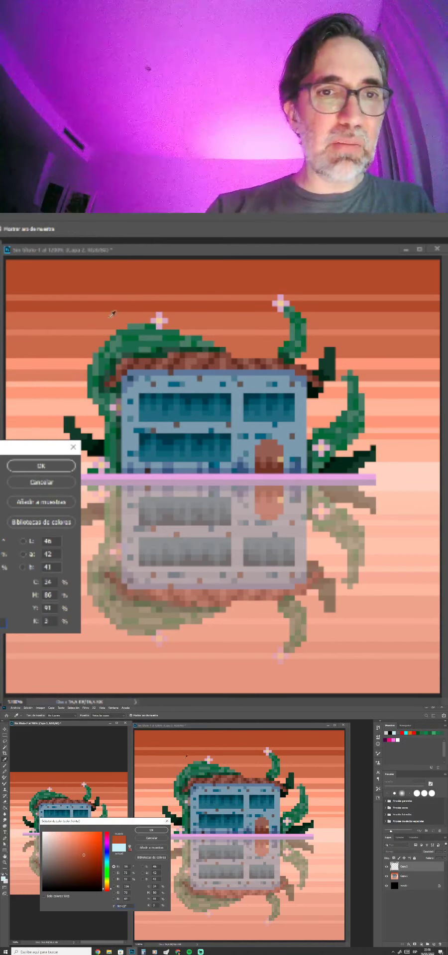
{"action": "left_click", "coordinate": [186, 761]}
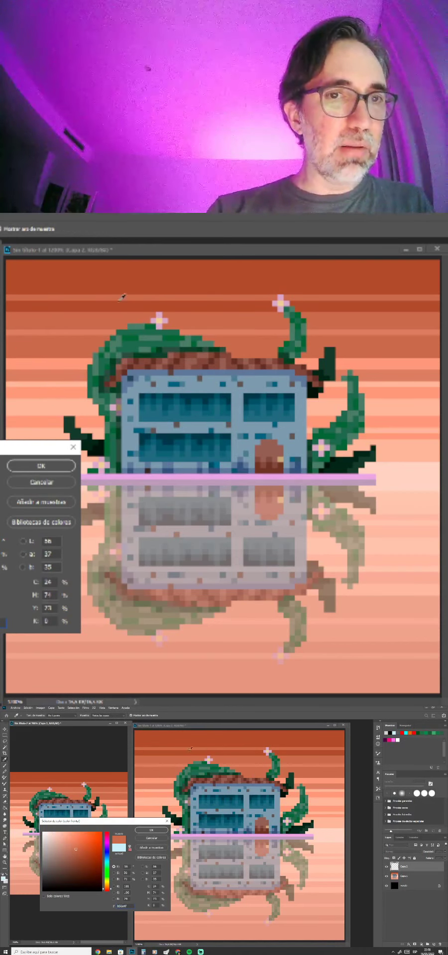
{"action": "left_click", "coordinate": [194, 738]}
{"action": "left_click", "coordinate": [197, 767]}
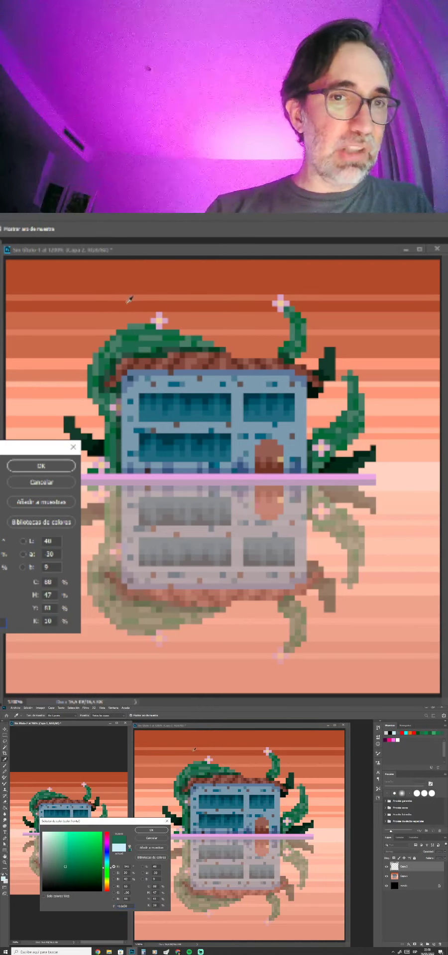
{"action": "left_click", "coordinate": [195, 750]}
{"action": "left_click", "coordinate": [201, 764]}
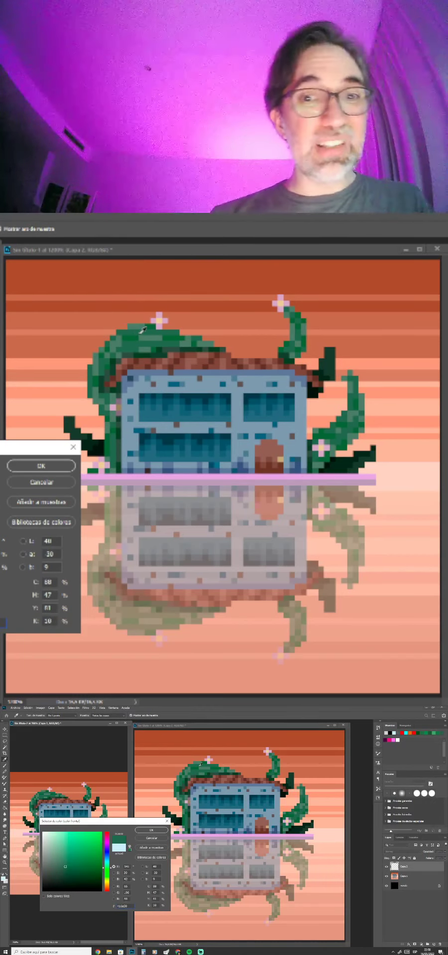
{"action": "left_click", "coordinate": [154, 838]}
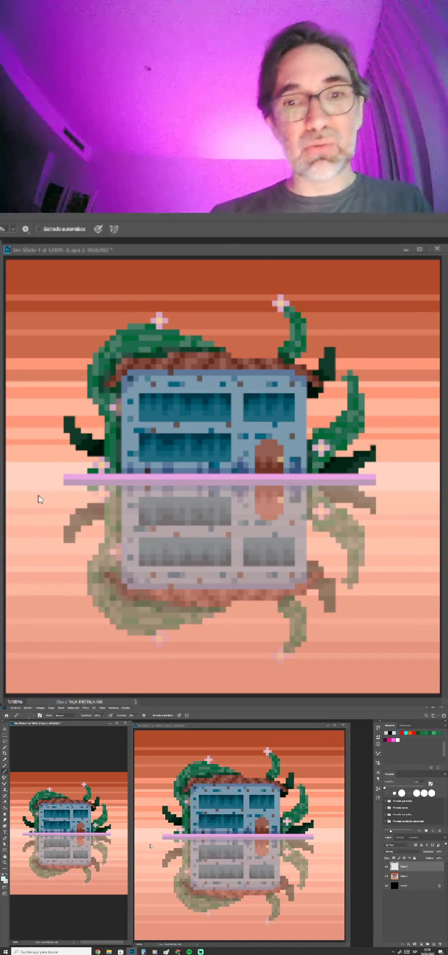
{"action": "key", "text": "w"}
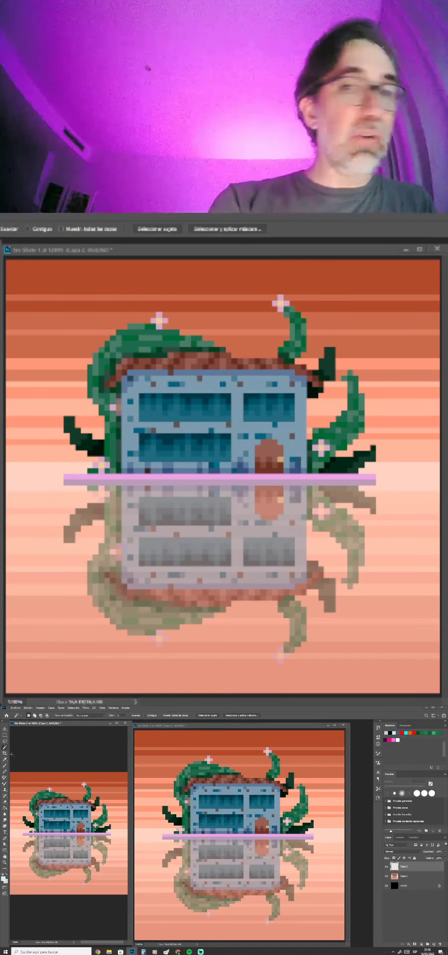
{"action": "left_click", "coordinate": [295, 816]}
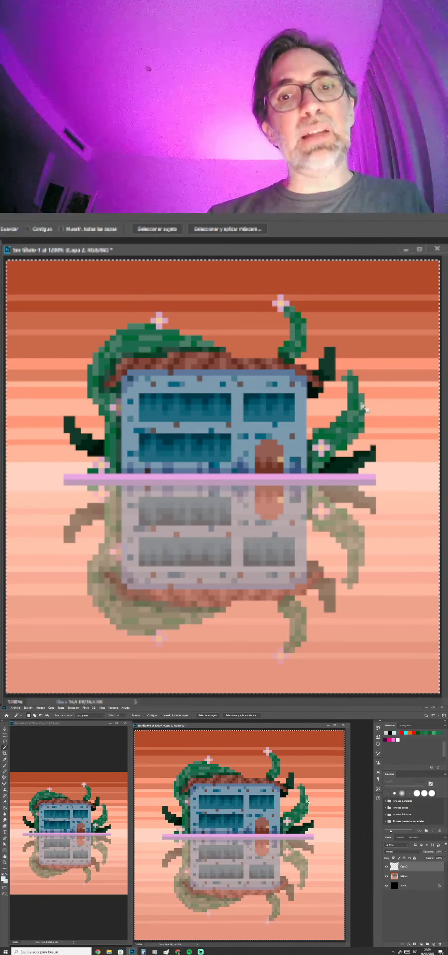
{"action": "key", "text": "ctrl+d"}
{"action": "key", "text": "b"}
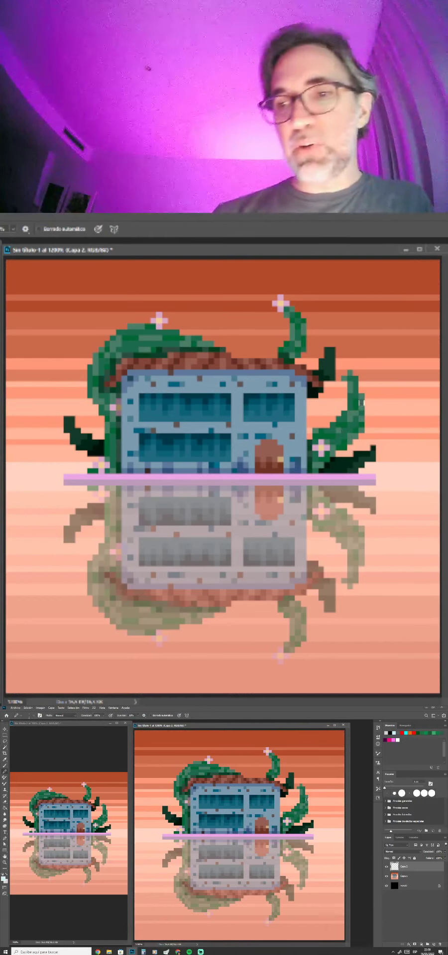
Select all the green vine tones on the building layer with the Magic Wand and copy them to a new layer.
{"action": "left_click", "coordinate": [410, 875]}
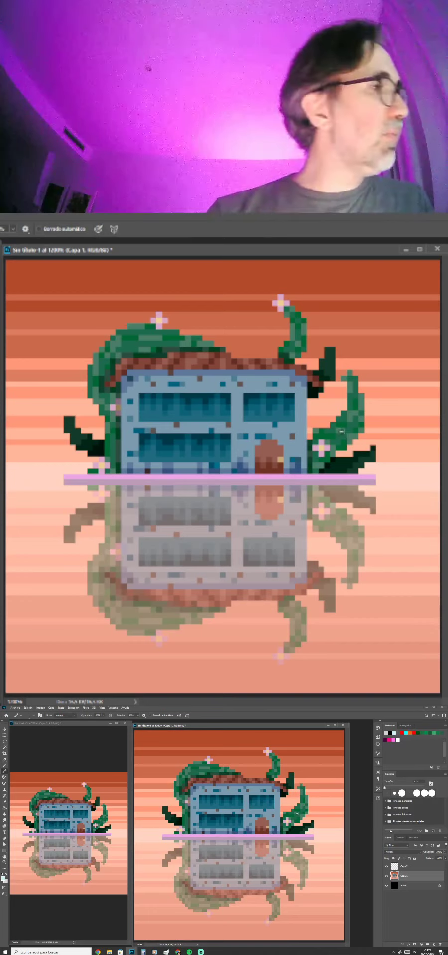
{"action": "left_click", "coordinate": [5, 748]}
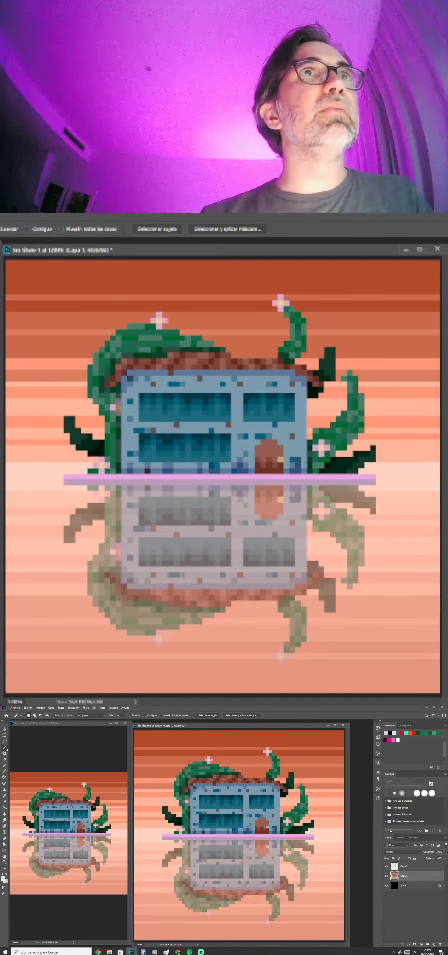
{"action": "left_click", "coordinate": [291, 782]}
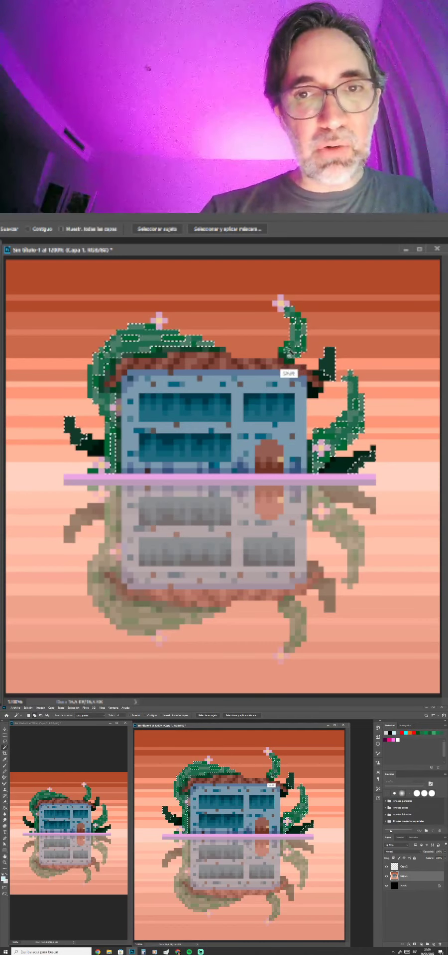
{"action": "left_click", "coordinate": [273, 779], "text": "shift"}
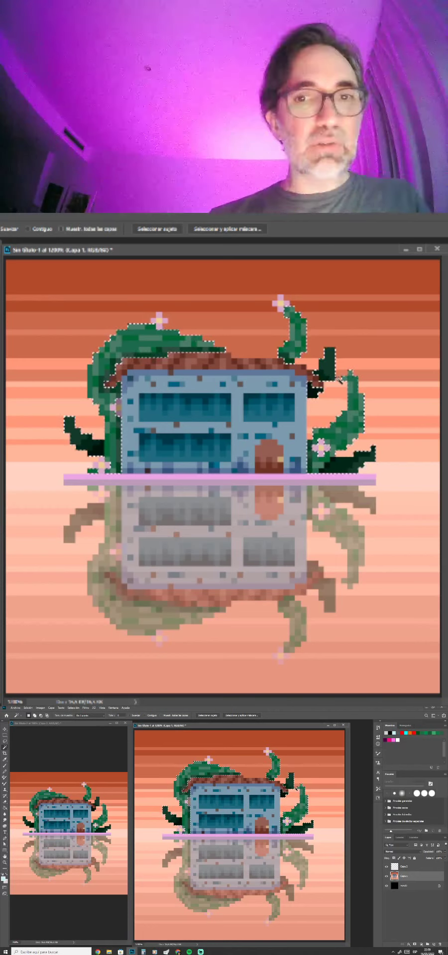
{"action": "key", "text": "ctrl+j"}
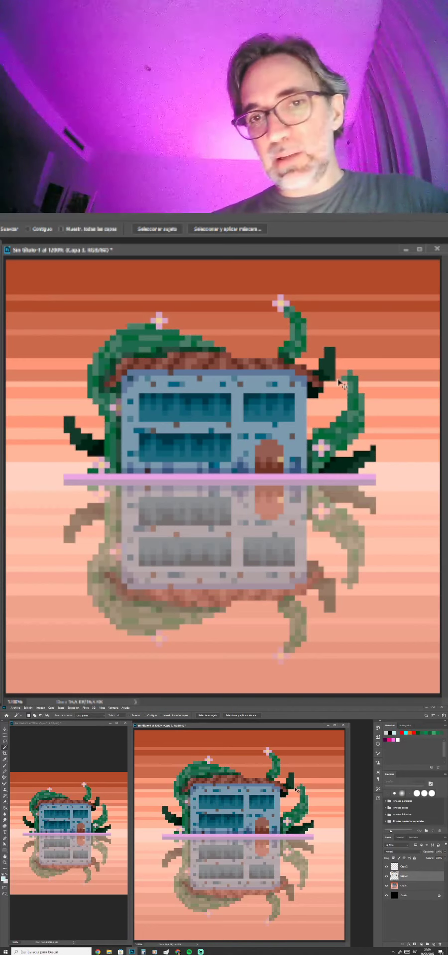
Preview the copied vines fully desaturated in Hue/Saturation and examine the contrast between their tones up close.
{"action": "key", "text": "ctrl+u"}
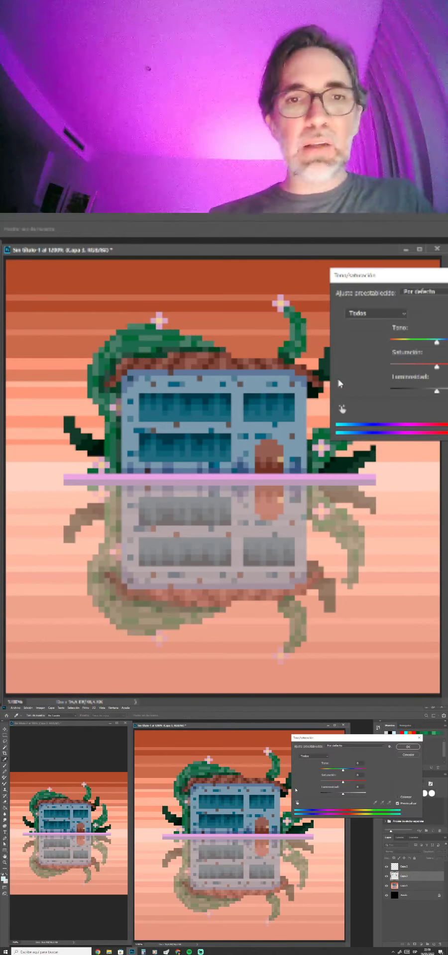
{"action": "left_click_drag", "start_coordinate": [343, 782], "coordinate": [307, 791]}
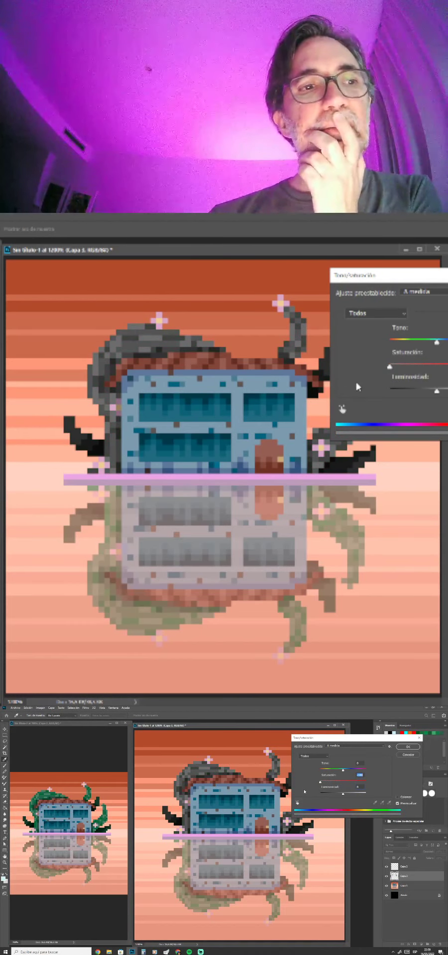
{"action": "left_click_drag", "start_coordinate": [320, 782], "coordinate": [347, 781]}
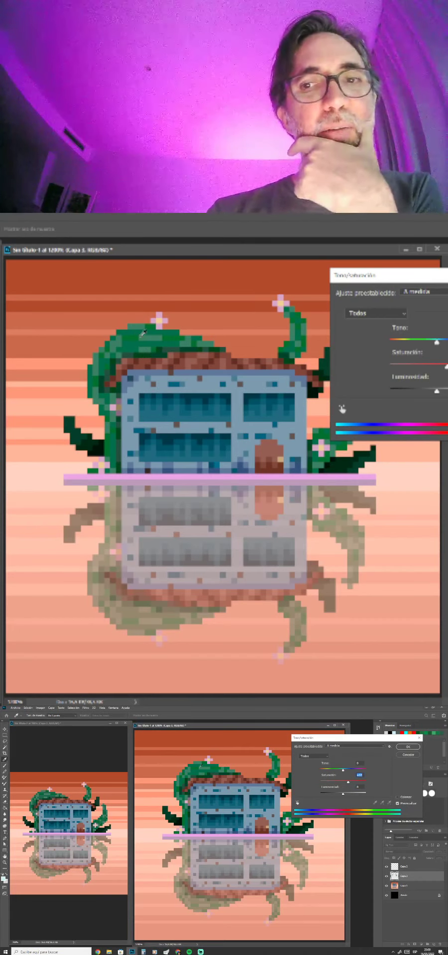
{"action": "left_click_drag", "start_coordinate": [348, 782], "coordinate": [299, 785]}
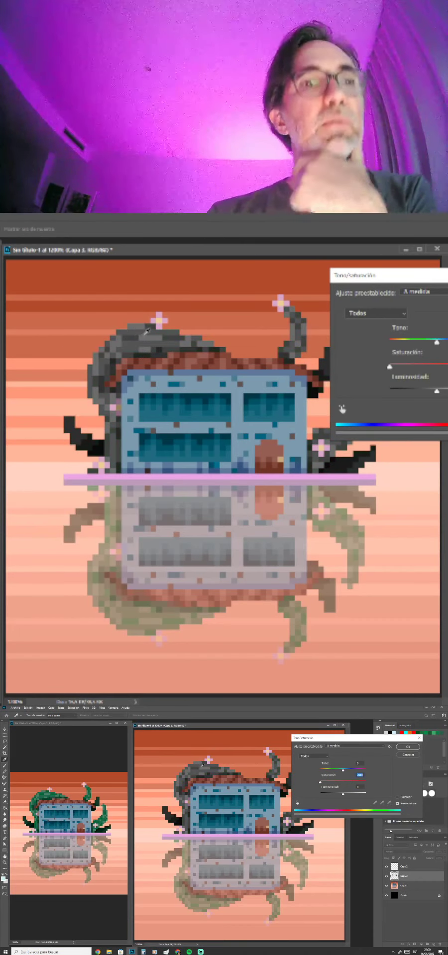
{"action": "left_click", "coordinate": [213, 775], "text": "ctrl"}
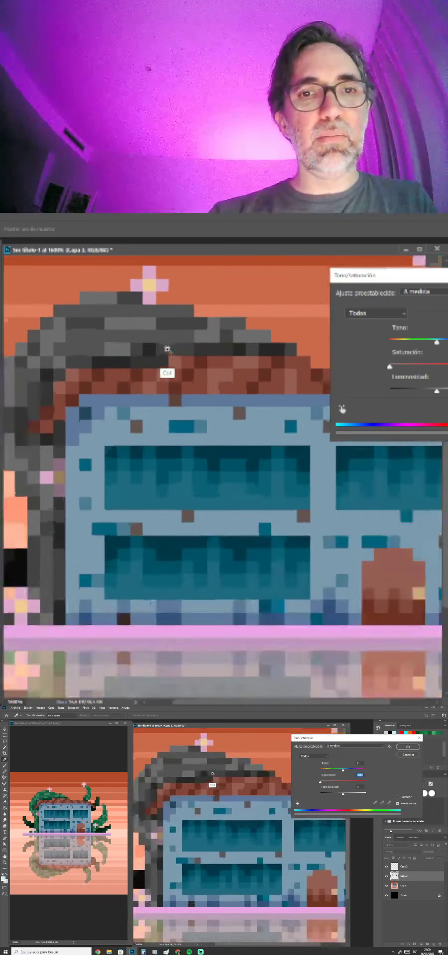
{"action": "left_click_drag", "start_coordinate": [213, 775], "coordinate": [229, 820]}
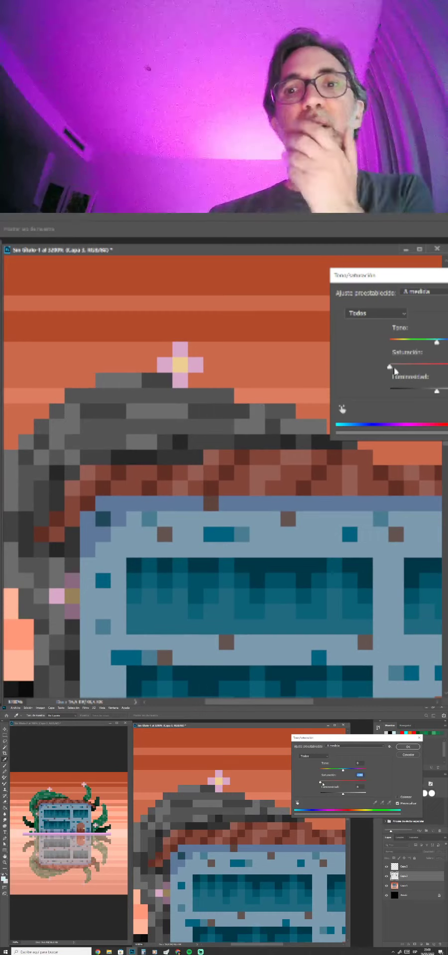
Raise the saturation of the copied vines to a more vivid green, keeping the original hue, and apply the adjustment.
{"action": "left_click_drag", "start_coordinate": [320, 783], "coordinate": [343, 783]}
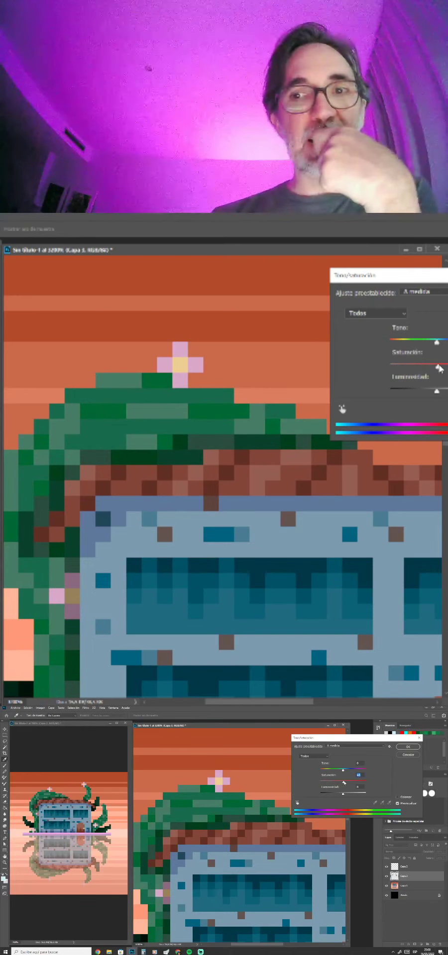
{"action": "mouse_move", "coordinate": [343, 782]}
{"action": "left_mouse_down"}
{"action": "mouse_move", "coordinate": [366, 782]}
{"action": "mouse_move", "coordinate": [343, 784]}
{"action": "left_mouse_up"}
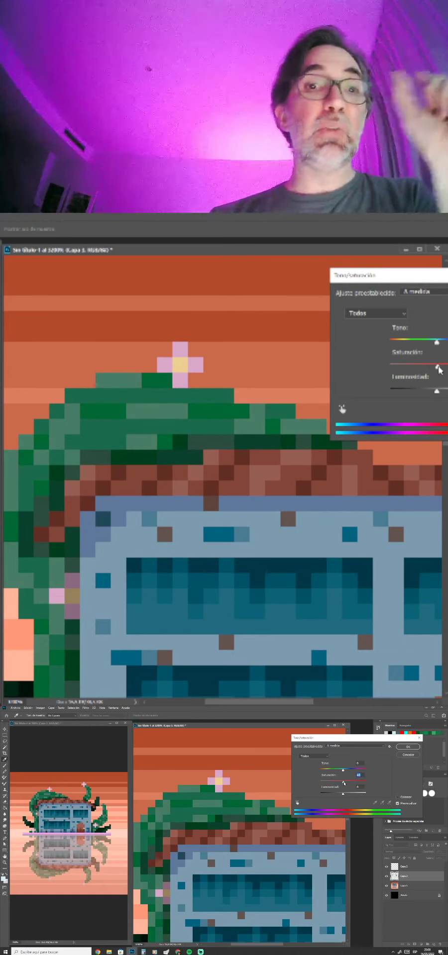
{"action": "left_click_drag", "start_coordinate": [343, 784], "coordinate": [358, 782]}
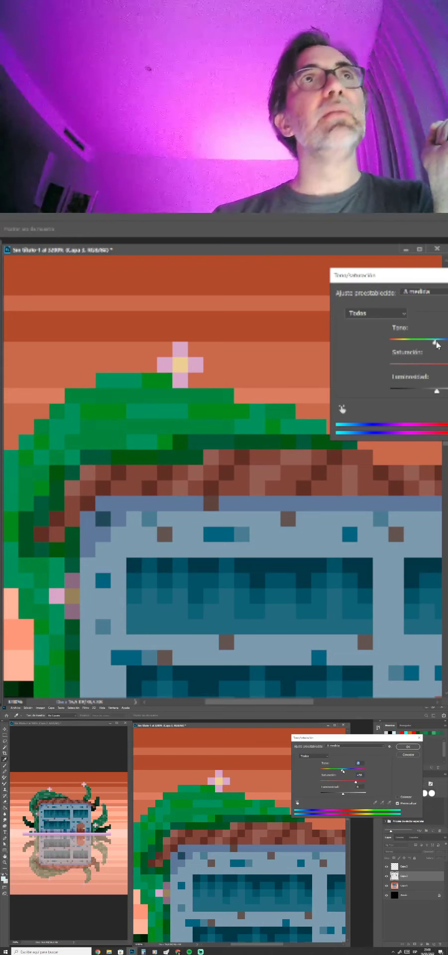
{"action": "left_click_drag", "start_coordinate": [341, 770], "coordinate": [351, 783]}
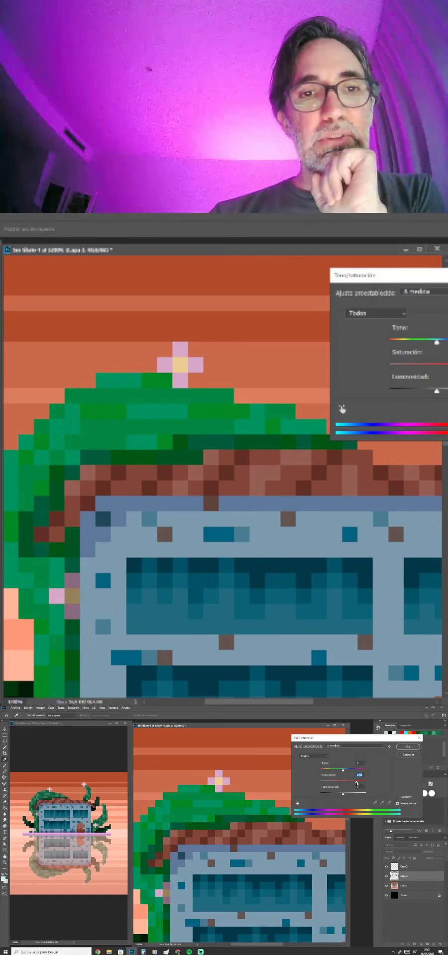
{"action": "left_click", "coordinate": [407, 747]}
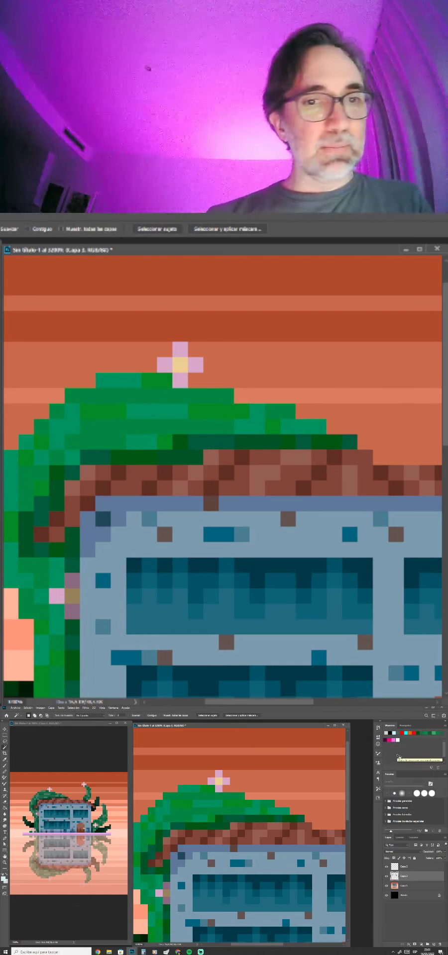
Compare the whole image with the saturated vine layer hidden and shown.
{"action": "left_click", "coordinate": [256, 452], "text": "alt"}
{"action": "left_click", "coordinate": [260, 454], "text": "alt"}
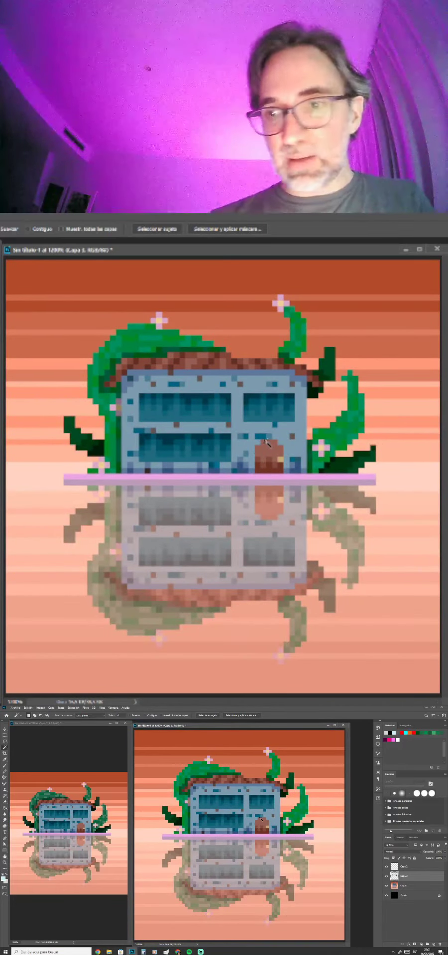
{"action": "left_click", "coordinate": [387, 877]}
{"action": "left_click", "coordinate": [387, 876]}
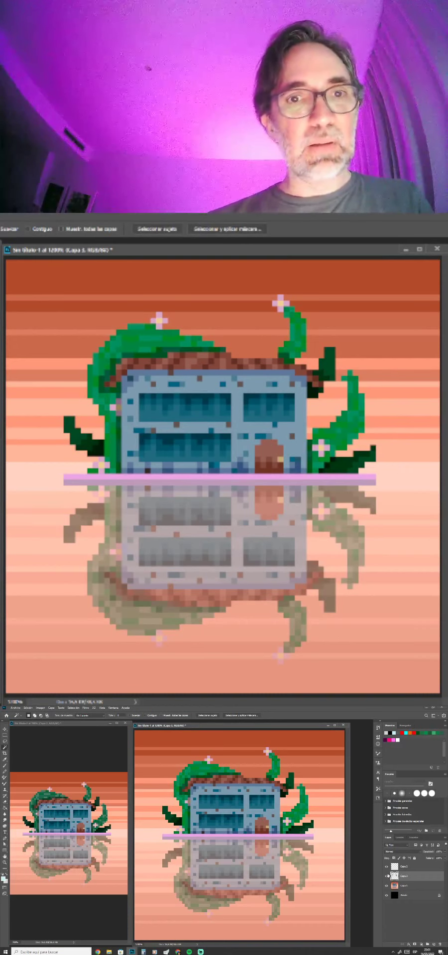
Activate the Pencil and set the foreground colour to a vine green shifted slightly toward yellow.
{"action": "key", "text": "b"}
{"action": "left_click", "coordinate": [205, 770], "text": "ctrl"}
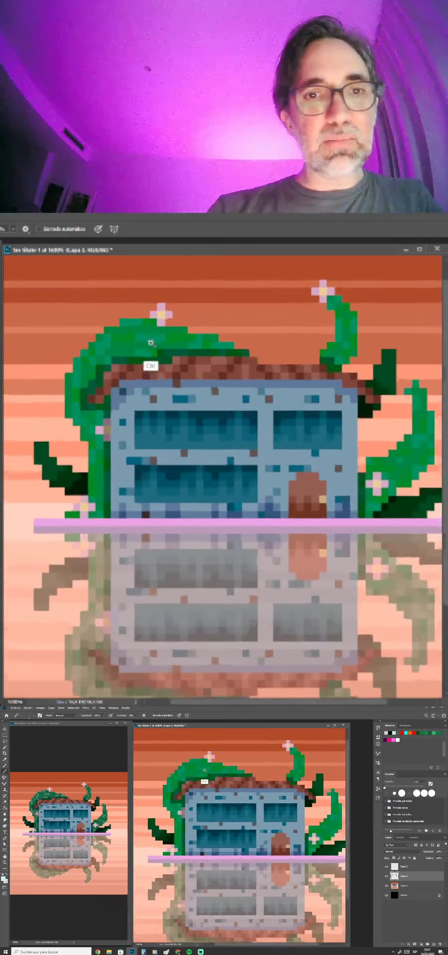
{"action": "left_click", "coordinate": [203, 772], "text": "ctrl"}
{"action": "left_click", "coordinate": [204, 772], "text": "ctrl"}
{"action": "left_click_drag", "start_coordinate": [189, 788], "coordinate": [244, 815]}
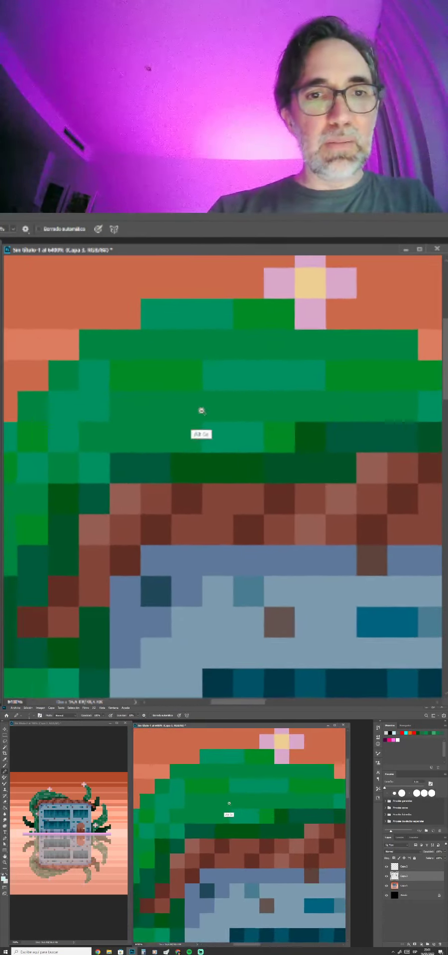
{"action": "left_click", "coordinate": [229, 804], "text": "ctrl+alt"}
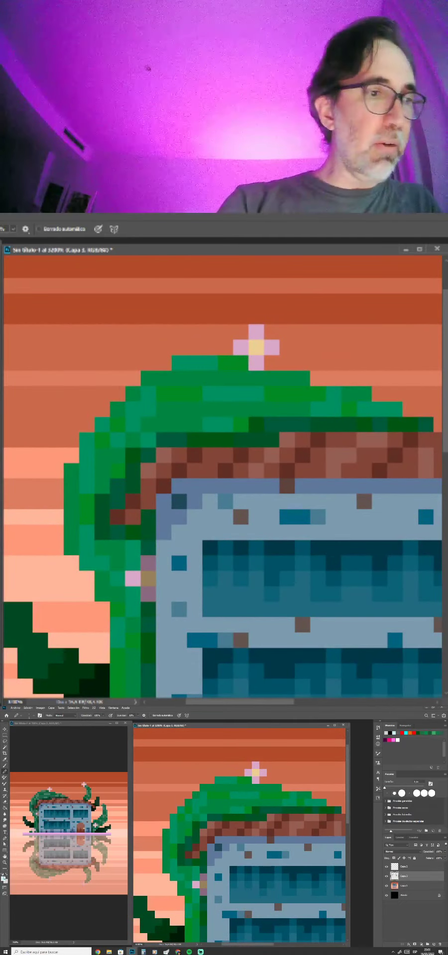
{"action": "left_click", "coordinate": [3, 879]}
{"action": "left_click", "coordinate": [215, 796]}
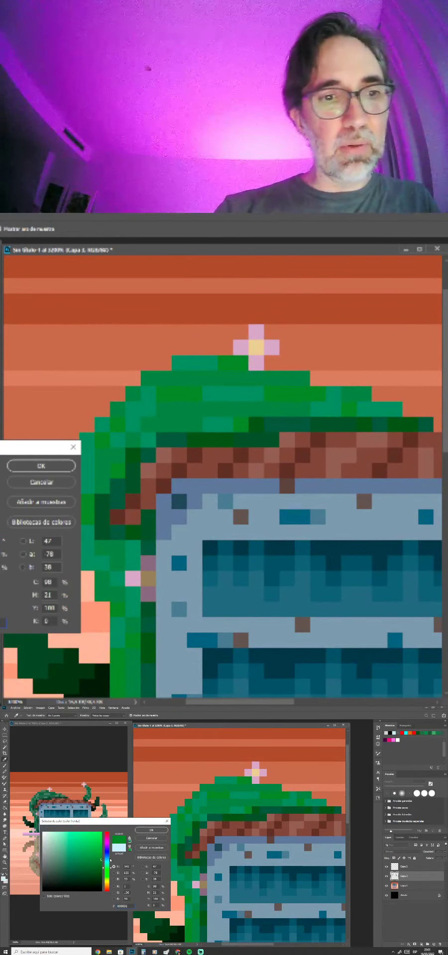
{"action": "left_click_drag", "start_coordinate": [109, 868], "coordinate": [109, 871]}
{"action": "left_click", "coordinate": [94, 854]}
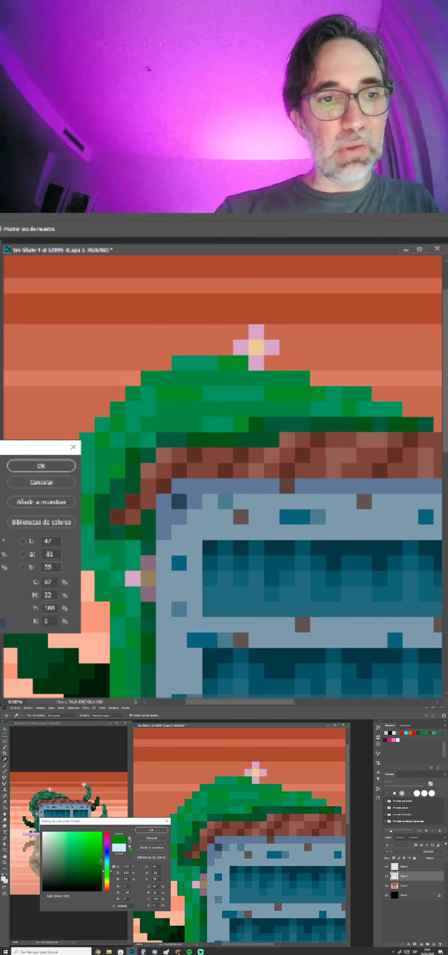
{"action": "key", "text": "Return"}
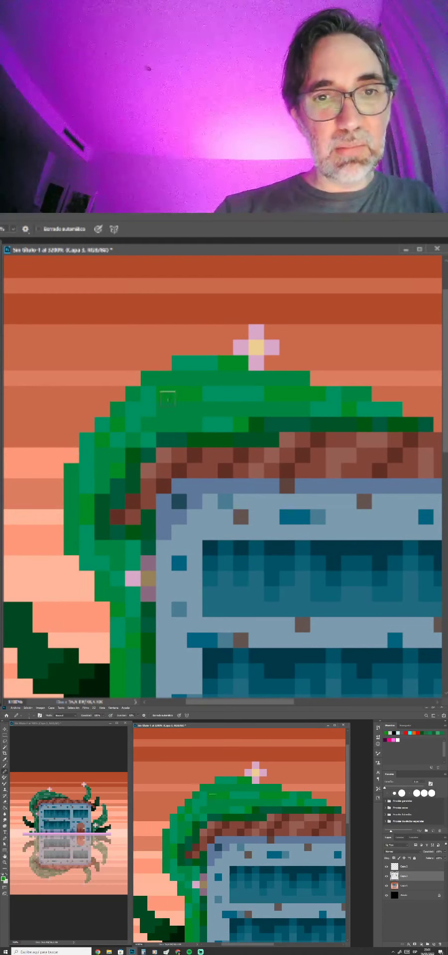
Recolour the yellower green vine pixels with the brighter green using the Paint Bucket, and compare the image with that layer hidden and shown.
{"action": "left_click_drag", "start_coordinate": [216, 795], "coordinate": [222, 796]}
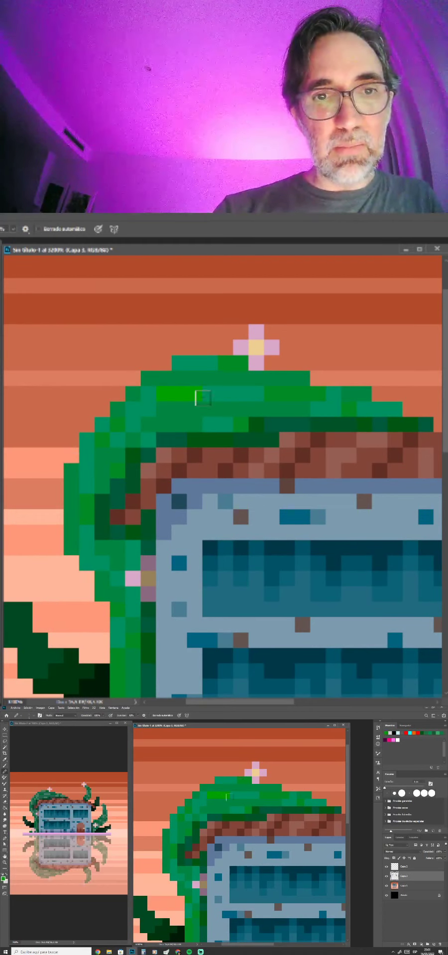
{"action": "key", "text": "ctrl+z"}
{"action": "left_click", "coordinate": [5, 808]}
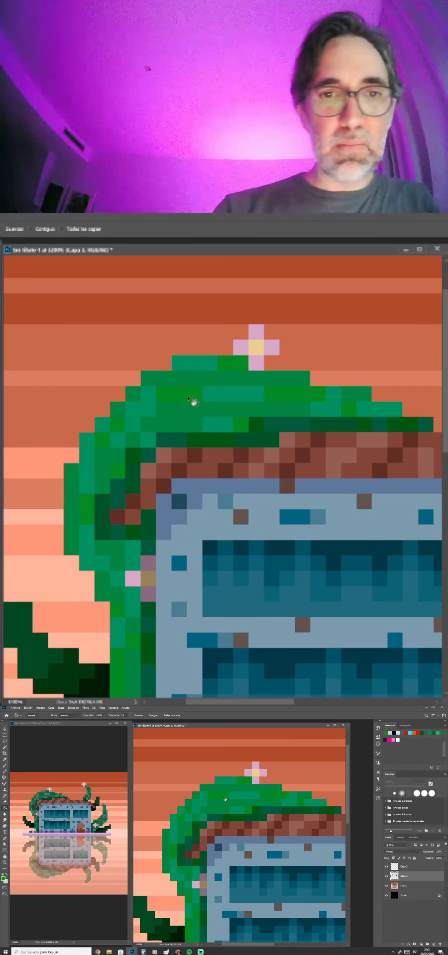
{"action": "left_click", "coordinate": [223, 797]}
{"action": "key", "text": "ctrl+minus"}
{"action": "key", "text": "ctrl+minus"}
{"action": "key", "text": "ctrl+minus"}
{"action": "key", "text": "ctrl+minus"}
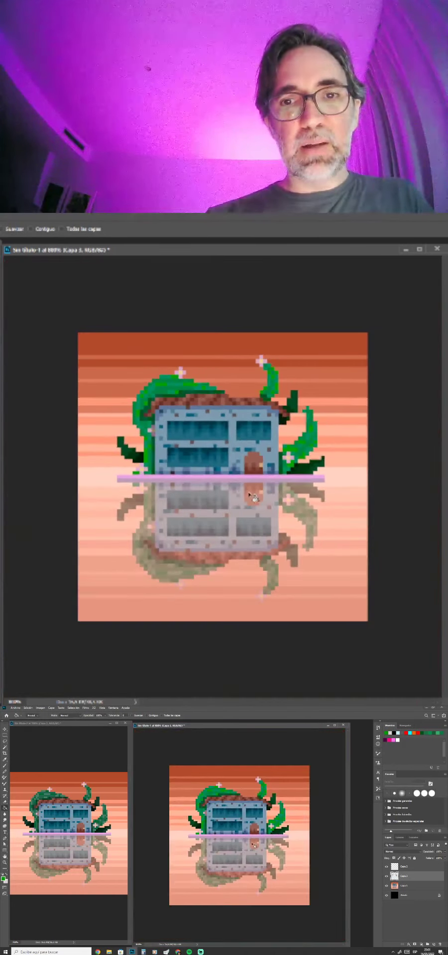
{"action": "left_click", "coordinate": [386, 877]}
{"action": "left_click", "coordinate": [387, 876]}
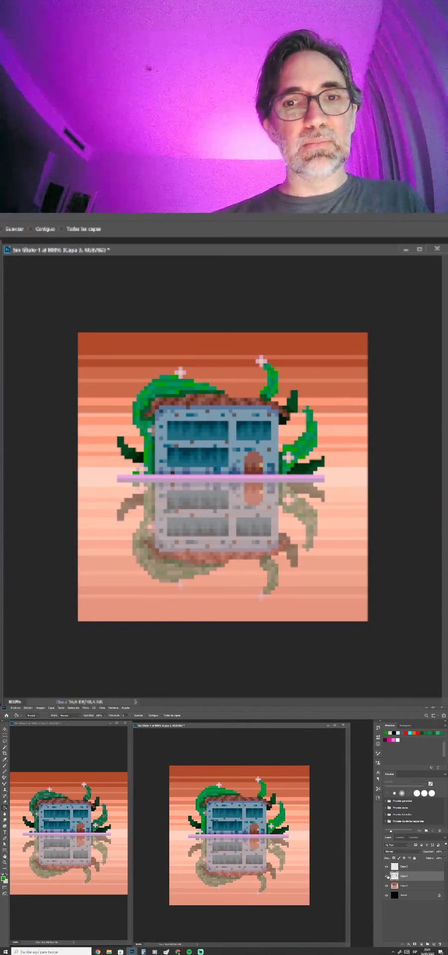
Darken the foreground green and refill the brightened vine pixels with it.
{"action": "left_click", "coordinate": [3, 878]}
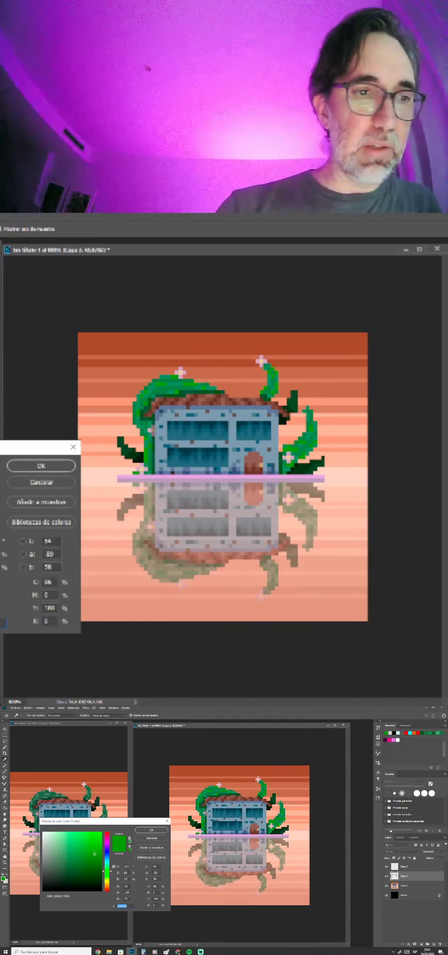
{"action": "left_click", "coordinate": [91, 857]}
{"action": "left_click", "coordinate": [41, 466]}
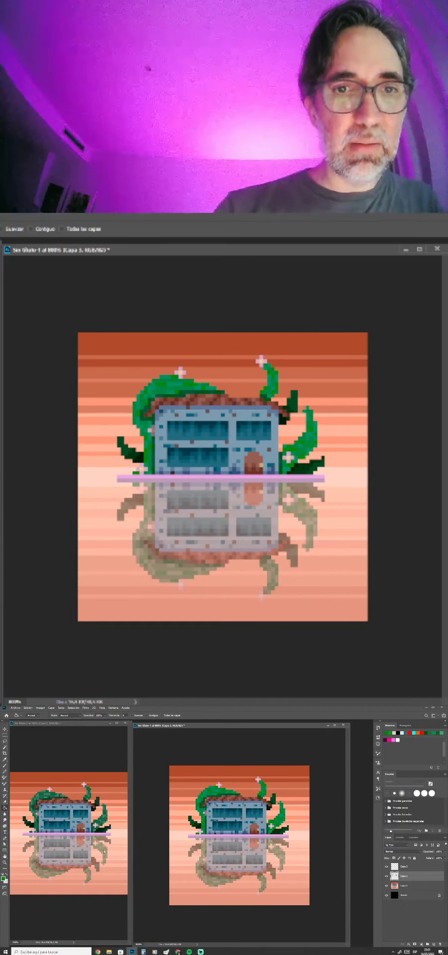
{"action": "left_click", "coordinate": [3, 878]}
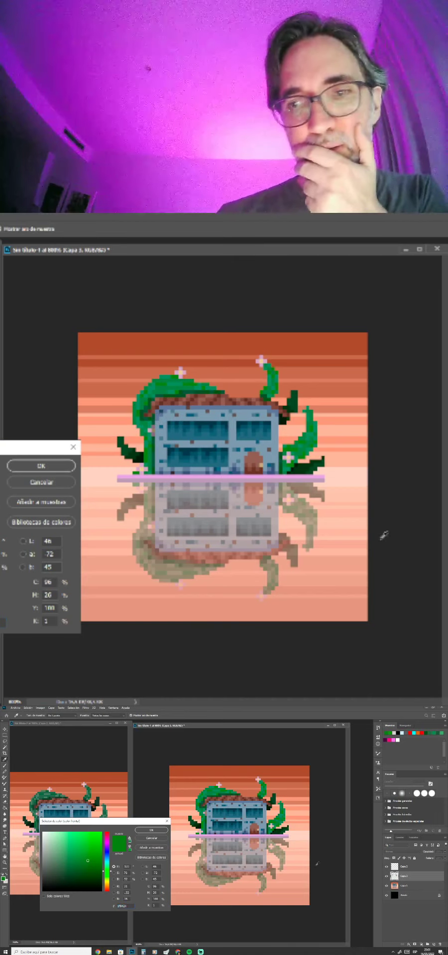
{"action": "left_click", "coordinate": [153, 839]}
Select the vines' light green pixels on the base artwork layer with the Magic Wand and place them on a new layer.
{"action": "left_click", "coordinate": [404, 886]}
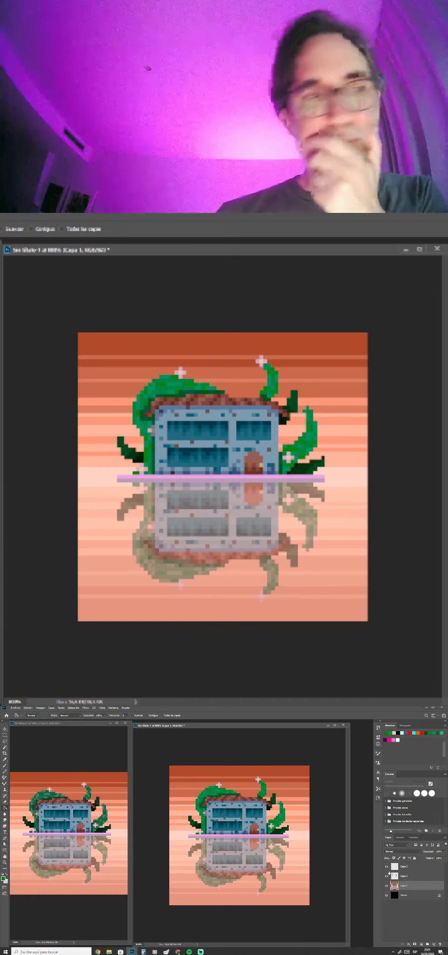
{"action": "left_click", "coordinate": [5, 747]}
{"action": "left_click", "coordinate": [175, 386]}
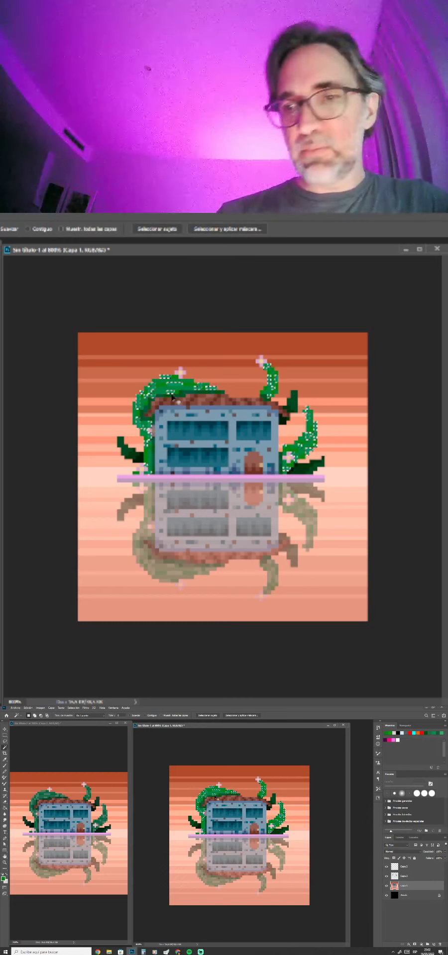
{"action": "key", "text": "ctrl+j"}
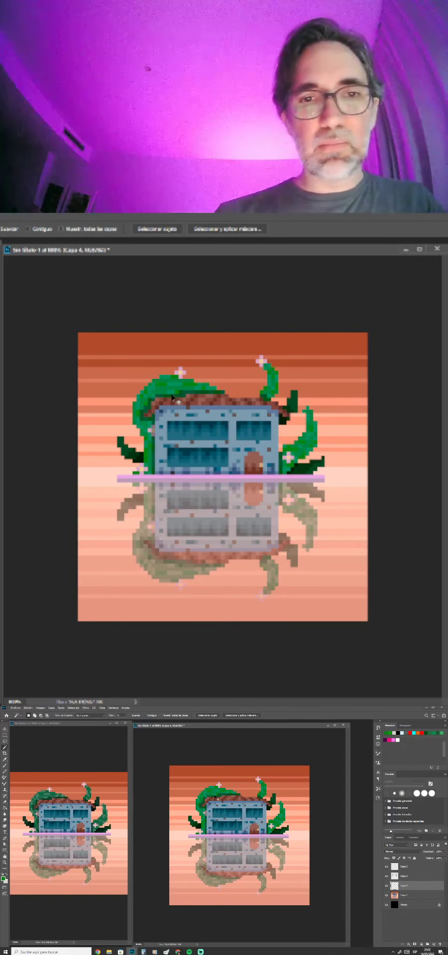
{"action": "key", "text": "ctrl+u"}
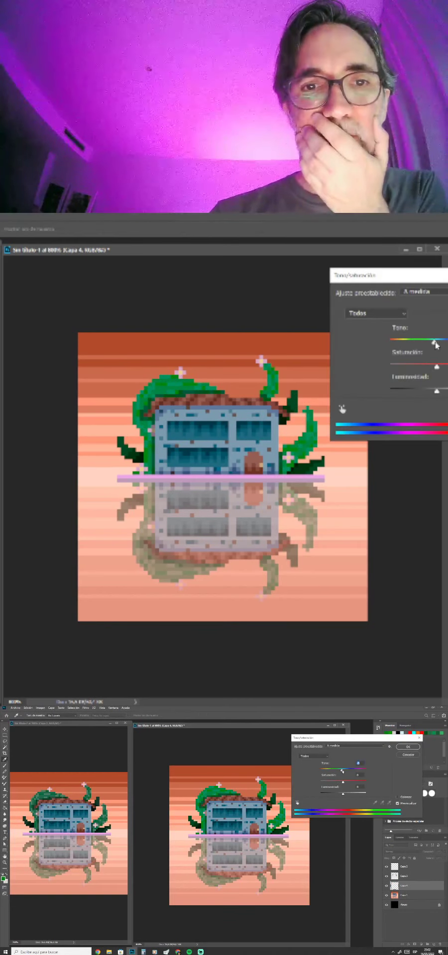
{"action": "left_click_drag", "start_coordinate": [341, 771], "coordinate": [349, 770]}
{"action": "left_click", "coordinate": [408, 755]}
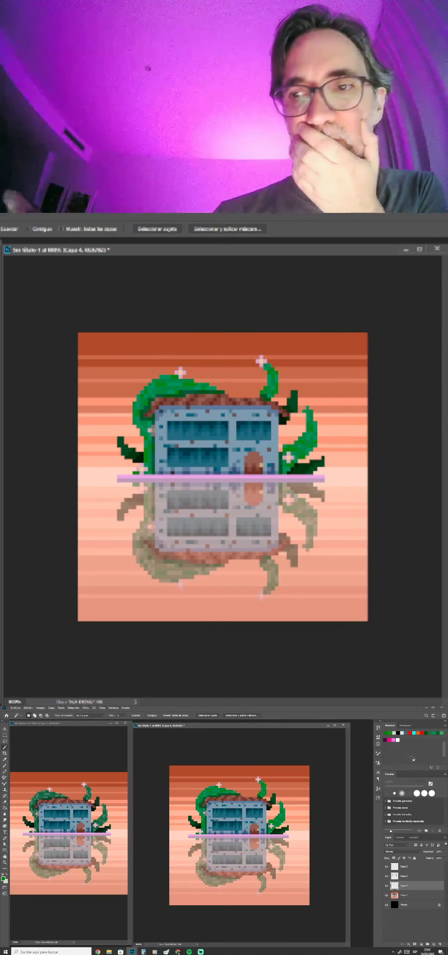
Move the extracted vine pixels above the saturated vine layer and colorize them vivid yellow at maximum saturation with Hue/Saturation.
{"action": "left_click", "coordinate": [408, 876]}
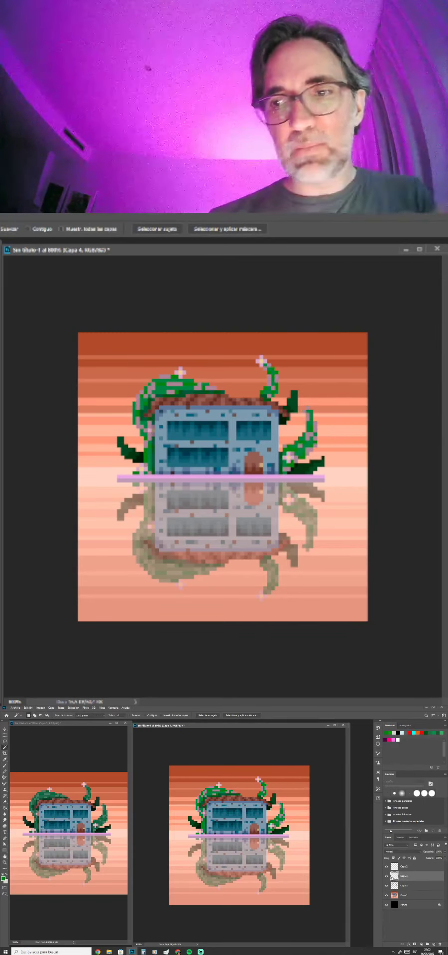
{"action": "key", "text": "ctrl+z"}
{"action": "key", "text": "ctrl+z"}
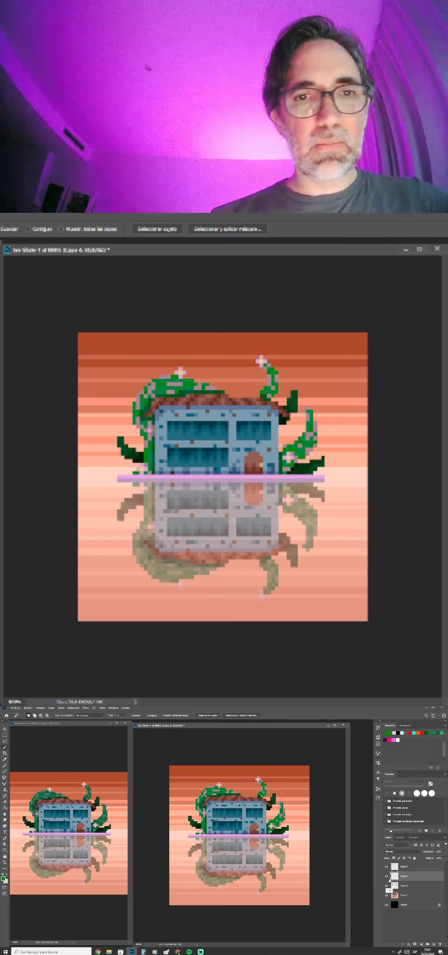
{"action": "key", "text": "ctrl+u"}
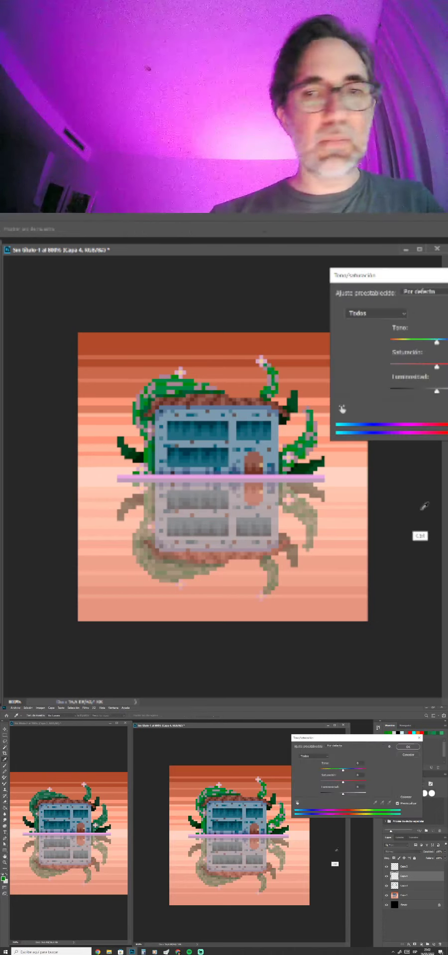
{"action": "left_click_drag", "start_coordinate": [343, 772], "coordinate": [379, 791]}
{"action": "left_click", "coordinate": [398, 798]}
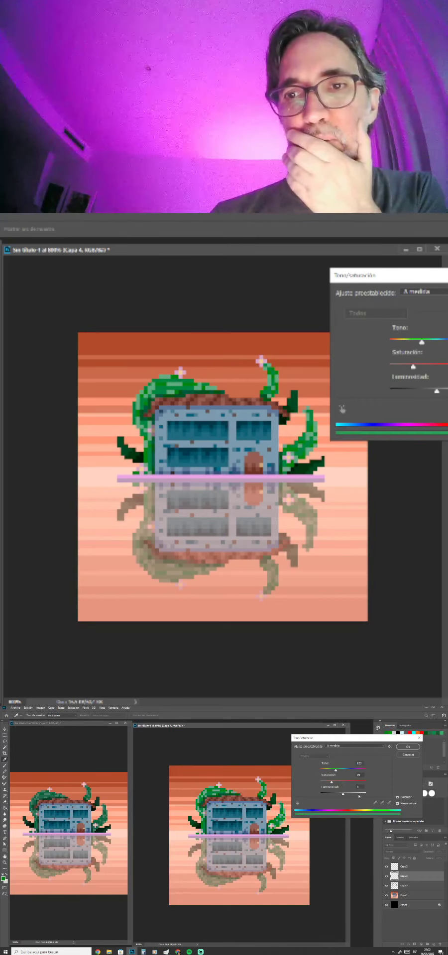
{"action": "left_click_drag", "start_coordinate": [332, 783], "coordinate": [367, 783]}
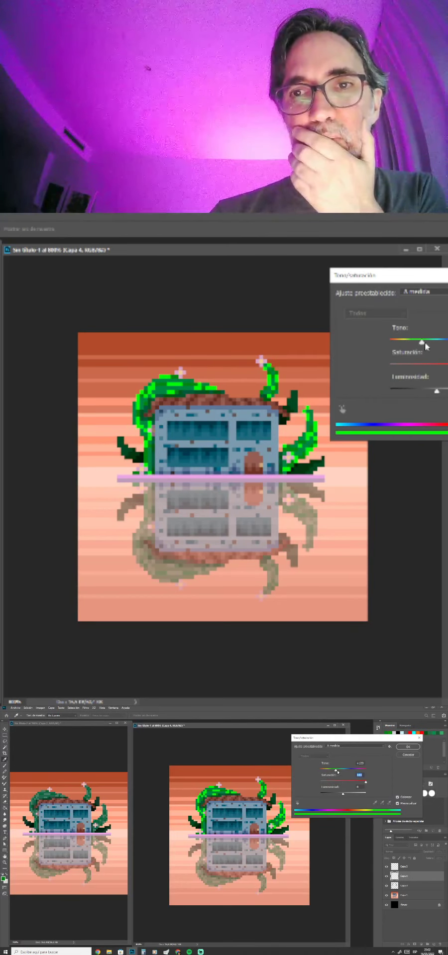
{"action": "left_click_drag", "start_coordinate": [333, 772], "coordinate": [329, 773]}
{"action": "left_click", "coordinate": [408, 747]}
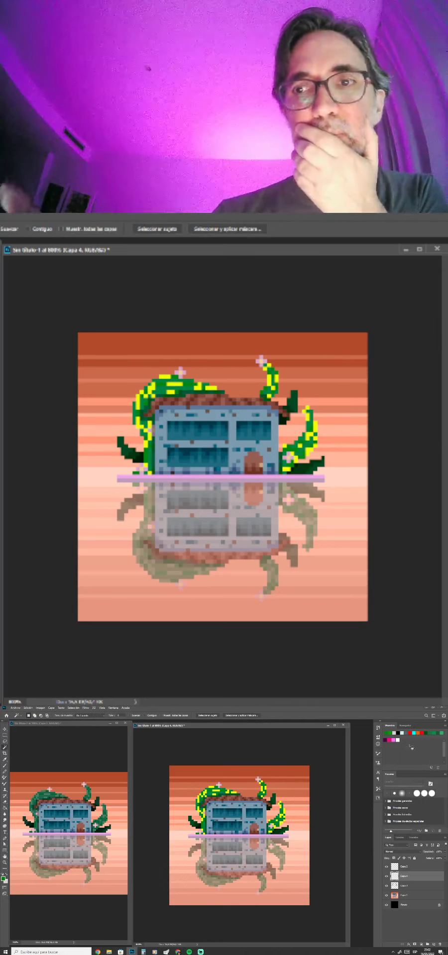
Lower the yellow highlight layer's opacity to a subtle tint and compare the image with the vine layers hidden and shown.
{"action": "left_click", "coordinate": [444, 852]}
{"action": "left_click_drag", "start_coordinate": [444, 858], "coordinate": [427, 859]}
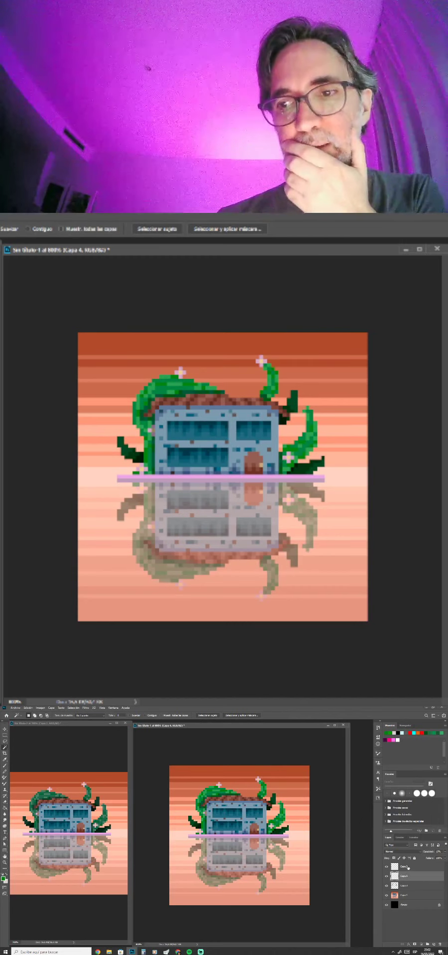
{"action": "left_click", "coordinate": [408, 868]}
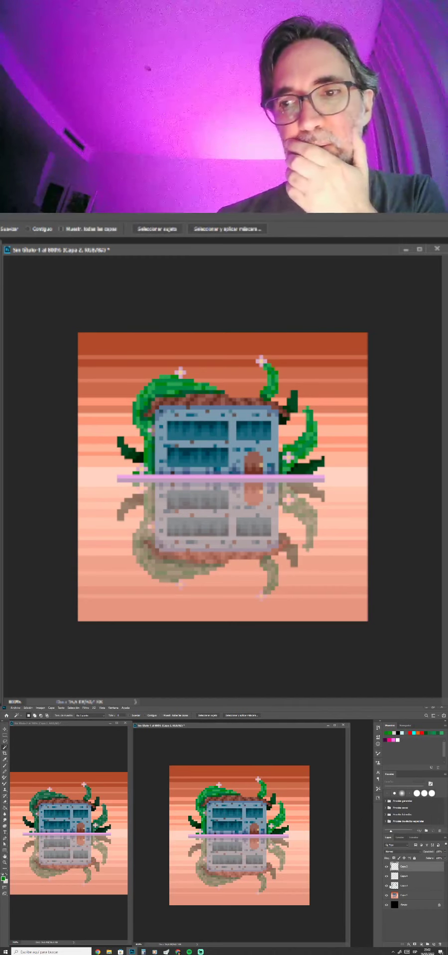
{"action": "left_click", "coordinate": [387, 886]}
{"action": "left_click", "coordinate": [387, 886]}
{"action": "left_click", "coordinate": [387, 886]}
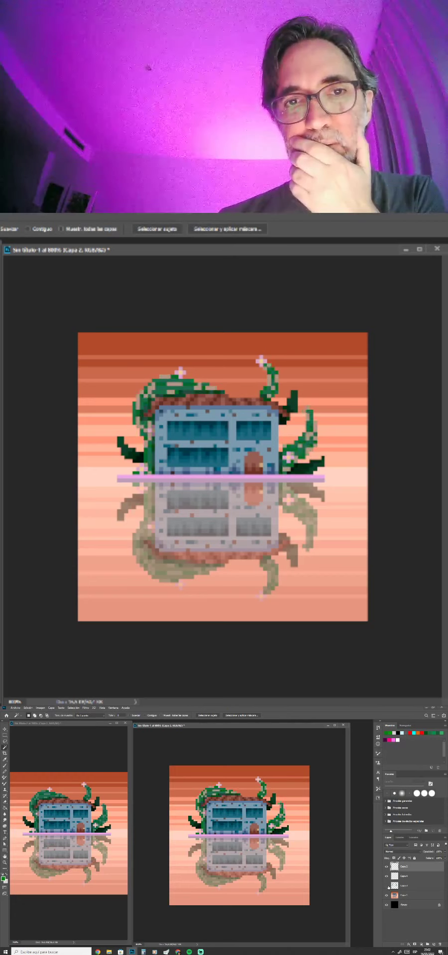
{"action": "left_click", "coordinate": [387, 886]}
{"action": "left_click", "coordinate": [387, 877]}
{"action": "left_click", "coordinate": [387, 878]}
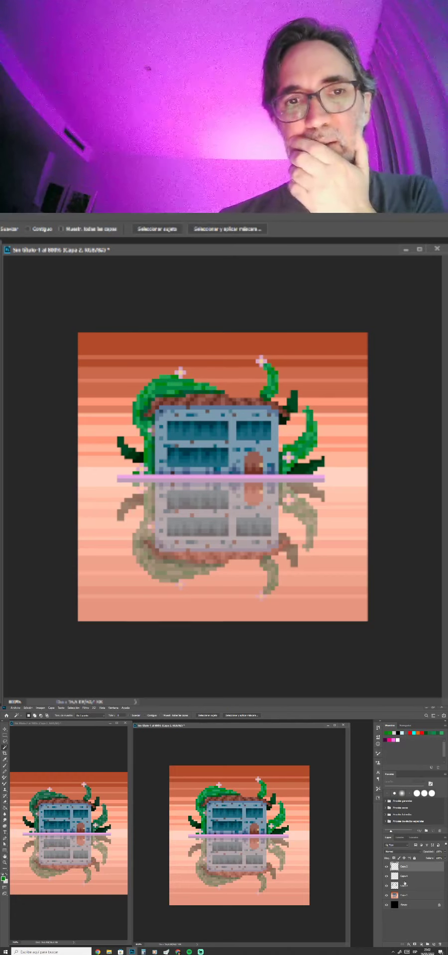
Copy one green tone of the saturated vines to a new layer, then shift its hue toward yellow and lighten it slightly.
{"action": "left_click", "coordinate": [415, 885]}
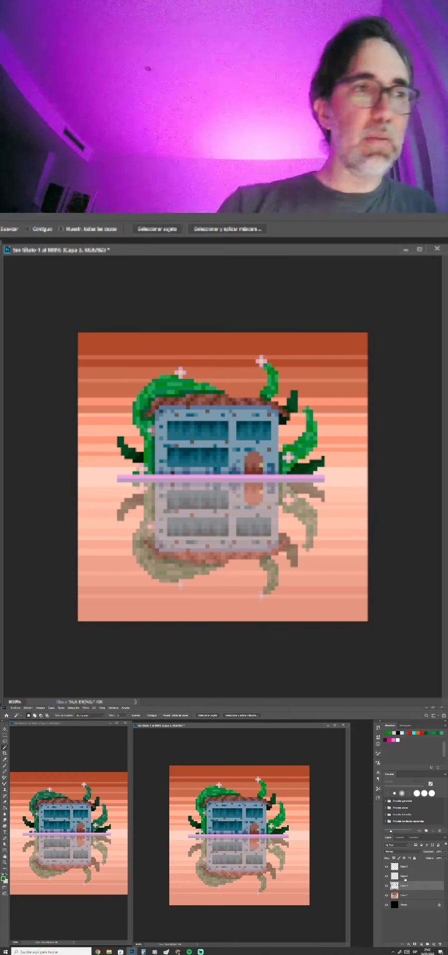
{"action": "left_click", "coordinate": [171, 391]}
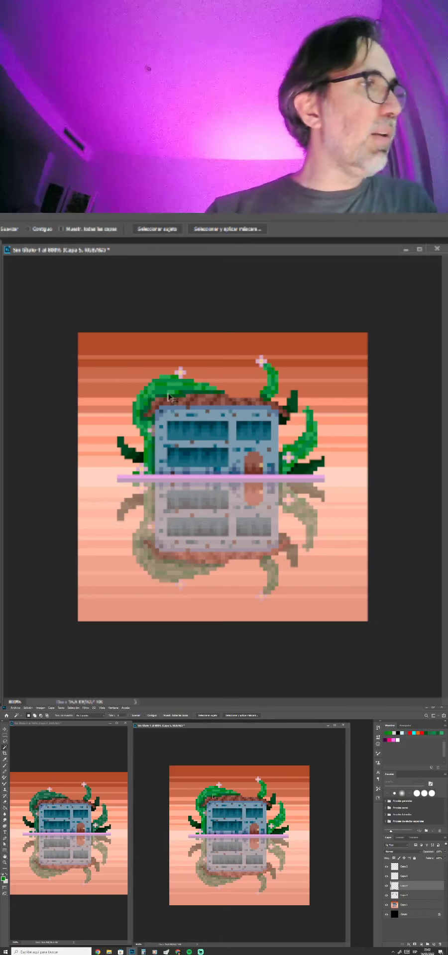
{"action": "key", "text": "ctrl+u"}
{"action": "mouse_move", "coordinate": [343, 794]}
{"action": "left_mouse_down"}
{"action": "mouse_move", "coordinate": [342, 772]}
{"action": "mouse_move", "coordinate": [337, 773]}
{"action": "left_mouse_up"}
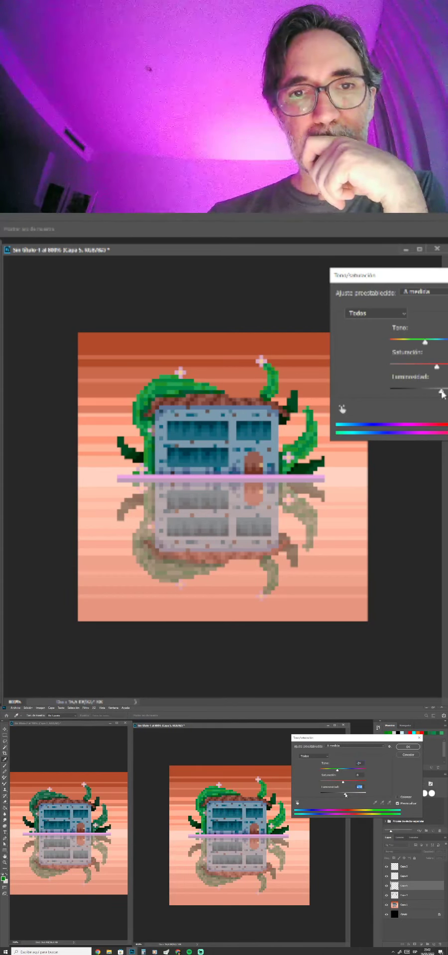
{"action": "key", "text": "Return"}
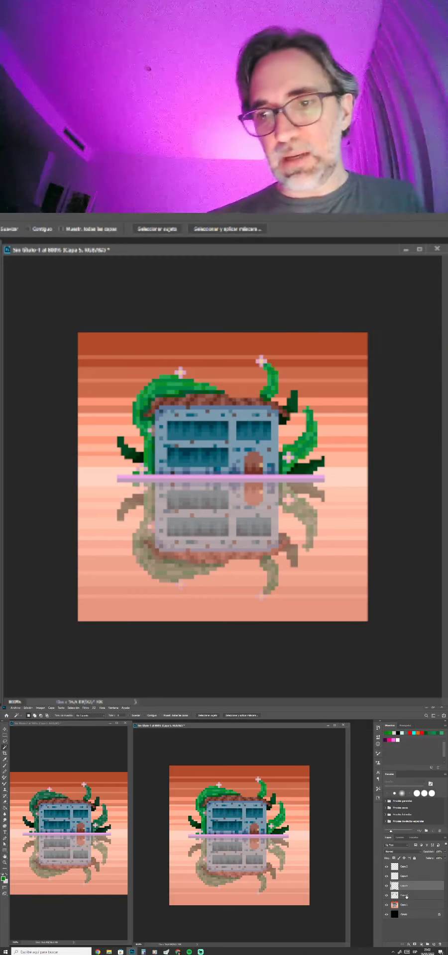
Merge all the adjusted vine layers above the base artwork into a single layer and hide it.
{"action": "left_click", "coordinate": [404, 895]}
{"action": "left_click", "coordinate": [407, 868], "text": "shift"}
{"action": "key", "text": "ctrl+e"}
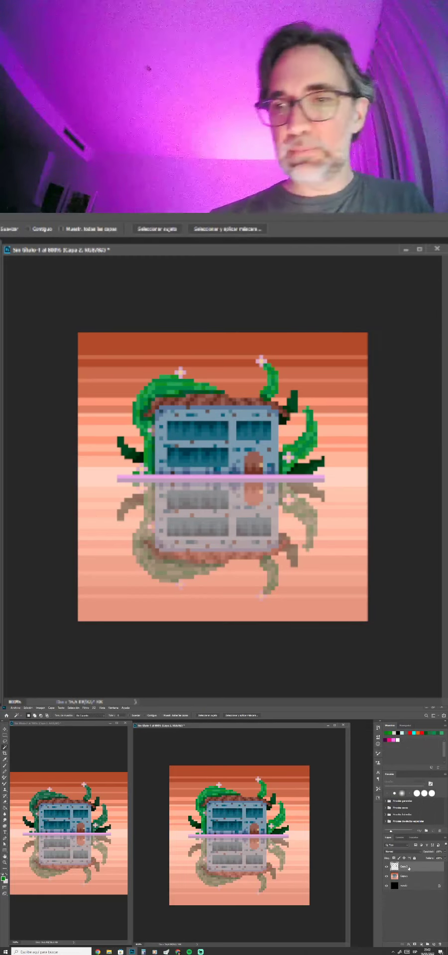
{"action": "left_click", "coordinate": [387, 868]}
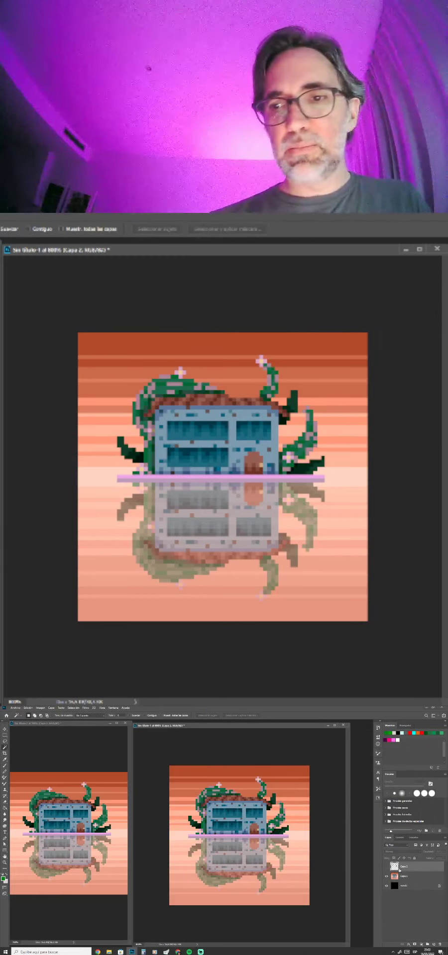
Copy the whole artwork from the other document window and paste it as a new layer directly above the base artwork layer.
{"action": "left_click", "coordinate": [404, 876]}
{"action": "left_click", "coordinate": [404, 866]}
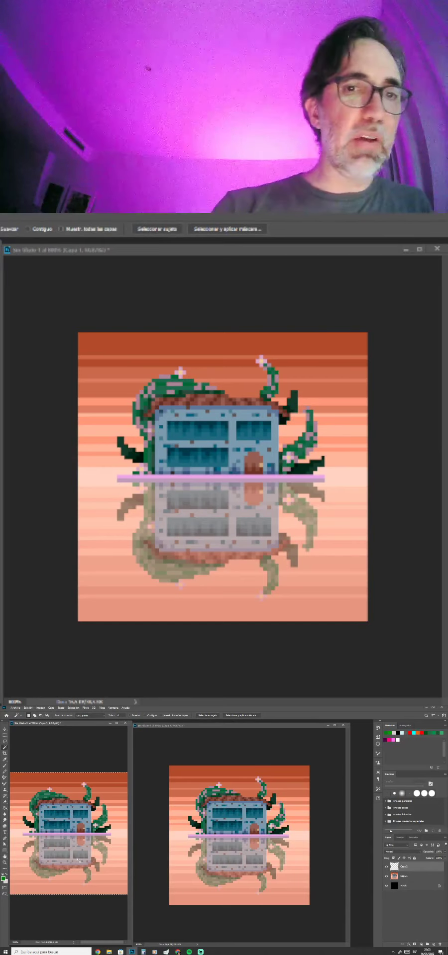
{"action": "left_click", "coordinate": [74, 867]}
{"action": "key", "text": "ctrl+c"}
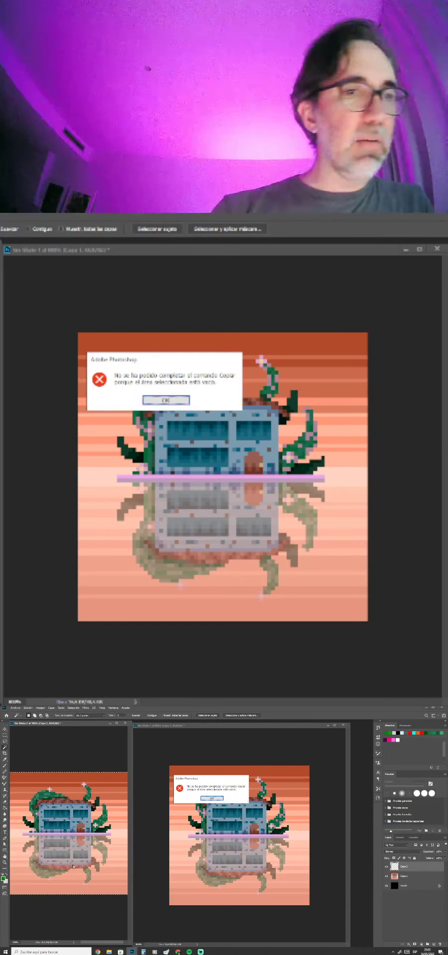
{"action": "left_click", "coordinate": [212, 799]}
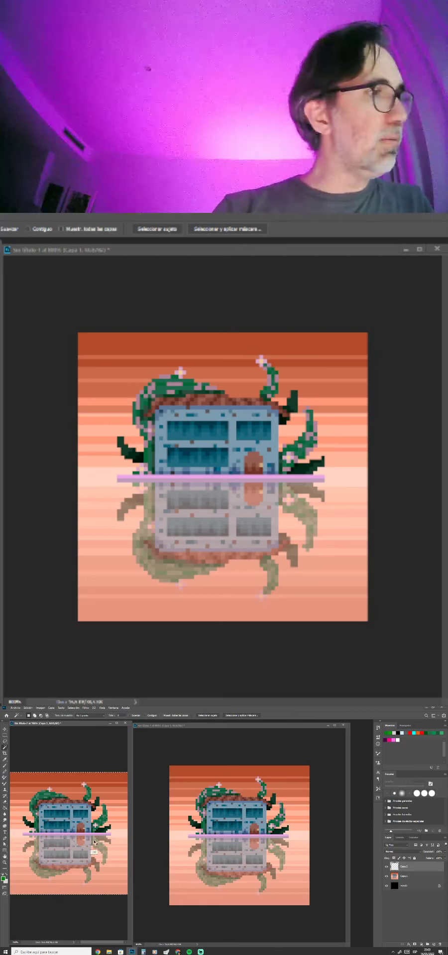
{"action": "key", "text": "ctrl+a"}
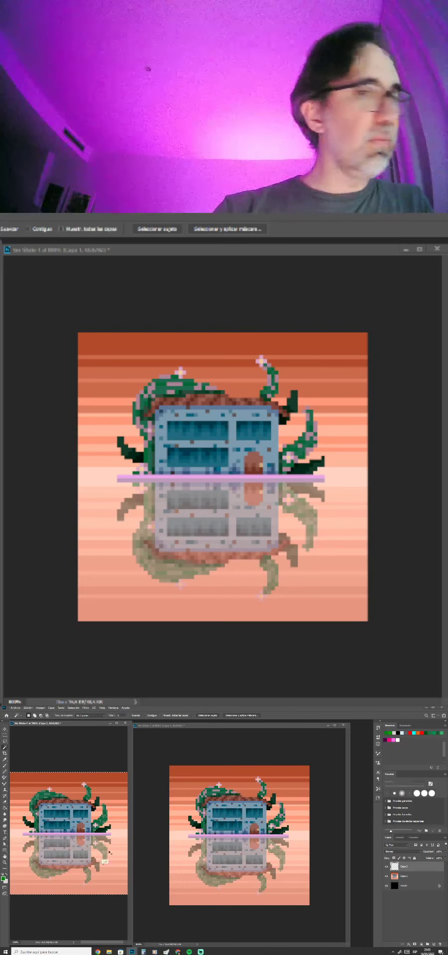
{"action": "key", "text": "ctrl+c"}
{"action": "key", "text": "Return"}
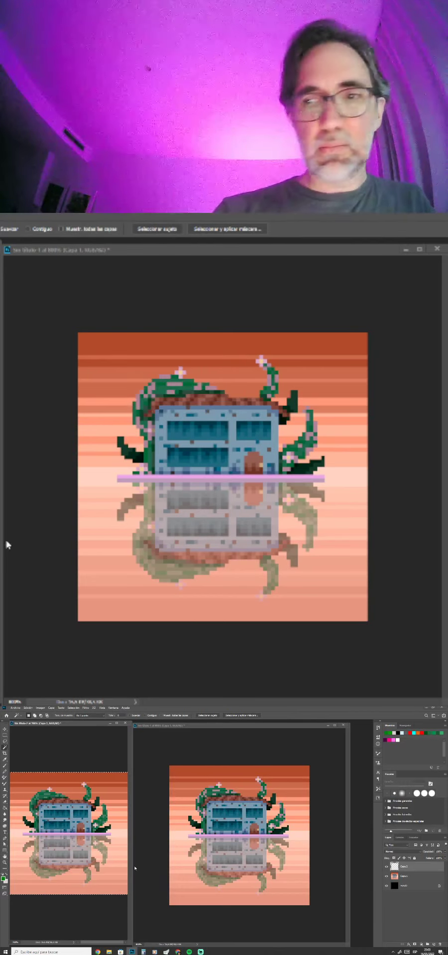
{"action": "left_click", "coordinate": [409, 876]}
{"action": "left_click", "coordinate": [323, 877]}
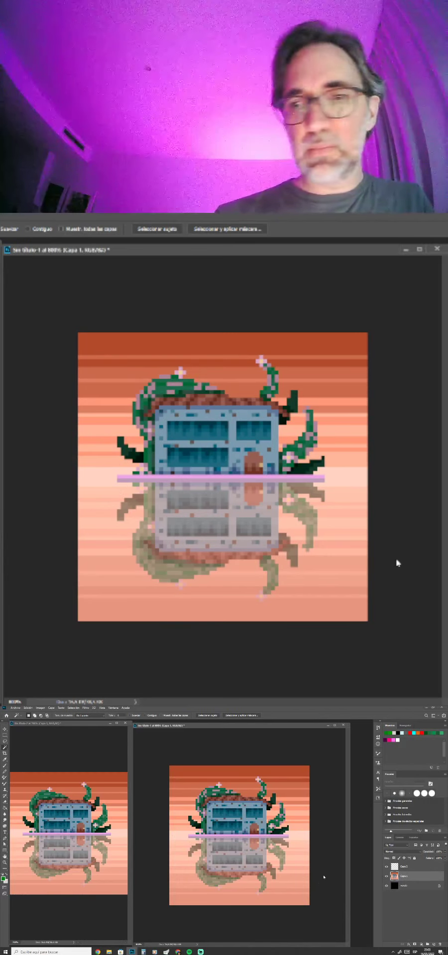
{"action": "key", "text": "ctrl+v"}
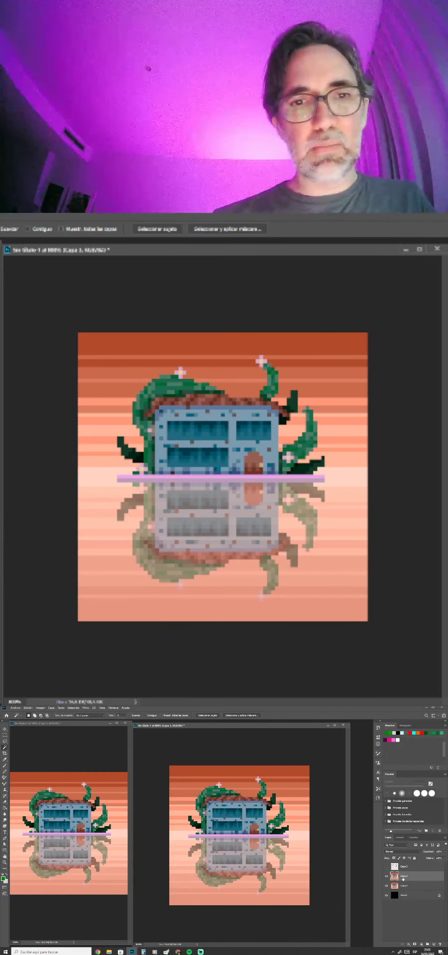
Merge the pasted artwork layer with the base artwork, then show the adjusted vine layer and compare the image with and without it.
{"action": "left_click", "coordinate": [405, 885], "text": "shift"}
{"action": "key", "text": "ctrl+e"}
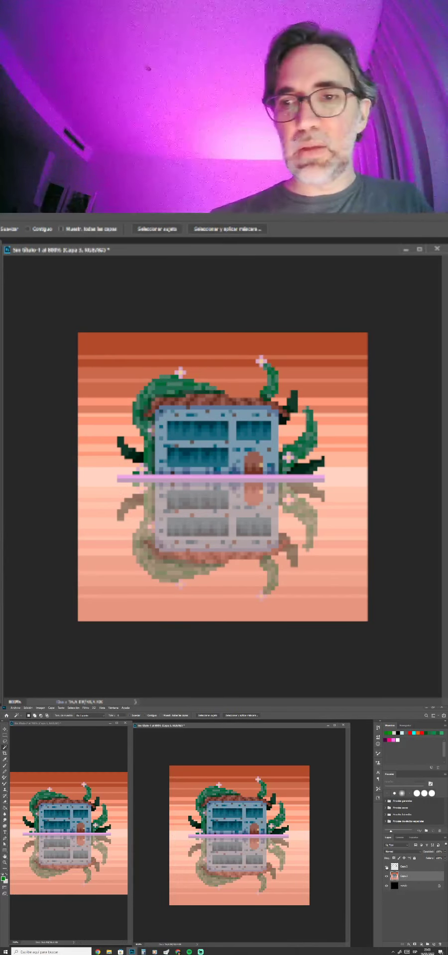
{"action": "left_click", "coordinate": [387, 866]}
{"action": "left_click", "coordinate": [387, 867]}
{"action": "left_click", "coordinate": [387, 867]}
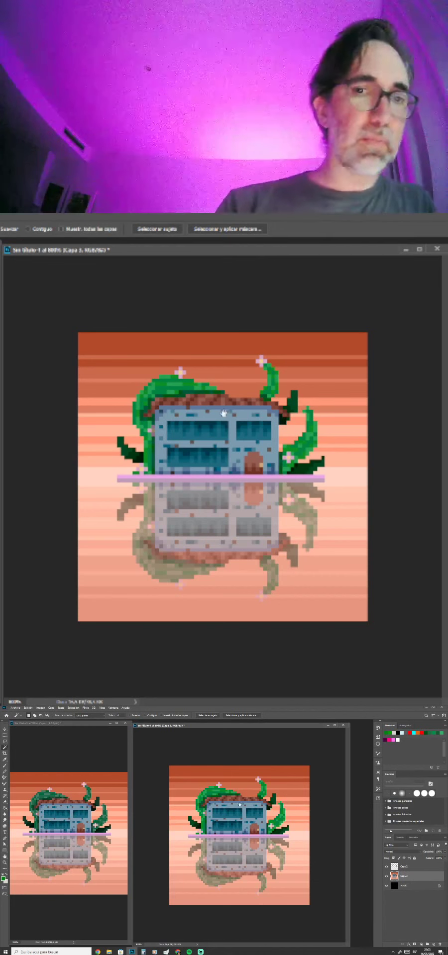
Copy the roof's brown tones from the artwork to a new layer and remove the door area from that copy.
{"action": "scroll", "coordinate": [241, 816], "scroll_direction": "up", "scroll_amount": 2}
{"action": "scroll", "coordinate": [254, 794], "scroll_direction": "up", "scroll_amount": 1}
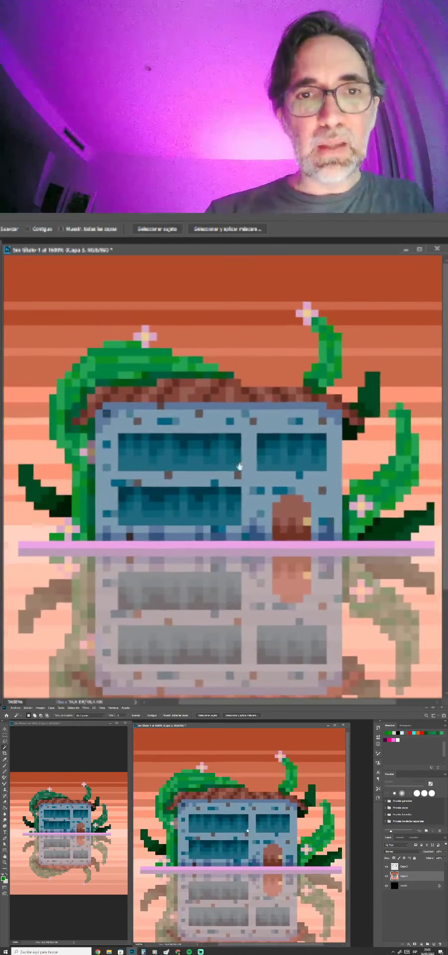
{"action": "left_click", "coordinate": [236, 795], "text": "shift"}
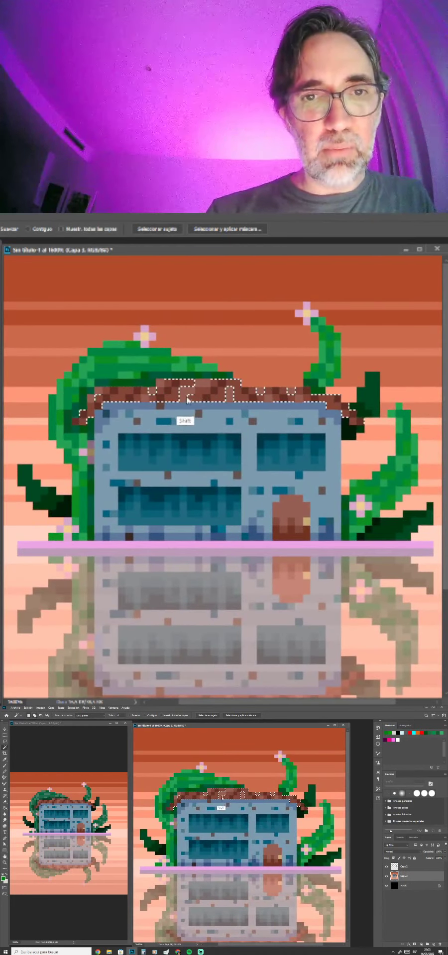
{"action": "left_click", "coordinate": [223, 798], "text": "shift"}
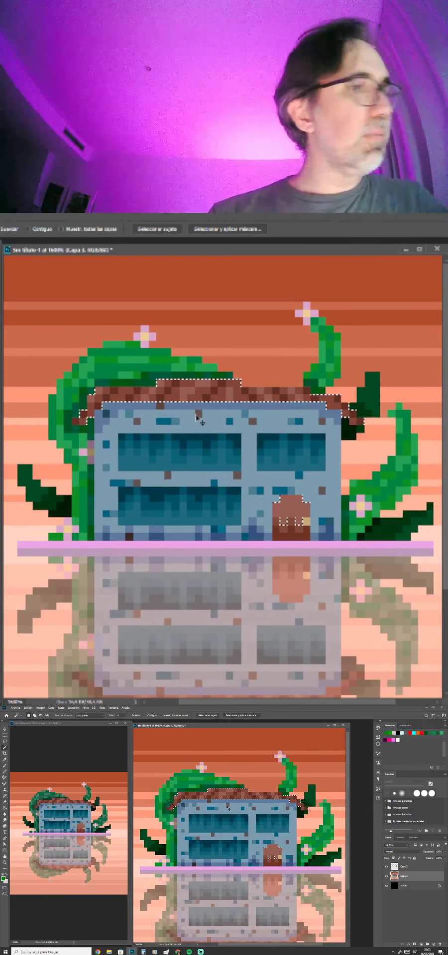
{"action": "key", "text": "ctrl+j"}
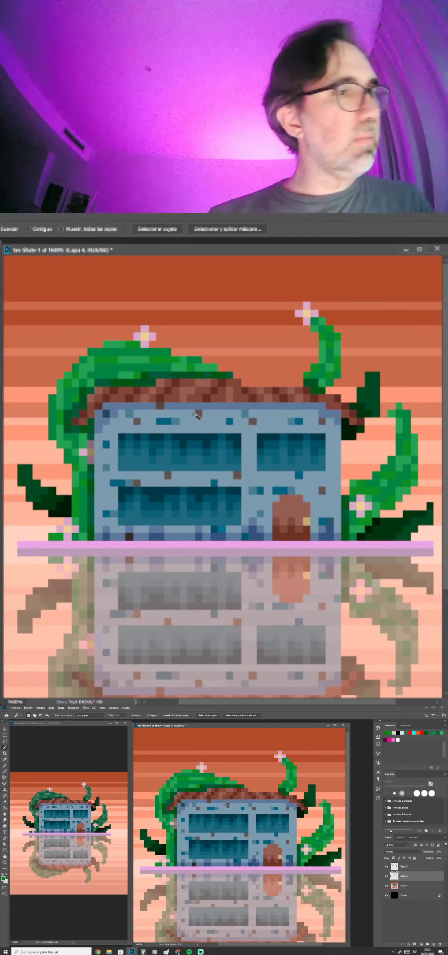
{"action": "key", "text": "m"}
{"action": "left_click_drag", "start_coordinate": [252, 829], "coordinate": [294, 892]}
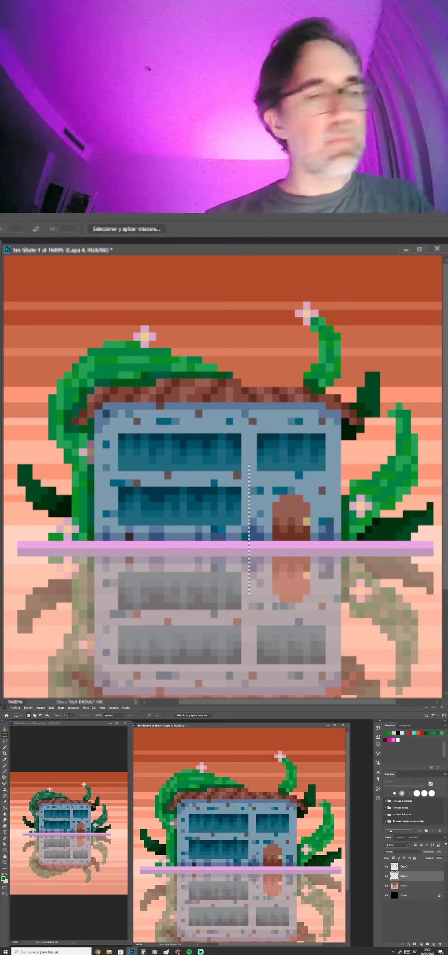
{"action": "left_click", "coordinate": [259, 896]}
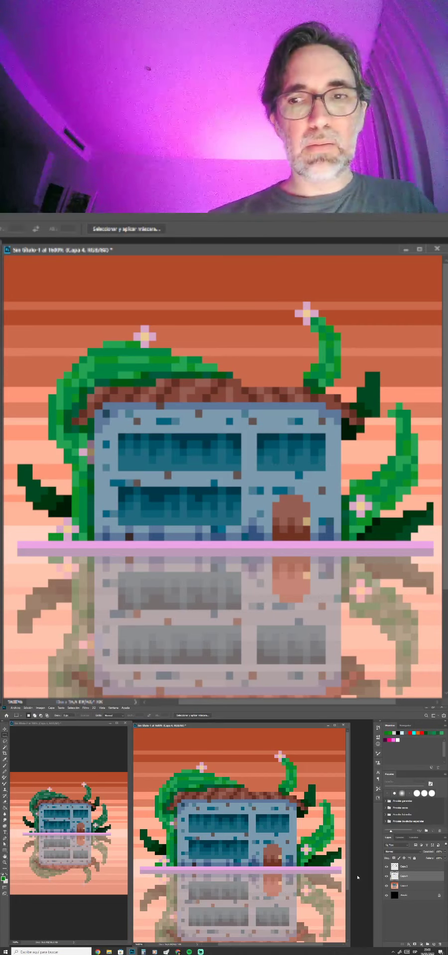
Try the Lighten blend mode on the copied roof layer and compare the image with that layer hidden and shown.
{"action": "left_click", "coordinate": [395, 852]}
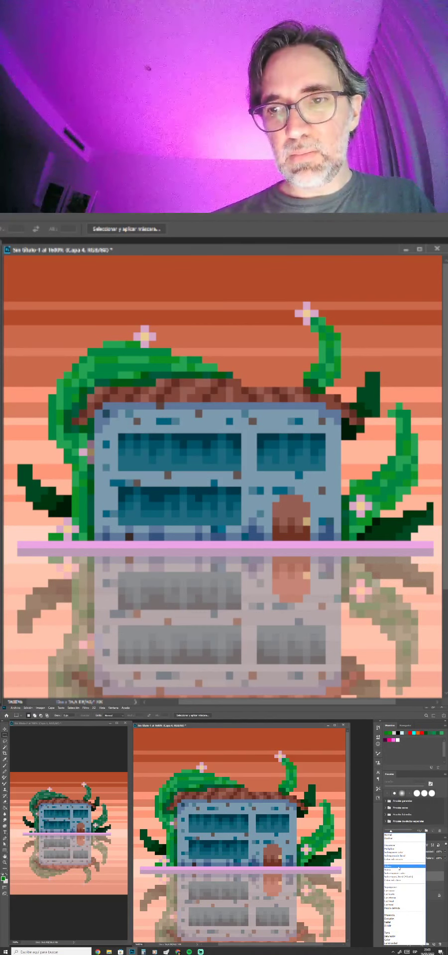
{"action": "left_click", "coordinate": [399, 867]}
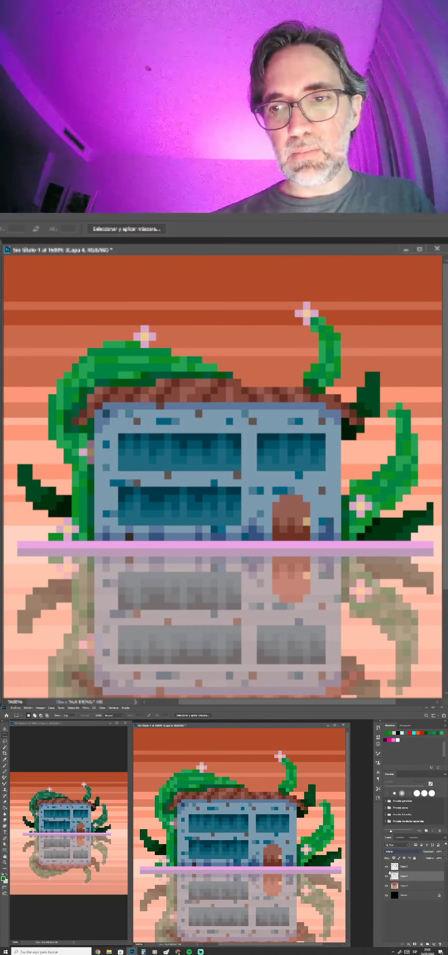
{"action": "left_click", "coordinate": [386, 877]}
{"action": "left_click", "coordinate": [387, 876]}
{"action": "left_click", "coordinate": [387, 876]}
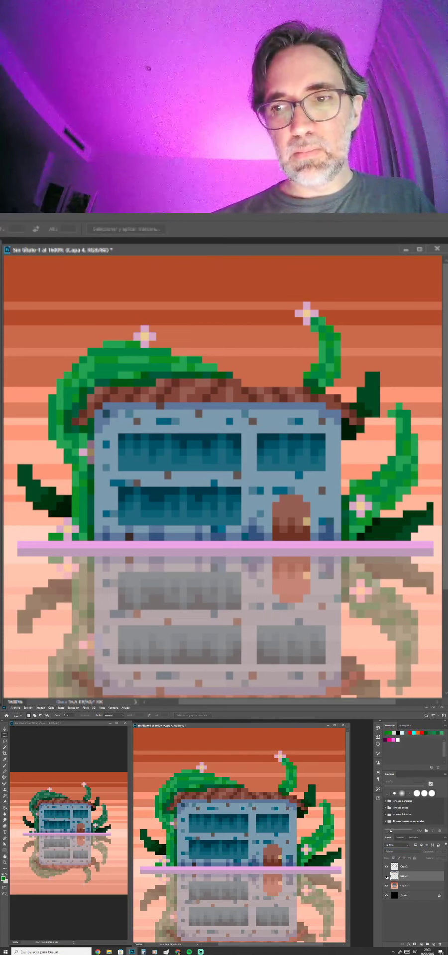
{"action": "left_click", "coordinate": [387, 876]}
{"action": "left_click", "coordinate": [399, 845]}
{"action": "left_click", "coordinate": [410, 843]}
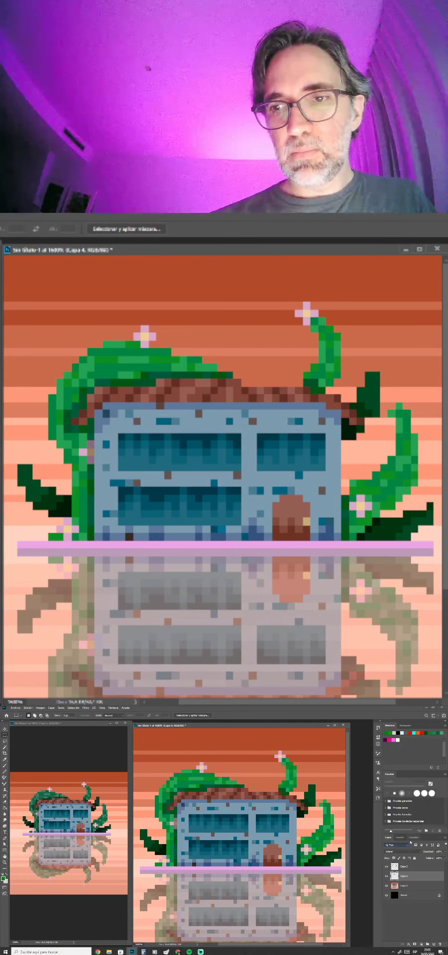
Set the copied roof layer to the Screen blend mode, lower its opacity, and compare the roof with and without it.
{"action": "left_click", "coordinate": [408, 852]}
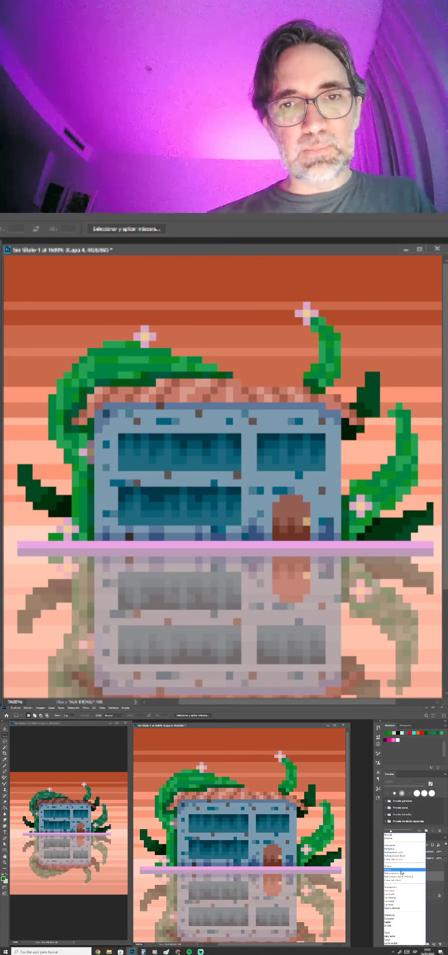
{"action": "left_click", "coordinate": [401, 871]}
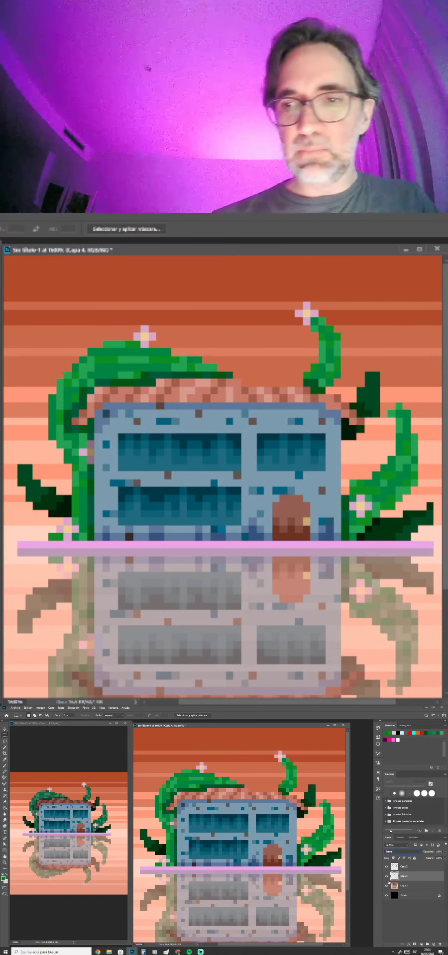
{"action": "left_click", "coordinate": [387, 877]}
{"action": "left_click", "coordinate": [387, 877]}
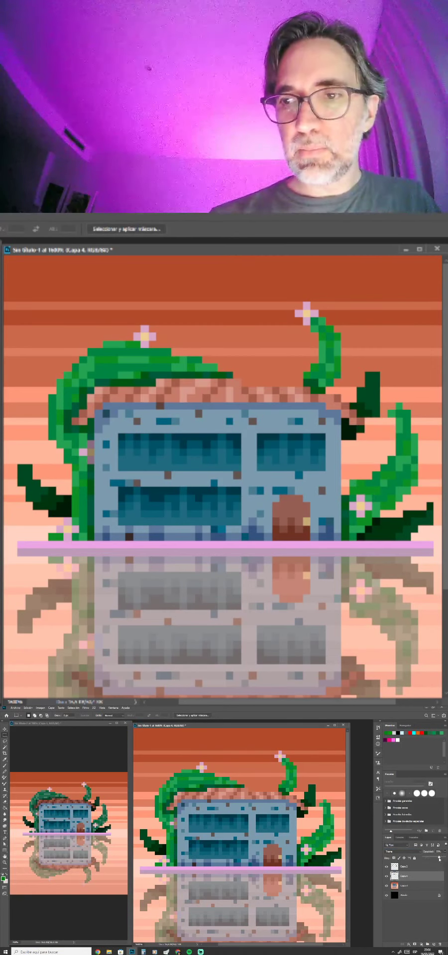
{"action": "left_click_drag", "start_coordinate": [432, 860], "coordinate": [432, 859]}
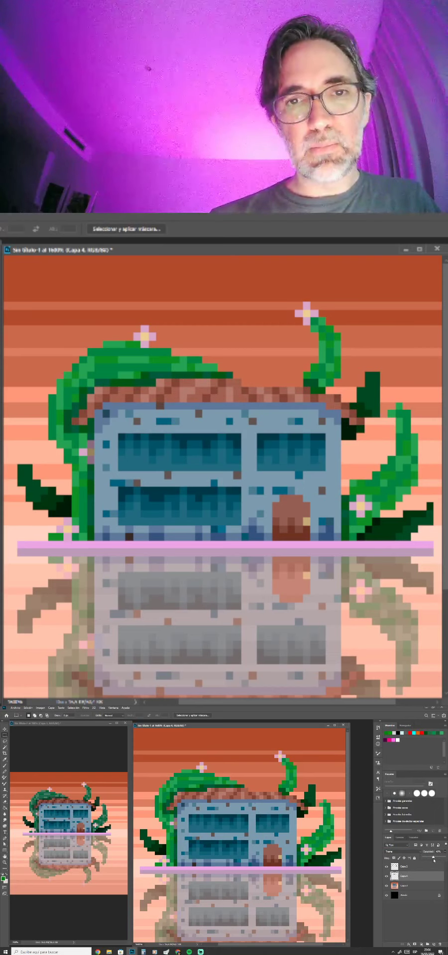
{"action": "left_click", "coordinate": [386, 878]}
{"action": "left_click", "coordinate": [387, 877]}
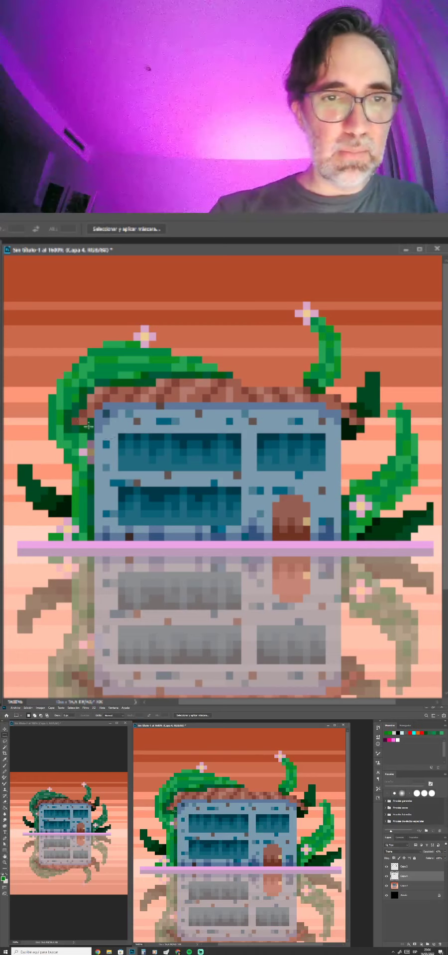
Trim the lightened roof layer so only the roof's upper edge stays highlighted, then compare the image with and without it.
{"action": "left_click_drag", "start_coordinate": [93, 431], "coordinate": [380, 395]}
{"action": "key", "text": "Delete"}
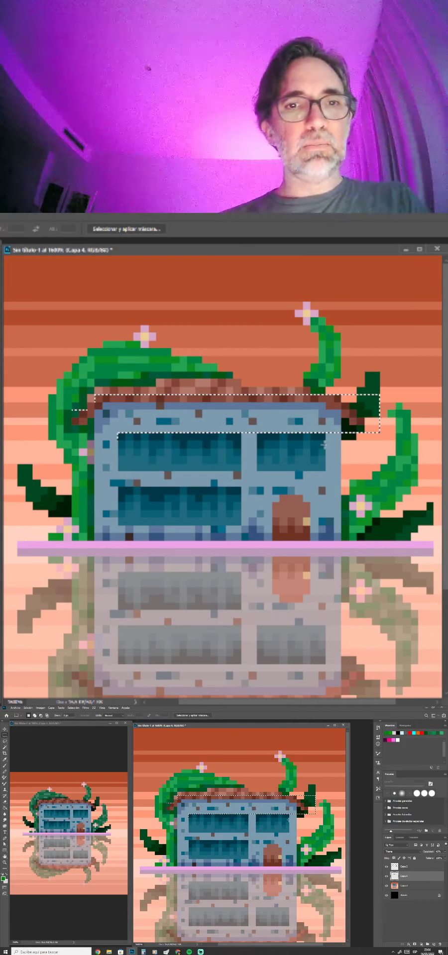
{"action": "left_click_drag", "start_coordinate": [157, 383], "coordinate": [241, 407]}
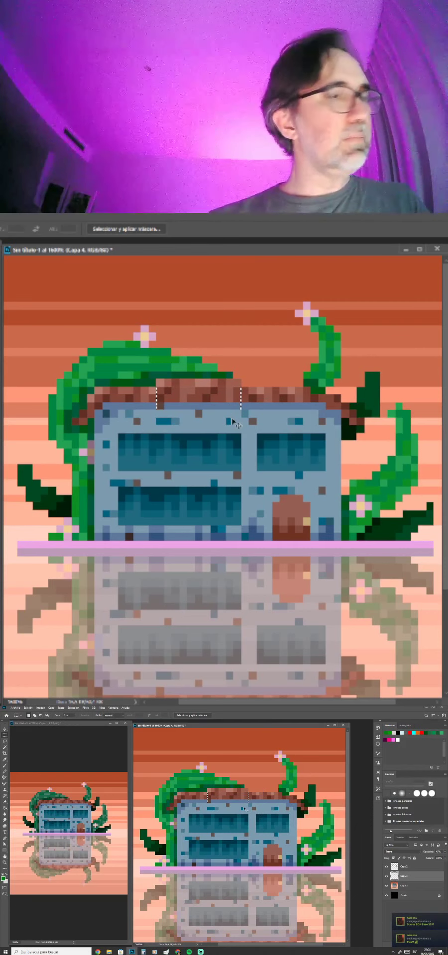
{"action": "key", "text": "ctrl+minus"}
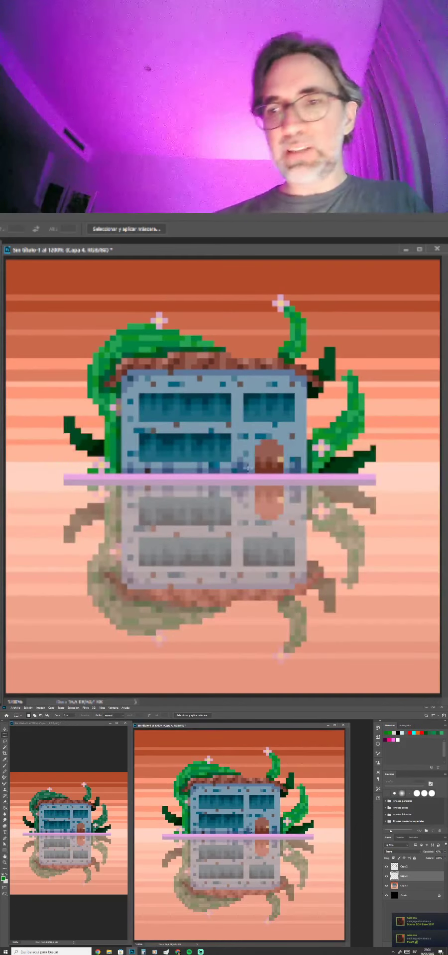
{"action": "left_click", "coordinate": [386, 876]}
{"action": "left_click", "coordinate": [387, 877]}
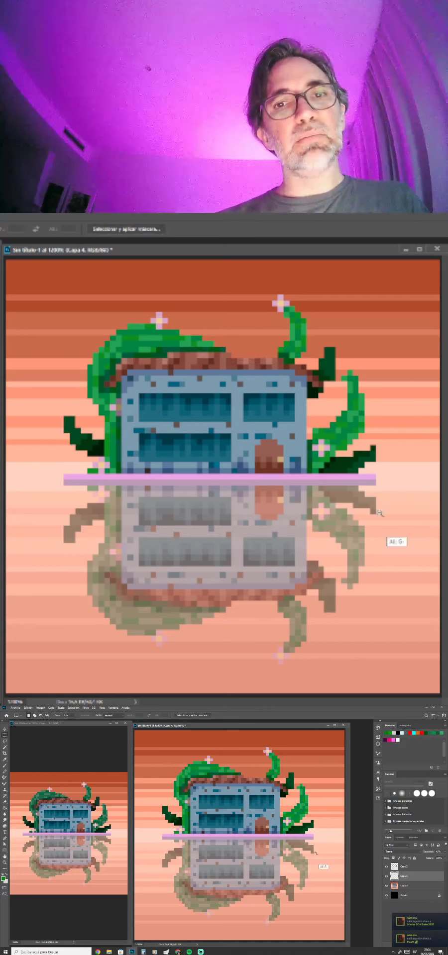
{"action": "key", "text": "ctrl+minus"}
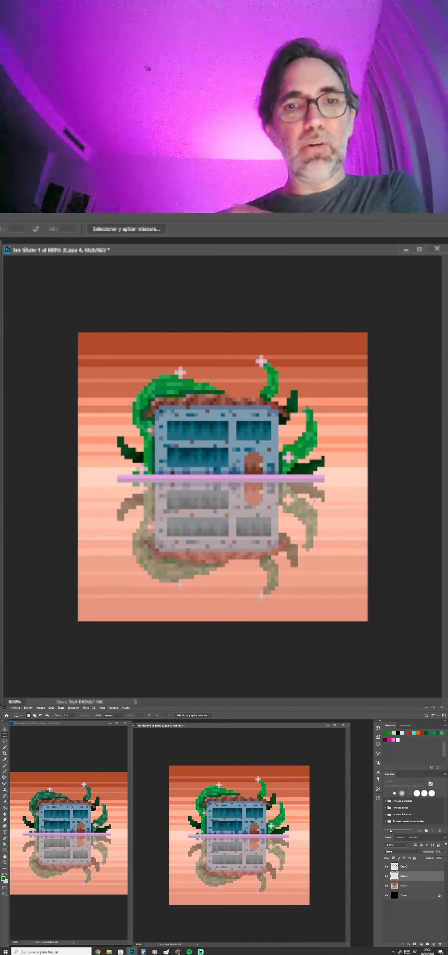
Duplicate the base artwork layer and merge the roof highlight layer into the duplicate.
{"action": "left_click", "coordinate": [240, 816], "text": "ctrl"}
{"action": "left_click", "coordinate": [238, 815], "text": "ctrl"}
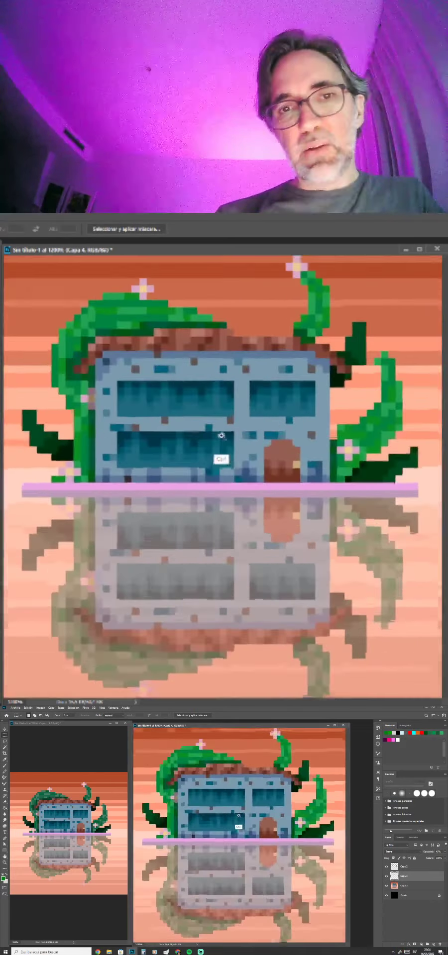
{"action": "key", "text": "b"}
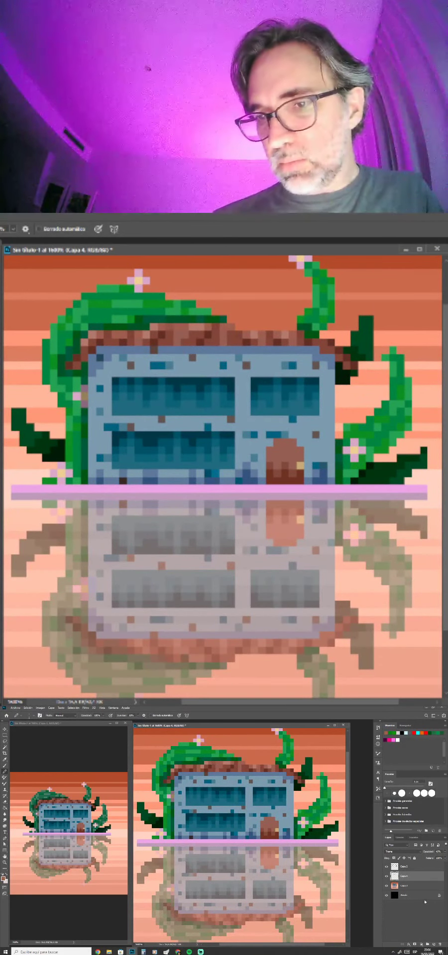
{"action": "right_click", "coordinate": [411, 885]}
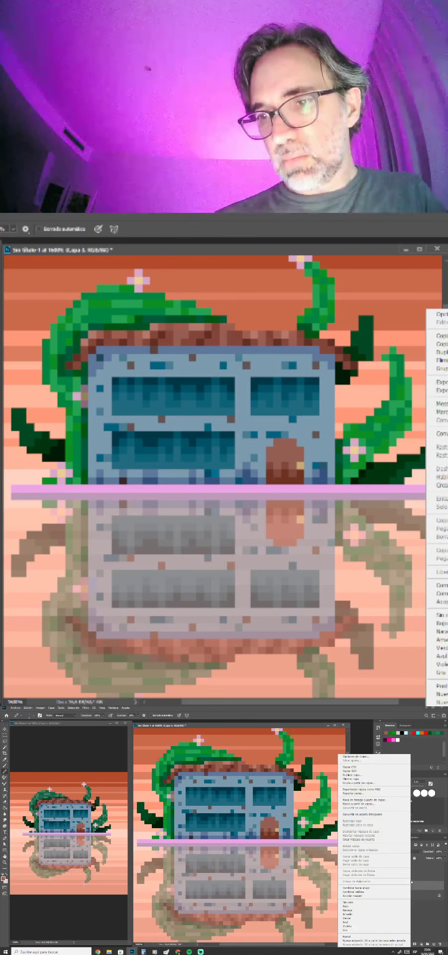
{"action": "left_click", "coordinate": [371, 776]}
{"action": "key", "text": "Return"}
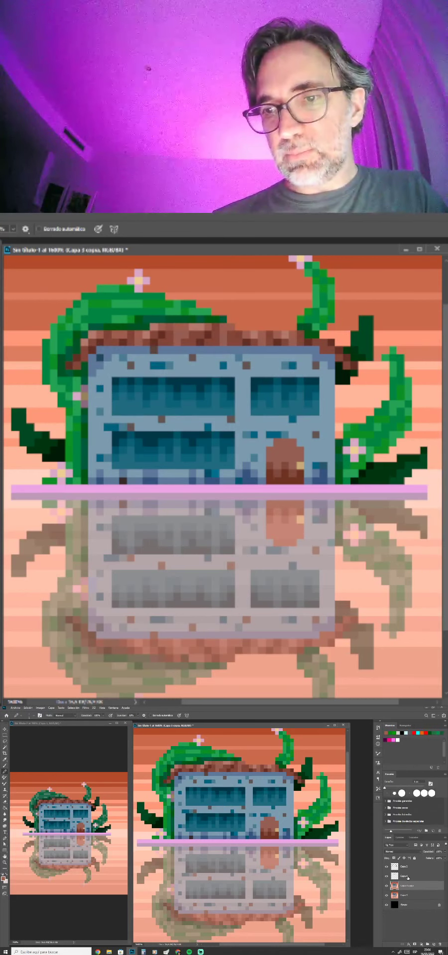
{"action": "key", "text": "ctrl+e"}
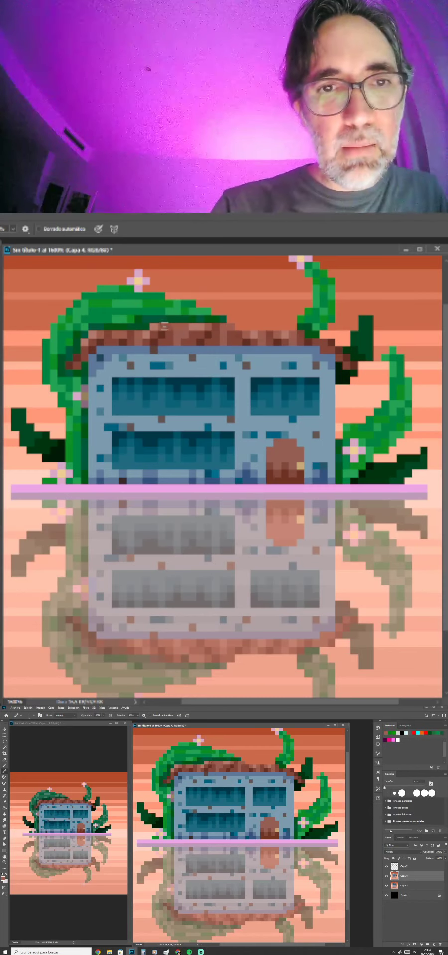
Pencil lighter pixels sampled from the roof along its upper edge to form a continuous highlight, then hide the layer for comparison.
{"action": "left_click", "coordinate": [209, 320], "text": "alt"}
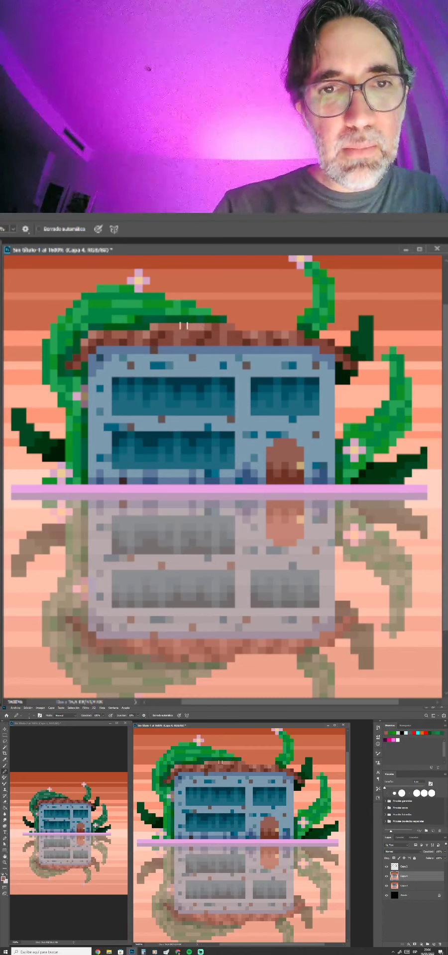
{"action": "left_click", "coordinate": [164, 328], "text": "alt"}
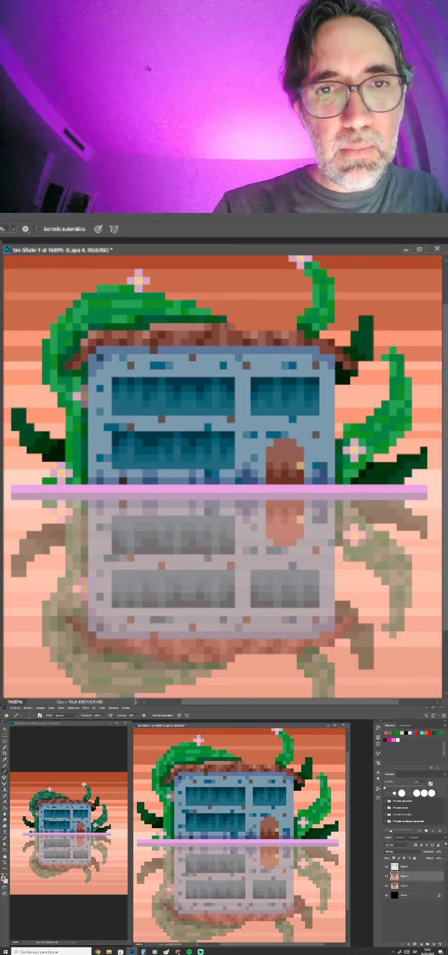
{"action": "left_click", "coordinate": [208, 326], "text": "alt"}
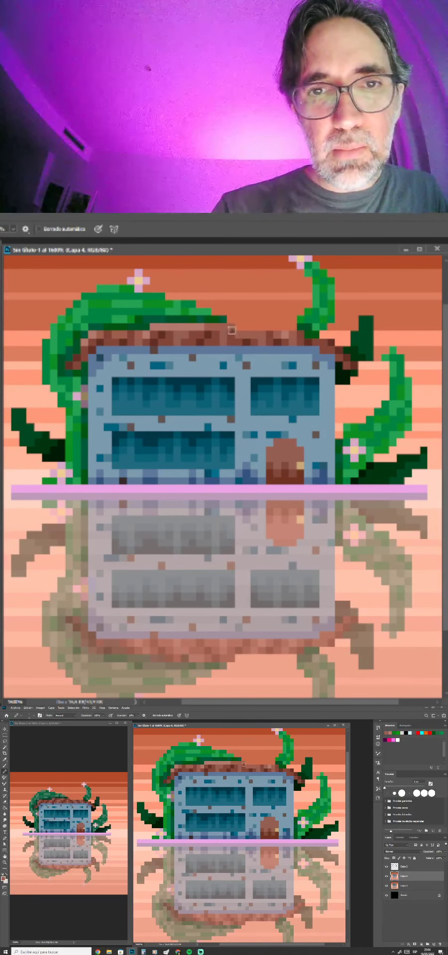
{"action": "left_click", "coordinate": [269, 333], "text": "alt"}
{"action": "left_click", "coordinate": [295, 335], "text": "alt"}
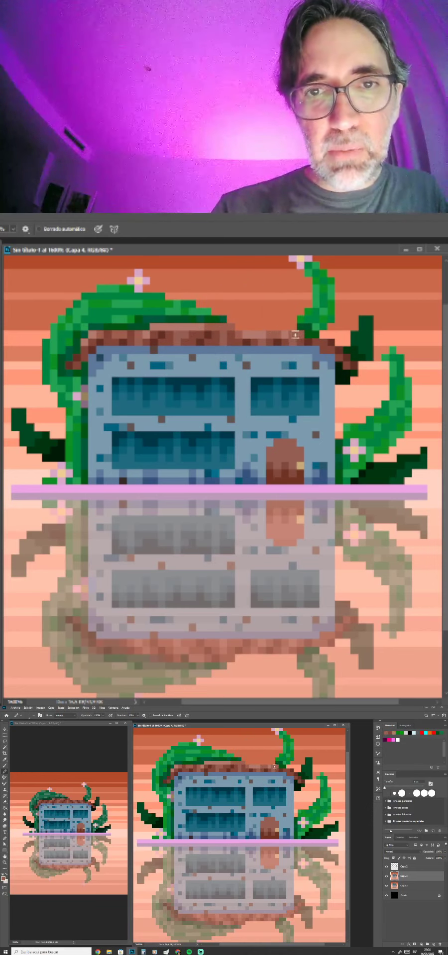
{"action": "left_click", "coordinate": [127, 338], "text": "alt"}
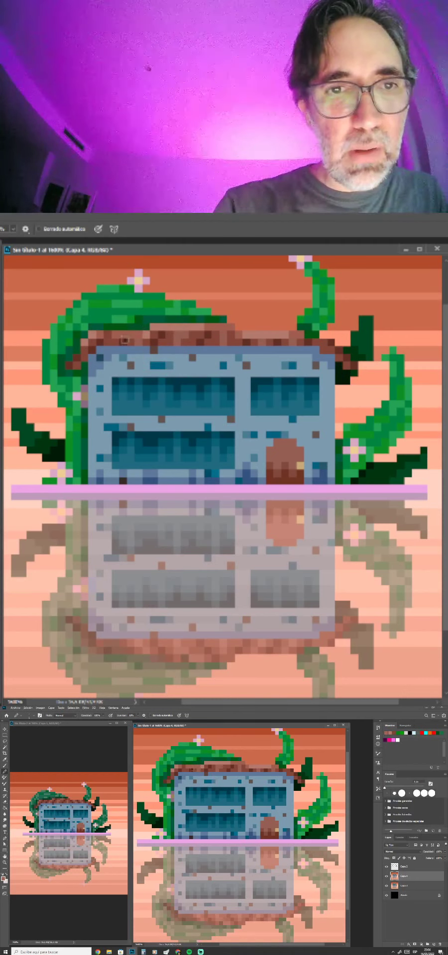
{"action": "left_click", "coordinate": [150, 339], "text": "alt"}
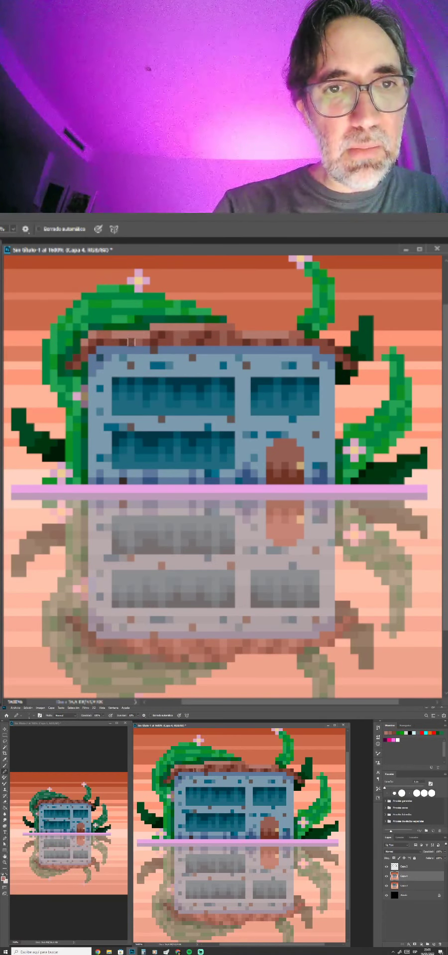
{"action": "left_click", "coordinate": [115, 333], "text": "alt"}
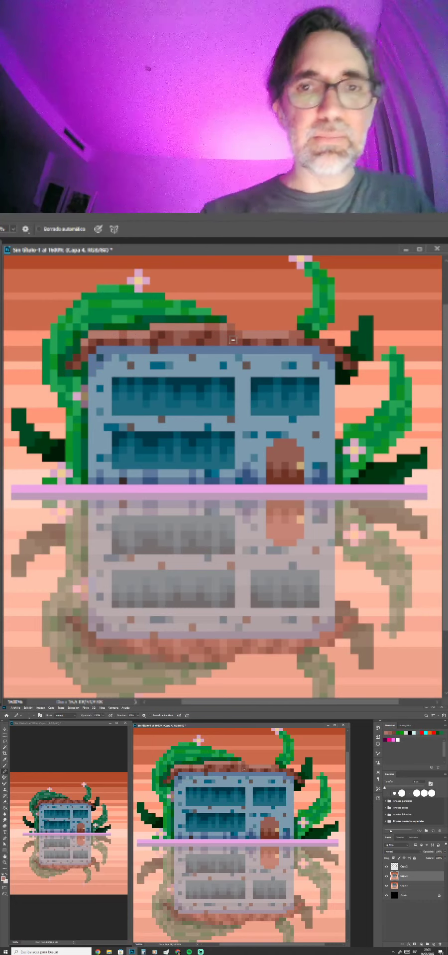
{"action": "left_click", "coordinate": [387, 877]}
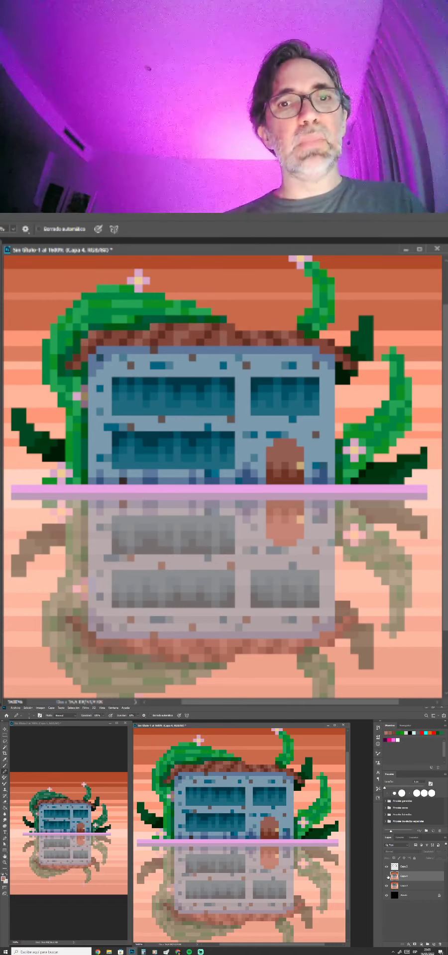
Toggle the roof highlight and vine layers off and on to compare the corrected building with the original.
{"action": "left_click", "coordinate": [387, 877]}
{"action": "left_click", "coordinate": [387, 877]}
{"action": "left_click", "coordinate": [387, 877]}
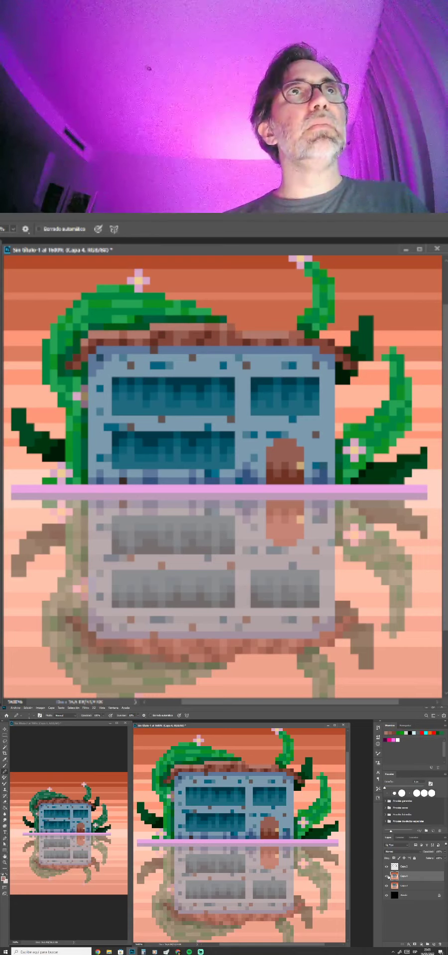
{"action": "left_click", "coordinate": [386, 877]}
{"action": "left_click", "coordinate": [386, 877]}
{"action": "left_click", "coordinate": [386, 877]}
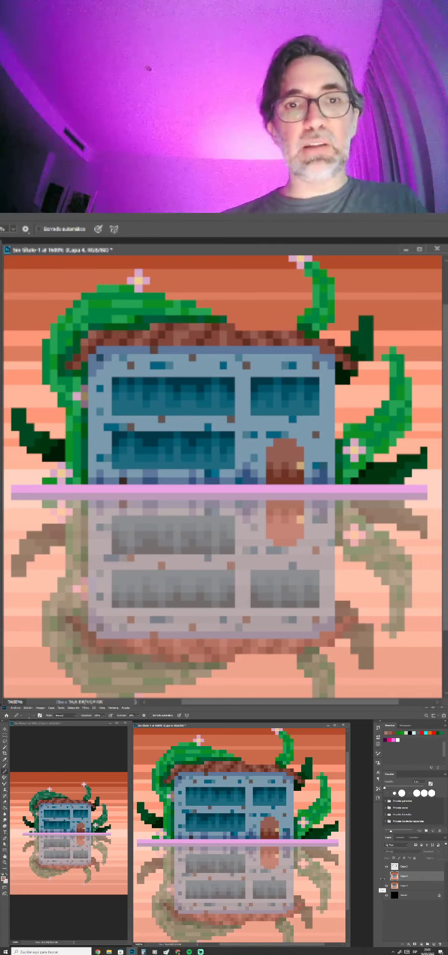
{"action": "left_click", "coordinate": [386, 876]}
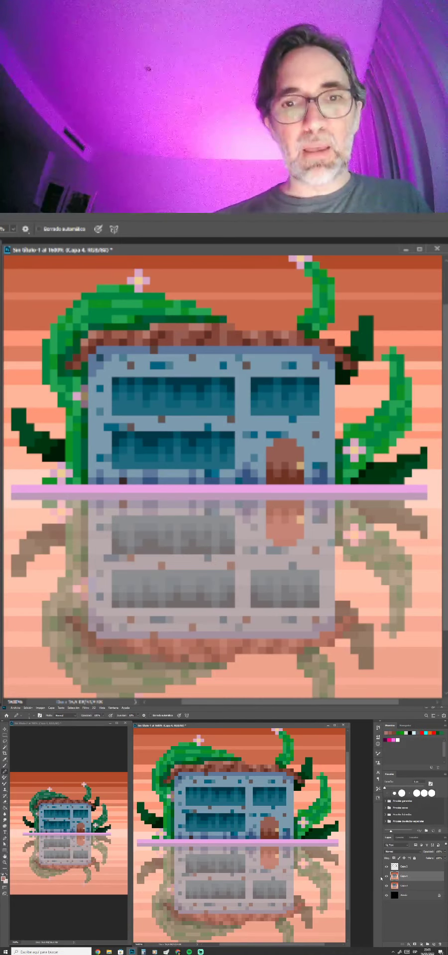
{"action": "scroll", "coordinate": [223, 484], "scroll_direction": "down", "scroll_amount": 1}
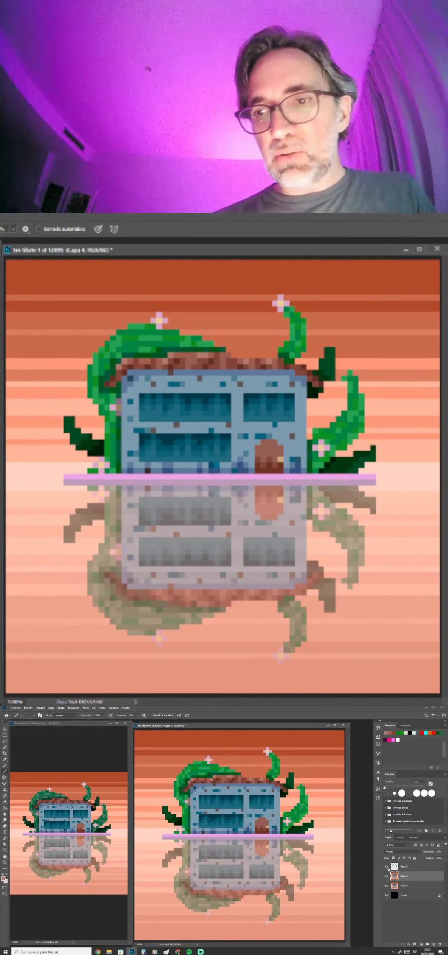
{"action": "left_click", "coordinate": [387, 867]}
{"action": "left_click", "coordinate": [387, 867]}
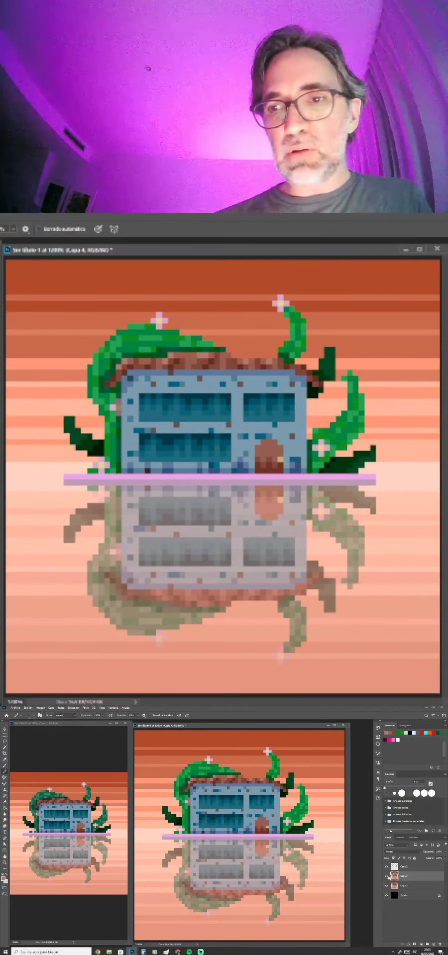
{"action": "left_click", "coordinate": [388, 877]}
{"action": "left_click", "coordinate": [388, 877]}
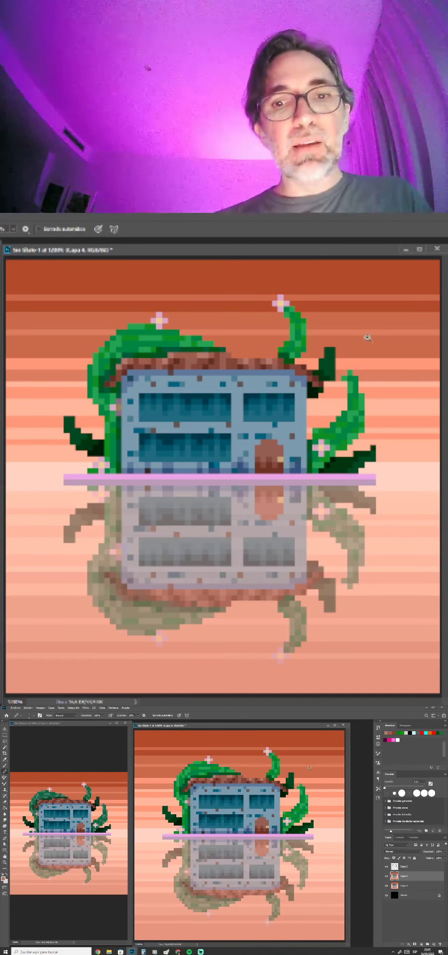
Merge the roof highlight layer with the saturated vines layer above it.
{"action": "left_click", "coordinate": [268, 849]}
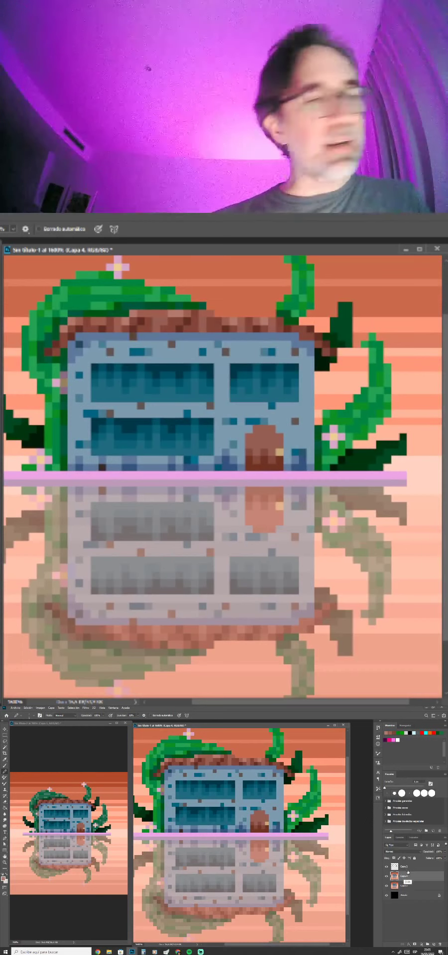
{"action": "left_click", "coordinate": [407, 870], "text": "shift"}
{"action": "key", "text": "ctrl+e"}
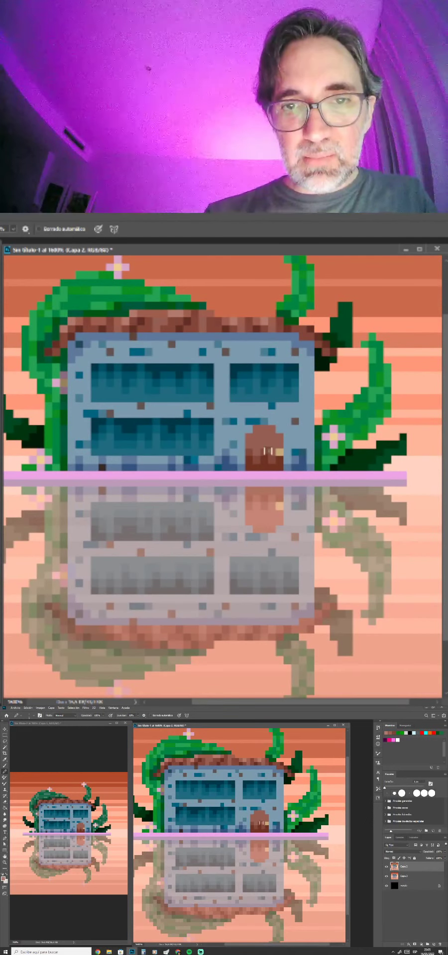
Pencil light ledges beneath the building's windows using a lighter tint of the sampled wall blue.
{"action": "left_click", "coordinate": [269, 446], "text": "alt"}
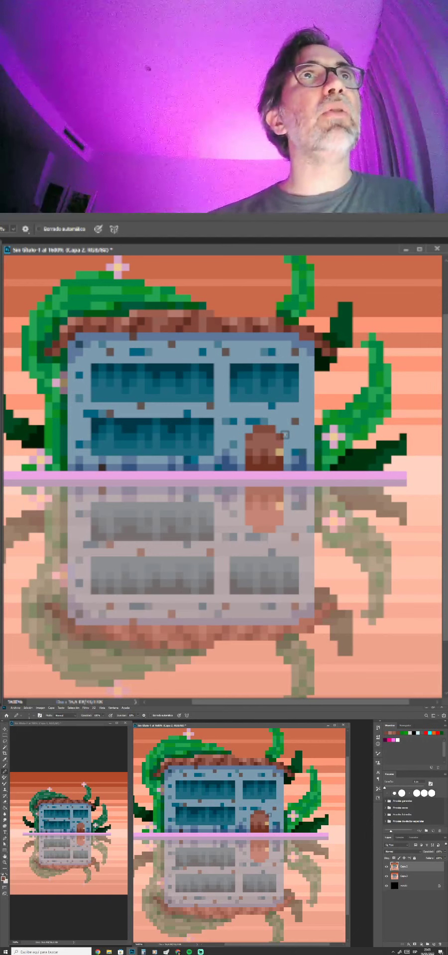
{"action": "left_click_drag", "start_coordinate": [143, 433], "coordinate": [159, 431]}
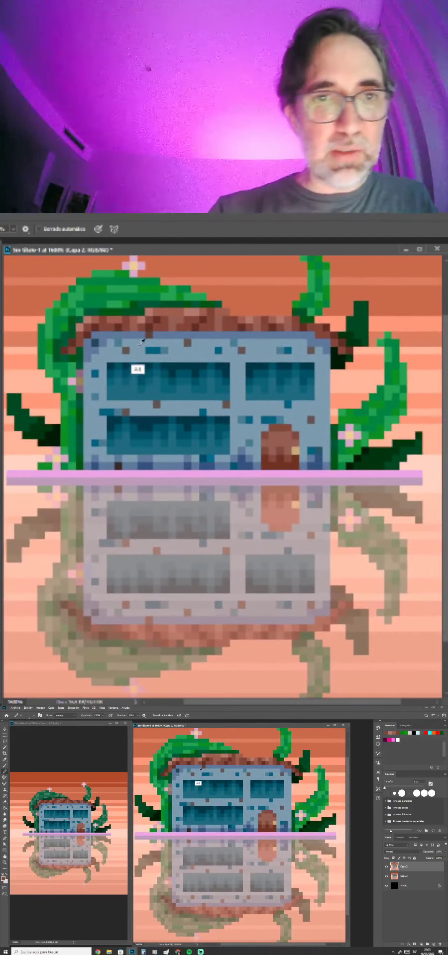
{"action": "left_click", "coordinate": [4, 878]}
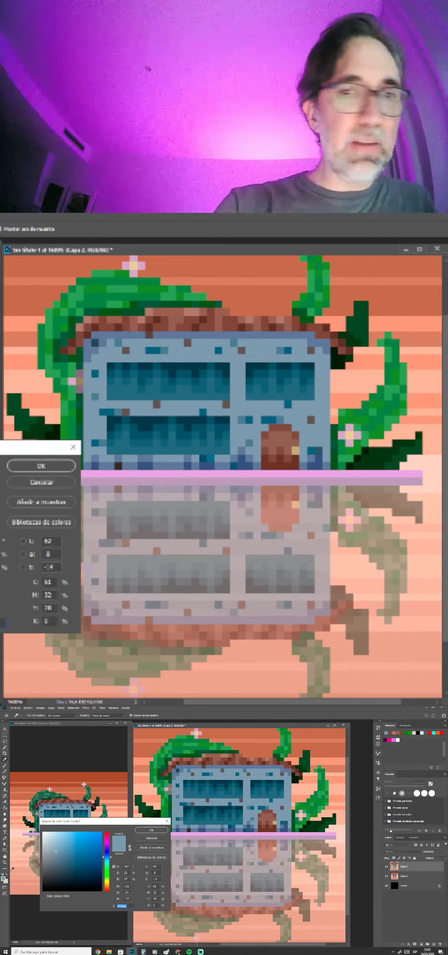
{"action": "left_click", "coordinate": [53, 846]}
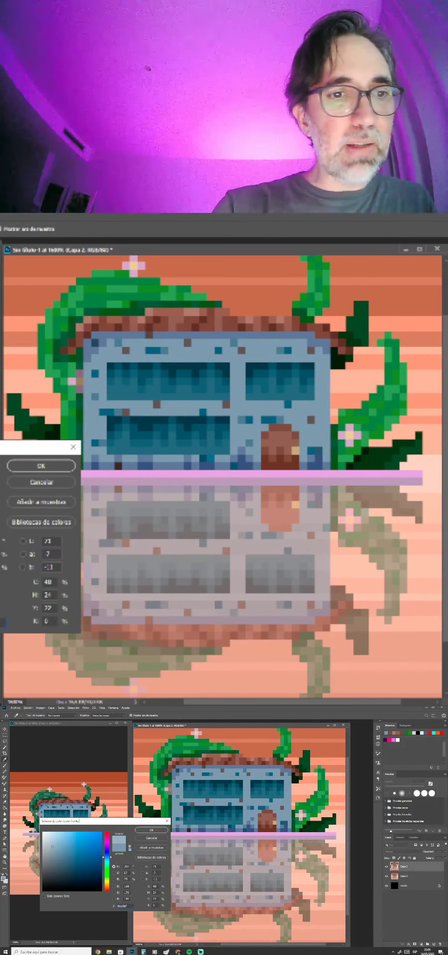
{"action": "left_click", "coordinate": [149, 830]}
{"action": "left_click_drag", "start_coordinate": [184, 801], "coordinate": [205, 802]}
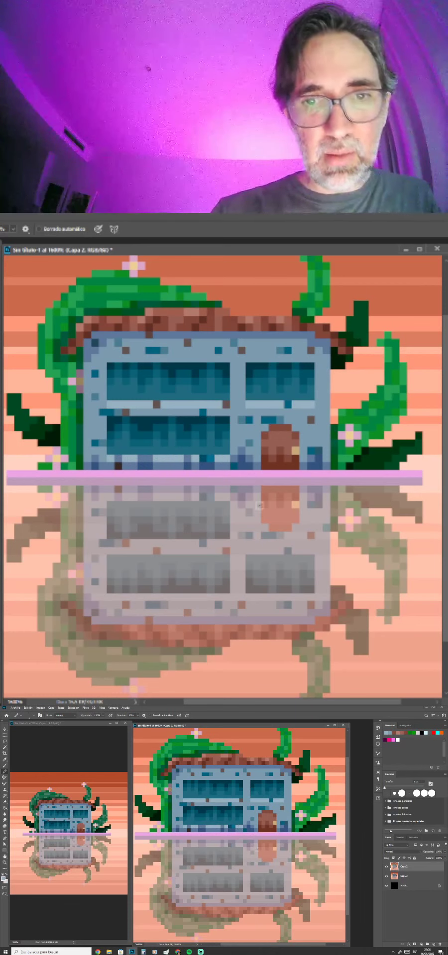
Compare the whole image with and without the merged corrections layer, leaving that layer hidden.
{"action": "scroll", "coordinate": [264, 506], "scroll_direction": "down", "scroll_amount": 2}
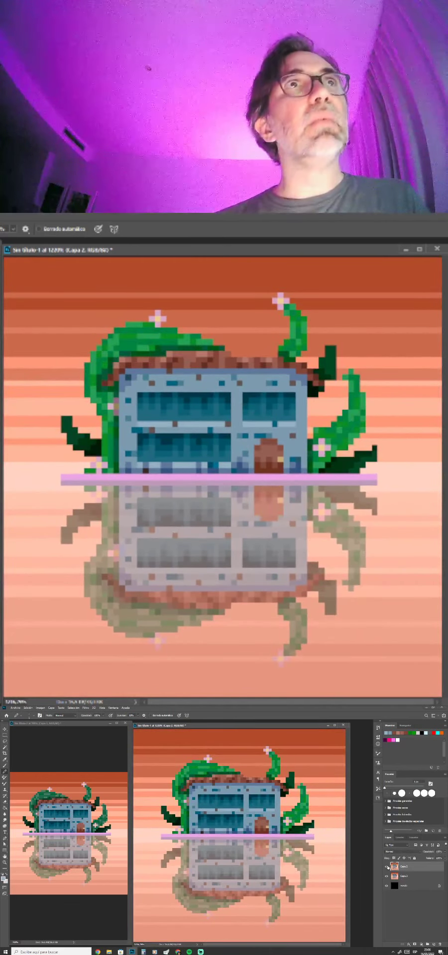
{"action": "left_click", "coordinate": [387, 867]}
{"action": "left_click", "coordinate": [387, 867]}
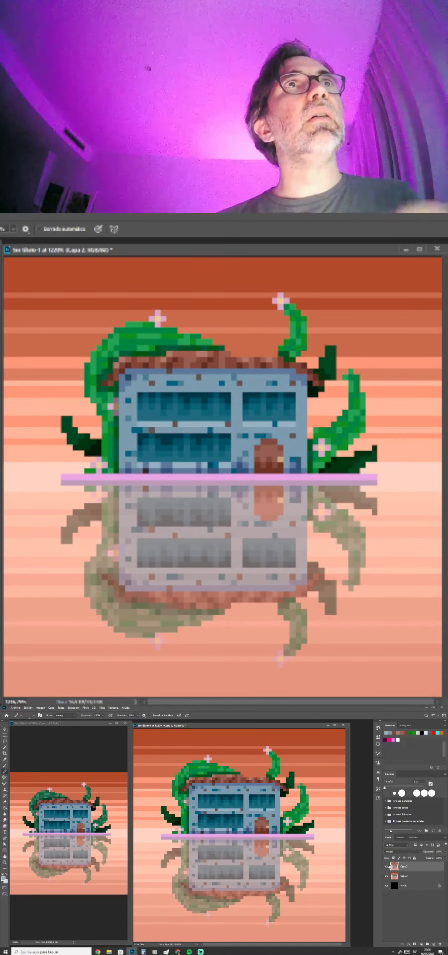
{"action": "left_click", "coordinate": [387, 866]}
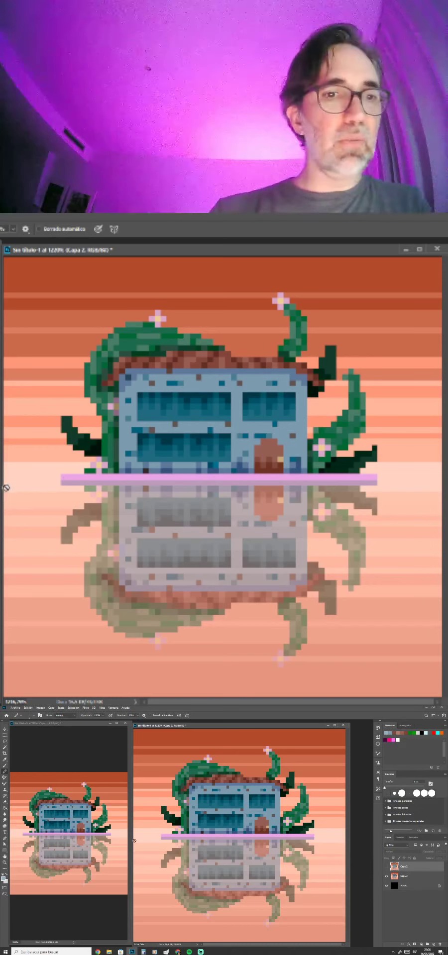
Arrange the corrected and original document windows side by side, with the corrected artwork zoomed out to 700%.
{"action": "left_click_drag", "start_coordinate": [3, 487], "coordinate": [208, 472]}
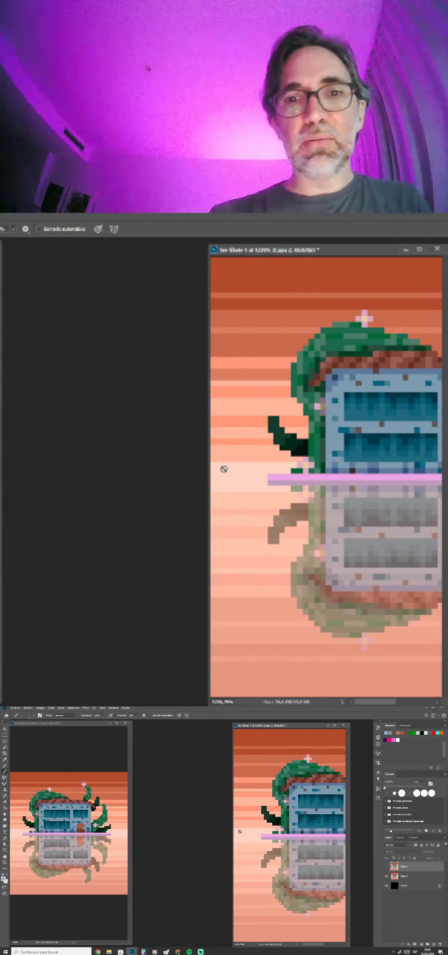
{"action": "left_click", "coordinate": [354, 461], "text": "ctrl+alt"}
{"action": "left_click_drag", "start_coordinate": [357, 462], "coordinate": [294, 463]}
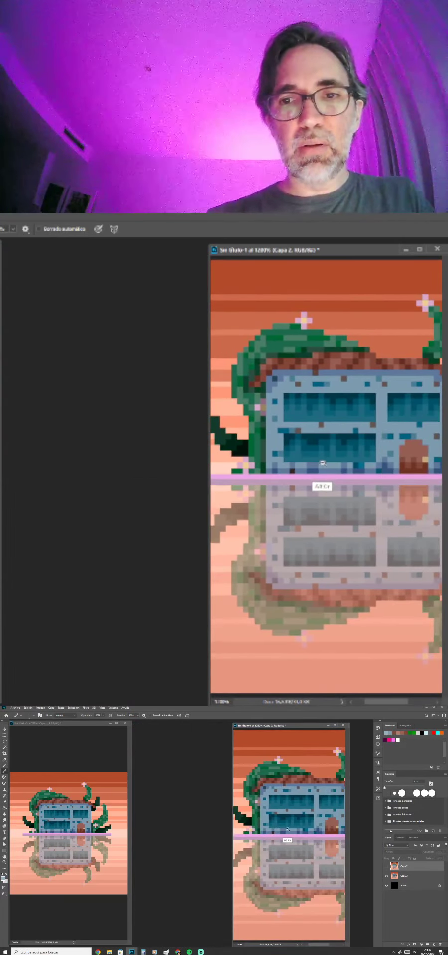
{"action": "left_click", "coordinate": [322, 462], "text": "ctrl+alt"}
{"action": "left_click_drag", "start_coordinate": [324, 463], "coordinate": [312, 471]}
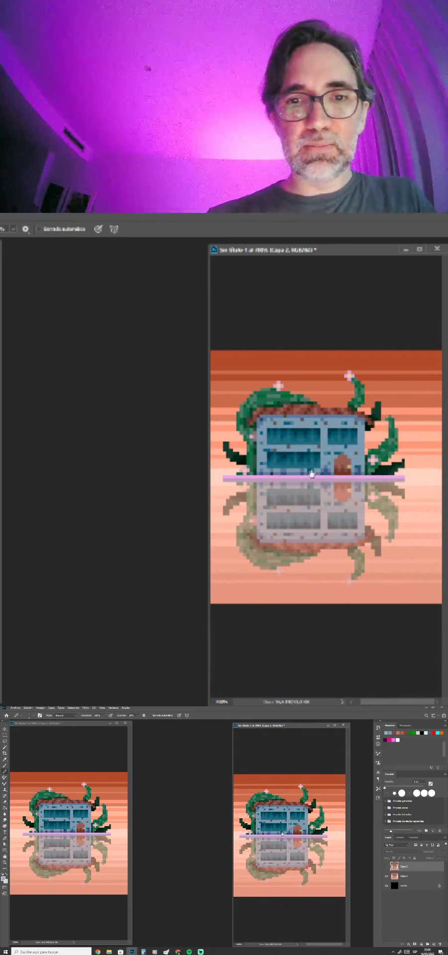
{"action": "left_click", "coordinate": [131, 848]}
{"action": "left_click_drag", "start_coordinate": [99, 722], "coordinate": [205, 727]}
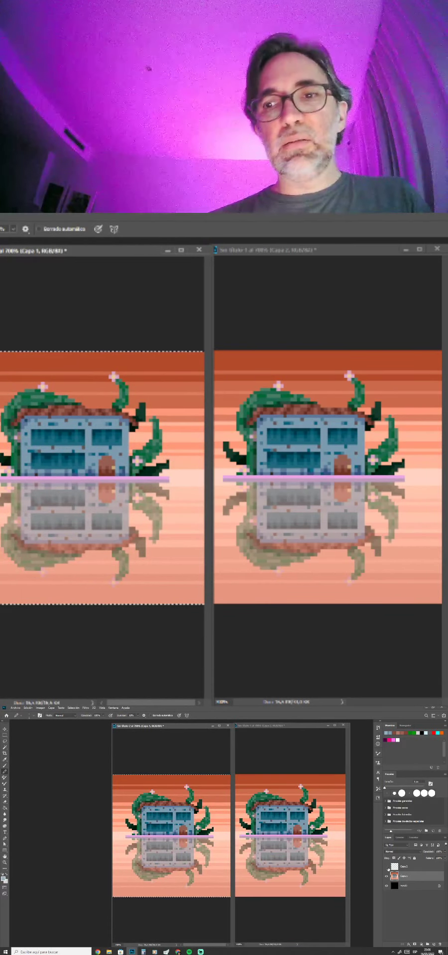
Show the corrections layer again and compare the corrected building with the original beside it.
{"action": "left_click", "coordinate": [343, 878]}
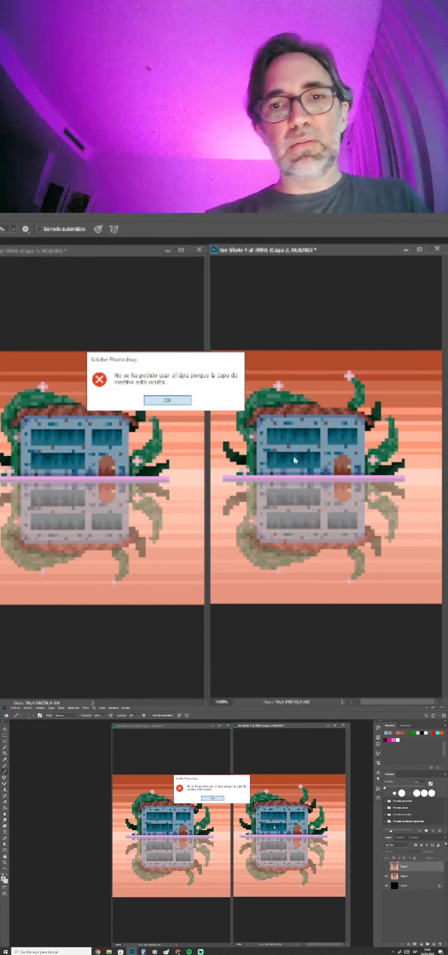
{"action": "key", "text": "Return"}
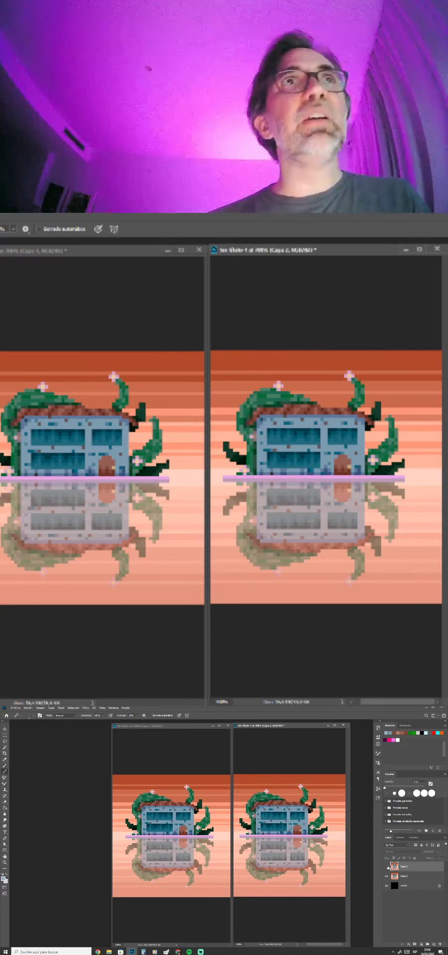
{"action": "left_click", "coordinate": [387, 867]}
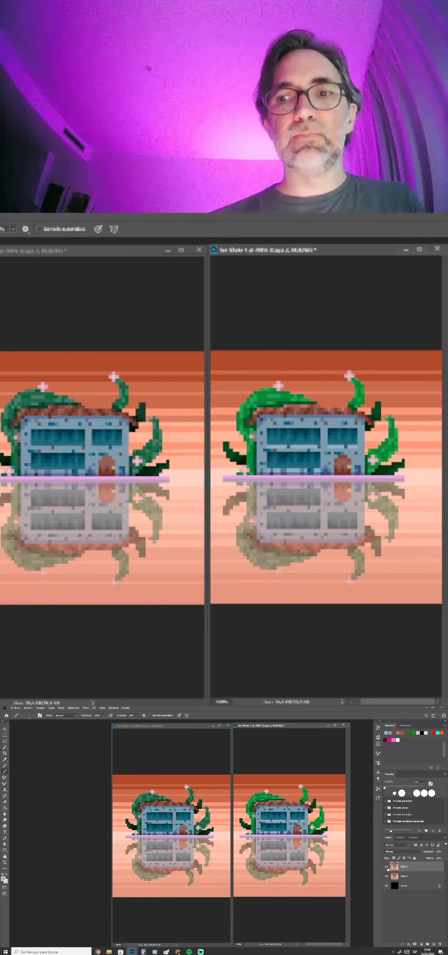
{"action": "left_click", "coordinate": [386, 866]}
{"action": "left_click", "coordinate": [387, 867]}
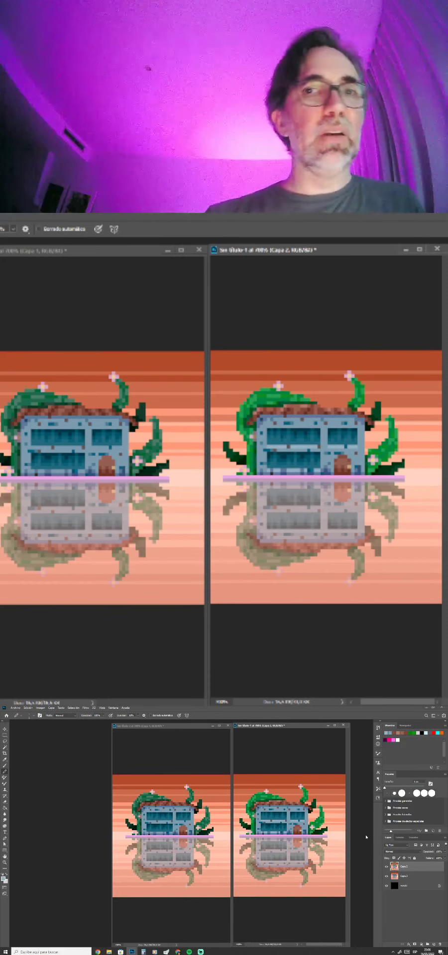
Save the corrected document as a layered Photoshop file on another drive with maximum compatibility enabled.
{"action": "key", "text": "ctrl+s"}
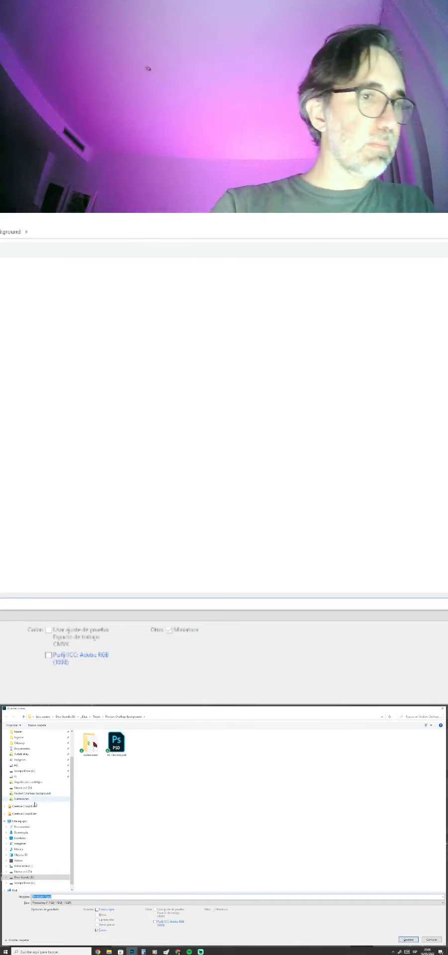
{"action": "left_click", "coordinate": [22, 871]}
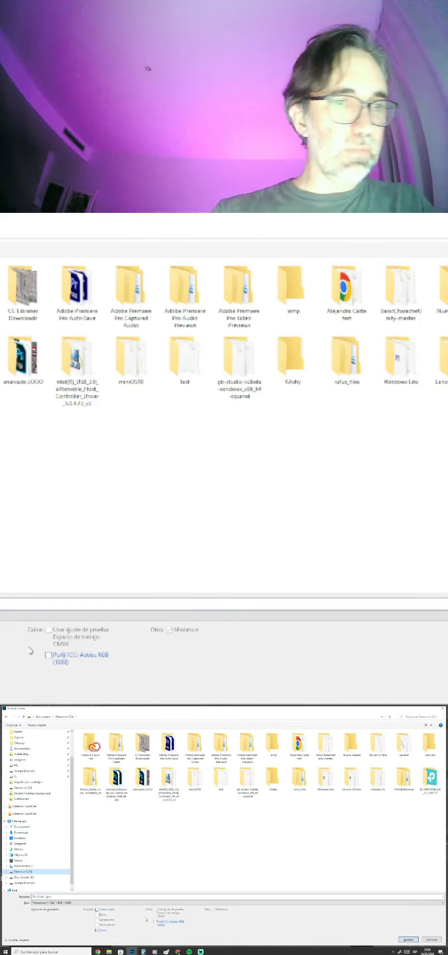
{"action": "left_click", "coordinate": [408, 939]}
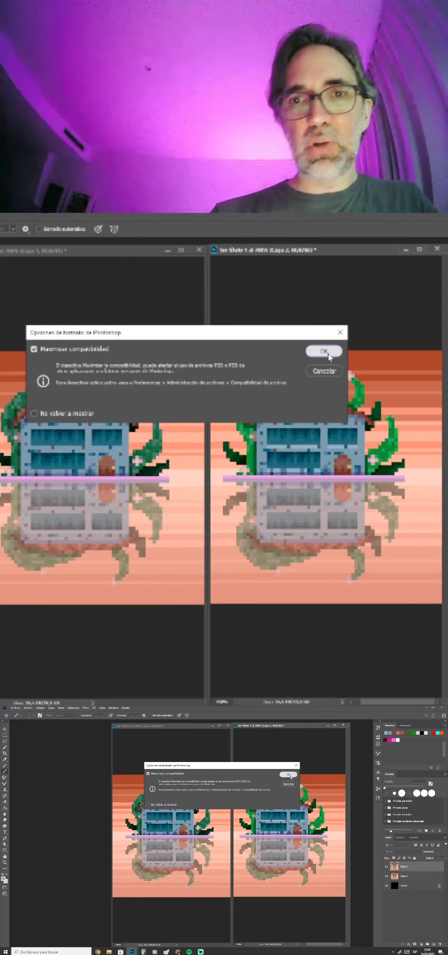
{"action": "left_click", "coordinate": [324, 351]}
Close the original artwork document and the saved corrected document.
{"action": "left_click", "coordinate": [199, 250]}
{"action": "left_click", "coordinate": [207, 402]}
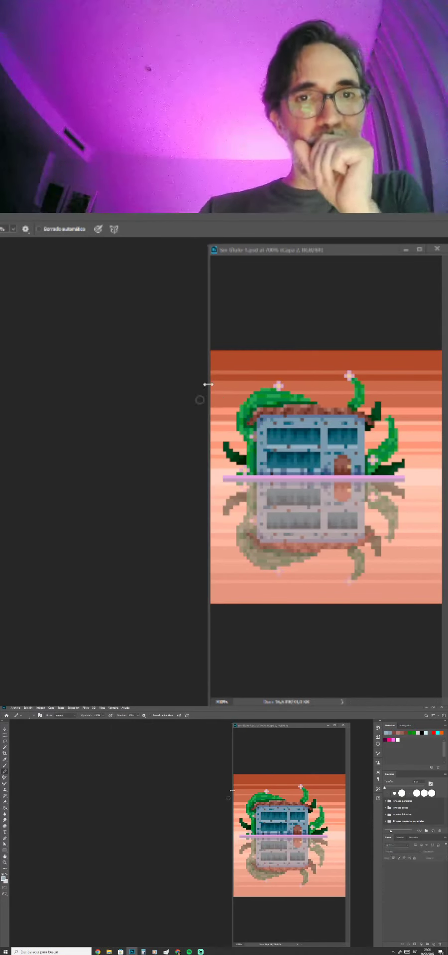
{"action": "left_click", "coordinate": [436, 249]}
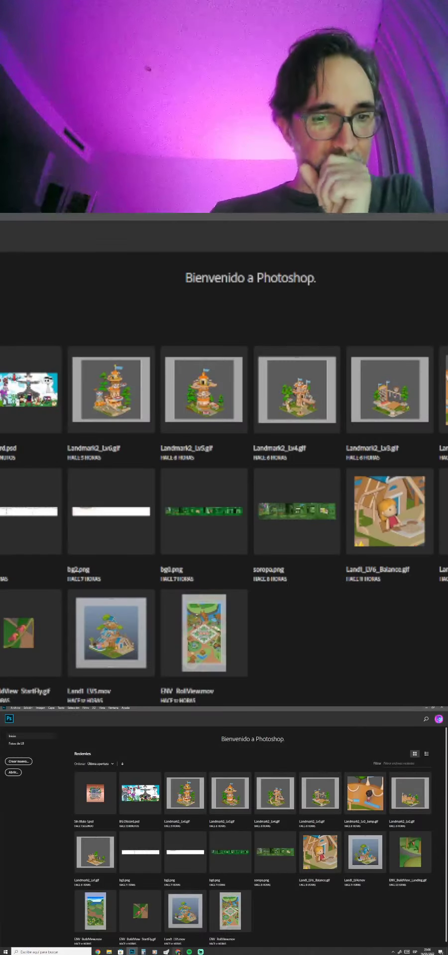
Switch to Discord in the browser and look through the pixel-art channel for the submission following the building.
{"action": "left_click", "coordinate": [166, 937]}
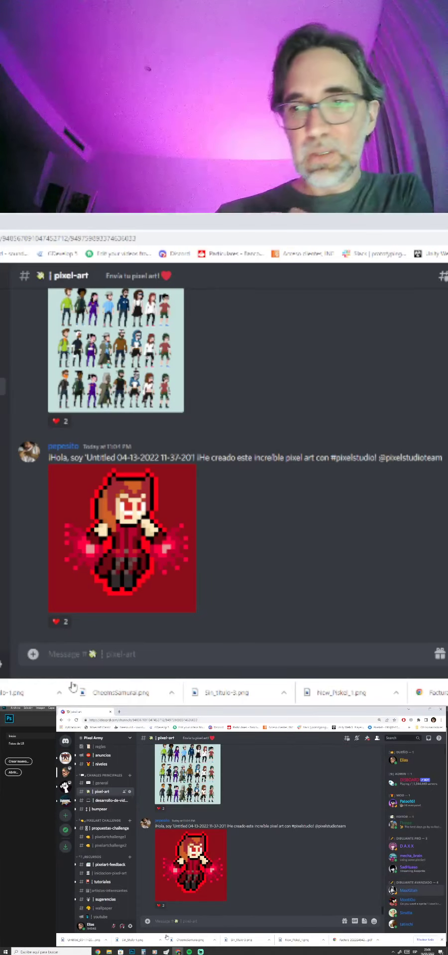
{"action": "scroll", "coordinate": [259, 830], "scroll_direction": "up", "scroll_amount": 15}
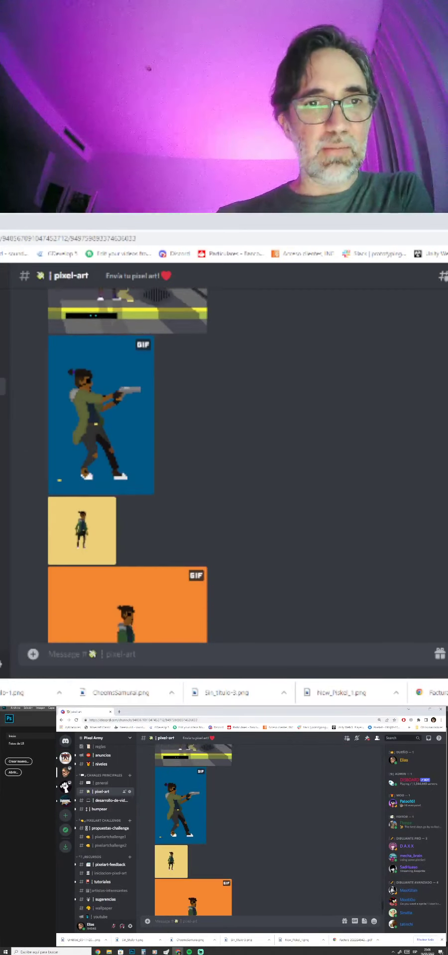
{"action": "scroll", "coordinate": [259, 830], "scroll_direction": "down", "scroll_amount": 7}
{"action": "scroll", "coordinate": [259, 829], "scroll_direction": "down", "scroll_amount": 10}
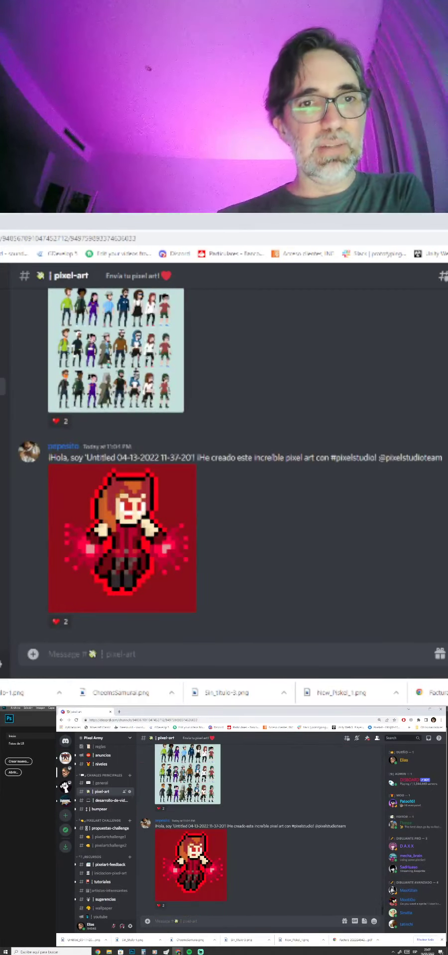
{"action": "scroll", "coordinate": [259, 831], "scroll_direction": "up", "scroll_amount": 15}
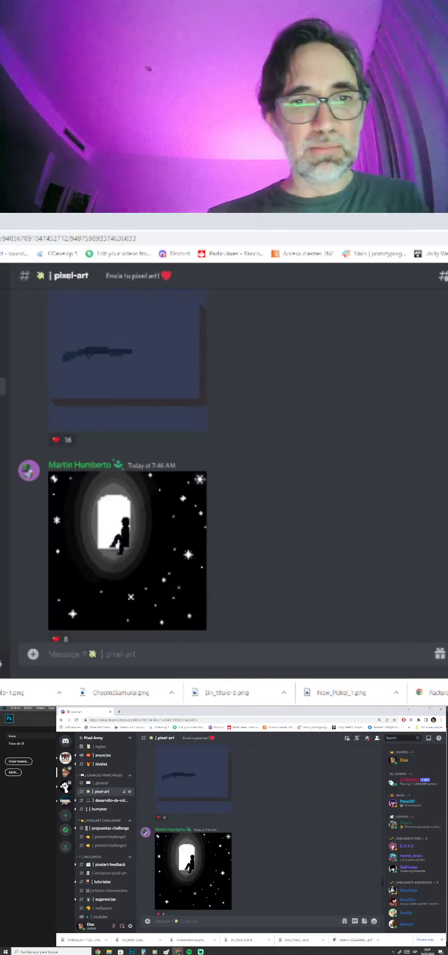
{"action": "scroll", "coordinate": [189, 836], "scroll_direction": "down", "scroll_amount": 15}
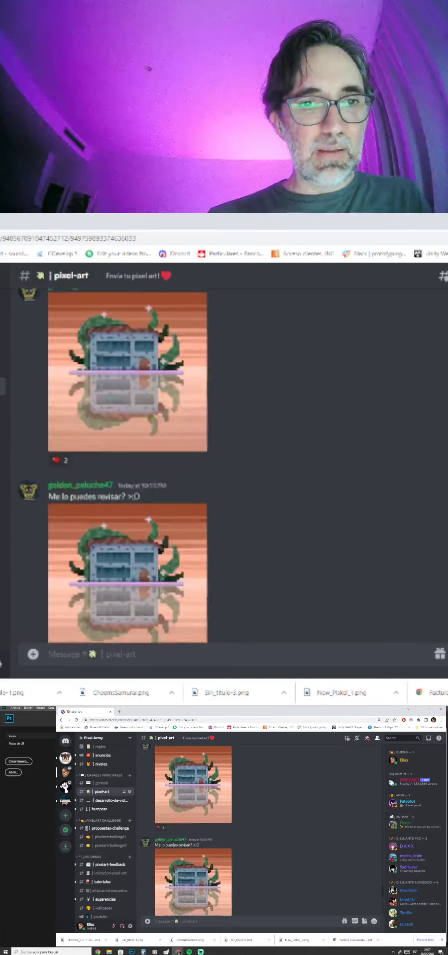
{"action": "scroll", "coordinate": [189, 836], "scroll_direction": "down", "scroll_amount": 3}
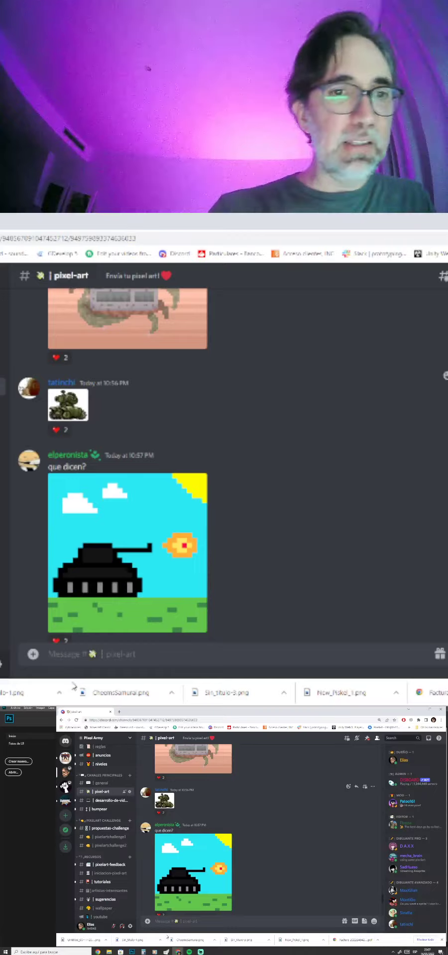
Open the green tank submission at its original size in the browser and copy the image.
{"action": "left_click", "coordinate": [164, 800]}
{"action": "left_click", "coordinate": [246, 845]}
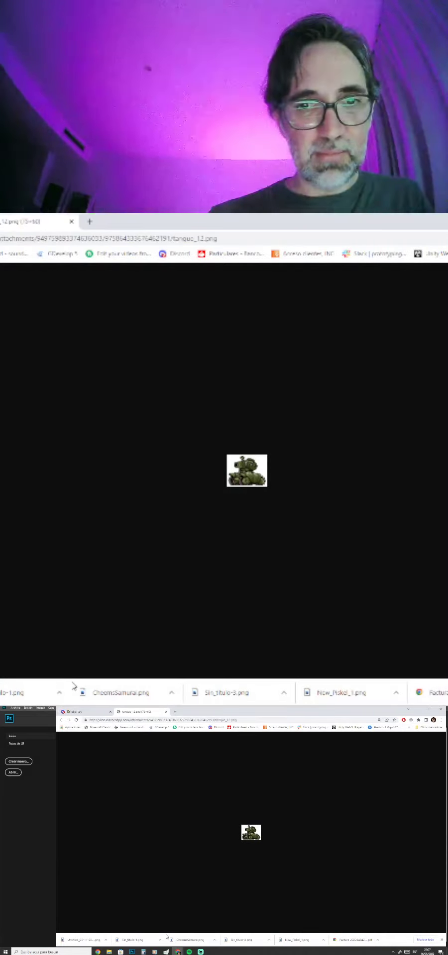
{"action": "right_click", "coordinate": [168, 937]}
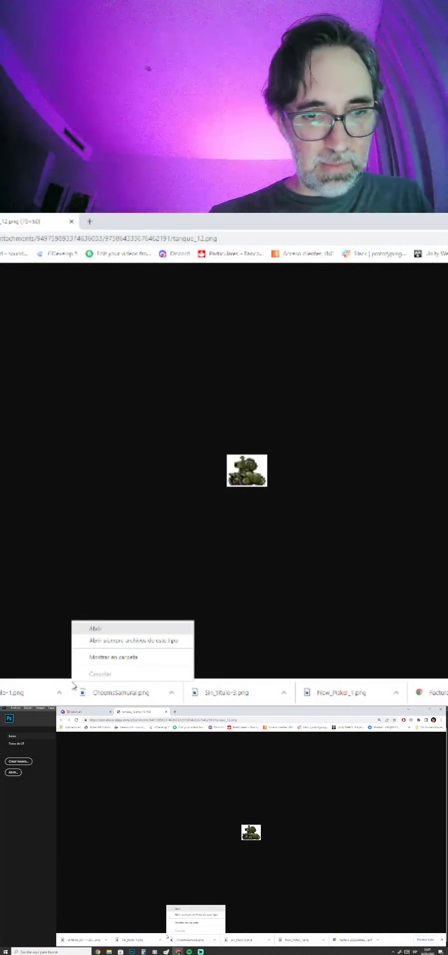
{"action": "left_click", "coordinate": [187, 843]}
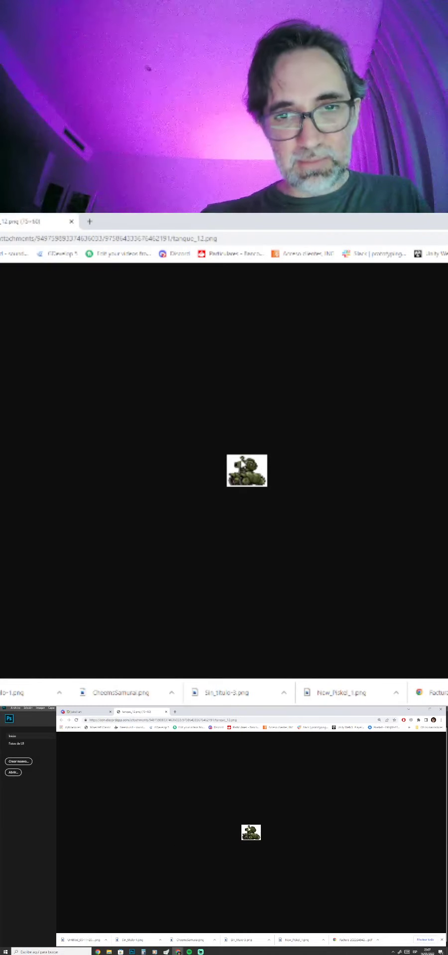
{"action": "right_click", "coordinate": [248, 828]}
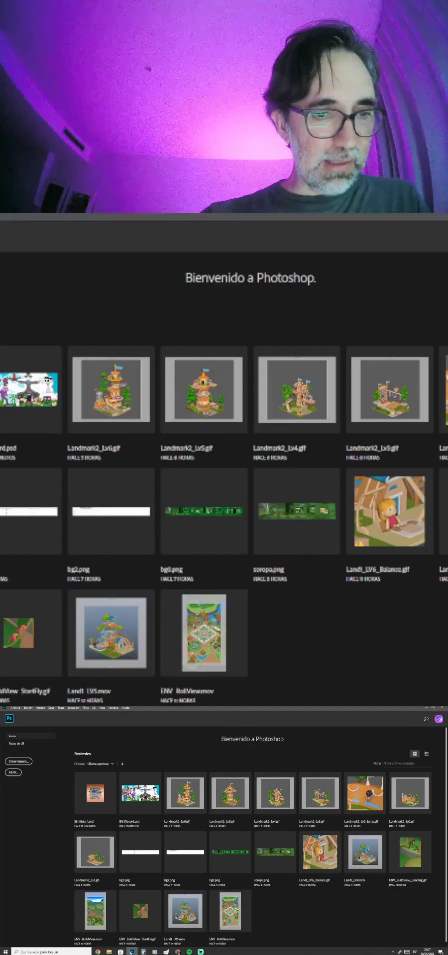
Switch to Photoshop, create a new document at the copied image's size and paste the tank into it.
{"action": "left_click", "coordinate": [132, 952]}
{"action": "key", "text": "ctrl+n"}
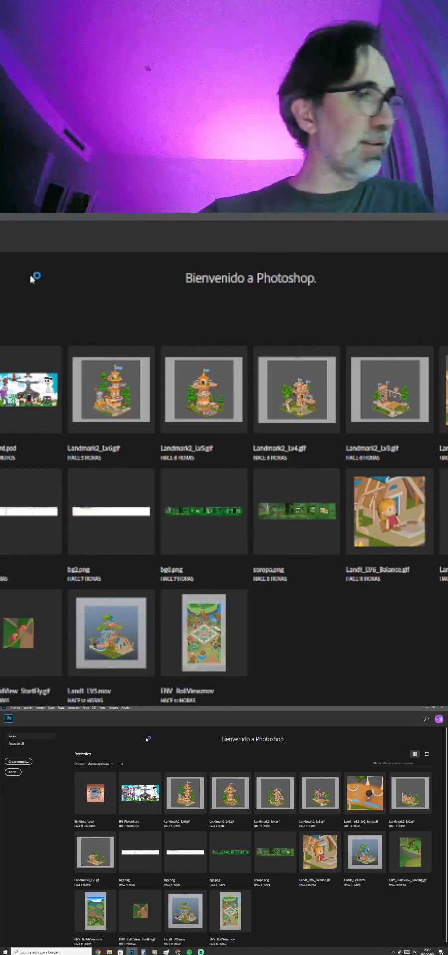
{"action": "key", "text": "Return"}
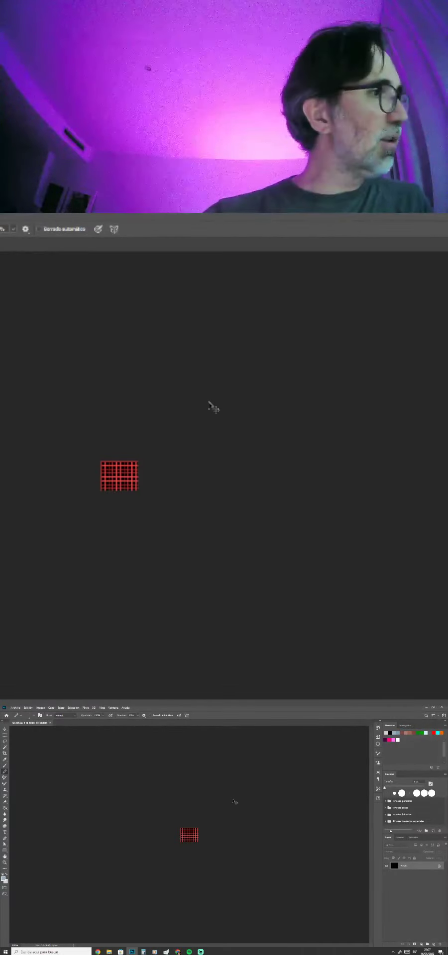
{"action": "key", "text": "ctrl+v"}
Float the tank document in its own window, enlarge that window and magnify the sprite.
{"action": "left_click_drag", "start_coordinate": [48, 727], "coordinate": [49, 741]}
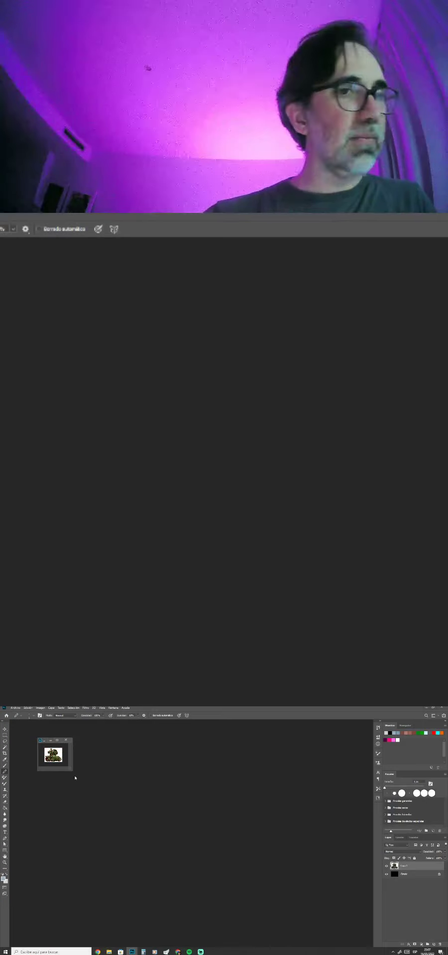
{"action": "left_click_drag", "start_coordinate": [71, 770], "coordinate": [181, 935]}
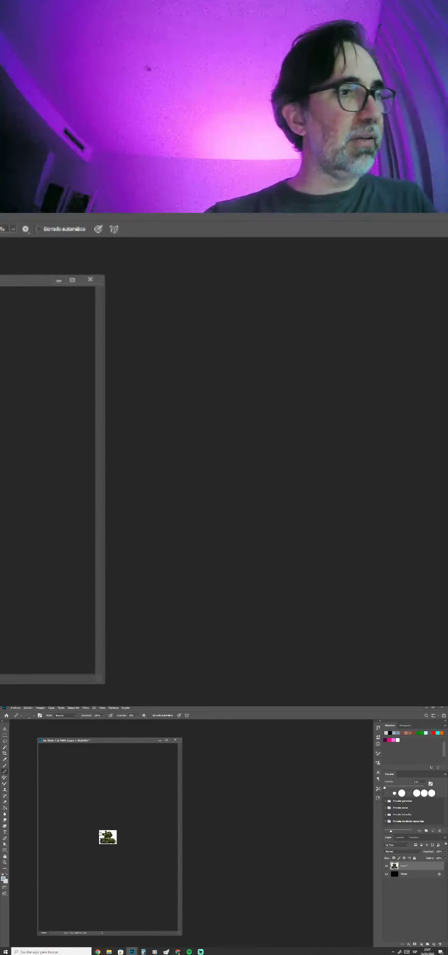
{"action": "scroll", "coordinate": [100, 830], "scroll_direction": "up", "scroll_amount": 2}
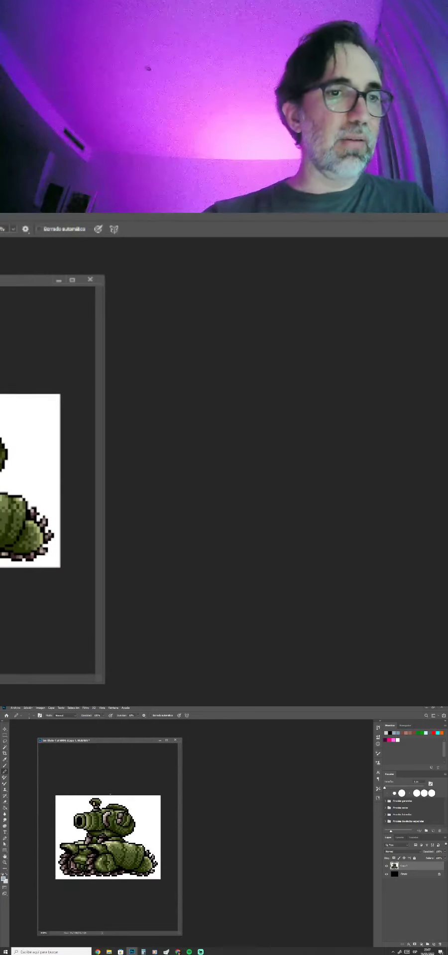
{"action": "left_click_drag", "start_coordinate": [114, 706], "coordinate": [113, 707]}
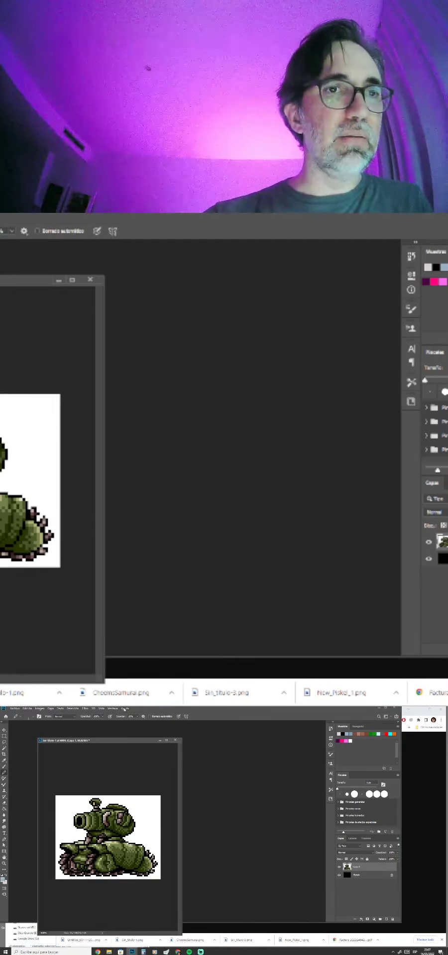
{"action": "left_click", "coordinate": [187, 716]}
{"action": "left_click", "coordinate": [186, 717]}
{"action": "left_click", "coordinate": [384, 708]}
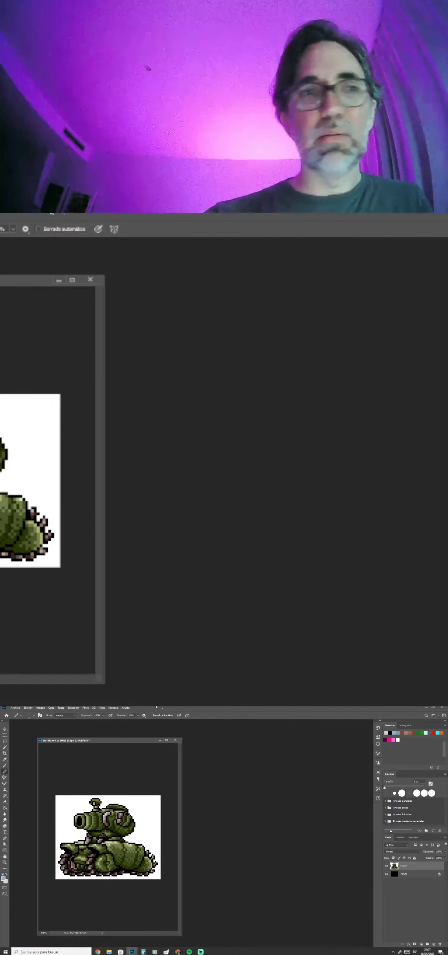
Open a second view of the tank document and float it beside the first one.
{"action": "left_click", "coordinate": [114, 708]}
{"action": "mouse_move", "coordinate": [149, 713]}
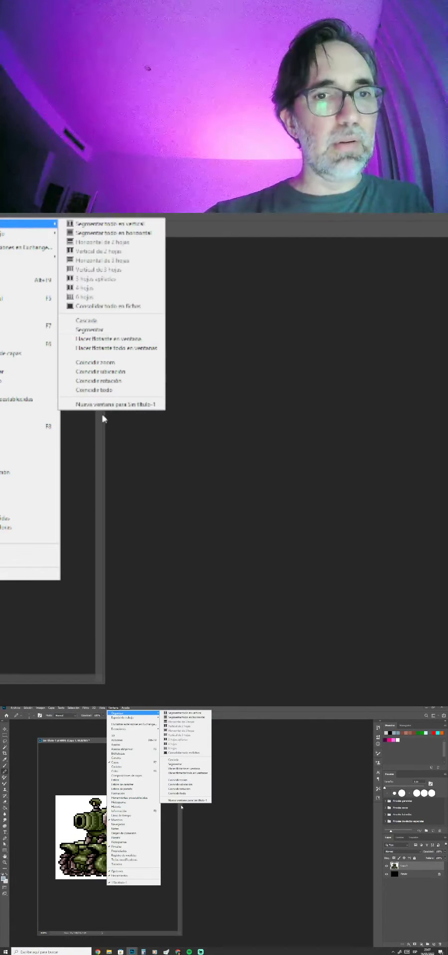
{"action": "left_click", "coordinate": [183, 800]}
{"action": "left_click_drag", "start_coordinate": [103, 746], "coordinate": [256, 722]}
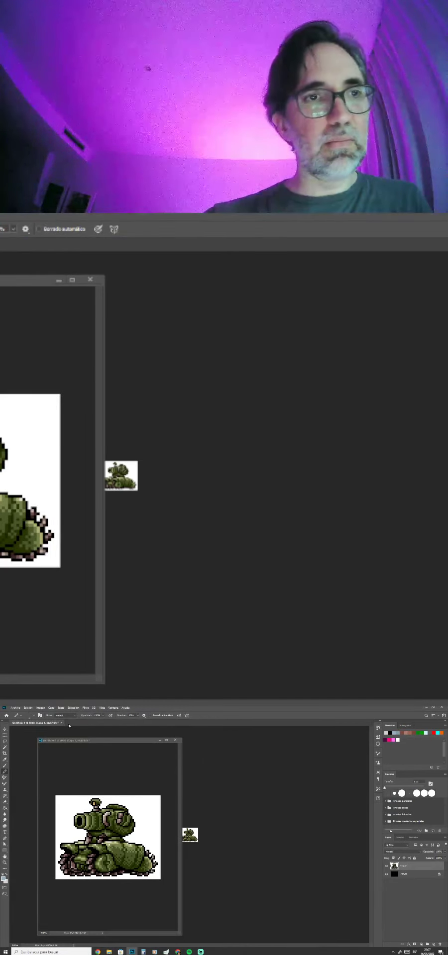
{"action": "left_click_drag", "start_coordinate": [50, 722], "coordinate": [253, 727]}
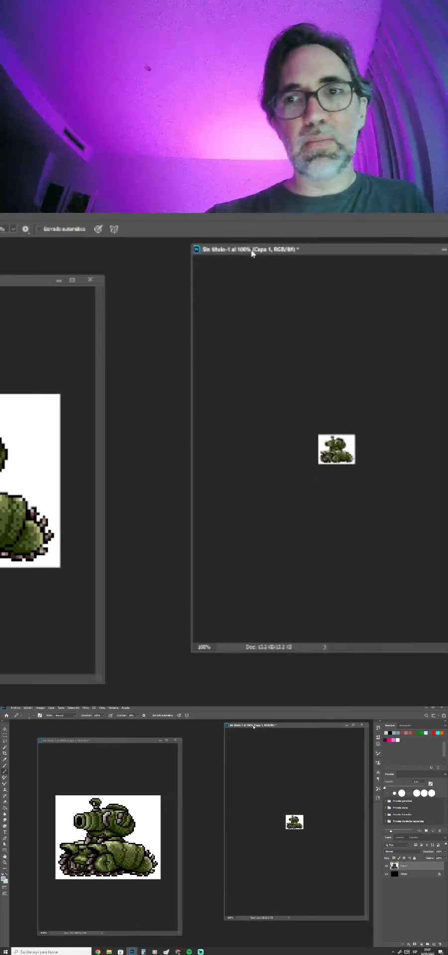
Arrange the two tank views side by side, widening the second one and magnifying its sprite to 1200%.
{"action": "scroll", "coordinate": [294, 821], "scroll_direction": "up", "scroll_amount": 5}
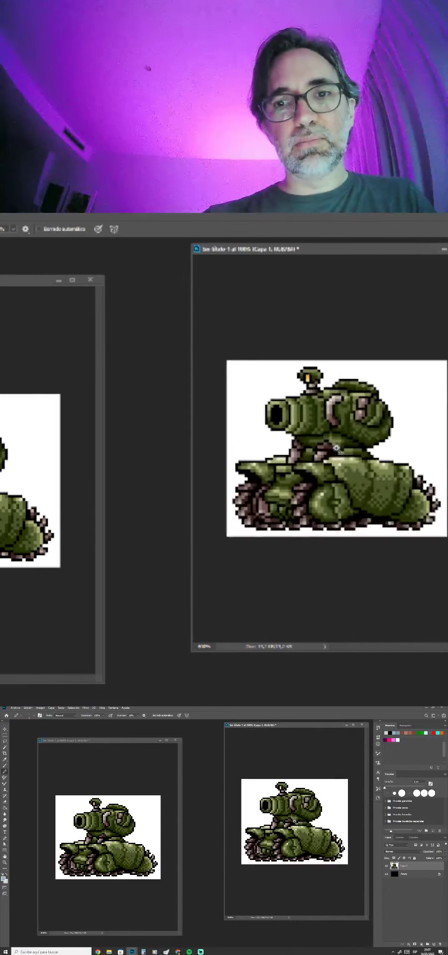
{"action": "scroll", "coordinate": [294, 822], "scroll_direction": "up", "scroll_amount": 2}
{"action": "left_click_drag", "start_coordinate": [307, 729], "coordinate": [275, 731]}
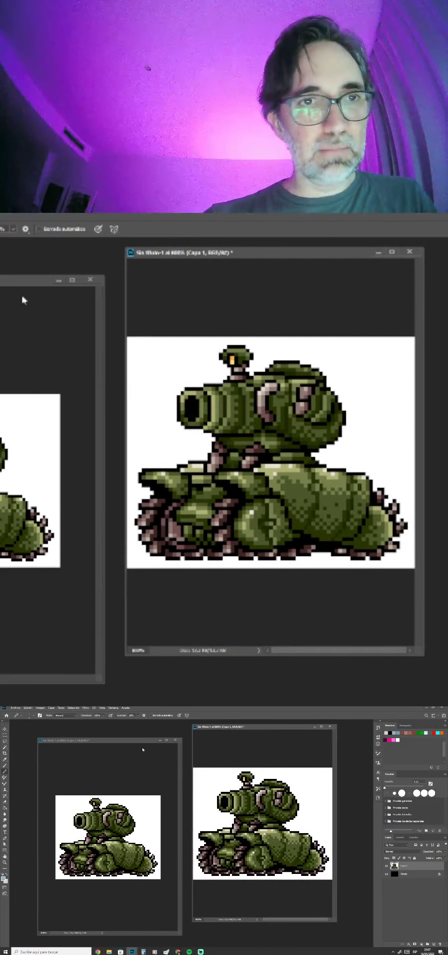
{"action": "left_click_drag", "start_coordinate": [138, 742], "coordinate": [116, 728]}
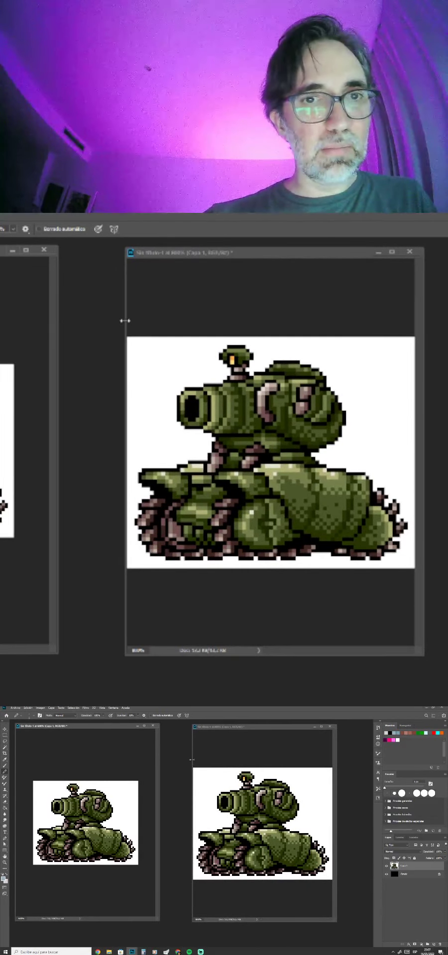
{"action": "left_click_drag", "start_coordinate": [191, 760], "coordinate": [133, 761]}
{"action": "key", "text": "ctrl+plus"}
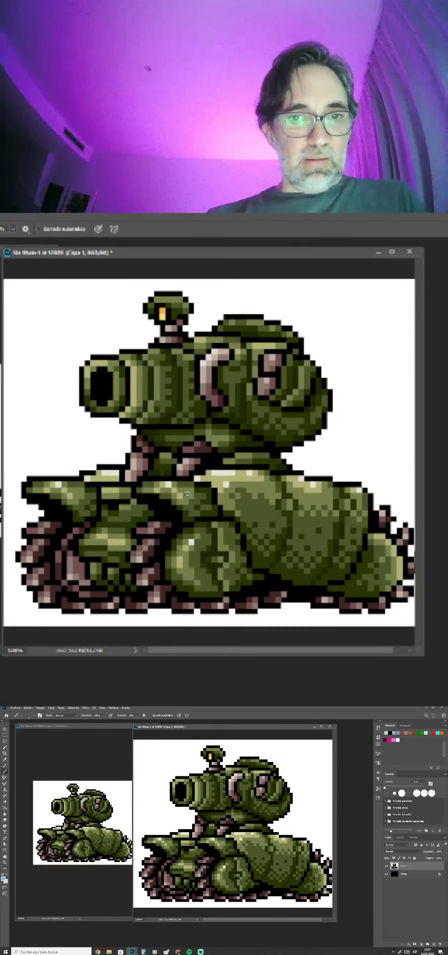
Add an empty corrections layer above the tank and widen the working view to fit the whole sprite.
{"action": "left_click_drag", "start_coordinate": [247, 875], "coordinate": [245, 875]}
{"action": "left_click", "coordinate": [432, 944]}
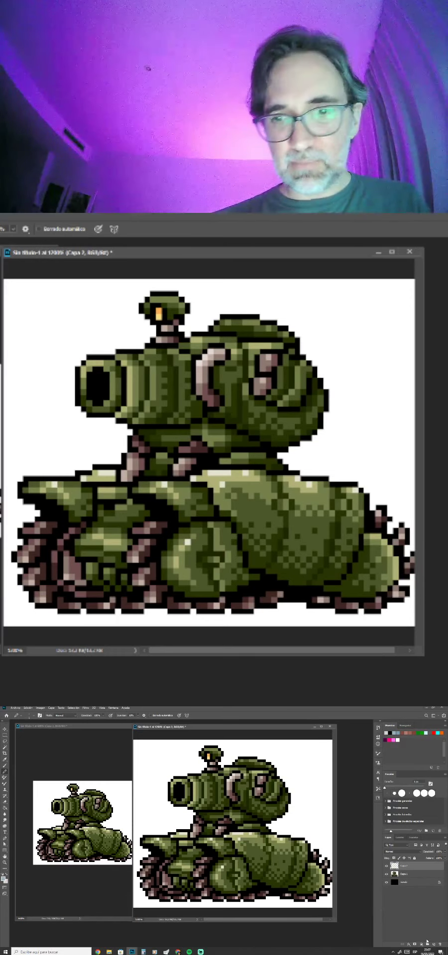
{"action": "left_click_drag", "start_coordinate": [336, 878], "coordinate": [349, 877]}
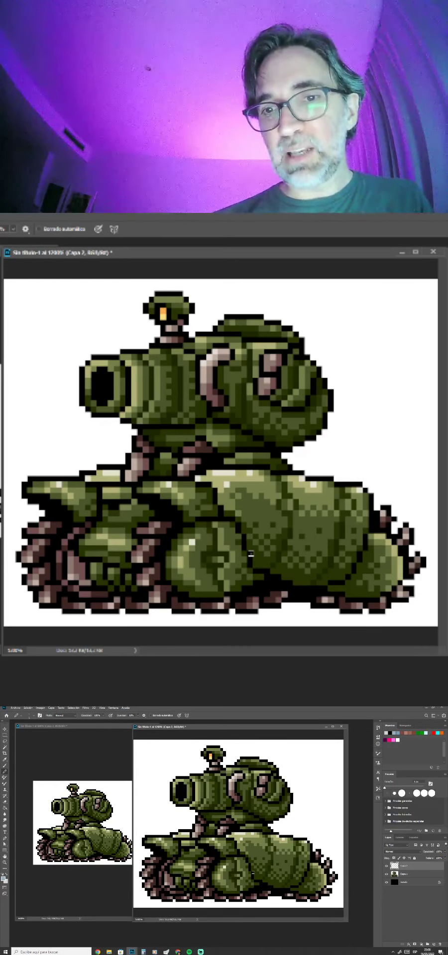
Retouch the outline of the tank's rear track spikes on the new layer with colours sampled from the sprite.
{"action": "key", "text": "alt"}
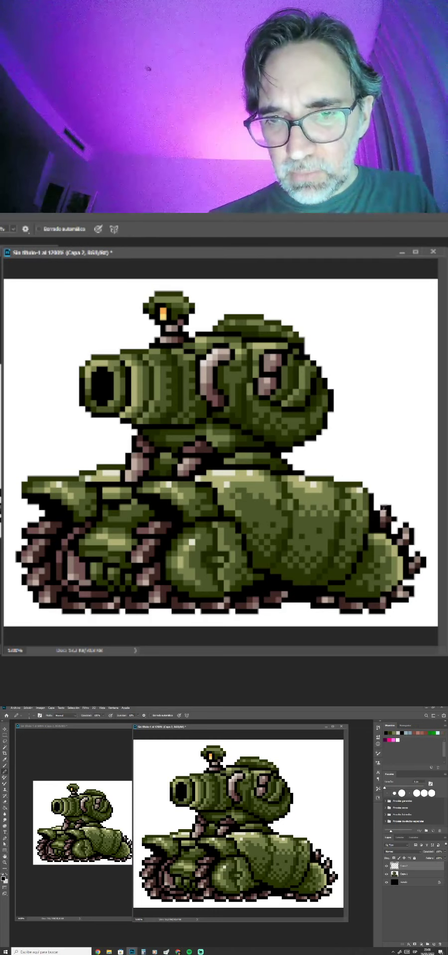
{"action": "left_click", "coordinate": [390, 519], "text": "alt"}
{"action": "left_click", "coordinate": [389, 518], "text": "alt"}
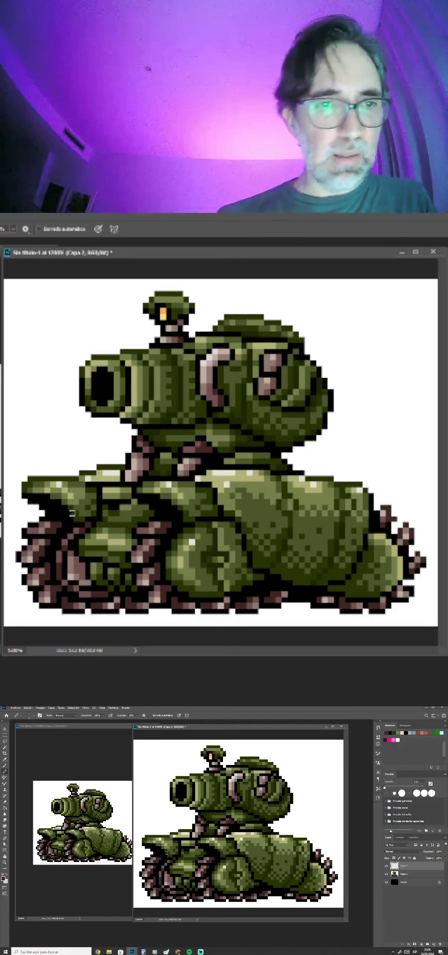
Toggle the corrections layer's visibility repeatedly to compare the retouched track spikes with the original, leaving the layer shown.
{"action": "left_click", "coordinate": [387, 866]}
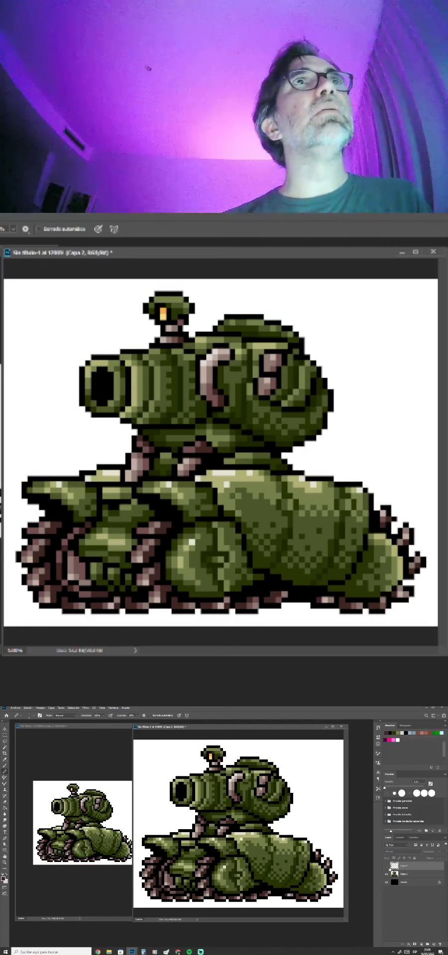
{"action": "left_click", "coordinate": [387, 867]}
{"action": "left_click", "coordinate": [387, 866]}
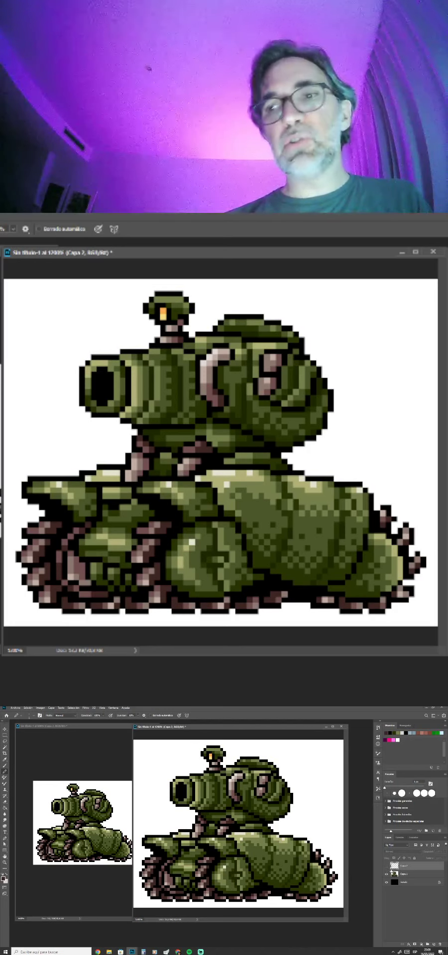
{"action": "left_click", "coordinate": [387, 866]}
{"action": "left_click", "coordinate": [387, 866]}
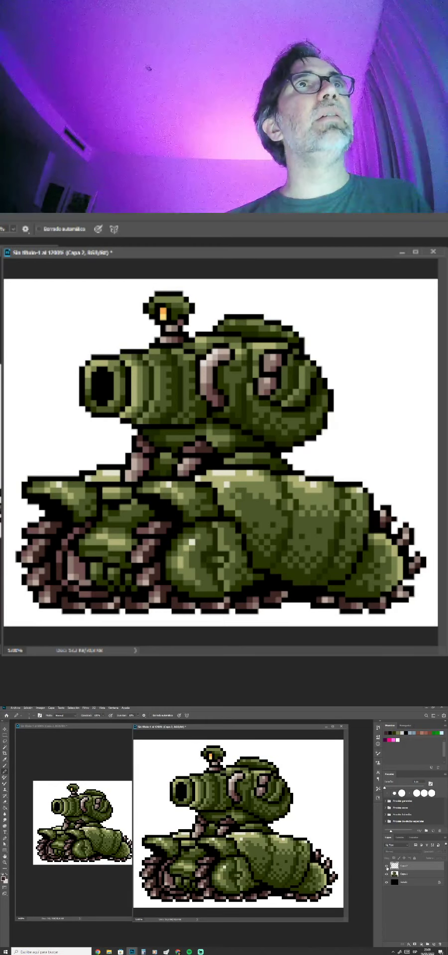
{"action": "left_click", "coordinate": [387, 867]}
{"action": "left_click", "coordinate": [387, 866]}
{"action": "left_click", "coordinate": [387, 866]}
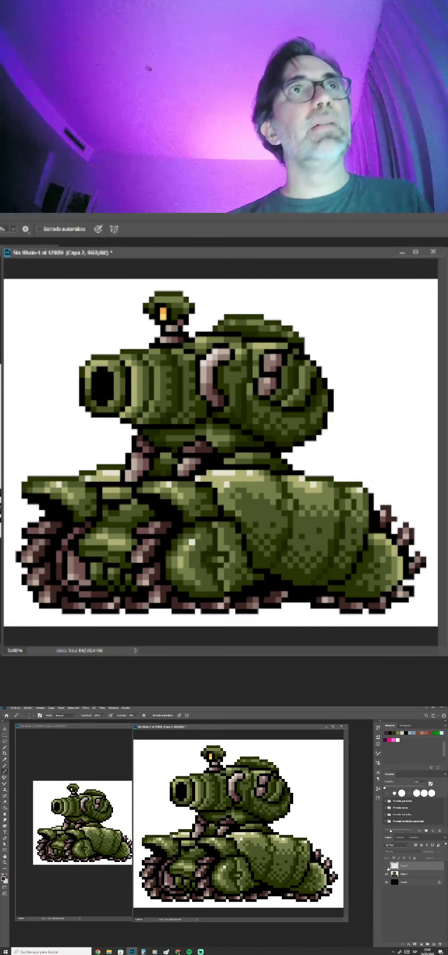
{"action": "left_click", "coordinate": [387, 866]}
{"action": "left_click", "coordinate": [387, 867]}
{"action": "left_click", "coordinate": [387, 866]}
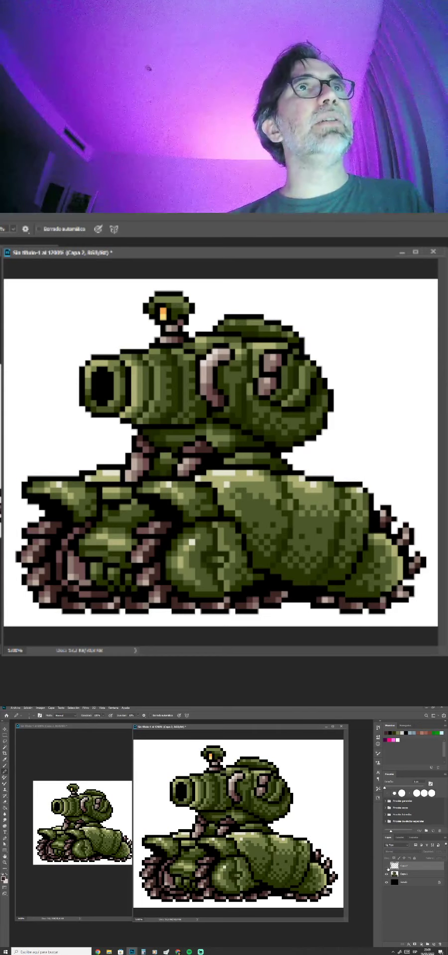
{"action": "left_click", "coordinate": [387, 866]}
{"action": "left_click", "coordinate": [387, 866]}
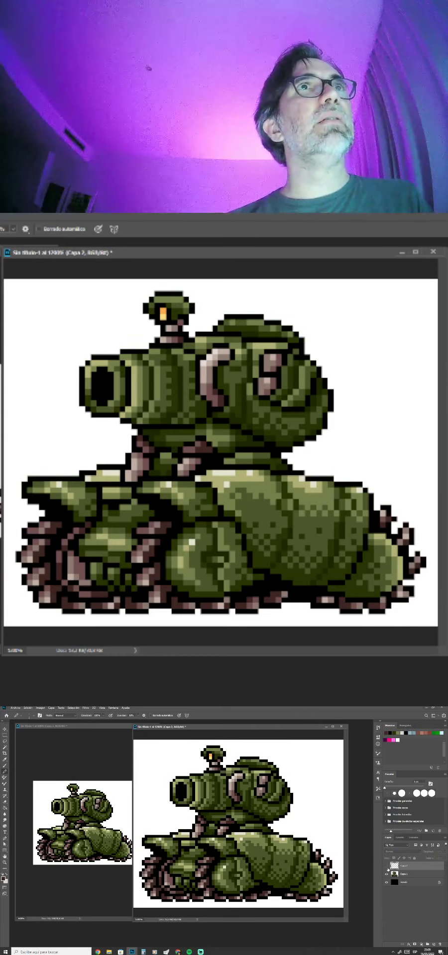
{"action": "left_click", "coordinate": [387, 866]}
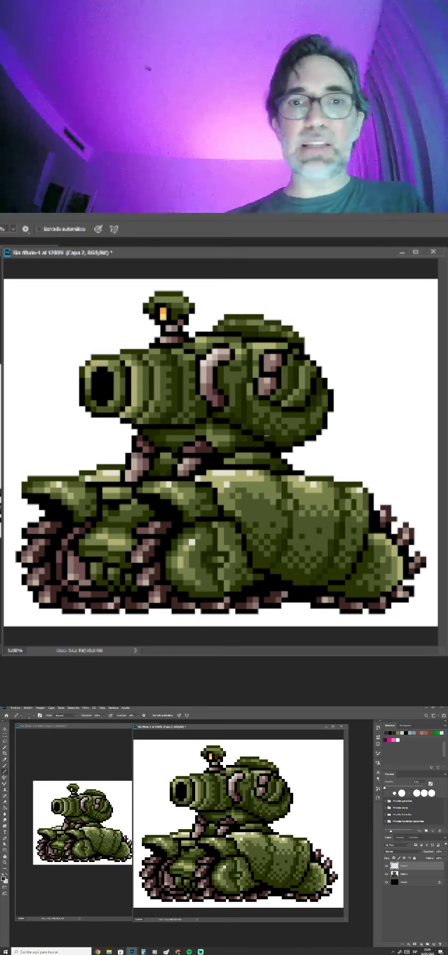
Delete the layer Capa 2 from the green tank document.
{"action": "left_click", "coordinate": [228, 385], "text": "alt"}
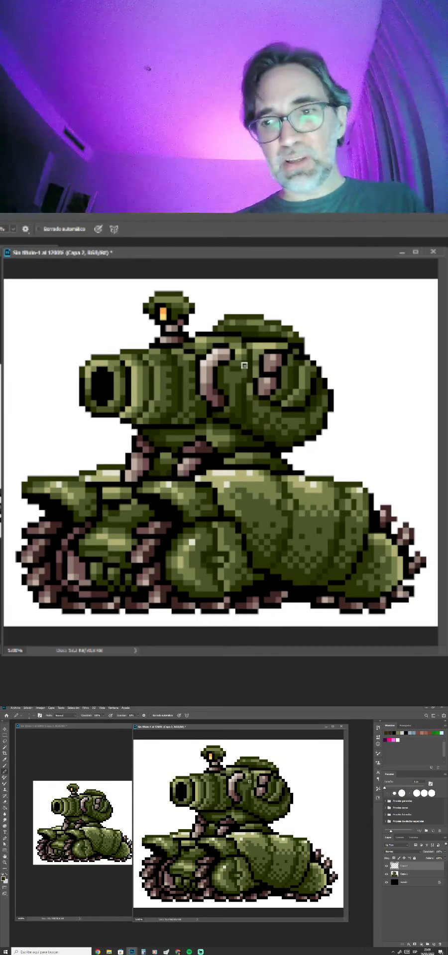
{"action": "left_click", "coordinate": [438, 943]}
{"action": "key", "text": "Return"}
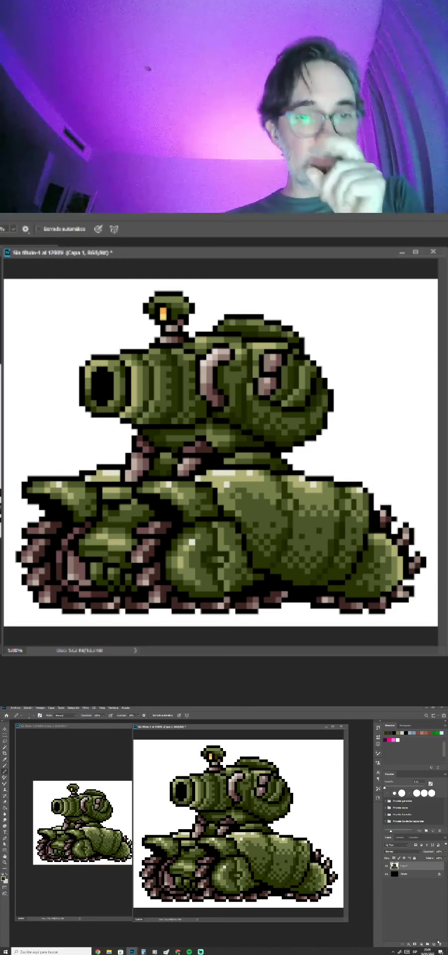
Zoom out of the green tank picture and close both of its open documents.
{"action": "key", "text": "ctrl+minus"}
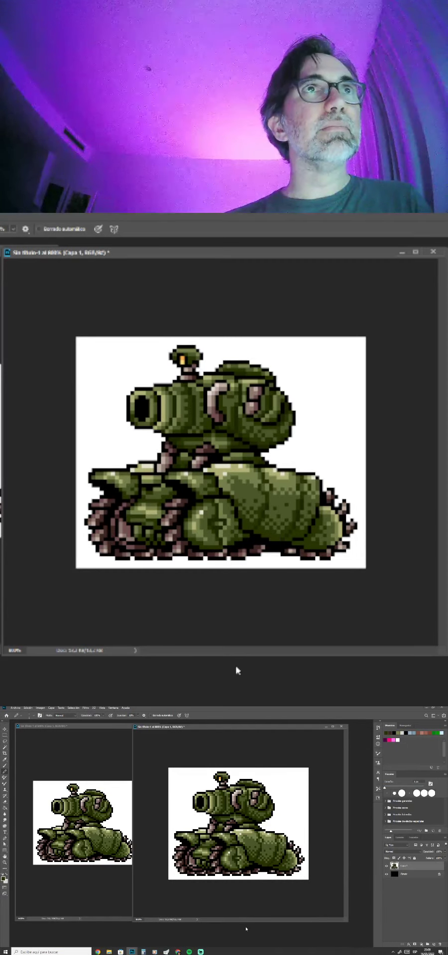
{"action": "key", "text": "ctrl+w"}
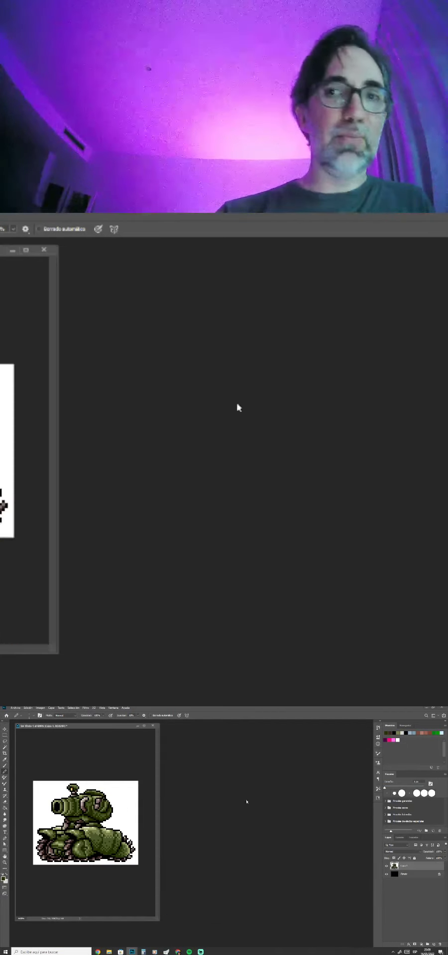
{"action": "key", "text": "ctrl+w"}
{"action": "left_click", "coordinate": [196, 398]}
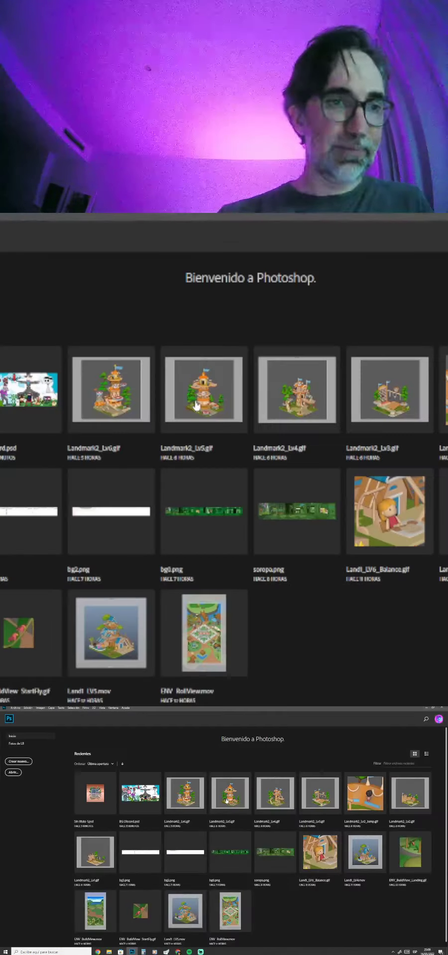
Switch to the browser, close the green tank image's tab and open the original of the black tank picture from the pixel-art channel.
{"action": "left_click", "coordinate": [169, 937]}
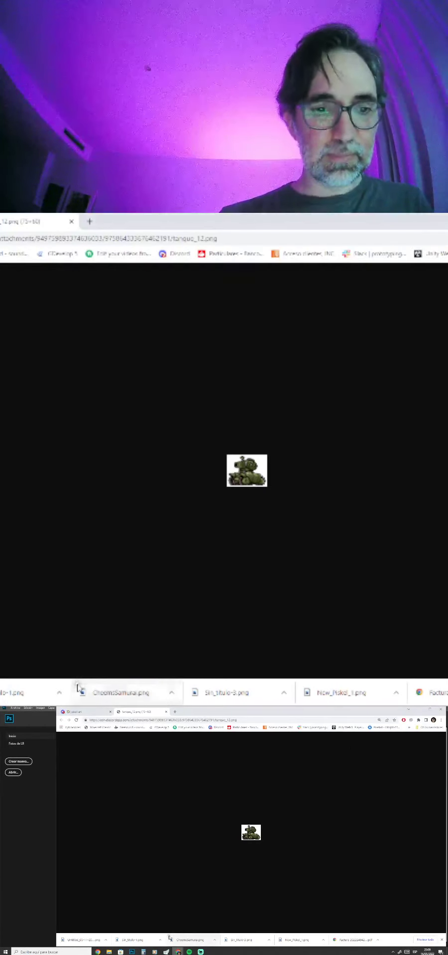
{"action": "left_click", "coordinate": [167, 712]}
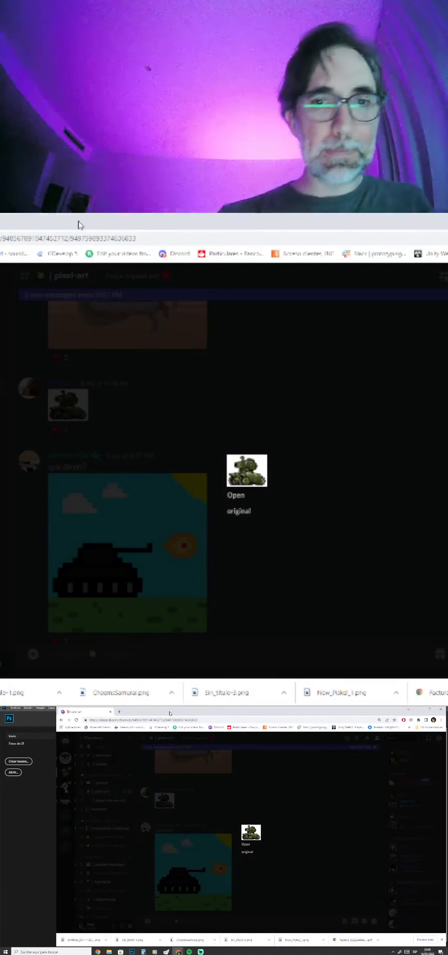
{"action": "key", "text": "Escape"}
{"action": "key", "text": "Return"}
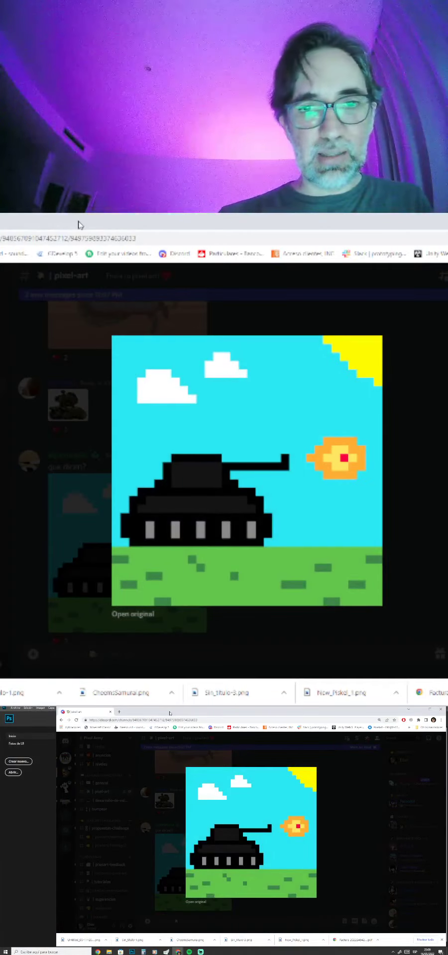
{"action": "key", "text": "Return"}
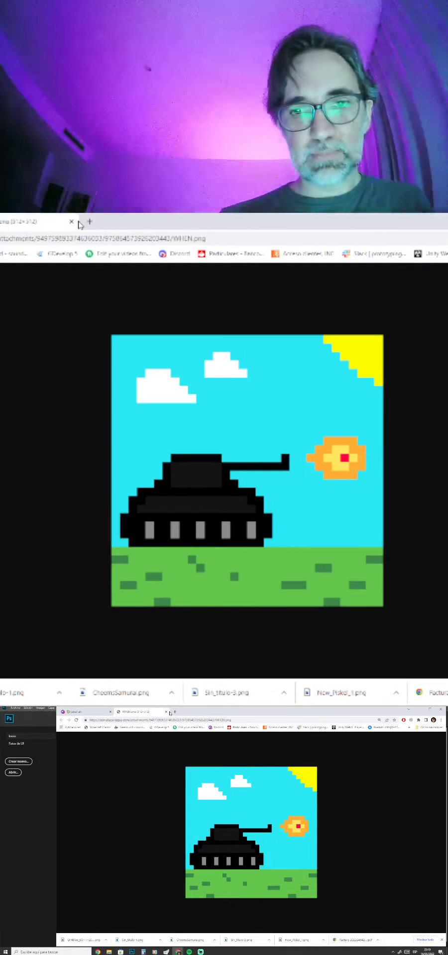
Copy the black tank picture WHEN.png to the clipboard.
{"action": "right_click", "coordinate": [170, 714]}
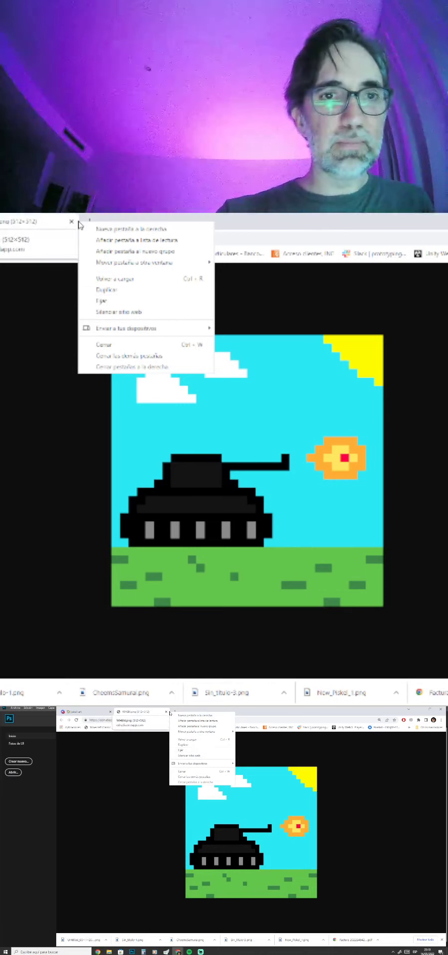
{"action": "left_click", "coordinate": [280, 837]}
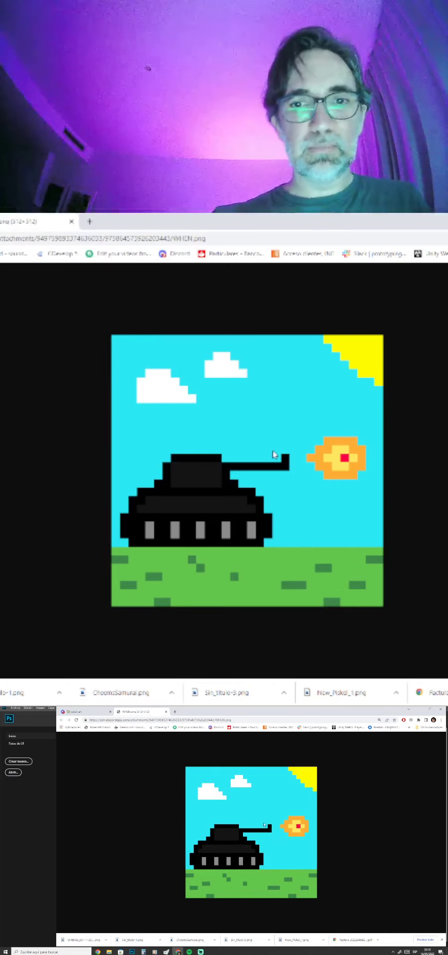
{"action": "right_click", "coordinate": [263, 822]}
{"action": "left_click", "coordinate": [273, 840]}
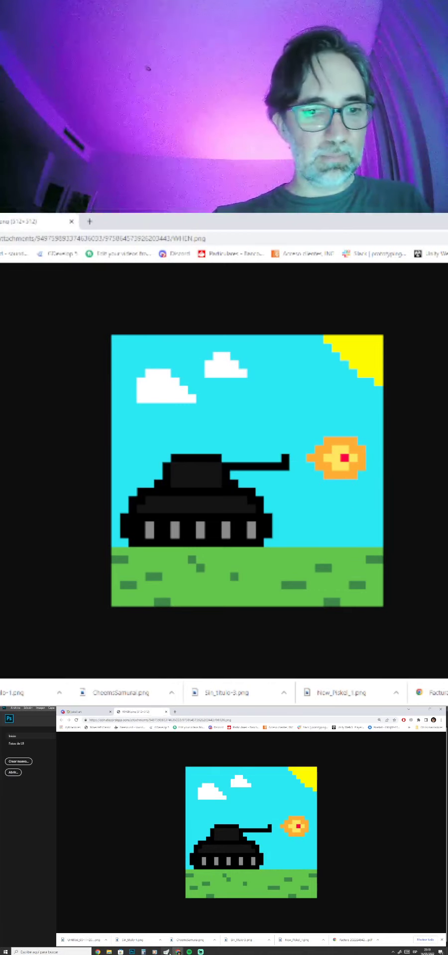
Switch to Photoshop, create a 512 × 512 px document in an enlarged floating window and paste the black tank picture.
{"action": "left_click", "coordinate": [132, 952]}
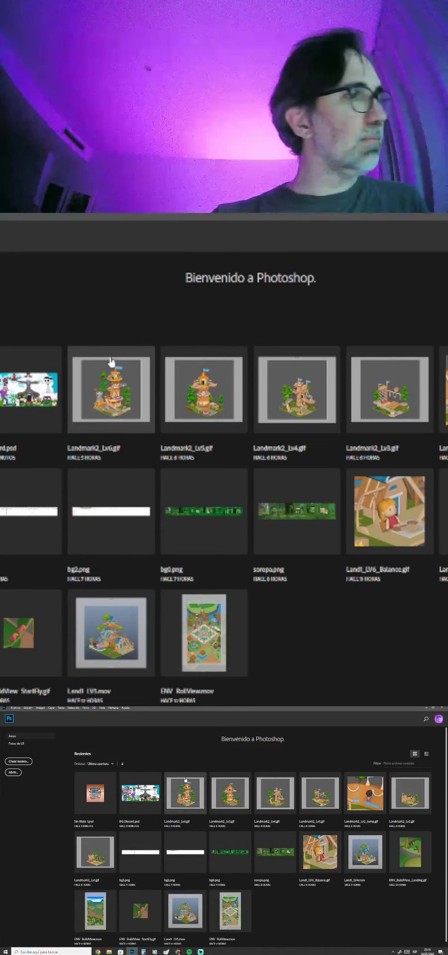
{"action": "key", "text": "ctrl+n"}
{"action": "key", "text": "Return"}
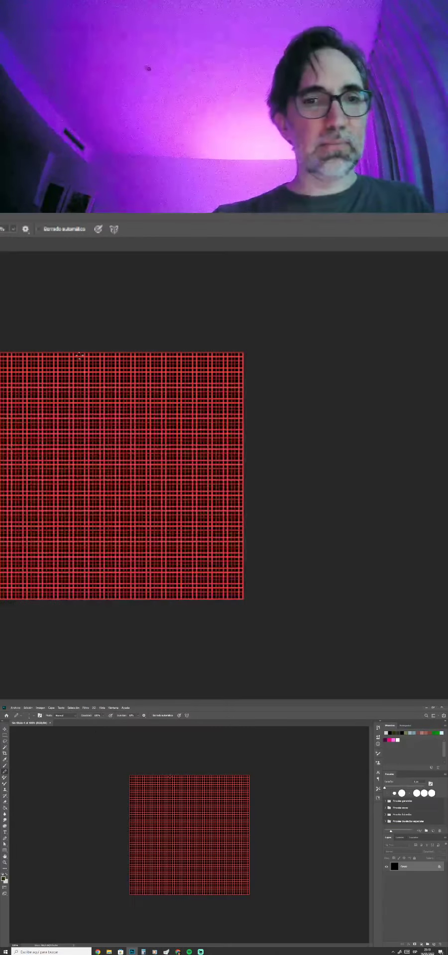
{"action": "left_click_drag", "start_coordinate": [39, 725], "coordinate": [40, 738]}
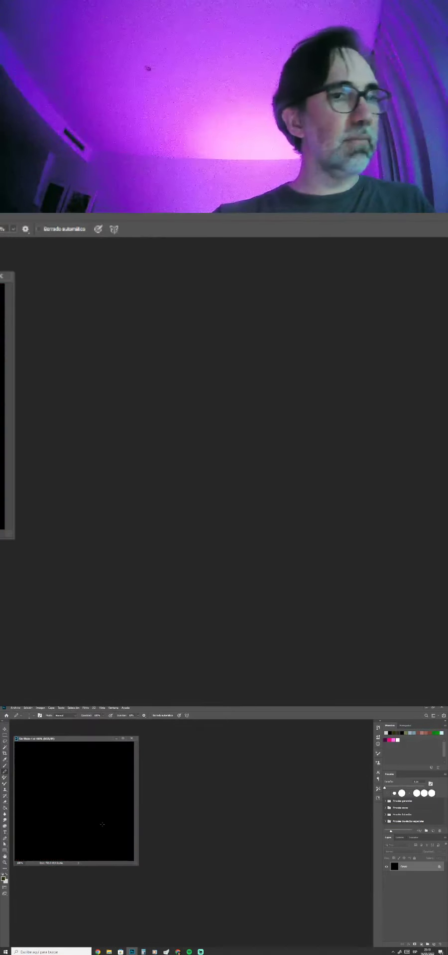
{"action": "left_click_drag", "start_coordinate": [137, 867], "coordinate": [328, 940]}
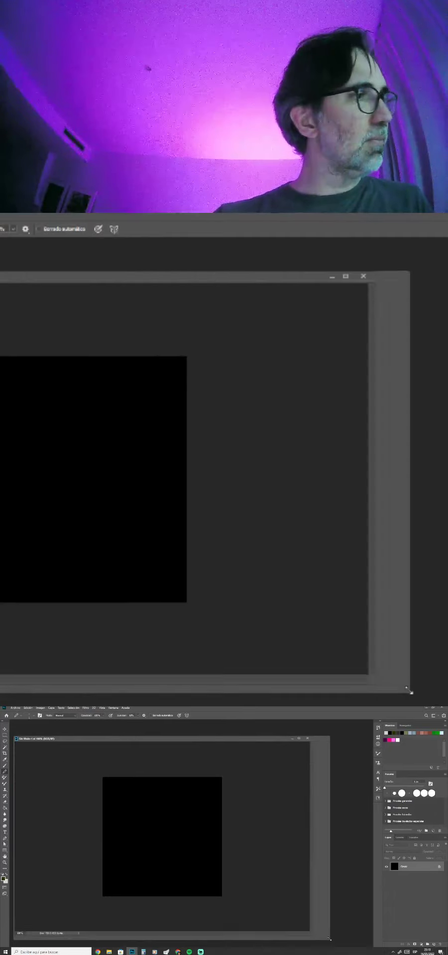
{"action": "key", "text": "ctrl+v"}
Measure one pixel block by selecting the red square at the centre of the explosion with the Rectangular Marquee.
{"action": "left_click_drag", "start_coordinate": [163, 853], "coordinate": [193, 840]}
{"action": "left_click_drag", "start_coordinate": [238, 821], "coordinate": [104, 866]}
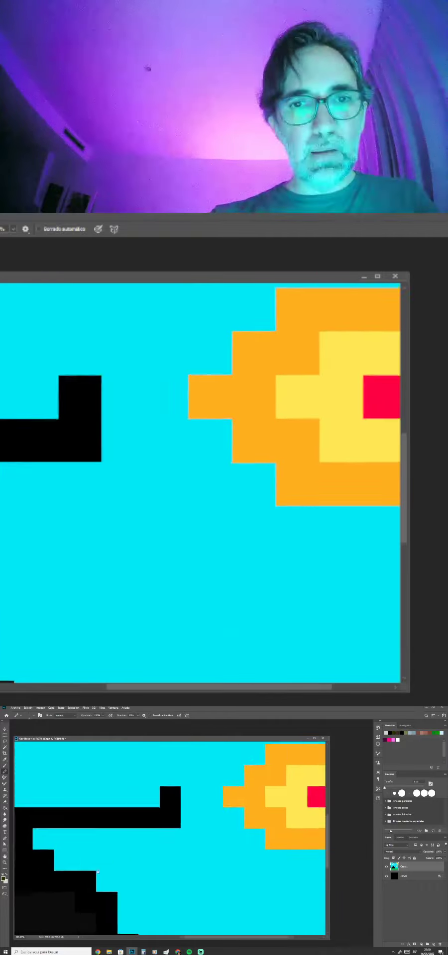
{"action": "key", "text": "m"}
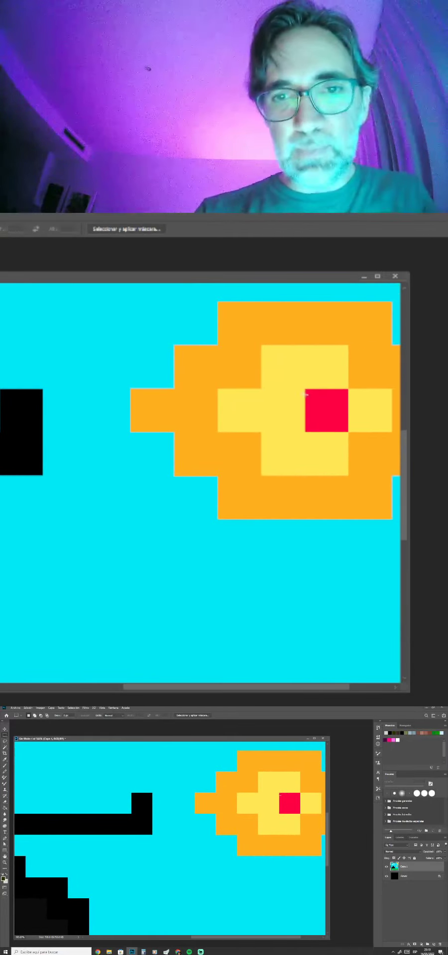
{"action": "left_click_drag", "start_coordinate": [279, 793], "coordinate": [300, 813]}
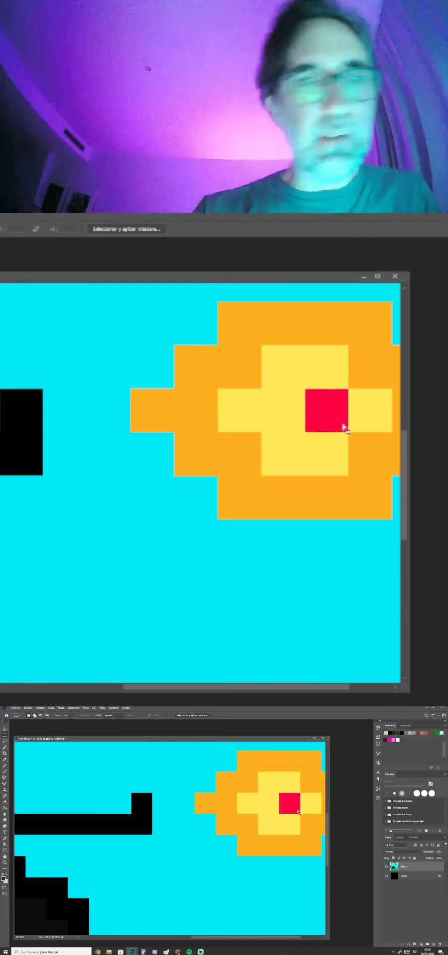
Scale the image to 12,25 percent in width and height.
{"action": "left_click", "coordinate": [40, 708]}
{"action": "left_click", "coordinate": [55, 744]}
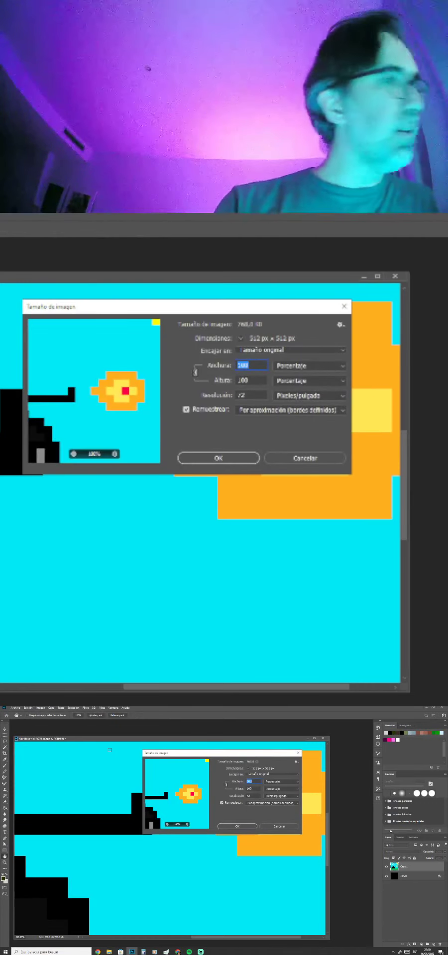
{"action": "type", "text": "13"}
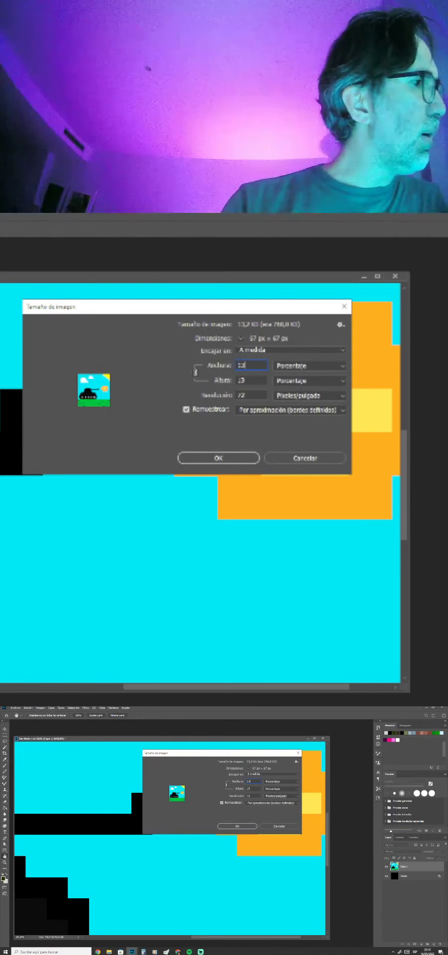
{"action": "key", "text": "BackSpace"}
{"action": "type", "text": "2"}
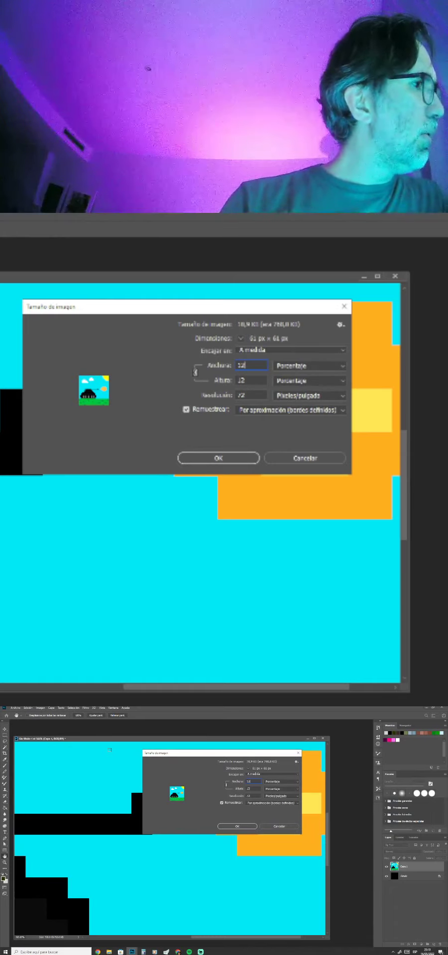
{"action": "type", "text": ",25"}
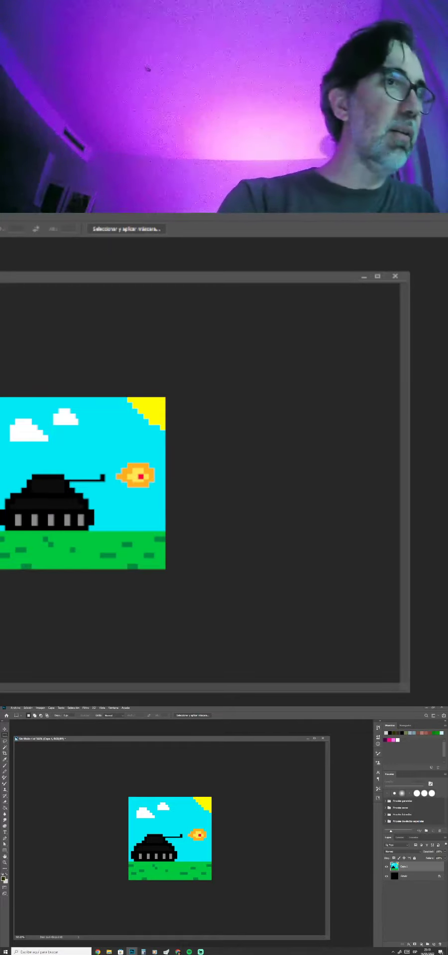
Shrink the tank picture's window and move it aside to free most of the workspace.
{"action": "left_click_drag", "start_coordinate": [14, 736], "coordinate": [218, 780]}
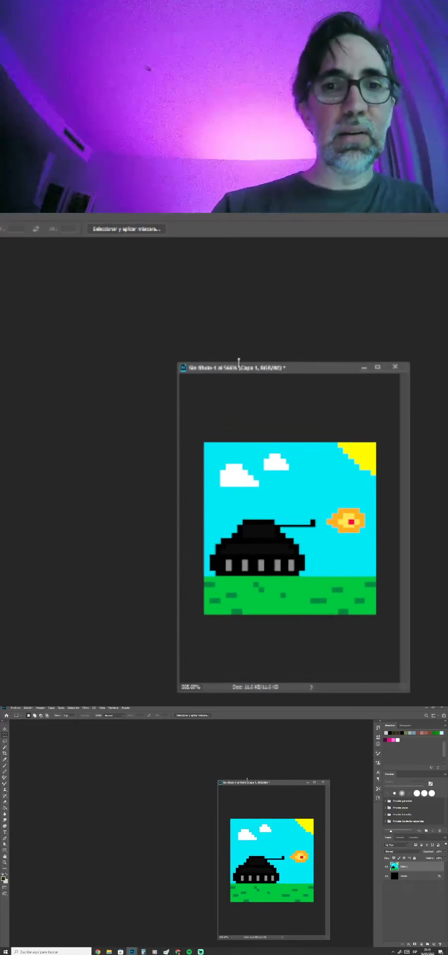
{"action": "left_click_drag", "start_coordinate": [247, 780], "coordinate": [265, 732]}
{"action": "left_click", "coordinate": [113, 707]}
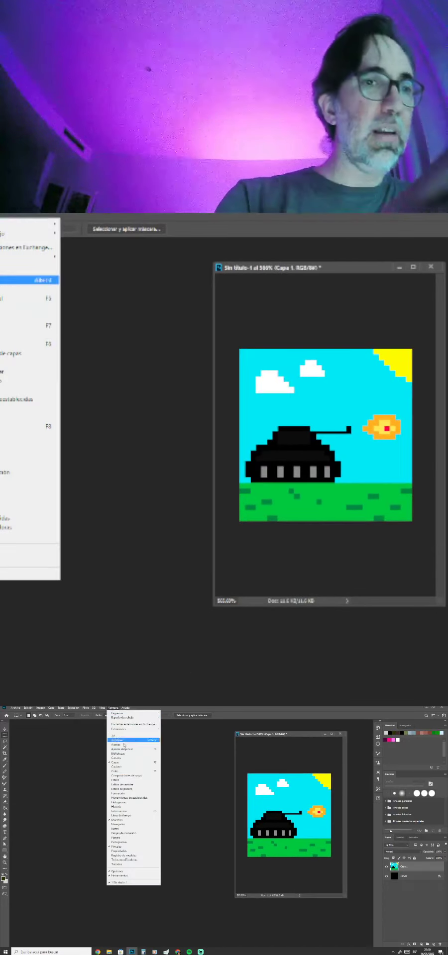
{"action": "left_click", "coordinate": [244, 749]}
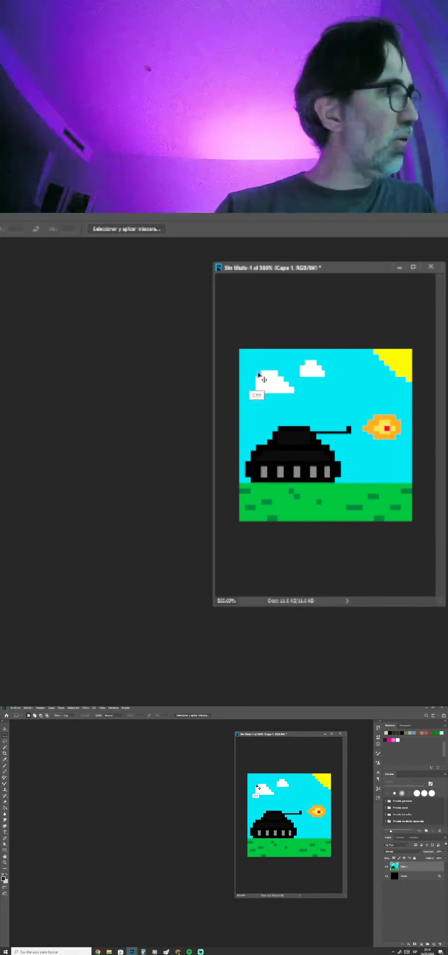
Create a second 63 × 63 px document, paste the scaled tank picture into it and detach it as a separate window.
{"action": "key", "text": "ctrl+n"}
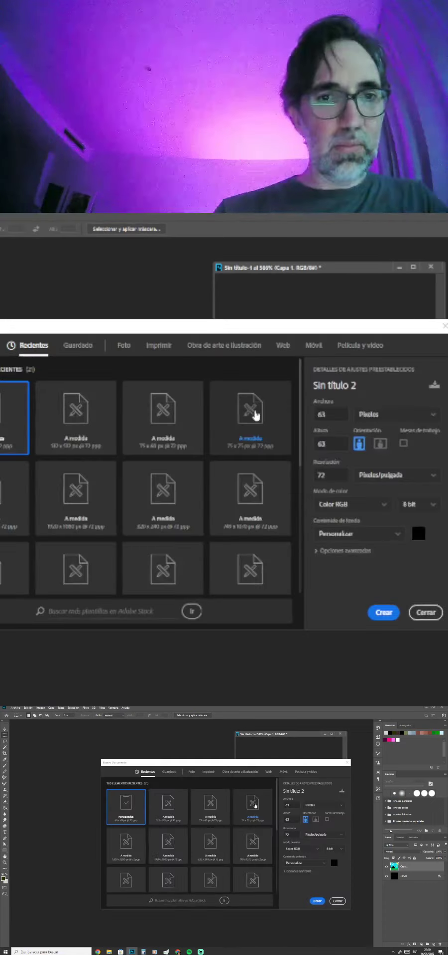
{"action": "double_click", "coordinate": [253, 804]}
{"action": "key", "text": "ctrl+v"}
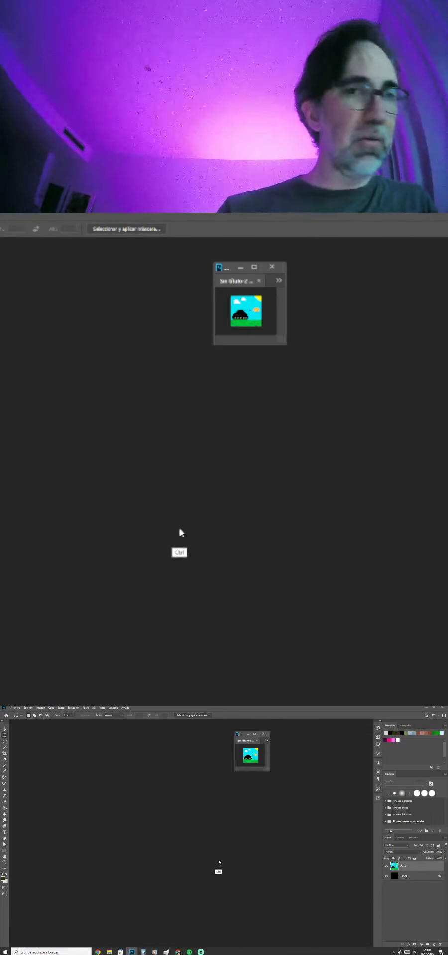
{"action": "left_click_drag", "start_coordinate": [255, 740], "coordinate": [149, 879]}
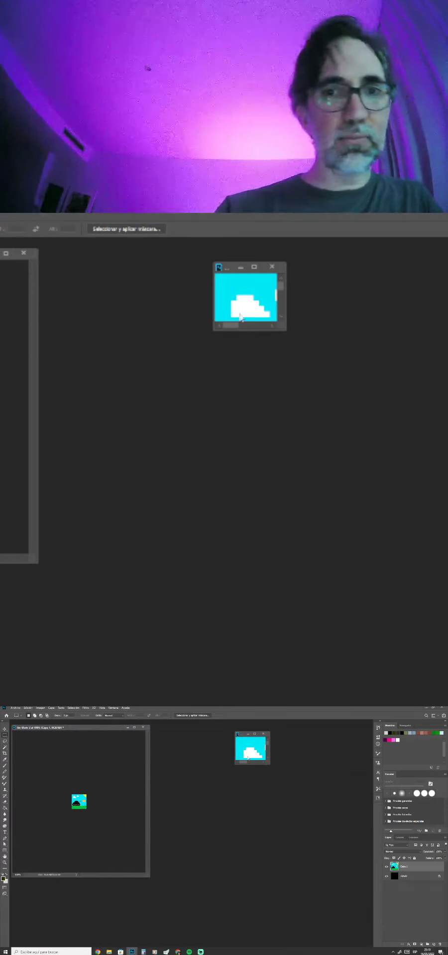
Select the entire picture in the first document, place its window beside the new copy and enlarge it.
{"action": "left_click", "coordinate": [241, 736]}
{"action": "key", "text": "ctrl+a"}
{"action": "left_click_drag", "start_coordinate": [241, 737], "coordinate": [167, 731]}
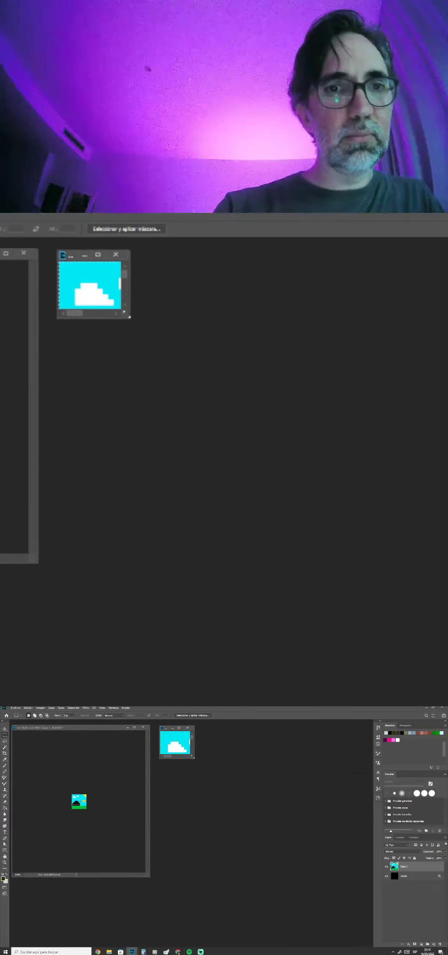
{"action": "left_click_drag", "start_coordinate": [194, 759], "coordinate": [356, 904]}
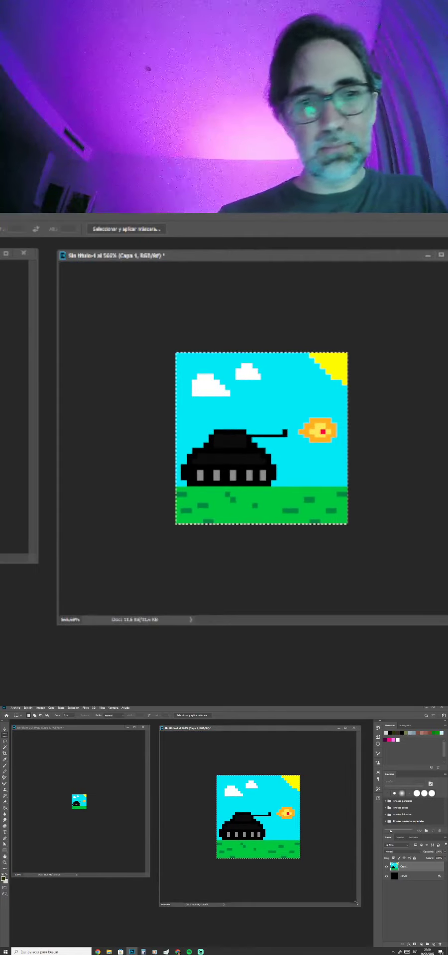
Enlarge the small copy's window, zoom the first tank picture to 1200% and fit its window around it.
{"action": "left_click_drag", "start_coordinate": [150, 877], "coordinate": [157, 900]}
{"action": "left_click", "coordinate": [257, 848], "text": "ctrl"}
{"action": "left_click", "coordinate": [257, 849], "text": "ctrl"}
{"action": "left_click", "coordinate": [257, 849], "text": "ctrl"}
{"action": "left_click", "coordinate": [257, 850], "text": "ctrl"}
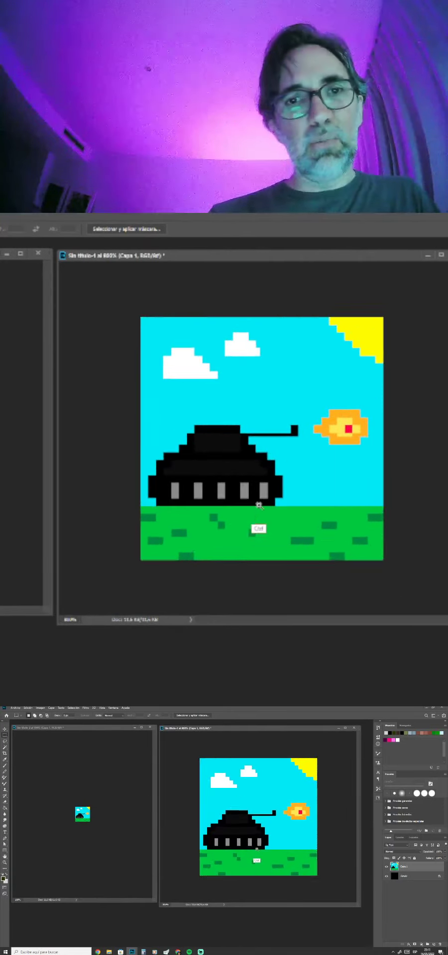
{"action": "key", "text": "ctrl+plus"}
{"action": "left_click_drag", "start_coordinate": [357, 904], "coordinate": [344, 915]}
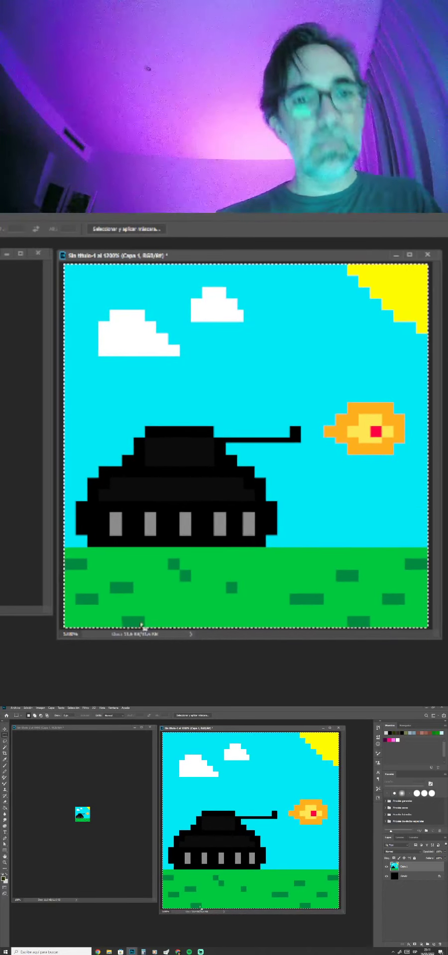
Narrow the small copy's window, widen the enlarged picture's window, clear the selection and activate the Pencil tool.
{"action": "key", "text": "ctrl+d"}
{"action": "left_click_drag", "start_coordinate": [155, 900], "coordinate": [138, 924]}
{"action": "key", "text": "ctrl+a"}
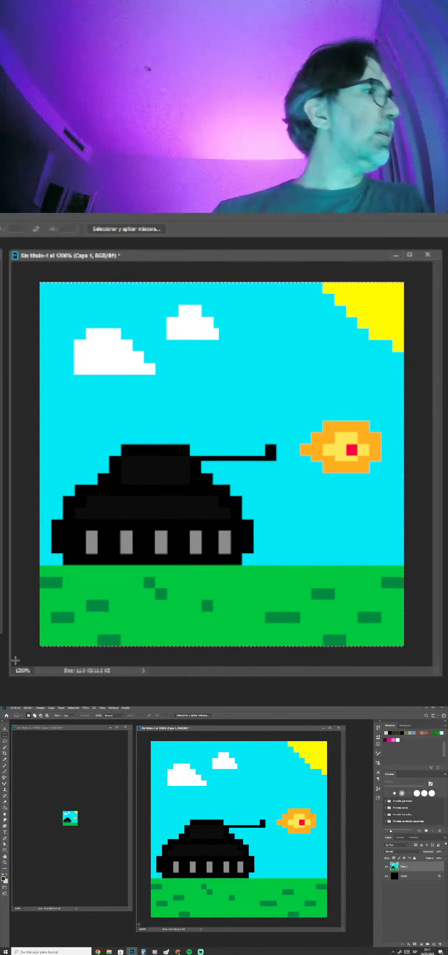
{"action": "key", "text": "b"}
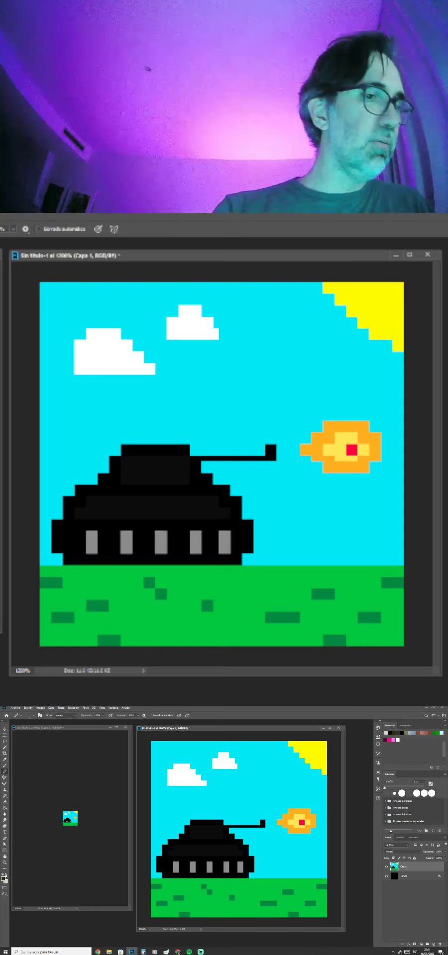
Set the foreground colour to black.
{"action": "left_click", "coordinate": [4, 879]}
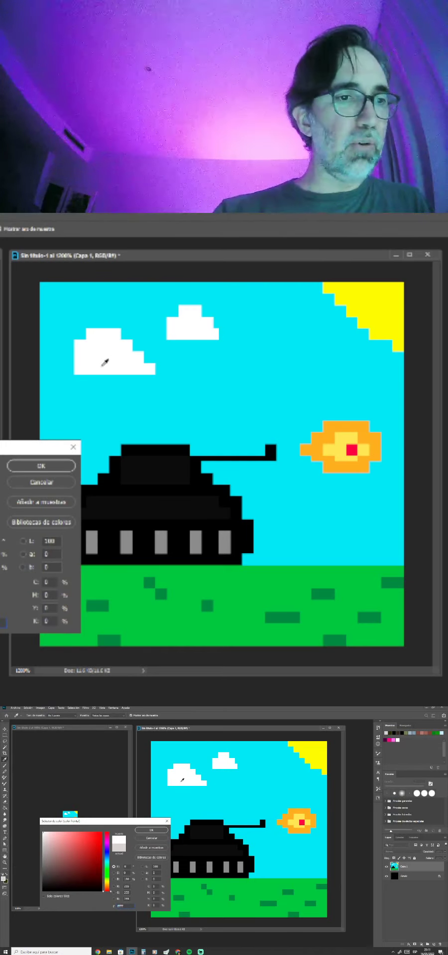
{"action": "left_click", "coordinate": [200, 496]}
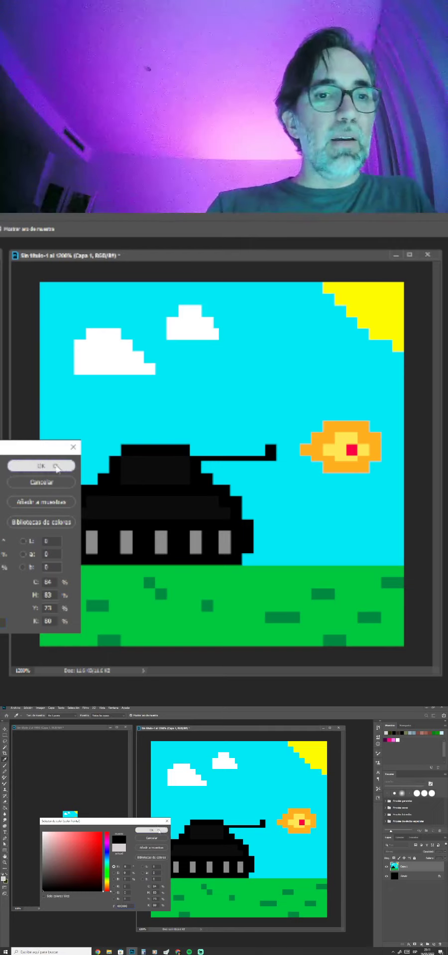
{"action": "left_click", "coordinate": [153, 829]}
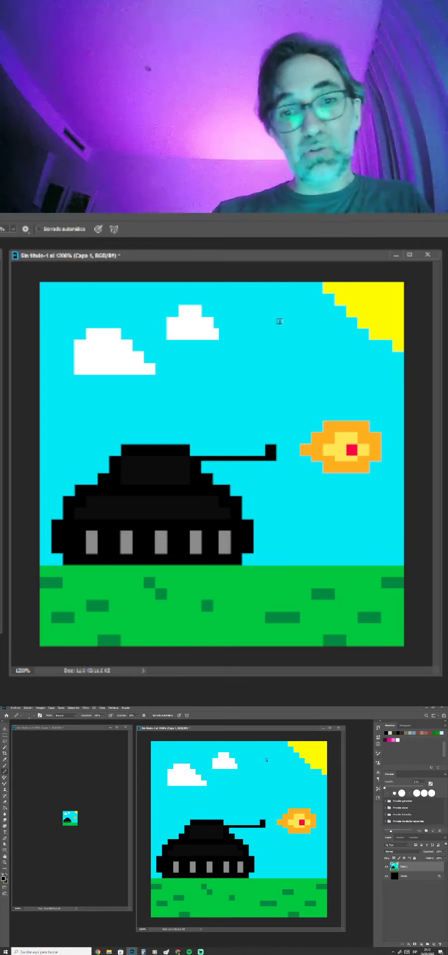
Try a rectangular selection at the front edge of the tank's hull and clear it.
{"action": "key", "text": "m"}
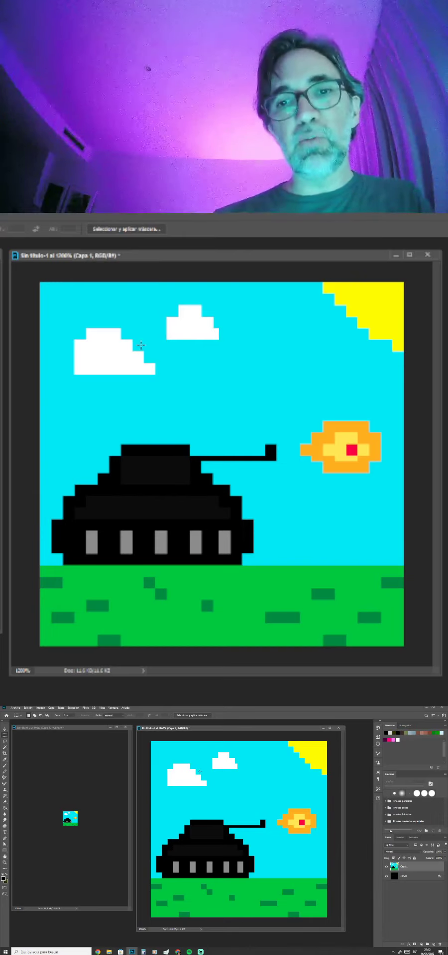
{"action": "scroll", "coordinate": [239, 567], "scroll_direction": "up", "scroll_amount": 3}
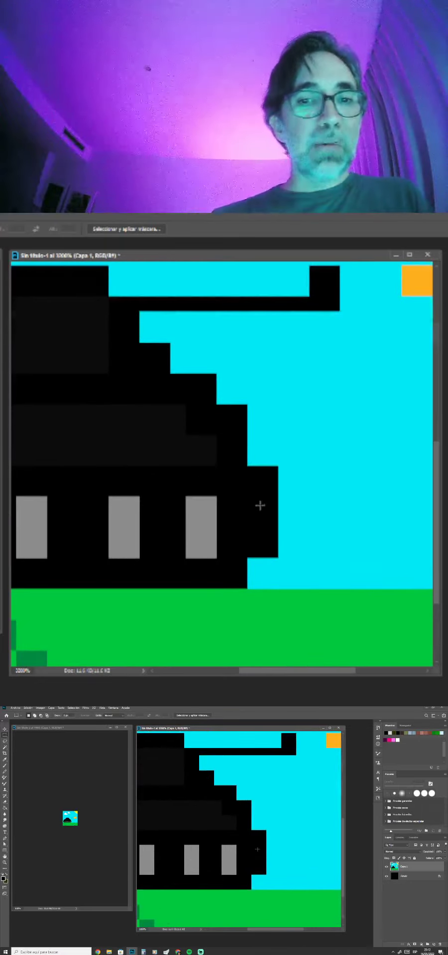
{"action": "left_click_drag", "start_coordinate": [255, 522], "coordinate": [307, 518]}
{"action": "key", "text": "ctrl+d"}
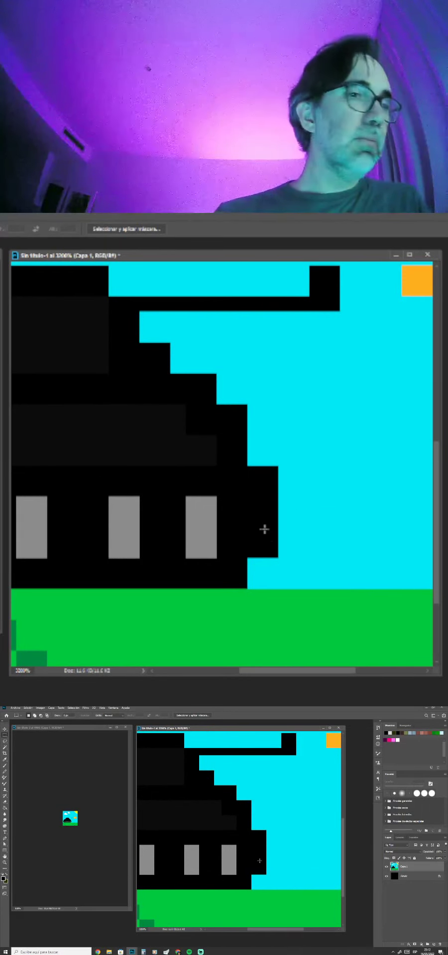
Choose a very dark bluish grey as the foreground colour.
{"action": "left_click", "coordinate": [3, 878]}
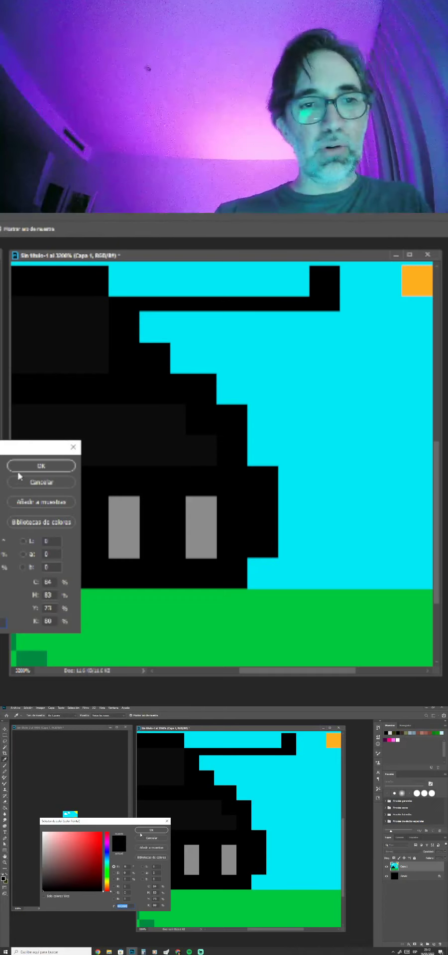
{"action": "left_click_drag", "start_coordinate": [142, 823], "coordinate": [134, 844]}
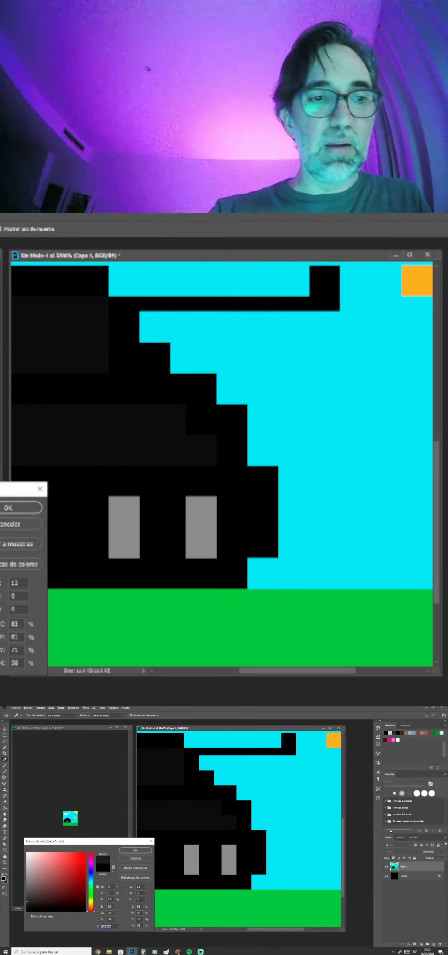
{"action": "left_click_drag", "start_coordinate": [26, 903], "coordinate": [28, 901]}
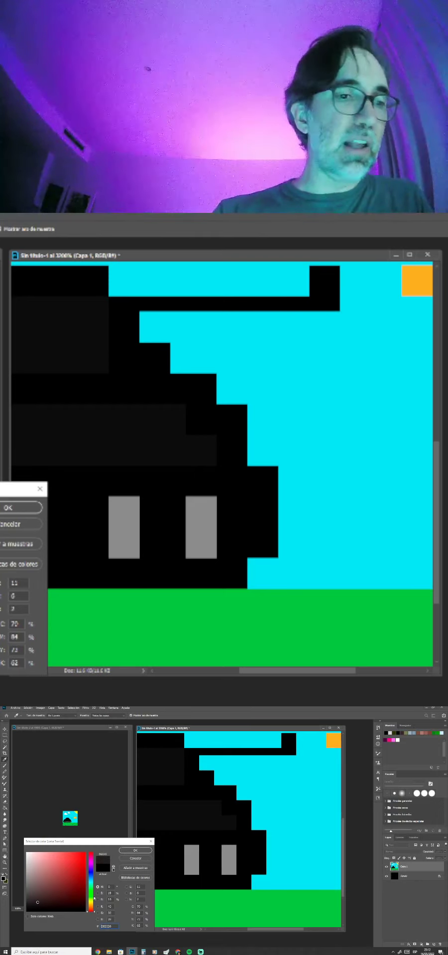
{"action": "left_click_drag", "start_coordinate": [94, 898], "coordinate": [91, 872]}
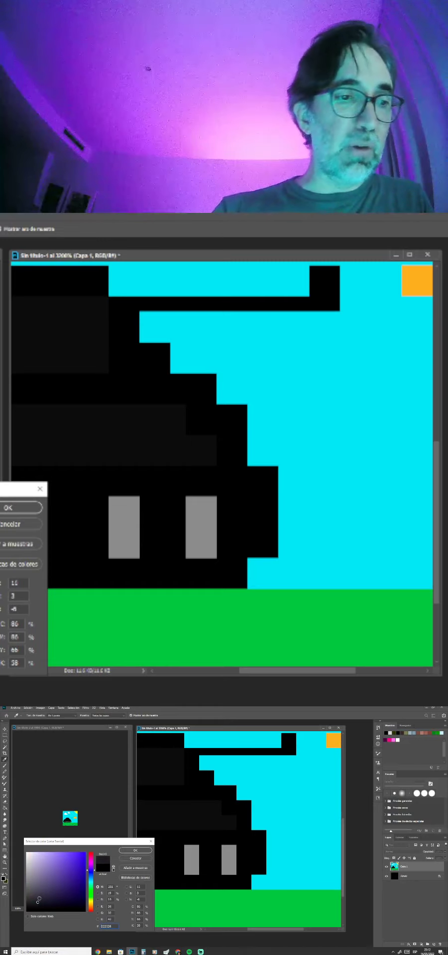
{"action": "left_click", "coordinate": [126, 852]}
Try filling the tank's black areas with the dark bluish grey using the Paint Bucket, and undo the fill.
{"action": "key", "text": "m"}
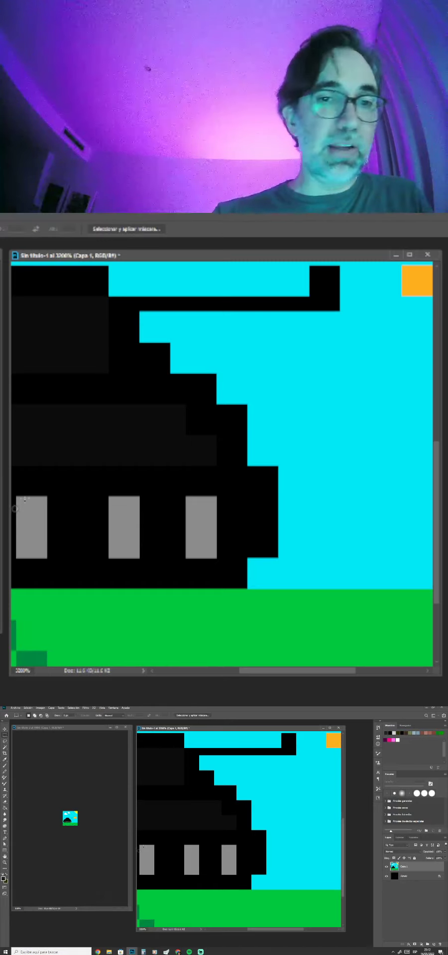
{"action": "key", "text": "g"}
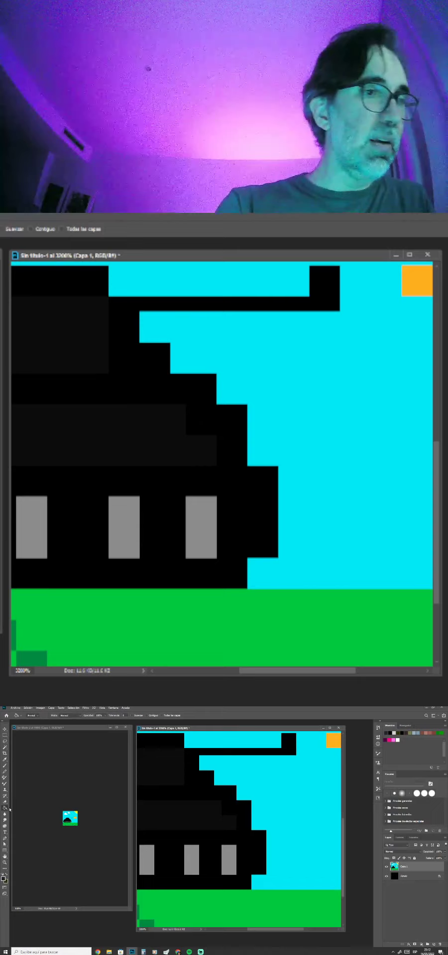
{"action": "scroll", "coordinate": [249, 850], "scroll_direction": "down", "scroll_amount": 2}
{"action": "left_click", "coordinate": [257, 518]}
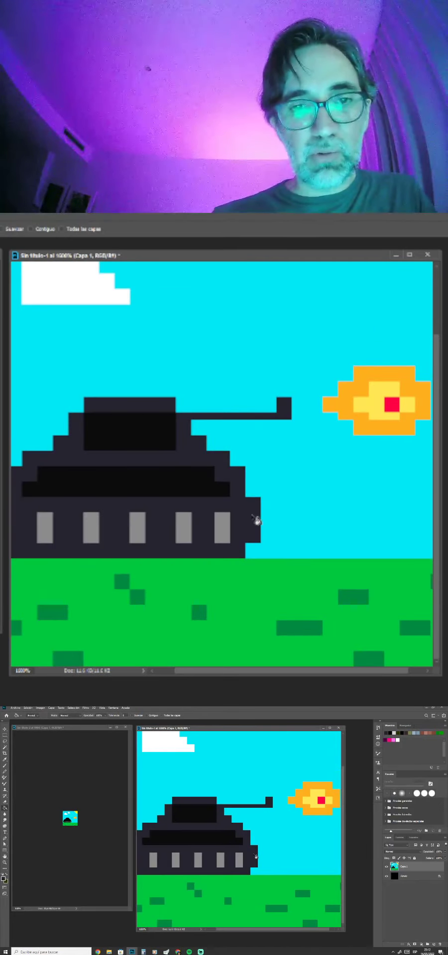
{"action": "key", "text": "ctrl+z"}
{"action": "scroll", "coordinate": [257, 520], "scroll_direction": "left", "scroll_amount": 3}
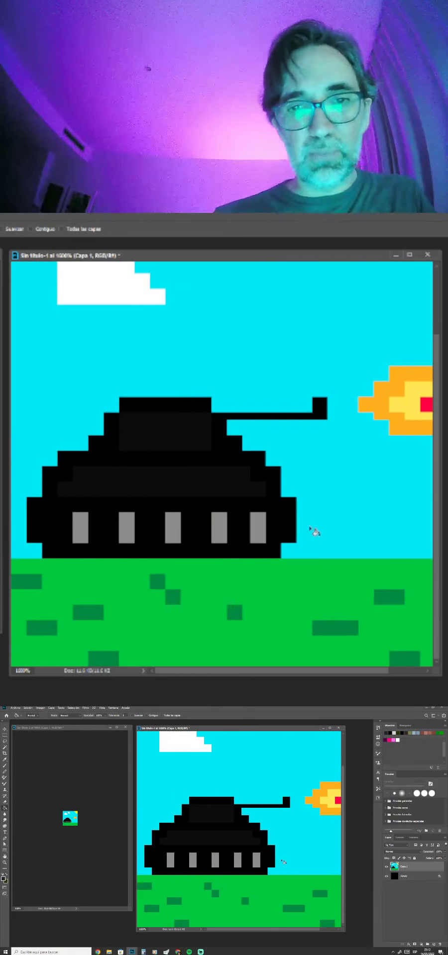
Select the whole tank including its grey windows with the Magic Wand and copy it to a new layer.
{"action": "key", "text": "i"}
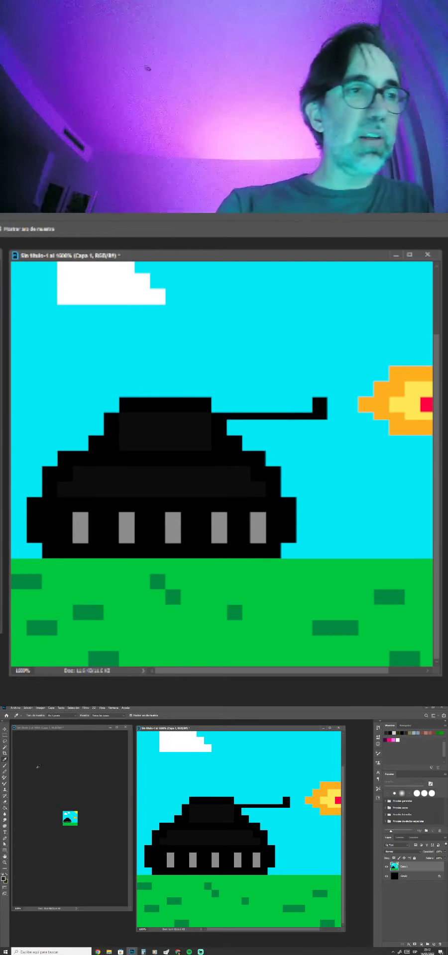
{"action": "key", "text": "w"}
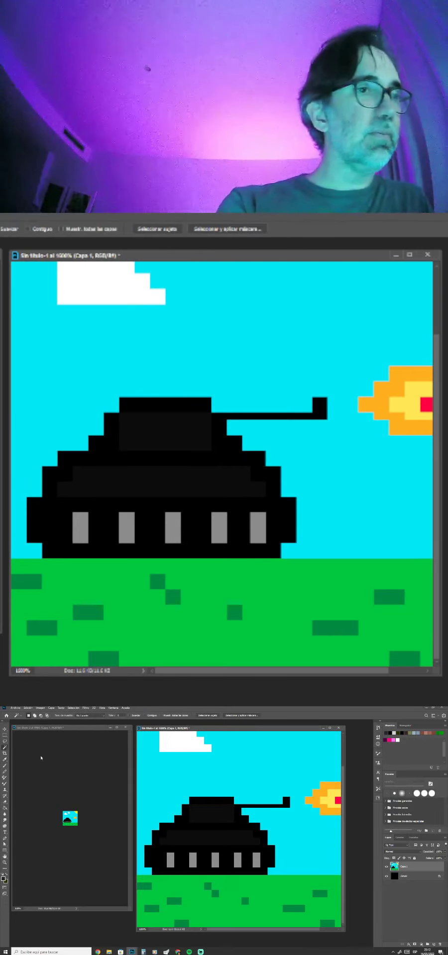
{"action": "left_click", "coordinate": [244, 836]}
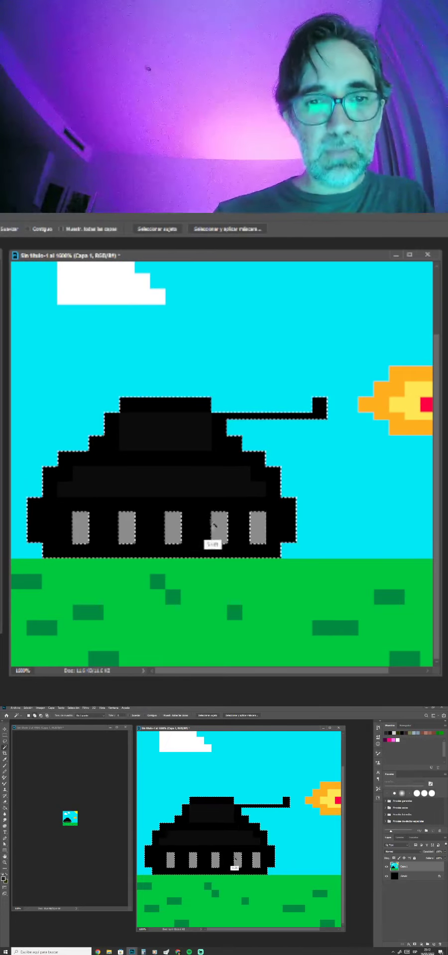
{"action": "left_click", "coordinate": [240, 863], "text": "shift"}
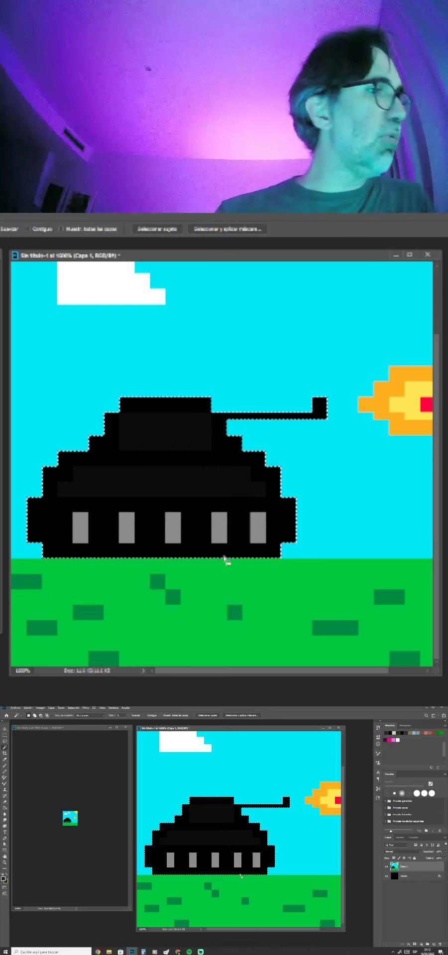
{"action": "key", "text": "ctrl+j"}
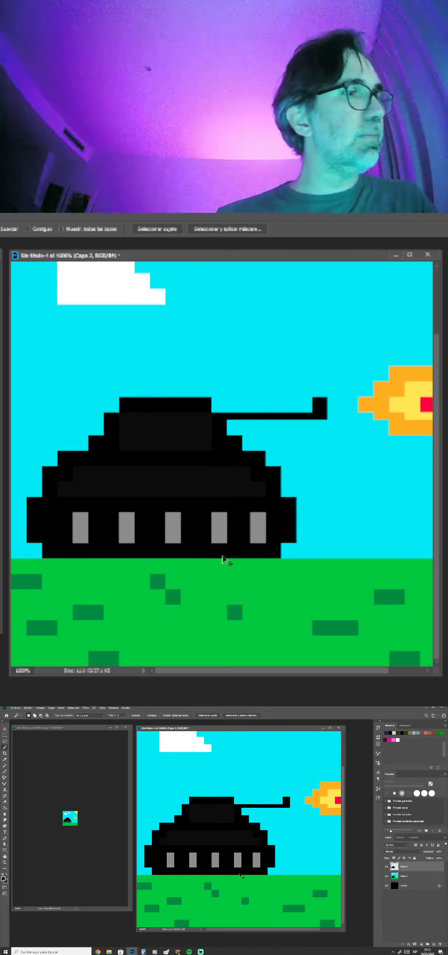
Raise the luminosity of the copied tank layer with Hue/Saturation until its black areas become dark grey.
{"action": "key", "text": "ctrl+u"}
{"action": "left_click_drag", "start_coordinate": [342, 794], "coordinate": [351, 795]}
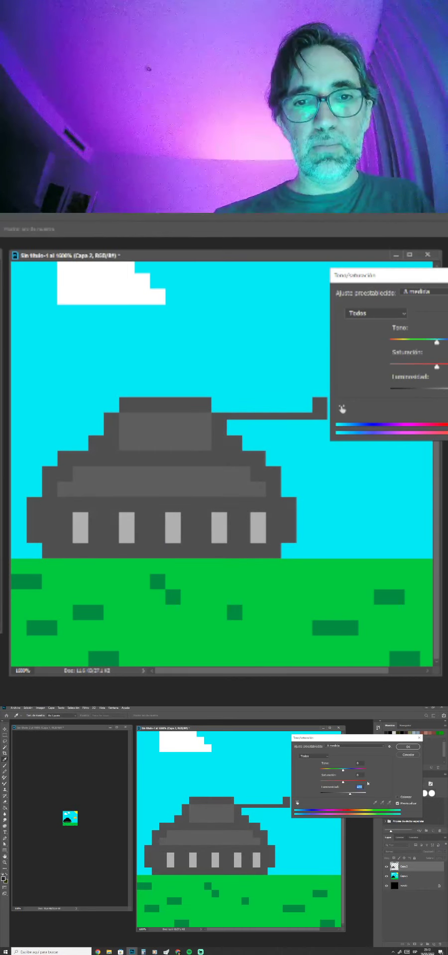
{"action": "key", "text": "Return"}
Sample the dark green of the grass patches and paint a shadow strip on the ground beneath the tank with the Pencil.
{"action": "left_click", "coordinate": [275, 846], "text": "ctrl+alt"}
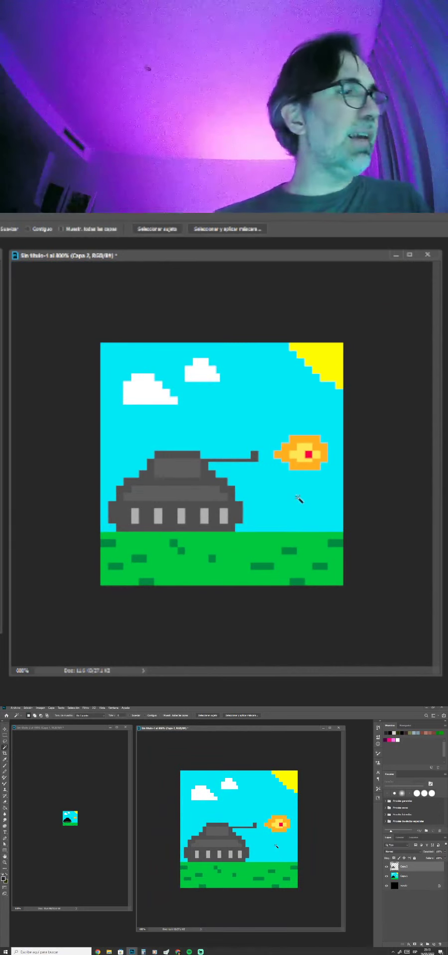
{"action": "key", "text": "b"}
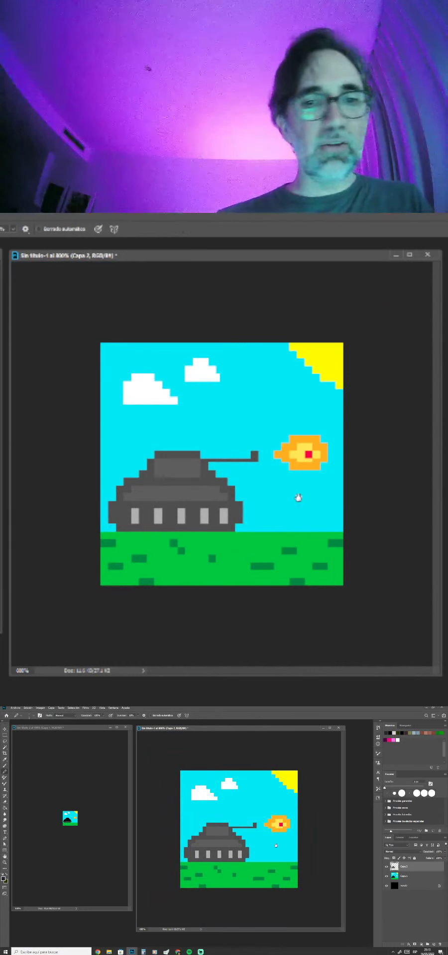
{"action": "left_click", "coordinate": [163, 558], "text": "ctrl"}
{"action": "left_click", "coordinate": [163, 558], "text": "ctrl"}
{"action": "left_click_drag", "start_coordinate": [232, 580], "coordinate": [316, 528]}
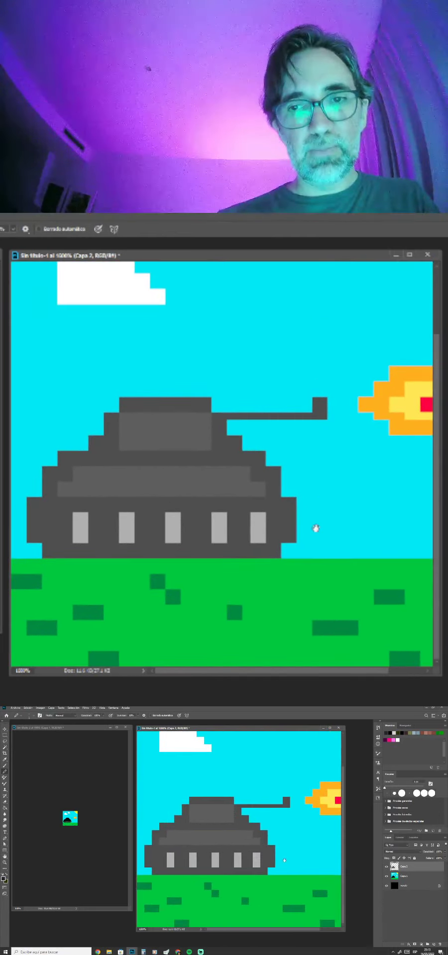
{"action": "left_click", "coordinate": [236, 612], "text": "alt"}
{"action": "left_click_drag", "start_coordinate": [265, 877], "coordinate": [144, 877]}
{"action": "mouse_move", "coordinate": [272, 477]}
{"action": "left_mouse_down"}
{"action": "mouse_move", "coordinate": [179, 533]}
{"action": "mouse_move", "coordinate": [271, 466]}
{"action": "left_mouse_up"}
{"action": "mouse_move", "coordinate": [245, 881]}
{"action": "left_mouse_down"}
{"action": "mouse_move", "coordinate": [145, 881]}
{"action": "mouse_move", "coordinate": [141, 893]}
{"action": "left_mouse_up"}
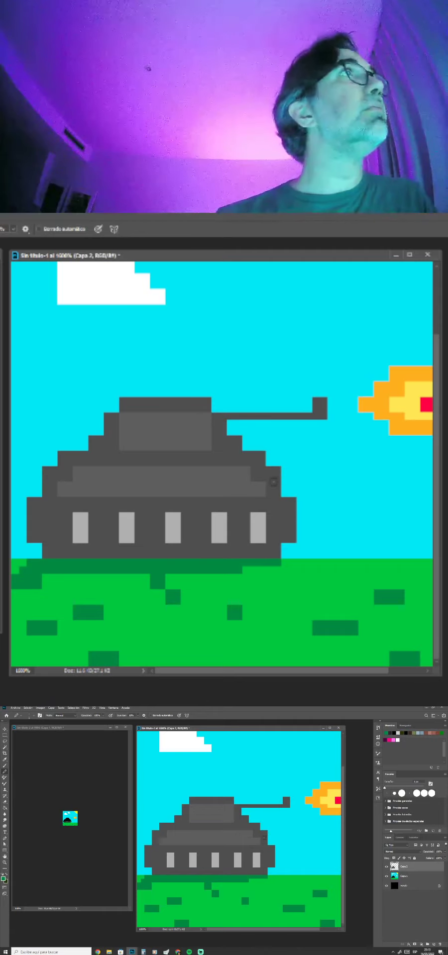
Enlarge the view of the untouched small copy so the original picture serves as a reference.
{"action": "left_click", "coordinate": [96, 846]}
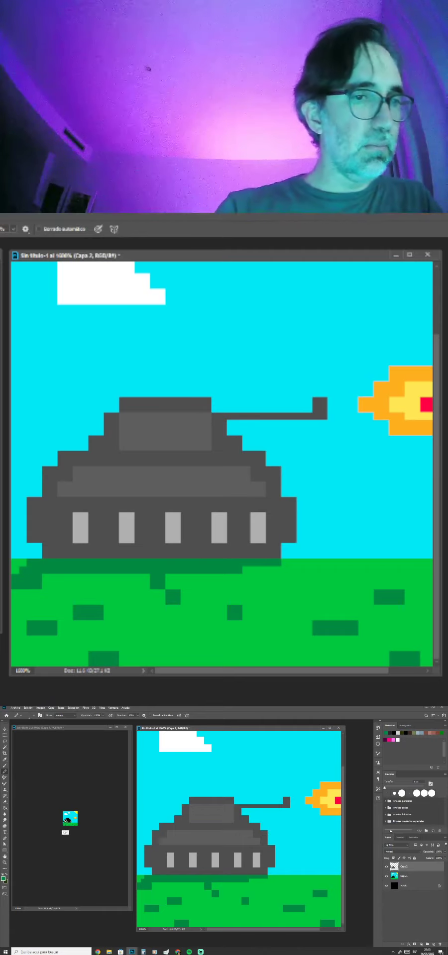
{"action": "key", "text": "ctrl+plus"}
{"action": "key", "text": "ctrl+plus"}
{"action": "key", "text": "ctrl+plus"}
{"action": "key", "text": "ctrl+plus"}
Sample the explosion's orange and pencil highlights on a new layer along the turret's front, barrel tip and hull slope.
{"action": "left_click_drag", "start_coordinate": [298, 830], "coordinate": [251, 820]}
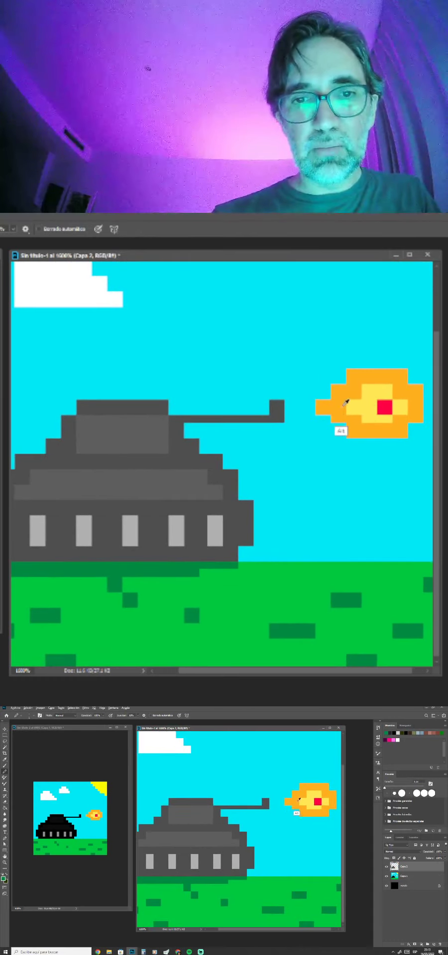
{"action": "left_click", "coordinate": [295, 805], "text": "alt"}
{"action": "left_click", "coordinate": [433, 944]}
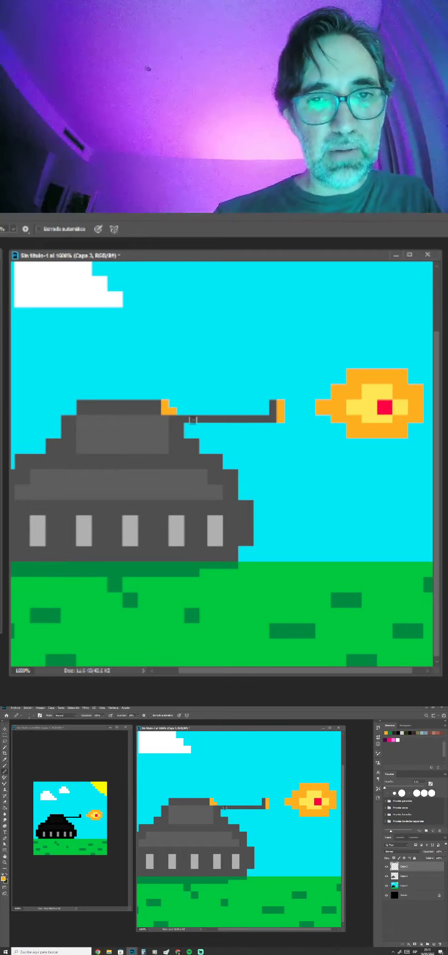
{"action": "left_click_drag", "start_coordinate": [225, 818], "coordinate": [244, 839]}
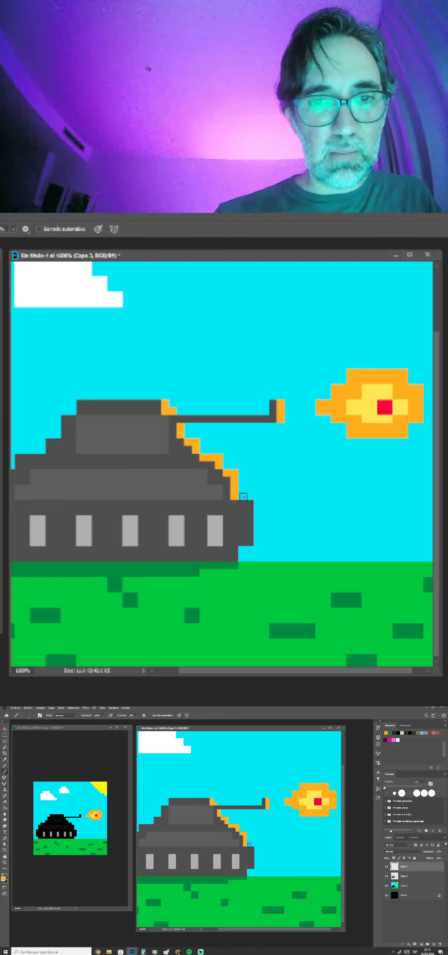
Set the highlight layer to Screen (Trama) at 10% opacity and widen its highlights on the turret, barrel tip and hull slope.
{"action": "left_click", "coordinate": [402, 851]}
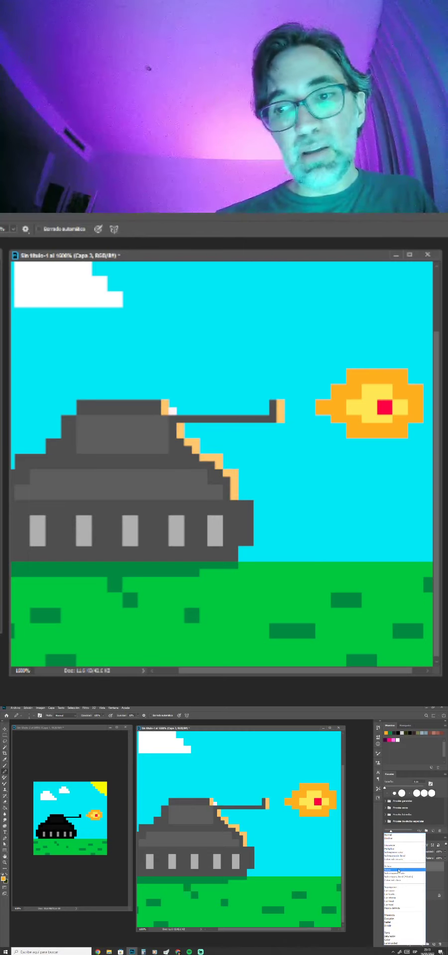
{"action": "left_click", "coordinate": [397, 871]}
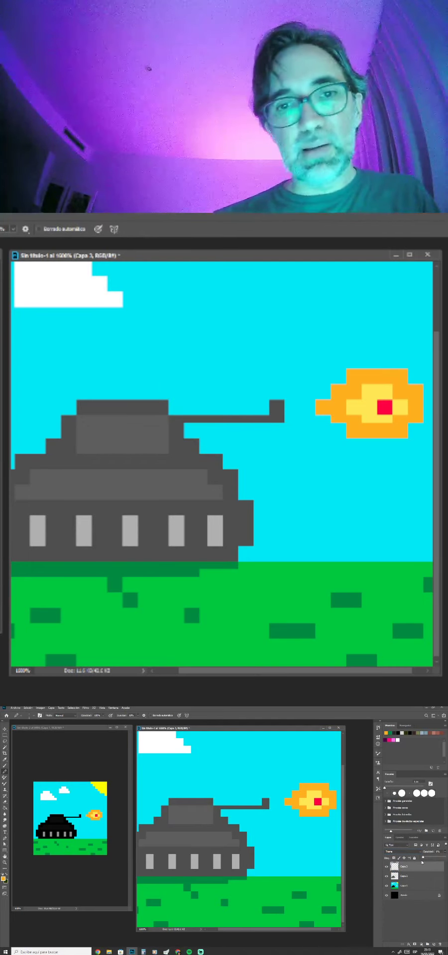
{"action": "left_click_drag", "start_coordinate": [425, 862], "coordinate": [421, 861]}
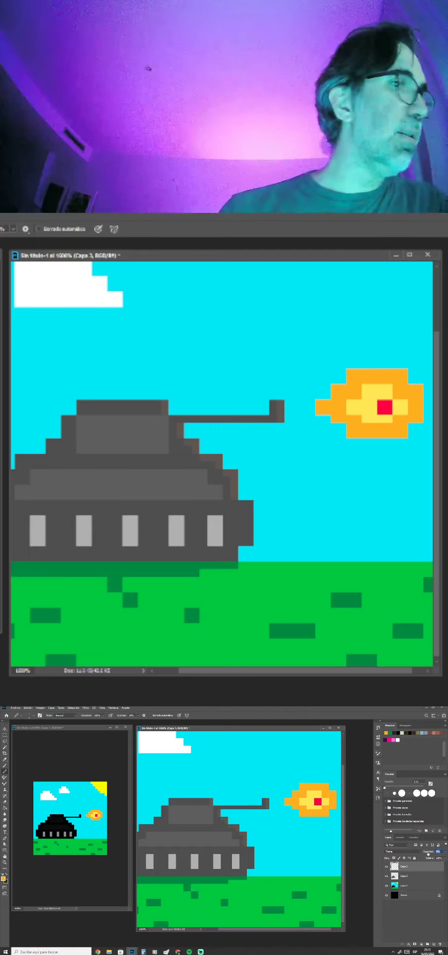
{"action": "type", "text": "10"}
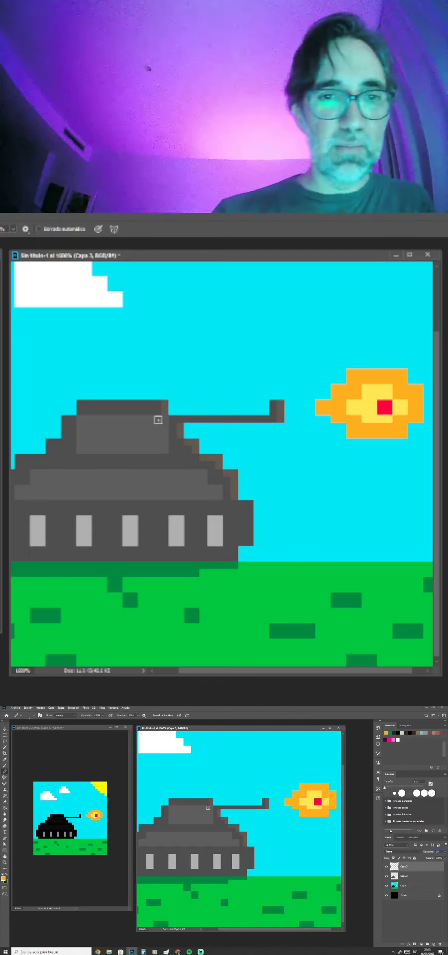
{"action": "left_click", "coordinate": [208, 803]}
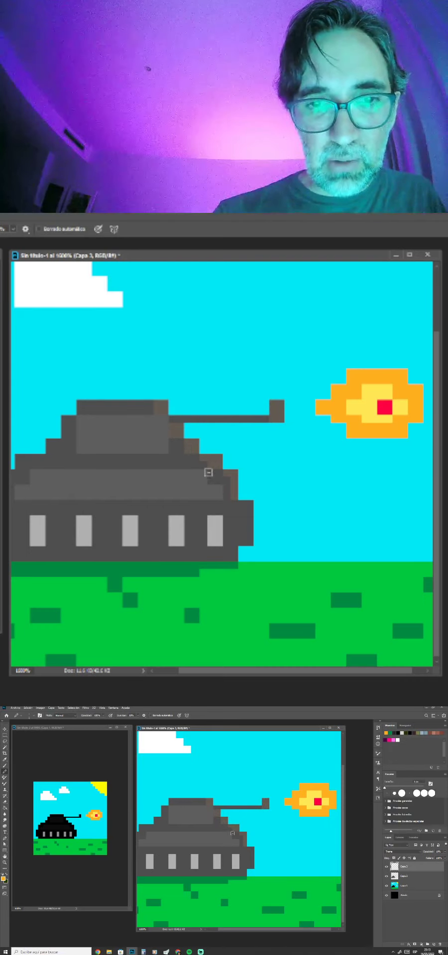
{"action": "mouse_move", "coordinate": [228, 481]}
{"action": "left_mouse_down"}
{"action": "mouse_move", "coordinate": [216, 541]}
{"action": "mouse_move", "coordinate": [255, 539]}
{"action": "left_mouse_up"}
Sample the dark green shadow colour and extend the ground shadow on the tank layer to the full length of the tank.
{"action": "left_click", "coordinate": [232, 565], "text": "alt"}
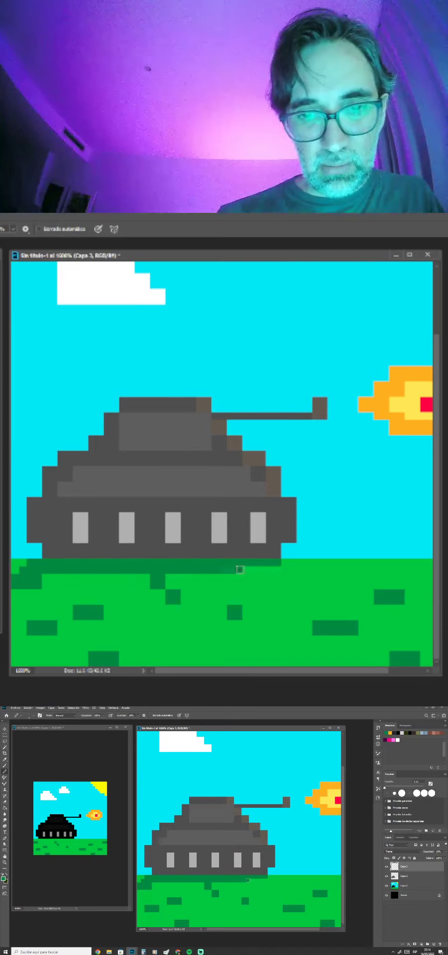
{"action": "left_click", "coordinate": [403, 876]}
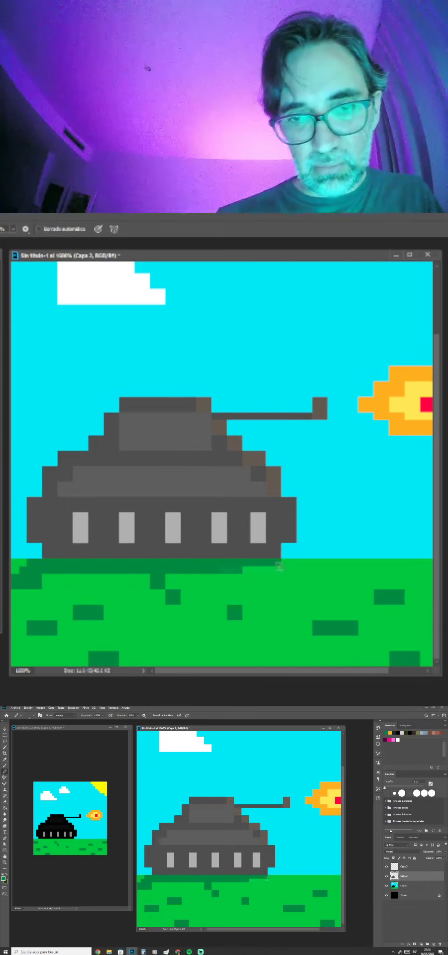
{"action": "key", "text": "alt+bracketright"}
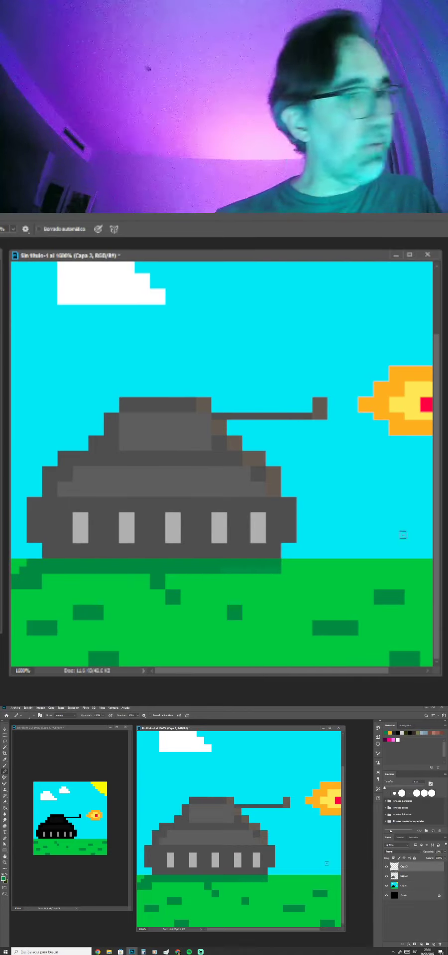
{"action": "key", "text": "m"}
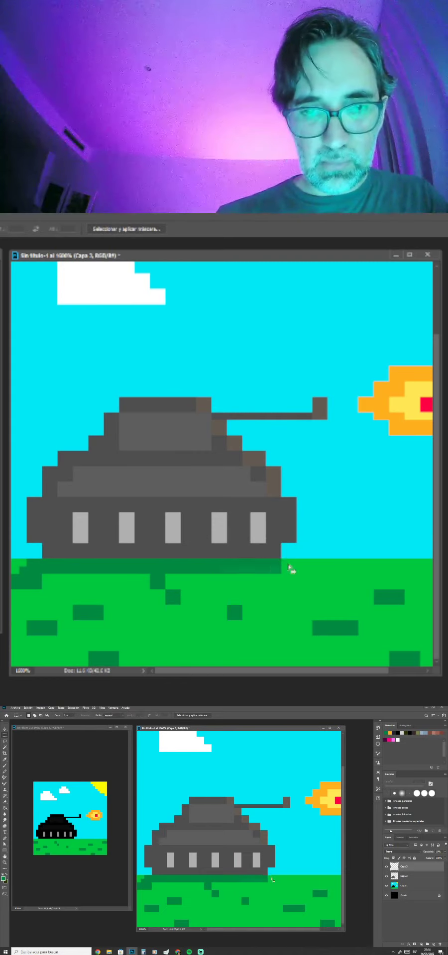
{"action": "left_click_drag", "start_coordinate": [271, 876], "coordinate": [234, 890]}
{"action": "left_click", "coordinate": [409, 876]}
{"action": "key", "text": "ctrl+d"}
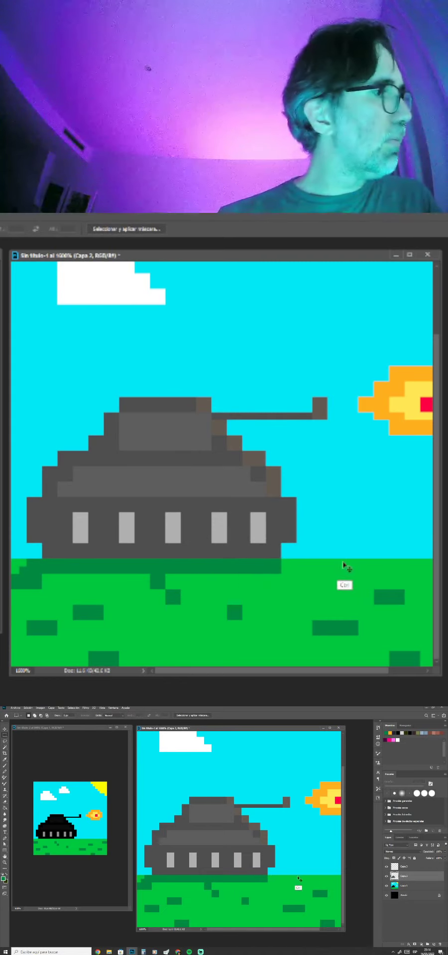
{"action": "key", "text": "b"}
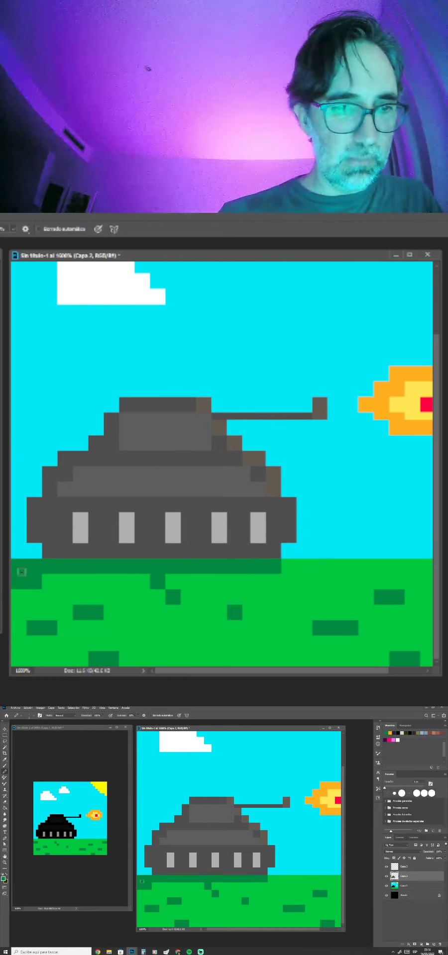
Merge the highlight layer with the tank layer.
{"action": "scroll", "coordinate": [230, 543], "scroll_direction": "down", "scroll_amount": 1}
{"action": "scroll", "coordinate": [230, 543], "scroll_direction": "down", "scroll_amount": 2}
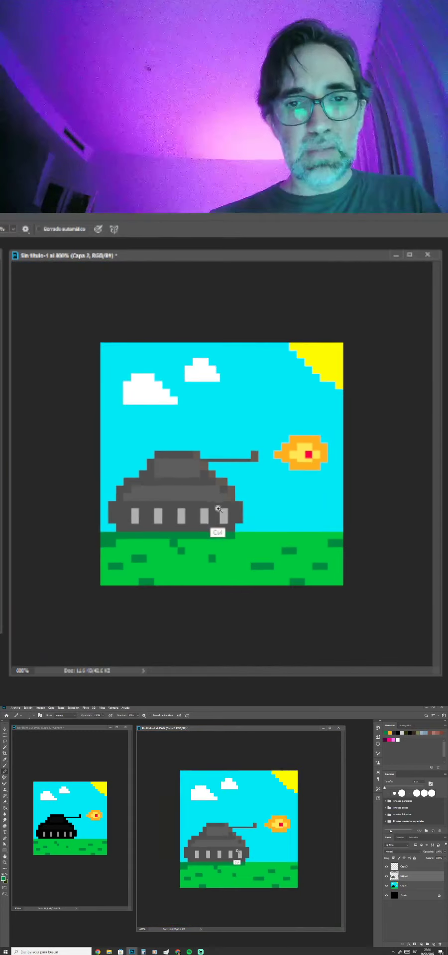
{"action": "scroll", "coordinate": [230, 543], "scroll_direction": "up", "scroll_amount": 3}
{"action": "left_click", "coordinate": [407, 868], "text": "ctrl"}
{"action": "key", "text": "ctrl+e"}
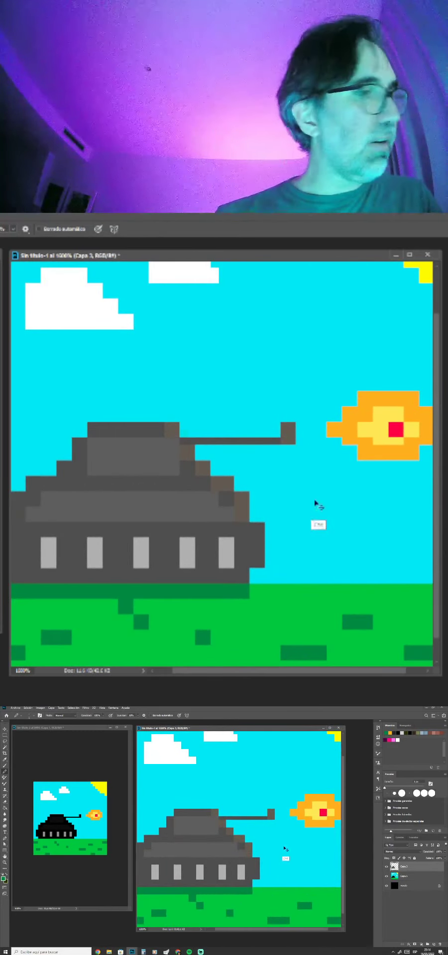
Repaint the orange-tinted turret and hull highlights in sampled grey and thicken the cannon barrel along its upper edge.
{"action": "left_click", "coordinate": [204, 828], "text": "alt"}
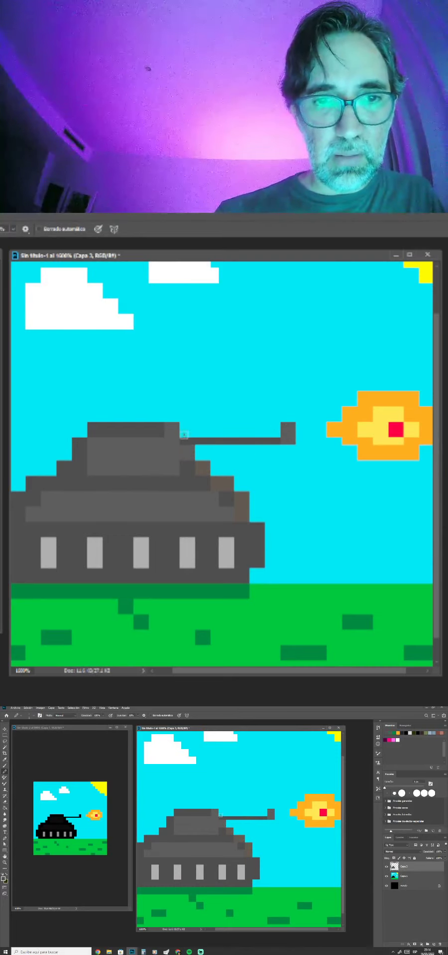
{"action": "left_click_drag", "start_coordinate": [184, 434], "coordinate": [277, 436]}
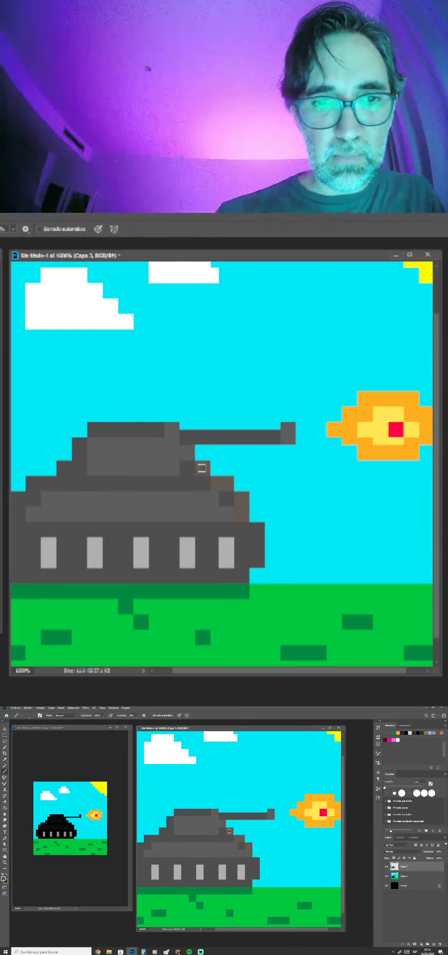
{"action": "left_click", "coordinate": [227, 515]}
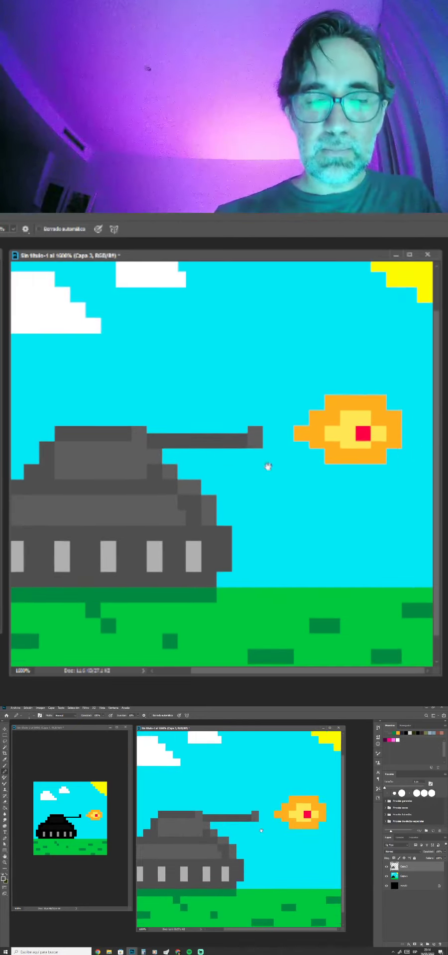
{"action": "scroll", "coordinate": [267, 464], "scroll_direction": "right", "scroll_amount": 2}
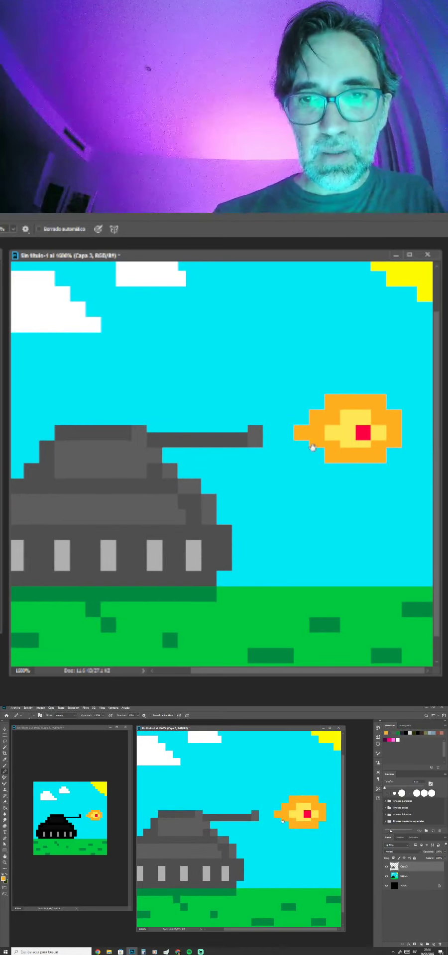
{"action": "scroll", "coordinate": [160, 443], "scroll_direction": "up", "scroll_amount": 1}
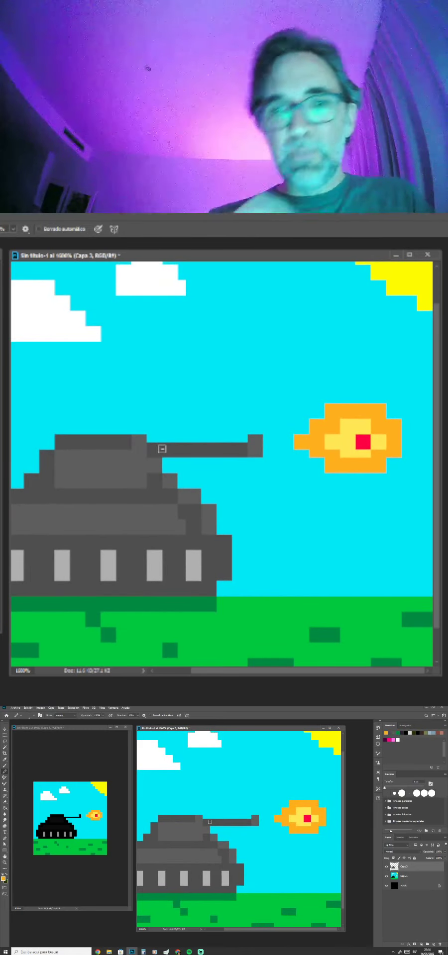
{"action": "left_click_drag", "start_coordinate": [310, 446], "coordinate": [279, 447]}
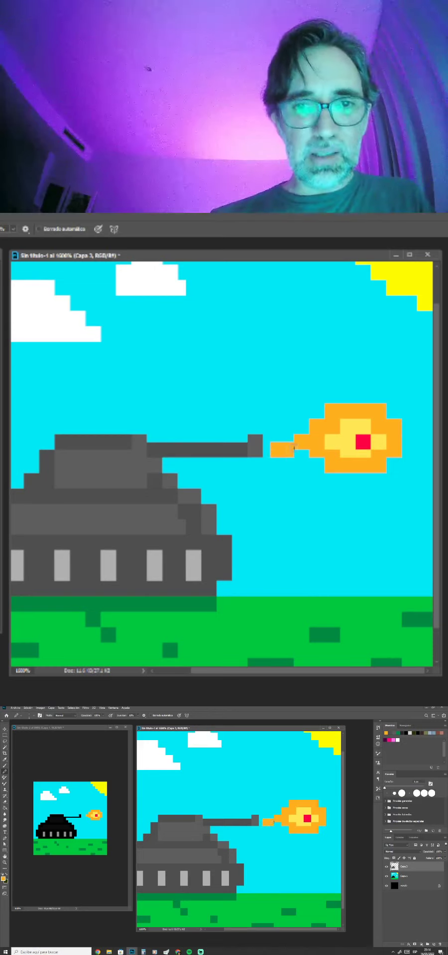
{"action": "key", "text": "ctrl+z"}
Copy the explosion from the original picture layer onto its own layer and move it down one pixel to line up with the barrel.
{"action": "left_click", "coordinate": [409, 878]}
{"action": "key", "text": "m"}
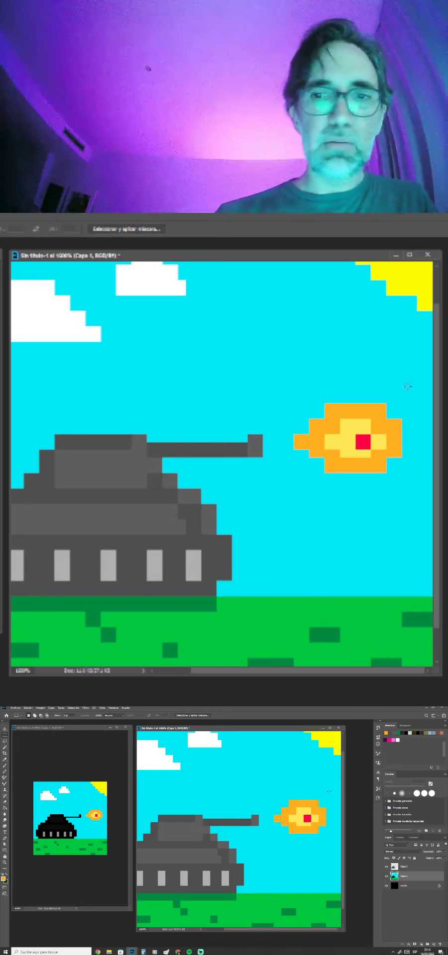
{"action": "left_click_drag", "start_coordinate": [417, 380], "coordinate": [270, 480]}
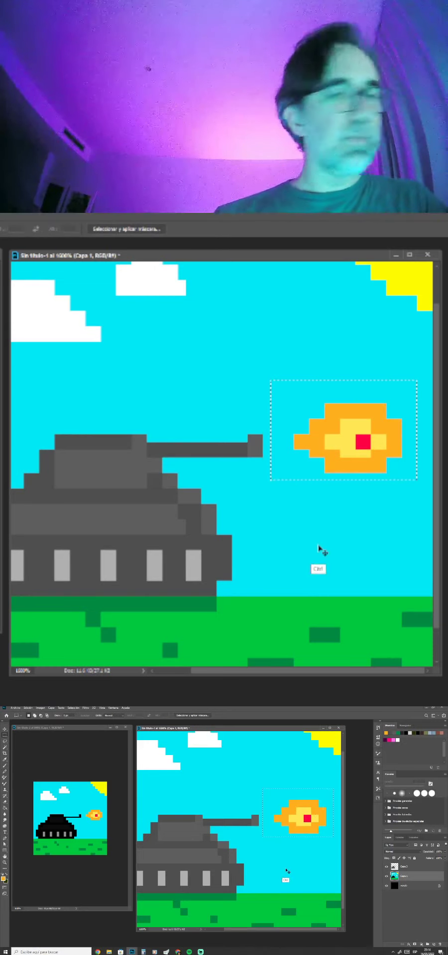
{"action": "key", "text": "ctrl+j"}
{"action": "key", "text": "v"}
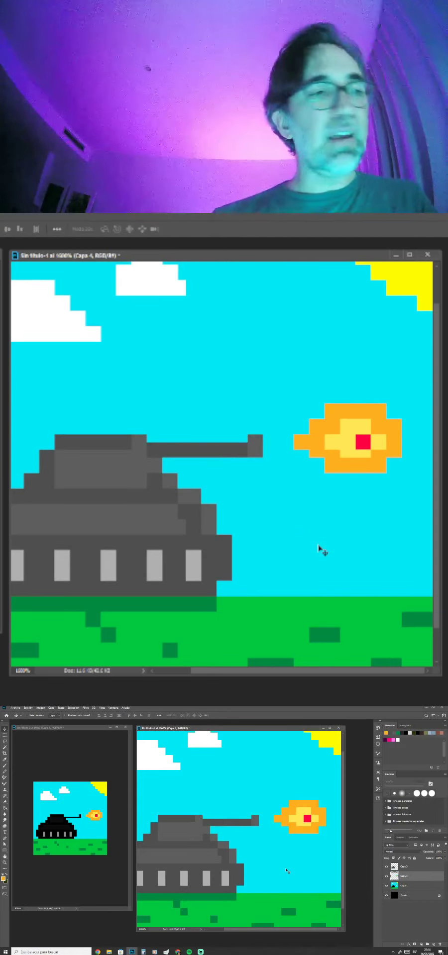
{"action": "key", "text": "Down"}
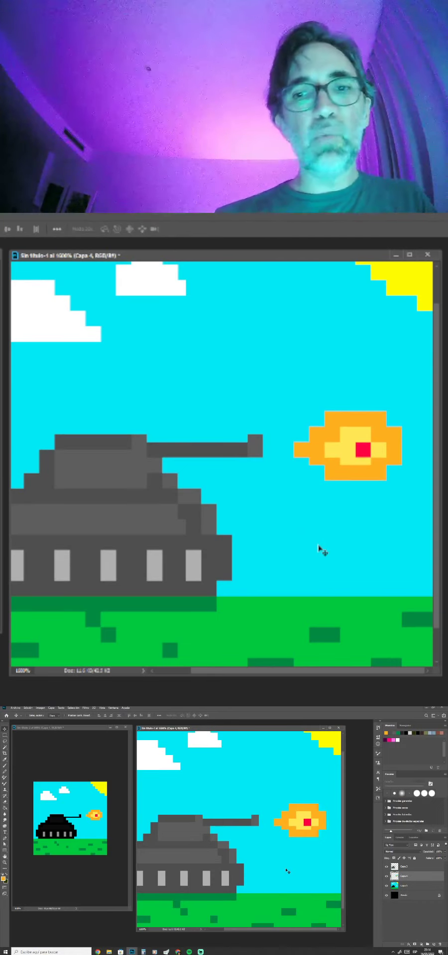
Pencil the explosion's orange backwards in a stepped taper towards the barrel tip.
{"action": "key", "text": "b"}
{"action": "left_click", "coordinate": [310, 446]}
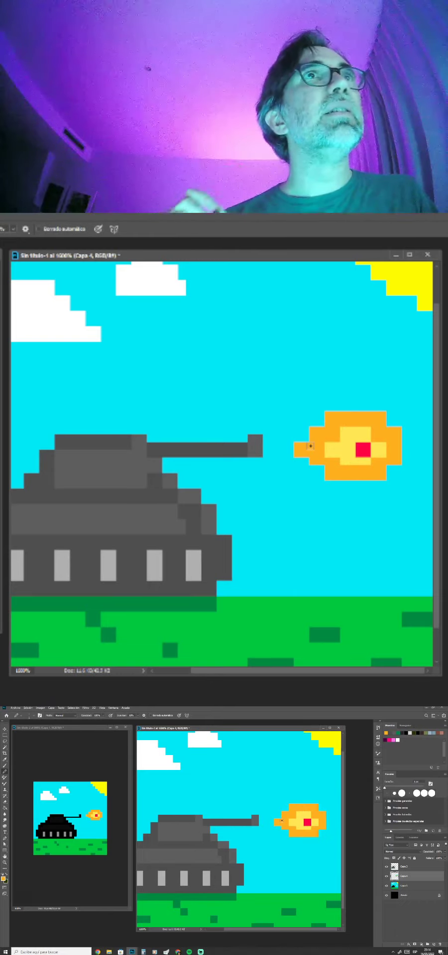
{"action": "left_click_drag", "start_coordinate": [310, 446], "coordinate": [281, 454]}
{"action": "left_click", "coordinate": [301, 439]}
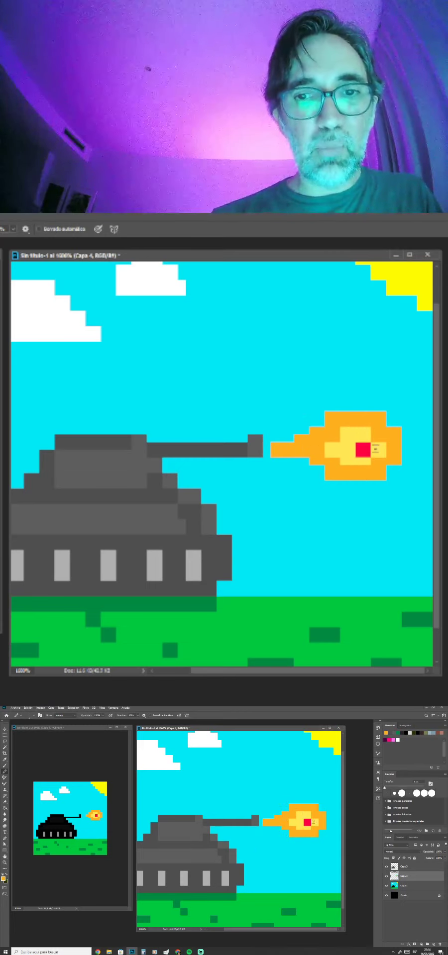
Trim the explosion's lower edge with sky blue and stretch its red core into a bar reaching the far edge.
{"action": "scroll", "coordinate": [275, 460], "scroll_direction": "down", "scroll_amount": 1}
{"action": "left_click", "coordinate": [316, 475], "text": "alt"}
{"action": "mouse_move", "coordinate": [326, 475]}
{"action": "left_mouse_down"}
{"action": "mouse_move", "coordinate": [383, 475]}
{"action": "mouse_move", "coordinate": [406, 448]}
{"action": "left_mouse_up"}
{"action": "left_click", "coordinate": [362, 448], "text": "alt"}
{"action": "left_click", "coordinate": [363, 440], "text": "alt"}
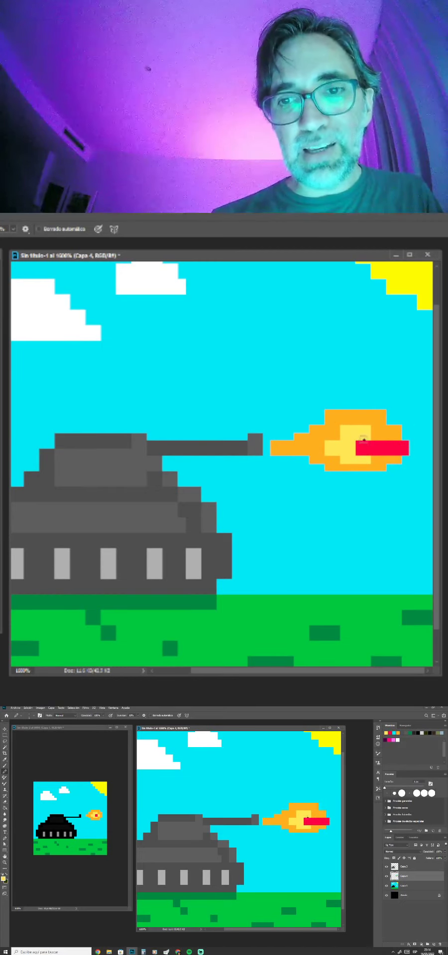
Lengthen the yellow and orange bands around the red bar and trim the outer edges with sky blue into a flatter flame.
{"action": "left_click_drag", "start_coordinate": [367, 437], "coordinate": [397, 437]}
{"action": "left_click", "coordinate": [378, 426], "text": "alt"}
{"action": "mouse_move", "coordinate": [367, 460]}
{"action": "left_mouse_down"}
{"action": "mouse_move", "coordinate": [405, 459]}
{"action": "mouse_move", "coordinate": [413, 440]}
{"action": "mouse_move", "coordinate": [386, 469]}
{"action": "mouse_move", "coordinate": [377, 421]}
{"action": "mouse_move", "coordinate": [328, 414]}
{"action": "left_mouse_up"}
{"action": "left_click", "coordinate": [397, 410], "text": "alt"}
{"action": "left_click", "coordinate": [390, 438], "text": "alt"}
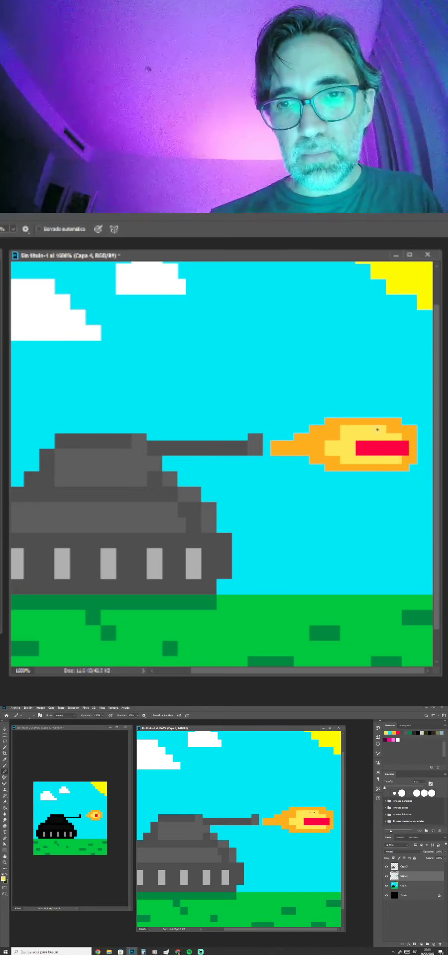
{"action": "left_click", "coordinate": [403, 423], "text": "alt"}
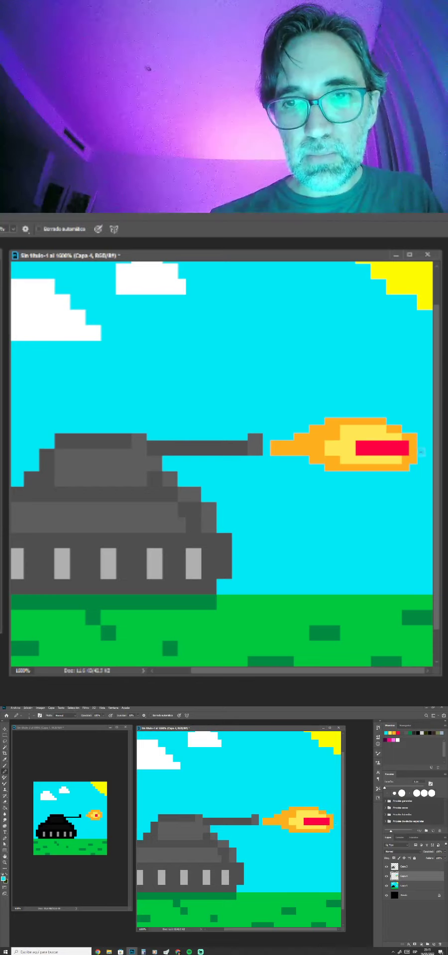
{"action": "left_click", "coordinate": [397, 467], "text": "alt"}
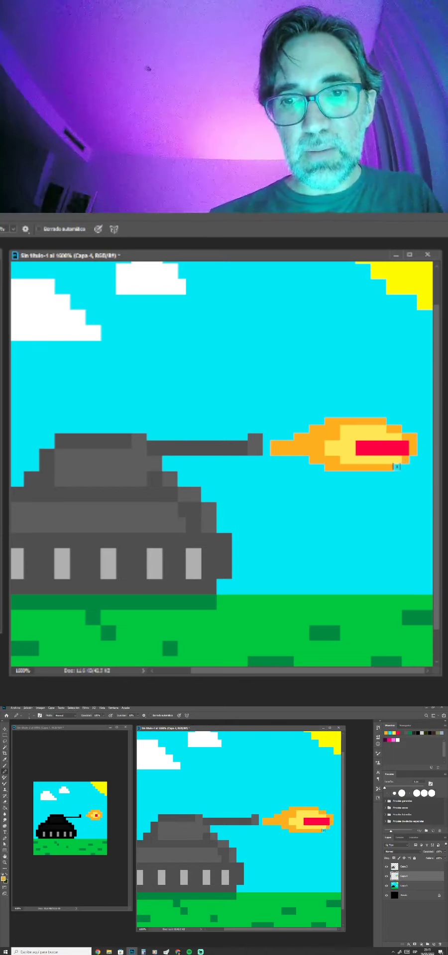
Thin the red bar to a narrow line with sampled yellow and round off the flame's upper far corner in orange and yellow.
{"action": "left_click", "coordinate": [382, 459], "text": "alt"}
{"action": "left_click_drag", "start_coordinate": [404, 453], "coordinate": [359, 453]}
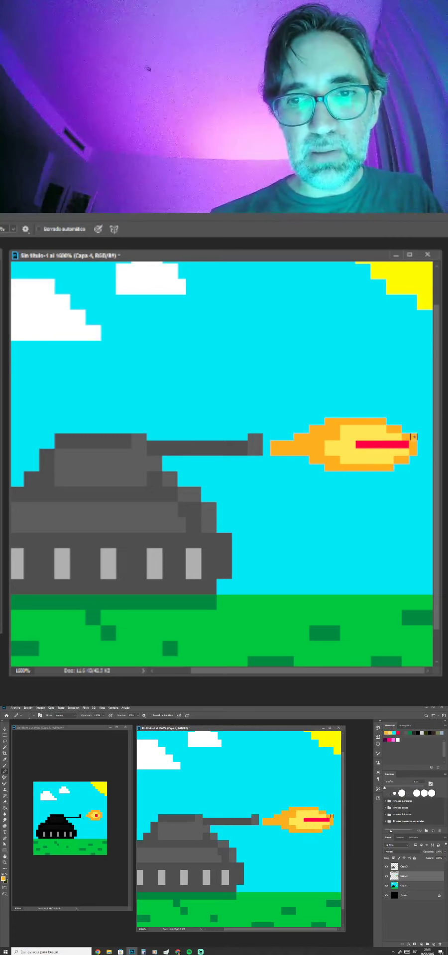
{"action": "left_click", "coordinate": [401, 425], "text": "alt"}
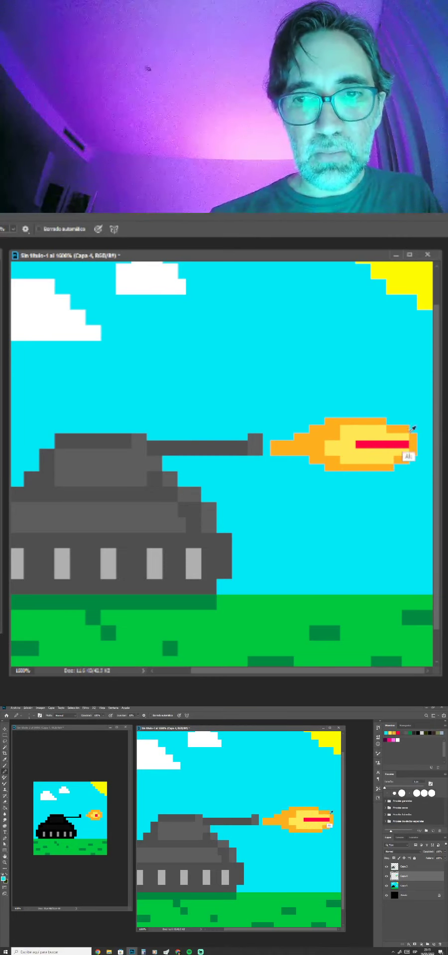
{"action": "left_click", "coordinate": [394, 431], "text": "alt"}
{"action": "left_click", "coordinate": [389, 423]}
{"action": "left_click", "coordinate": [378, 433], "text": "alt"}
{"action": "left_click", "coordinate": [389, 430]}
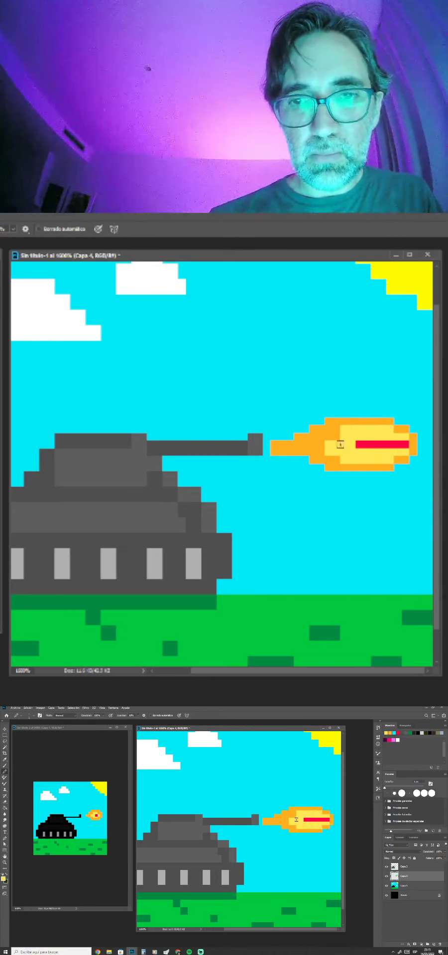
Extend the flame's yellow interior towards the barrel and widen the orange taper on its lower side.
{"action": "left_click", "coordinate": [340, 447], "text": "alt"}
{"action": "left_click_drag", "start_coordinate": [336, 438], "coordinate": [329, 438]}
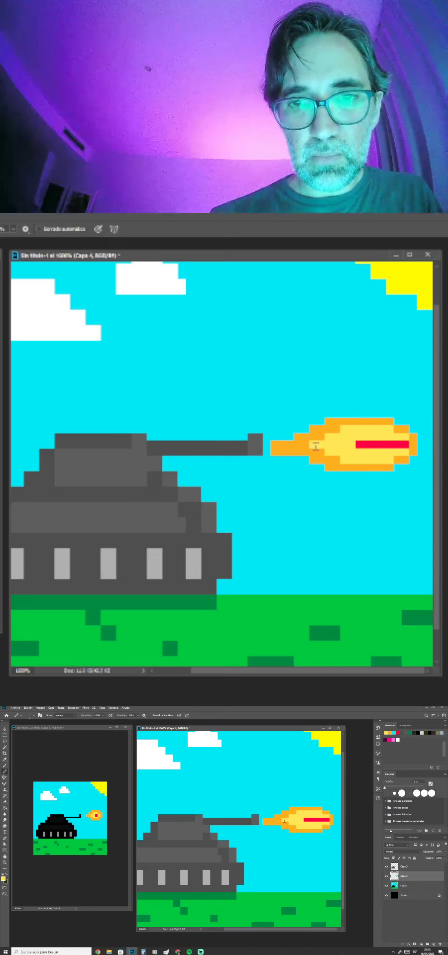
{"action": "left_click", "coordinate": [316, 451], "text": "alt"}
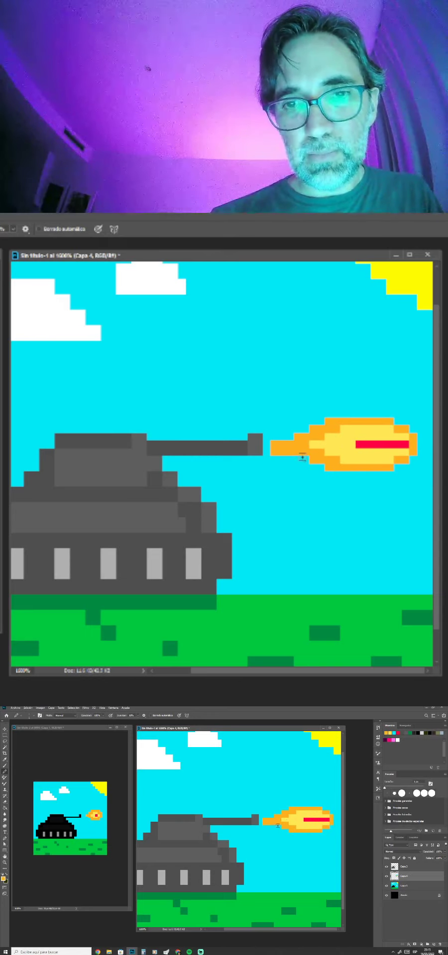
{"action": "left_click_drag", "start_coordinate": [298, 460], "coordinate": [306, 460]}
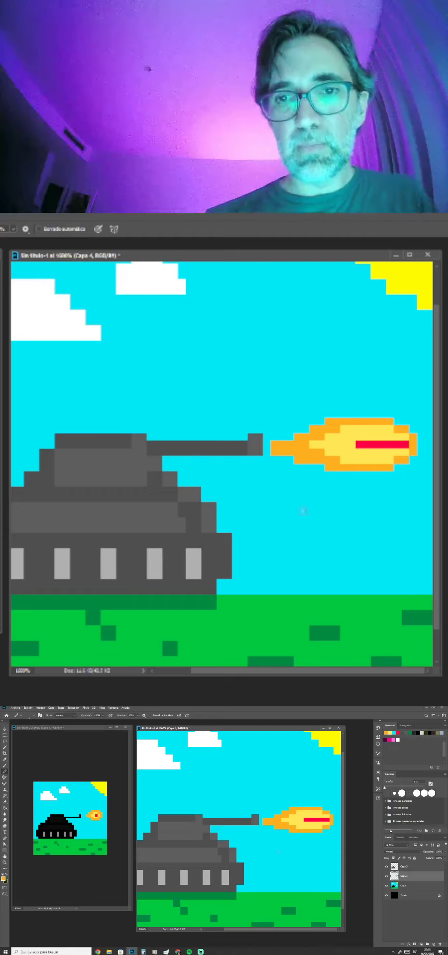
Sample the red and extend the core line just past the flame's far tip.
{"action": "left_click", "coordinate": [405, 444]}
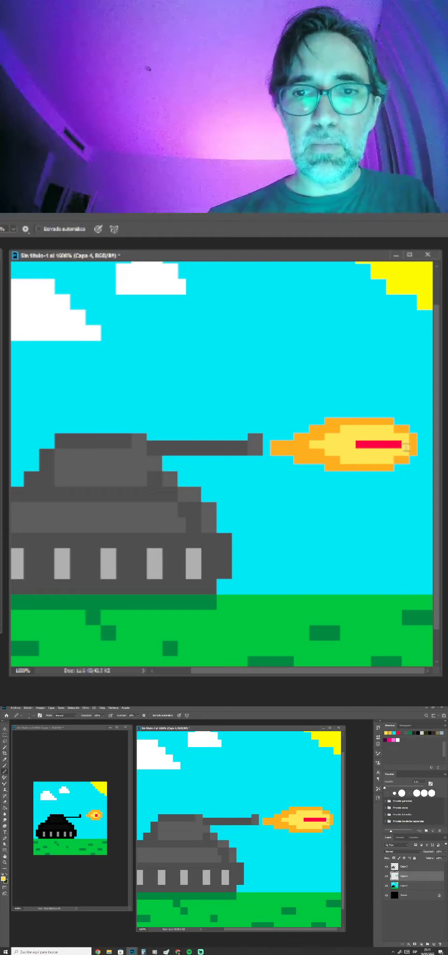
{"action": "left_click", "coordinate": [384, 444], "text": "alt"}
{"action": "left_click_drag", "start_coordinate": [404, 445], "coordinate": [414, 444]}
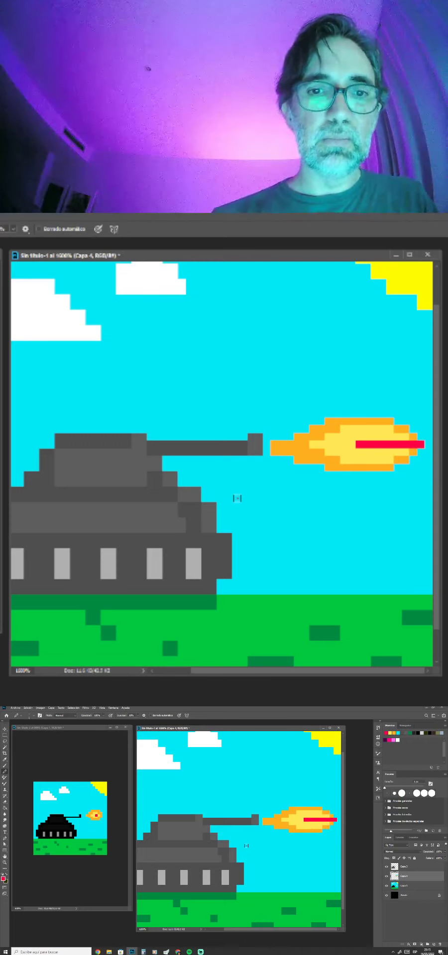
Merge the flame layer with the retouched tank layer.
{"action": "left_click_drag", "start_coordinate": [141, 518], "coordinate": [229, 492]}
{"action": "scroll", "coordinate": [229, 491], "scroll_direction": "down", "scroll_amount": 4}
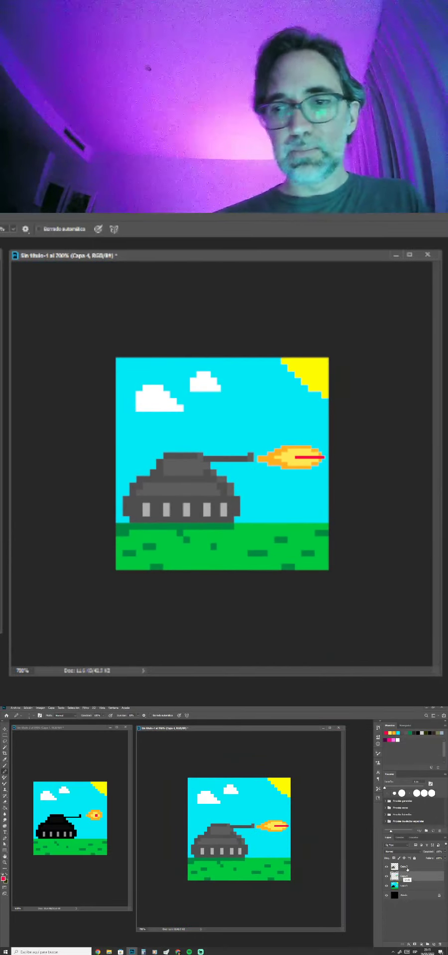
{"action": "left_click", "coordinate": [408, 868], "text": "shift"}
{"action": "key", "text": "ctrl+e"}
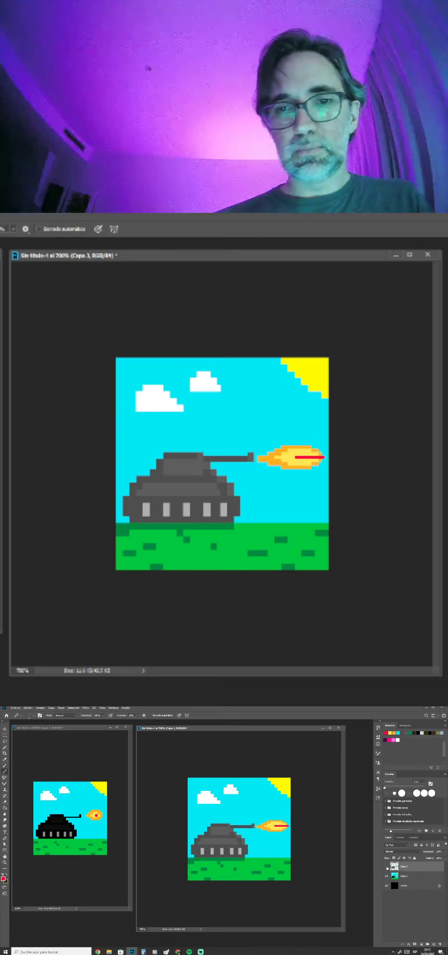
Toggle the visibility of the retouched layer to compare the edited picture with the original.
{"action": "left_click", "coordinate": [386, 867]}
{"action": "left_click", "coordinate": [386, 867]}
{"action": "left_click", "coordinate": [386, 867]}
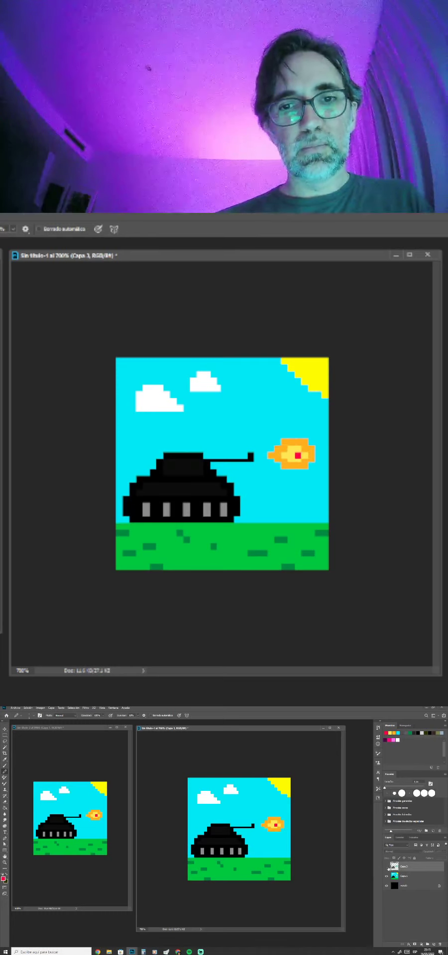
Show the retouched layer again and paint sampled light yellow over the red core line inside the flame.
{"action": "left_click", "coordinate": [387, 867]}
{"action": "key", "text": "ctrl+plus"}
{"action": "key", "text": "ctrl+plus"}
{"action": "left_click", "coordinate": [331, 467], "text": "ctrl"}
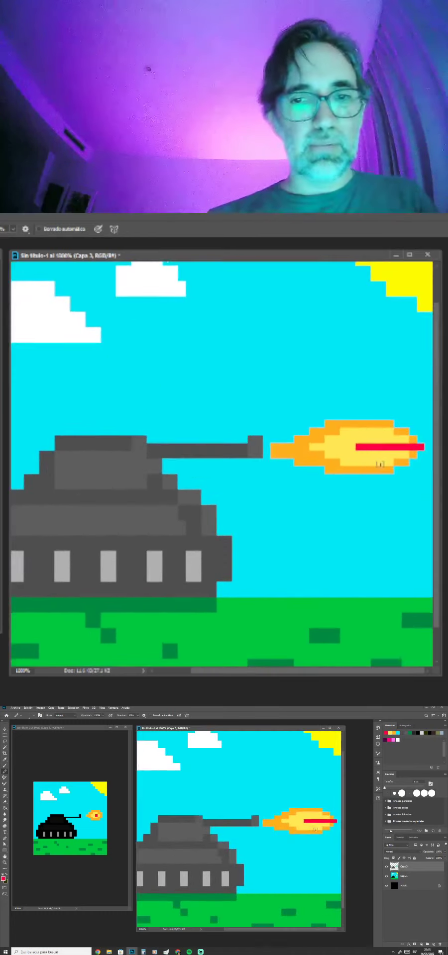
{"action": "left_click", "coordinate": [378, 457], "text": "alt"}
{"action": "left_click_drag", "start_coordinate": [406, 451], "coordinate": [359, 451]}
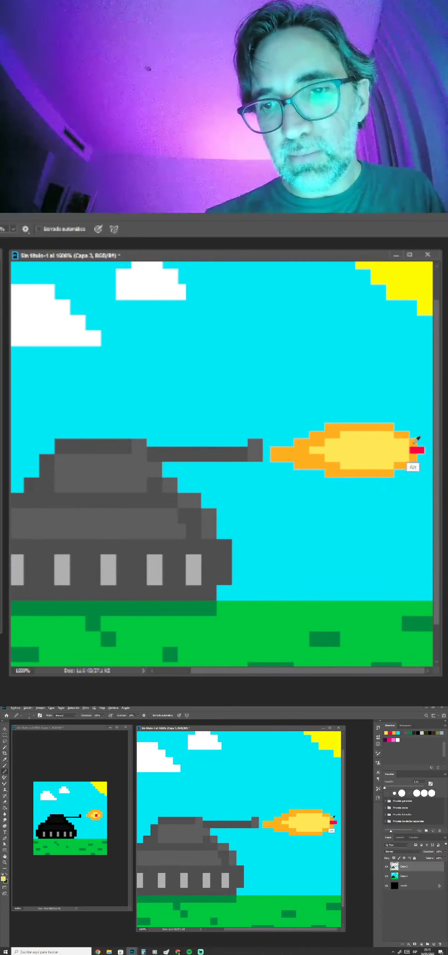
Replace the remaining red at the flame's far tip with orange and start a white core sampled from the cloud.
{"action": "left_click", "coordinate": [413, 458], "text": "alt"}
{"action": "mouse_move", "coordinate": [420, 451]}
{"action": "left_mouse_down"}
{"action": "mouse_move", "coordinate": [401, 450]}
{"action": "mouse_move", "coordinate": [381, 450]}
{"action": "left_mouse_up"}
{"action": "left_click", "coordinate": [423, 462], "text": "alt"}
{"action": "left_click", "coordinate": [421, 449]}
{"action": "left_click", "coordinate": [171, 297], "text": "alt"}
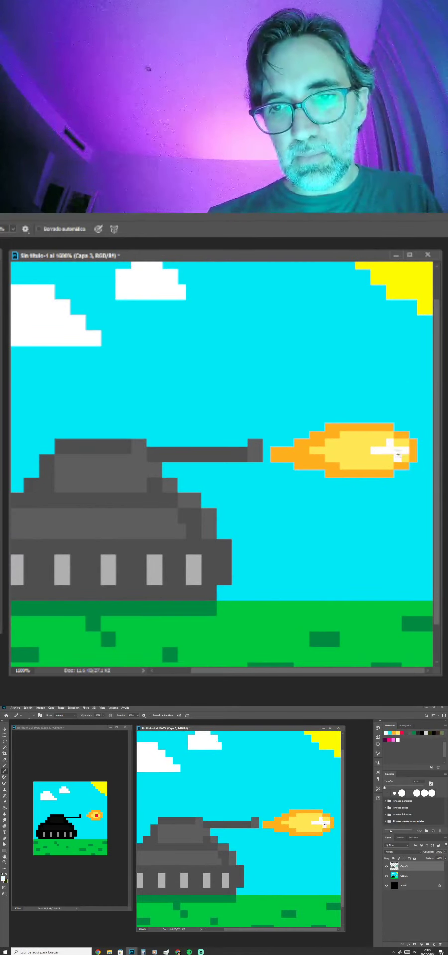
Shape the white core as a block near the flame's far tip with a thin line tapering towards the barrel.
{"action": "left_click", "coordinate": [404, 458], "text": "alt"}
{"action": "left_click", "coordinate": [405, 450]}
{"action": "left_click", "coordinate": [393, 446], "text": "alt"}
{"action": "mouse_move", "coordinate": [390, 457]}
{"action": "left_mouse_down"}
{"action": "mouse_move", "coordinate": [390, 449]}
{"action": "mouse_move", "coordinate": [355, 452]}
{"action": "left_mouse_up"}
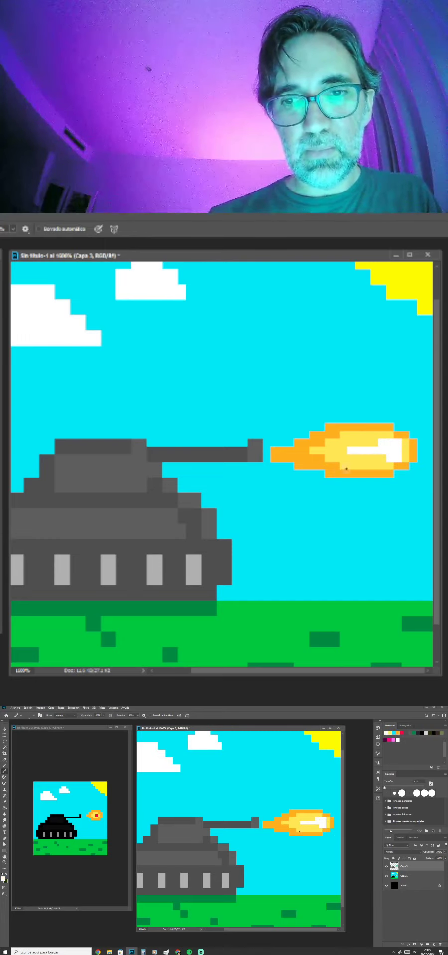
{"action": "mouse_move", "coordinate": [387, 456]}
{"action": "left_mouse_down"}
{"action": "mouse_move", "coordinate": [358, 462]}
{"action": "mouse_move", "coordinate": [351, 468]}
{"action": "mouse_move", "coordinate": [381, 455]}
{"action": "mouse_move", "coordinate": [386, 447]}
{"action": "mouse_move", "coordinate": [364, 442]}
{"action": "left_mouse_up"}
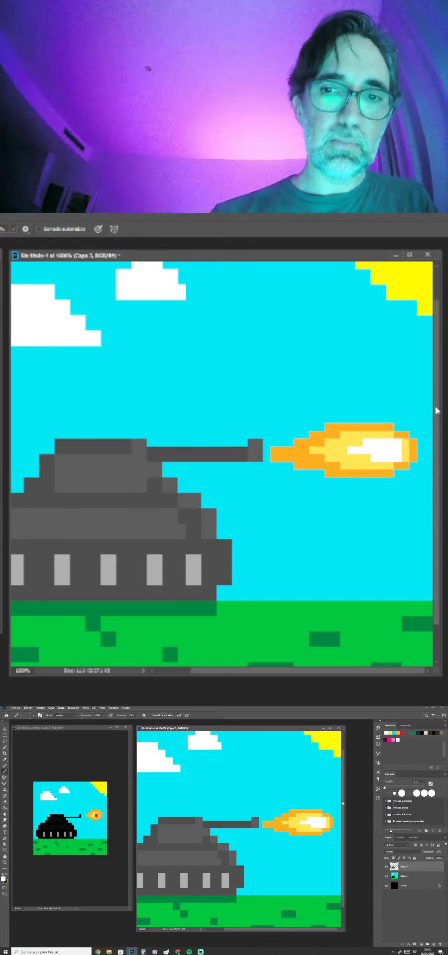
{"action": "left_click", "coordinate": [348, 439], "text": "alt"}
{"action": "mouse_move", "coordinate": [366, 442]}
{"action": "left_mouse_down"}
{"action": "mouse_move", "coordinate": [398, 442]}
{"action": "mouse_move", "coordinate": [372, 459]}
{"action": "mouse_move", "coordinate": [370, 443]}
{"action": "mouse_move", "coordinate": [372, 459]}
{"action": "left_mouse_up"}
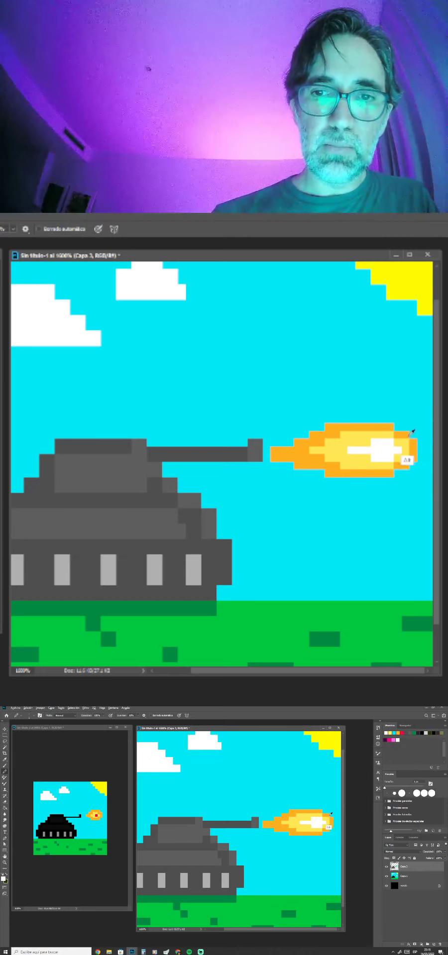
Narrow the flame by painting sampled sky blue over its outer edges and redraw the orange outline closer to the core.
{"action": "left_click", "coordinate": [412, 454], "text": "alt"}
{"action": "left_click", "coordinate": [412, 462], "text": "alt"}
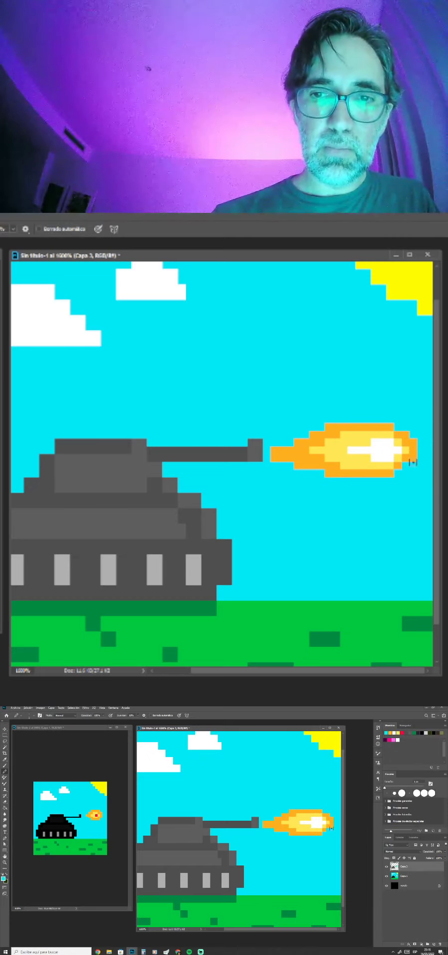
{"action": "left_click", "coordinate": [405, 435]}
{"action": "left_click", "coordinate": [401, 432], "text": "alt"}
{"action": "mouse_move", "coordinate": [392, 434]}
{"action": "left_mouse_down"}
{"action": "mouse_move", "coordinate": [359, 434]}
{"action": "mouse_move", "coordinate": [377, 427]}
{"action": "mouse_move", "coordinate": [350, 426]}
{"action": "mouse_move", "coordinate": [354, 434]}
{"action": "mouse_move", "coordinate": [311, 435]}
{"action": "mouse_move", "coordinate": [343, 466]}
{"action": "mouse_move", "coordinate": [317, 479]}
{"action": "mouse_move", "coordinate": [399, 461]}
{"action": "mouse_move", "coordinate": [343, 467]}
{"action": "left_mouse_up"}
{"action": "left_click", "coordinate": [399, 423], "text": "alt"}
{"action": "left_click", "coordinate": [355, 439], "text": "alt"}
{"action": "left_click", "coordinate": [355, 431], "text": "alt"}
{"action": "left_click", "coordinate": [396, 465], "text": "alt"}
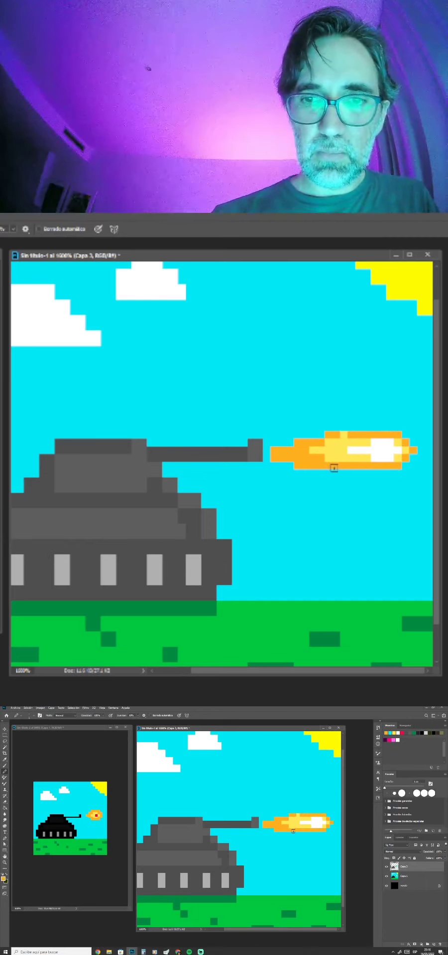
Finish the narrowed flame's orange upper edge and thin its tail to a small tip facing the barrel.
{"action": "left_click", "coordinate": [309, 471], "text": "alt"}
{"action": "left_click", "coordinate": [334, 435], "text": "alt"}
{"action": "left_click", "coordinate": [344, 435]}
{"action": "left_click", "coordinate": [286, 469], "text": "alt"}
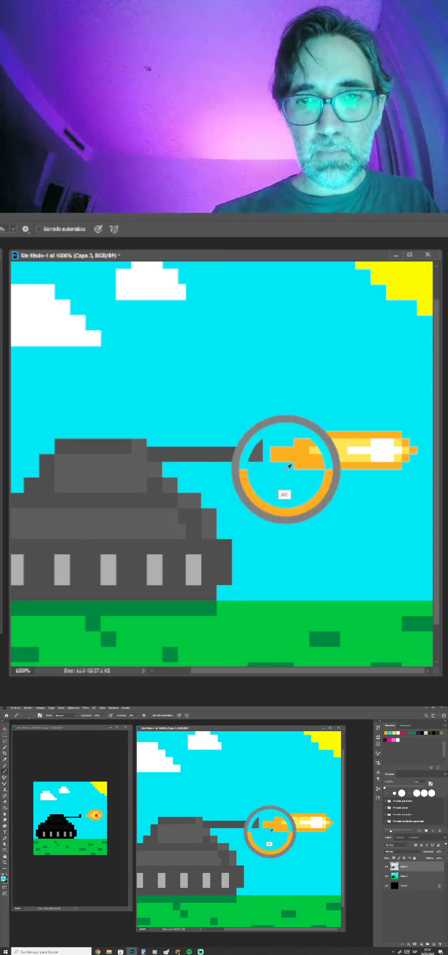
{"action": "left_click_drag", "start_coordinate": [273, 459], "coordinate": [290, 458]}
{"action": "left_click", "coordinate": [322, 464], "text": "alt"}
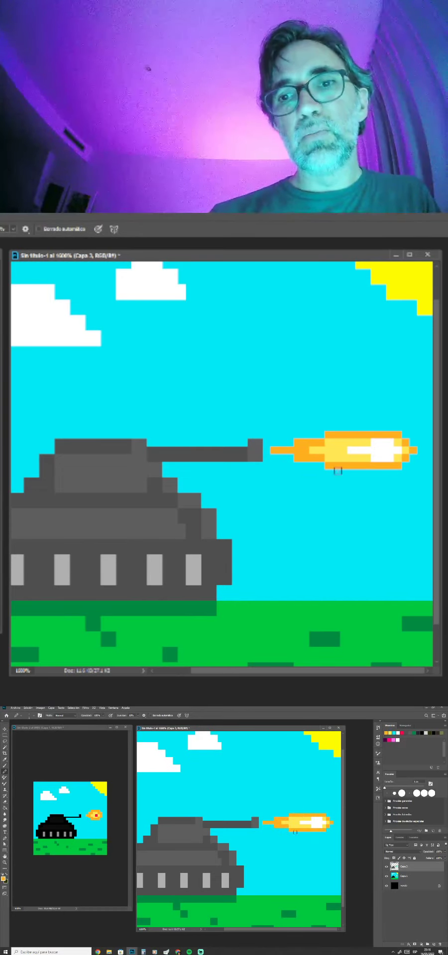
Reduce the white core to a thin line with sampled yellow and break its barrel end into separate dashes.
{"action": "left_click", "coordinate": [361, 455], "text": "alt"}
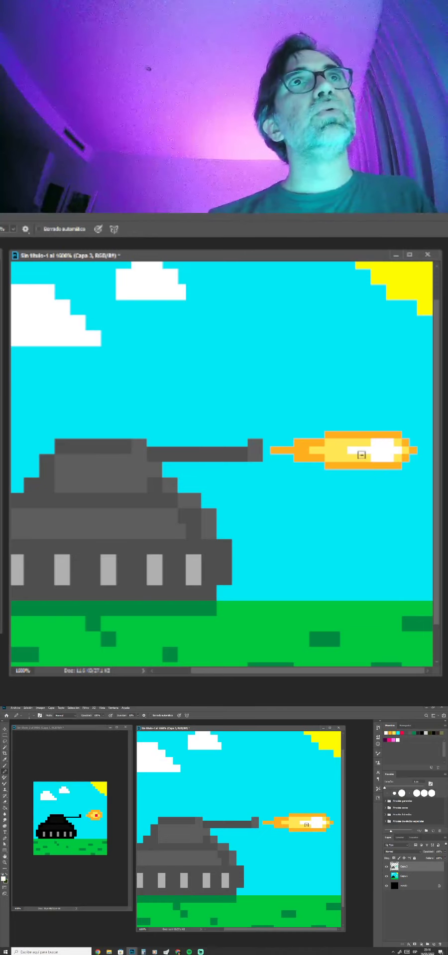
{"action": "left_click", "coordinate": [355, 455], "text": "alt"}
{"action": "mouse_move", "coordinate": [374, 457]}
{"action": "left_mouse_down"}
{"action": "mouse_move", "coordinate": [394, 454]}
{"action": "mouse_move", "coordinate": [374, 443]}
{"action": "left_mouse_up"}
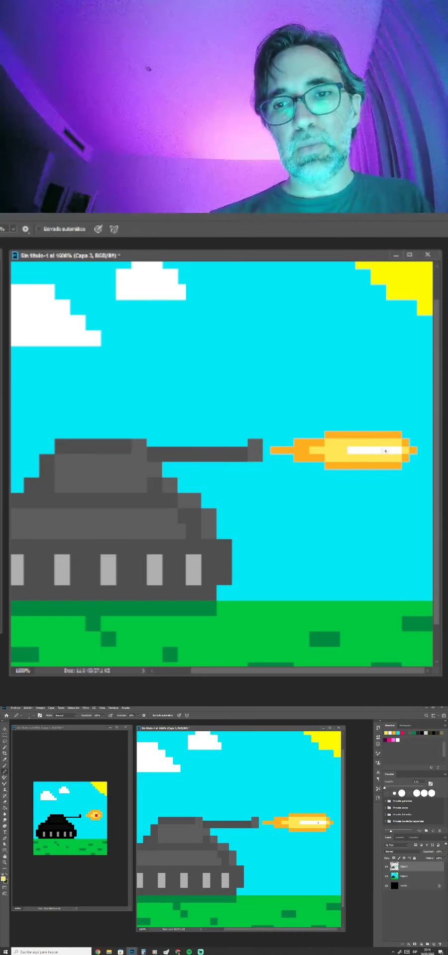
{"action": "left_click", "coordinate": [375, 451]}
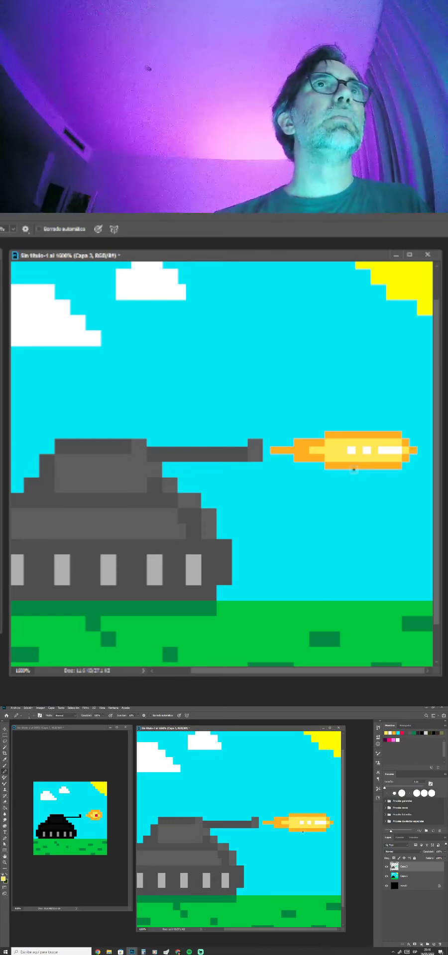
Toggle the retouched layer's visibility to compare the slimmer flame and grey tank with the original picture.
{"action": "key", "text": "ctrl+minus"}
{"action": "key", "text": "ctrl+minus"}
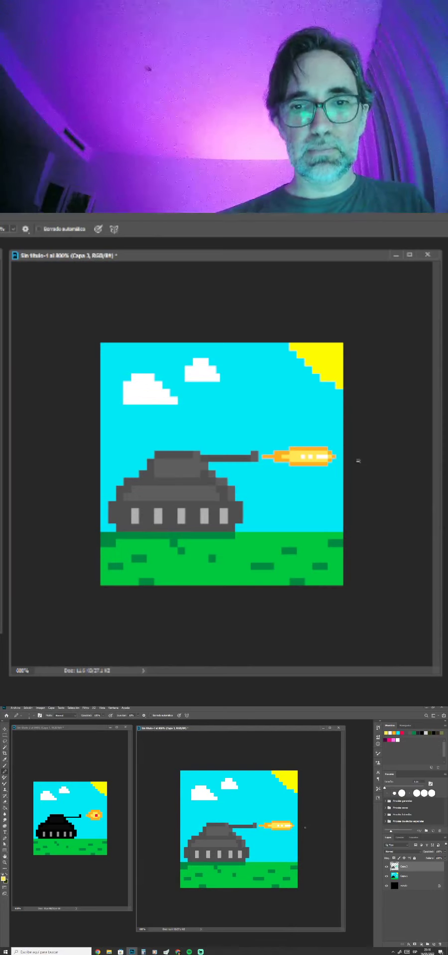
{"action": "left_click", "coordinate": [386, 867]}
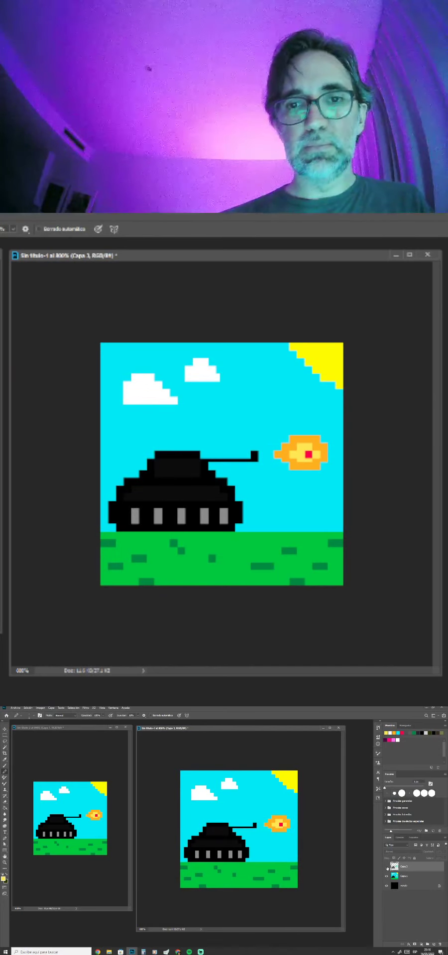
{"action": "left_click", "coordinate": [387, 867]}
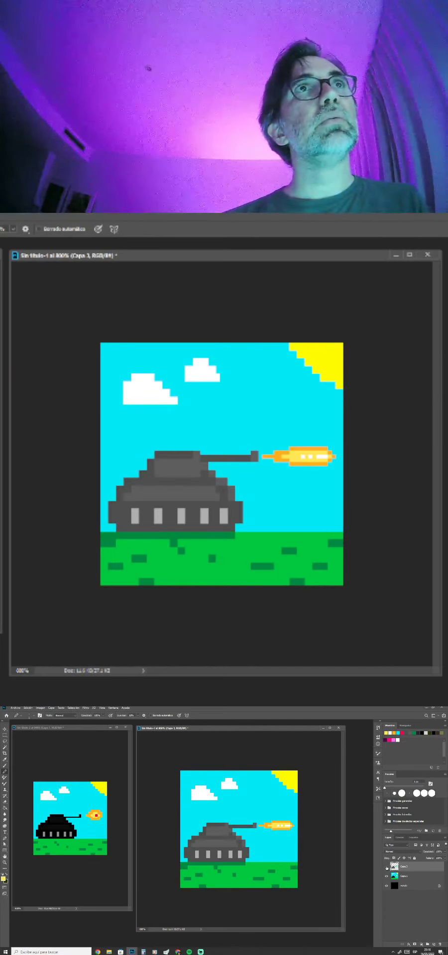
{"action": "left_click", "coordinate": [386, 867]}
{"action": "left_click", "coordinate": [387, 867]}
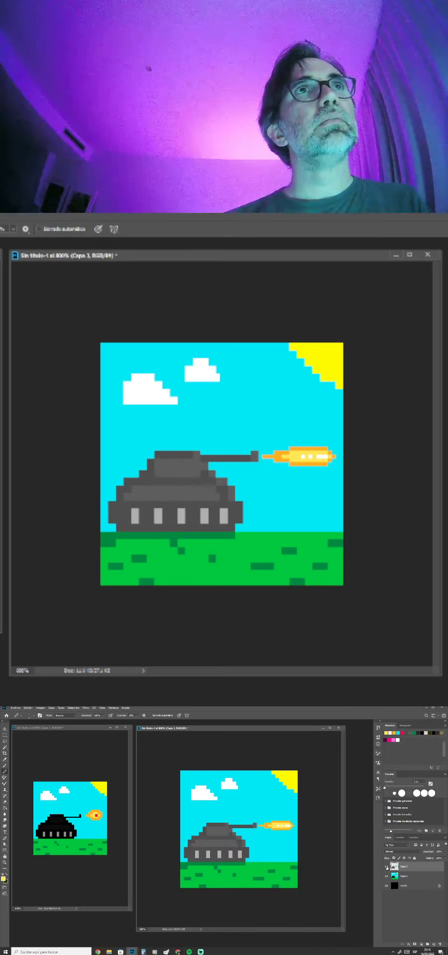
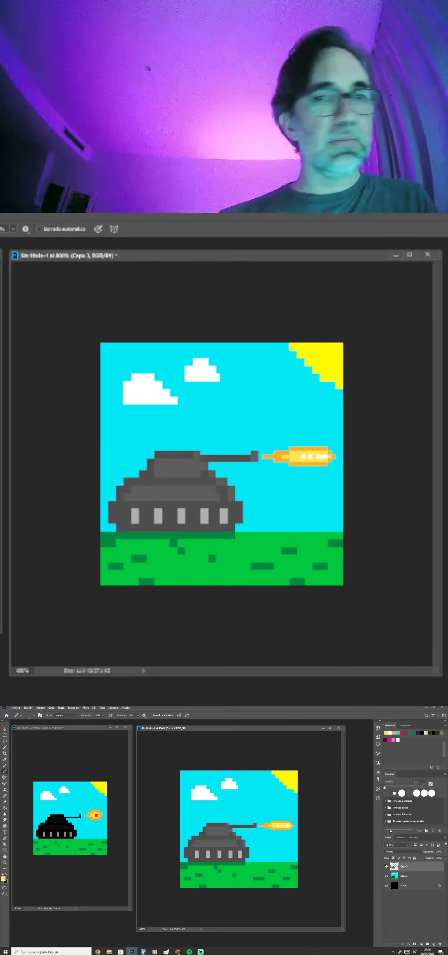
Sample the cloud's white and extend the larger cloud's left side with a stepped lower edge.
{"action": "key", "text": "ctrl"}
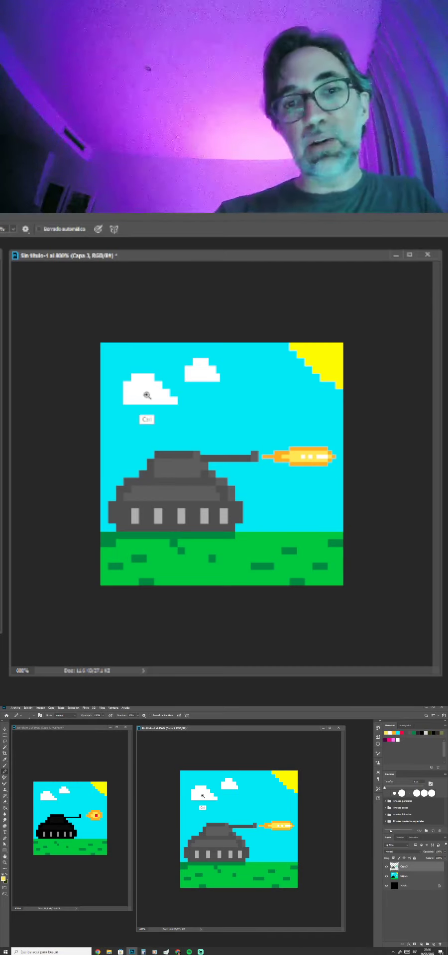
{"action": "left_click", "coordinate": [147, 396], "text": "ctrl"}
{"action": "left_click", "coordinate": [150, 397], "text": "ctrl"}
{"action": "left_click_drag", "start_coordinate": [125, 359], "coordinate": [262, 428]}
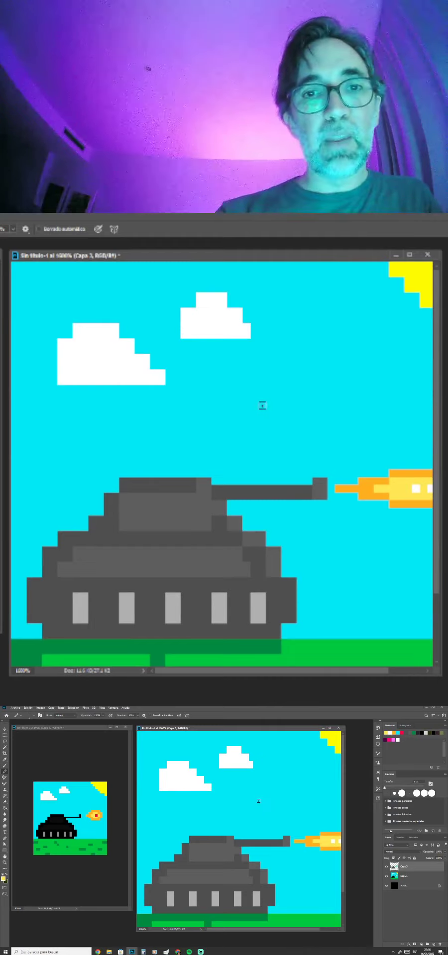
{"action": "left_click", "coordinate": [96, 362], "text": "alt"}
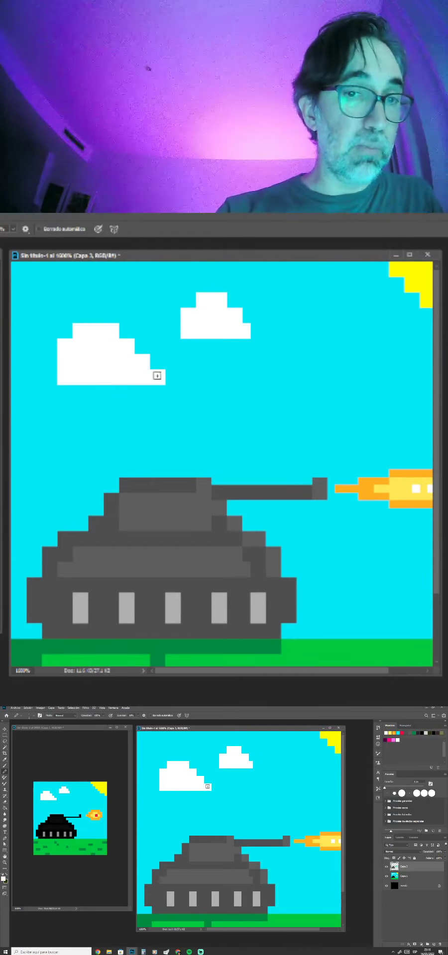
{"action": "key", "text": "shift"}
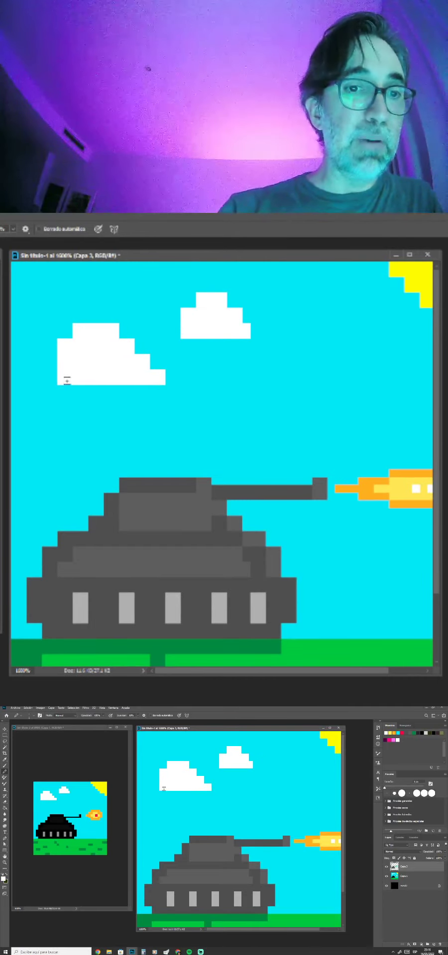
{"action": "mouse_move", "coordinate": [54, 358]}
{"action": "left_mouse_down"}
{"action": "mouse_move", "coordinate": [50, 380]}
{"action": "mouse_move", "coordinate": [46, 365]}
{"action": "left_mouse_up"}
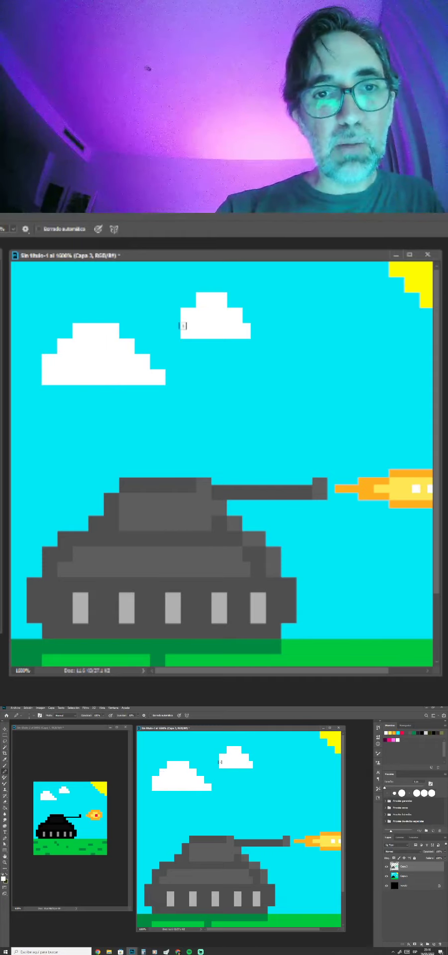
Widen the smaller cloud on both sides, add a bump on its right and round its outline with finer pixels.
{"action": "left_click", "coordinate": [171, 331]}
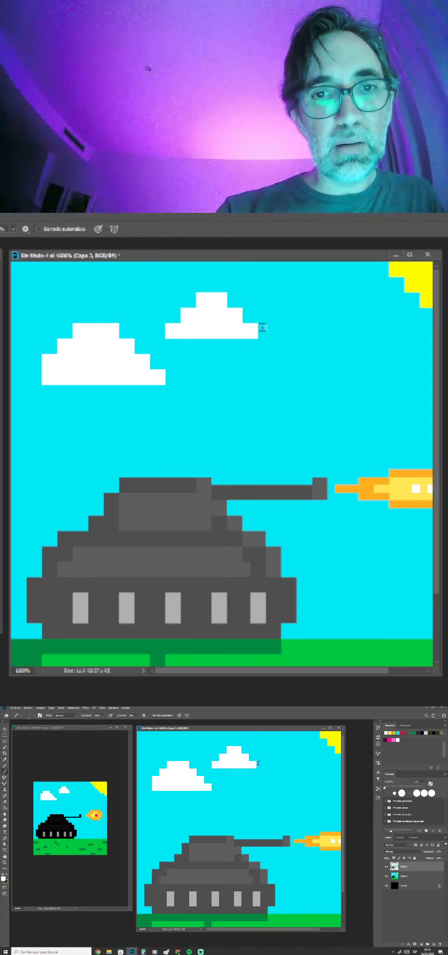
{"action": "mouse_move", "coordinate": [262, 328]}
{"action": "left_mouse_down"}
{"action": "mouse_move", "coordinate": [273, 330]}
{"action": "mouse_move", "coordinate": [260, 330]}
{"action": "left_mouse_up"}
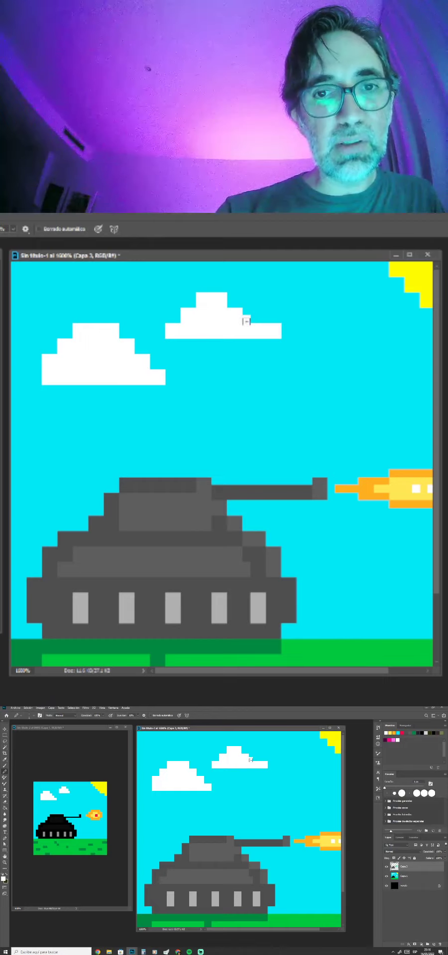
{"action": "mouse_move", "coordinate": [231, 304]}
{"action": "left_mouse_down"}
{"action": "mouse_move", "coordinate": [202, 306]}
{"action": "mouse_move", "coordinate": [174, 325]}
{"action": "mouse_move", "coordinate": [178, 311]}
{"action": "mouse_move", "coordinate": [192, 301]}
{"action": "mouse_move", "coordinate": [205, 299]}
{"action": "mouse_move", "coordinate": [231, 313]}
{"action": "mouse_move", "coordinate": [234, 305]}
{"action": "mouse_move", "coordinate": [249, 323]}
{"action": "mouse_move", "coordinate": [268, 327]}
{"action": "mouse_move", "coordinate": [262, 330]}
{"action": "mouse_move", "coordinate": [260, 324]}
{"action": "mouse_move", "coordinate": [273, 322]}
{"action": "mouse_move", "coordinate": [278, 330]}
{"action": "mouse_move", "coordinate": [285, 330]}
{"action": "mouse_move", "coordinate": [279, 335]}
{"action": "mouse_move", "coordinate": [292, 336]}
{"action": "mouse_move", "coordinate": [242, 342]}
{"action": "mouse_move", "coordinate": [176, 339]}
{"action": "left_mouse_up"}
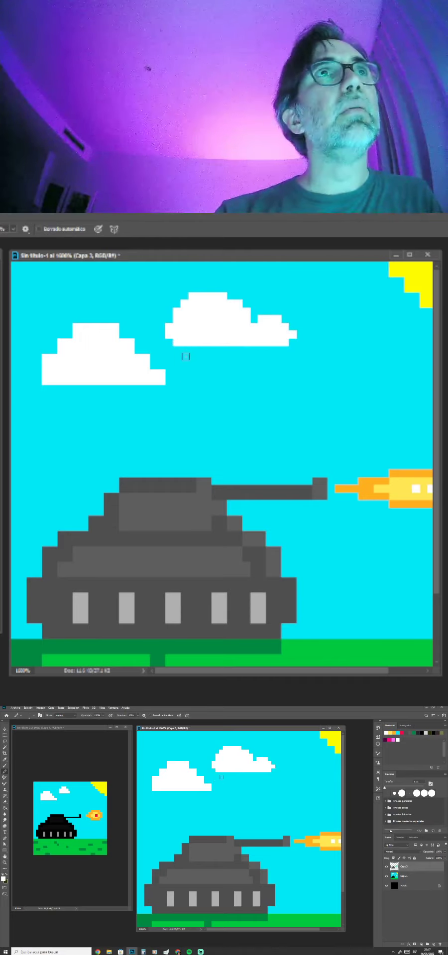
Round the larger cloud's outline with finer pixels, lengthen its right end and extend its underside.
{"action": "scroll", "coordinate": [172, 384], "scroll_direction": "down", "scroll_amount": 2}
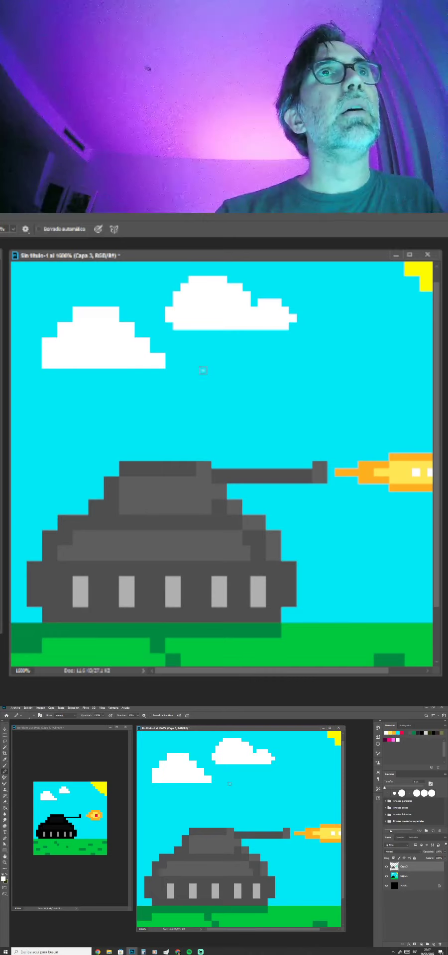
{"action": "left_click_drag", "start_coordinate": [187, 396], "coordinate": [235, 446]}
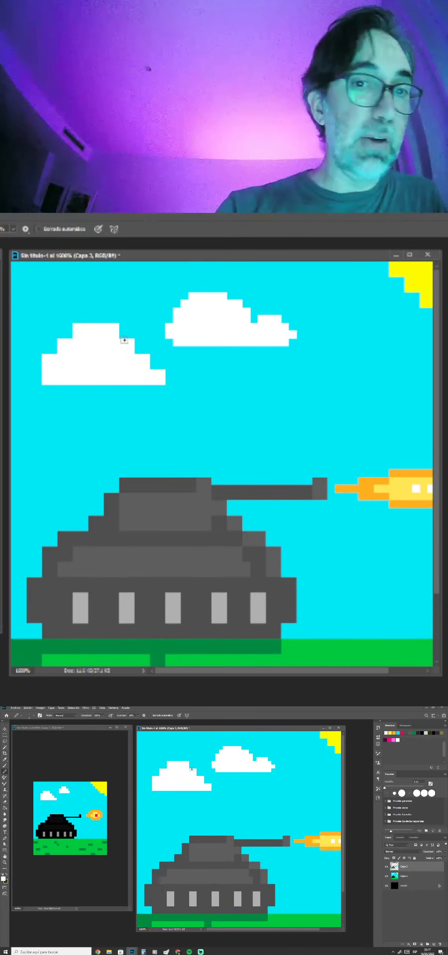
{"action": "mouse_move", "coordinate": [69, 334]}
{"action": "left_mouse_down"}
{"action": "mouse_move", "coordinate": [61, 334]}
{"action": "mouse_move", "coordinate": [53, 350]}
{"action": "left_mouse_up"}
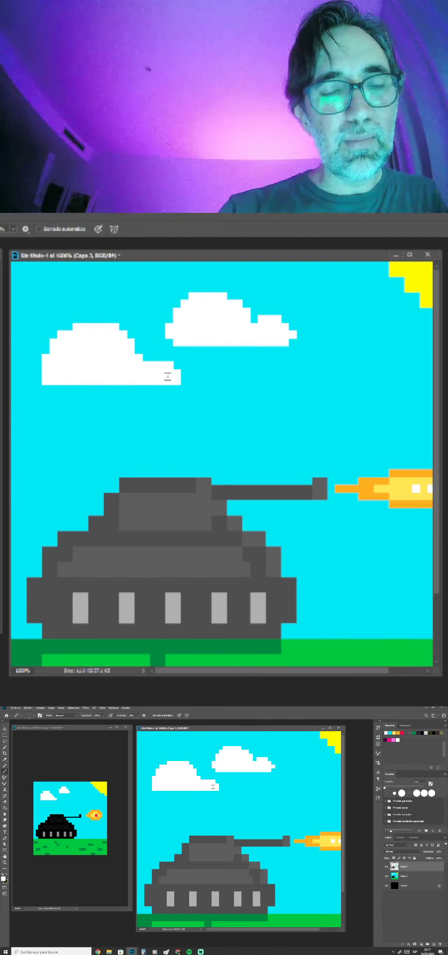
{"action": "left_click_drag", "start_coordinate": [162, 387], "coordinate": [84, 390]}
Try replacing the flame with a solid beam in the sun's yellow, thin near the barrel and thicker towards the canvas edge.
{"action": "mouse_move", "coordinate": [352, 509]}
{"action": "left_mouse_down"}
{"action": "mouse_move", "coordinate": [313, 508]}
{"action": "mouse_move", "coordinate": [288, 460]}
{"action": "left_mouse_up"}
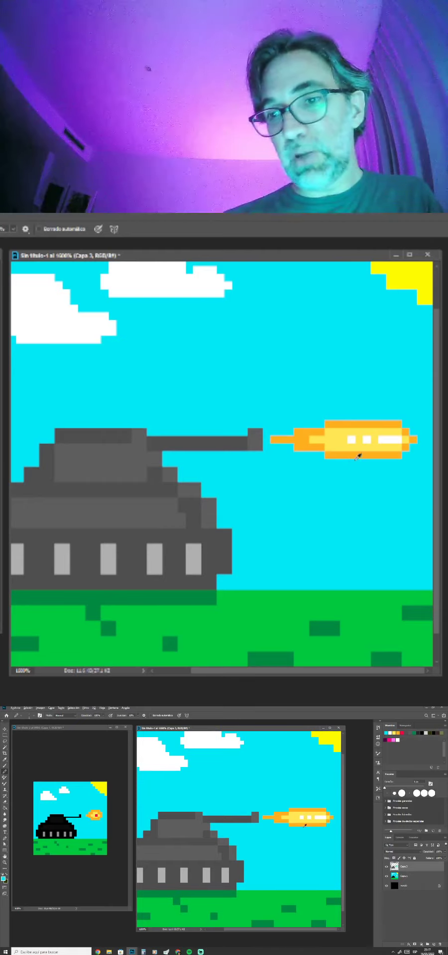
{"action": "left_click", "coordinate": [357, 494], "text": "alt"}
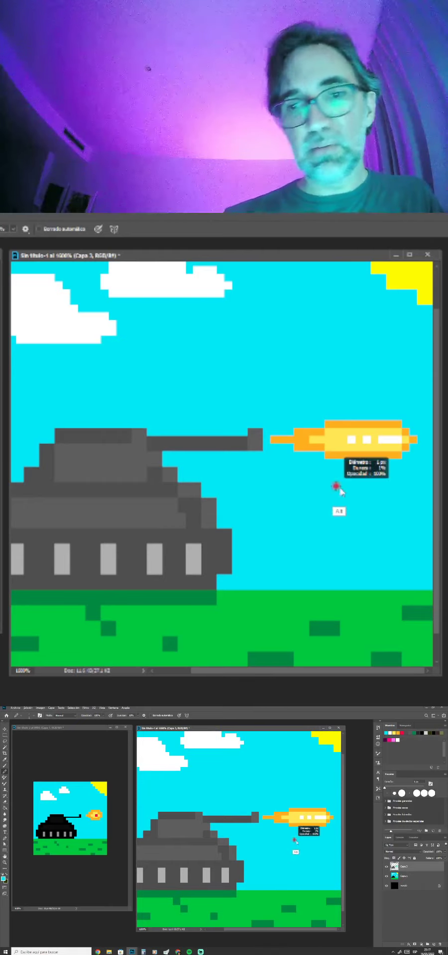
{"action": "mouse_move", "coordinate": [274, 438]}
{"action": "left_mouse_down"}
{"action": "mouse_move", "coordinate": [295, 438]}
{"action": "mouse_move", "coordinate": [322, 480]}
{"action": "left_mouse_up"}
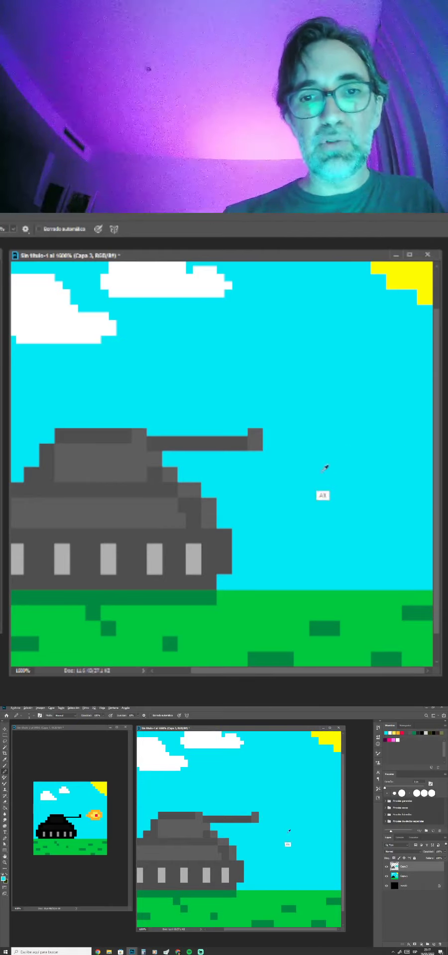
{"action": "right_click", "coordinate": [327, 468], "text": "alt"}
{"action": "left_click", "coordinate": [400, 284], "text": "alt"}
{"action": "left_click_drag", "start_coordinate": [282, 440], "coordinate": [447, 440]}
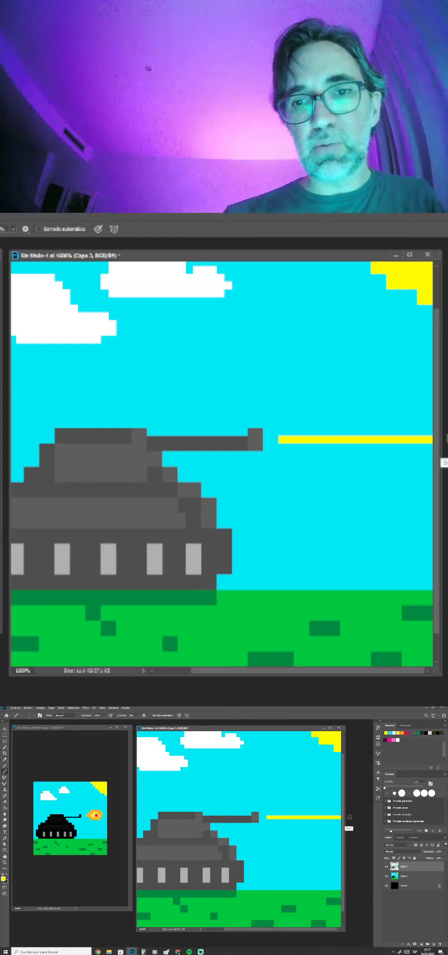
{"action": "mouse_move", "coordinate": [367, 432]}
{"action": "left_mouse_down"}
{"action": "mouse_move", "coordinate": [430, 432]}
{"action": "mouse_move", "coordinate": [438, 447]}
{"action": "left_mouse_up"}
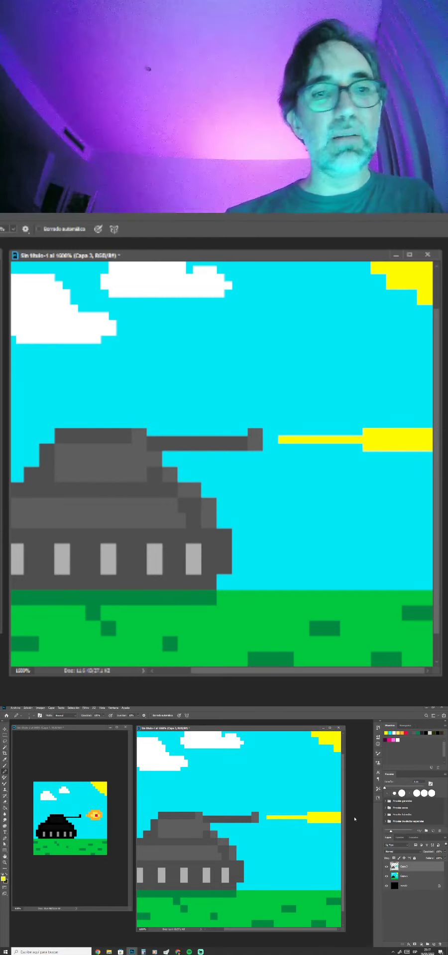
{"action": "key", "text": "ctrl+minus"}
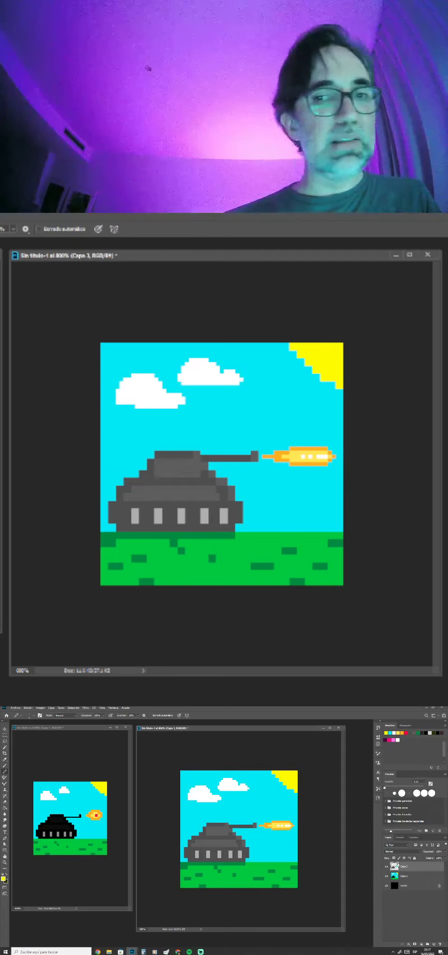
Paint a small window on the turret in the track openings' light grey and trim it to a square with the turret's grey.
{"action": "left_click", "coordinate": [387, 868]}
{"action": "left_click", "coordinate": [387, 868]}
{"action": "scroll", "coordinate": [209, 468], "scroll_direction": "up", "scroll_amount": 4}
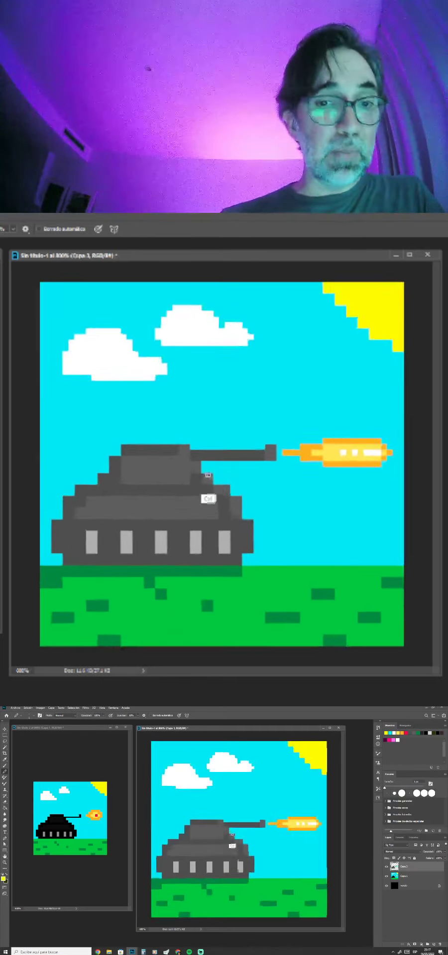
{"action": "left_click_drag", "start_coordinate": [261, 517], "coordinate": [360, 505]}
{"action": "left_click_drag", "start_coordinate": [246, 543], "coordinate": [226, 483]}
{"action": "left_click", "coordinate": [169, 600], "text": "alt"}
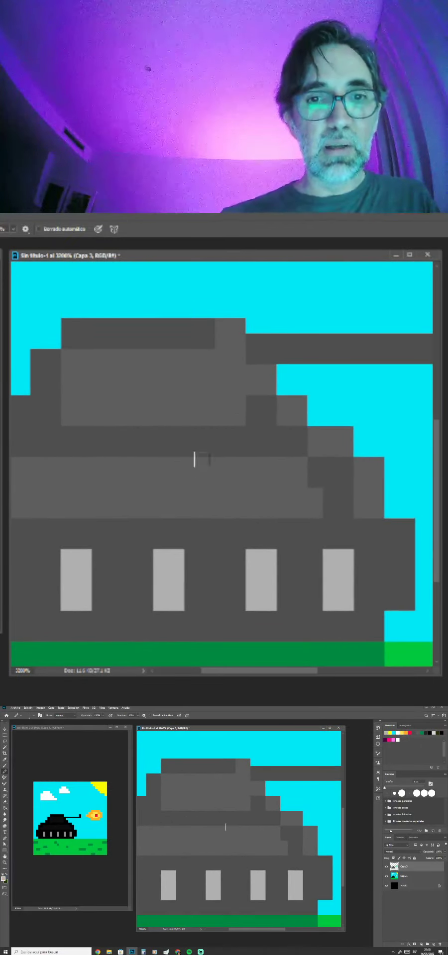
{"action": "mouse_move", "coordinate": [208, 357]}
{"action": "left_mouse_down"}
{"action": "mouse_move", "coordinate": [194, 366]}
{"action": "mouse_move", "coordinate": [207, 378]}
{"action": "left_mouse_up"}
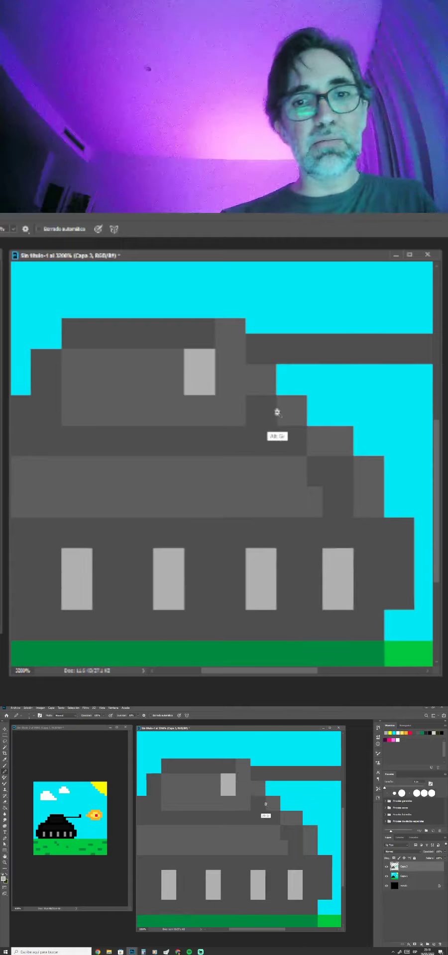
{"action": "scroll", "coordinate": [217, 464], "scroll_direction": "down", "scroll_amount": 4}
{"action": "left_click", "coordinate": [197, 474], "text": "alt"}
{"action": "left_click_drag", "start_coordinate": [191, 469], "coordinate": [186, 468]}
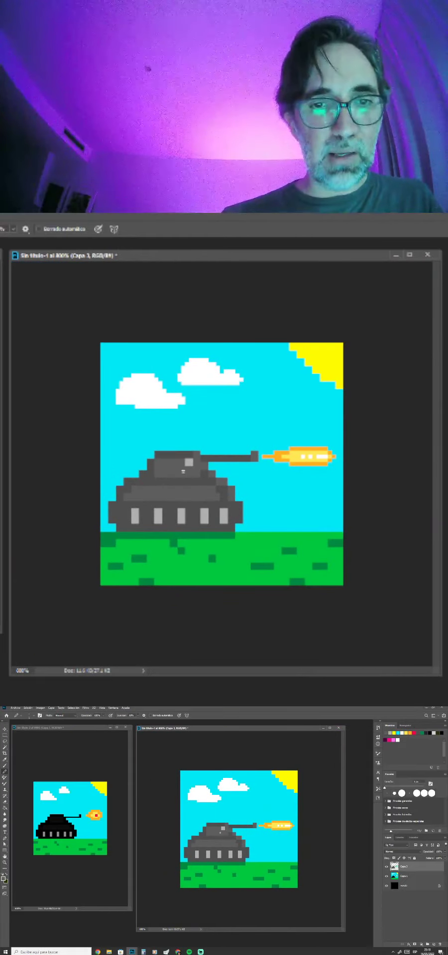
Repaint the tank's track openings in a darker grey and highlight the cannon's muzzle with the turret window's light grey.
{"action": "left_click", "coordinate": [3, 878]}
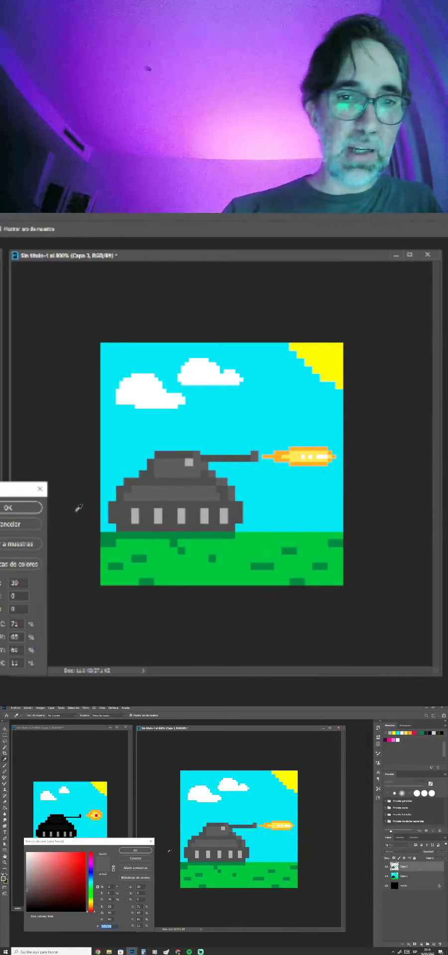
{"action": "left_click_drag", "start_coordinate": [26, 884], "coordinate": [25, 899]}
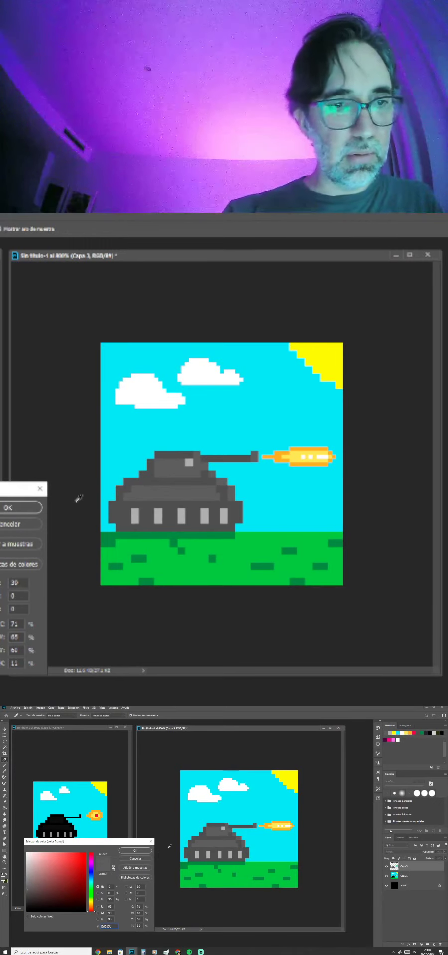
{"action": "left_click", "coordinate": [136, 850]}
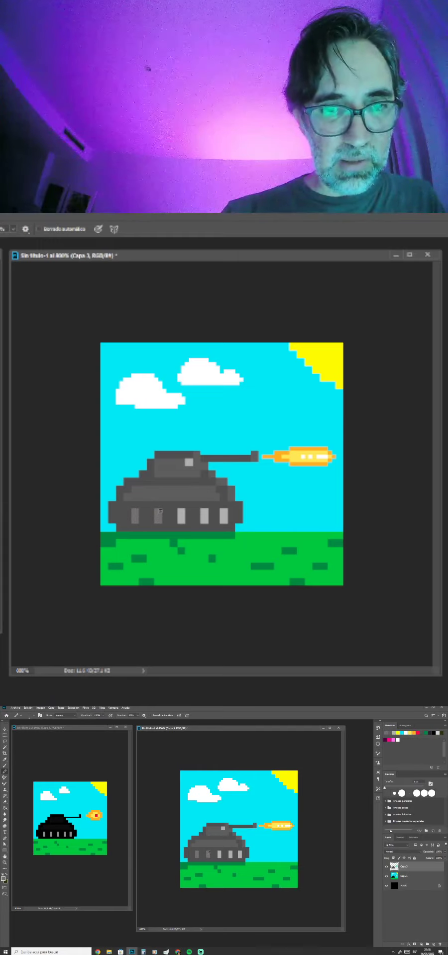
{"action": "left_click", "coordinate": [160, 522]}
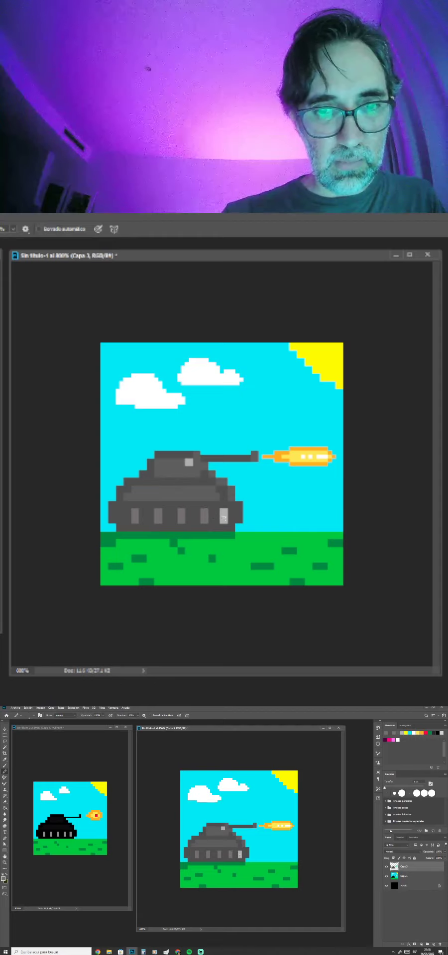
{"action": "left_click", "coordinate": [189, 462], "text": "alt"}
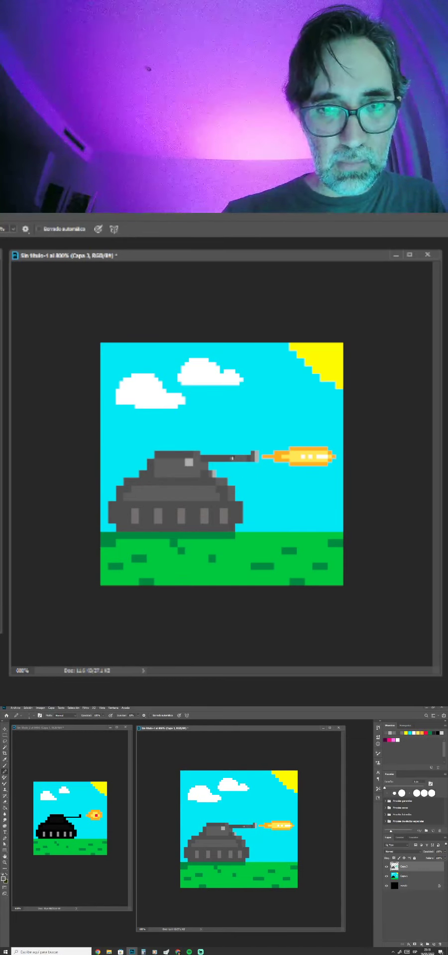
{"action": "left_click", "coordinate": [196, 467], "text": "alt"}
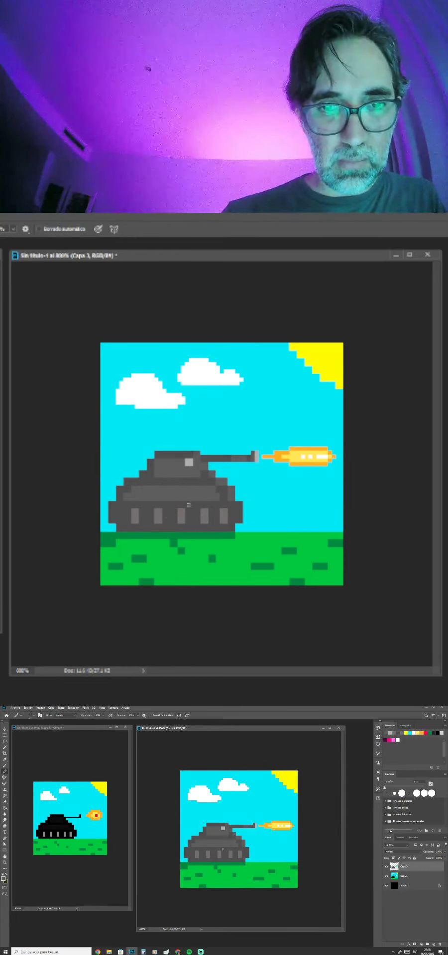
Compare the retouched tank scene with the original by hiding and showing the retouch layer.
{"action": "left_click", "coordinate": [259, 509], "text": "ctrl+alt"}
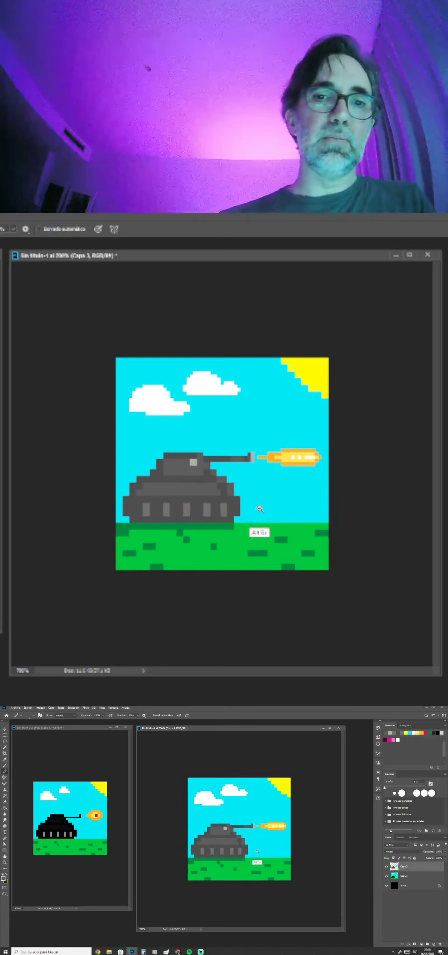
{"action": "left_click", "coordinate": [260, 509], "text": "ctrl+alt"}
{"action": "left_click", "coordinate": [386, 866]}
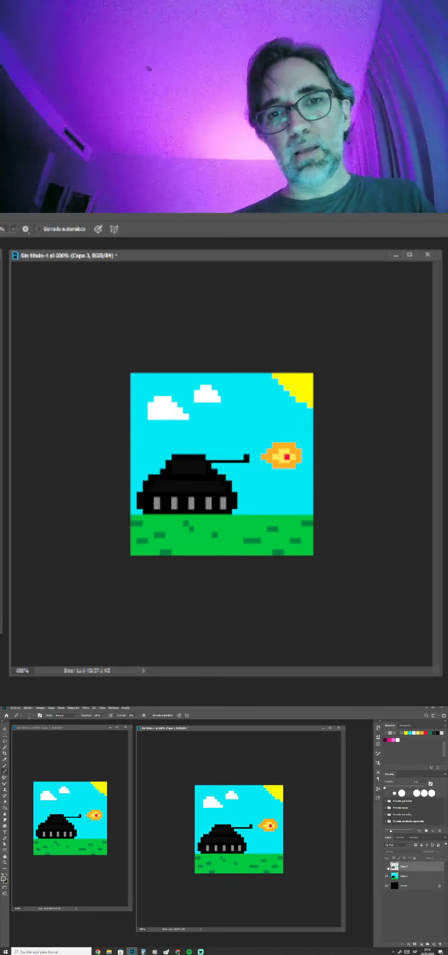
{"action": "left_click", "coordinate": [386, 866]}
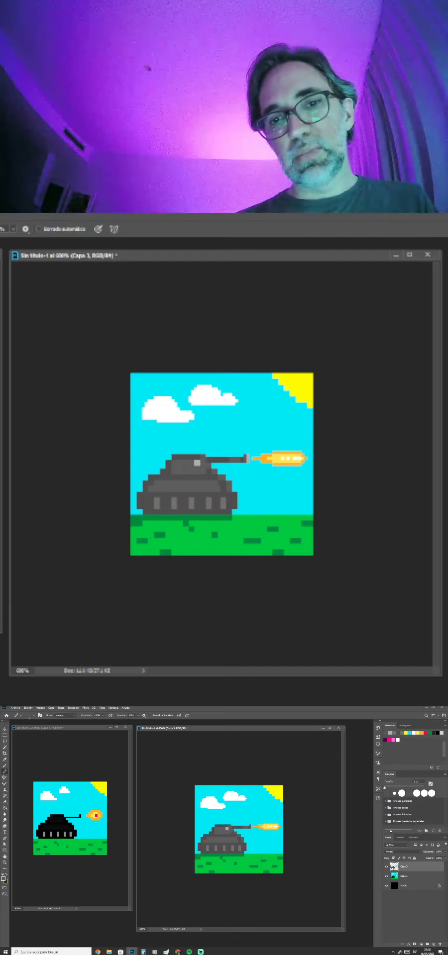
Select the blue sky on the original artwork layer Capa 1 and duplicate that layer.
{"action": "left_click", "coordinate": [402, 876]}
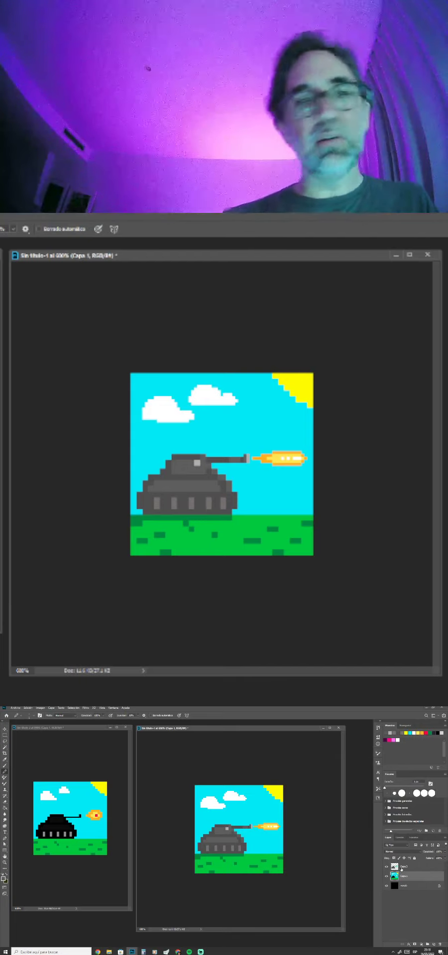
{"action": "key", "text": "w"}
{"action": "left_click", "coordinate": [266, 814]}
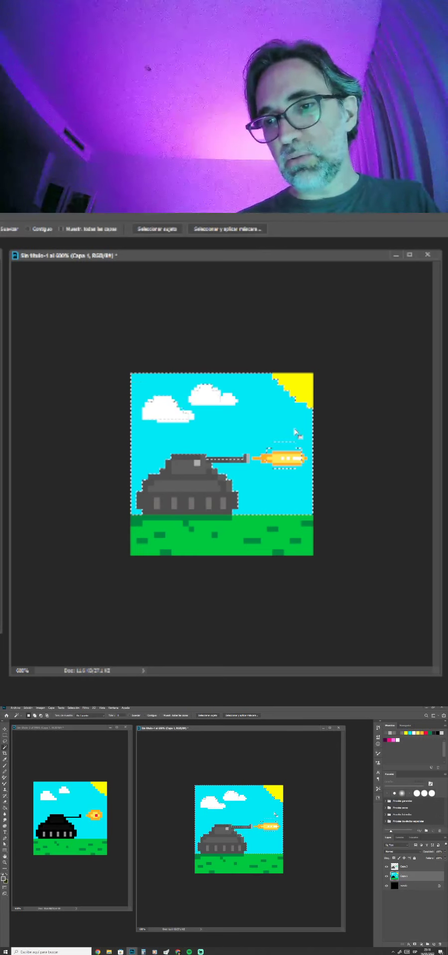
{"action": "right_click", "coordinate": [411, 878]}
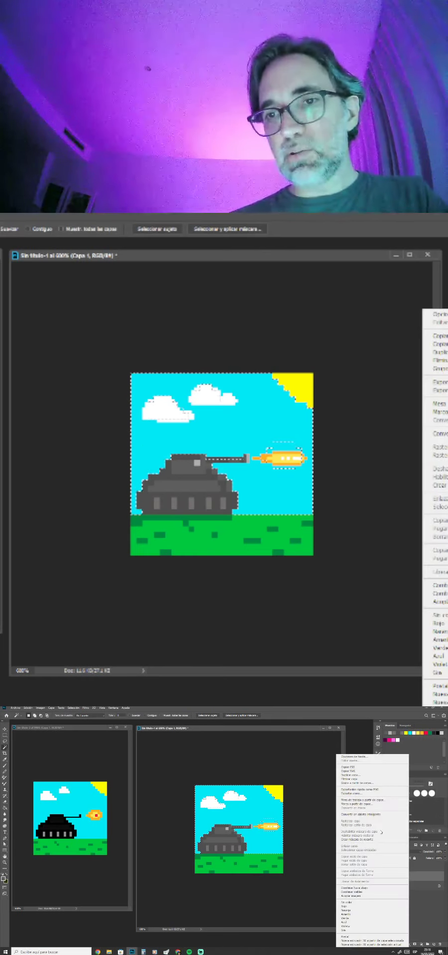
{"action": "left_click", "coordinate": [367, 775]}
{"action": "key", "text": "Return"}
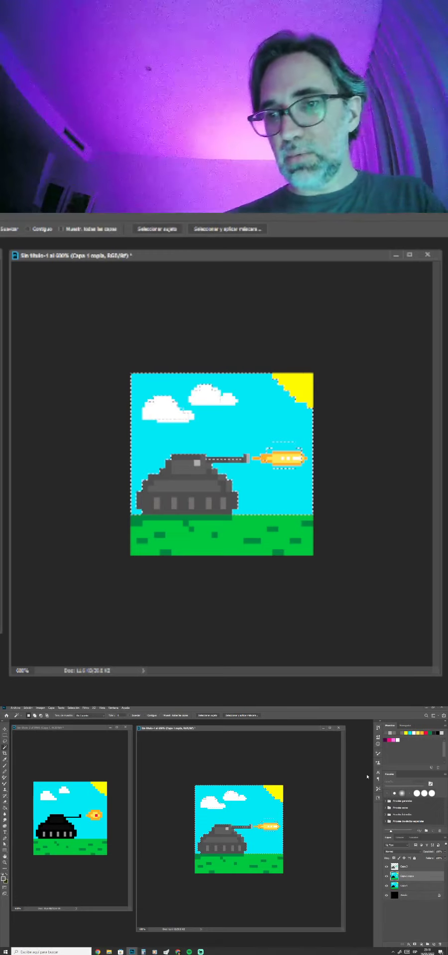
Merge the duplicate with the retouch layer Capa 3 and copy the selected sky to a new layer.
{"action": "left_click", "coordinate": [409, 868], "text": "shift"}
{"action": "key", "text": "ctrl+e"}
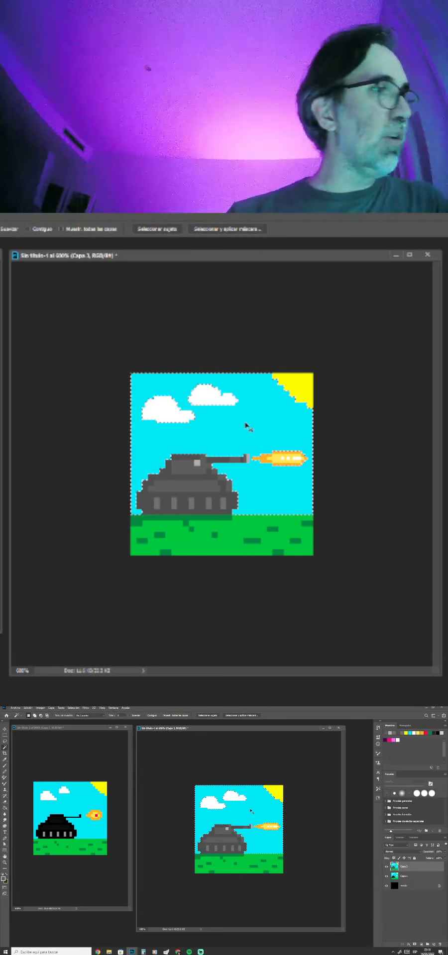
{"action": "key", "text": "ctrl+j"}
{"action": "key", "text": "b"}
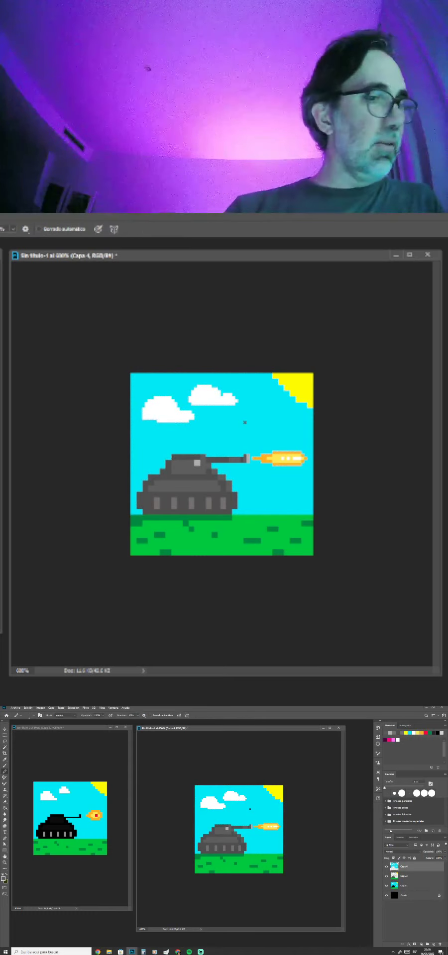
Set the foreground colour to a golden yellow and prepare a large pencil with reduced opacity.
{"action": "left_click", "coordinate": [3, 879]}
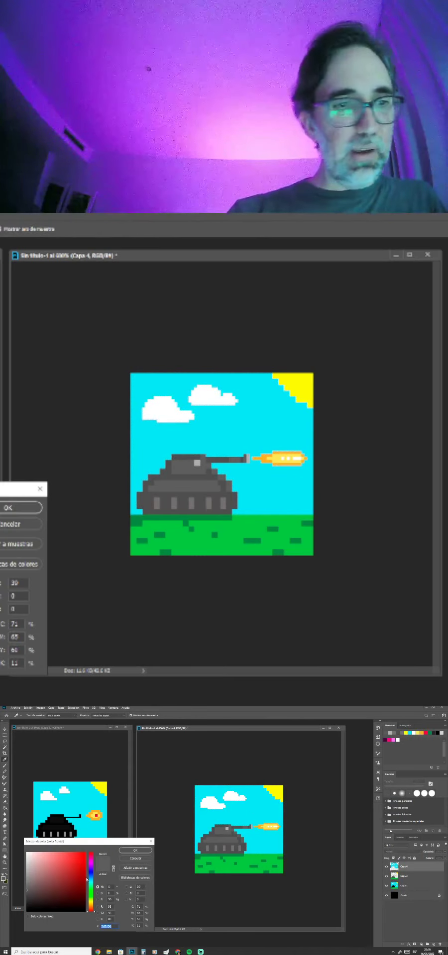
{"action": "type", "text": "80843f"}
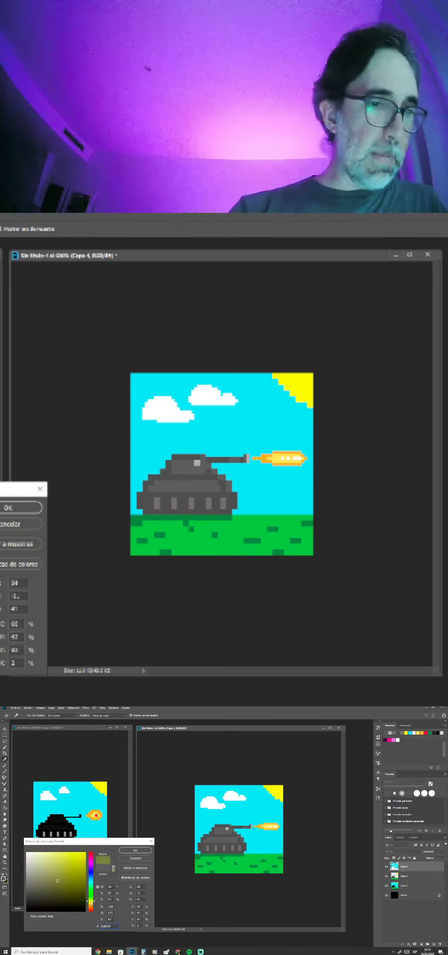
{"action": "left_click", "coordinate": [71, 860]}
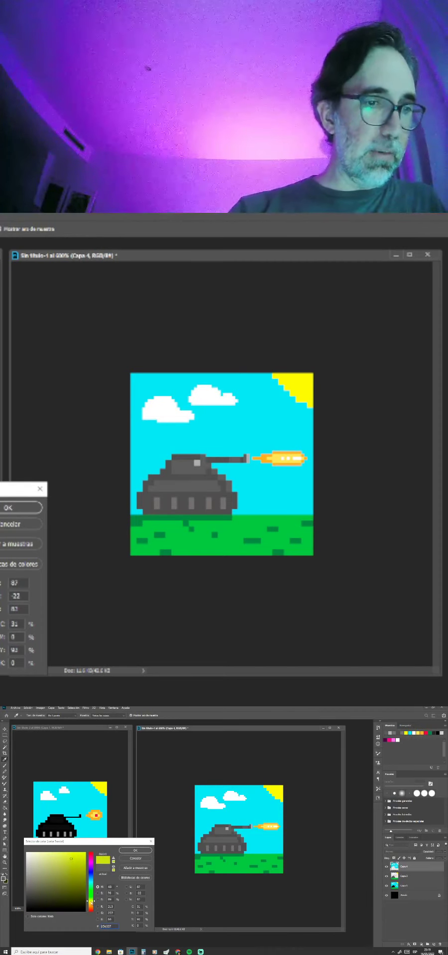
{"action": "left_click_drag", "start_coordinate": [92, 901], "coordinate": [92, 904]}
{"action": "left_click", "coordinate": [139, 853]}
{"action": "key", "text": "b"}
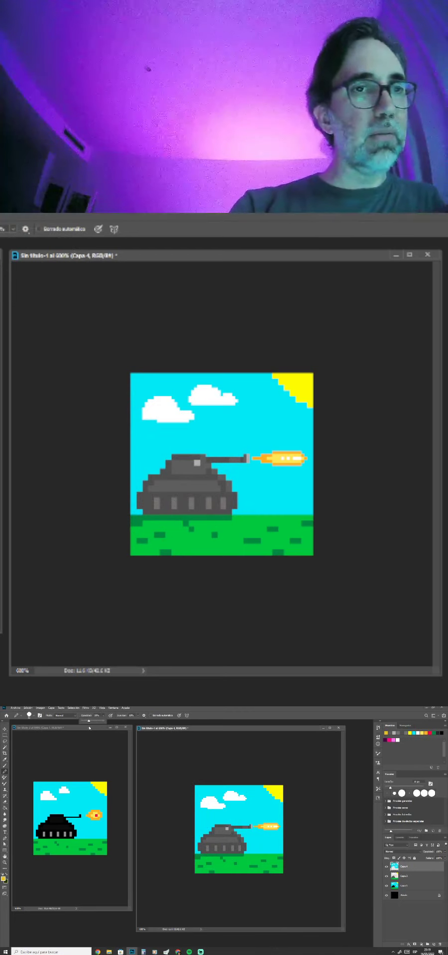
Try painting a translucent golden tint over the whole picture and duplicating the sky layer.
{"action": "mouse_move", "coordinate": [199, 796]}
{"action": "left_mouse_down"}
{"action": "mouse_move", "coordinate": [312, 805]}
{"action": "mouse_move", "coordinate": [182, 830]}
{"action": "mouse_move", "coordinate": [290, 837]}
{"action": "mouse_move", "coordinate": [184, 868]}
{"action": "left_mouse_up"}
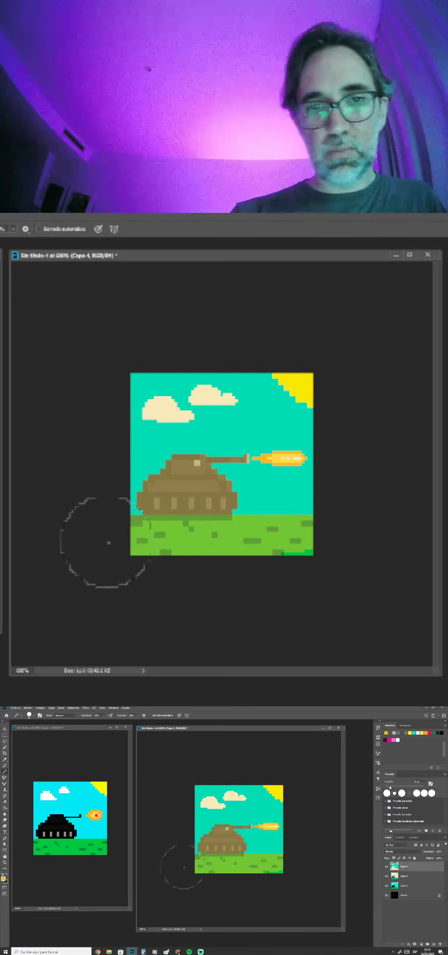
{"action": "key", "text": "ctrl+z"}
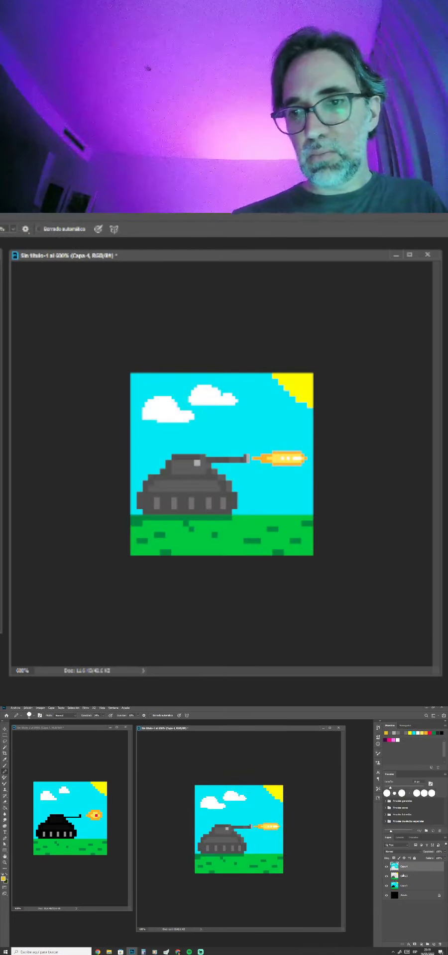
{"action": "left_click_drag", "start_coordinate": [396, 873], "coordinate": [395, 879]}
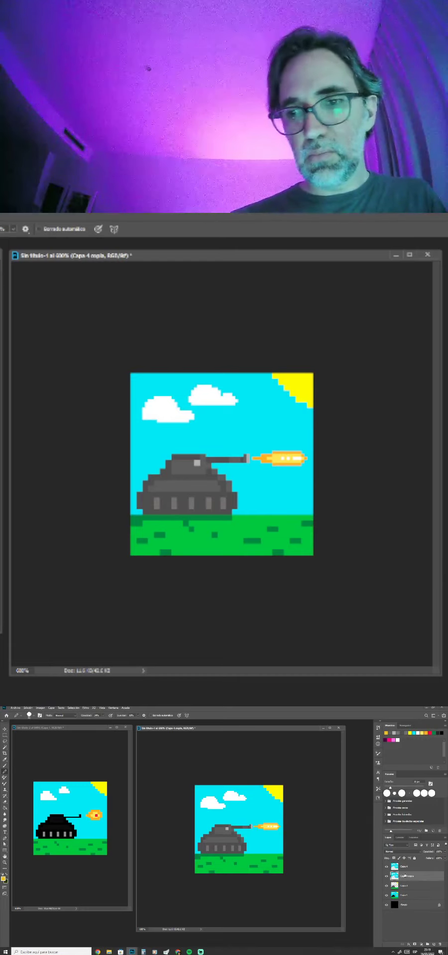
{"action": "key", "text": "ctrl+z"}
Add a new layer clipped to the sky layer and paint translucent golden bands that build up towards the horizon.
{"action": "left_click", "coordinate": [431, 943]}
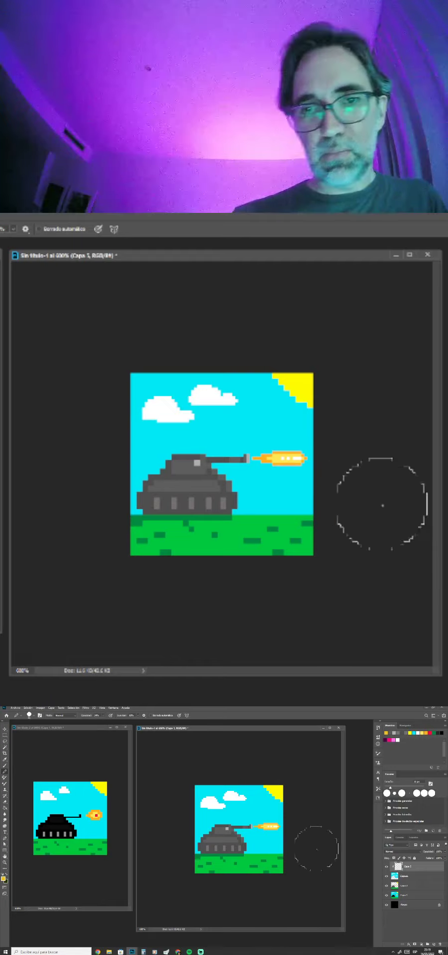
{"action": "mouse_move", "coordinate": [311, 839]}
{"action": "left_mouse_down"}
{"action": "mouse_move", "coordinate": [191, 846]}
{"action": "mouse_move", "coordinate": [299, 837]}
{"action": "mouse_move", "coordinate": [170, 828]}
{"action": "mouse_move", "coordinate": [285, 823]}
{"action": "mouse_move", "coordinate": [168, 819]}
{"action": "mouse_move", "coordinate": [244, 804]}
{"action": "mouse_move", "coordinate": [259, 795]}
{"action": "mouse_move", "coordinate": [179, 802]}
{"action": "mouse_move", "coordinate": [193, 820]}
{"action": "mouse_move", "coordinate": [201, 817]}
{"action": "mouse_move", "coordinate": [301, 822]}
{"action": "mouse_move", "coordinate": [194, 828]}
{"action": "mouse_move", "coordinate": [247, 830]}
{"action": "mouse_move", "coordinate": [291, 837]}
{"action": "mouse_move", "coordinate": [166, 847]}
{"action": "mouse_move", "coordinate": [186, 831]}
{"action": "mouse_move", "coordinate": [289, 836]}
{"action": "mouse_move", "coordinate": [163, 845]}
{"action": "mouse_move", "coordinate": [276, 841]}
{"action": "mouse_move", "coordinate": [294, 850]}
{"action": "mouse_move", "coordinate": [176, 849]}
{"action": "mouse_move", "coordinate": [295, 859]}
{"action": "mouse_move", "coordinate": [164, 863]}
{"action": "mouse_move", "coordinate": [245, 866]}
{"action": "mouse_move", "coordinate": [166, 867]}
{"action": "mouse_move", "coordinate": [297, 867]}
{"action": "mouse_move", "coordinate": [220, 859]}
{"action": "mouse_move", "coordinate": [289, 862]}
{"action": "mouse_move", "coordinate": [170, 857]}
{"action": "mouse_move", "coordinate": [303, 842]}
{"action": "mouse_move", "coordinate": [160, 835]}
{"action": "mouse_move", "coordinate": [271, 816]}
{"action": "mouse_move", "coordinate": [193, 803]}
{"action": "mouse_move", "coordinate": [301, 782]}
{"action": "left_mouse_up"}
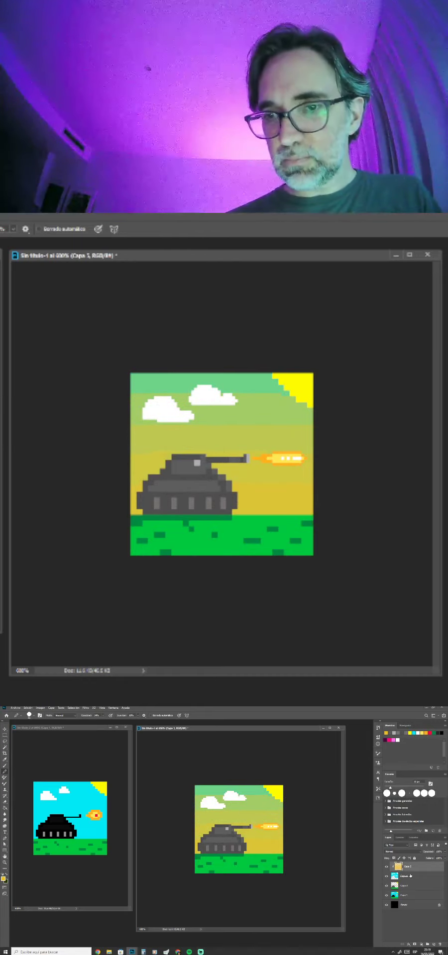
Try several blending modes on the golden band layer clipped to the sky and return it to Normal.
{"action": "left_click", "coordinate": [404, 852]}
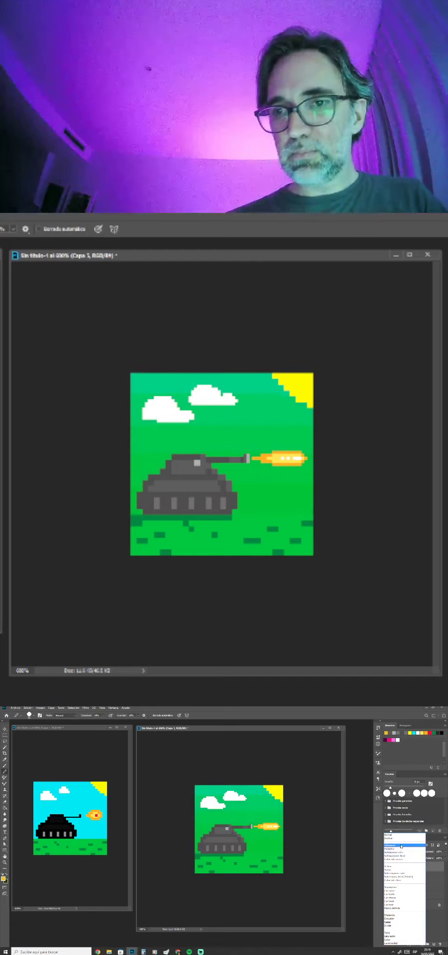
{"action": "left_click", "coordinate": [411, 850]}
{"action": "scroll", "coordinate": [411, 850], "scroll_direction": "down", "scroll_amount": 7}
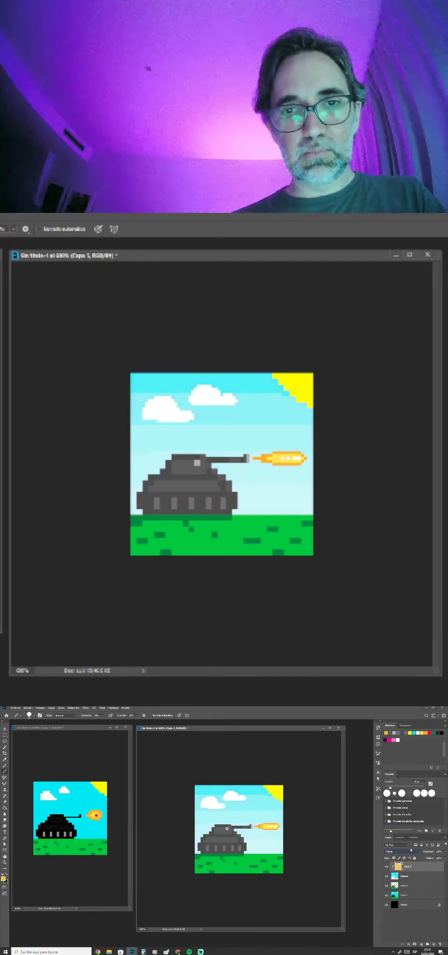
{"action": "scroll", "coordinate": [411, 850], "scroll_direction": "up", "scroll_amount": 2}
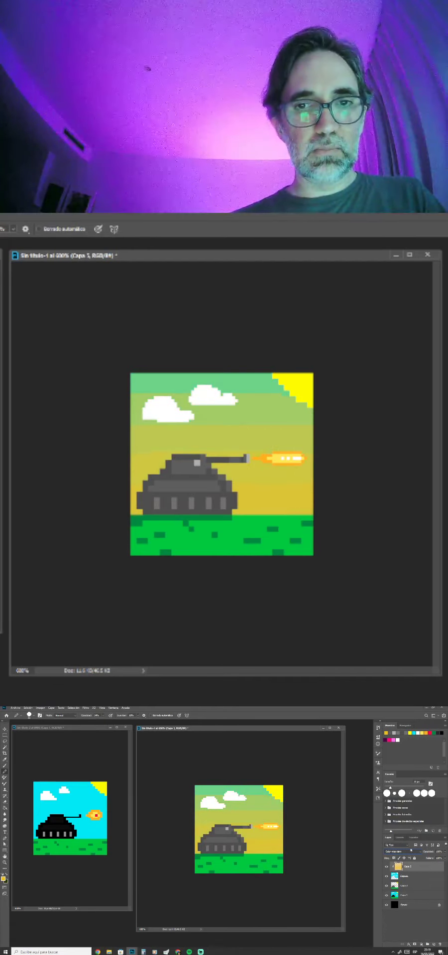
{"action": "scroll", "coordinate": [411, 850], "scroll_direction": "down", "scroll_amount": 8}
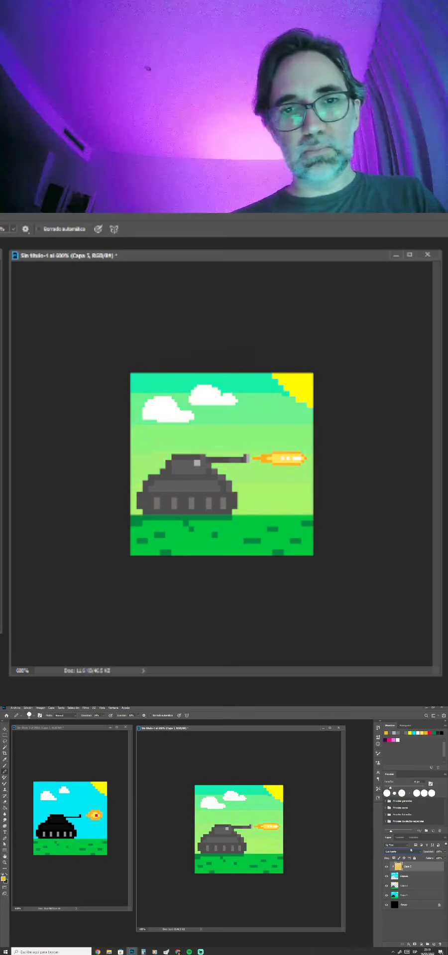
{"action": "scroll", "coordinate": [411, 850], "scroll_direction": "down", "scroll_amount": 6}
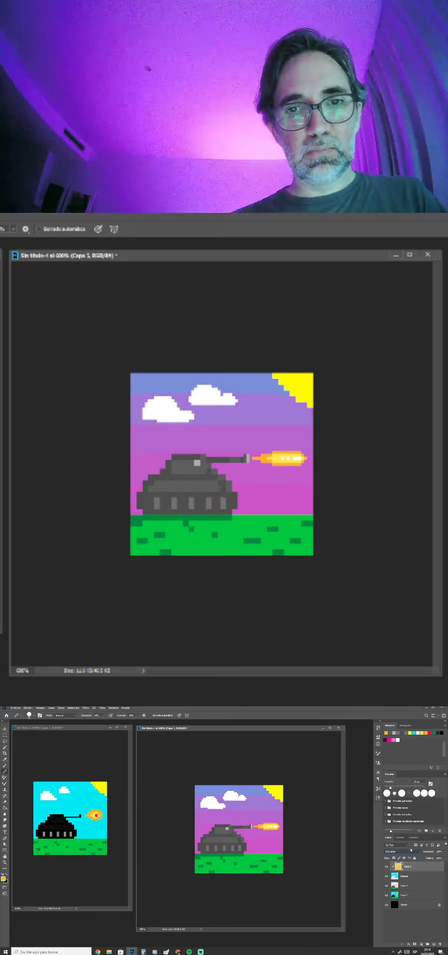
{"action": "scroll", "coordinate": [411, 849], "scroll_direction": "down", "scroll_amount": 1}
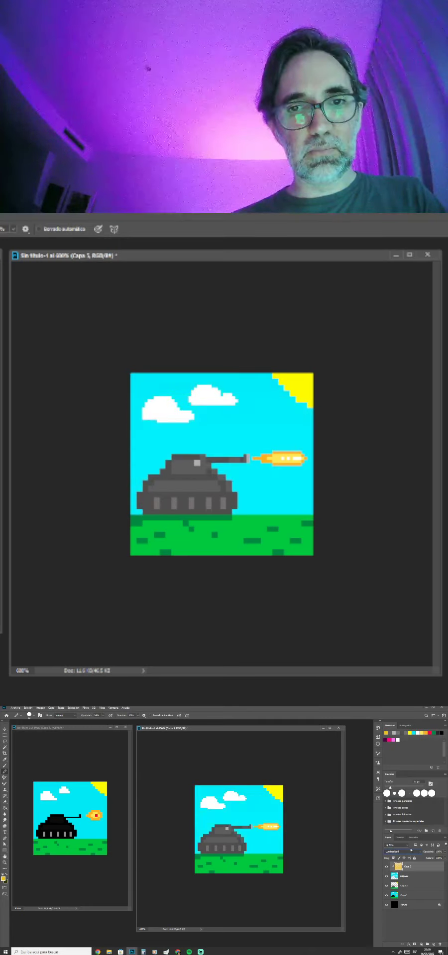
{"action": "scroll", "coordinate": [410, 849], "scroll_direction": "up", "scroll_amount": 8}
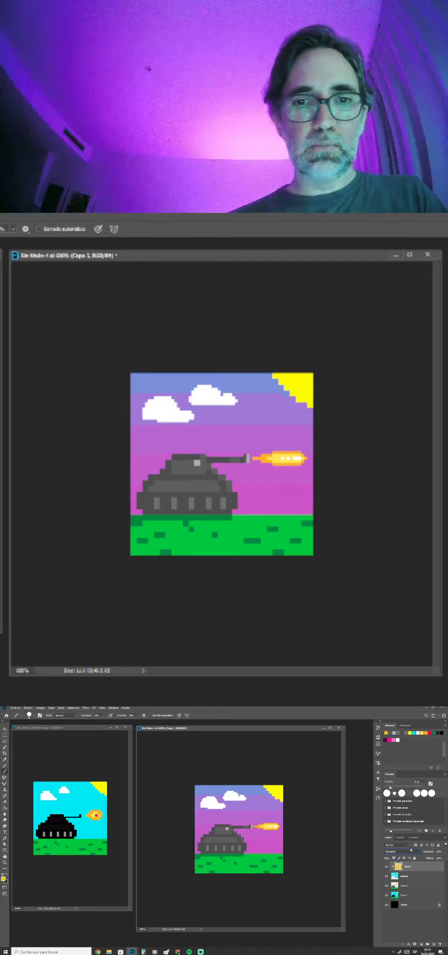
{"action": "scroll", "coordinate": [411, 850], "scroll_direction": "up", "scroll_amount": 4}
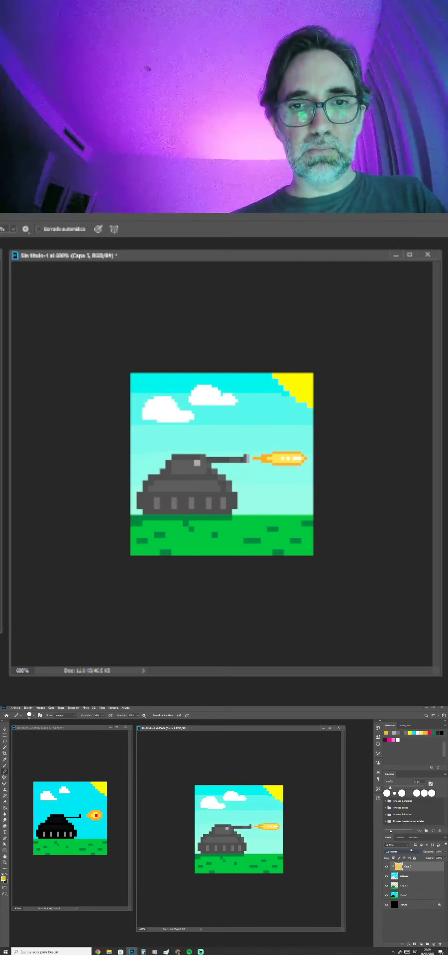
{"action": "scroll", "coordinate": [410, 850], "scroll_direction": "up", "scroll_amount": 3}
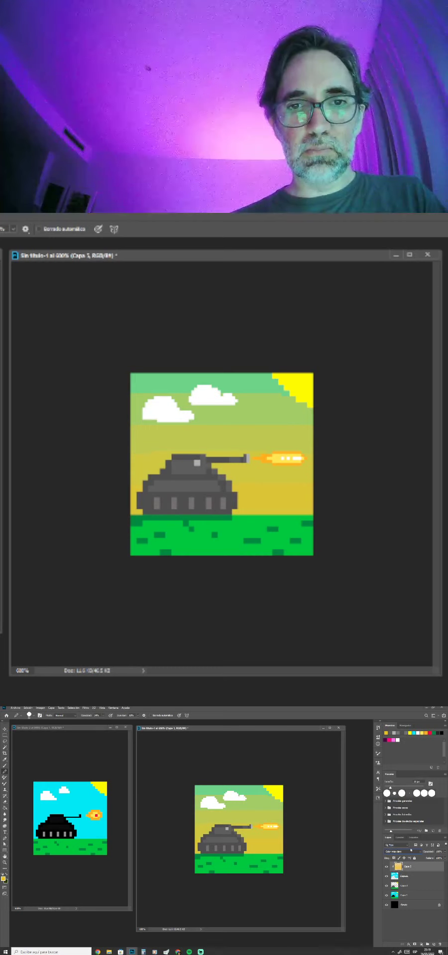
{"action": "scroll", "coordinate": [411, 850], "scroll_direction": "up", "scroll_amount": 5}
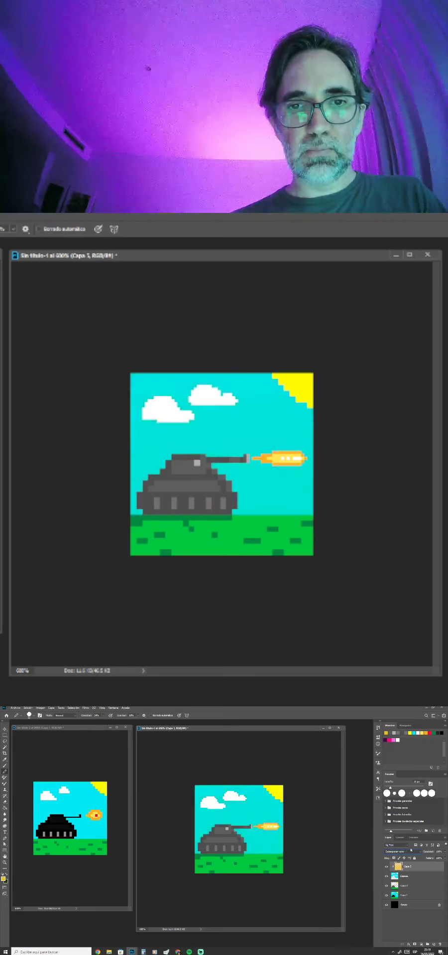
{"action": "scroll", "coordinate": [411, 850], "scroll_direction": "up", "scroll_amount": 4}
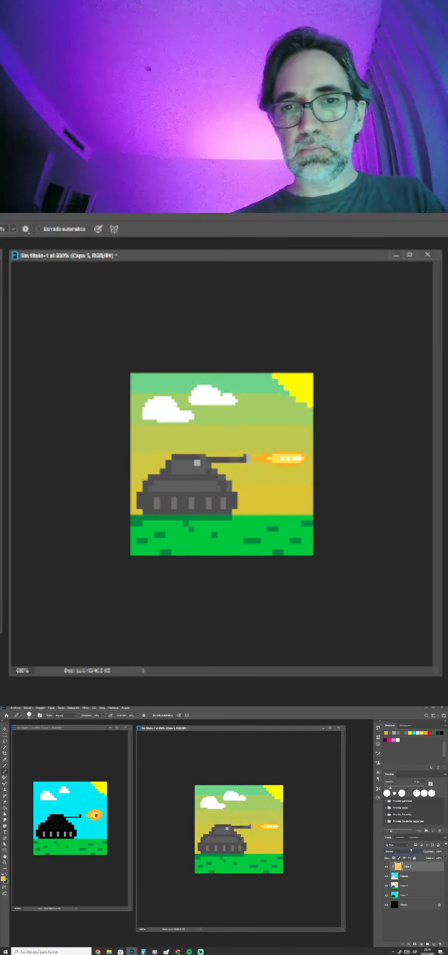
Merge the golden band layer with the sky layer and slightly lower the merged layer's opacity.
{"action": "left_click", "coordinate": [410, 876], "text": "shift"}
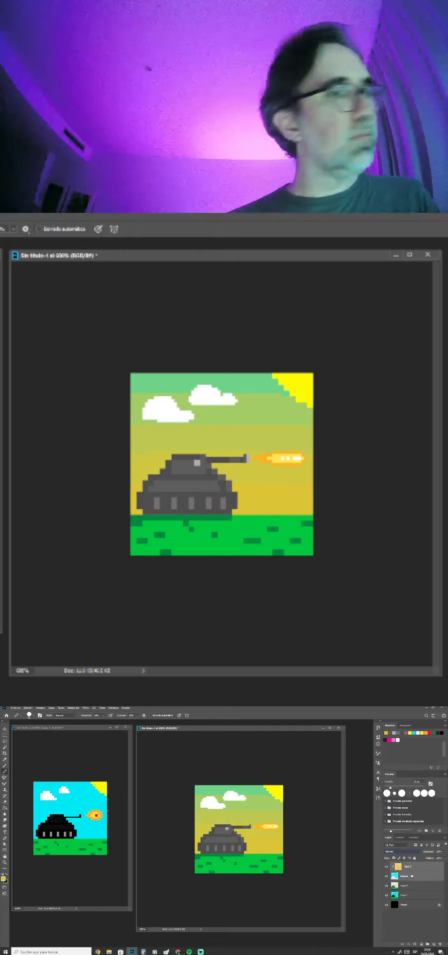
{"action": "key", "text": "ctrl+e"}
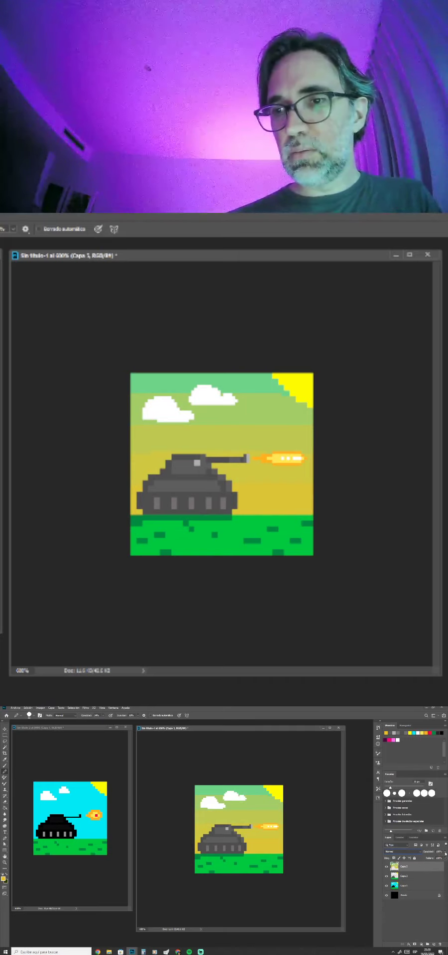
{"action": "left_click_drag", "start_coordinate": [439, 858], "coordinate": [442, 860]}
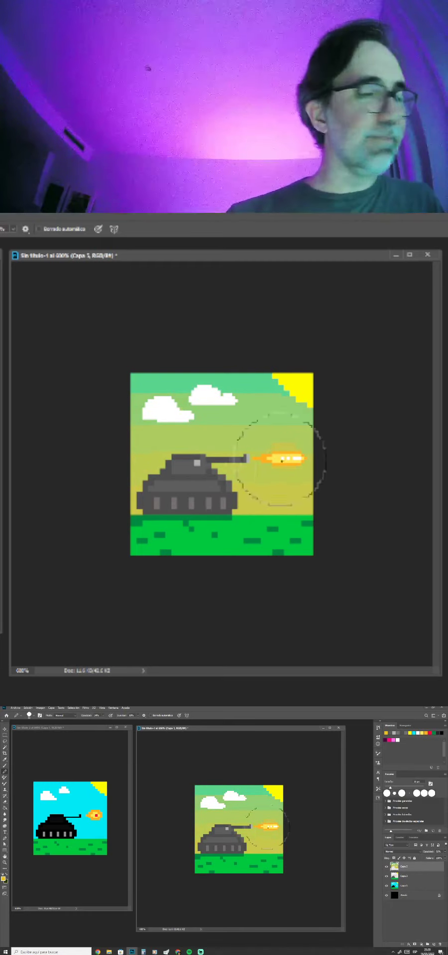
Shade the lower parts of both clouds light grey with a small pencil, using the tank turret's light grey.
{"action": "left_click_drag", "start_coordinate": [238, 826], "coordinate": [146, 847]}
{"action": "scroll", "coordinate": [220, 834], "scroll_direction": "up", "scroll_amount": 5}
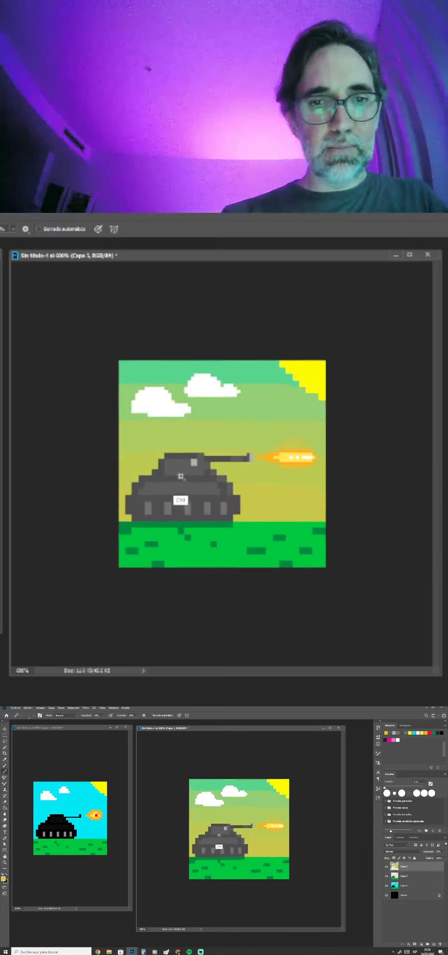
{"action": "left_click", "coordinate": [173, 461], "text": "alt"}
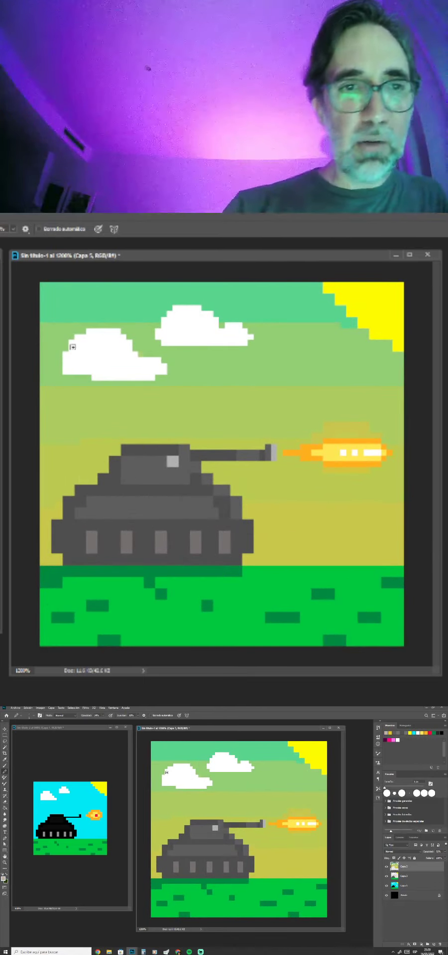
{"action": "mouse_move", "coordinate": [68, 345]}
{"action": "left_mouse_down"}
{"action": "mouse_move", "coordinate": [75, 360]}
{"action": "mouse_move", "coordinate": [70, 369]}
{"action": "mouse_move", "coordinate": [88, 372]}
{"action": "mouse_move", "coordinate": [74, 372]}
{"action": "mouse_move", "coordinate": [137, 377]}
{"action": "mouse_move", "coordinate": [98, 375]}
{"action": "mouse_move", "coordinate": [104, 362]}
{"action": "mouse_move", "coordinate": [90, 344]}
{"action": "mouse_move", "coordinate": [74, 352]}
{"action": "mouse_move", "coordinate": [81, 344]}
{"action": "mouse_move", "coordinate": [106, 347]}
{"action": "mouse_move", "coordinate": [113, 371]}
{"action": "mouse_move", "coordinate": [76, 357]}
{"action": "mouse_move", "coordinate": [99, 362]}
{"action": "mouse_move", "coordinate": [85, 348]}
{"action": "mouse_move", "coordinate": [100, 368]}
{"action": "mouse_move", "coordinate": [125, 373]}
{"action": "left_mouse_up"}
{"action": "mouse_move", "coordinate": [159, 332]}
{"action": "left_mouse_down"}
{"action": "mouse_move", "coordinate": [203, 342]}
{"action": "mouse_move", "coordinate": [236, 342]}
{"action": "left_mouse_up"}
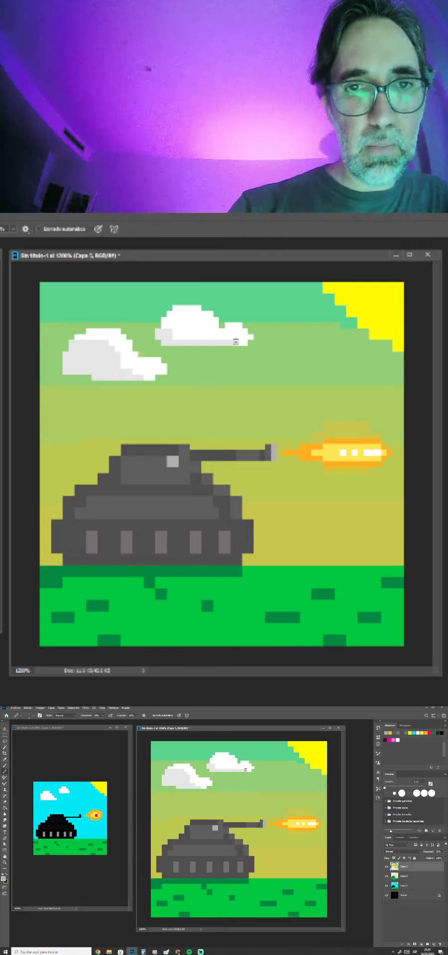
{"action": "mouse_move", "coordinate": [201, 332]}
{"action": "left_mouse_down"}
{"action": "mouse_move", "coordinate": [186, 317]}
{"action": "mouse_move", "coordinate": [169, 321]}
{"action": "mouse_move", "coordinate": [195, 333]}
{"action": "left_mouse_up"}
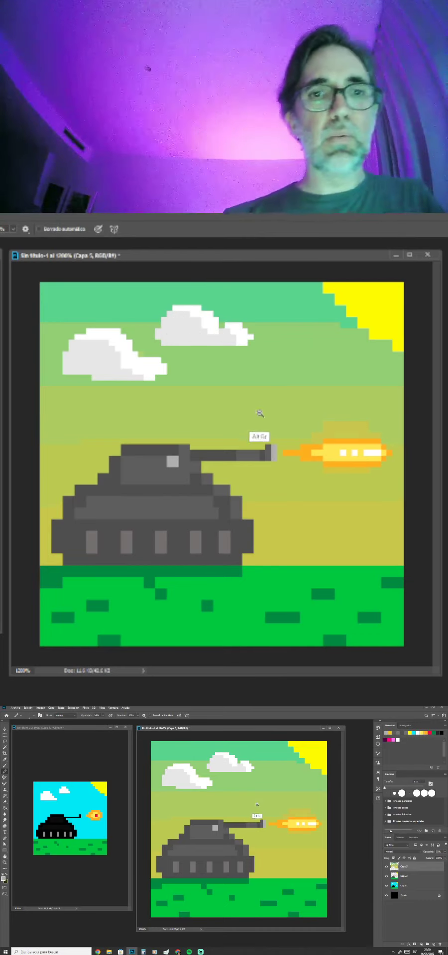
{"action": "scroll", "coordinate": [256, 438], "scroll_direction": "down", "scroll_amount": 5}
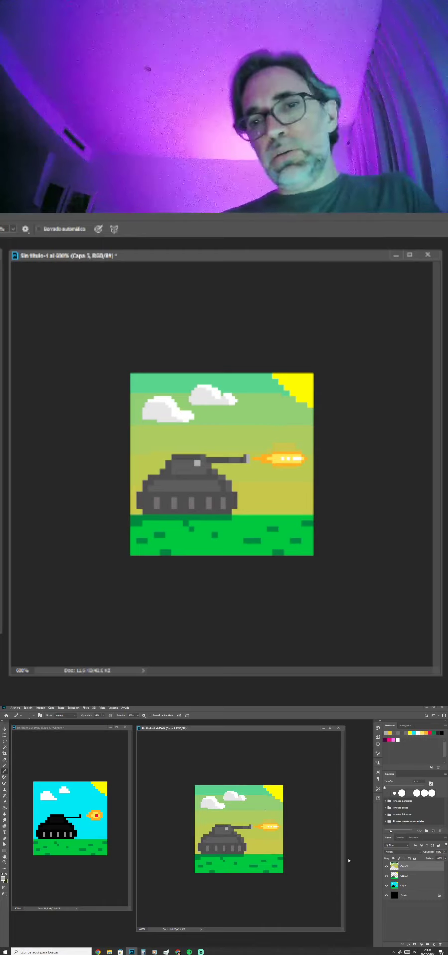
Add a new layer and paint the flame out with the sampled sky colours at full pencil opacity.
{"action": "left_click", "coordinate": [274, 433], "text": "alt"}
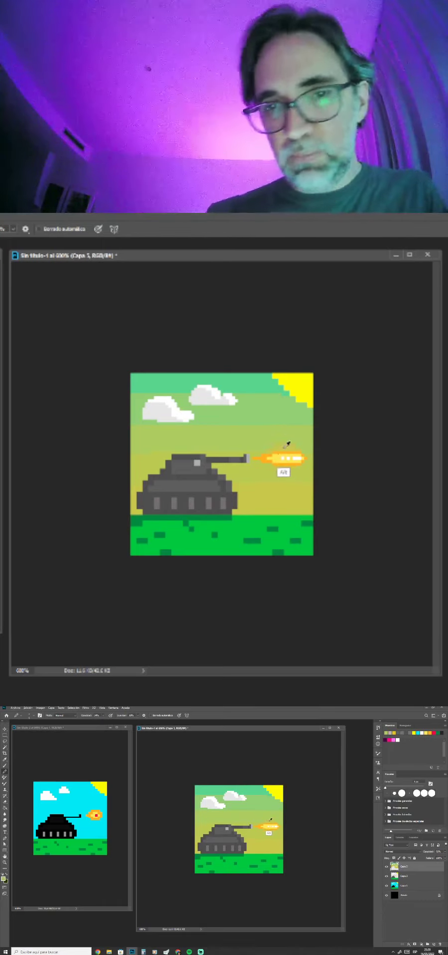
{"action": "key", "text": "shift"}
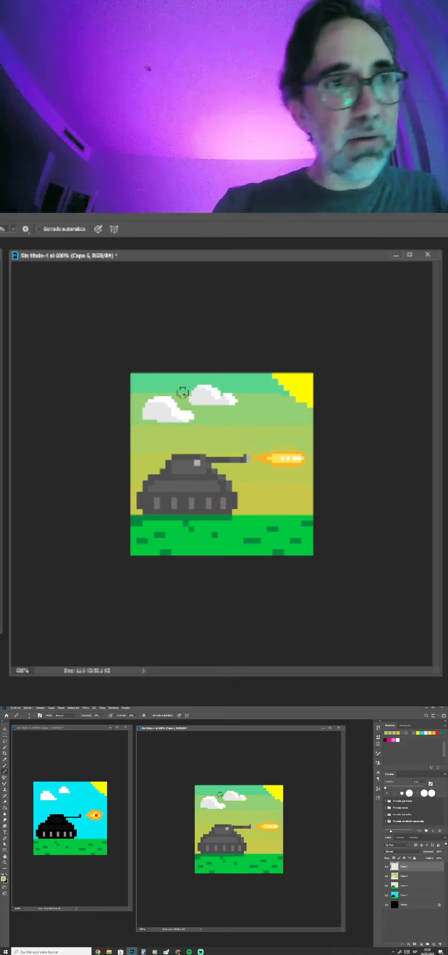
{"action": "key", "text": "0"}
{"action": "key", "text": "alt"}
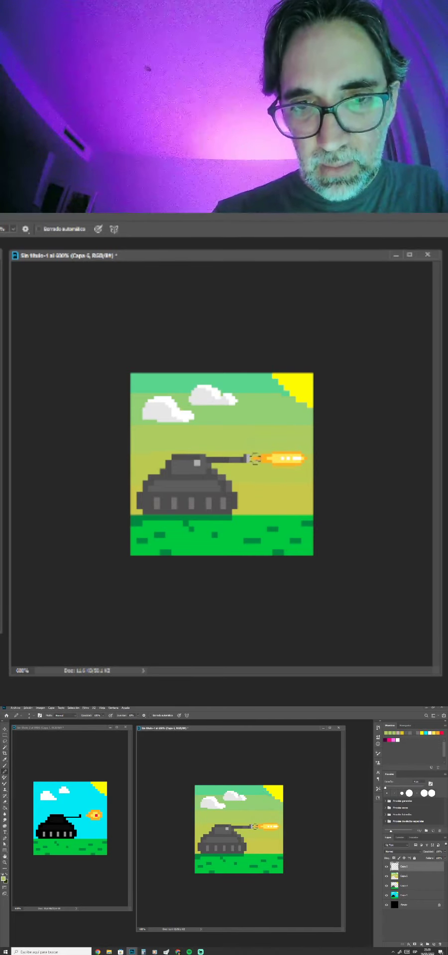
{"action": "left_click_drag", "start_coordinate": [255, 826], "coordinate": [287, 827]}
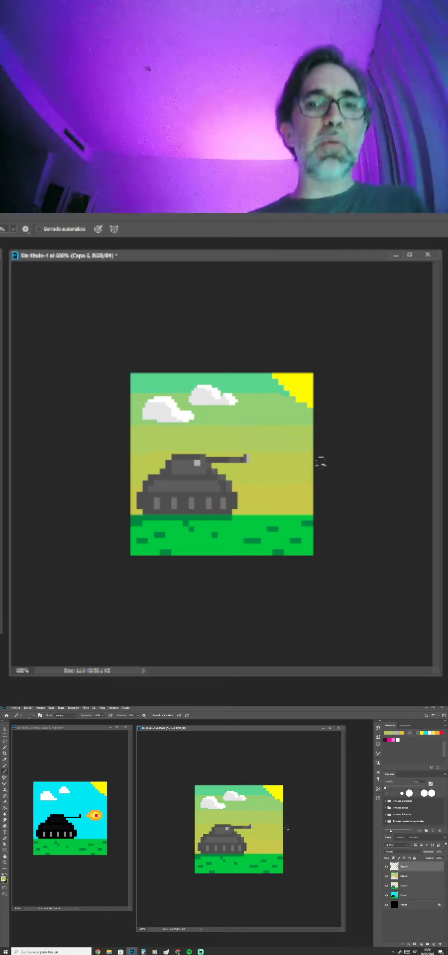
Repaint the light tip of the cannon in the barrel's dark grey and merge the three retouch layers.
{"action": "left_click", "coordinate": [246, 827], "text": "alt"}
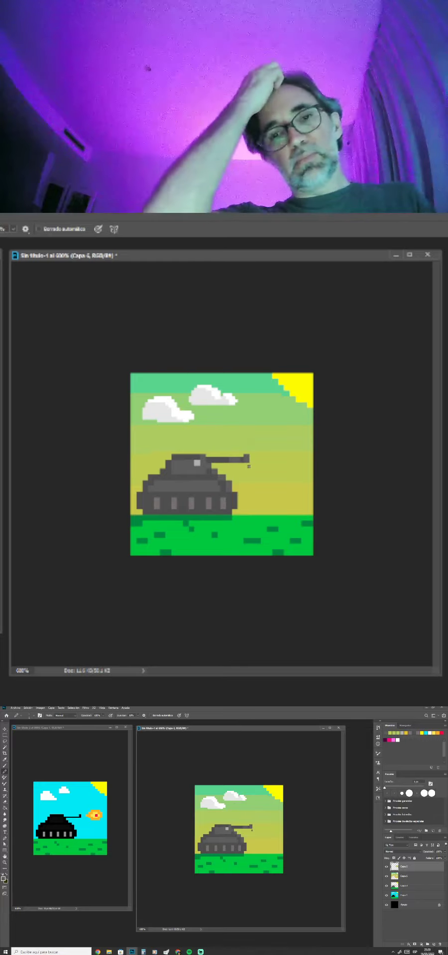
{"action": "left_click", "coordinate": [411, 887], "text": "shift"}
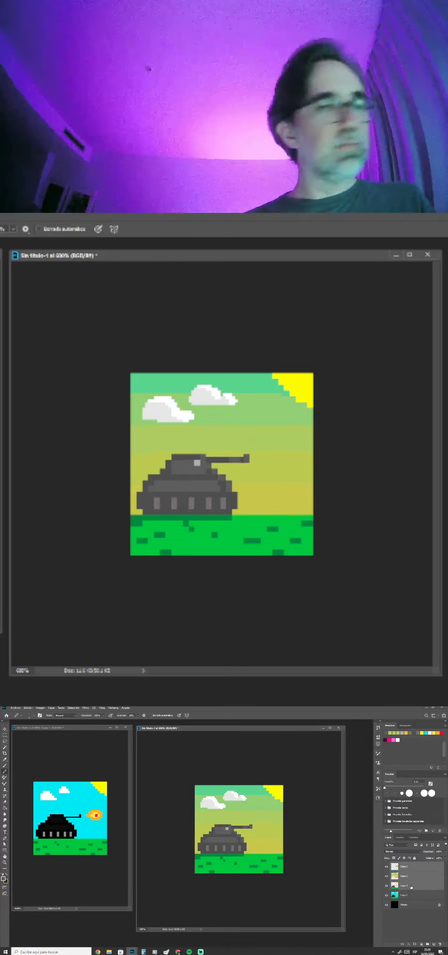
{"action": "key", "text": "ctrl+e"}
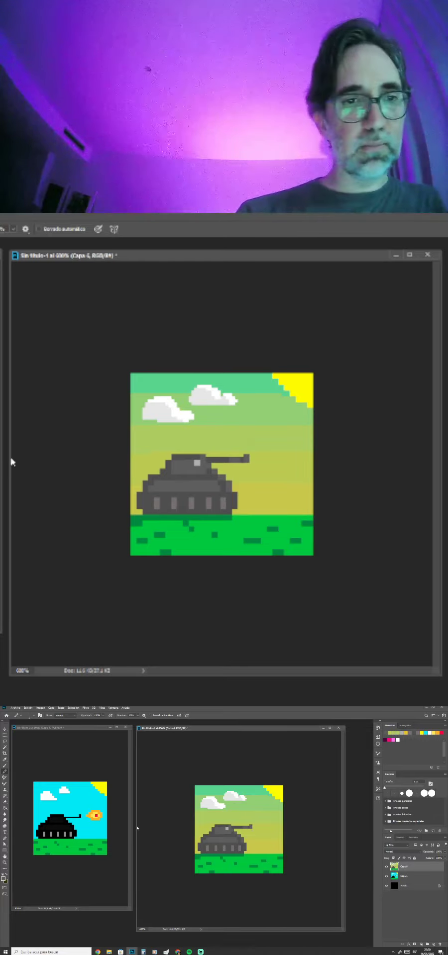
Arrange both tank documents side by side and toggle the merged retouch layer off and on to compare versions.
{"action": "left_click_drag", "start_coordinate": [137, 828], "coordinate": [246, 837]}
{"action": "left_click_drag", "start_coordinate": [89, 729], "coordinate": [202, 734]}
{"action": "left_click_drag", "start_coordinate": [125, 826], "coordinate": [156, 826]}
{"action": "left_click", "coordinate": [310, 896]}
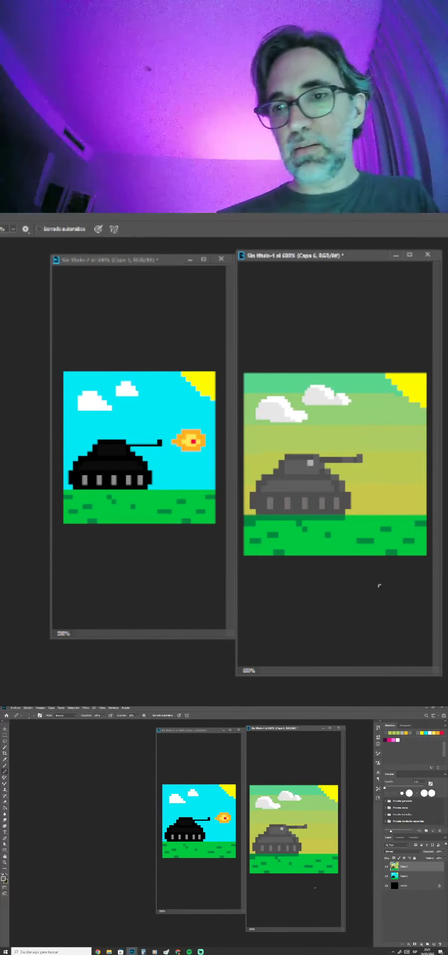
{"action": "left_click", "coordinate": [388, 867]}
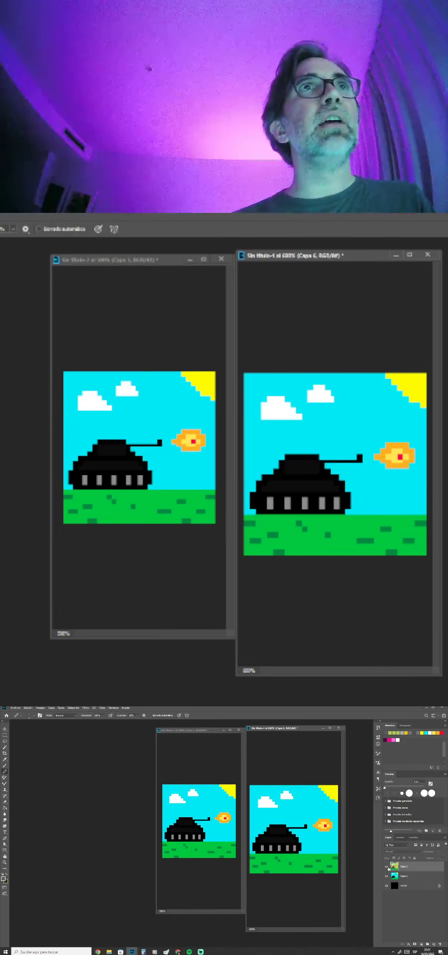
{"action": "left_click", "coordinate": [387, 867]}
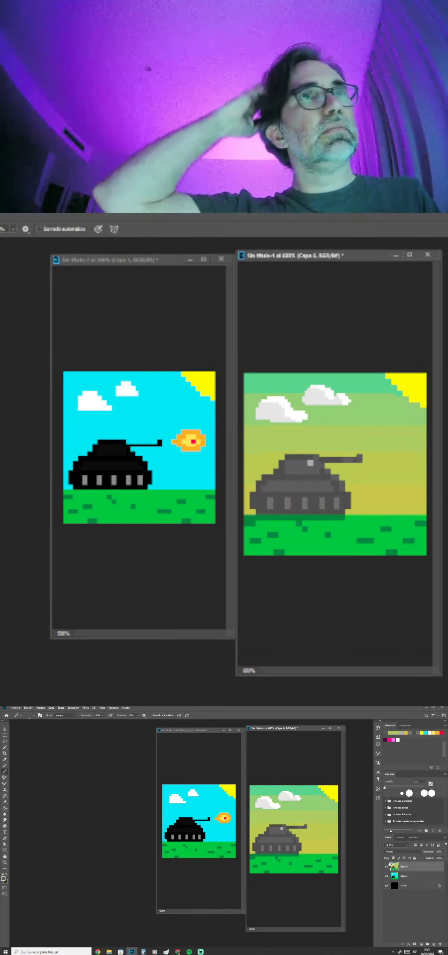
Close the original tank document without saving and move the retouched picture's window to the middle of the workspace.
{"action": "left_click", "coordinate": [221, 258]}
{"action": "left_click", "coordinate": [210, 401]}
{"action": "left_click_drag", "start_coordinate": [324, 258], "coordinate": [223, 271]}
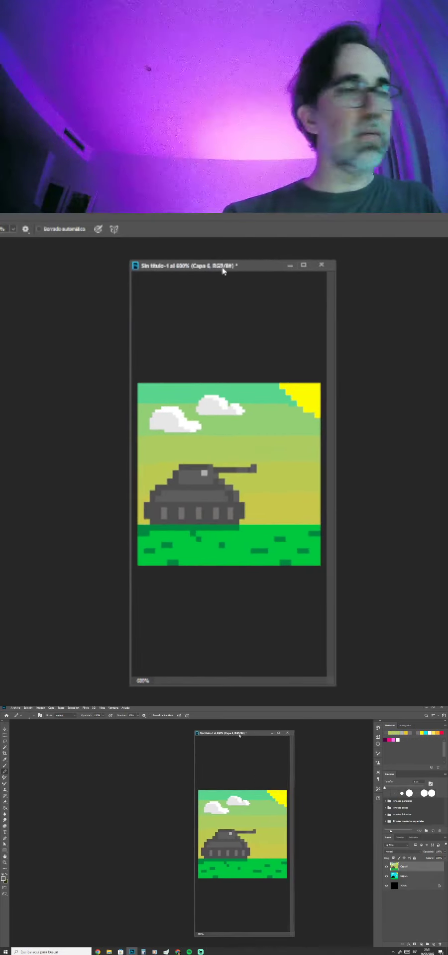
Save the retouched tank picture as the Photoshop file Sin título-2.psd and close it.
{"action": "key", "text": "ctrl+s"}
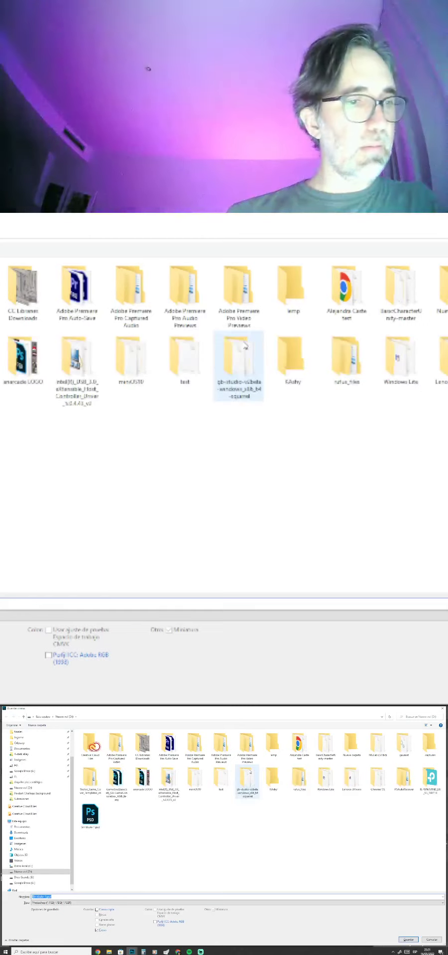
{"action": "left_click", "coordinate": [46, 897]}
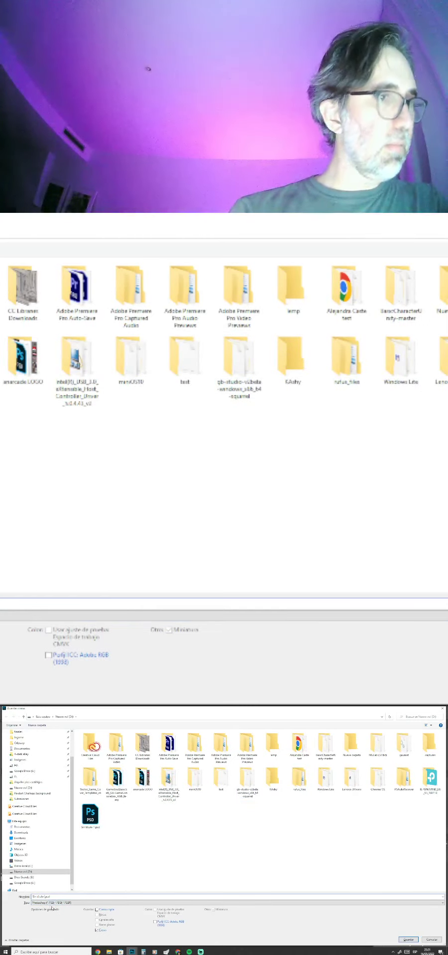
{"action": "key", "text": "Return"}
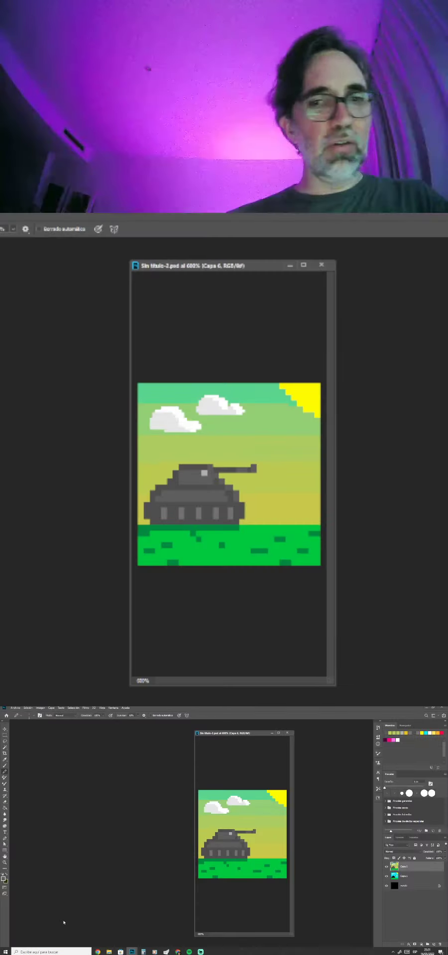
{"action": "left_click", "coordinate": [287, 733]}
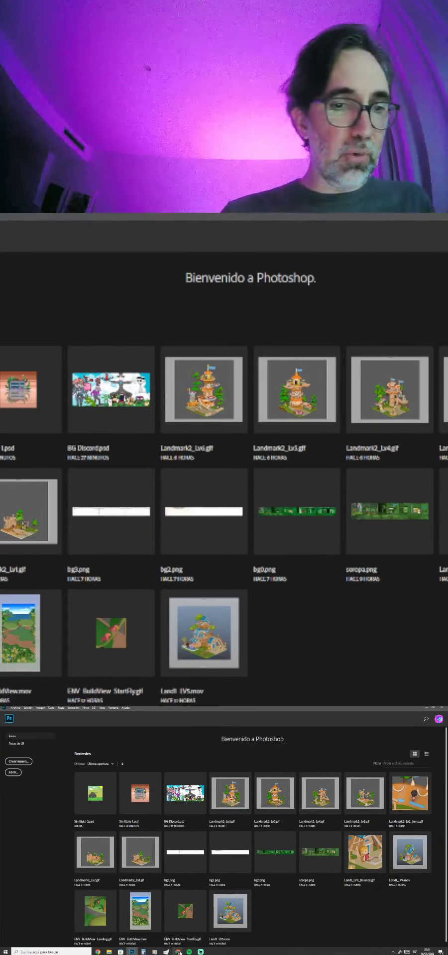
Switch to the Chrome window showing the original tank image WHEN.png.
{"action": "mouse_move", "coordinate": [180, 951]}
{"action": "left_click", "coordinate": [168, 933]}
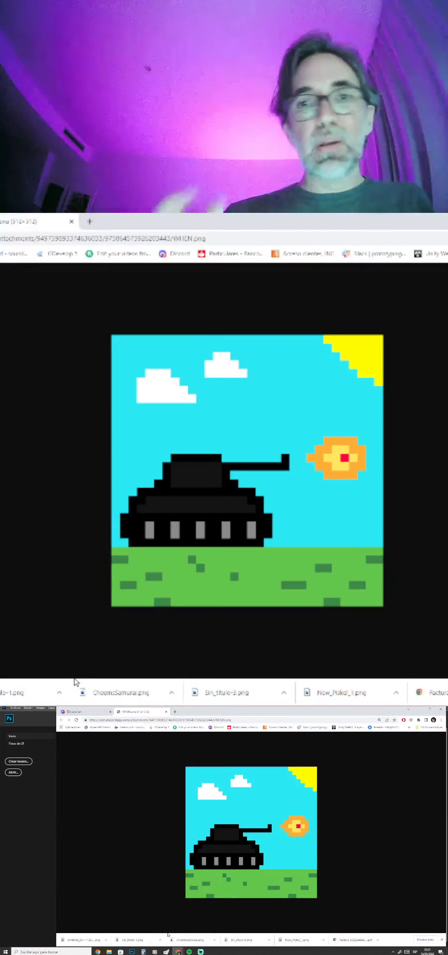
Close the WHEN.png image and its enlarged preview to return to the pixel-art channel in Discord.
{"action": "left_click", "coordinate": [165, 712]}
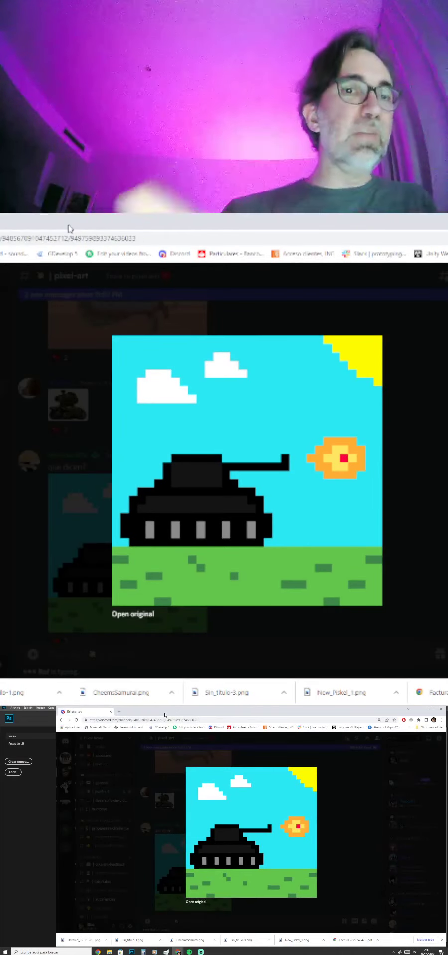
{"action": "key", "text": "ctrl+shift+t"}
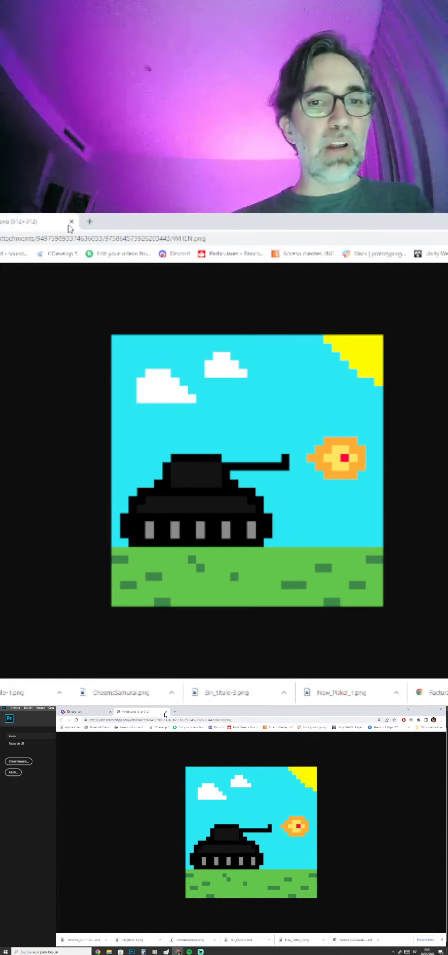
{"action": "left_click", "coordinate": [166, 712]}
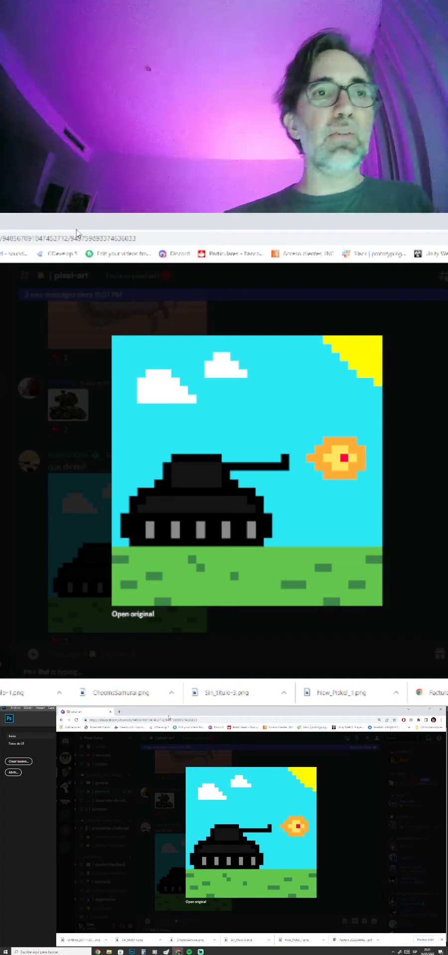
{"action": "key", "text": "Escape"}
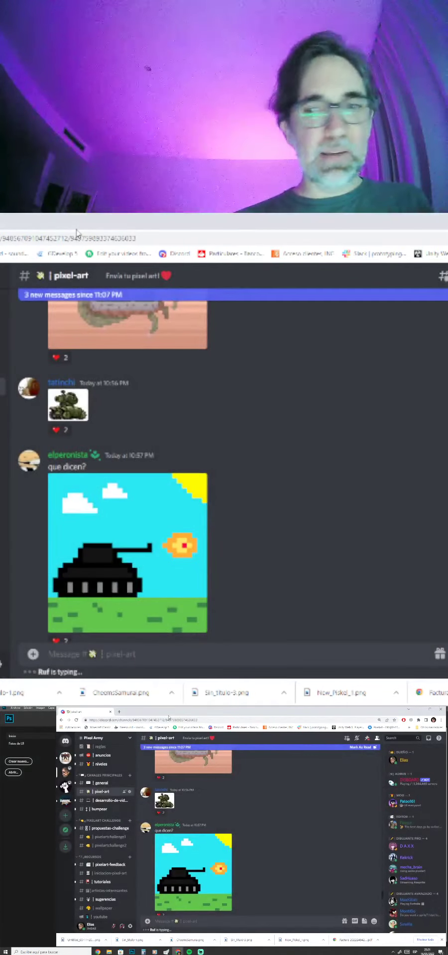
Open the original of the small standing character on a yellow background from the channel's posts and copy the image.
{"action": "scroll", "coordinate": [258, 840], "scroll_direction": "down", "scroll_amount": 5}
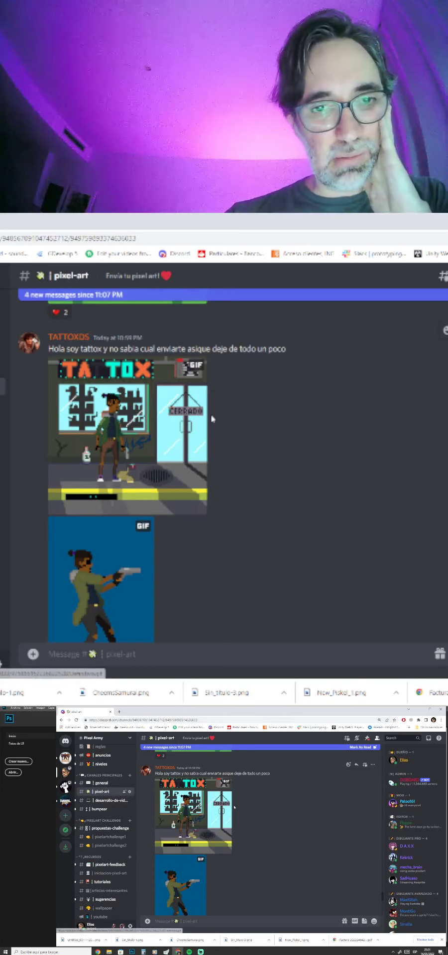
{"action": "scroll", "coordinate": [172, 423], "scroll_direction": "down", "scroll_amount": 4}
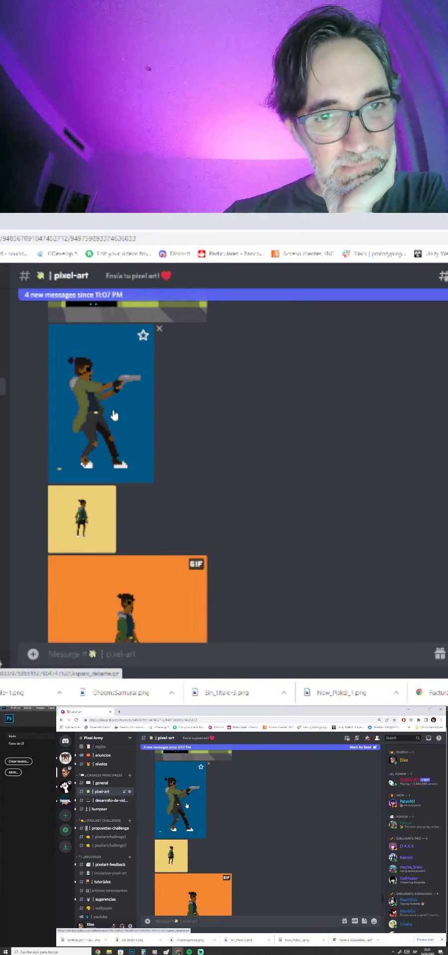
{"action": "scroll", "coordinate": [114, 415], "scroll_direction": "down", "scroll_amount": 3}
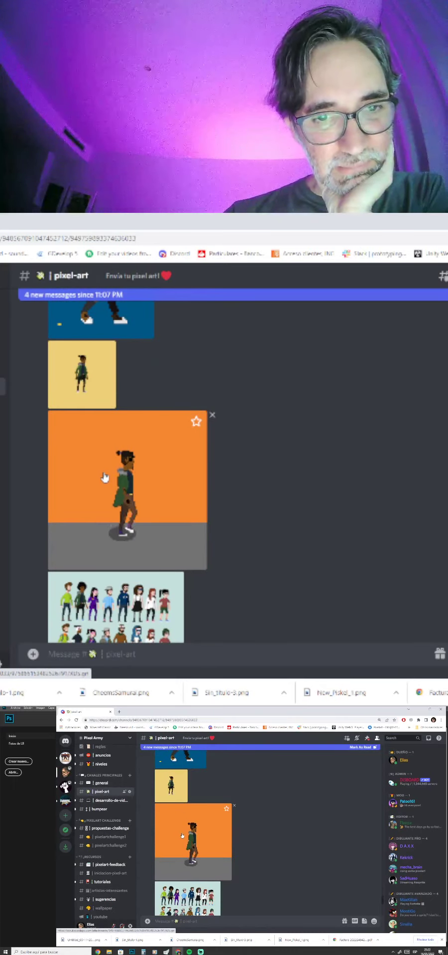
{"action": "scroll", "coordinate": [104, 478], "scroll_direction": "down", "scroll_amount": 3}
{"action": "scroll", "coordinate": [105, 479], "scroll_direction": "down", "scroll_amount": 3}
{"action": "scroll", "coordinate": [84, 451], "scroll_direction": "up", "scroll_amount": 8}
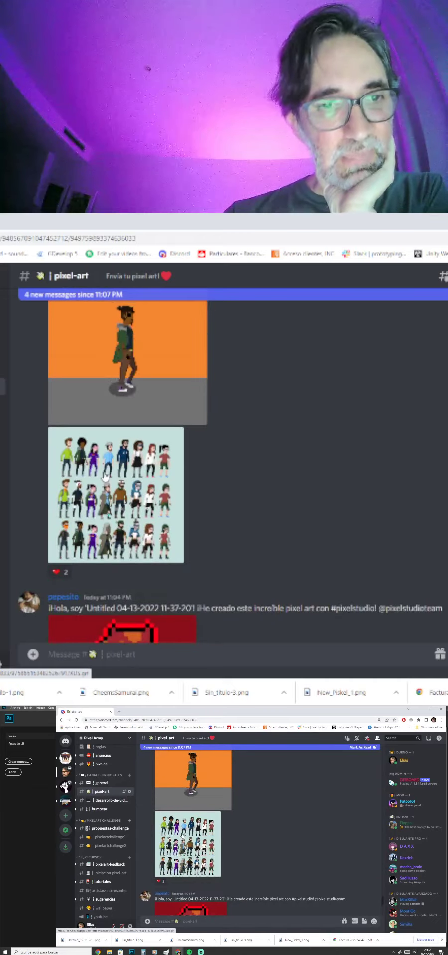
{"action": "left_click", "coordinate": [90, 486]}
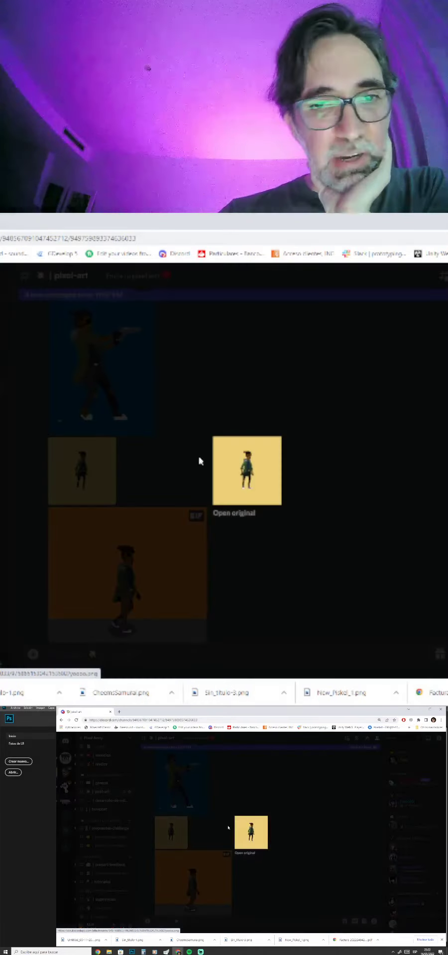
{"action": "left_click", "coordinate": [245, 520]}
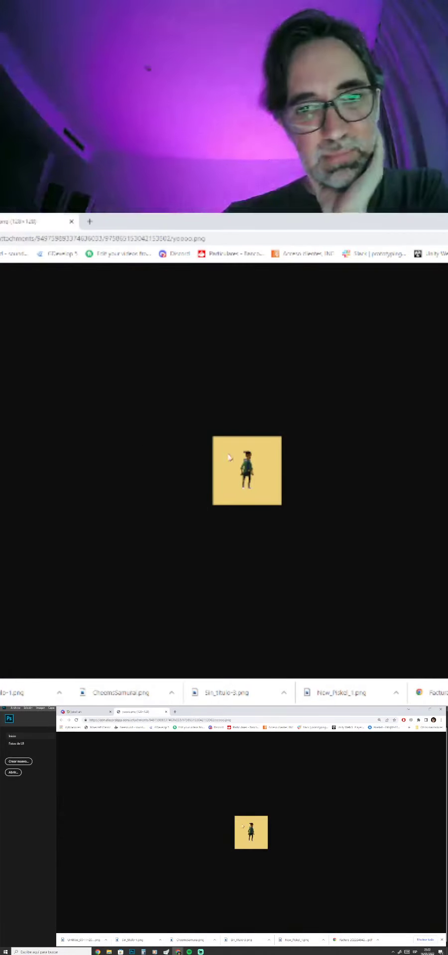
{"action": "right_click", "coordinate": [255, 457]}
{"action": "left_click", "coordinate": [284, 493]}
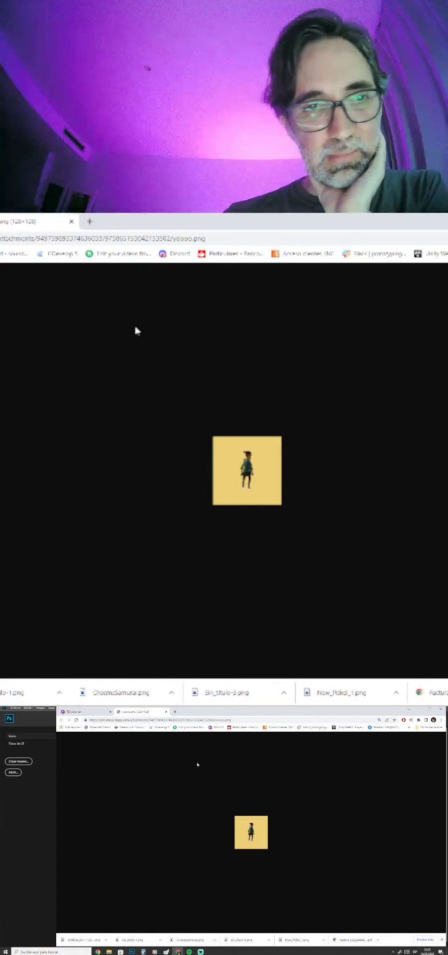
Switch to Photoshop, create a new document with the default size, float its window, and paste the copied character into it.
{"action": "left_click", "coordinate": [32, 875]}
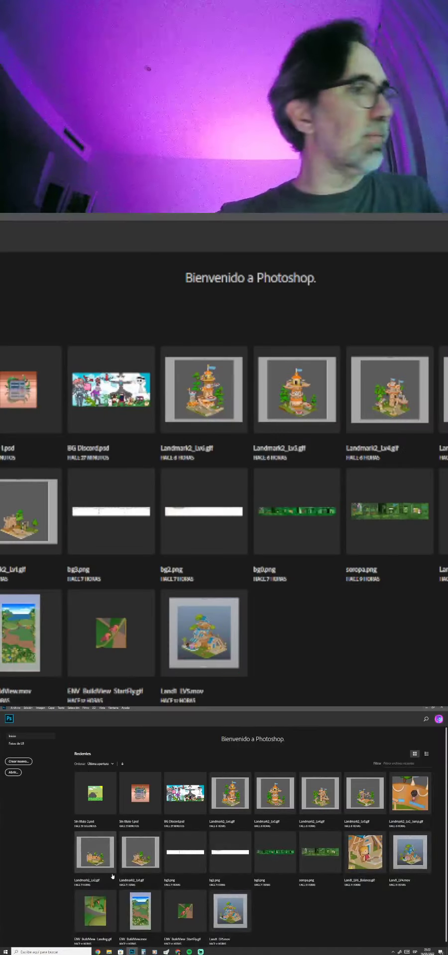
{"action": "key", "text": "ctrl+n"}
{"action": "key", "text": "Return"}
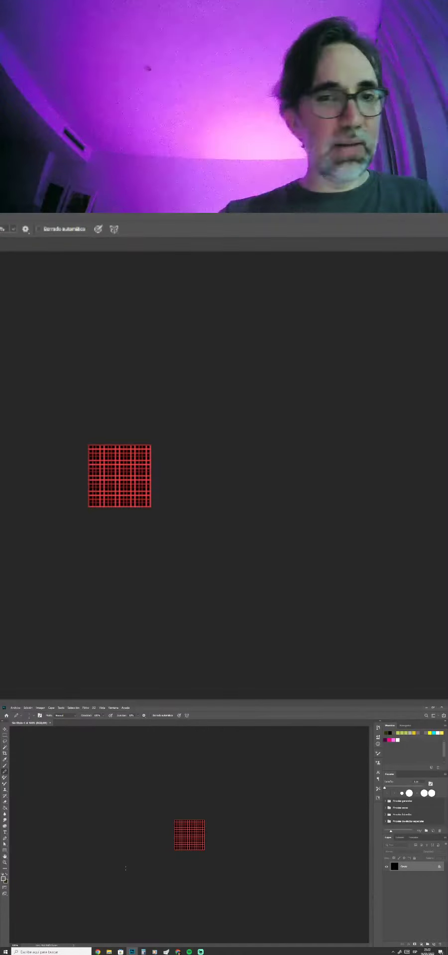
{"action": "left_click_drag", "start_coordinate": [33, 726], "coordinate": [36, 751]}
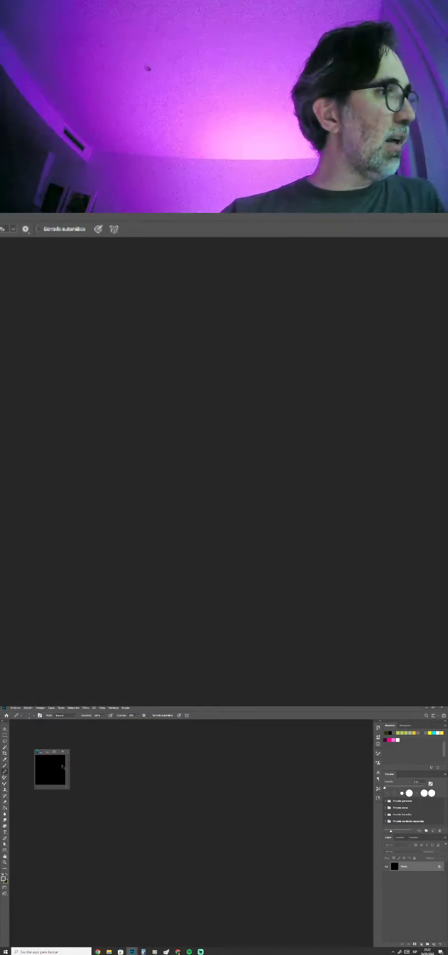
{"action": "key", "text": "ctrl+v"}
{"action": "left_click_drag", "start_coordinate": [69, 790], "coordinate": [119, 845]}
{"action": "left_click_drag", "start_coordinate": [82, 753], "coordinate": [329, 776]}
Create a second new document, paste the character into it, and set it in its own narrow window with the figure enlarged.
{"action": "key", "text": "ctrl+n"}
{"action": "key", "text": "Return"}
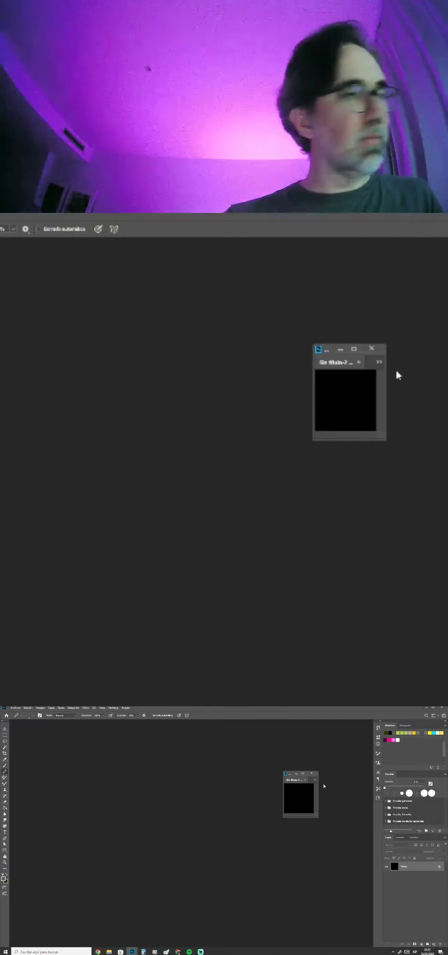
{"action": "key", "text": "ctrl+v"}
{"action": "left_click_drag", "start_coordinate": [298, 780], "coordinate": [199, 896]}
{"action": "key", "text": "ctrl+1"}
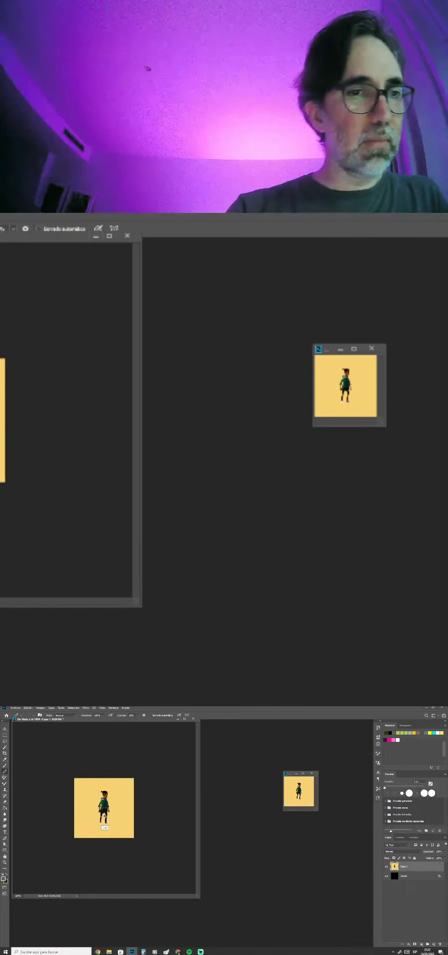
{"action": "left_click_drag", "start_coordinate": [105, 817], "coordinate": [142, 826]}
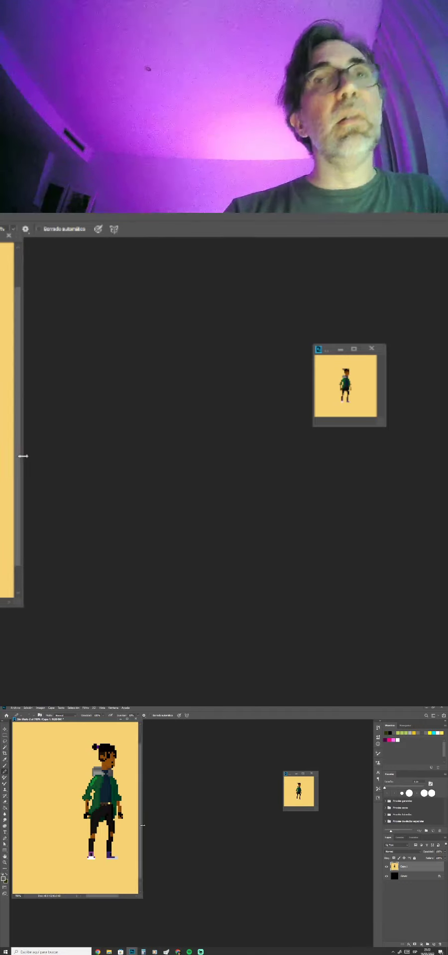
Place the Sin título-1 window beside the other one, enlarge it, and show its character at 700%.
{"action": "left_click_drag", "start_coordinate": [290, 776], "coordinate": [156, 726]}
{"action": "left_click_drag", "start_coordinate": [184, 762], "coordinate": [369, 925]}
{"action": "left_click", "coordinate": [259, 827], "text": "ctrl"}
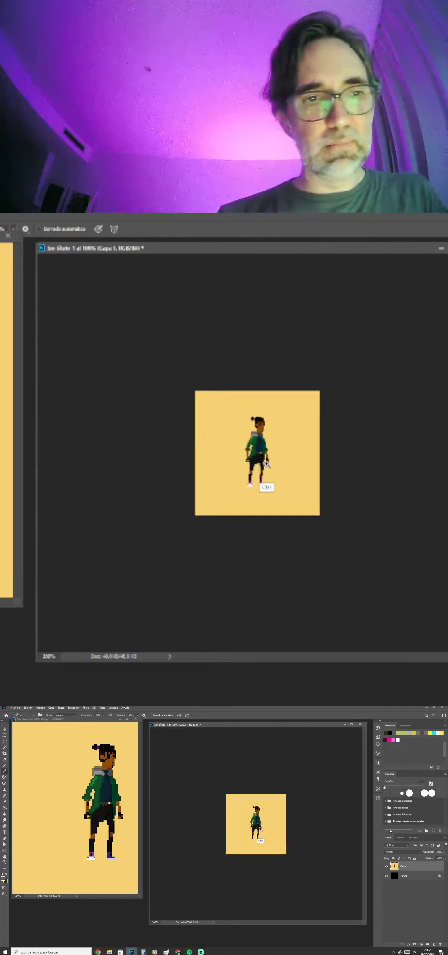
{"action": "left_click", "coordinate": [260, 828], "text": "ctrl"}
{"action": "left_click", "coordinate": [260, 830], "text": "ctrl"}
{"action": "left_click", "coordinate": [262, 830], "text": "ctrl"}
{"action": "left_click", "coordinate": [264, 831], "text": "ctrl"}
{"action": "left_click", "coordinate": [267, 830], "text": "ctrl"}
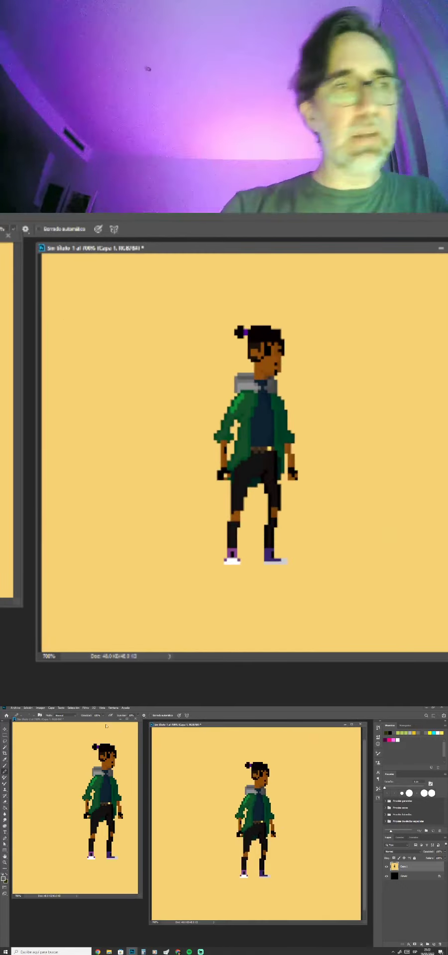
{"action": "left_click_drag", "start_coordinate": [106, 720], "coordinate": [105, 726]}
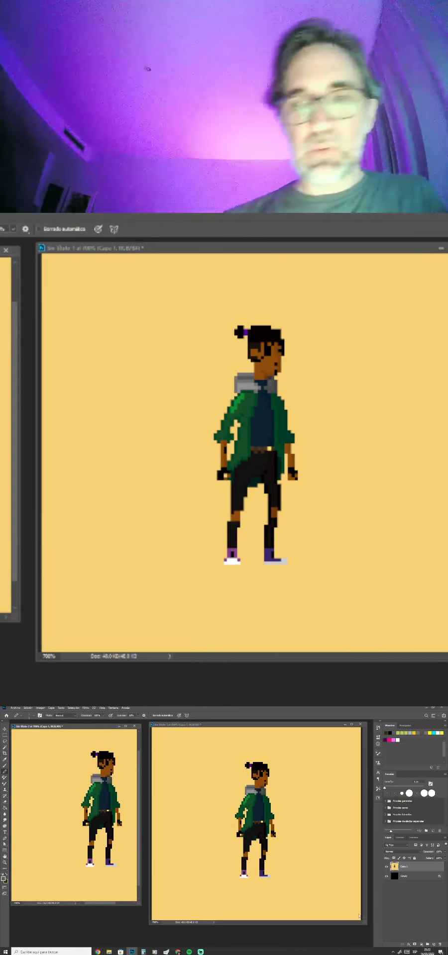
Switch to Chrome, close the character image and its preview, and review the artist's street scene in the pixel-art channel.
{"action": "mouse_move", "coordinate": [184, 949]}
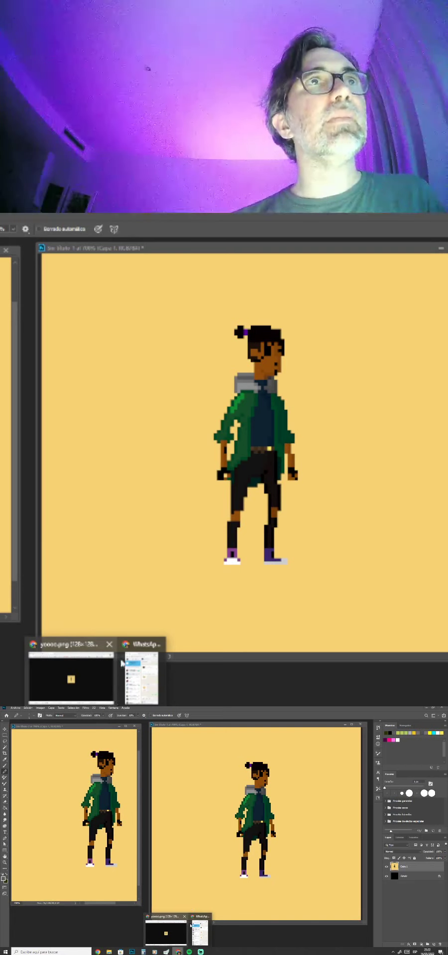
{"action": "left_click", "coordinate": [169, 934]}
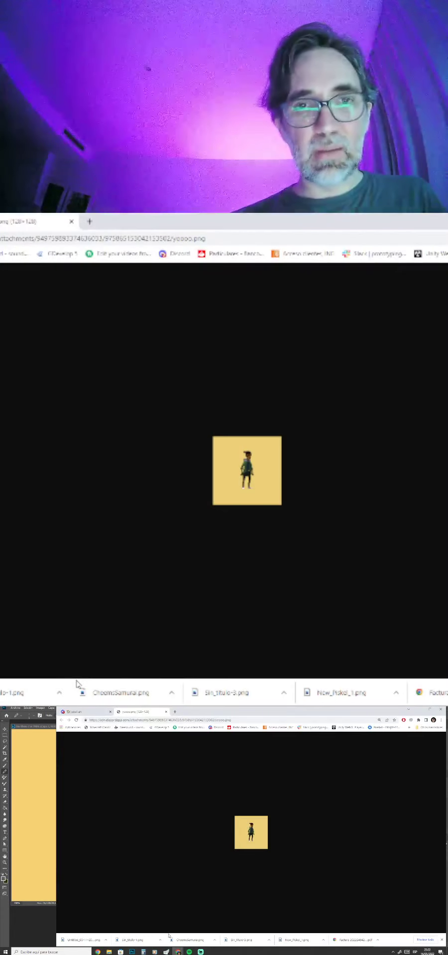
{"action": "left_click", "coordinate": [166, 711]}
{"action": "key", "text": "Escape"}
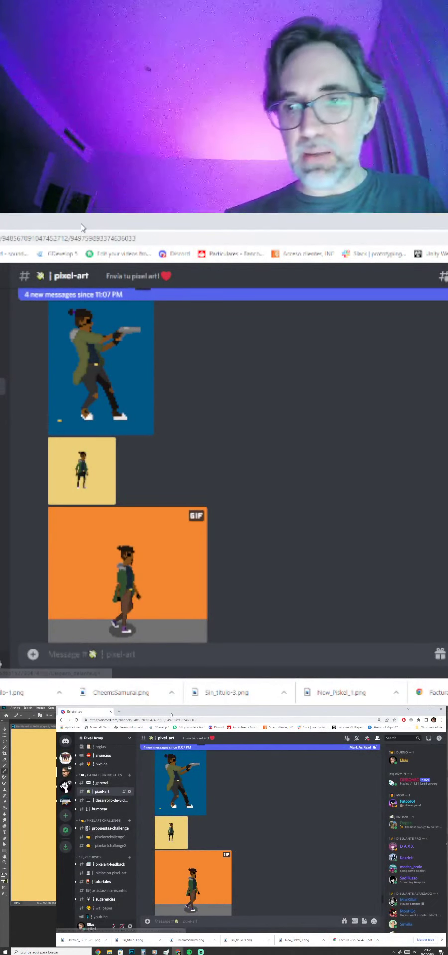
{"action": "scroll", "coordinate": [194, 836], "scroll_direction": "up", "scroll_amount": 5}
{"action": "scroll", "coordinate": [194, 836], "scroll_direction": "down", "scroll_amount": 4}
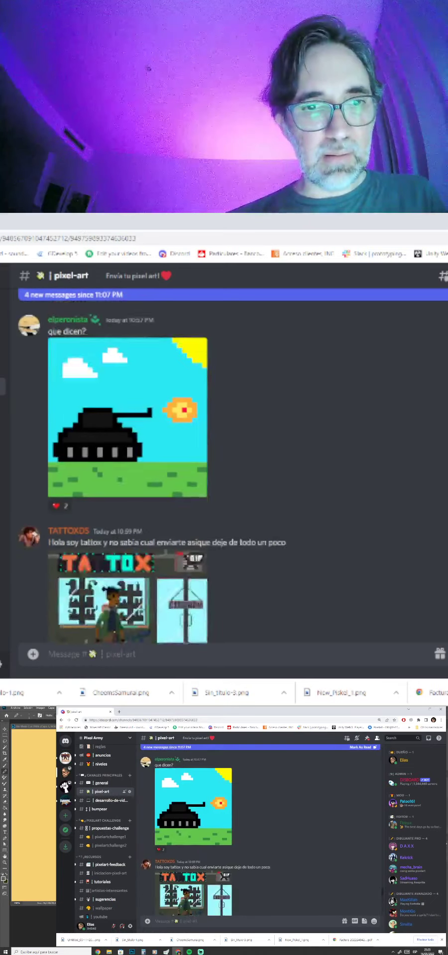
{"action": "scroll", "coordinate": [194, 835], "scroll_direction": "down", "scroll_amount": 1}
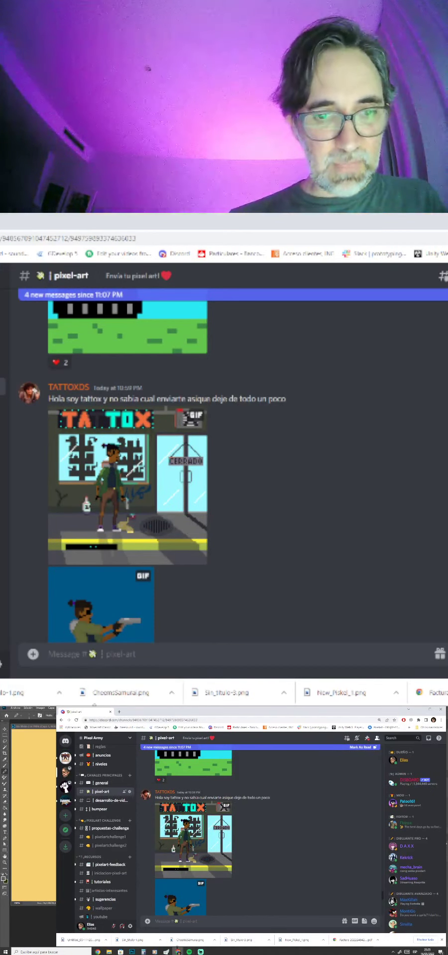
Return to Photoshop, select the yellow background in Sin título-1 with the Magic Wand, and cut it onto a new layer.
{"action": "mouse_move", "coordinate": [132, 951]}
{"action": "left_click", "coordinate": [169, 932]}
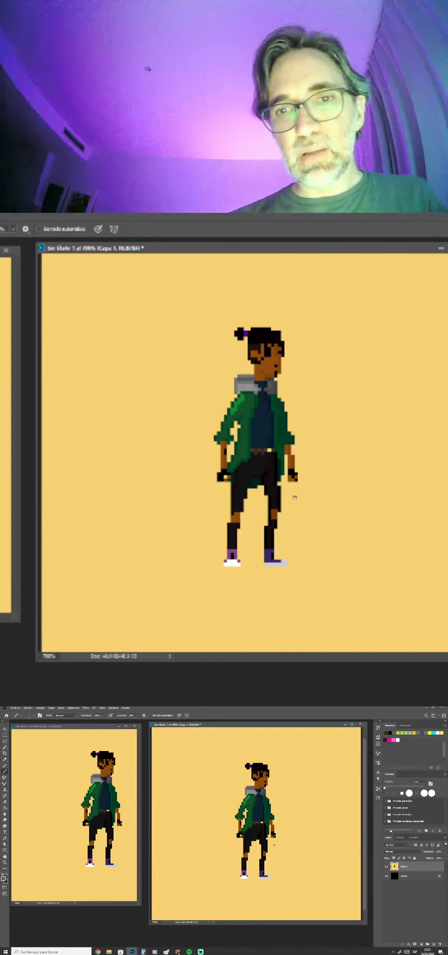
{"action": "key", "text": "w"}
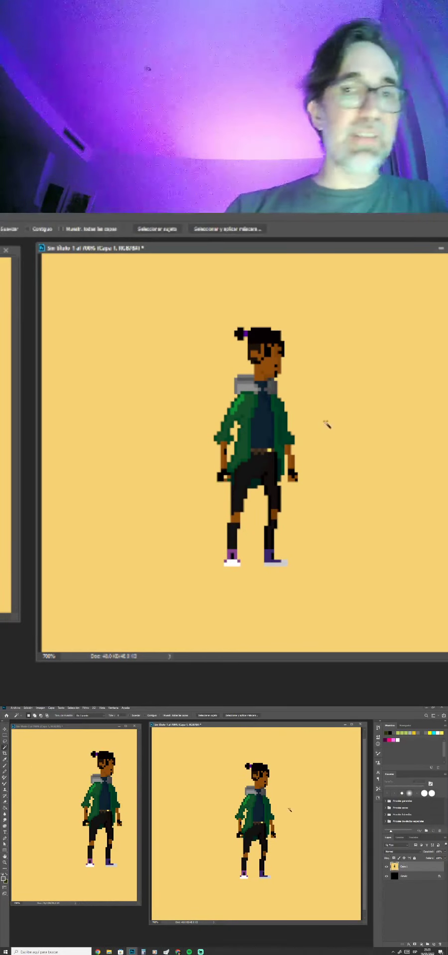
{"action": "left_click", "coordinate": [299, 812]}
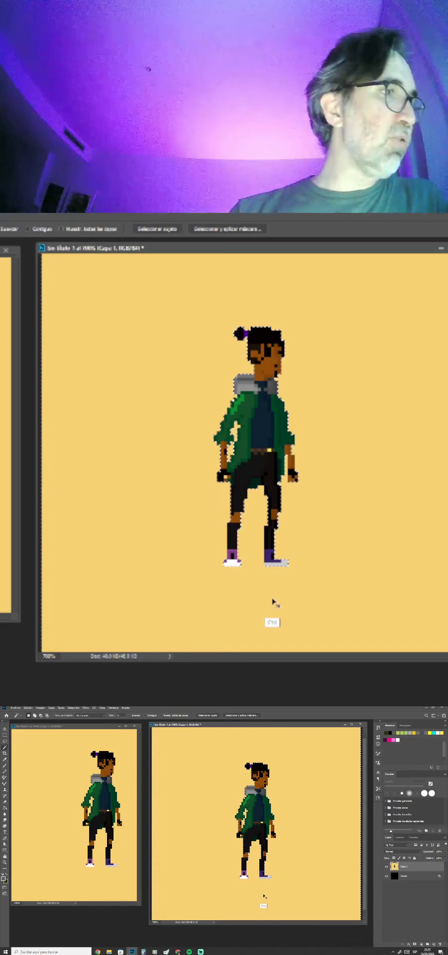
{"action": "key", "text": "ctrl+shift+j"}
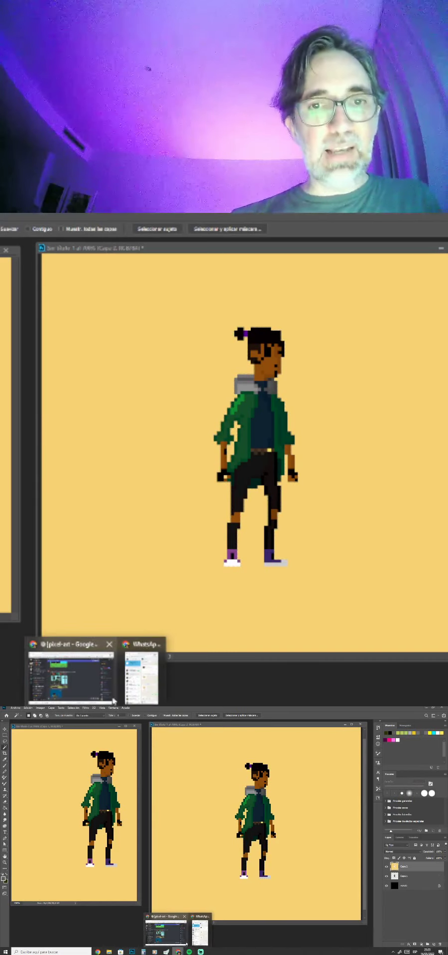
Check the street scene in the Discord channel again and return to the Sin título-1 document in Photoshop.
{"action": "left_click", "coordinate": [170, 940]}
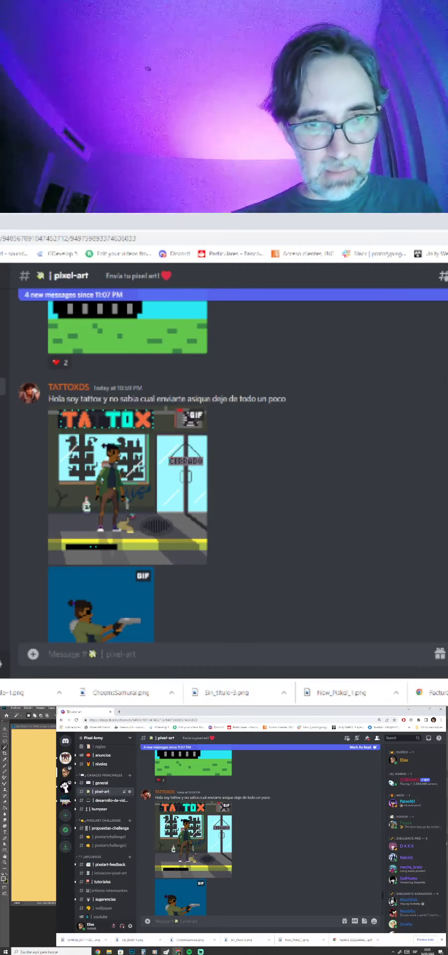
{"action": "mouse_move", "coordinate": [131, 951]}
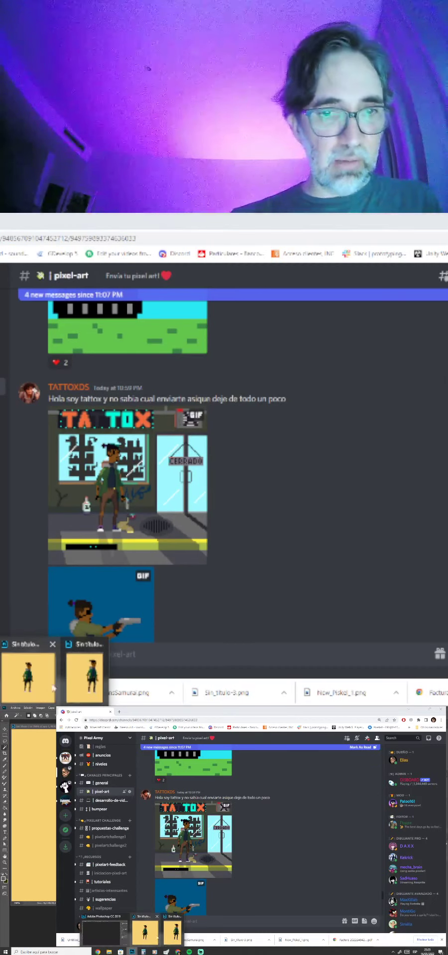
{"action": "left_click", "coordinate": [145, 935]}
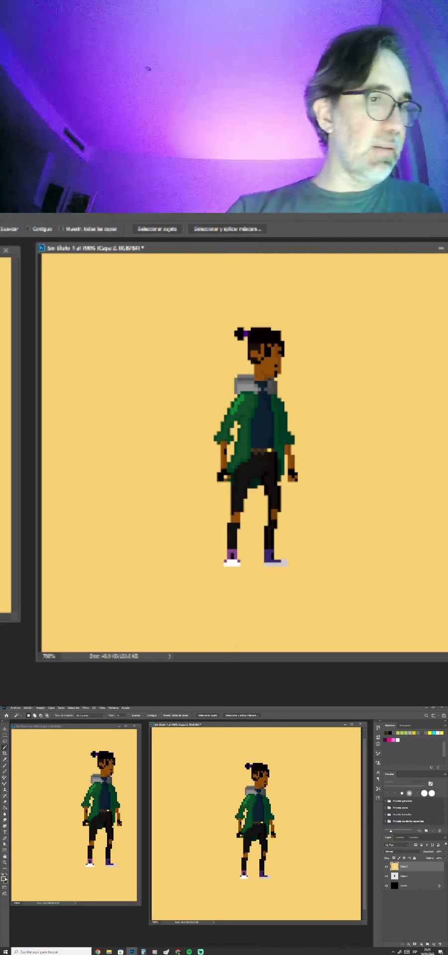
Confirm the mid-gray foreground color and fill the separated yellow background with it using the Paint Bucket.
{"action": "left_click", "coordinate": [4, 879]}
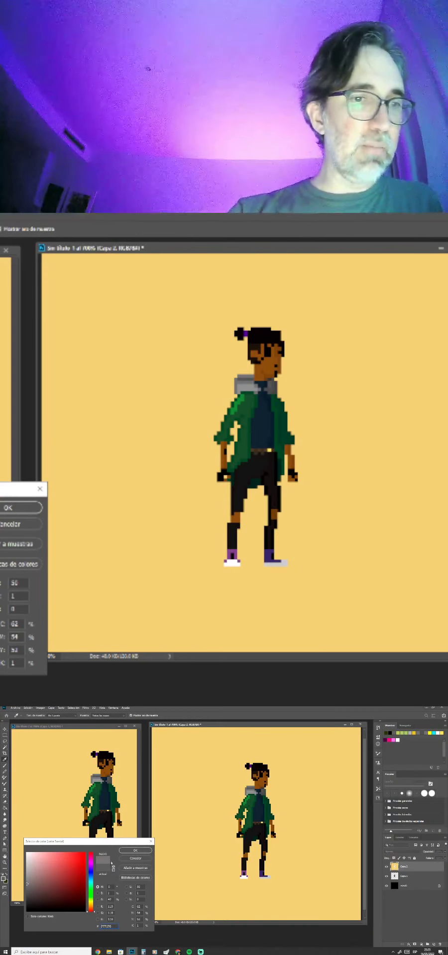
{"action": "key", "text": "Return"}
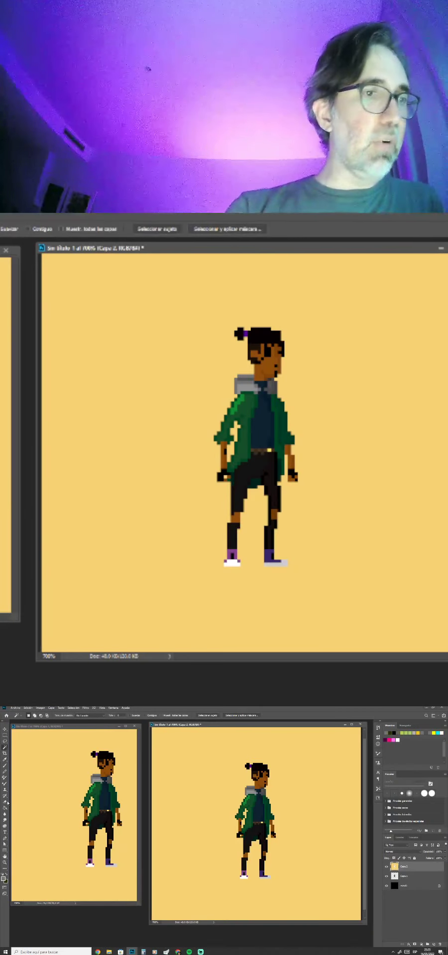
{"action": "key", "text": "g"}
{"action": "left_click", "coordinate": [303, 828]}
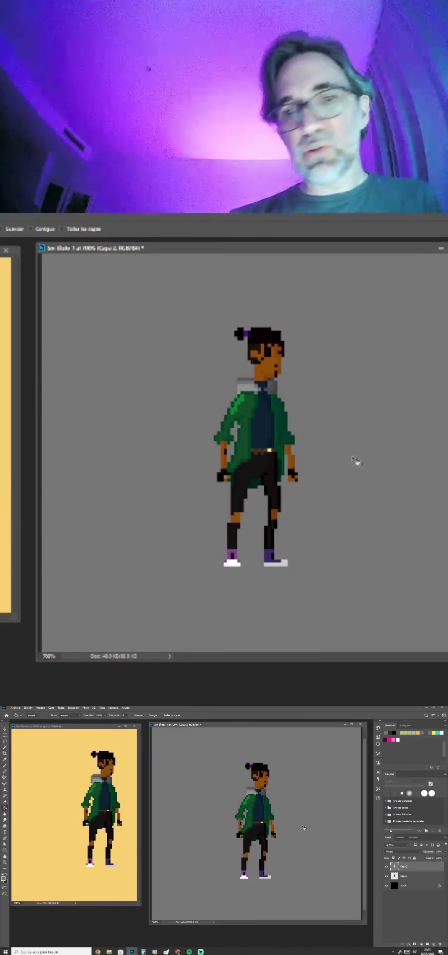
Fill the bottom Fondo layer with the mid-gray and merge the separated gray background layer into it.
{"action": "key", "text": "b"}
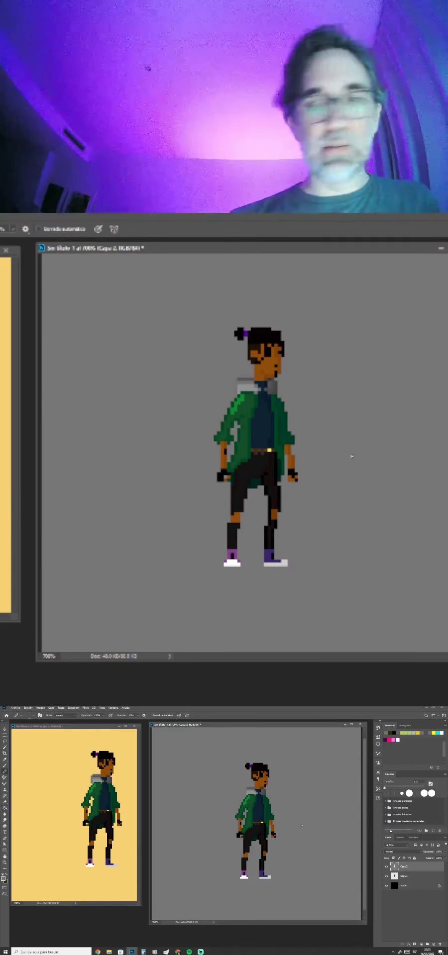
{"action": "left_click_drag", "start_coordinate": [408, 870], "coordinate": [408, 876]}
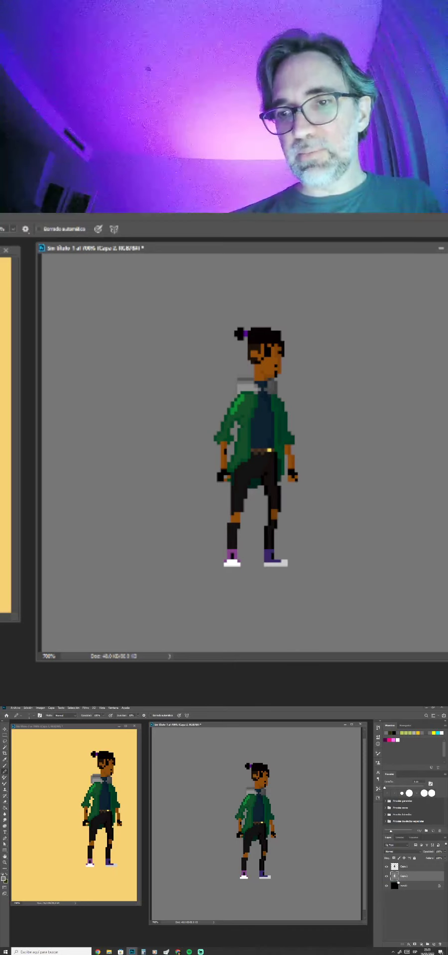
{"action": "left_click", "coordinate": [404, 886]}
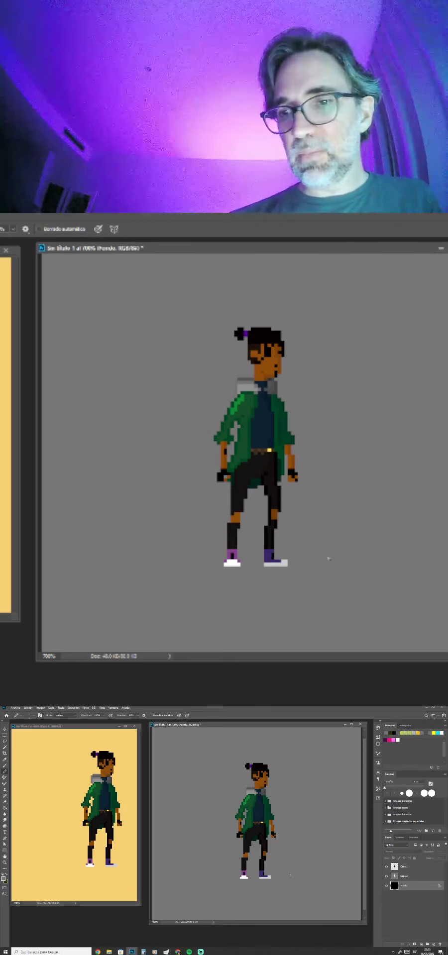
{"action": "key", "text": "g"}
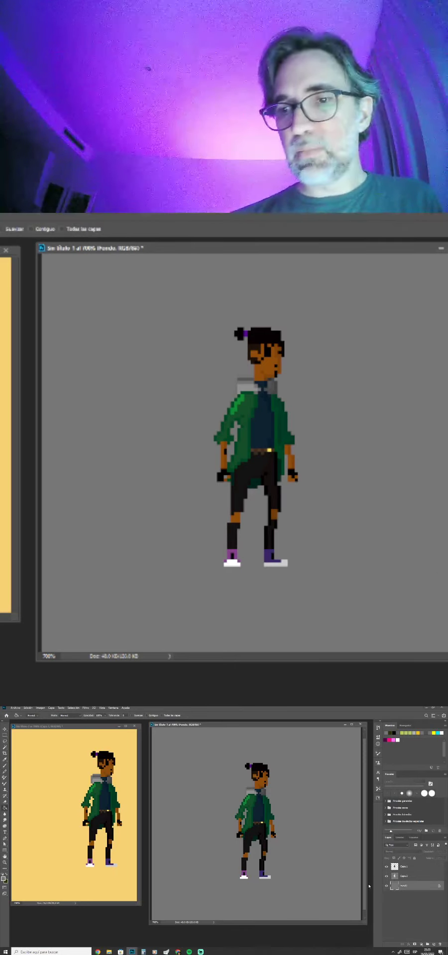
{"action": "left_click", "coordinate": [405, 878], "text": "shift"}
{"action": "key", "text": "ctrl+e"}
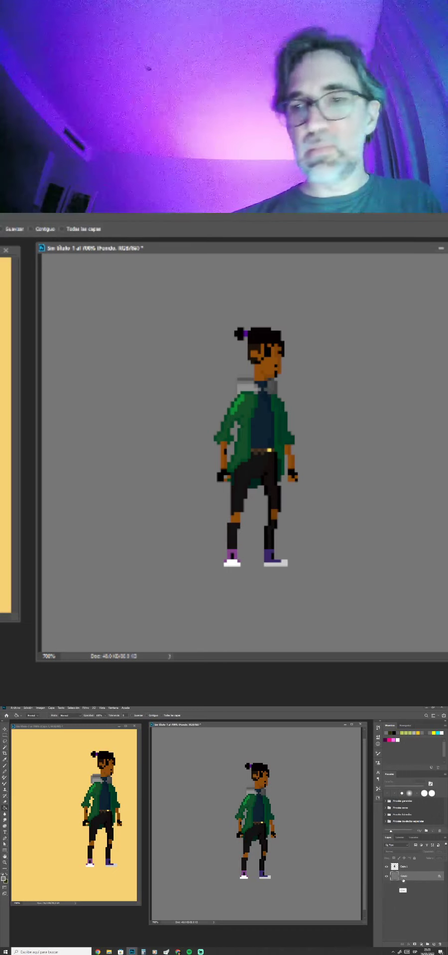
Select the dark gray lit area of the trousers on the character layer with the Magic Wand and copy it onto a new layer.
{"action": "left_click", "coordinate": [387, 867]}
{"action": "left_click", "coordinate": [386, 867]}
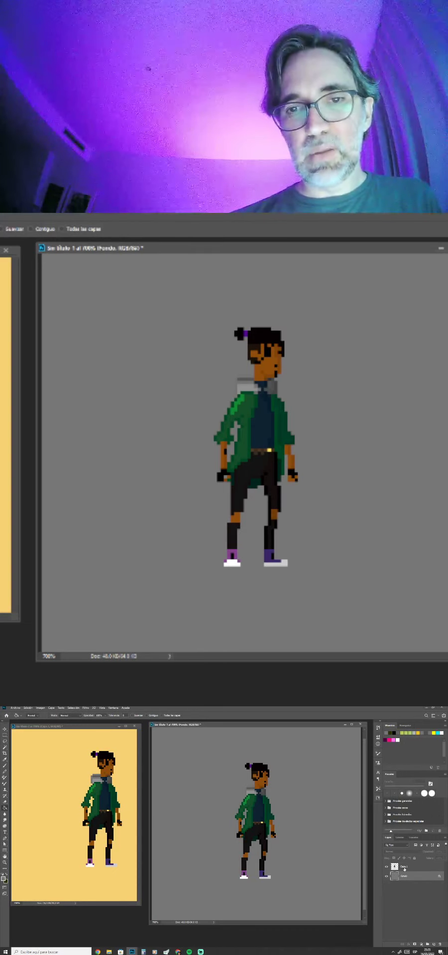
{"action": "left_click", "coordinate": [404, 869]}
{"action": "key", "text": "b"}
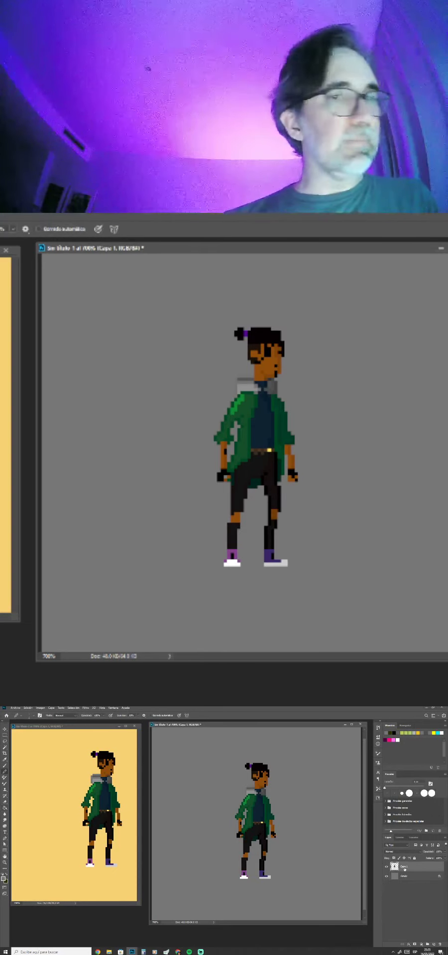
{"action": "key", "text": "ctrl+plus"}
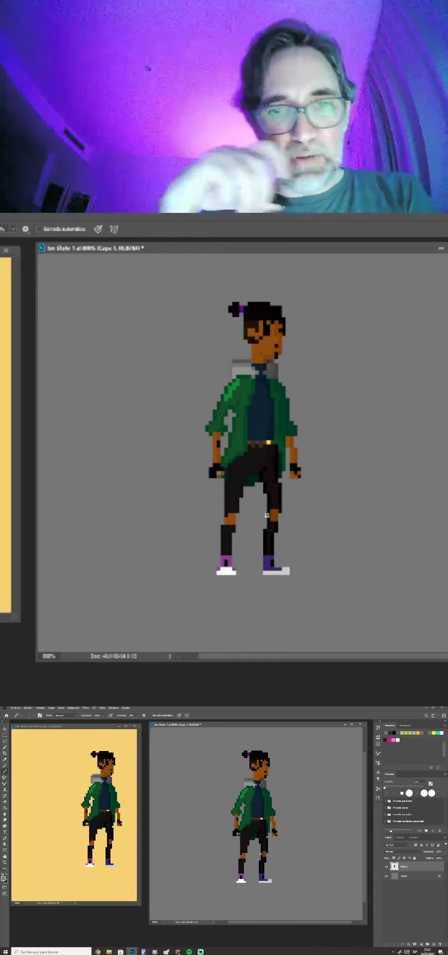
{"action": "left_click", "coordinate": [287, 490], "text": "ctrl"}
{"action": "left_click", "coordinate": [285, 489], "text": "ctrl"}
{"action": "left_click", "coordinate": [282, 489], "text": "ctrl"}
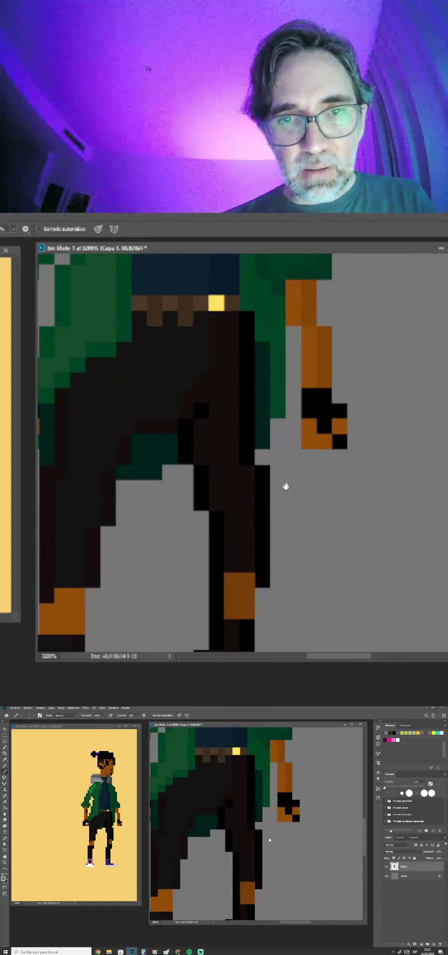
{"action": "left_click_drag", "start_coordinate": [253, 483], "coordinate": [344, 492]}
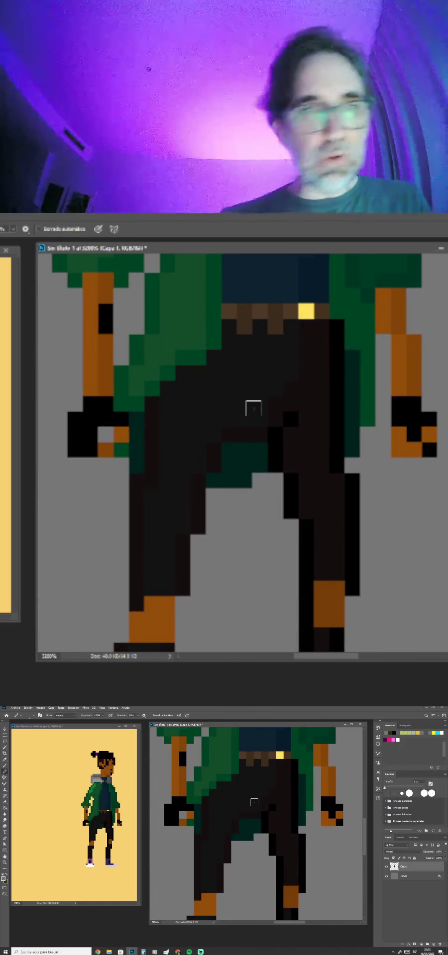
{"action": "left_click", "coordinate": [4, 747]}
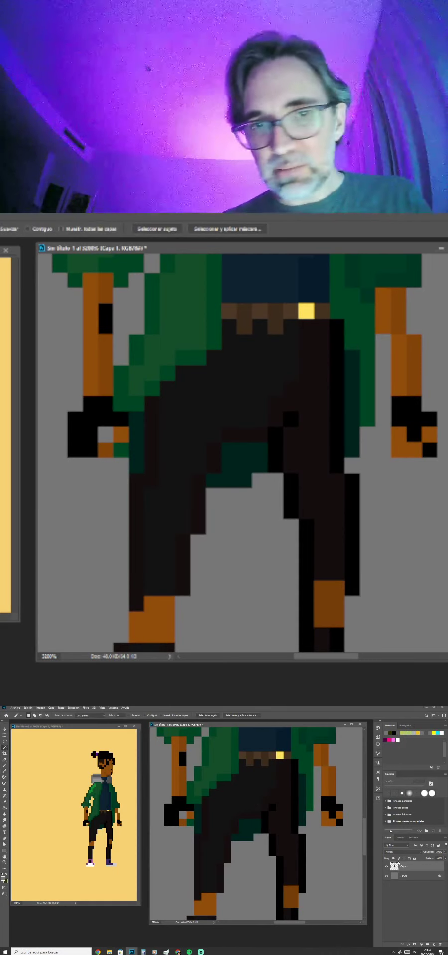
{"action": "left_click", "coordinate": [239, 805]}
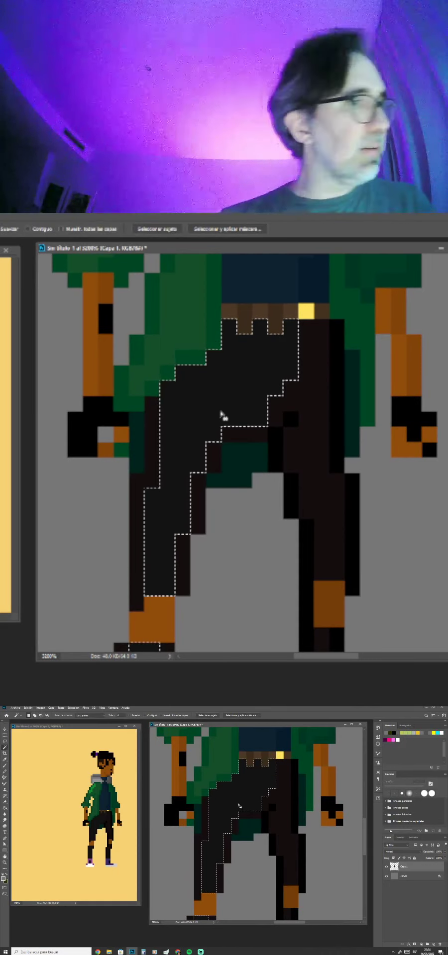
{"action": "key", "text": "ctrl+j"}
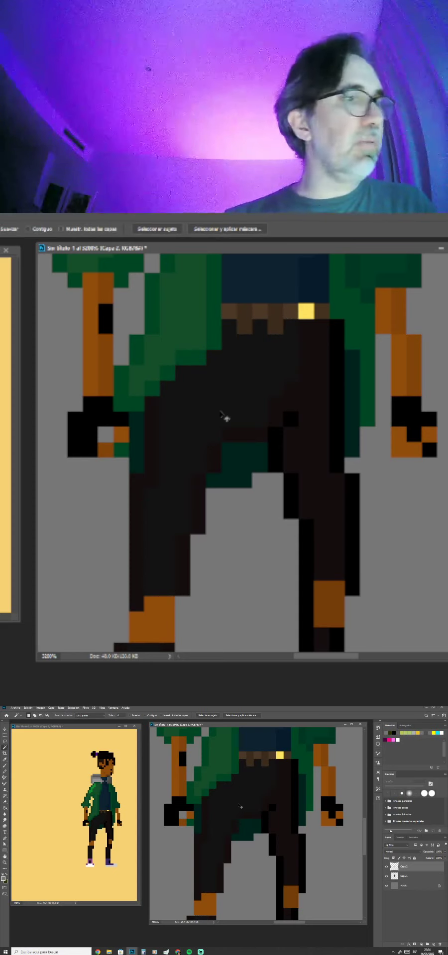
Slightly lighten the copied trouser area with Hue/Saturation and compare the figure with that layer hidden and shown.
{"action": "key", "text": "ctrl+u"}
{"action": "left_click_drag", "start_coordinate": [342, 793], "coordinate": [344, 795]}
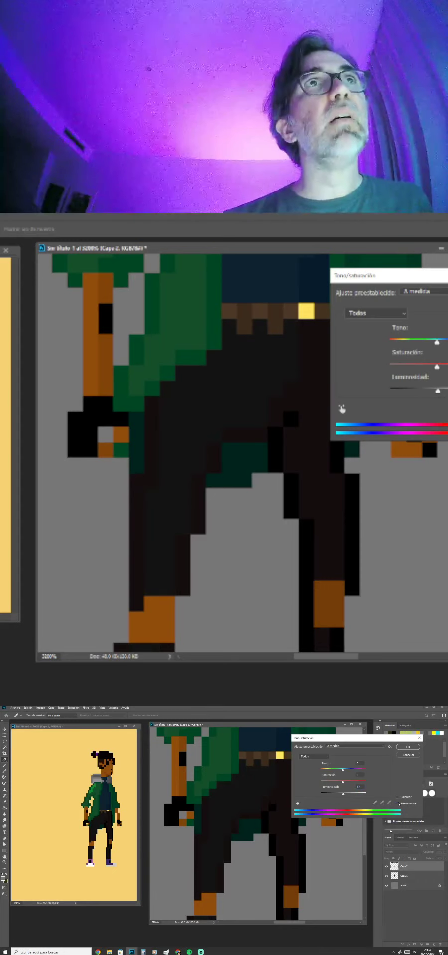
{"action": "left_click", "coordinate": [409, 747]}
{"action": "left_click", "coordinate": [276, 836], "text": "ctrl+alt"}
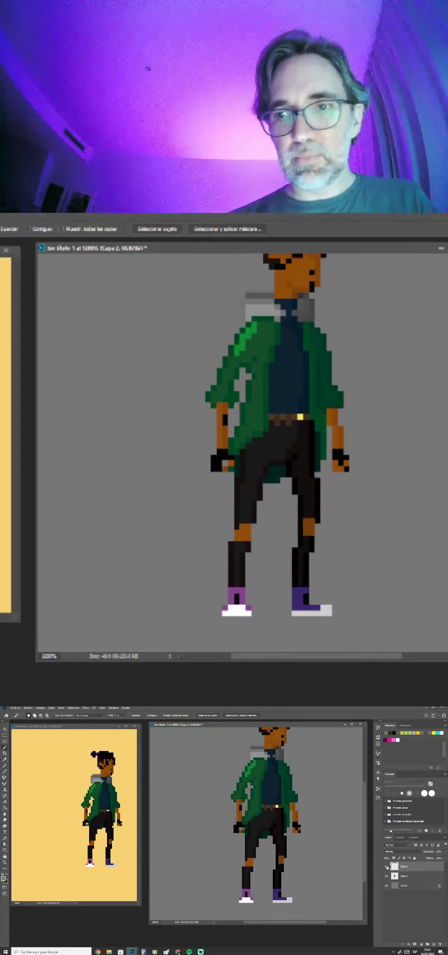
{"action": "left_click", "coordinate": [387, 868]}
{"action": "left_click", "coordinate": [387, 867]}
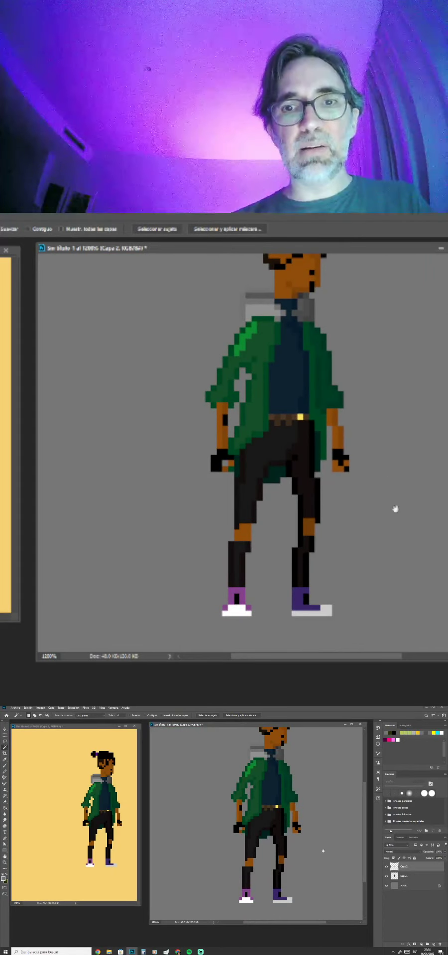
Paint the character's far forearm and hand with the darker skin tone sampled from that arm, using the Pencil.
{"action": "left_click_drag", "start_coordinate": [322, 850], "coordinate": [244, 848]}
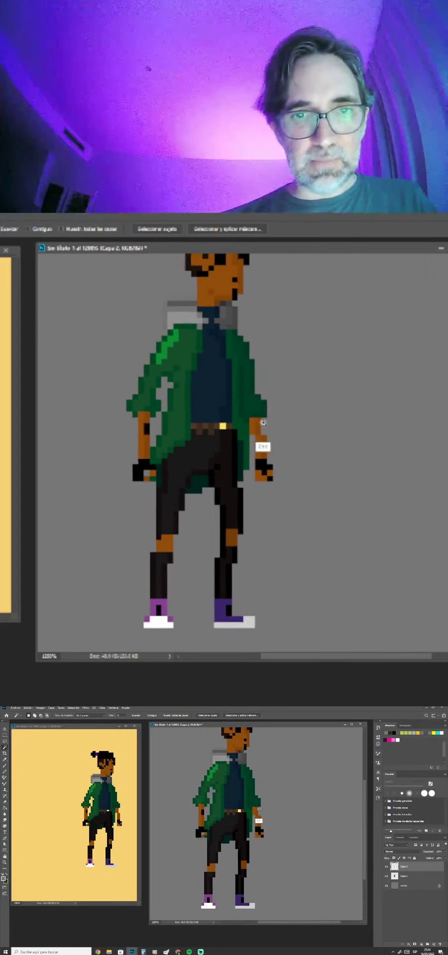
{"action": "scroll", "coordinate": [270, 826], "scroll_direction": "up", "scroll_amount": 3}
{"action": "key", "text": "b"}
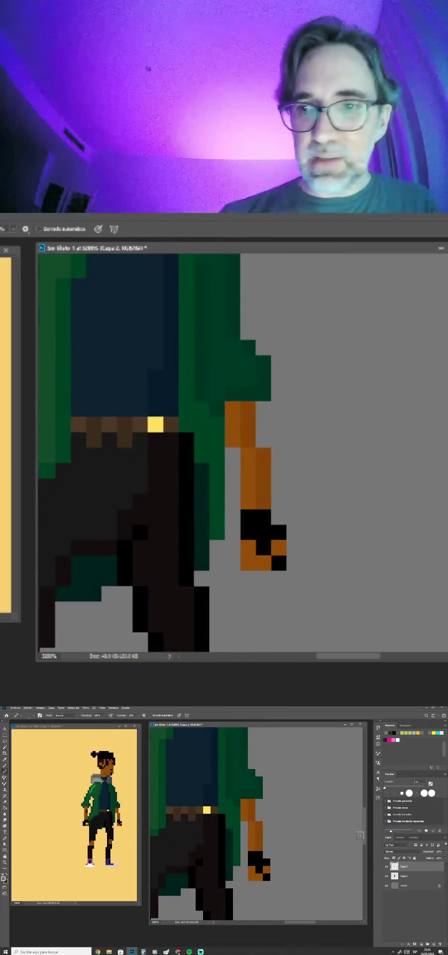
{"action": "left_click", "coordinate": [252, 805], "text": "alt"}
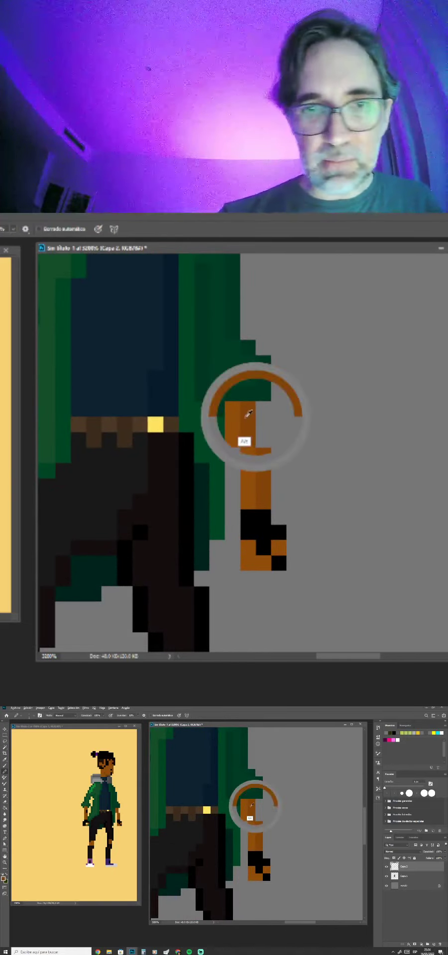
{"action": "left_click_drag", "start_coordinate": [244, 803], "coordinate": [253, 847]}
{"action": "left_click", "coordinate": [261, 877]}
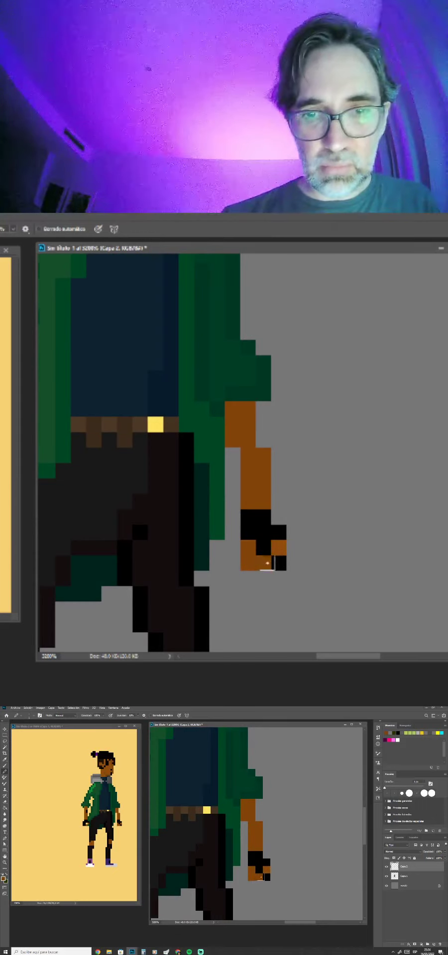
{"action": "scroll", "coordinate": [244, 878], "scroll_direction": "down", "scroll_amount": 3}
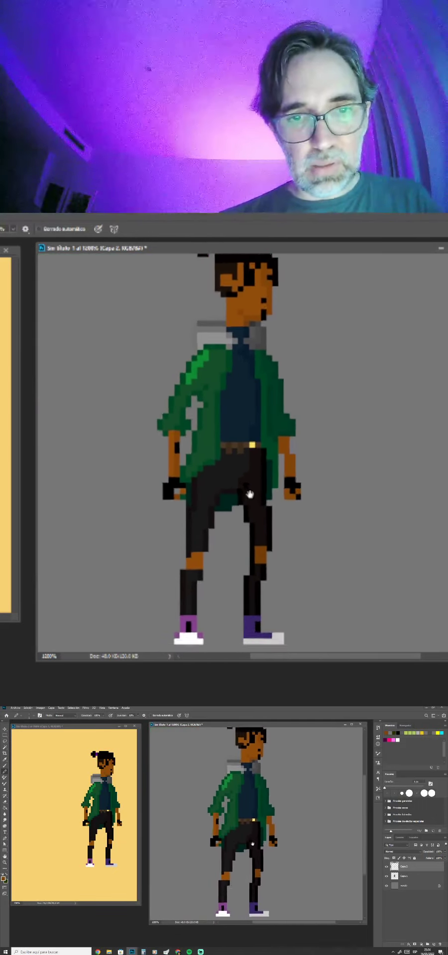
Repaint the near hand's black glove in dark gray and soften the black mark on the forearm above it.
{"action": "left_click_drag", "start_coordinate": [252, 843], "coordinate": [255, 839]}
{"action": "left_click", "coordinate": [250, 849], "text": "ctrl"}
{"action": "left_click", "coordinate": [208, 833], "text": "ctrl"}
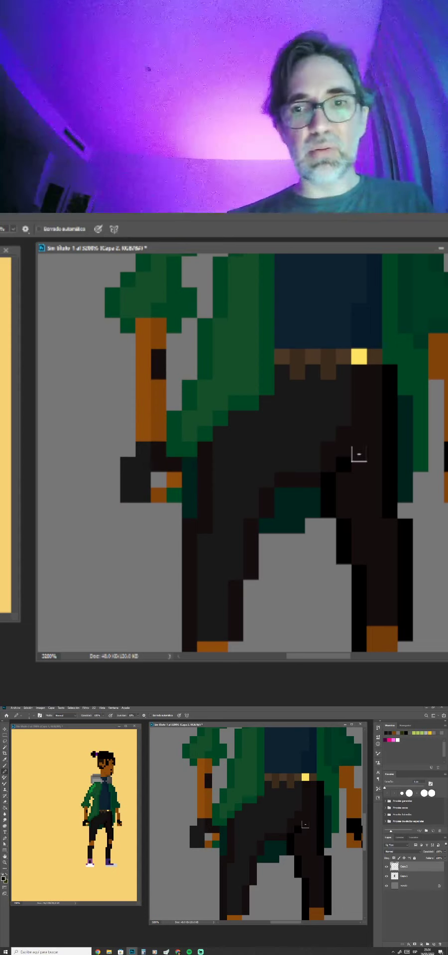
Examine the whole figure and compare the arm, glove and trouser corrections with the retouch layer hidden and shown.
{"action": "scroll", "coordinate": [358, 454], "scroll_direction": "down", "scroll_amount": 1}
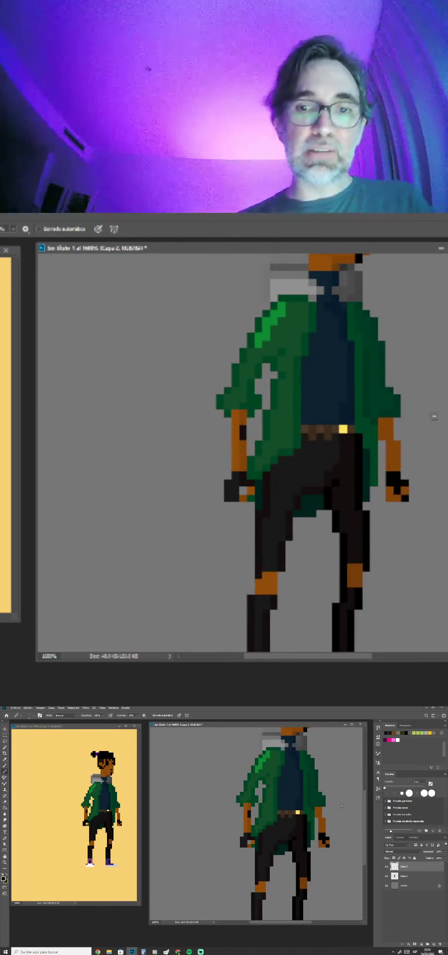
{"action": "left_click_drag", "start_coordinate": [354, 593], "coordinate": [310, 492]}
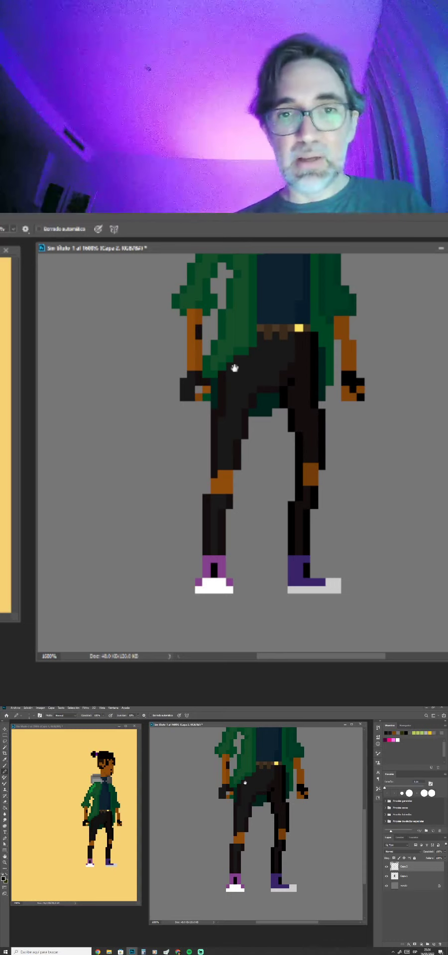
{"action": "left_click_drag", "start_coordinate": [299, 462], "coordinate": [223, 580]}
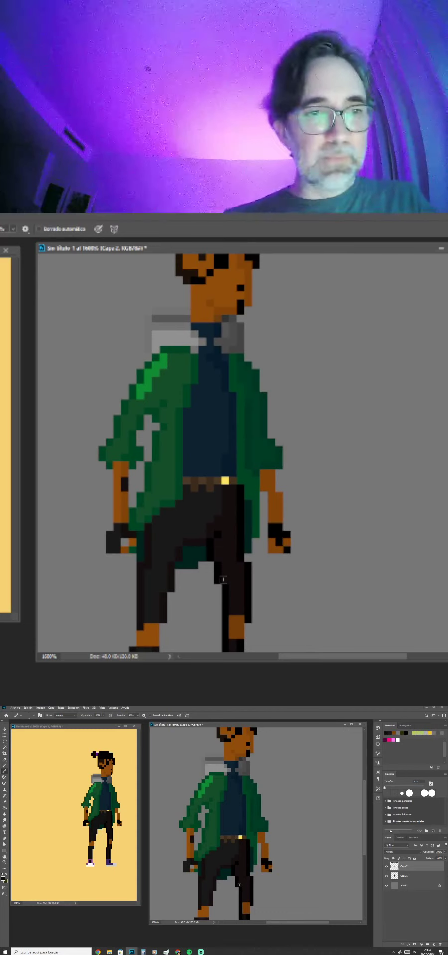
{"action": "left_click", "coordinate": [387, 867]}
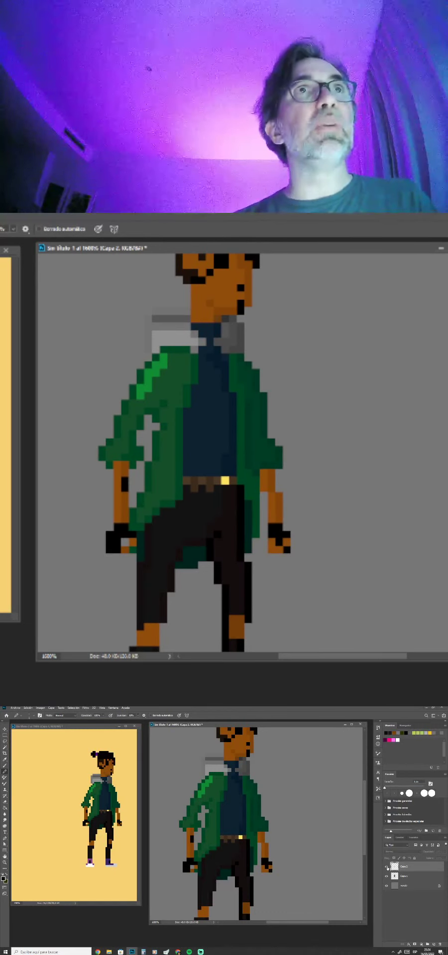
{"action": "left_click", "coordinate": [387, 867]}
{"action": "left_click", "coordinate": [386, 867]}
{"action": "left_click", "coordinate": [386, 866]}
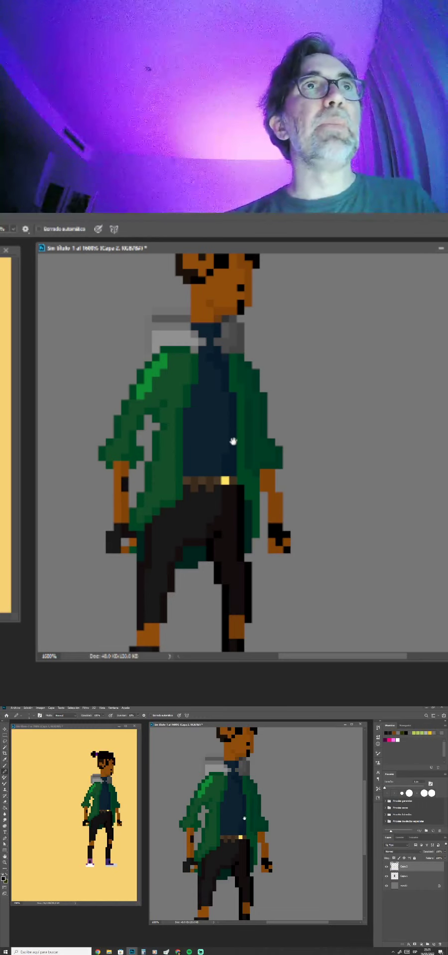
Retouch the skin shading around the character's ear and face with the Pencil, using tones sampled from the head.
{"action": "left_click_drag", "start_coordinate": [233, 442], "coordinate": [226, 552]}
{"action": "left_click", "coordinate": [188, 398], "text": "ctrl"}
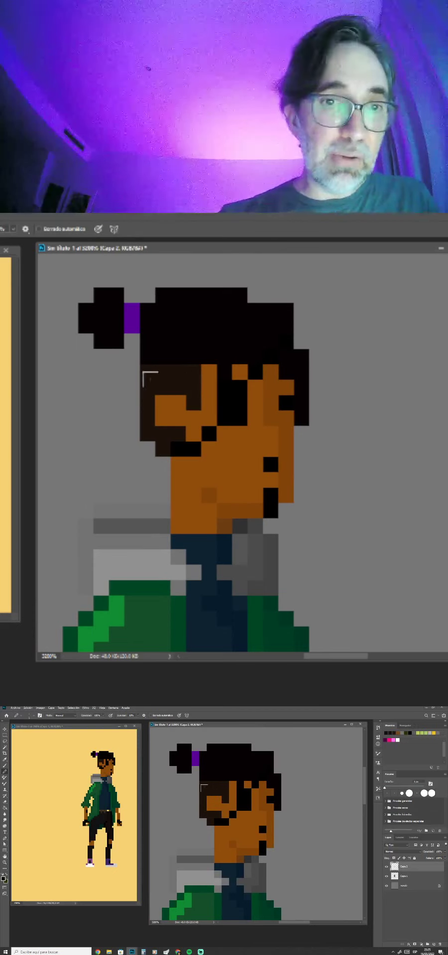
{"action": "left_click_drag", "start_coordinate": [218, 596], "coordinate": [208, 560]}
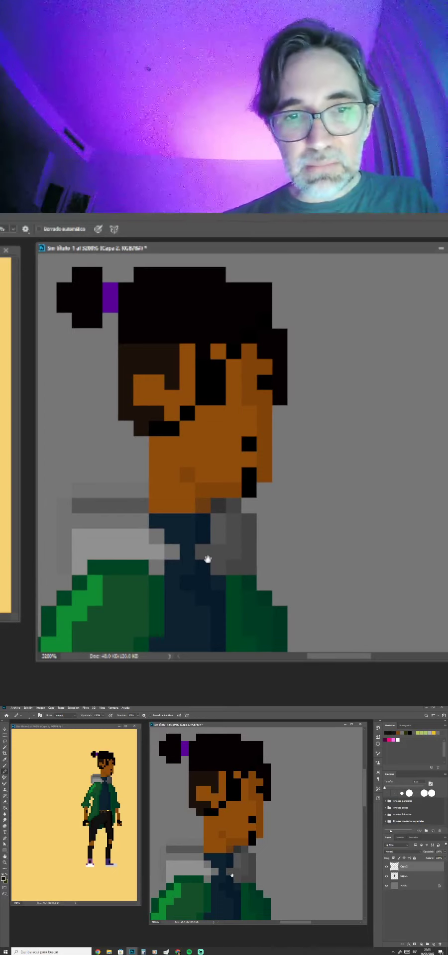
{"action": "left_click_drag", "start_coordinate": [215, 561], "coordinate": [218, 530]}
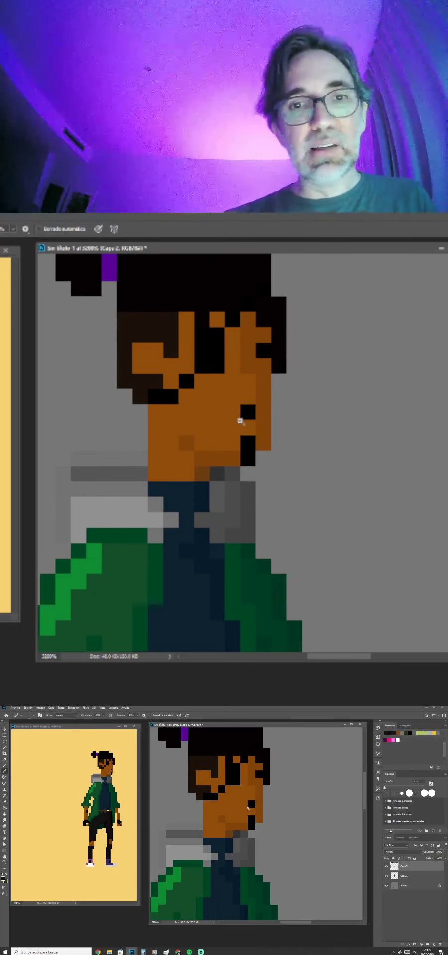
{"action": "left_click", "coordinate": [224, 472], "text": "alt"}
{"action": "left_click", "coordinate": [227, 427], "text": "ctrl"}
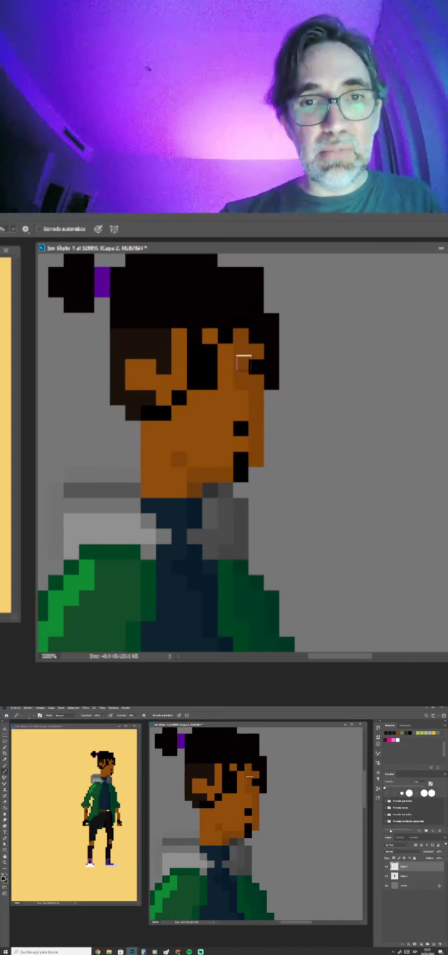
{"action": "left_click", "coordinate": [209, 338], "text": "alt"}
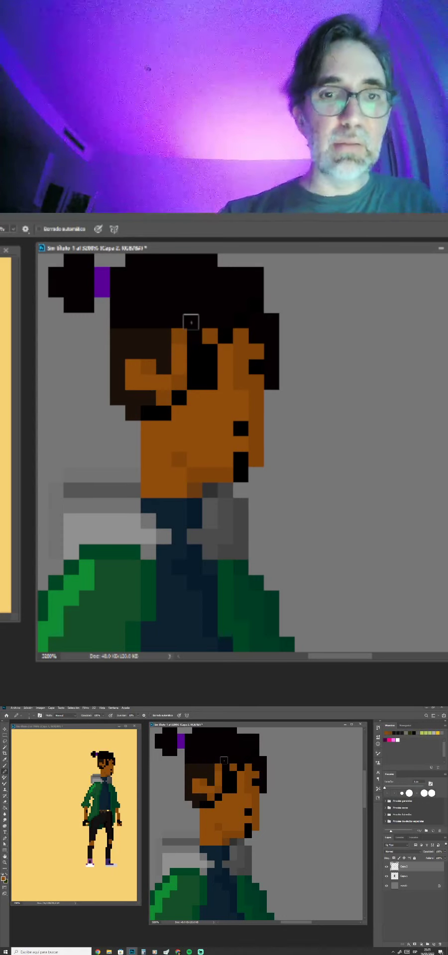
Compare the head before and after the shading corrections by repeatedly hiding and showing the retouch layer.
{"action": "left_click", "coordinate": [387, 867]}
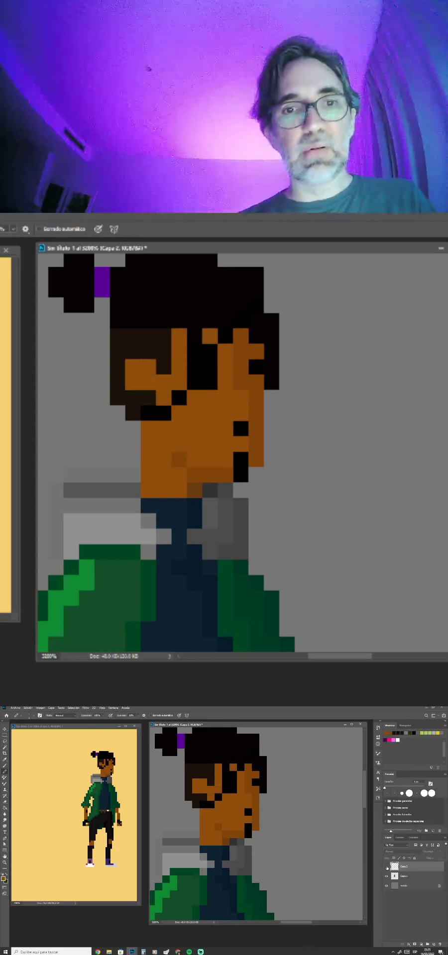
{"action": "left_click", "coordinate": [387, 867]}
{"action": "left_click", "coordinate": [387, 867]}
{"action": "left_click", "coordinate": [387, 867]}
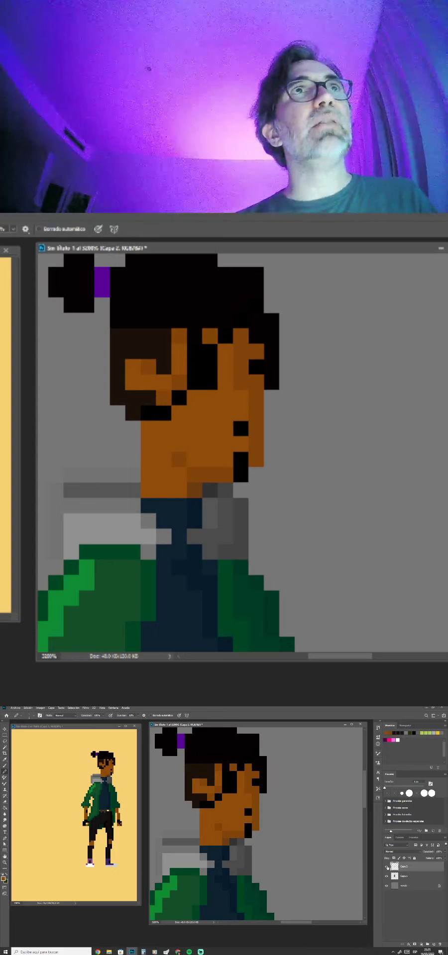
{"action": "left_click", "coordinate": [387, 867]}
{"action": "left_click", "coordinate": [387, 867]}
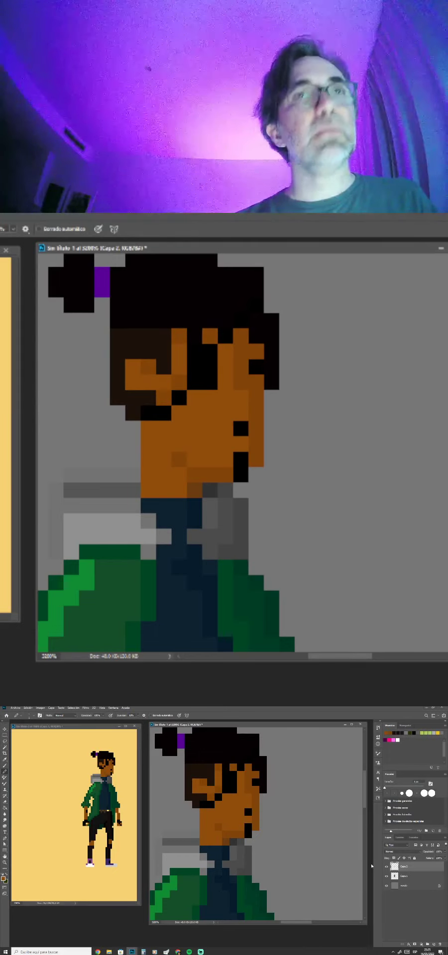
Repaint the gray hood behind the neck with light bands around its dark stripe and darker shading below, using grays sampled from it.
{"action": "left_click_drag", "start_coordinate": [243, 863], "coordinate": [287, 823]}
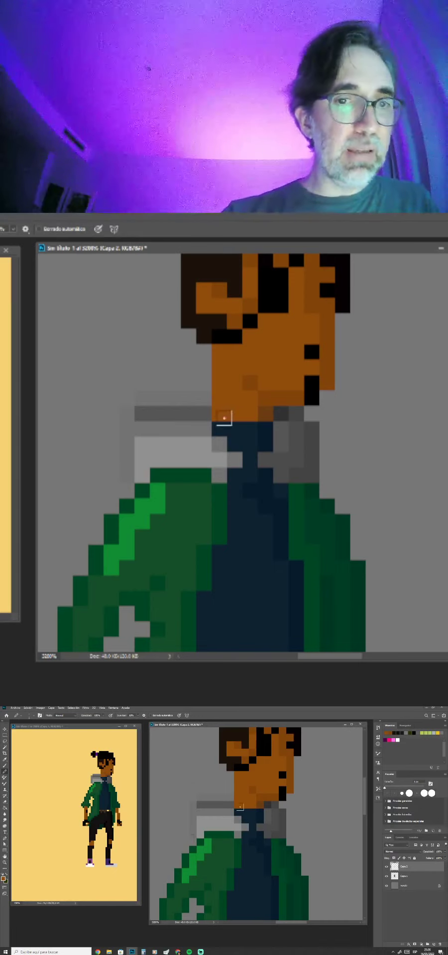
{"action": "scroll", "coordinate": [222, 470], "scroll_direction": "down", "scroll_amount": 1}
{"action": "left_click_drag", "start_coordinate": [231, 488], "coordinate": [282, 529]}
{"action": "left_click", "coordinate": [254, 502], "text": "alt"}
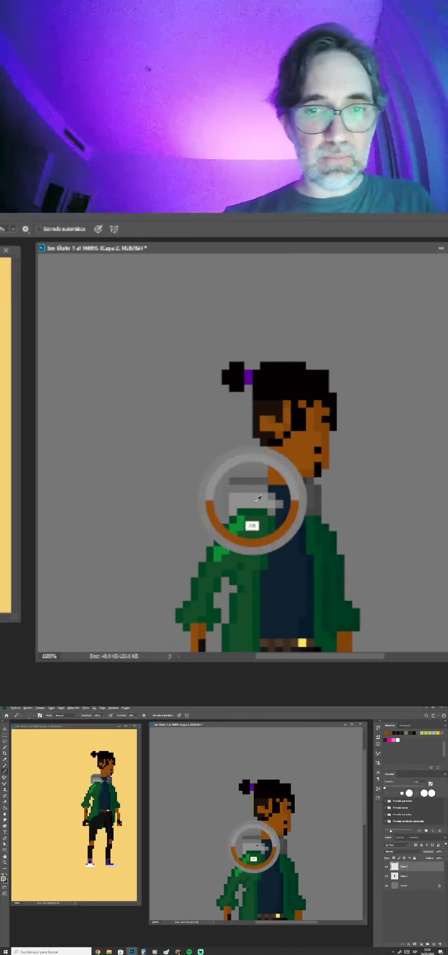
{"action": "left_click_drag", "start_coordinate": [85, 339], "coordinate": [186, 494]}
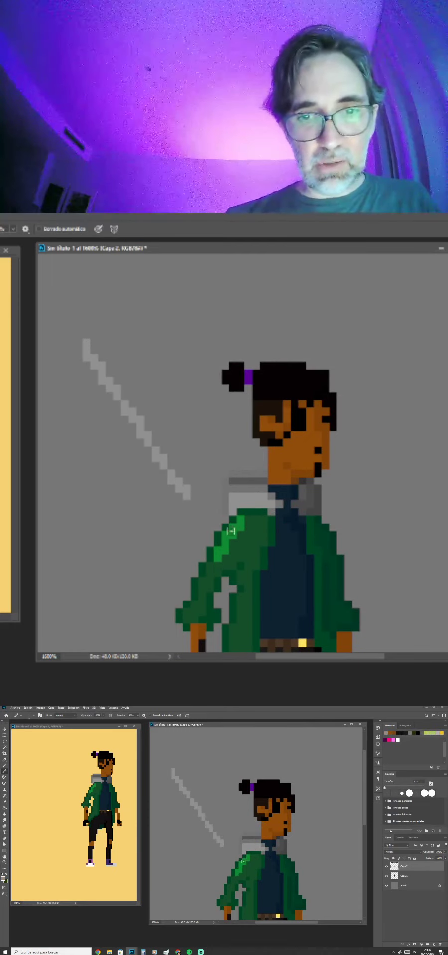
{"action": "left_click_drag", "start_coordinate": [271, 553], "coordinate": [301, 383]}
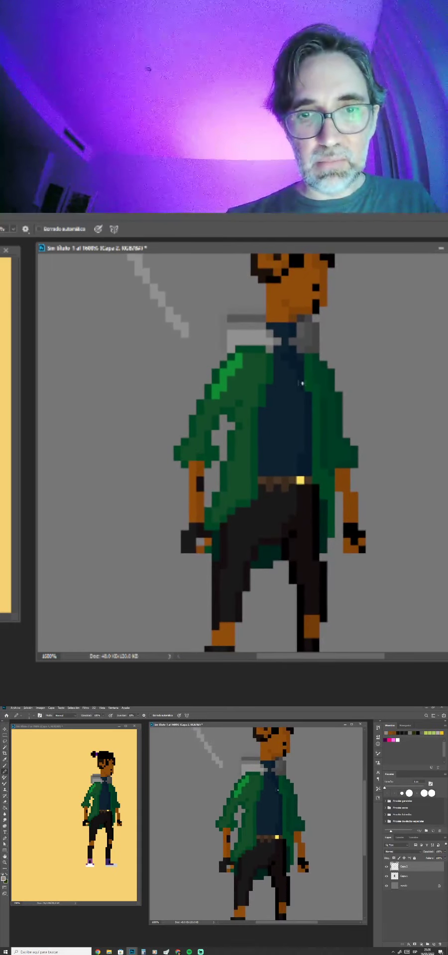
{"action": "mouse_move", "coordinate": [238, 364]}
{"action": "left_mouse_down"}
{"action": "mouse_move", "coordinate": [215, 485]}
{"action": "mouse_move", "coordinate": [221, 554]}
{"action": "left_mouse_up"}
{"action": "key", "text": "ctrl+z"}
{"action": "mouse_move", "coordinate": [244, 500]}
{"action": "left_mouse_down"}
{"action": "mouse_move", "coordinate": [214, 500]}
{"action": "mouse_move", "coordinate": [206, 508]}
{"action": "mouse_move", "coordinate": [213, 518]}
{"action": "mouse_move", "coordinate": [243, 516]}
{"action": "left_mouse_up"}
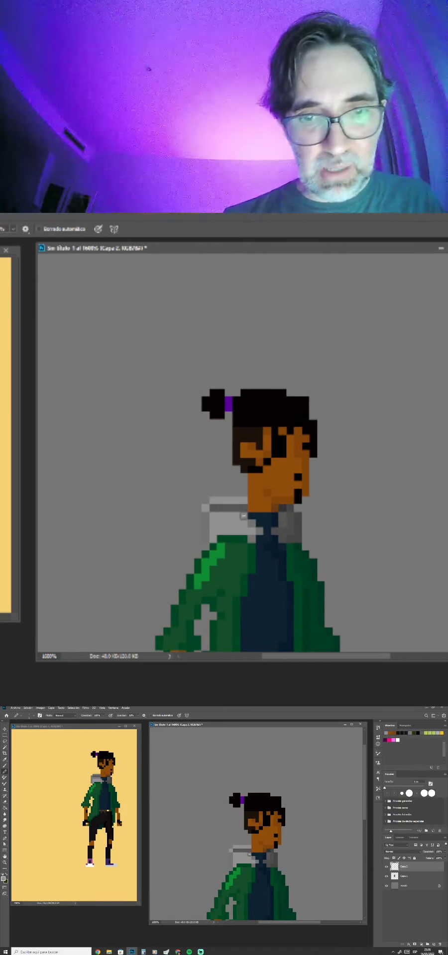
{"action": "mouse_move", "coordinate": [210, 523]}
{"action": "left_mouse_down"}
{"action": "mouse_move", "coordinate": [249, 527]}
{"action": "mouse_move", "coordinate": [217, 532]}
{"action": "left_mouse_up"}
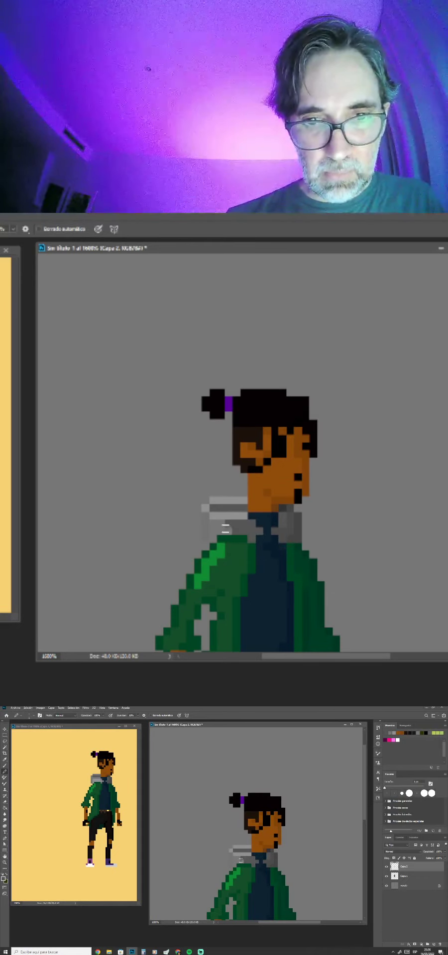
{"action": "left_click", "coordinate": [204, 540]}
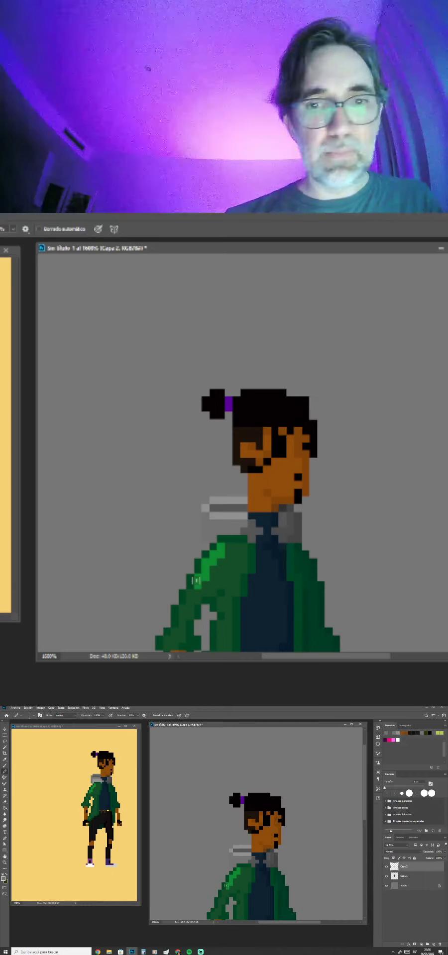
Add a new layer above the background and fill it with the original picture's yellow using the Paint Bucket.
{"action": "left_click", "coordinate": [398, 885]}
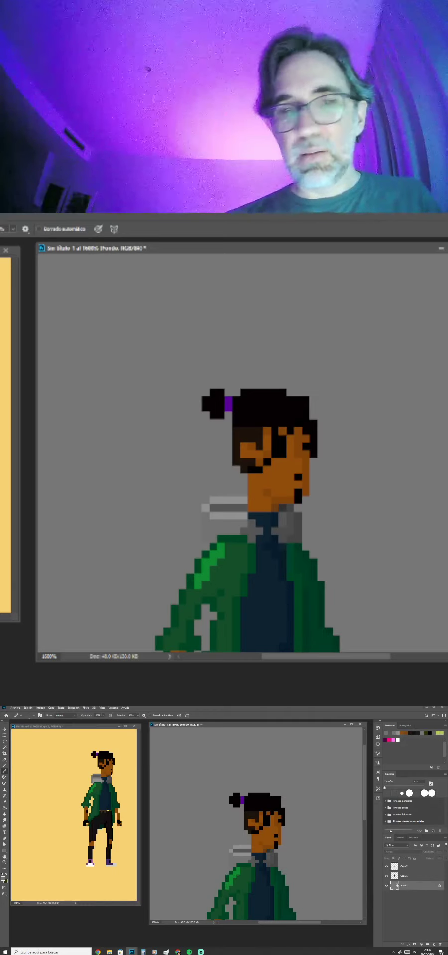
{"action": "key", "text": "g"}
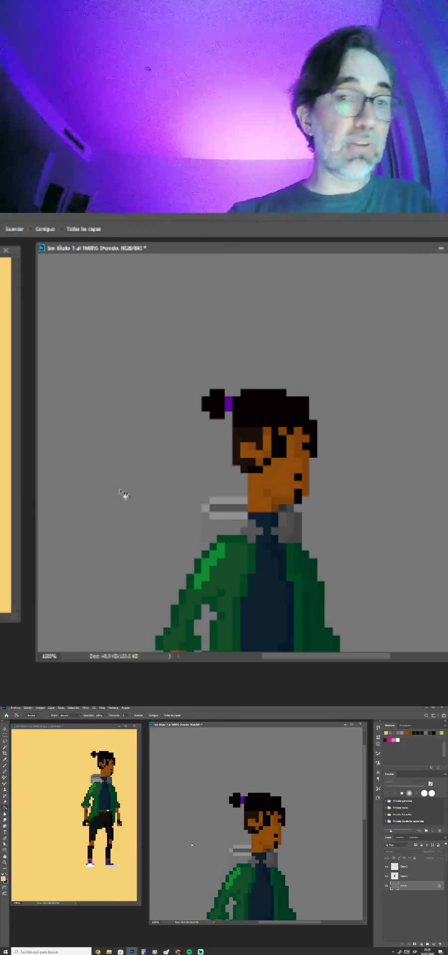
{"action": "scroll", "coordinate": [217, 854], "scroll_direction": "down", "scroll_amount": 2}
{"action": "left_click", "coordinate": [198, 864]}
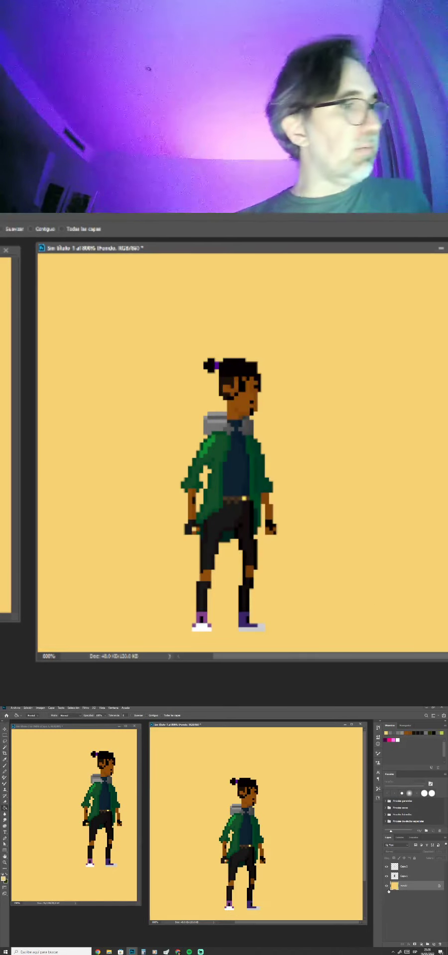
{"action": "key", "text": "ctrl+z"}
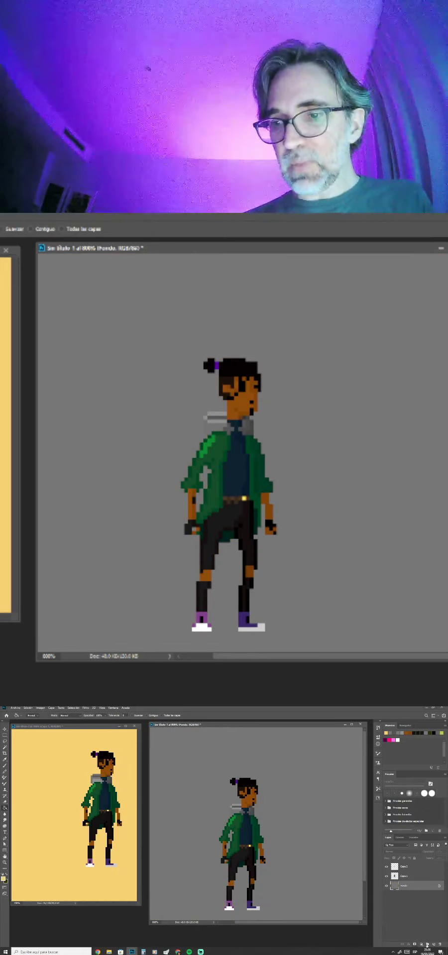
{"action": "left_click", "coordinate": [433, 944]}
{"action": "left_click", "coordinate": [387, 540]}
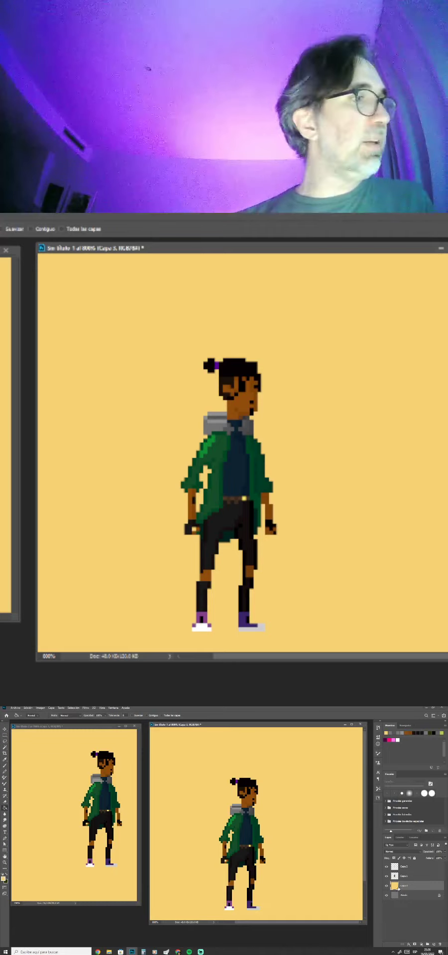
Try very light and very dark lightness settings on the yellow backdrop with Hue/Saturation.
{"action": "key", "text": "ctrl+u"}
{"action": "left_click_drag", "start_coordinate": [344, 770], "coordinate": [379, 790]}
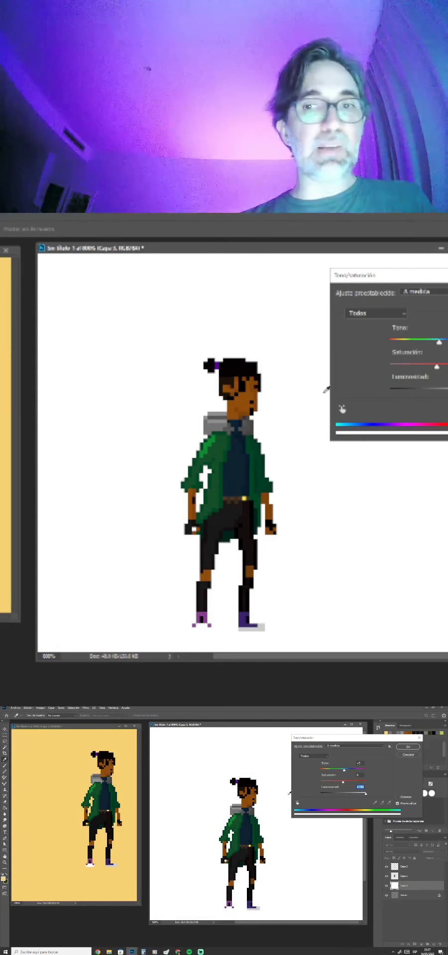
{"action": "mouse_move", "coordinate": [365, 797]}
{"action": "left_mouse_down"}
{"action": "mouse_move", "coordinate": [342, 797]}
{"action": "mouse_move", "coordinate": [370, 796]}
{"action": "left_mouse_up"}
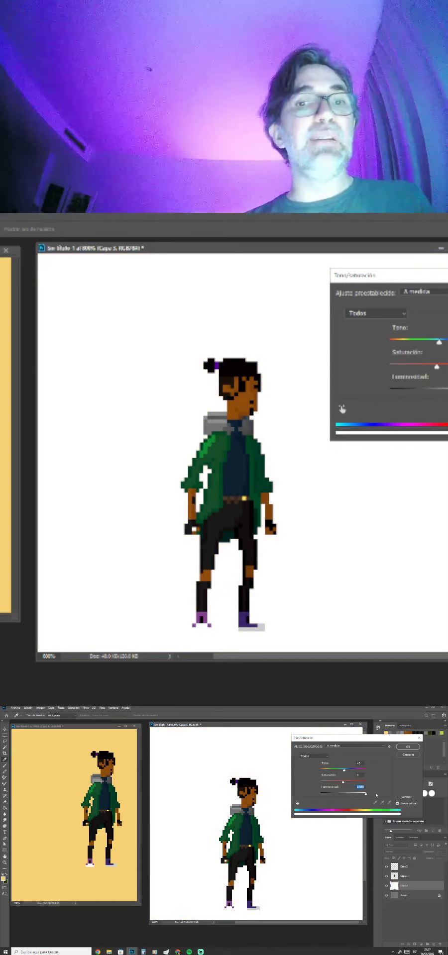
{"action": "left_click_drag", "start_coordinate": [374, 796], "coordinate": [327, 801]}
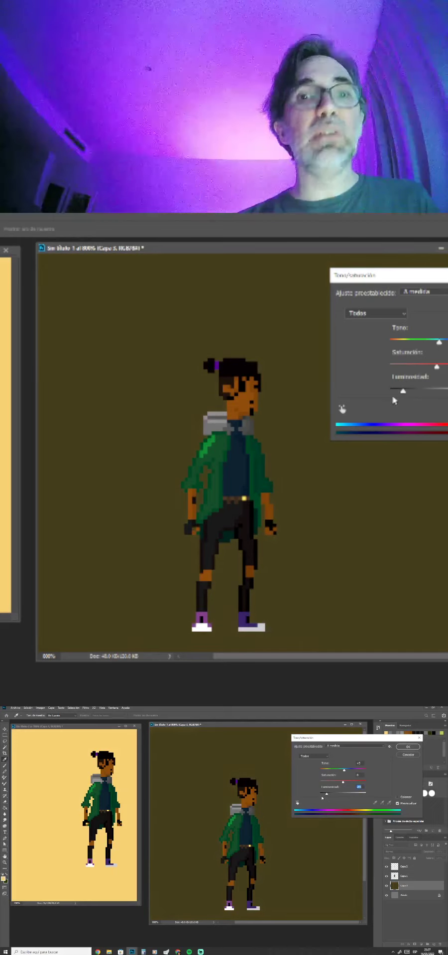
{"action": "left_click", "coordinate": [408, 756]}
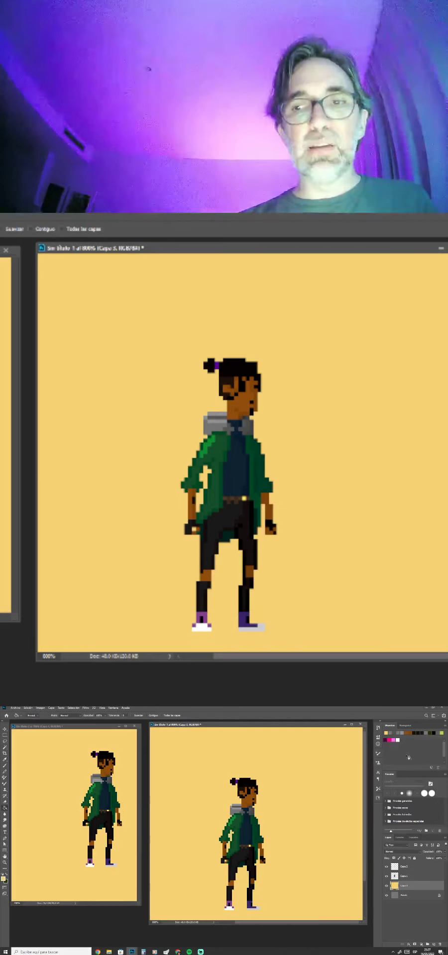
Hide the yellow backdrop layer and make the retouch layer active for work on the jacket's near shoulder.
{"action": "left_click", "coordinate": [386, 886]}
{"action": "left_click", "coordinate": [234, 823], "text": "ctrl"}
{"action": "left_click", "coordinate": [234, 823], "text": "ctrl"}
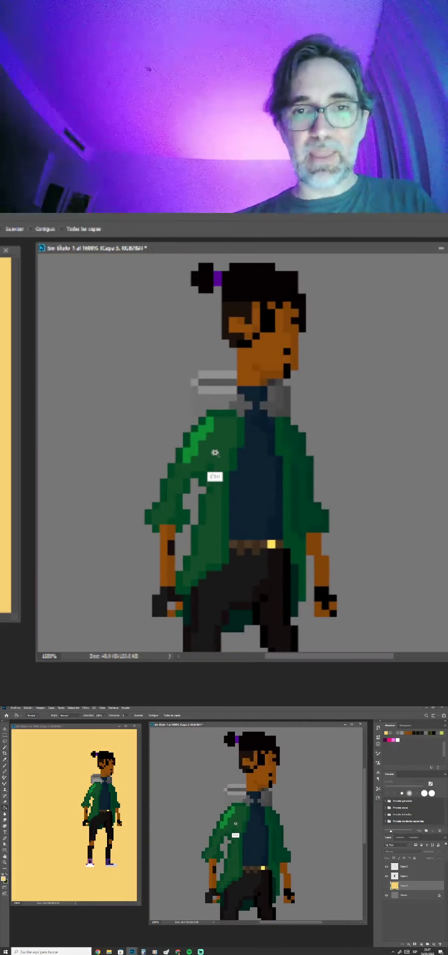
{"action": "left_click", "coordinate": [234, 822], "text": "ctrl"}
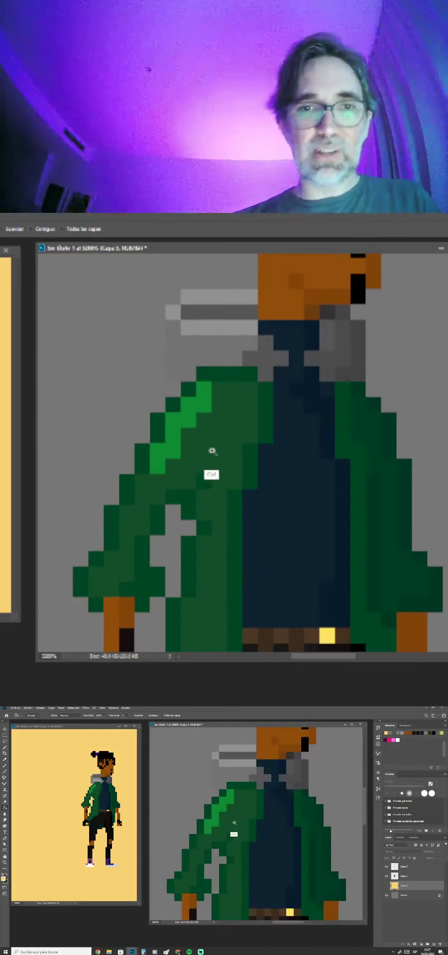
{"action": "left_click", "coordinate": [404, 867]}
Try covering the bright green highlight on the near shoulder with the dark green sampled from the jacket.
{"action": "left_click", "coordinate": [234, 815], "text": "alt"}
{"action": "left_click", "coordinate": [105, 715]}
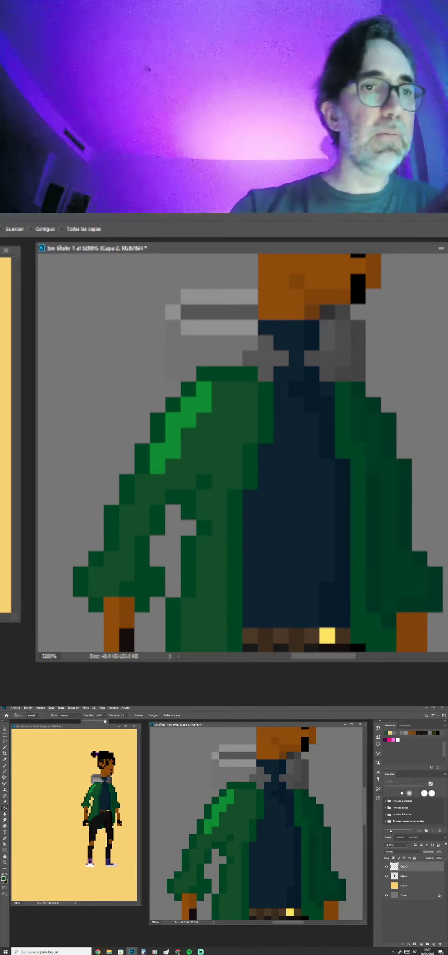
{"action": "left_click_drag", "start_coordinate": [105, 722], "coordinate": [93, 726]}
{"action": "left_click", "coordinate": [231, 816]}
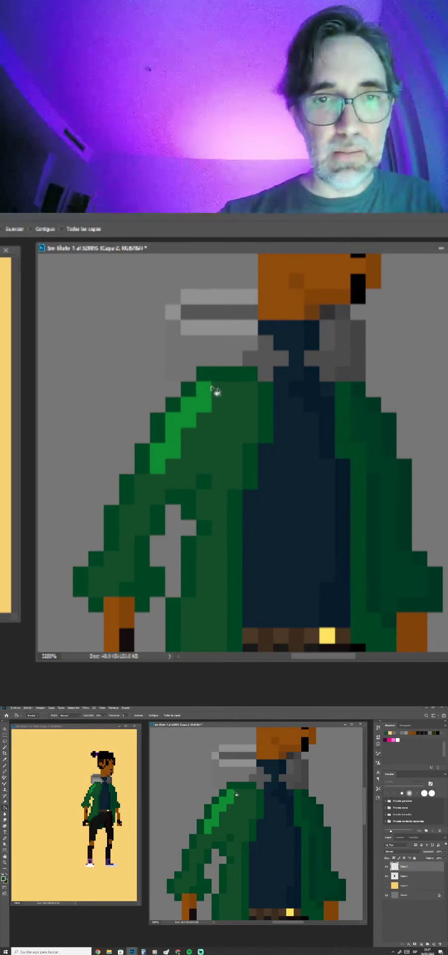
{"action": "key", "text": "b"}
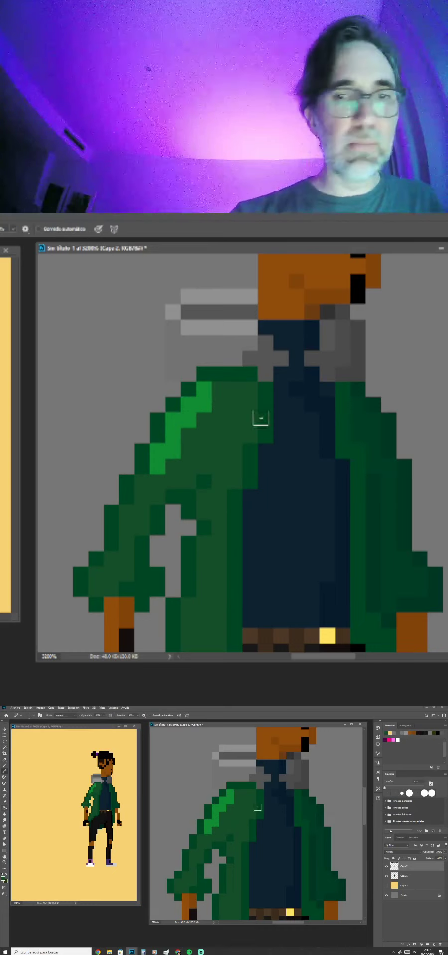
{"action": "left_click", "coordinate": [231, 792]}
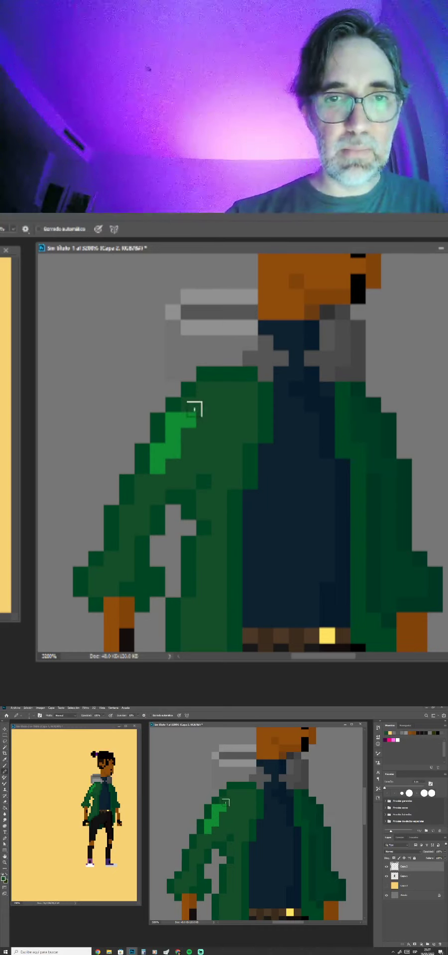
{"action": "left_click", "coordinate": [229, 793]}
Lower the Pencil's opacity and tone down the bright green highlight on the near shoulder with the jacket's sampled green.
{"action": "left_click", "coordinate": [103, 715]}
{"action": "left_click_drag", "start_coordinate": [104, 721], "coordinate": [92, 720]}
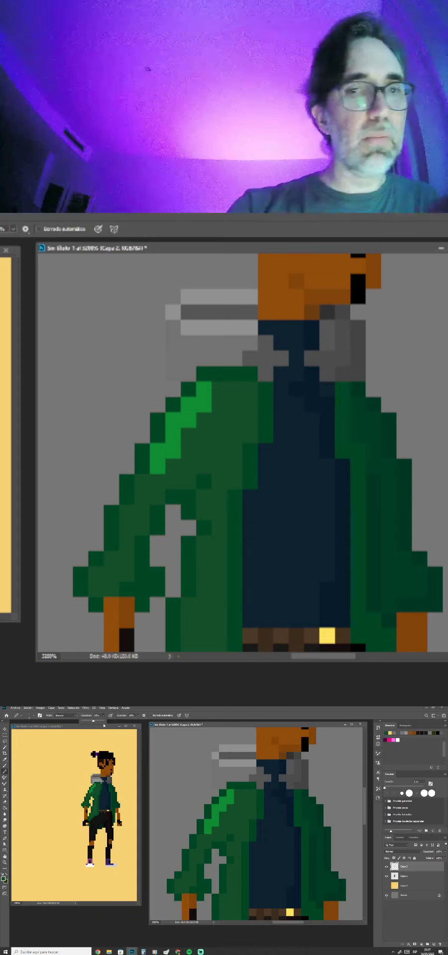
{"action": "left_click", "coordinate": [241, 798], "text": "alt"}
{"action": "mouse_move", "coordinate": [230, 793]}
{"action": "left_mouse_down"}
{"action": "mouse_move", "coordinate": [216, 808]}
{"action": "mouse_move", "coordinate": [213, 825]}
{"action": "mouse_move", "coordinate": [205, 831]}
{"action": "mouse_move", "coordinate": [217, 844]}
{"action": "left_mouse_up"}
{"action": "left_click", "coordinate": [252, 846], "text": "alt"}
{"action": "left_click", "coordinate": [255, 849], "text": "alt"}
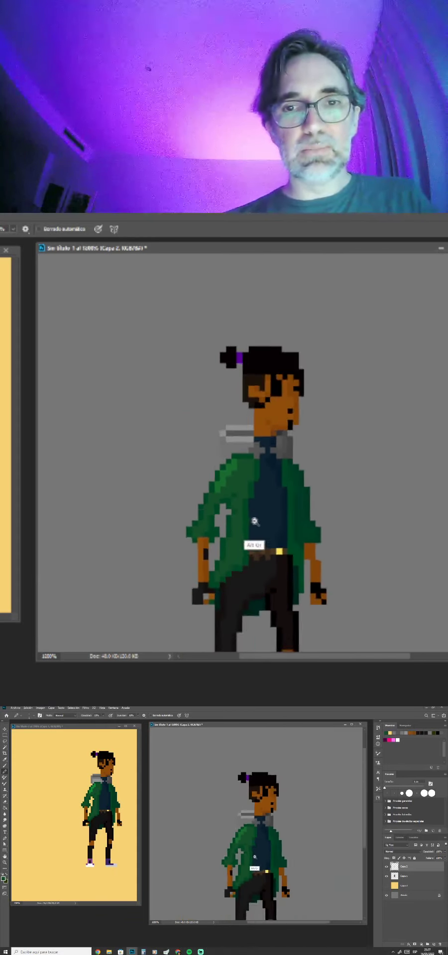
{"action": "left_click", "coordinate": [258, 854], "text": "alt"}
{"action": "left_click", "coordinate": [263, 859], "text": "alt"}
{"action": "left_click", "coordinate": [264, 861]}
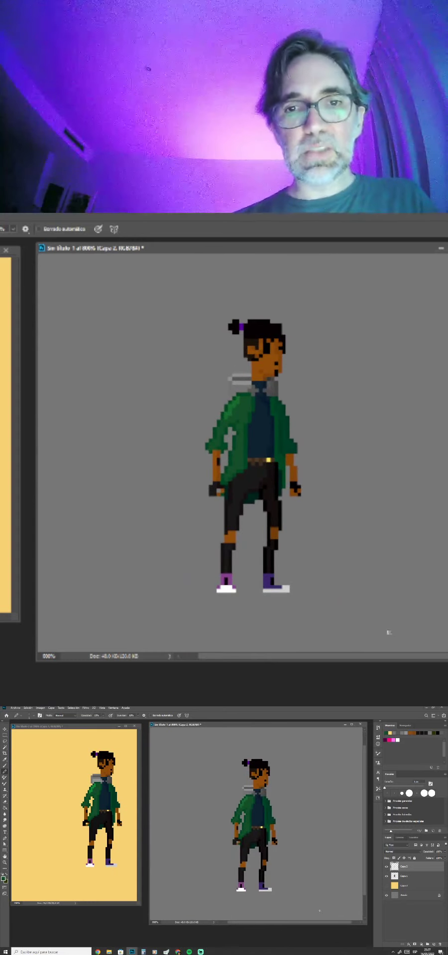
Restore the Pencil's full opacity and shade the navy shirt's edge along the near jacket front with the shirt's darker blue.
{"action": "left_click", "coordinate": [263, 838]}
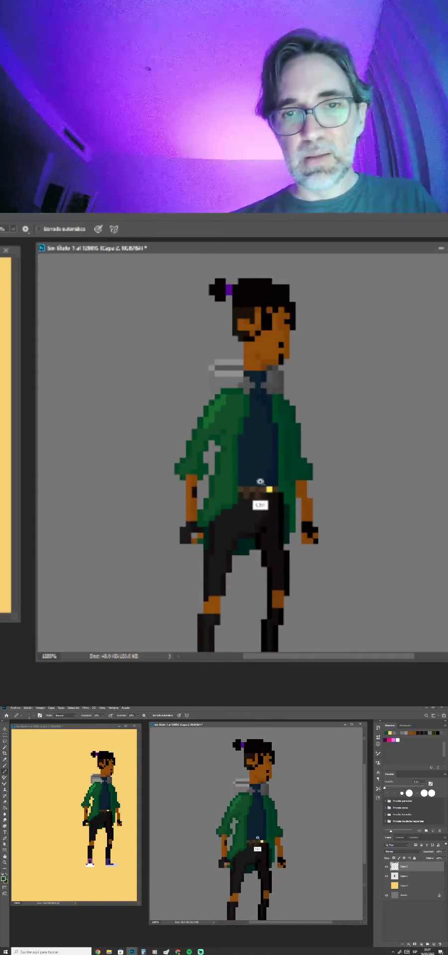
{"action": "left_click", "coordinate": [264, 838]}
{"action": "left_click", "coordinate": [264, 837]}
{"action": "left_click", "coordinate": [265, 836]}
{"action": "left_click", "coordinate": [271, 827], "text": "alt"}
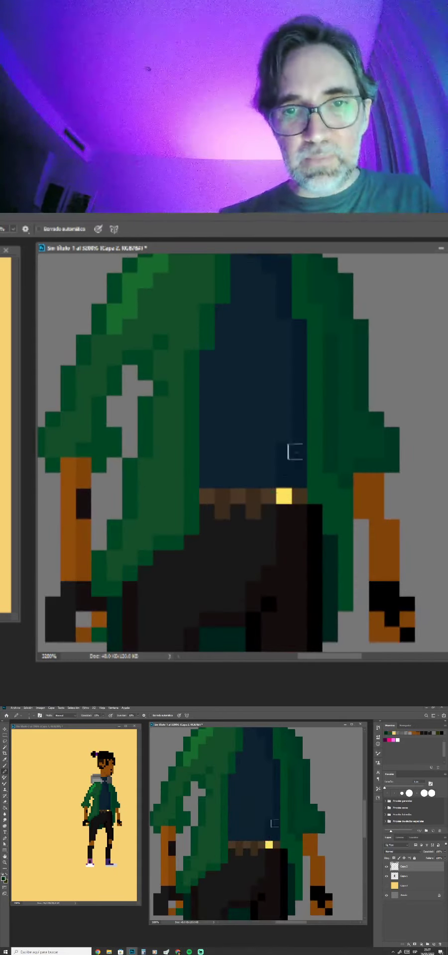
{"action": "left_click_drag", "start_coordinate": [235, 800], "coordinate": [220, 811]}
{"action": "left_click", "coordinate": [103, 716]}
{"action": "left_click_drag", "start_coordinate": [99, 721], "coordinate": [116, 720]}
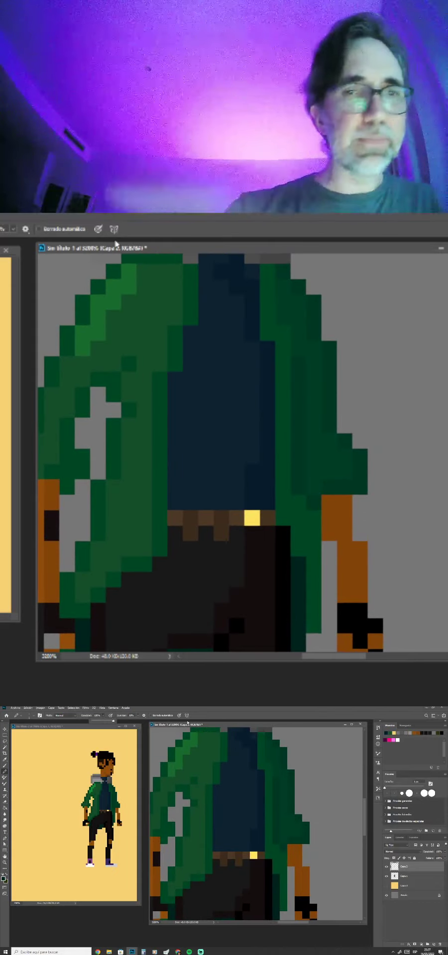
{"action": "mouse_move", "coordinate": [263, 779]}
{"action": "left_mouse_down"}
{"action": "mouse_move", "coordinate": [259, 822]}
{"action": "mouse_move", "coordinate": [230, 839]}
{"action": "mouse_move", "coordinate": [251, 797]}
{"action": "left_mouse_up"}
{"action": "scroll", "coordinate": [264, 779], "scroll_direction": "up", "scroll_amount": 2}
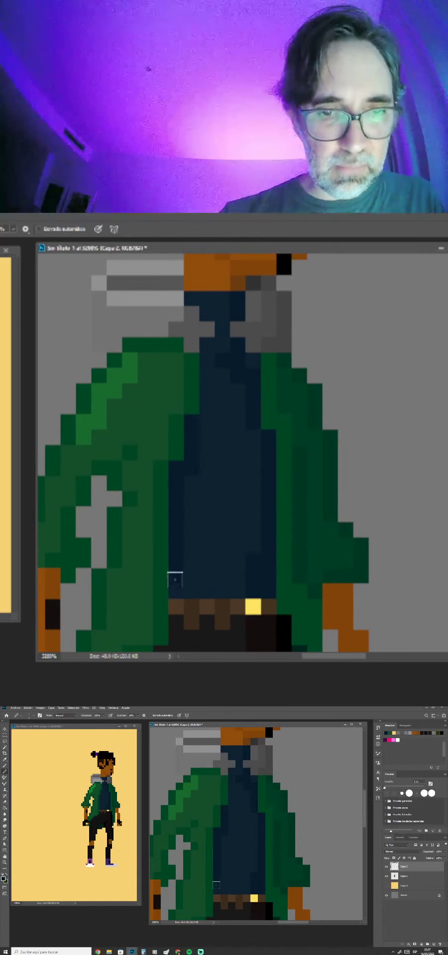
{"action": "left_click_drag", "start_coordinate": [232, 783], "coordinate": [222, 864]}
{"action": "left_click", "coordinate": [258, 864], "text": "ctrl+alt"}
{"action": "left_click", "coordinate": [258, 864], "text": "ctrl+alt"}
{"action": "left_click_drag", "start_coordinate": [258, 863], "coordinate": [255, 850]}
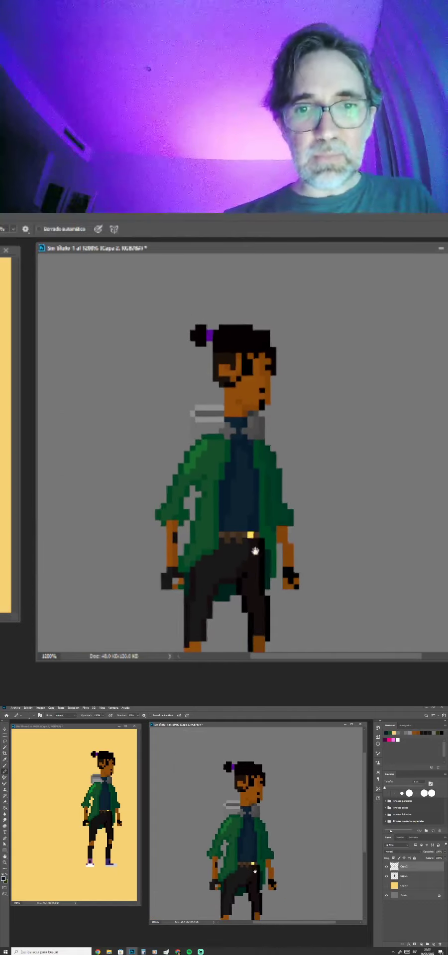
Compare the whole figure with the retouch layer hidden and shown, against both the gray and the yellow backdrop.
{"action": "scroll", "coordinate": [298, 487], "scroll_direction": "down", "scroll_amount": 3}
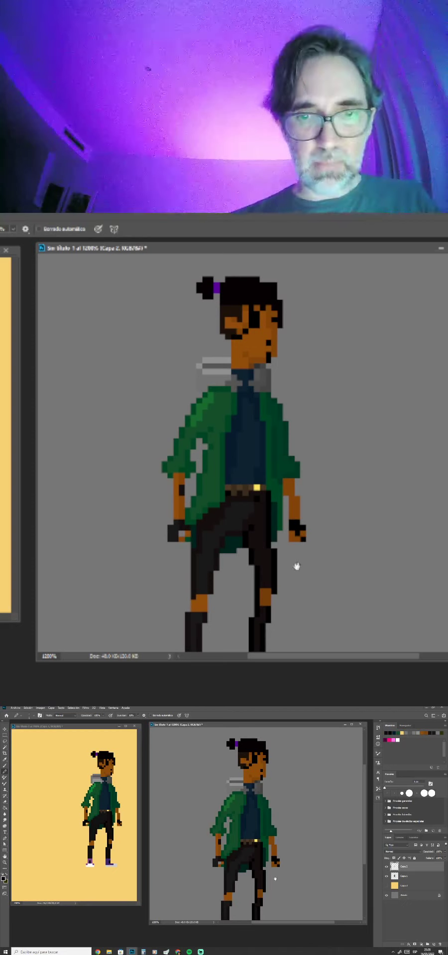
{"action": "scroll", "coordinate": [286, 542], "scroll_direction": "down", "scroll_amount": 2}
{"action": "scroll", "coordinate": [294, 546], "scroll_direction": "down", "scroll_amount": 1}
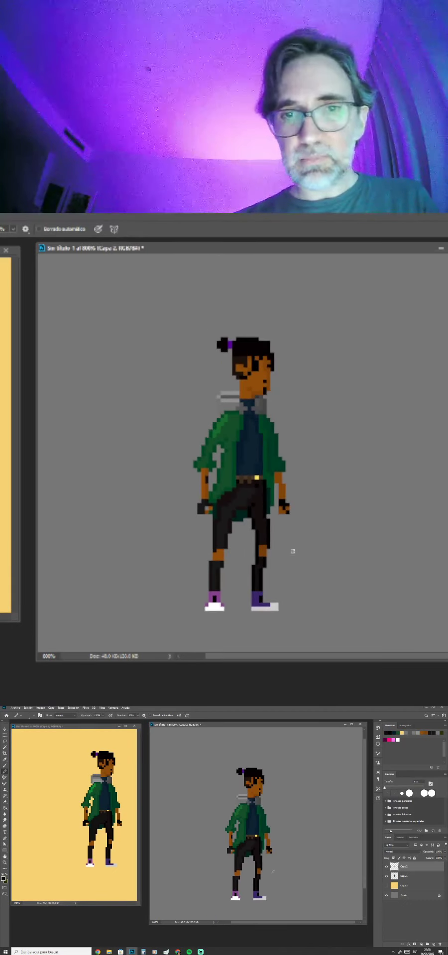
{"action": "left_click", "coordinate": [387, 866]}
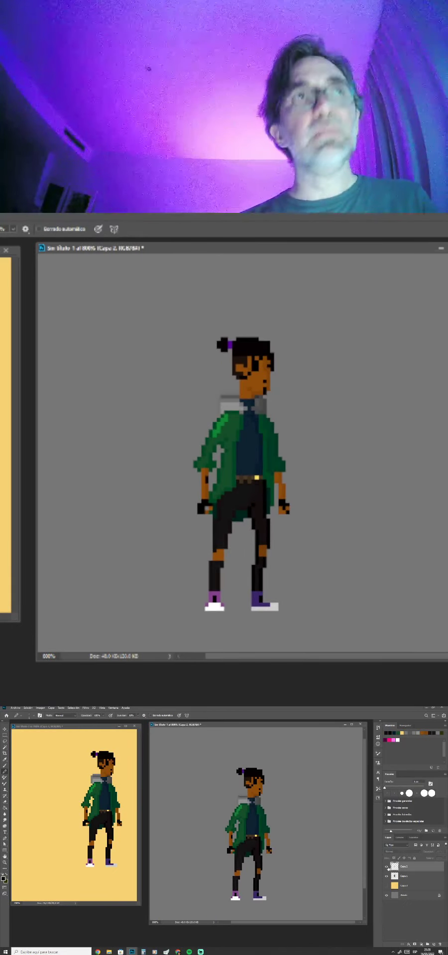
{"action": "left_click", "coordinate": [387, 867]}
{"action": "left_click", "coordinate": [387, 867]}
{"action": "left_click", "coordinate": [387, 867]}
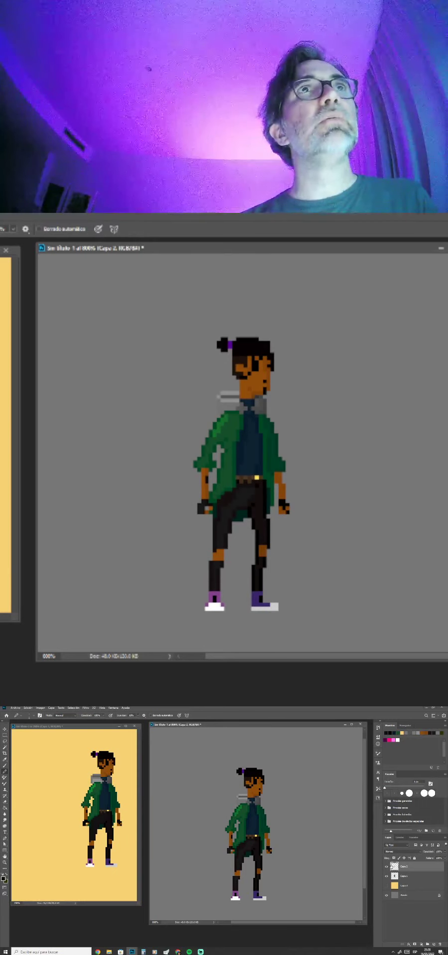
{"action": "left_click", "coordinate": [387, 886]}
{"action": "left_click", "coordinate": [387, 867]}
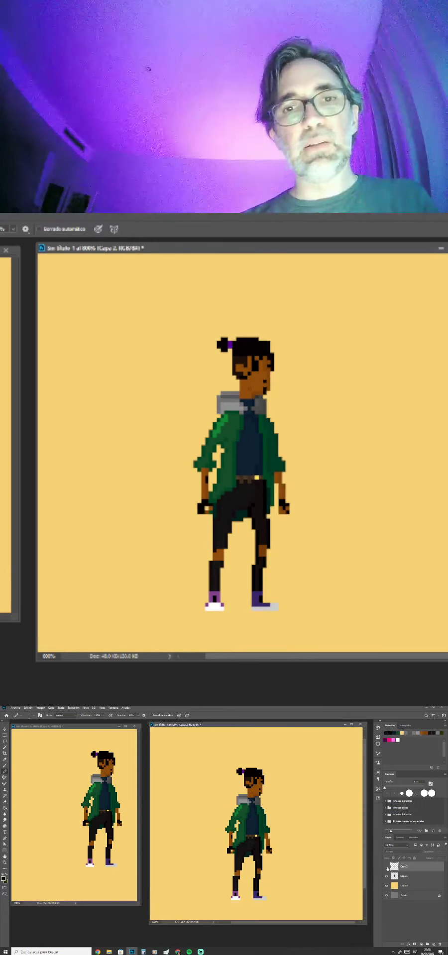
Compare the standing figure with the retouch layer hidden and shown against the yellow backdrop.
{"action": "left_click", "coordinate": [387, 867]}
{"action": "left_click", "coordinate": [387, 868]}
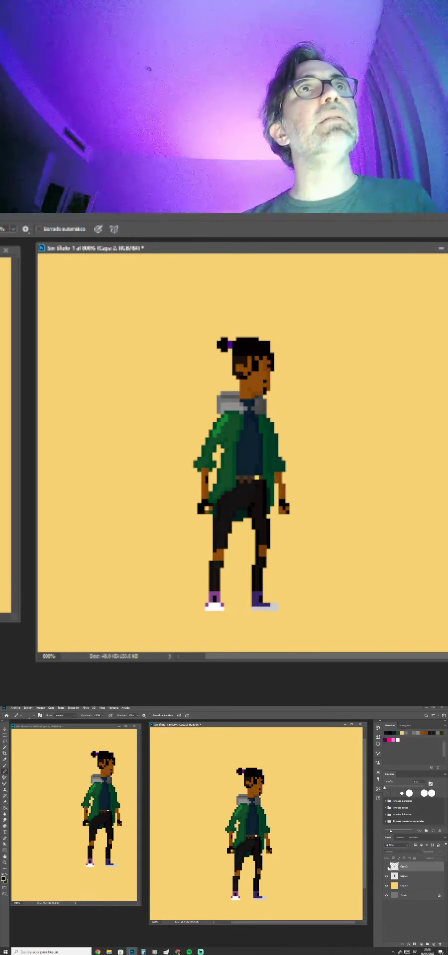
{"action": "left_click", "coordinate": [387, 867]}
{"action": "left_click", "coordinate": [387, 867]}
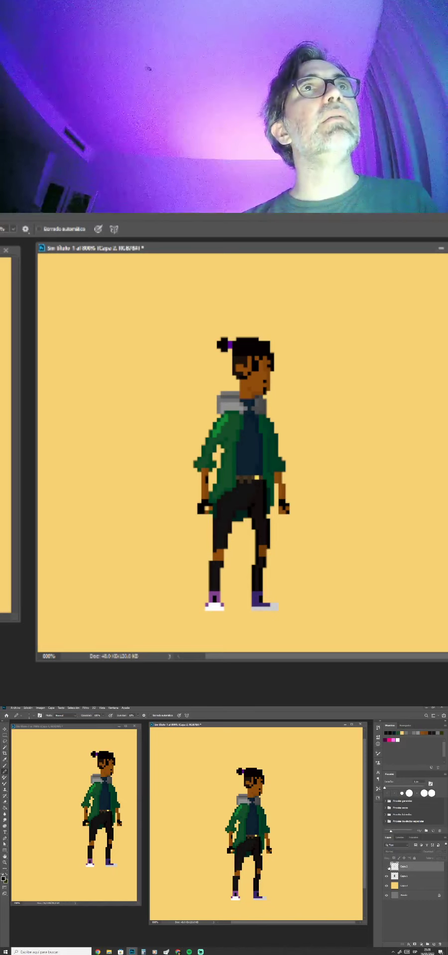
{"action": "left_click", "coordinate": [387, 868]}
{"action": "left_click", "coordinate": [387, 867]}
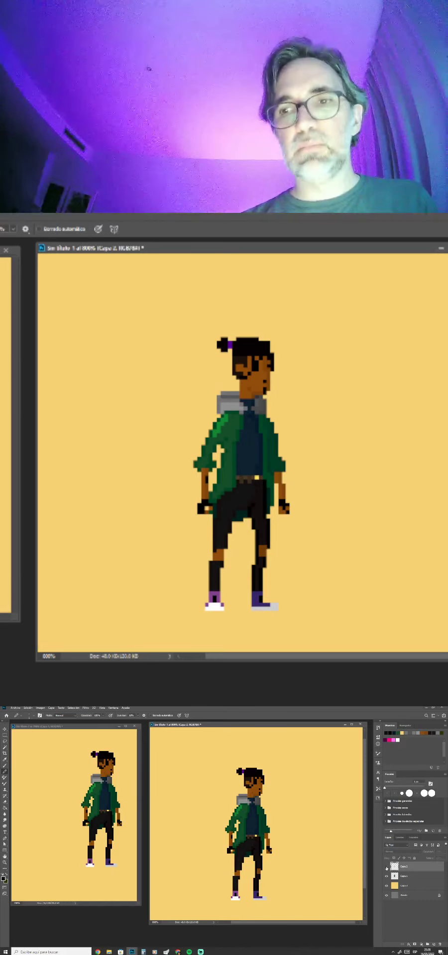
{"action": "left_click", "coordinate": [387, 867]}
Fill the backdrop layer with dark blue and compare the figure with and without the retouch layer.
{"action": "left_click", "coordinate": [405, 884]}
{"action": "key", "text": "alt+BackSpace"}
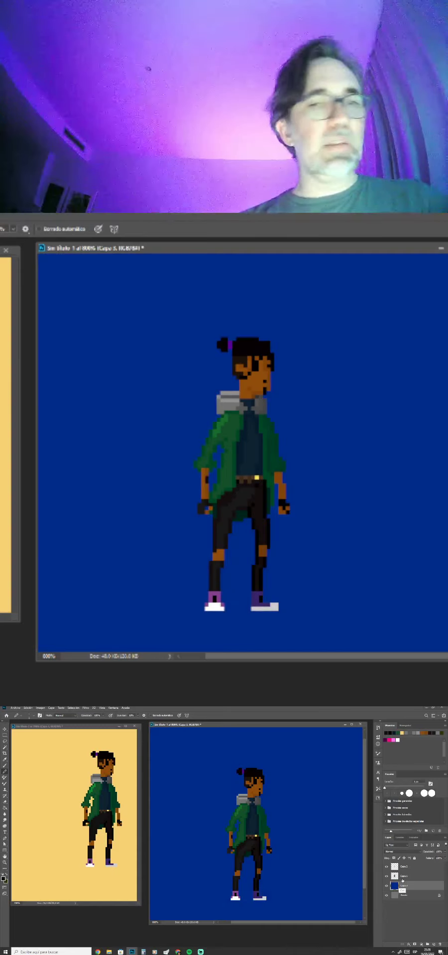
{"action": "left_click", "coordinate": [387, 868]}
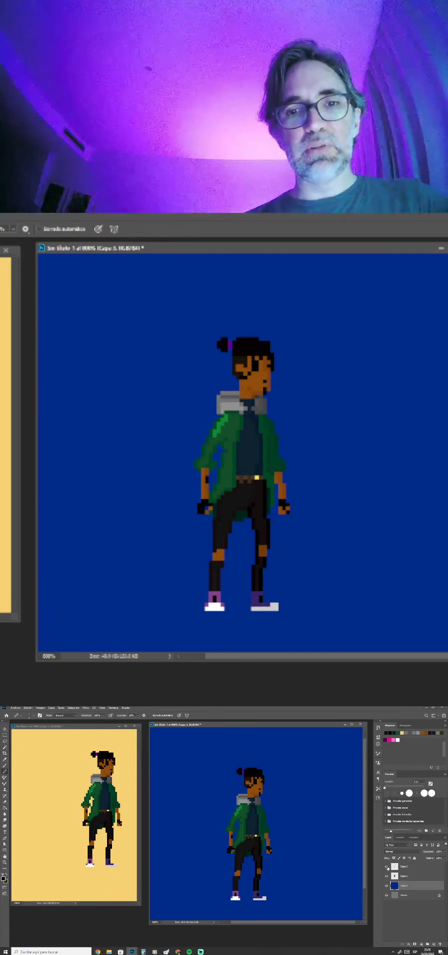
{"action": "left_click", "coordinate": [387, 867]}
{"action": "left_click", "coordinate": [387, 867]}
{"action": "left_click", "coordinate": [387, 868]}
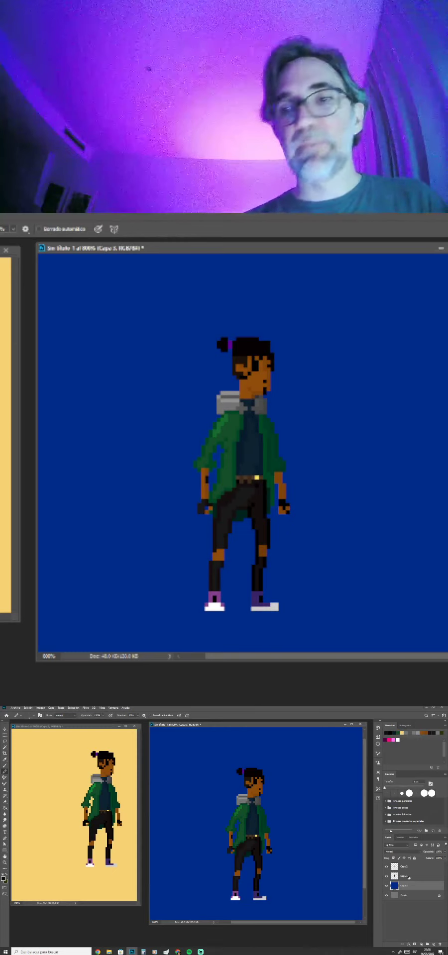
{"action": "left_click", "coordinate": [387, 868]}
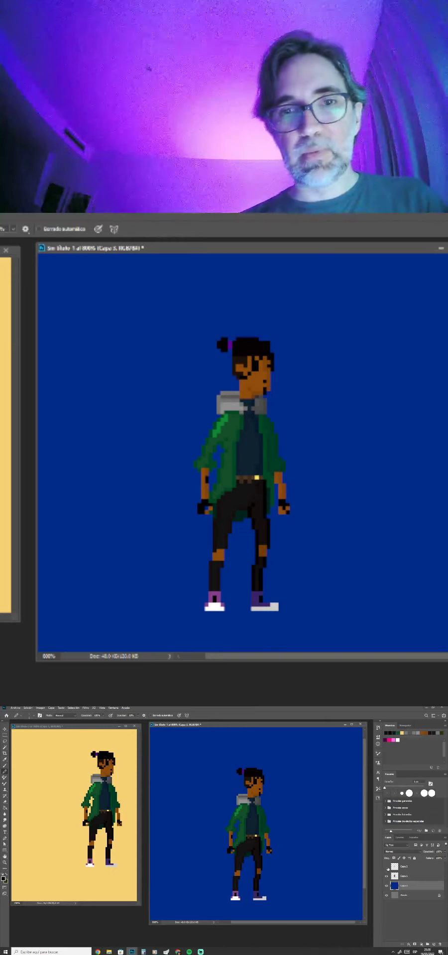
Hide the blue backdrop, show the retouch layer again and examine the figure's proportions against the gray.
{"action": "left_click", "coordinate": [386, 885]}
{"action": "left_click", "coordinate": [386, 866]}
{"action": "left_click", "coordinate": [404, 867]}
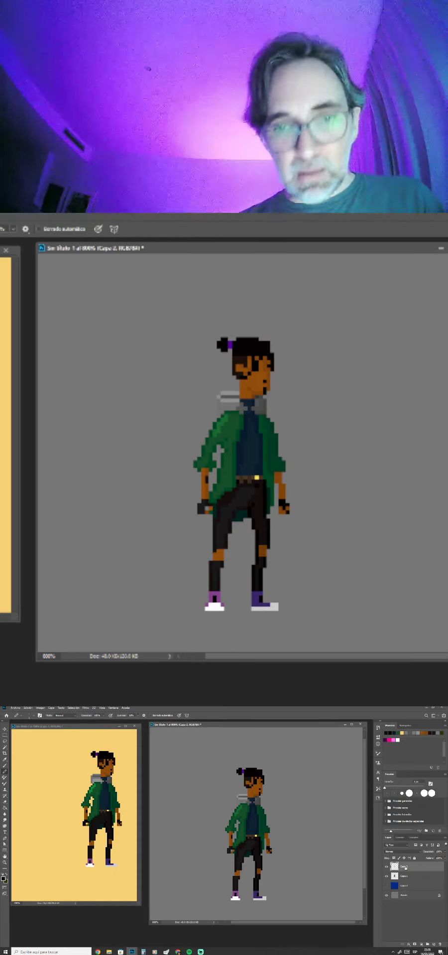
{"action": "scroll", "coordinate": [274, 856], "scroll_direction": "up", "scroll_amount": 3}
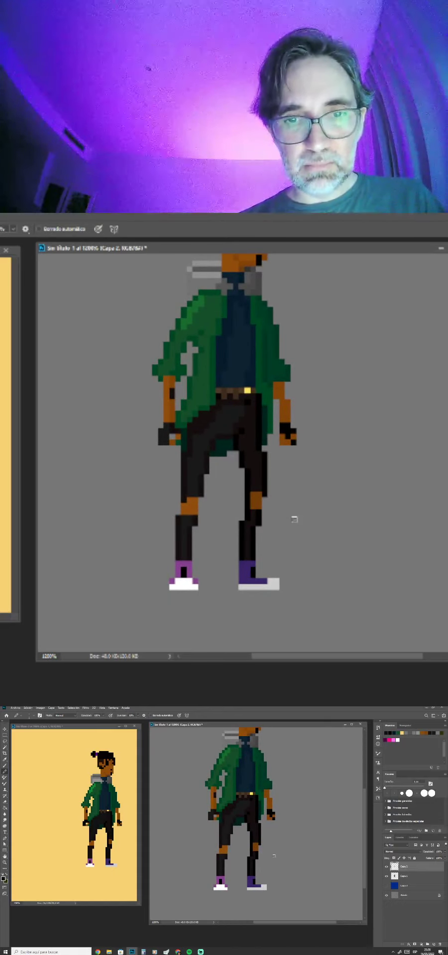
{"action": "scroll", "coordinate": [261, 838], "scroll_direction": "up", "scroll_amount": 3}
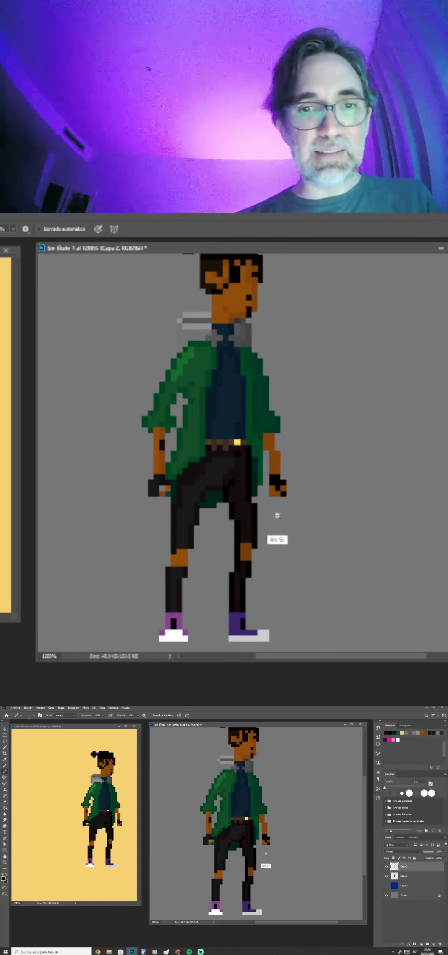
{"action": "scroll", "coordinate": [272, 841], "scroll_direction": "down", "scroll_amount": 1}
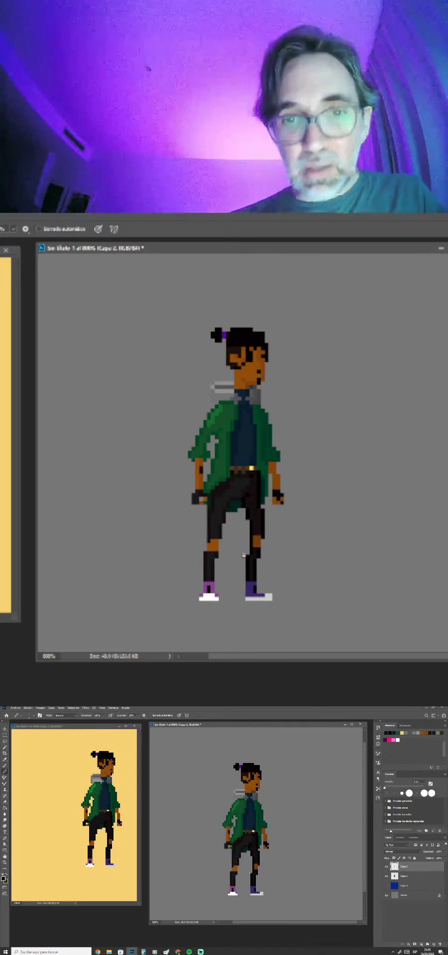
{"action": "scroll", "coordinate": [250, 888], "scroll_direction": "up", "scroll_amount": 1}
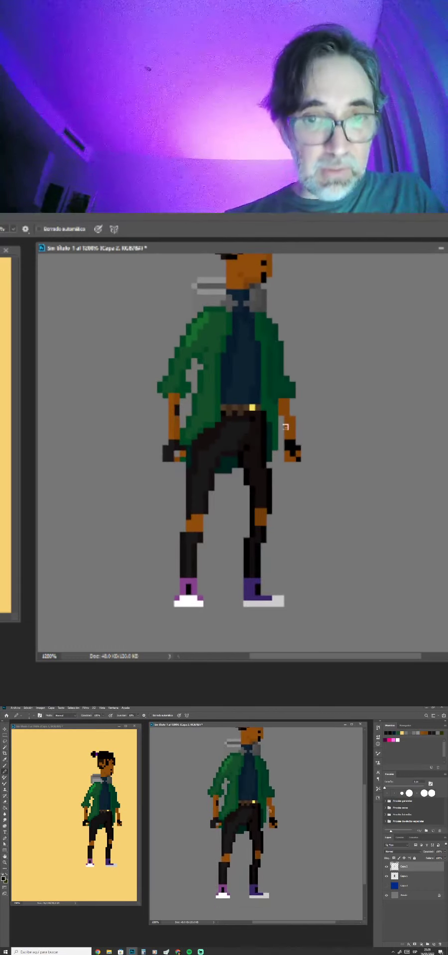
{"action": "scroll", "coordinate": [216, 473], "scroll_direction": "up", "scroll_amount": 3}
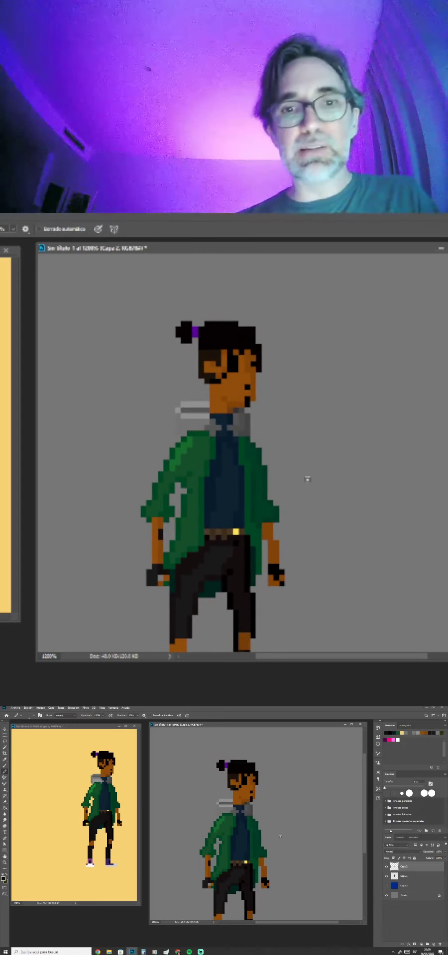
{"action": "scroll", "coordinate": [308, 479], "scroll_direction": "down", "scroll_amount": 1, "text": "alt"}
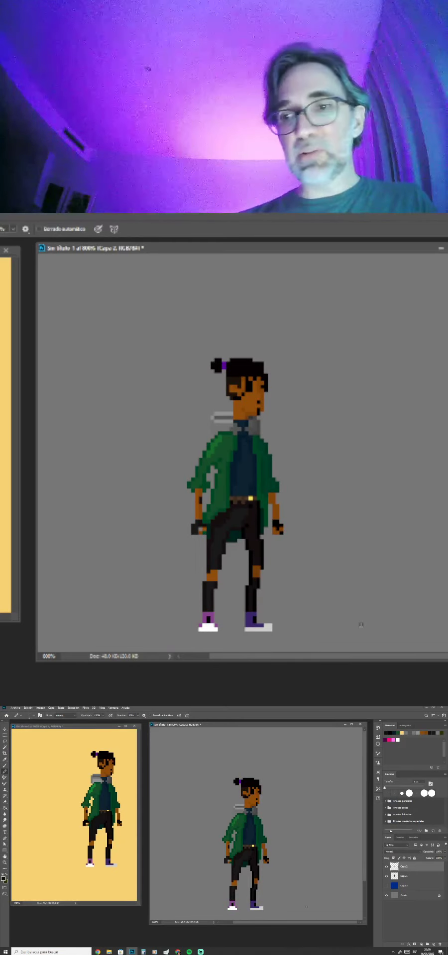
Marquee-select the head on the base character layer, undoing a stray pencil stroke, and copy it to a new layer.
{"action": "left_click", "coordinate": [408, 876]}
{"action": "left_click_drag", "start_coordinate": [300, 756], "coordinate": [235, 800]}
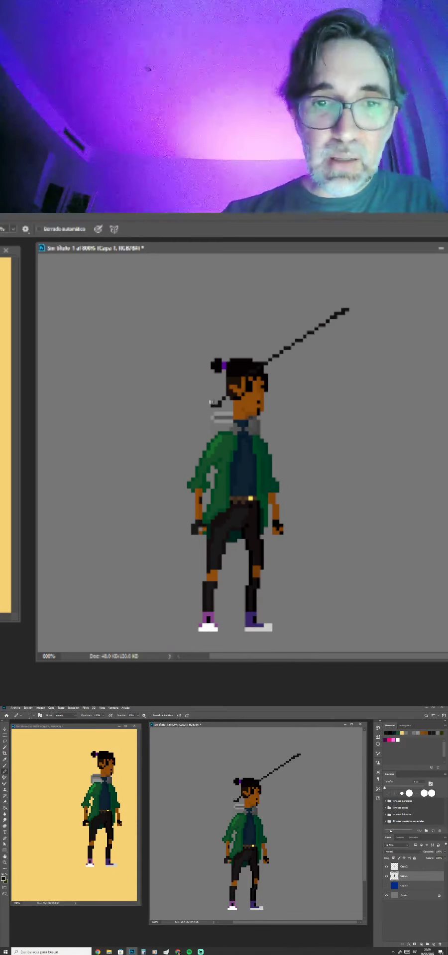
{"action": "key", "text": "ctrl+z"}
{"action": "key", "text": "m"}
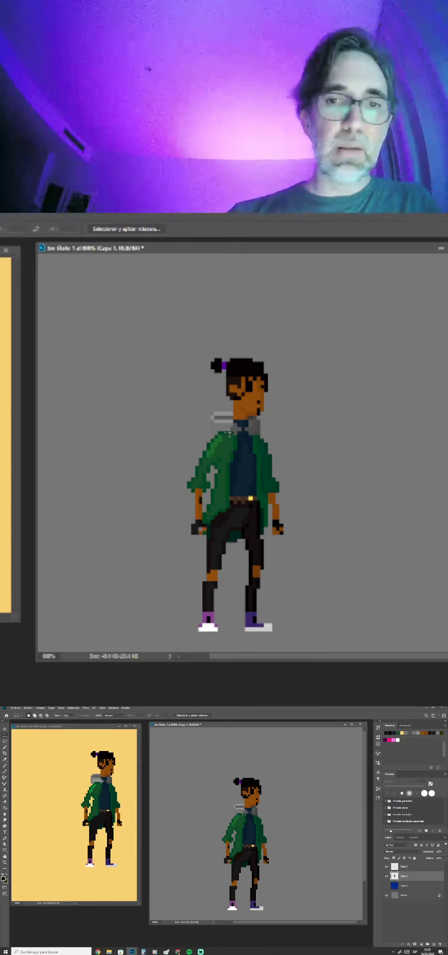
{"action": "left_click_drag", "start_coordinate": [308, 753], "coordinate": [245, 798]}
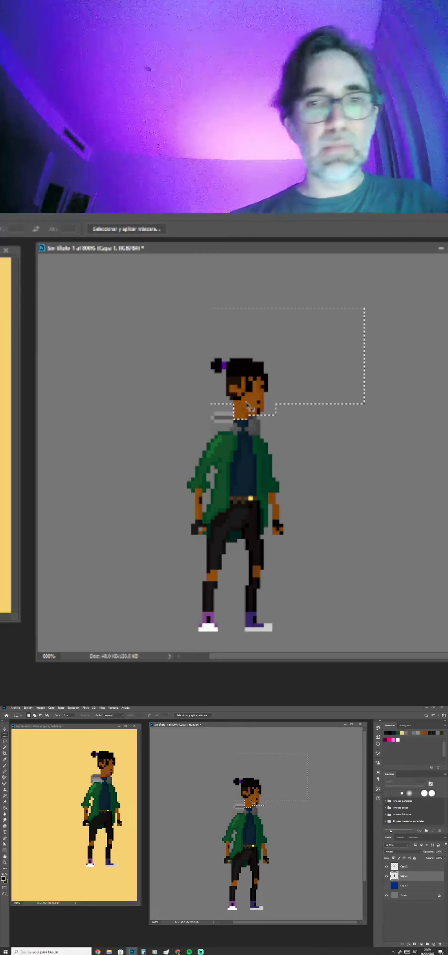
{"action": "key", "text": "ctrl+j"}
{"action": "key", "text": "v"}
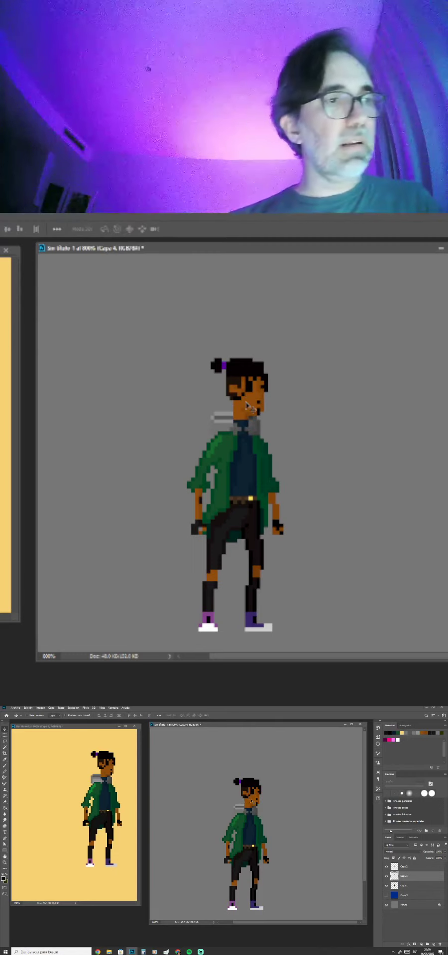
Try lowering the copied head by two pixels to shorten the neck.
{"action": "key", "text": "Down"}
{"action": "key", "text": "Down"}
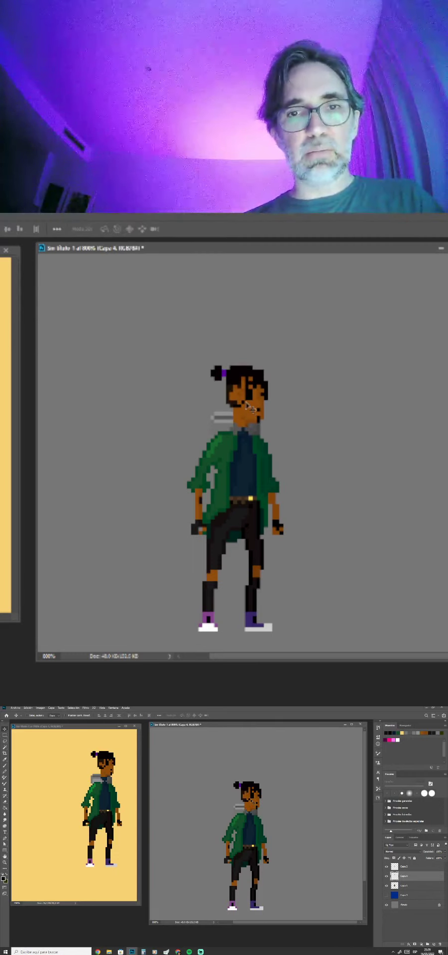
{"action": "key", "text": "Up"}
{"action": "key", "text": "Up"}
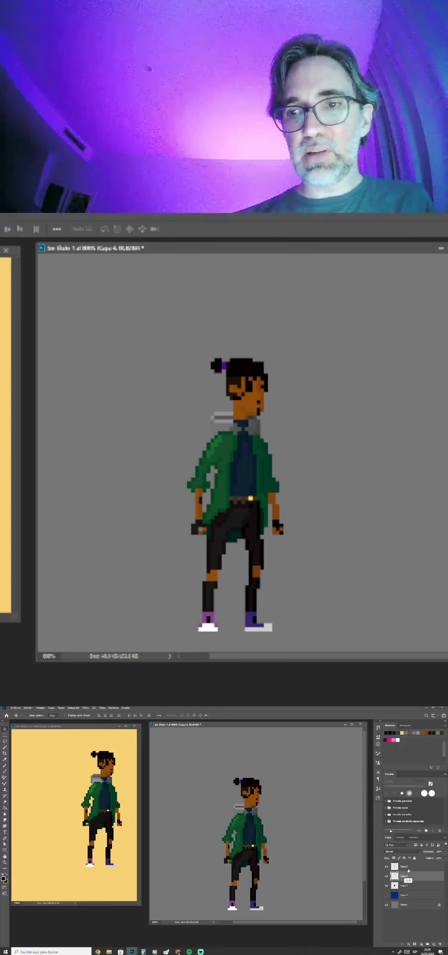
{"action": "right_click", "coordinate": [405, 885]}
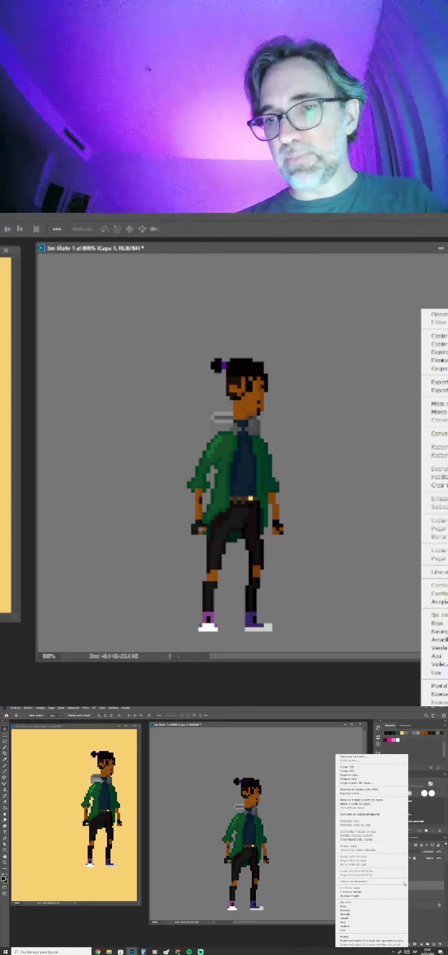
{"action": "left_click", "coordinate": [416, 877]}
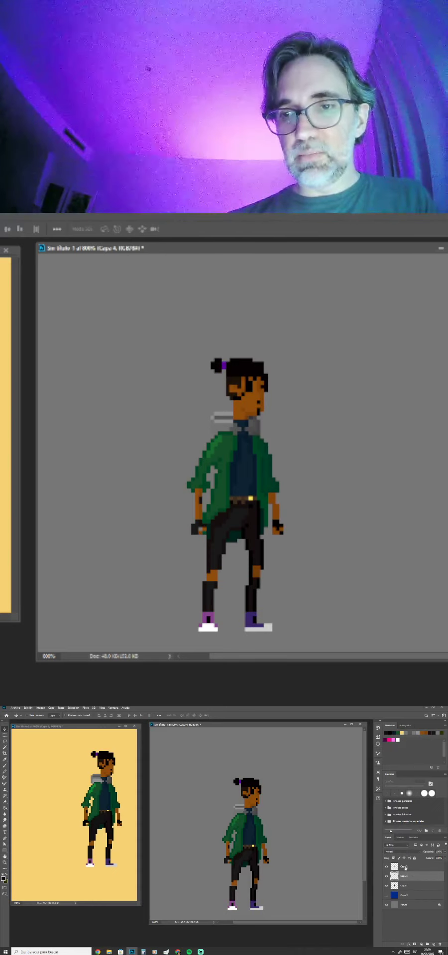
Select the head area on the retouch layer Capa 2 and copy its pixels to a new layer.
{"action": "left_click", "coordinate": [406, 869]}
{"action": "key", "text": "m"}
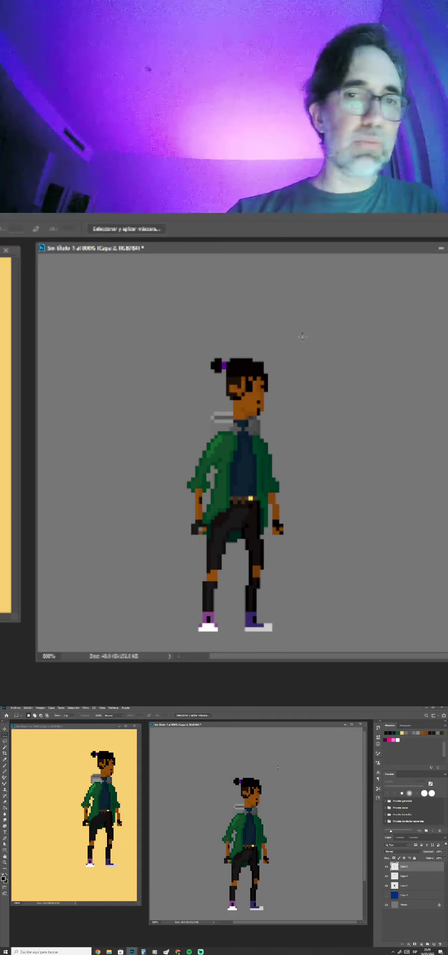
{"action": "left_click_drag", "start_coordinate": [278, 766], "coordinate": [229, 805]}
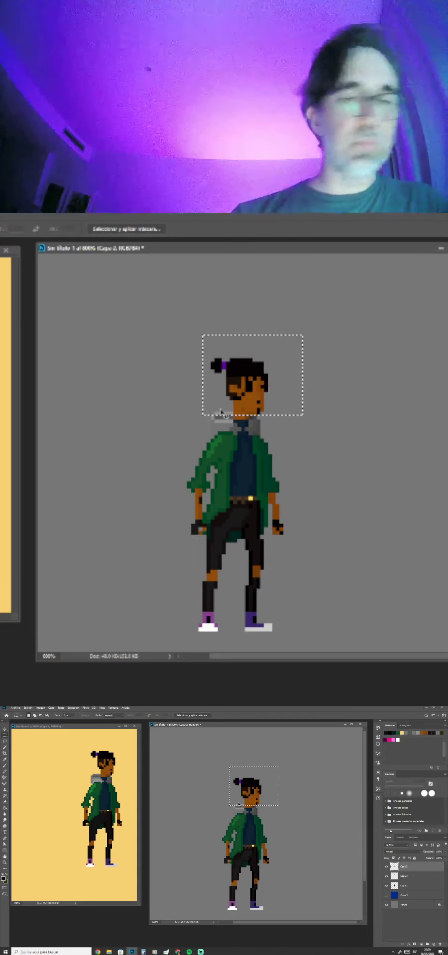
{"action": "key", "text": "ctrl+j"}
Try nudging the two upper retouch layers down by one pixel together.
{"action": "left_click", "coordinate": [406, 877], "text": "shift"}
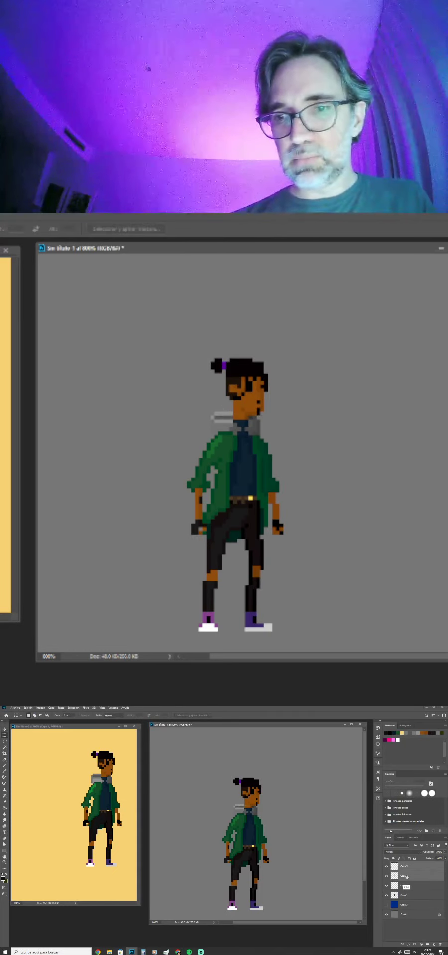
{"action": "key", "text": "v"}
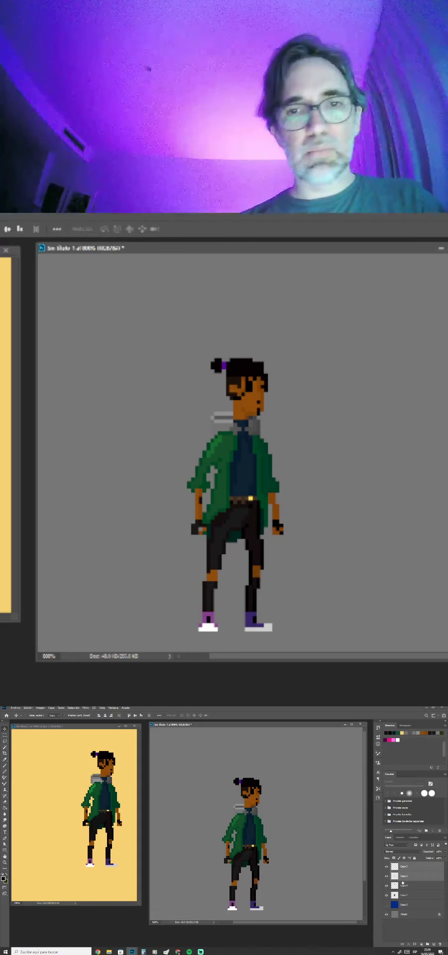
{"action": "key", "text": "Down"}
{"action": "key", "text": "Up"}
Toggle the retouch layer to check its pixels and try shifting the copied head retouches up by two pixels.
{"action": "left_click", "coordinate": [404, 886]}
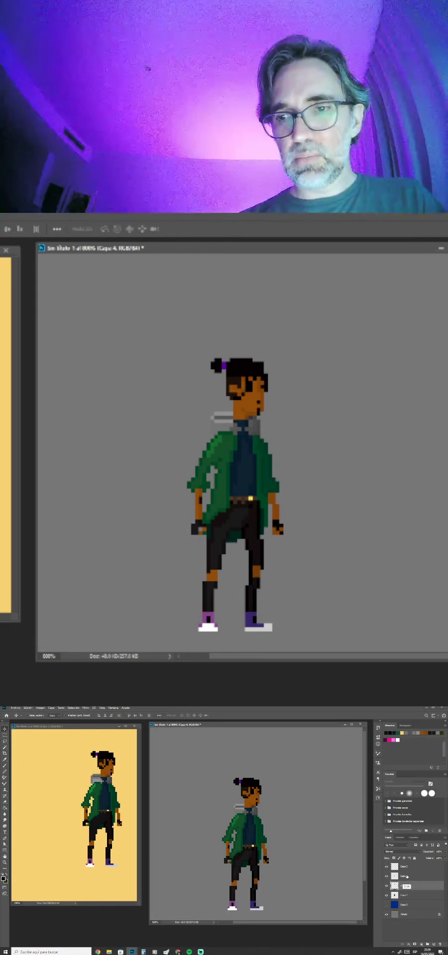
{"action": "left_click", "coordinate": [407, 877], "text": "shift"}
{"action": "left_click", "coordinate": [388, 877]}
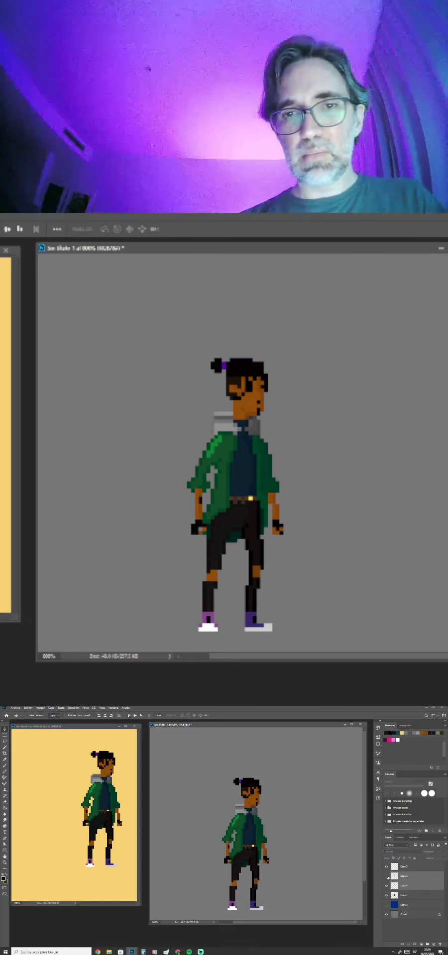
{"action": "left_click", "coordinate": [387, 877]}
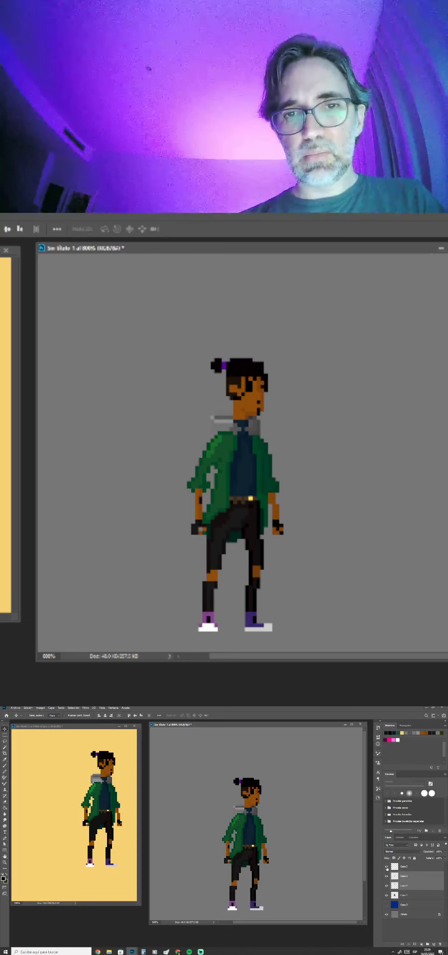
{"action": "left_click", "coordinate": [398, 870]}
{"action": "key", "text": "Up"}
{"action": "key", "text": "Up"}
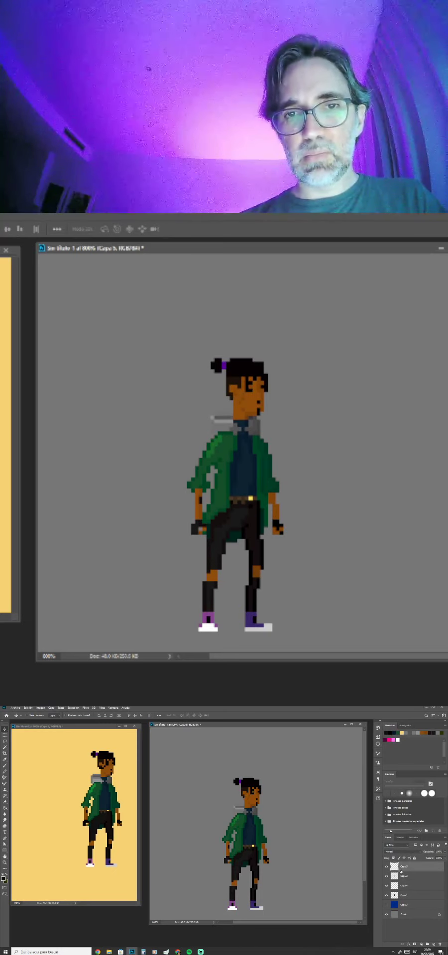
Merge both head copies, the retouch layer and the base character into one layer, and toggle it to check the result.
{"action": "left_click", "coordinate": [404, 877], "text": "shift"}
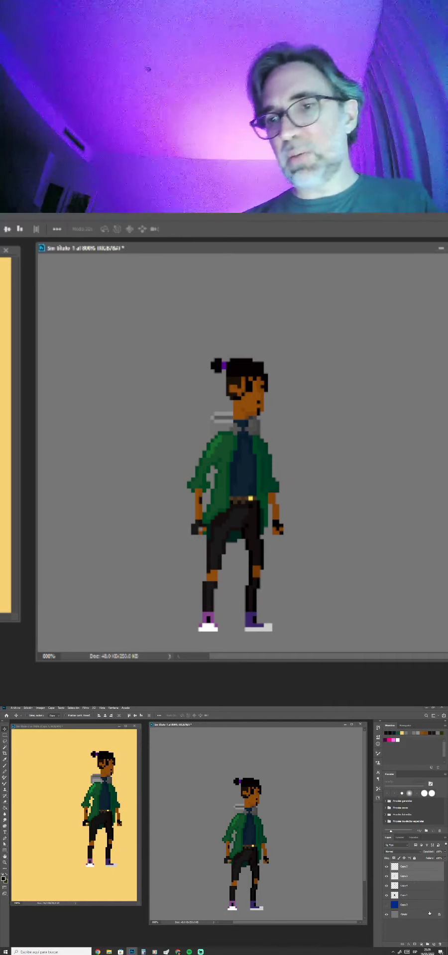
{"action": "left_click", "coordinate": [407, 896], "text": "shift"}
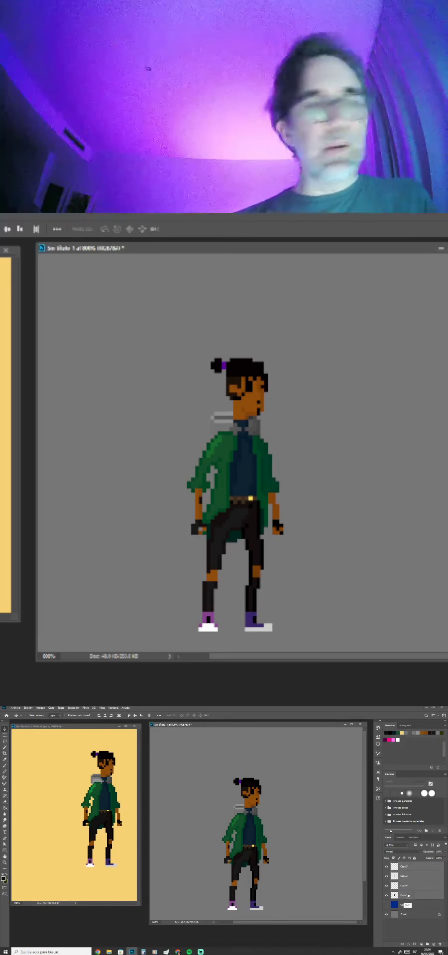
{"action": "key", "text": "ctrl+e"}
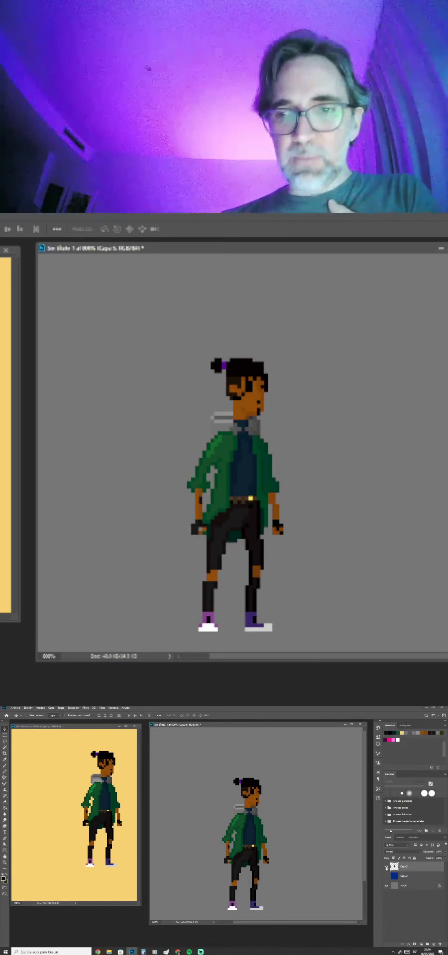
{"action": "left_click", "coordinate": [386, 867]}
{"action": "left_click", "coordinate": [387, 867]}
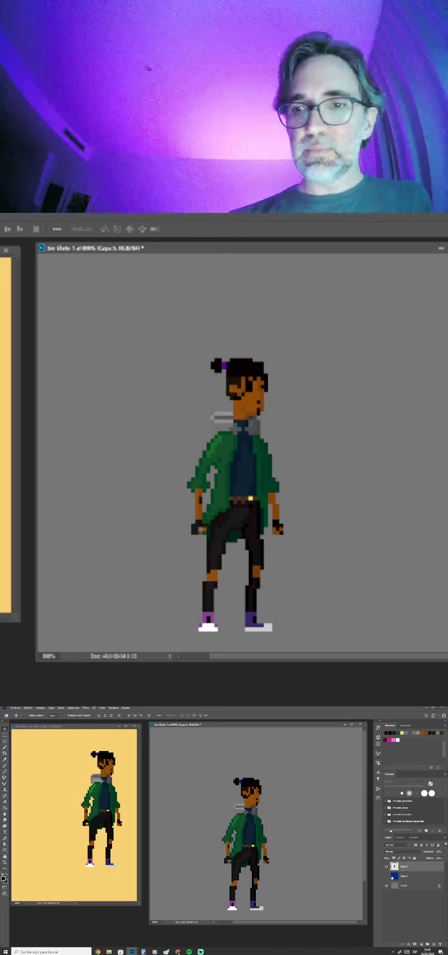
Show the backdrop layer again and fill it with the yellow background color.
{"action": "left_click", "coordinate": [386, 877]}
{"action": "left_click", "coordinate": [394, 877]}
{"action": "key", "text": "ctrl+BackSpace"}
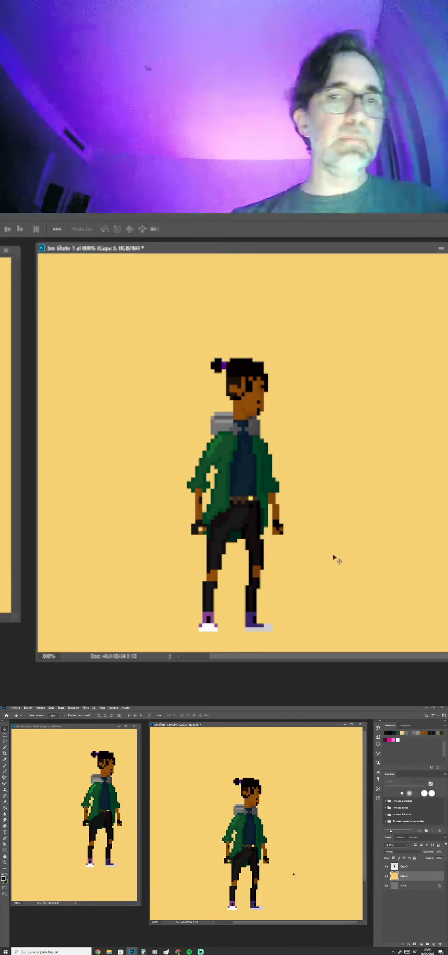
Narrow the retouched character's document window, center its figure, and move the original's window next to it.
{"action": "left_click_drag", "start_coordinate": [149, 834], "coordinate": [239, 834]}
{"action": "left_click_drag", "start_coordinate": [335, 835], "coordinate": [289, 823]}
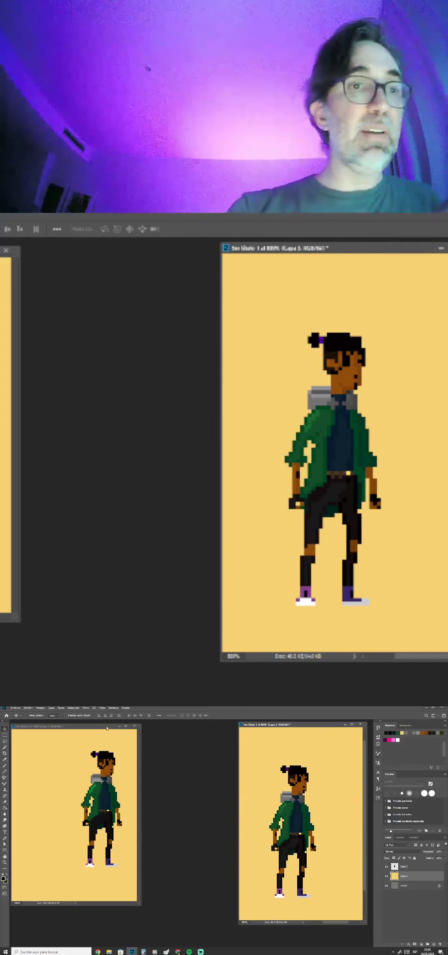
{"action": "left_click_drag", "start_coordinate": [106, 728], "coordinate": [203, 727]}
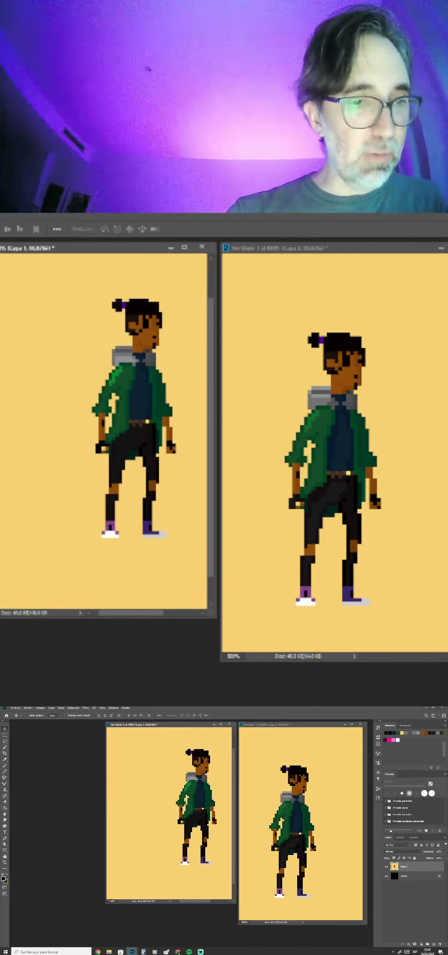
Resize the original's window to match its neighbor and frame the character at 800% zoom for side-by-side comparison.
{"action": "left_click_drag", "start_coordinate": [106, 904], "coordinate": [138, 925]}
{"action": "left_click_drag", "start_coordinate": [196, 851], "coordinate": [171, 848]}
{"action": "left_click", "coordinate": [204, 860], "text": "ctrl"}
{"action": "left_click_drag", "start_coordinate": [202, 850], "coordinate": [203, 864]}
{"action": "left_click", "coordinate": [201, 861], "text": "ctrl"}
{"action": "left_click", "coordinate": [205, 862], "text": "ctrl+alt"}
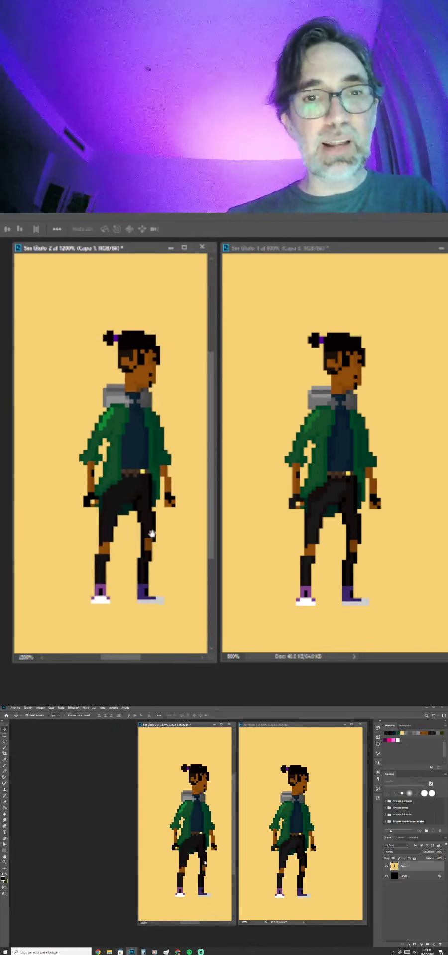
{"action": "scroll", "coordinate": [209, 860], "scroll_direction": "down", "scroll_amount": 1}
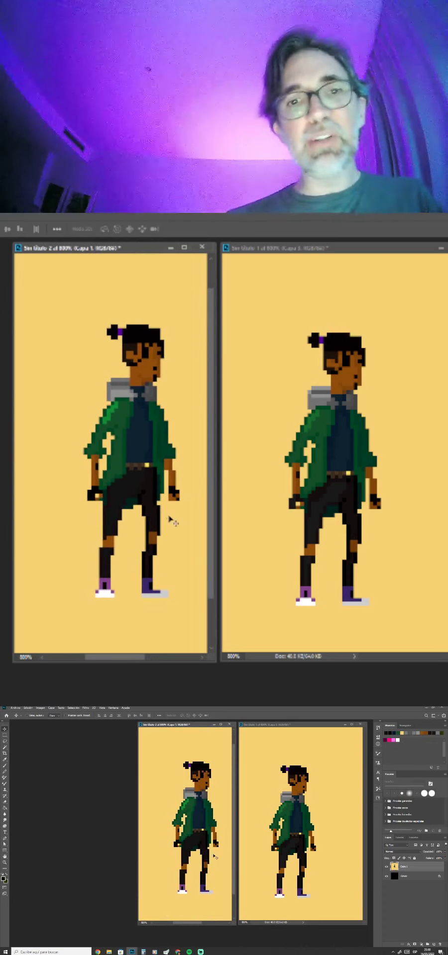
Hide and show the merged character layer over the yellow backdrop, and select that layer.
{"action": "left_click", "coordinate": [357, 871]}
{"action": "left_click", "coordinate": [386, 869]}
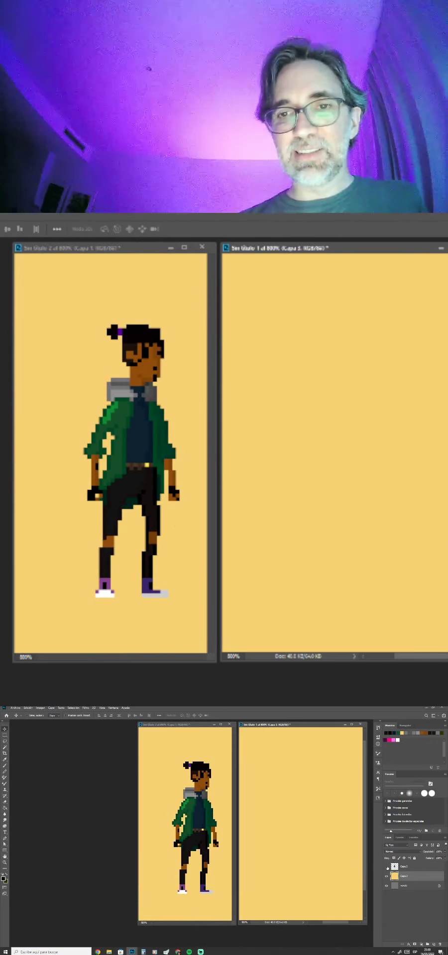
{"action": "left_click", "coordinate": [387, 869]}
{"action": "left_click", "coordinate": [406, 869]}
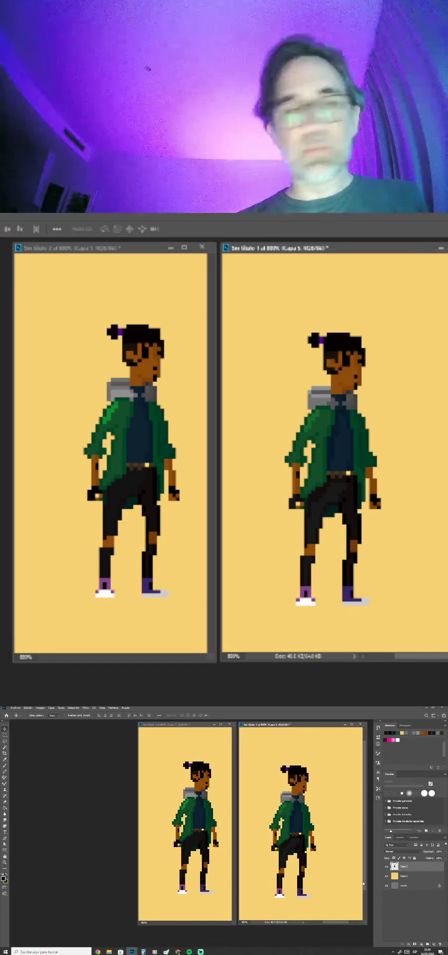
Undo the yellow backdrop fill and the full layer merge, and merge only the upper head retouch layers into one.
{"action": "key", "text": "ctrl+z"}
{"action": "key", "text": "ctrl+z"}
{"action": "key", "text": "ctrl+z"}
{"action": "key", "text": "ctrl+z"}
{"action": "key", "text": "ctrl+z"}
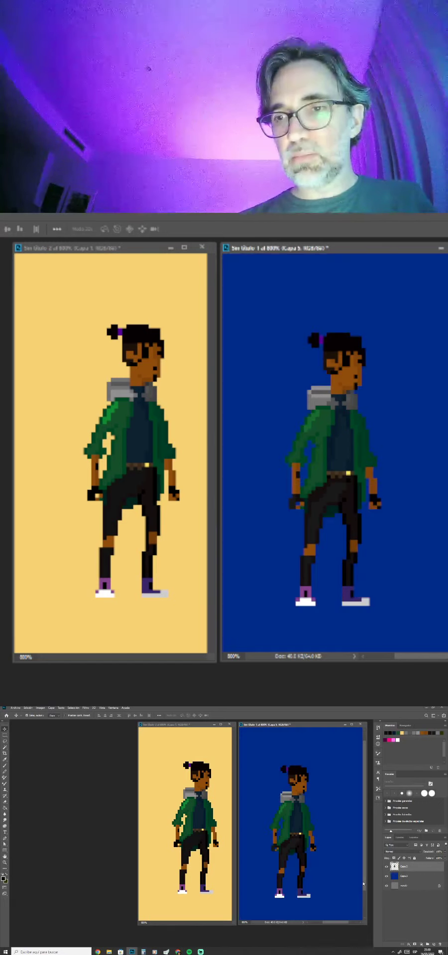
{"action": "key", "text": "ctrl+z"}
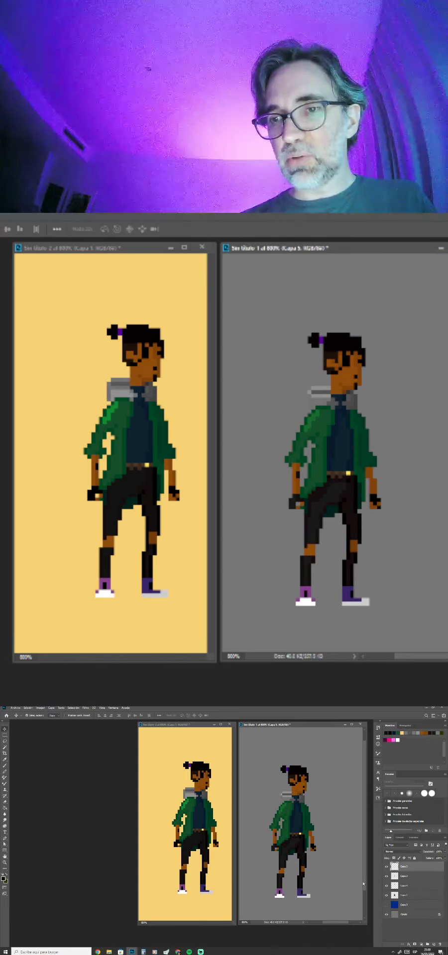
{"action": "left_click", "coordinate": [405, 885], "text": "shift"}
{"action": "key", "text": "ctrl+e"}
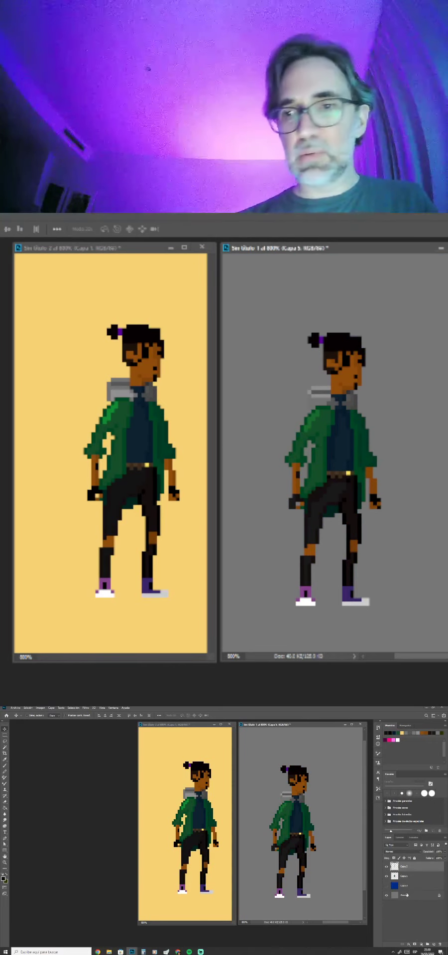
Show the blue backdrop layer and invert its color to yellow.
{"action": "left_click", "coordinate": [403, 886]}
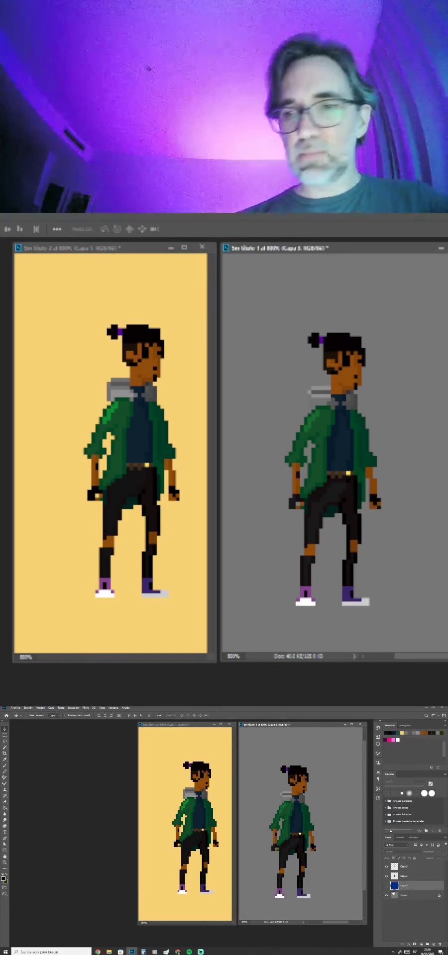
{"action": "left_click", "coordinate": [386, 886]}
{"action": "key", "text": "ctrl+i"}
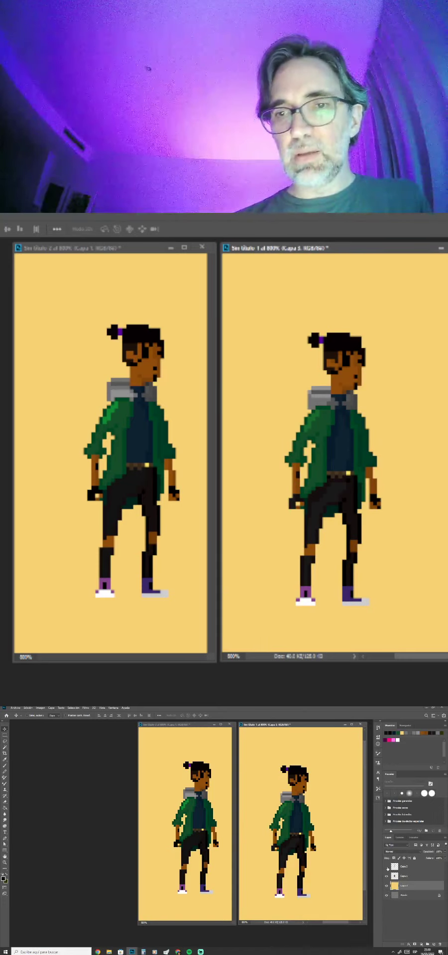
Toggle the merged head layer to check it against the body layer, and leave it hidden.
{"action": "left_click", "coordinate": [387, 868]}
{"action": "left_click", "coordinate": [387, 868]}
{"action": "left_click", "coordinate": [401, 876]}
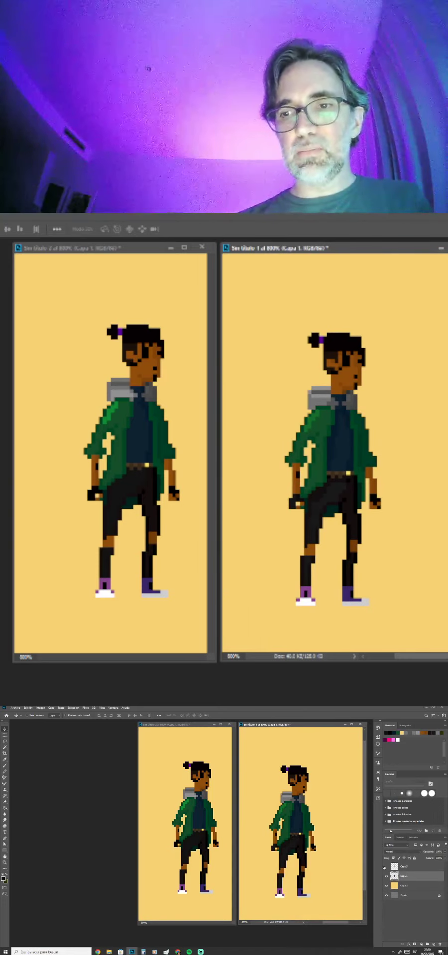
{"action": "left_click", "coordinate": [386, 867]}
Copy the original character into the retouched document above the yellow backdrop, and merge the retouched head and body layers.
{"action": "left_click", "coordinate": [223, 879]}
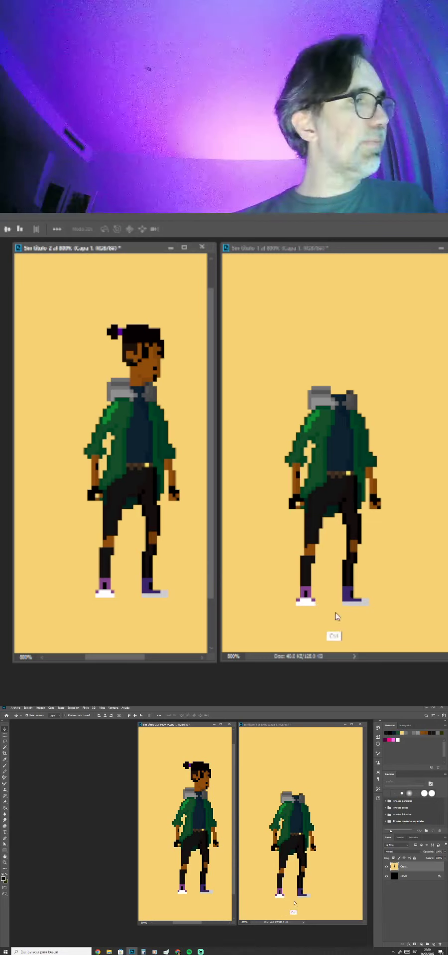
{"action": "left_click", "coordinate": [305, 888], "text": "ctrl"}
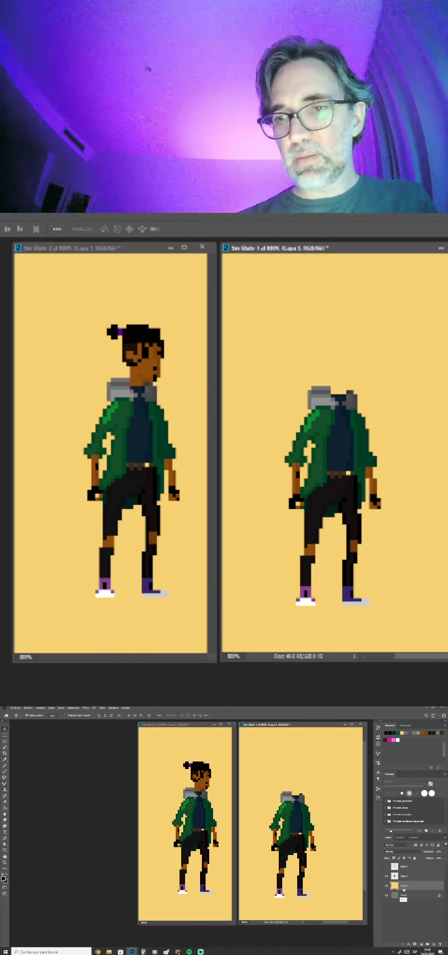
{"action": "left_click", "coordinate": [405, 876], "text": "ctrl"}
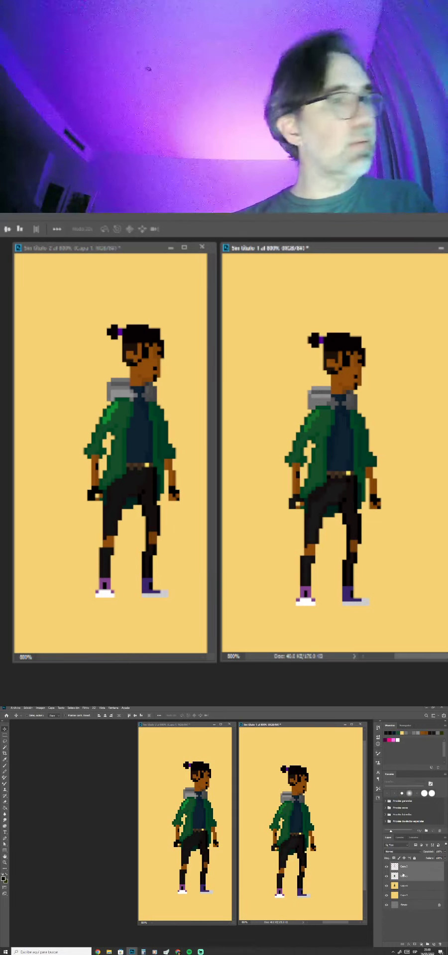
{"action": "key", "text": "ctrl+e"}
Toggle the merged retouched character on and off to compare it with the original underneath.
{"action": "left_click", "coordinate": [387, 868]}
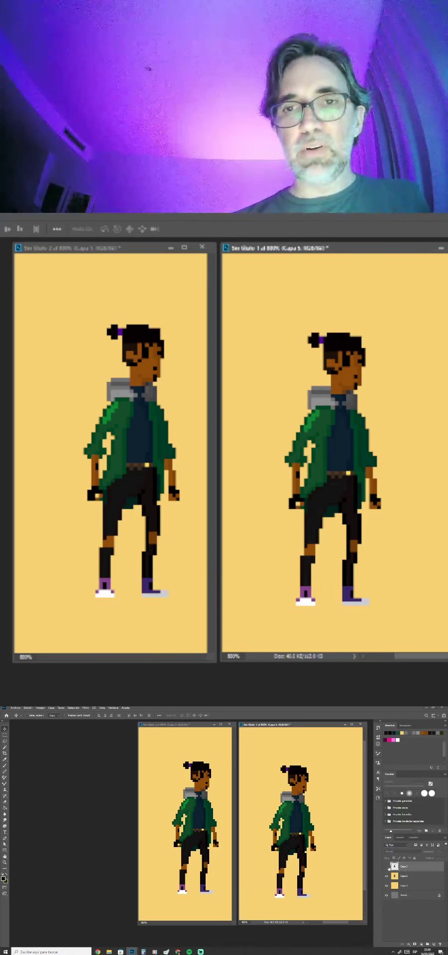
{"action": "left_click", "coordinate": [387, 867]}
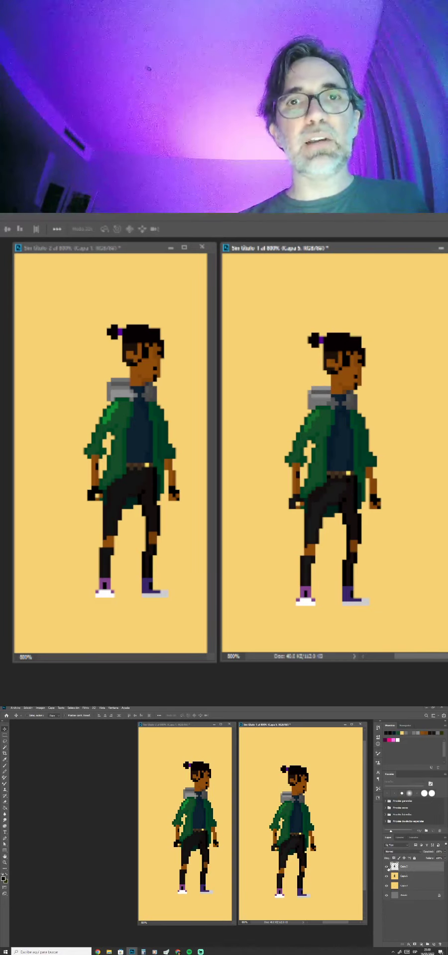
{"action": "left_click", "coordinate": [387, 868]}
{"action": "left_click", "coordinate": [387, 868]}
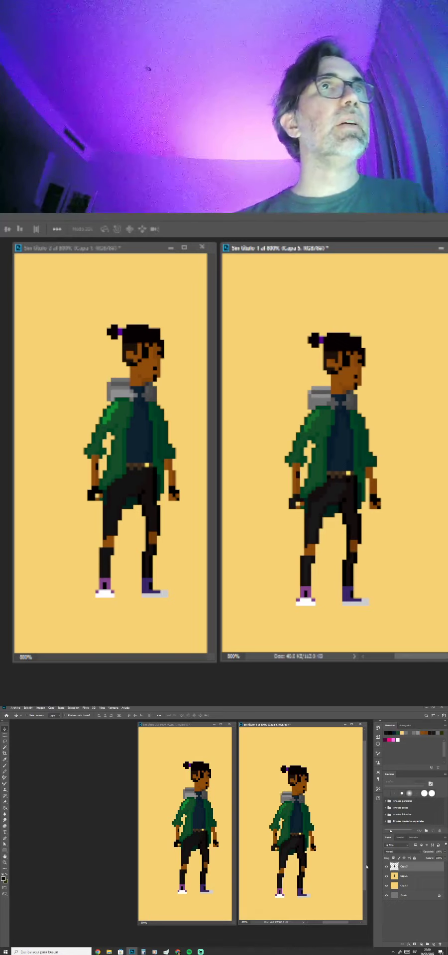
Save the retouched document as the Photoshop file Sin título-3.psd.
{"action": "key", "text": "ctrl+shift+s"}
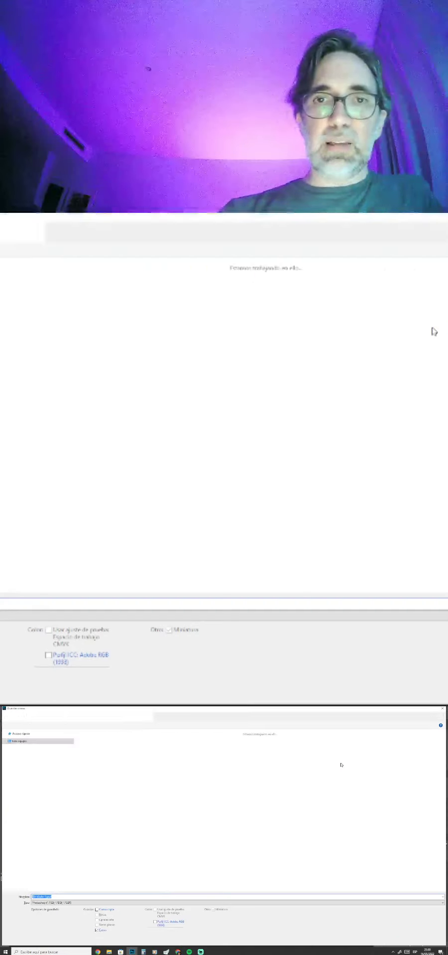
{"action": "left_click", "coordinate": [73, 896]}
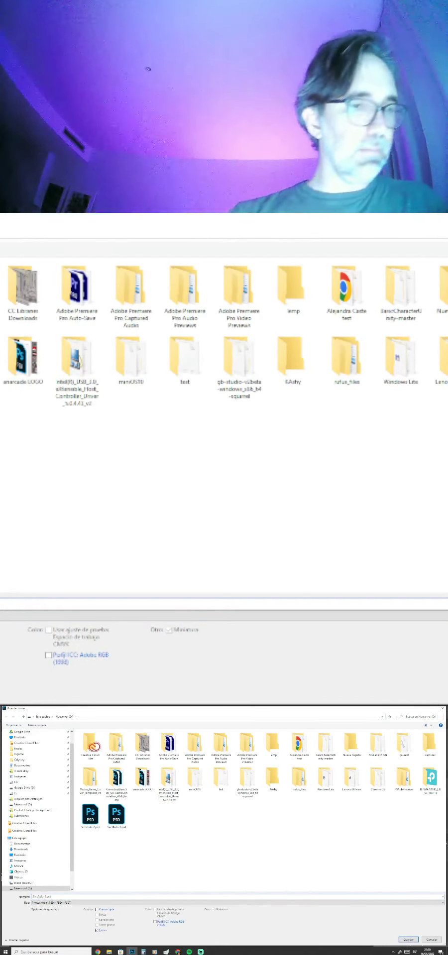
{"action": "key", "text": "Return"}
{"action": "key", "text": "Return"}
Close both character documents, discarding the unsaved changes in the original.
{"action": "left_click", "coordinate": [360, 725]}
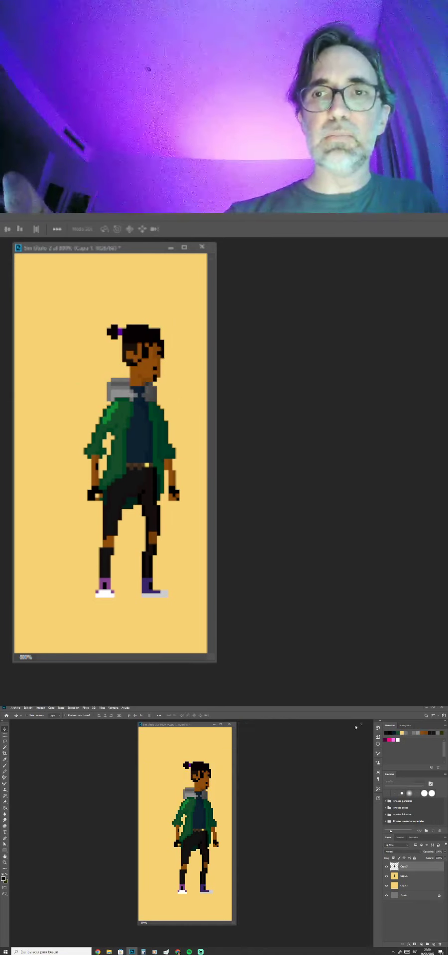
{"action": "left_click", "coordinate": [230, 724]}
{"action": "left_click", "coordinate": [191, 401]}
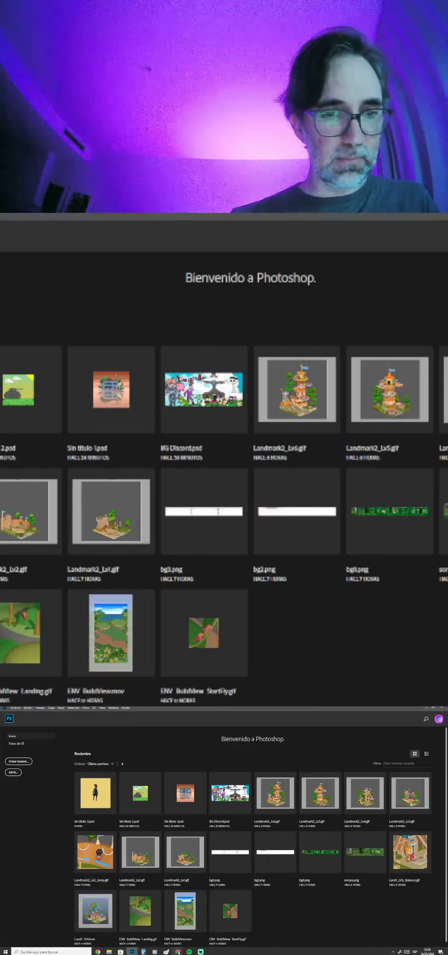
Switch to the Discord pixel-art channel in Chrome and look through the latest submissions.
{"action": "left_click", "coordinate": [168, 935]}
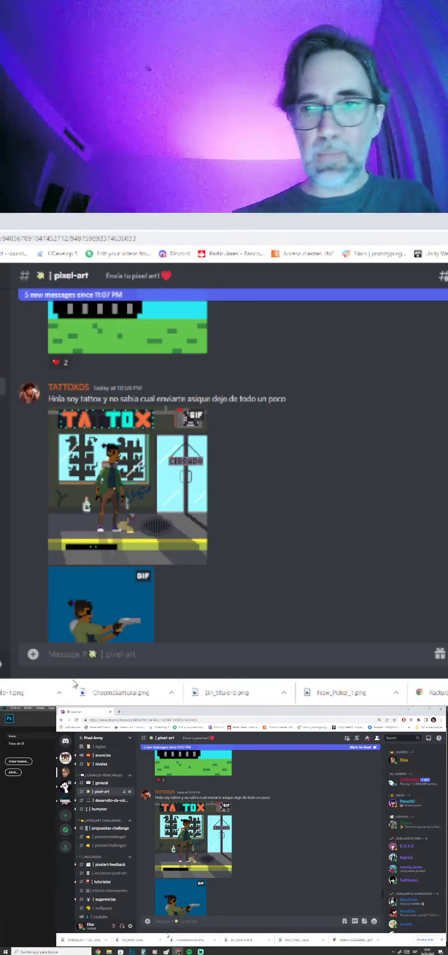
{"action": "scroll", "coordinate": [264, 831], "scroll_direction": "down", "scroll_amount": 10}
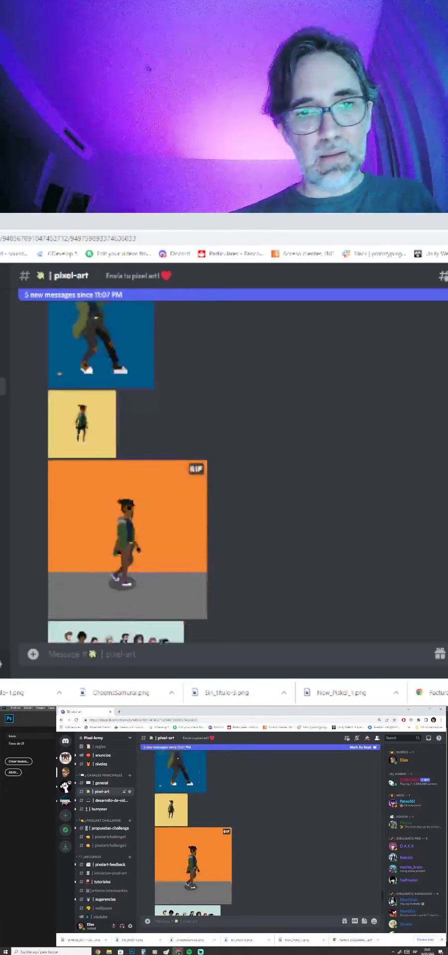
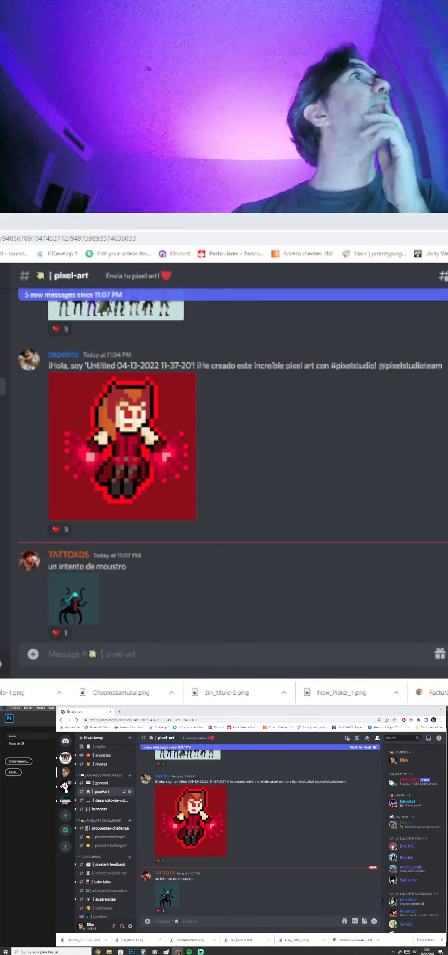
Switch to TikTok in Chrome and open the account's own profile page.
{"action": "left_click_drag", "start_coordinate": [1, 893], "coordinate": [179, 711]}
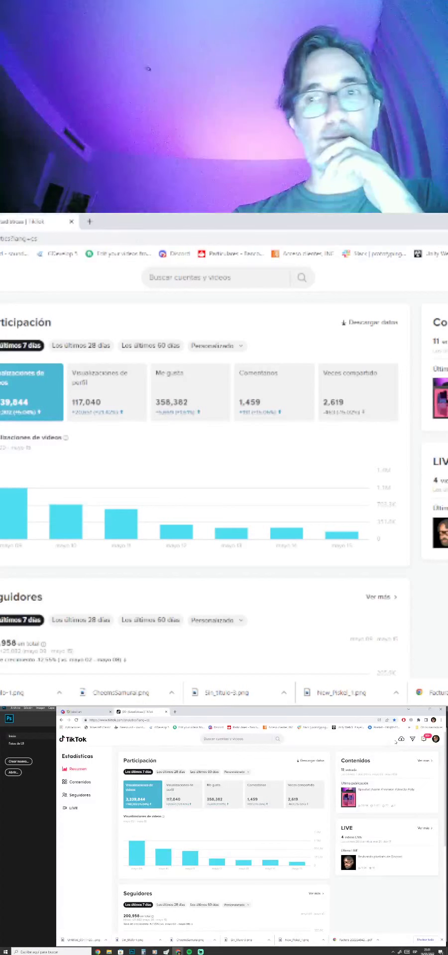
{"action": "mouse_move", "coordinate": [437, 742]}
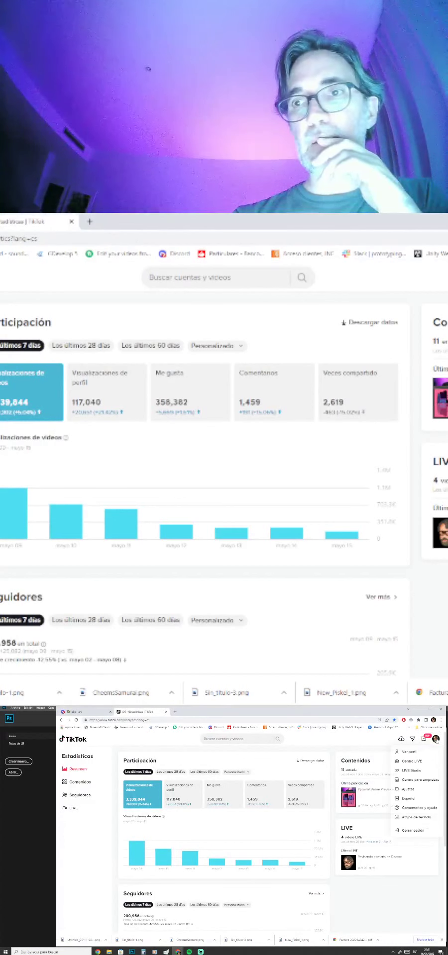
{"action": "left_click", "coordinate": [413, 753]}
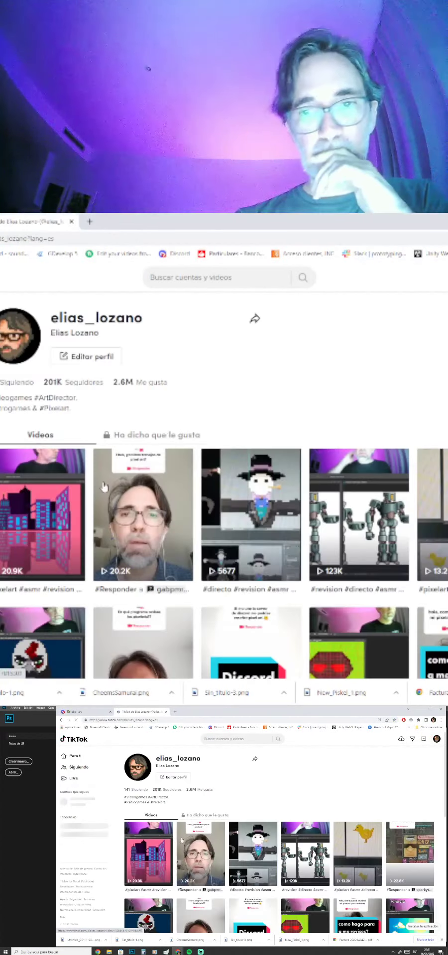
Browse the profile's published pixel art revision videos, and switch back to Photoshop's start screen.
{"action": "scroll", "coordinate": [99, 473], "scroll_direction": "down", "scroll_amount": 3}
{"action": "scroll", "coordinate": [107, 491], "scroll_direction": "down", "scroll_amount": 3}
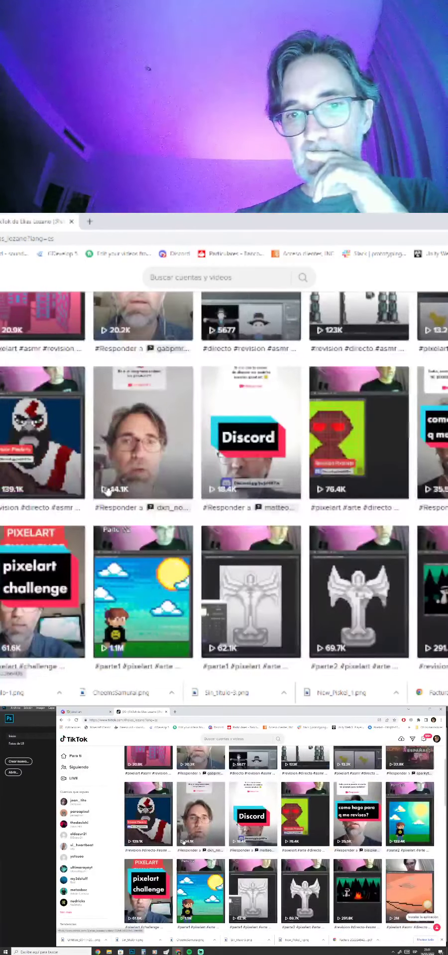
{"action": "scroll", "coordinate": [107, 491], "scroll_direction": "down", "scroll_amount": 1}
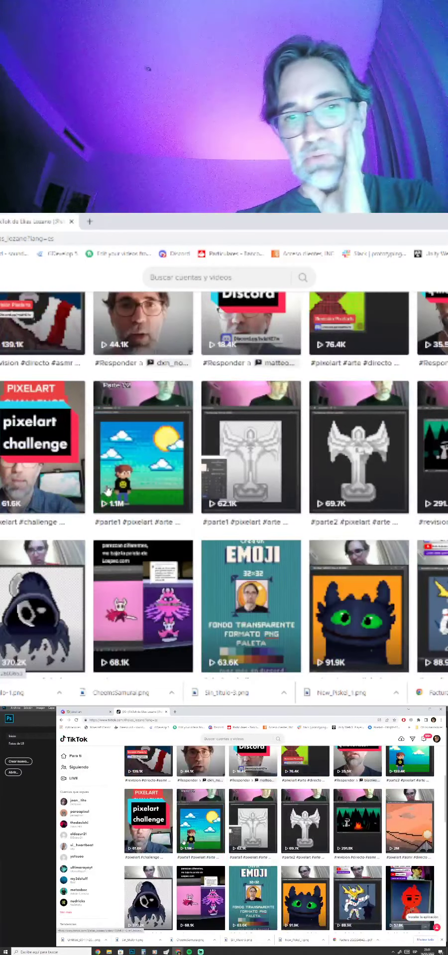
{"action": "scroll", "coordinate": [107, 492], "scroll_direction": "down", "scroll_amount": 4}
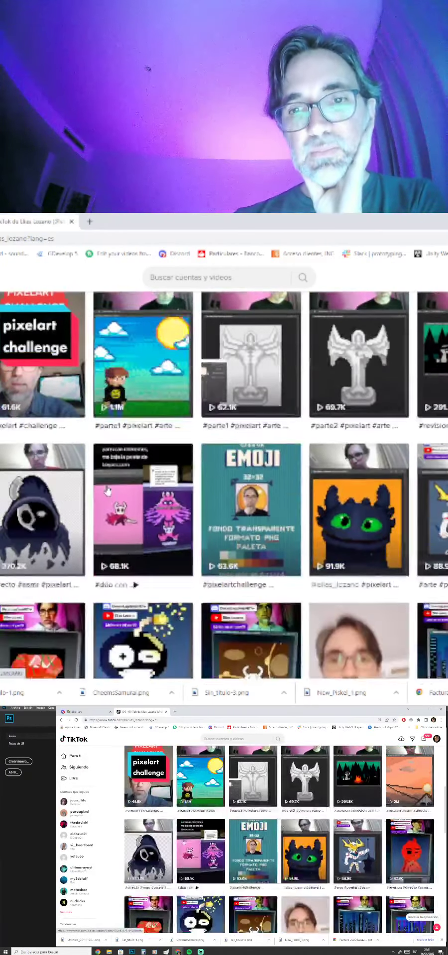
{"action": "scroll", "coordinate": [107, 492], "scroll_direction": "down", "scroll_amount": 3}
{"action": "scroll", "coordinate": [107, 492], "scroll_direction": "down", "scroll_amount": 3}
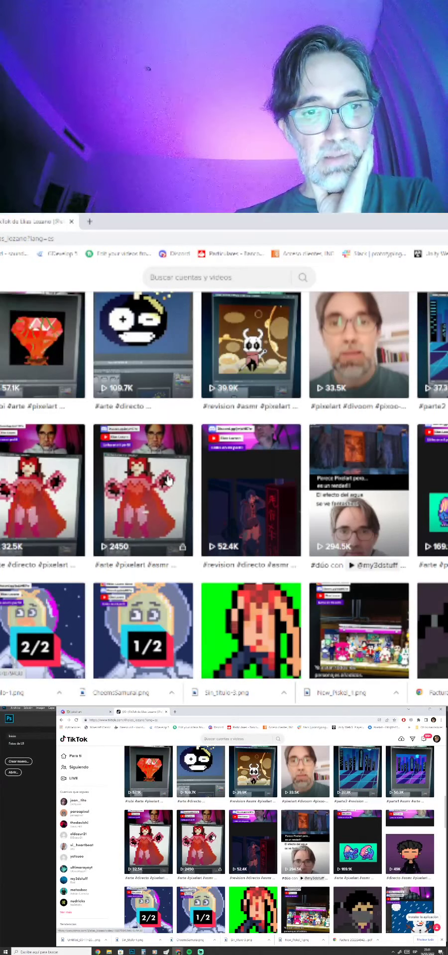
{"action": "scroll", "coordinate": [38, 475], "scroll_direction": "down", "scroll_amount": 5}
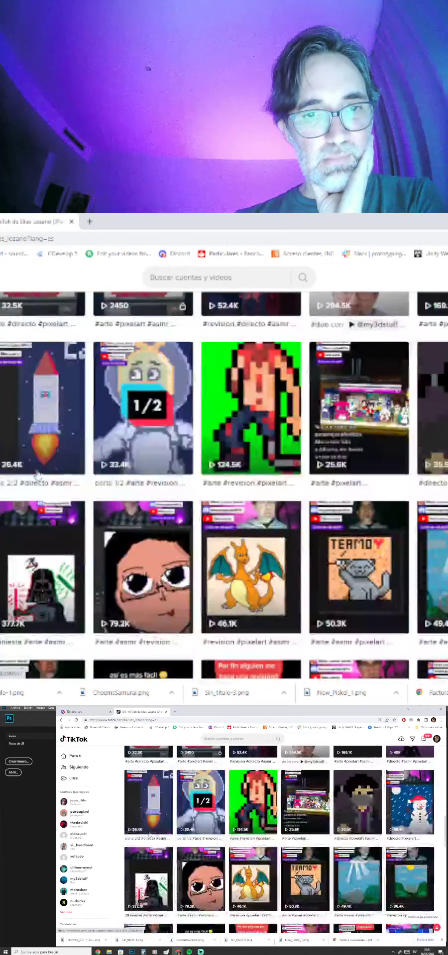
{"action": "scroll", "coordinate": [113, 348], "scroll_direction": "up", "scroll_amount": 4}
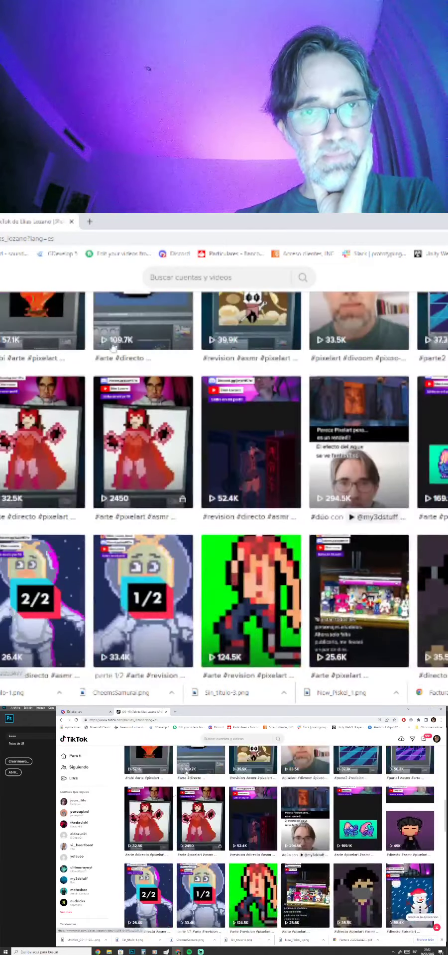
{"action": "left_click", "coordinate": [84, 712]}
{"action": "left_click", "coordinate": [2, 854]}
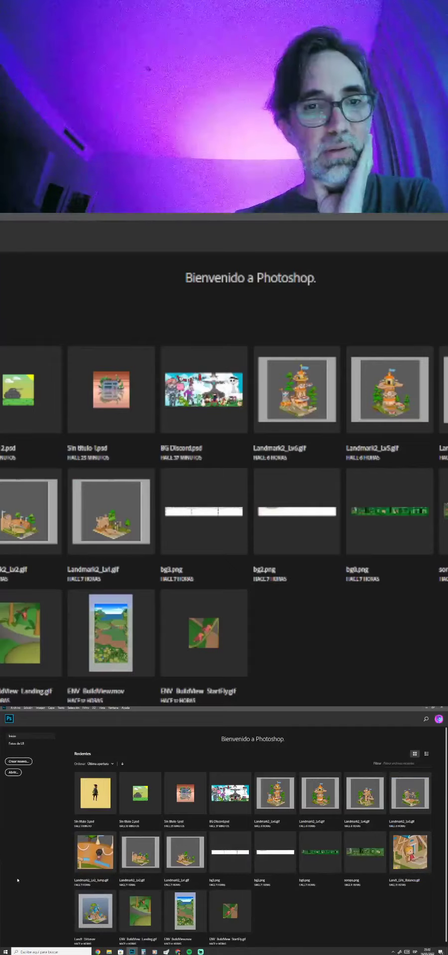
Switch to the Discord pixel-art channel in Chrome, open the original image of the red-cloaked character, and copy it.
{"action": "left_click", "coordinate": [131, 952]}
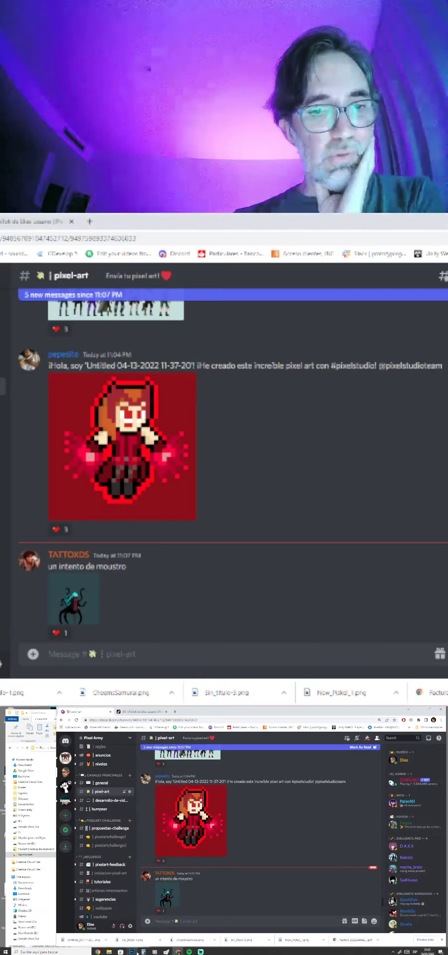
{"action": "left_click", "coordinate": [128, 439]}
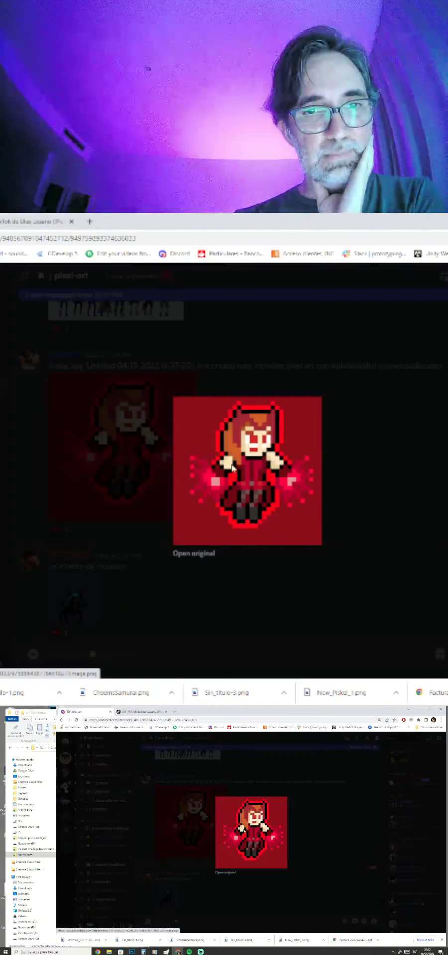
{"action": "left_click", "coordinate": [198, 555]}
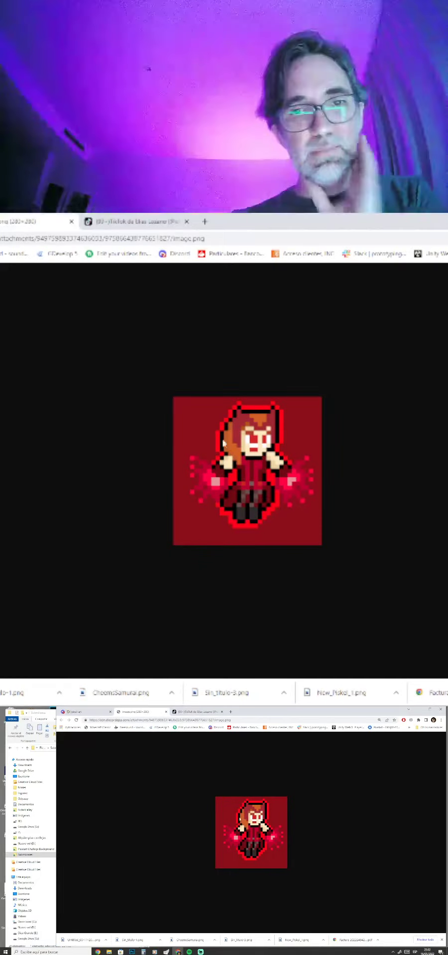
{"action": "right_click", "coordinate": [243, 437]}
{"action": "left_click", "coordinate": [277, 466]}
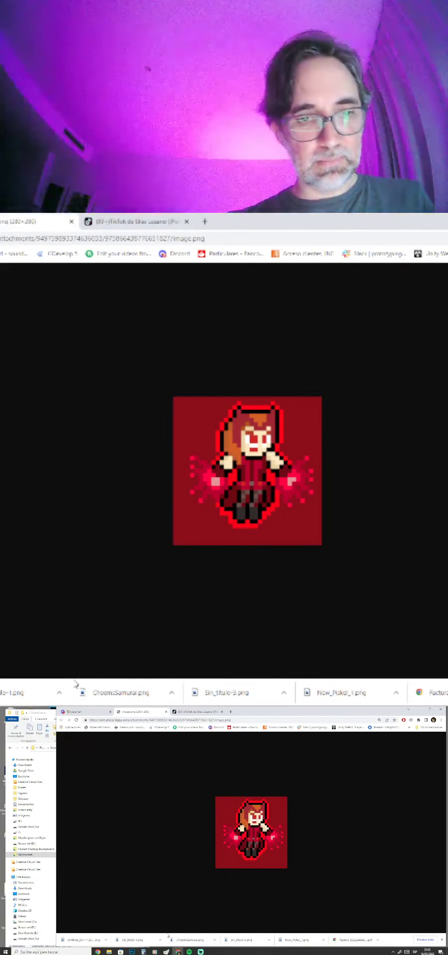
Switch to Photoshop and try to paste the copied image into a new document.
{"action": "left_click", "coordinate": [131, 951]}
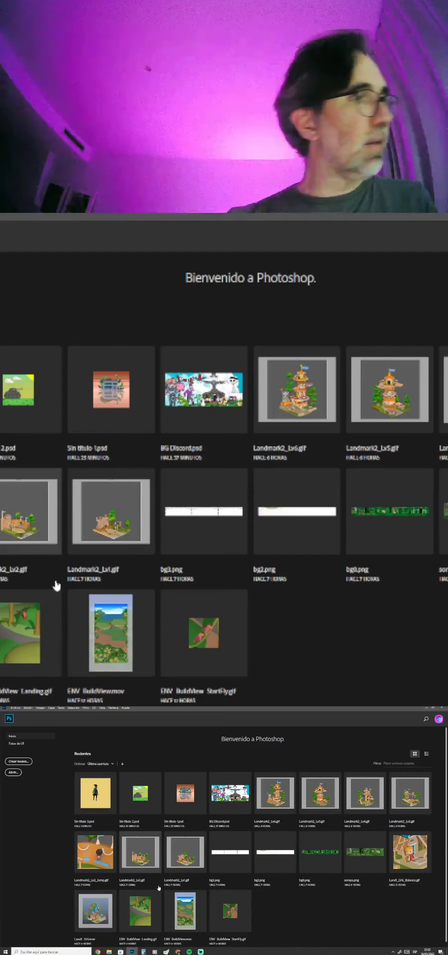
{"action": "key", "text": "ctrl+n"}
{"action": "key", "text": "Return"}
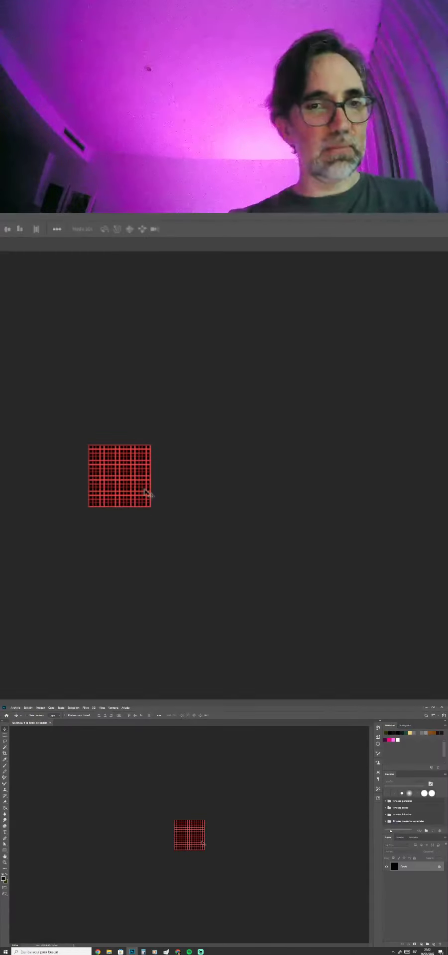
{"action": "key", "text": "ctrl+v"}
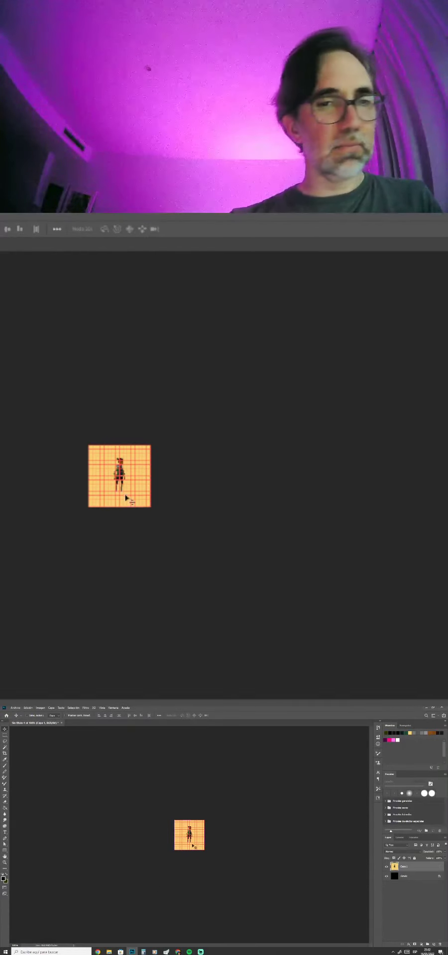
Switch back to Chrome and copy the red character image again.
{"action": "mouse_move", "coordinate": [178, 952]}
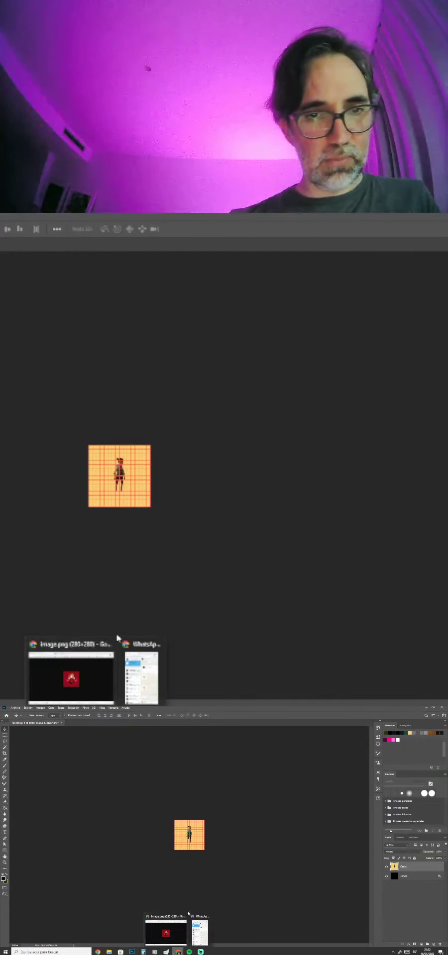
{"action": "left_click", "coordinate": [166, 929]}
{"action": "right_click", "coordinate": [238, 828]}
{"action": "left_click", "coordinate": [255, 841]}
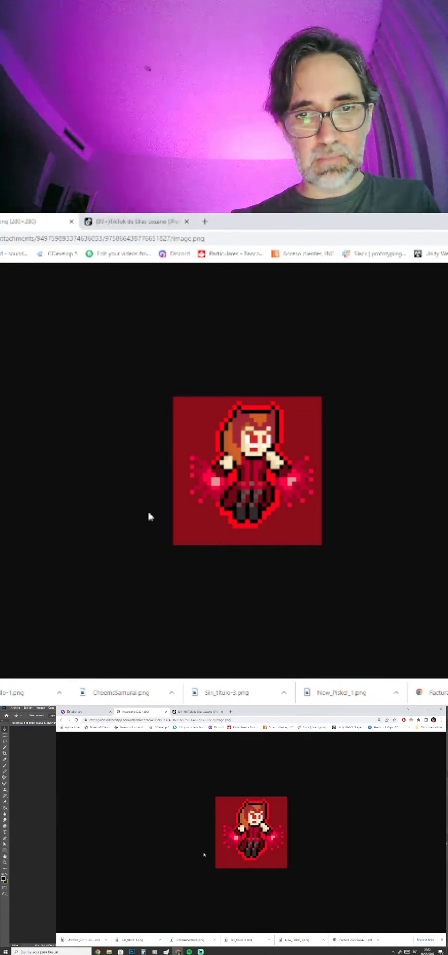
Try pasting the image into the small Photoshop document, discard that document unsaved, and close BG Discord.psd.
{"action": "key", "text": "alt+Tab"}
{"action": "key", "text": "ctrl+v"}
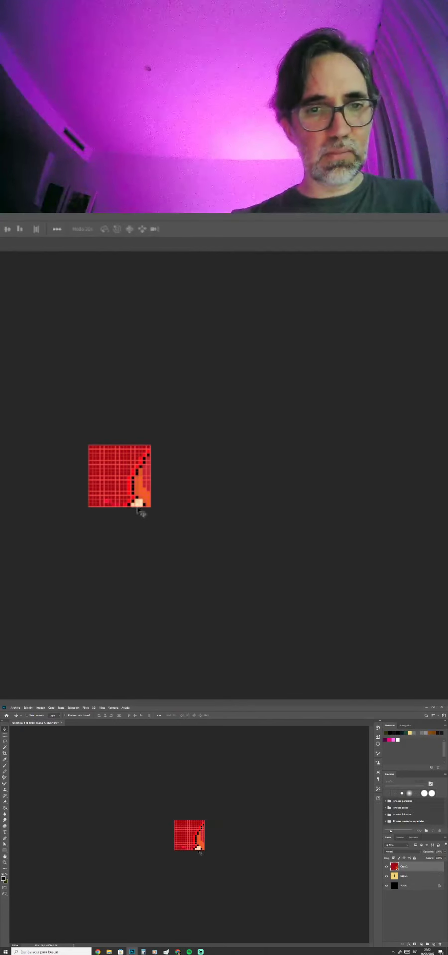
{"action": "key", "text": "ctrl+w"}
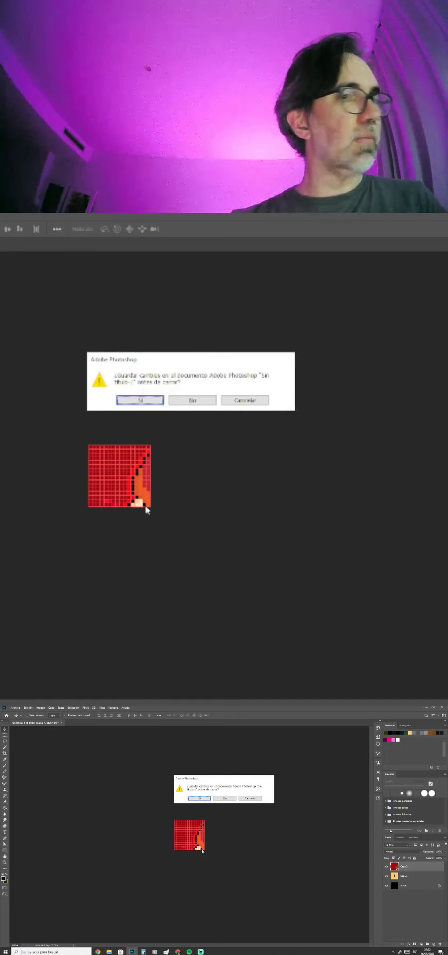
{"action": "left_click", "coordinate": [191, 401]}
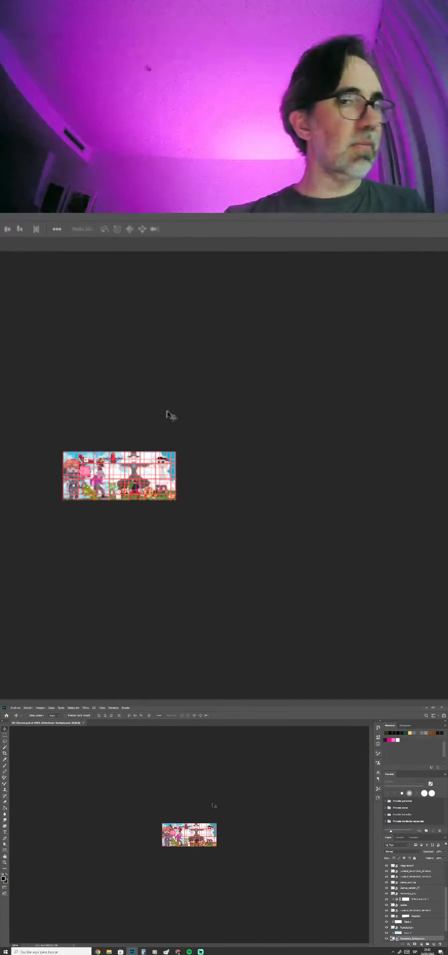
{"action": "left_click_drag", "start_coordinate": [77, 724], "coordinate": [81, 747]}
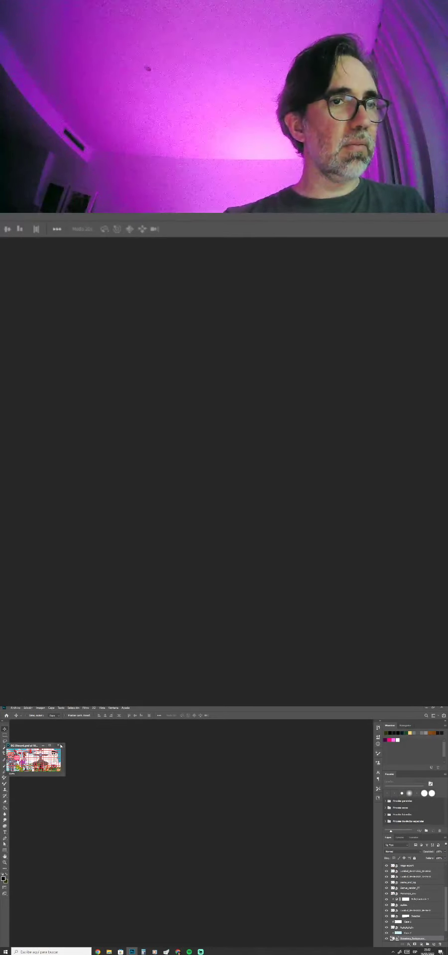
{"action": "left_click", "coordinate": [59, 745]}
Create a new document and paste the copied red character into it.
{"action": "left_click", "coordinate": [180, 794]}
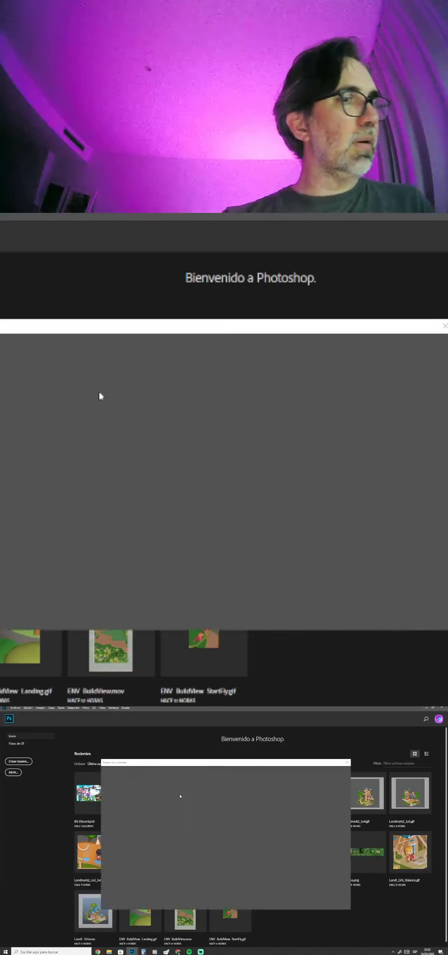
{"action": "key", "text": "ctrl+v"}
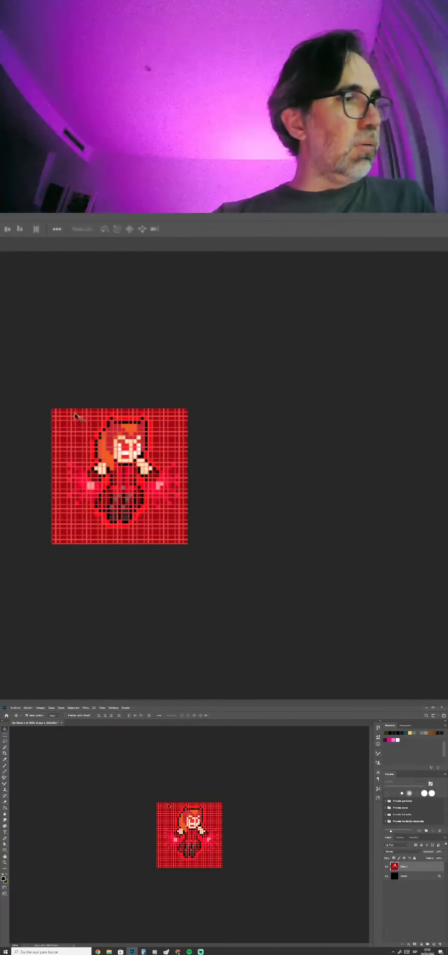
Measure one enlarged pixel by marquee-selecting the single black block beside the character's belt.
{"action": "key", "text": "ctrl+plus"}
{"action": "key", "text": "ctrl+plus"}
{"action": "key", "text": "ctrl+plus"}
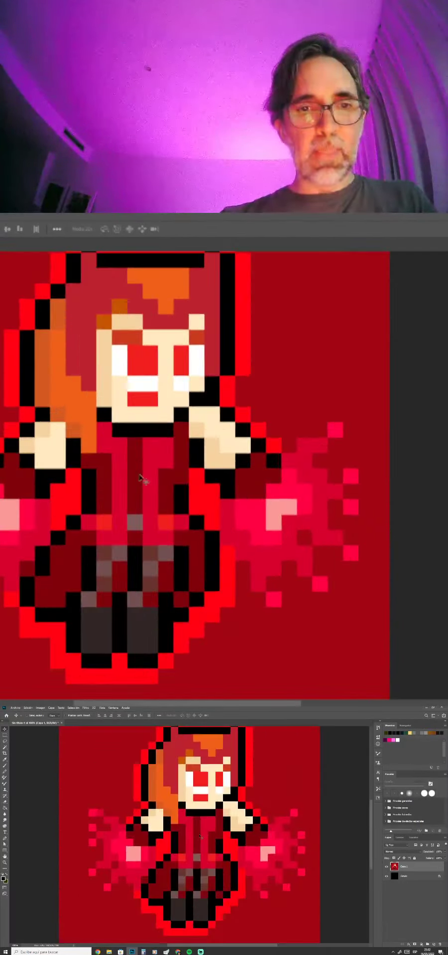
{"action": "key", "text": "m"}
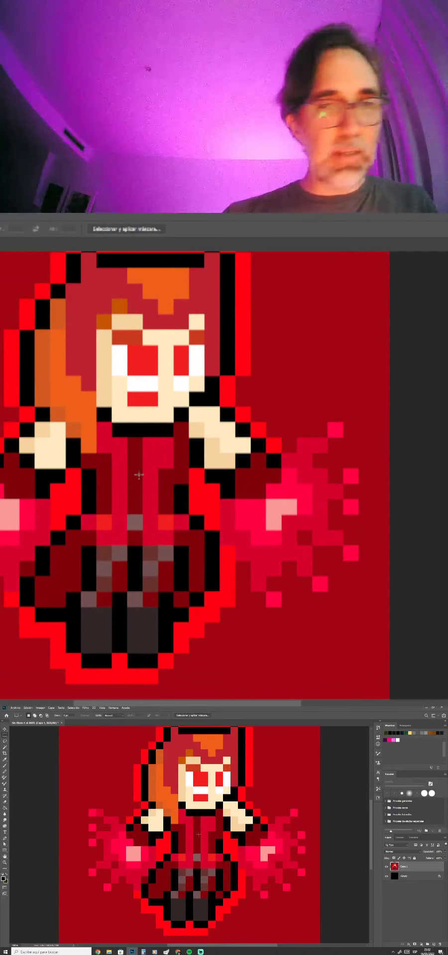
{"action": "left_click", "coordinate": [228, 860], "text": "ctrl"}
{"action": "left_click", "coordinate": [232, 854], "text": "ctrl"}
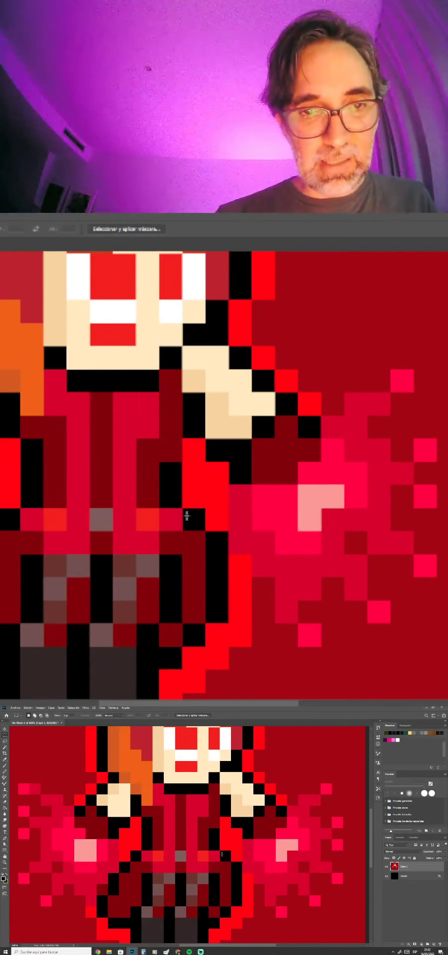
{"action": "left_click_drag", "start_coordinate": [220, 851], "coordinate": [230, 861]}
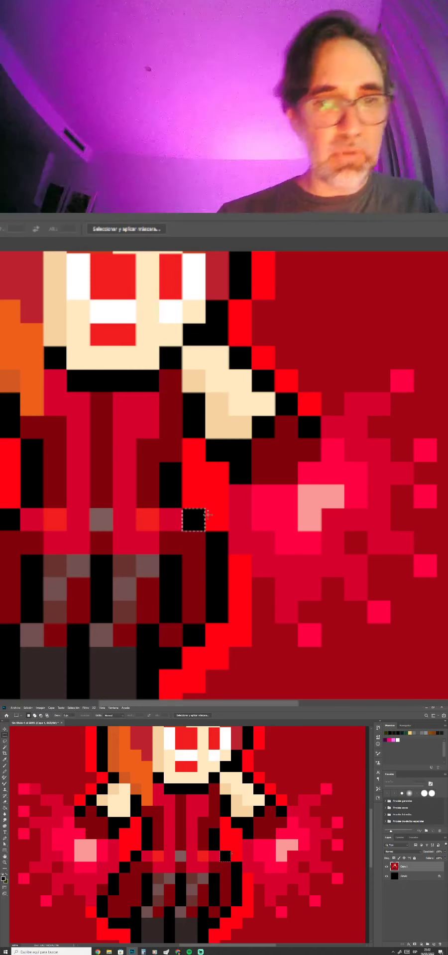
Resize the image to 12.5% of its width and height.
{"action": "left_click", "coordinate": [40, 708]}
{"action": "left_click", "coordinate": [61, 742]}
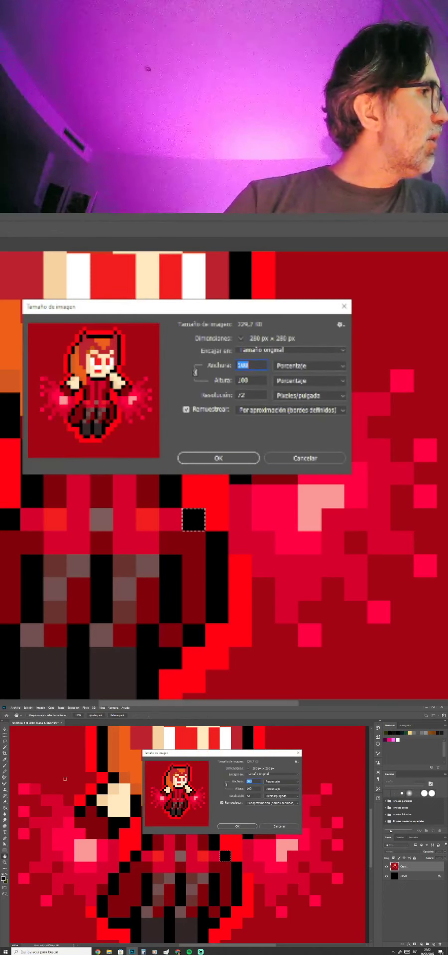
{"action": "type", "text": "12,5"}
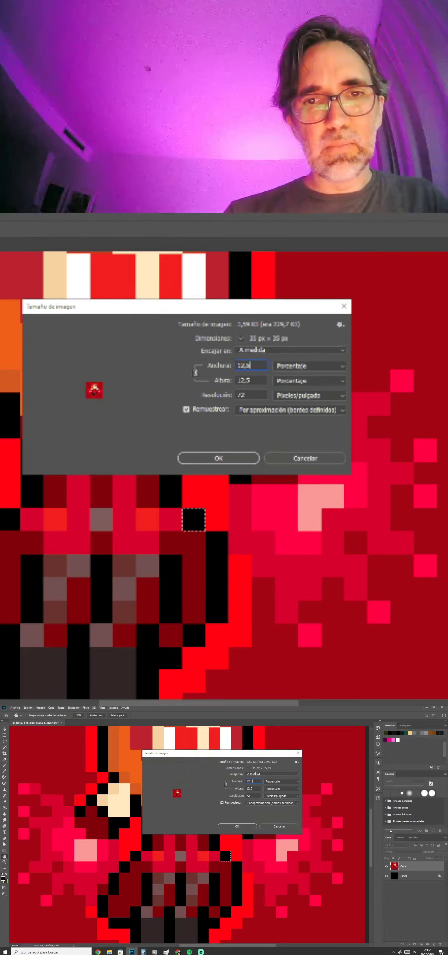
{"action": "key", "text": "Return"}
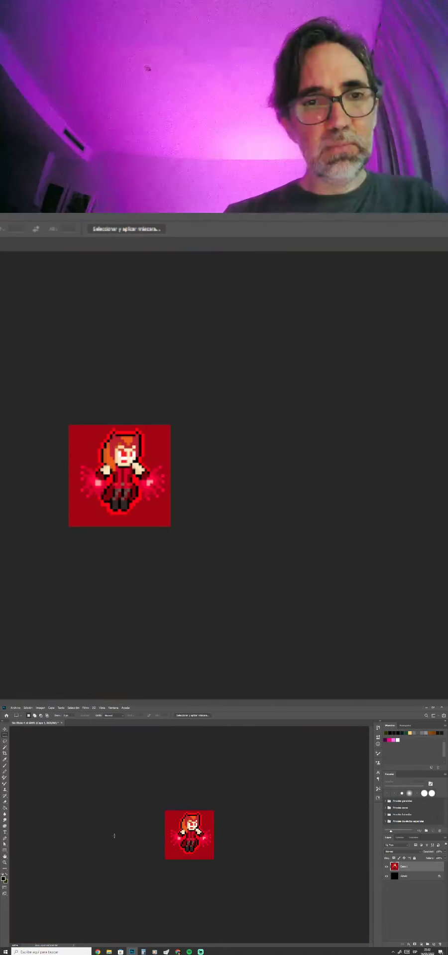
Undock the pixel-art document into its own floating window.
{"action": "left_click_drag", "start_coordinate": [51, 723], "coordinate": [260, 771]}
{"action": "left_click", "coordinate": [103, 708]}
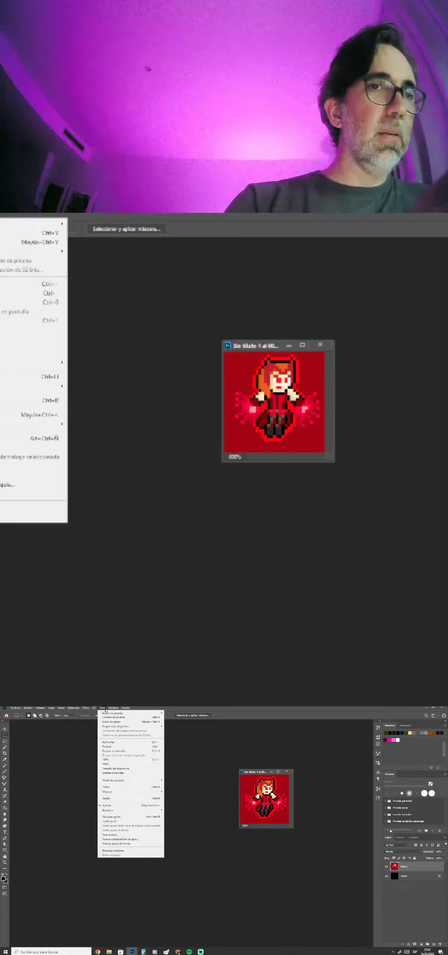
{"action": "mouse_move", "coordinate": [110, 708]}
{"action": "left_click", "coordinate": [242, 771]}
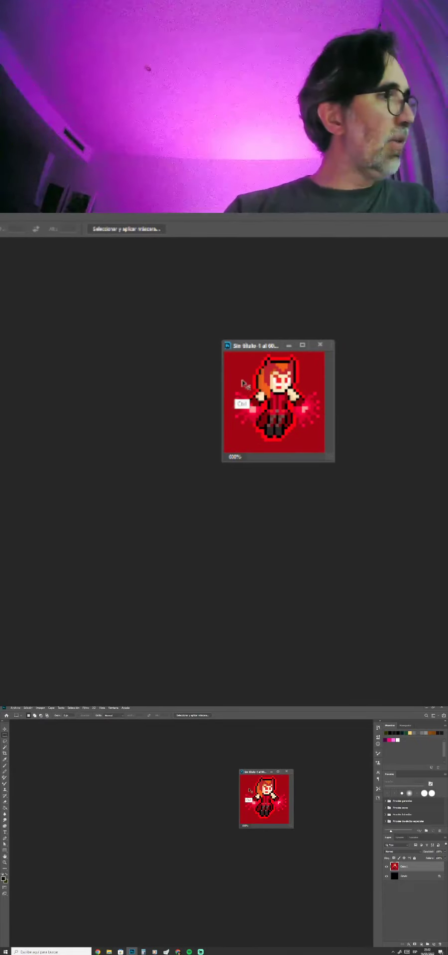
Copy the entire sprite and paste it into a new document held in its own floating window.
{"action": "key", "text": "ctrl+a"}
{"action": "key", "text": "ctrl+c"}
{"action": "key", "text": "ctrl+n"}
{"action": "key", "text": "Return"}
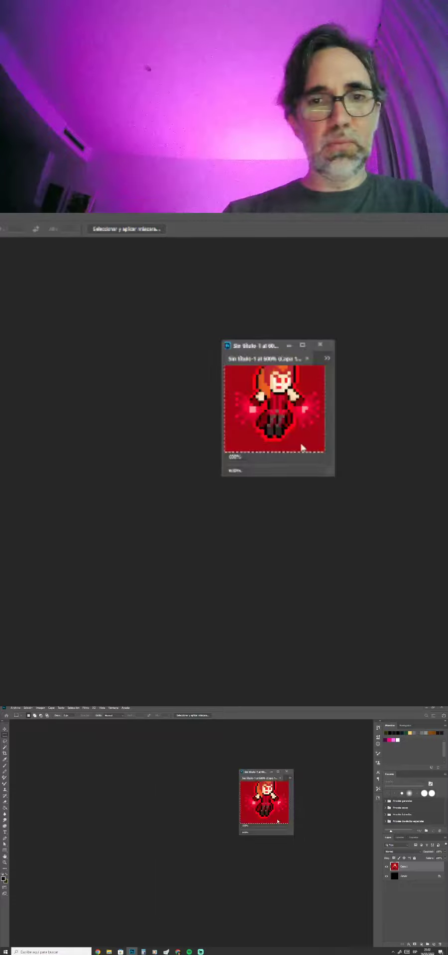
{"action": "left_click_drag", "start_coordinate": [252, 778], "coordinate": [79, 774]}
{"action": "key", "text": "ctrl+v"}
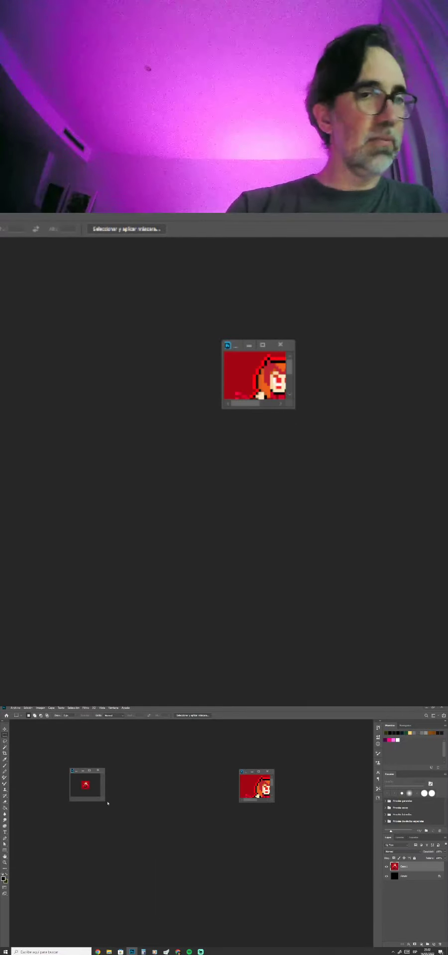
Enlarge the copy's window, magnify its sprite to fill it, and move it aside as a reference.
{"action": "left_click_drag", "start_coordinate": [104, 801], "coordinate": [182, 888]}
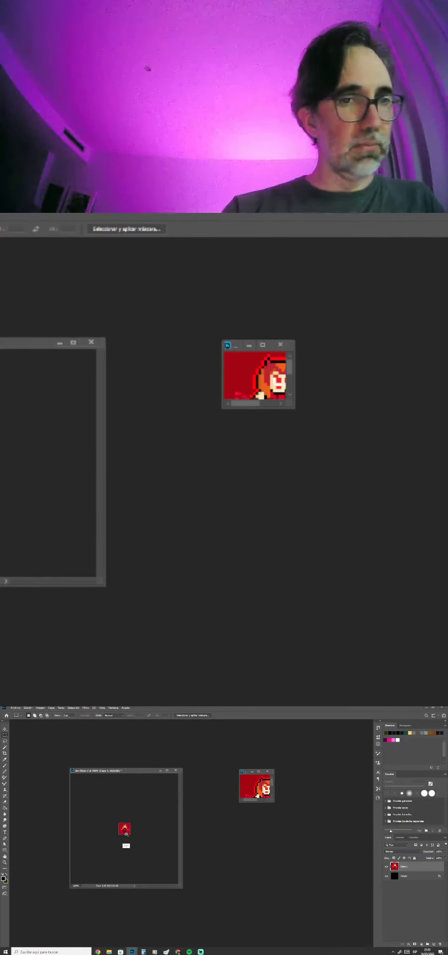
{"action": "key", "text": "ctrl+plus"}
{"action": "key", "text": "ctrl+plus"}
{"action": "key", "text": "ctrl+plus"}
{"action": "key", "text": "ctrl+plus"}
{"action": "key", "text": "ctrl+plus"}
{"action": "key", "text": "ctrl+plus"}
{"action": "key", "text": "ctrl+plus"}
{"action": "key", "text": "ctrl+plus"}
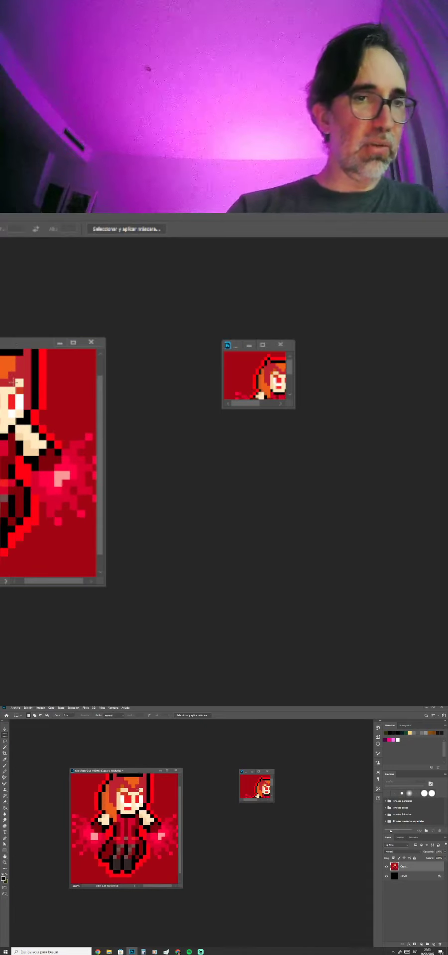
{"action": "left_click_drag", "start_coordinate": [139, 771], "coordinate": [82, 738]}
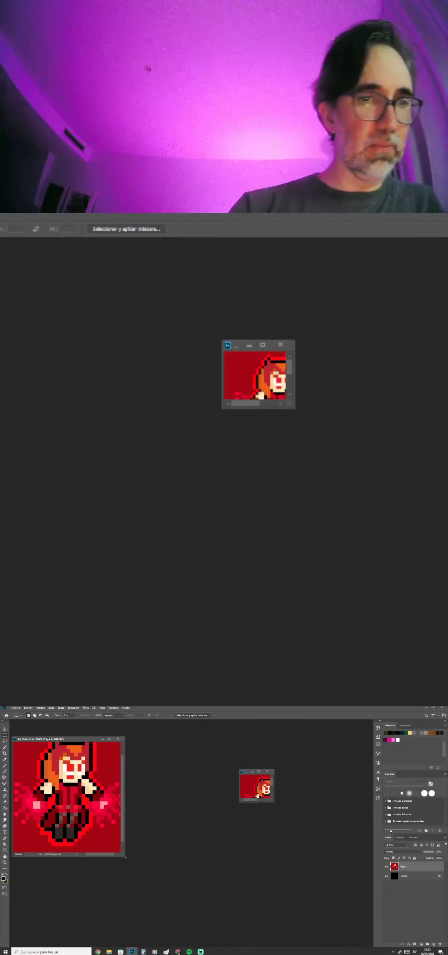
{"action": "left_click_drag", "start_coordinate": [125, 857], "coordinate": [127, 890]}
Enlarge the original sprite's window beside the reference copy, set its zoom to 1600%, and clear the selection.
{"action": "left_click_drag", "start_coordinate": [248, 772], "coordinate": [136, 945]}
{"action": "left_click", "coordinate": [239, 842], "text": "ctrl"}
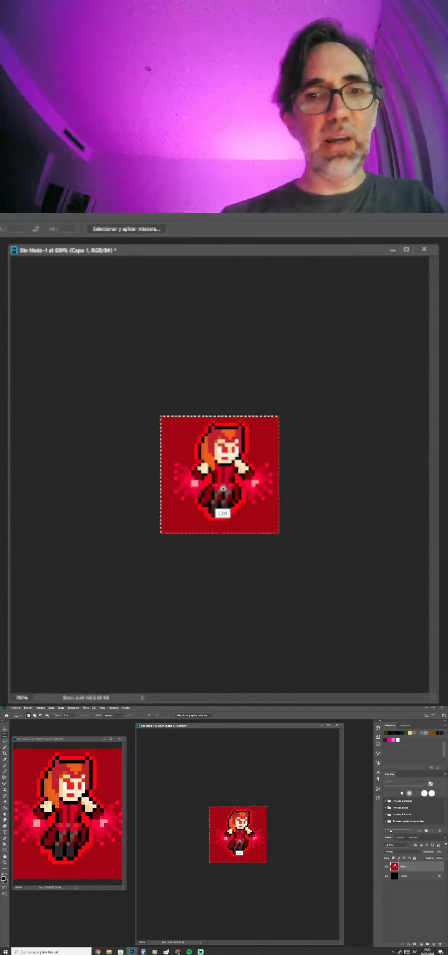
{"action": "left_click", "coordinate": [239, 842], "text": "ctrl"}
{"action": "left_click", "coordinate": [240, 842], "text": "ctrl"}
{"action": "left_click", "coordinate": [240, 842], "text": "ctrl"}
{"action": "left_click", "coordinate": [240, 844], "text": "ctrl"}
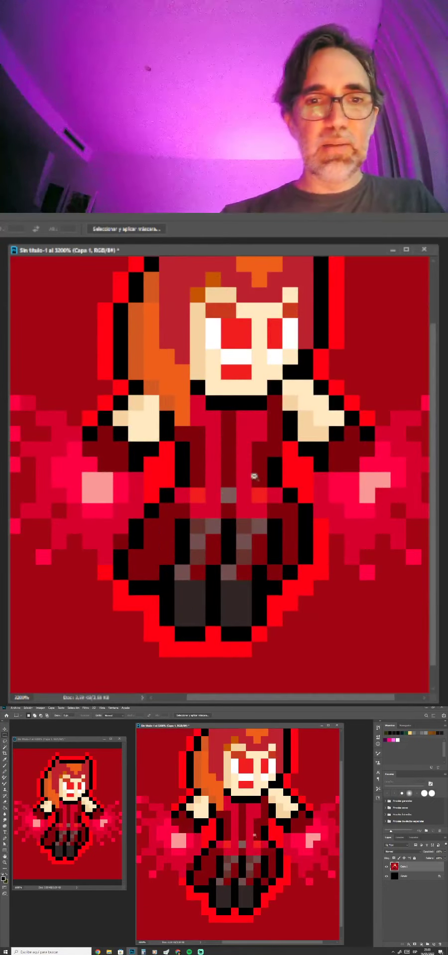
{"action": "key", "text": "ctrl+minus"}
{"action": "key", "text": "ctrl+minus"}
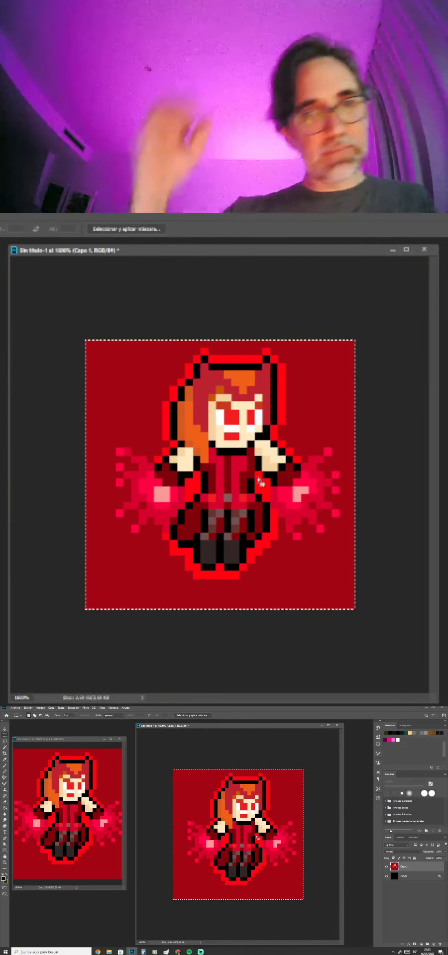
{"action": "key", "text": "ctrl+d"}
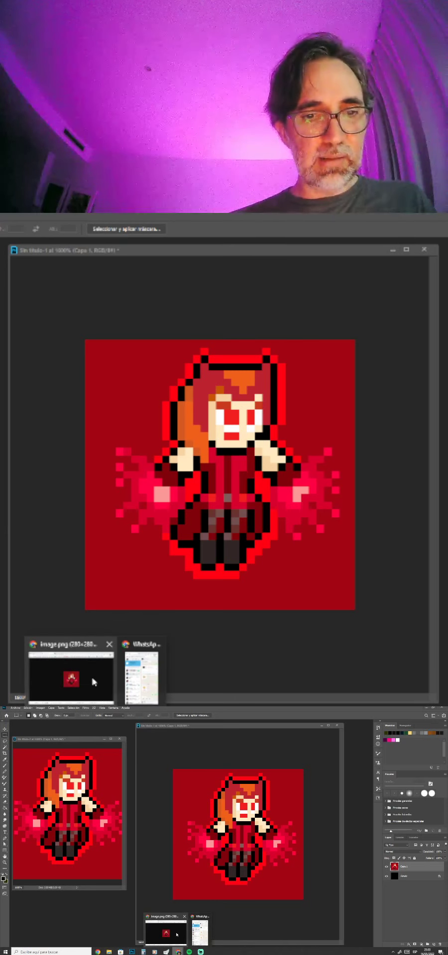
Switch to Chrome, view the TikTok review video of the red-caped pixel-art character, pause it, and return to Photoshop.
{"action": "left_click", "coordinate": [177, 935]}
{"action": "left_click", "coordinate": [159, 222]}
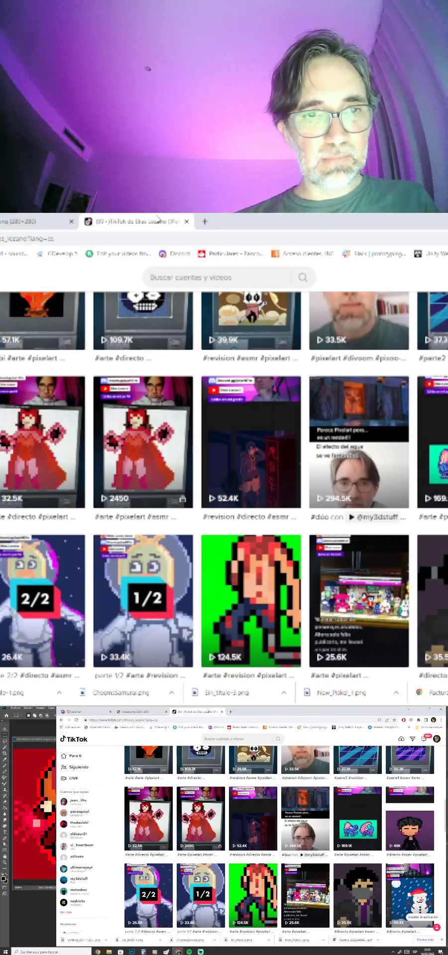
{"action": "left_click", "coordinate": [42, 443]}
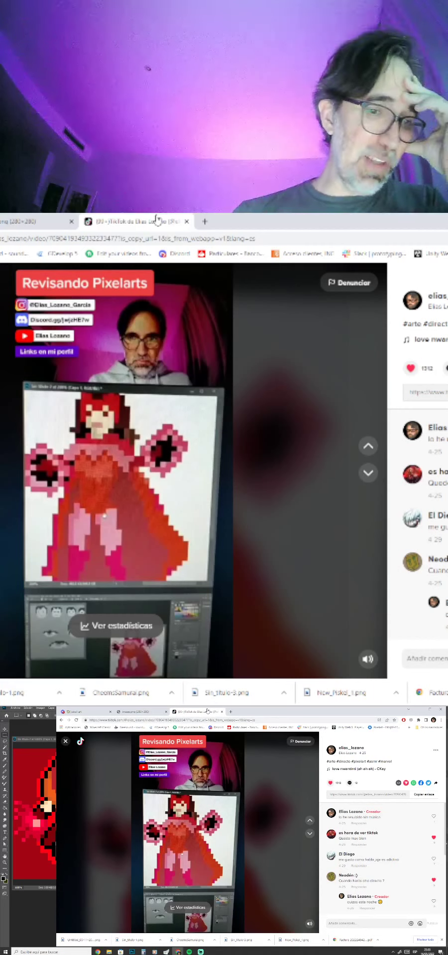
{"action": "key", "text": "space"}
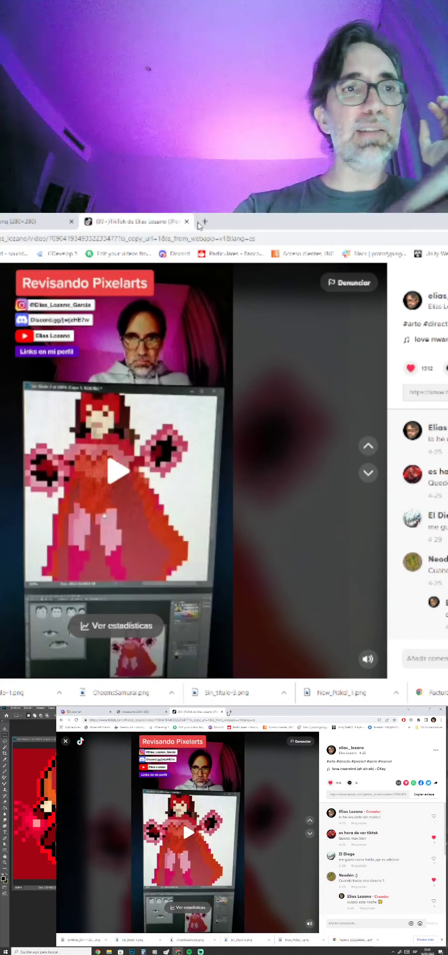
{"action": "key", "text": "alt+Tab"}
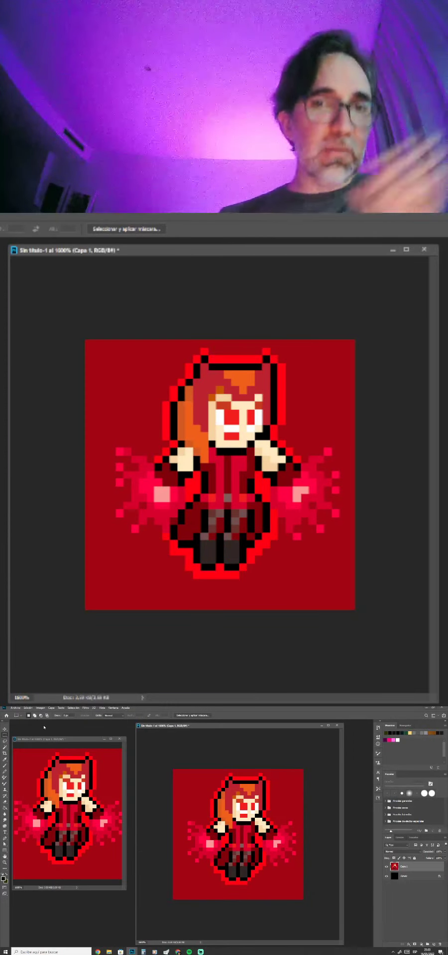
Activate the Pencil tool and duplicate the sprite layer Capa 1 for the corrections.
{"action": "key", "text": "b"}
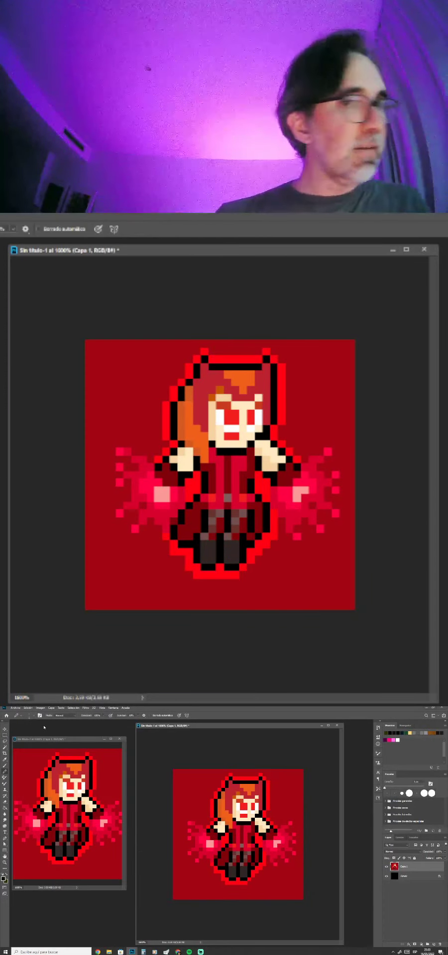
{"action": "scroll", "coordinate": [253, 810], "scroll_direction": "up", "scroll_amount": 3}
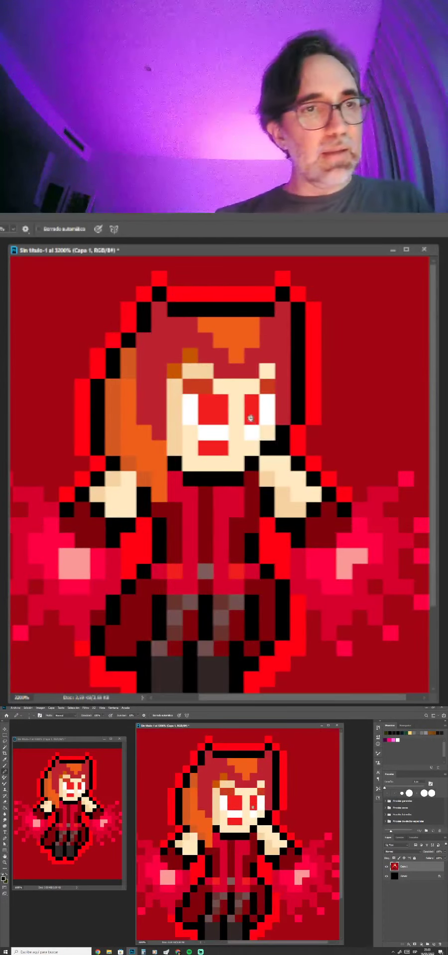
{"action": "scroll", "coordinate": [257, 843], "scroll_direction": "down", "scroll_amount": 3}
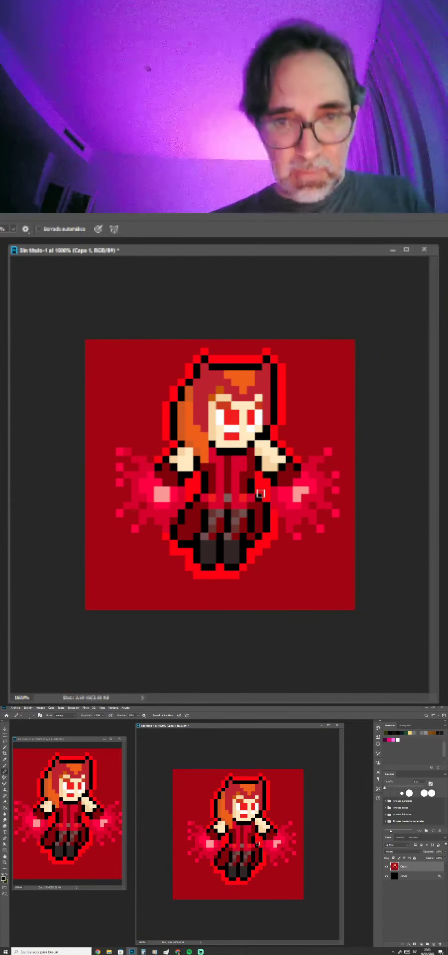
{"action": "scroll", "coordinate": [252, 462], "scroll_direction": "up", "scroll_amount": 1}
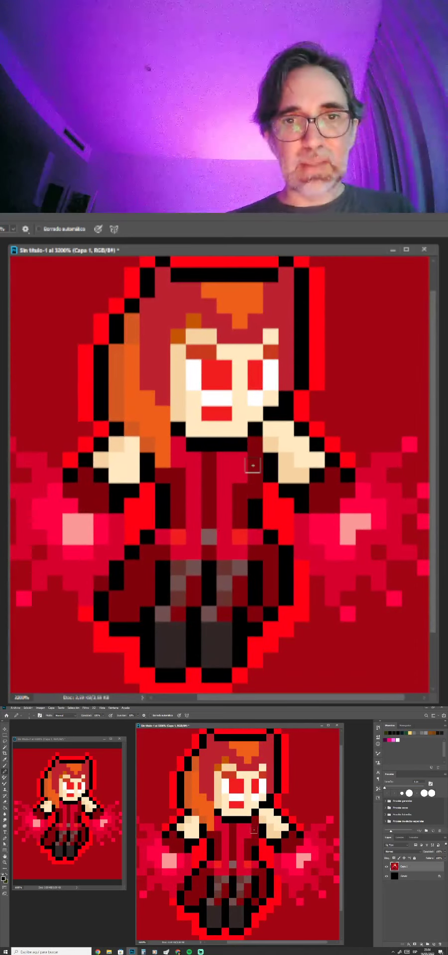
{"action": "right_click", "coordinate": [415, 867]}
{"action": "left_click", "coordinate": [363, 779]}
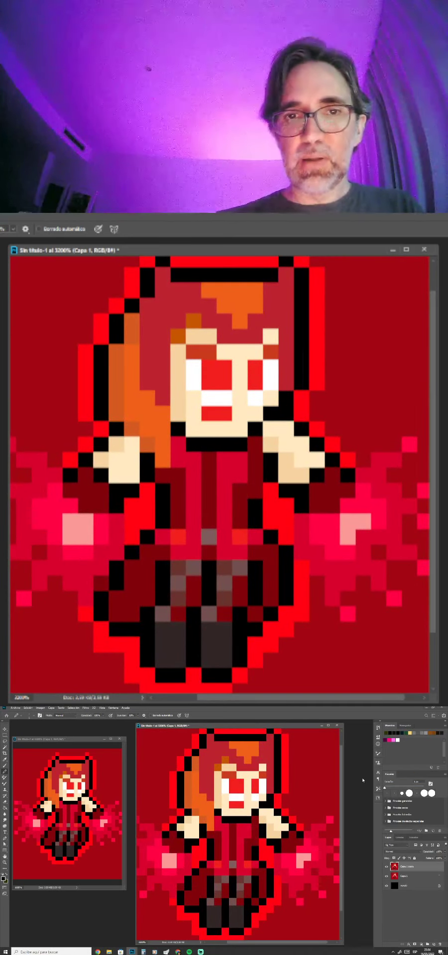
Paint the right-hand eye's iris red on its outer side, and replace the white beneath the eyes with skin tone.
{"action": "left_click", "coordinate": [257, 374], "text": "alt"}
{"action": "mouse_move", "coordinate": [269, 369]}
{"action": "left_mouse_down"}
{"action": "mouse_move", "coordinate": [261, 388]}
{"action": "mouse_move", "coordinate": [255, 388]}
{"action": "mouse_move", "coordinate": [256, 367]}
{"action": "left_mouse_up"}
{"action": "left_click", "coordinate": [262, 392], "text": "alt"}
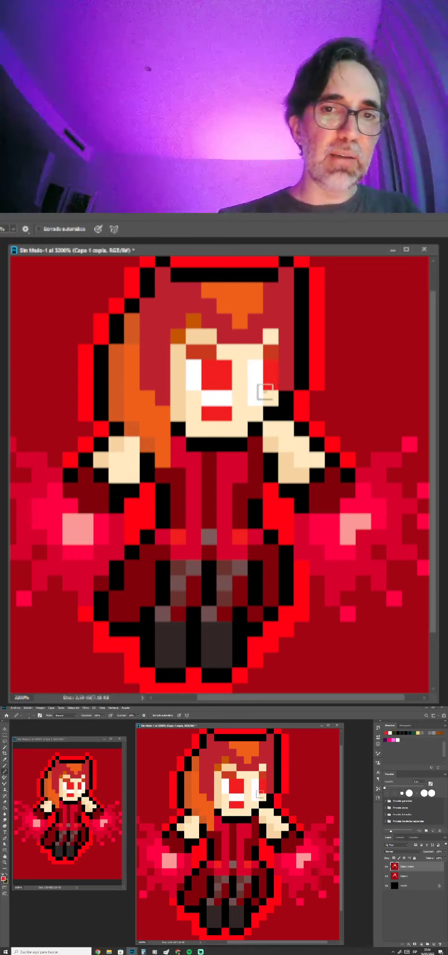
{"action": "left_click", "coordinate": [263, 391], "text": "alt"}
{"action": "left_click", "coordinate": [264, 376], "text": "alt"}
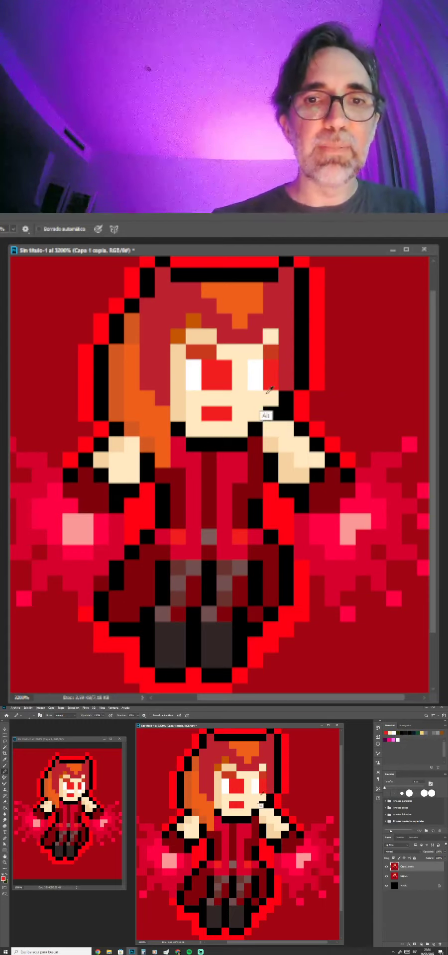
Try widening the face in skin tone over the hood's right edge, and undo the stroke.
{"action": "mouse_move", "coordinate": [285, 382]}
{"action": "left_mouse_down"}
{"action": "mouse_move", "coordinate": [286, 344]}
{"action": "mouse_move", "coordinate": [290, 342]}
{"action": "left_mouse_up"}
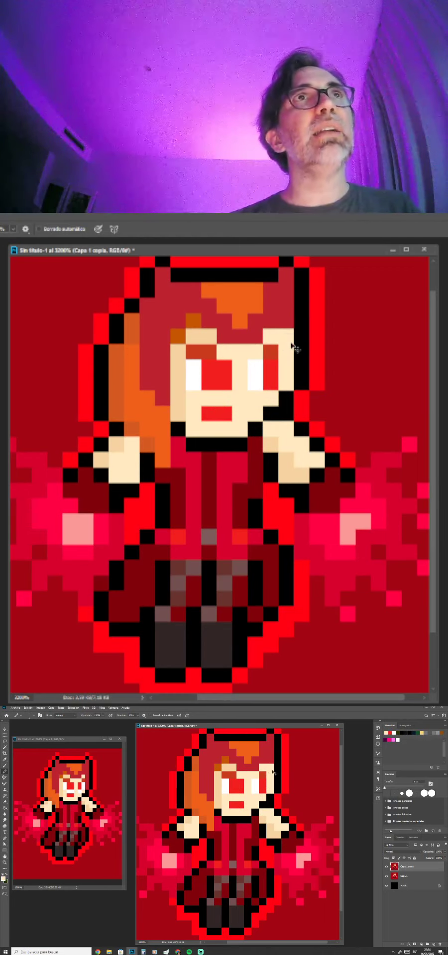
{"action": "key", "text": "ctrl+z"}
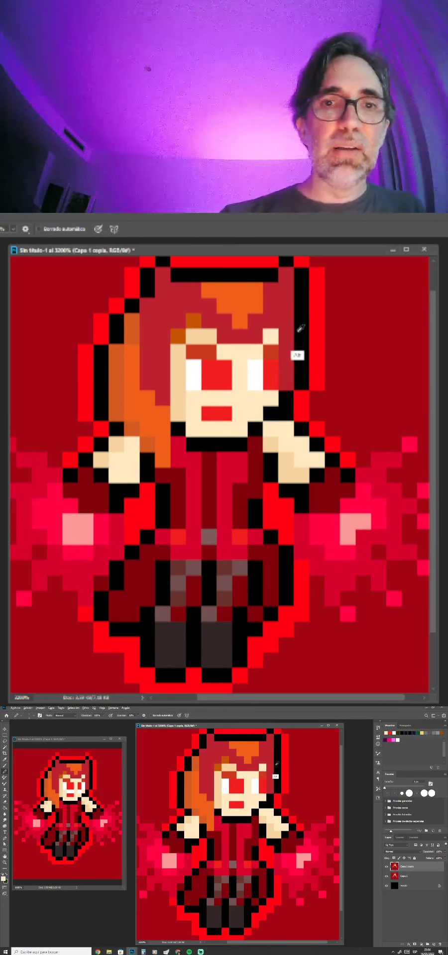
Repaint both eyebrows in the dark red sampled from the dress.
{"action": "left_click", "coordinate": [271, 349], "text": "alt"}
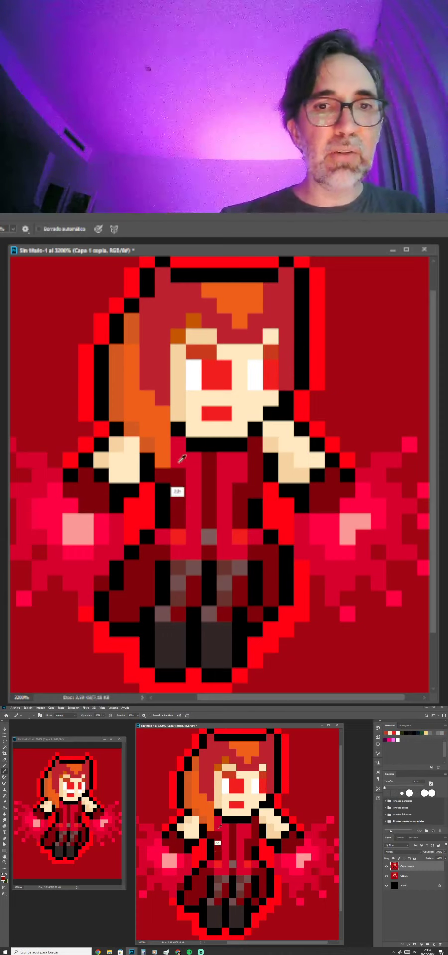
{"action": "left_click", "coordinate": [175, 497], "text": "alt"}
{"action": "left_click_drag", "start_coordinate": [209, 352], "coordinate": [193, 352]}
{"action": "left_click", "coordinate": [272, 351]}
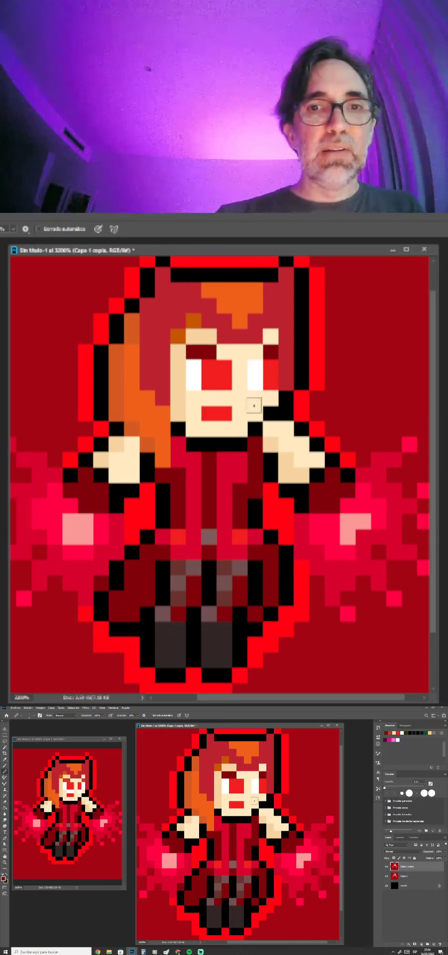
Try repainting the right-hand eye with a red iris on its outer side and white on its inner side.
{"action": "left_click", "coordinate": [257, 369], "text": "alt"}
{"action": "left_click", "coordinate": [270, 371]}
{"action": "left_click_drag", "start_coordinate": [220, 370], "coordinate": [209, 383]}
{"action": "left_click", "coordinate": [217, 416], "text": "alt"}
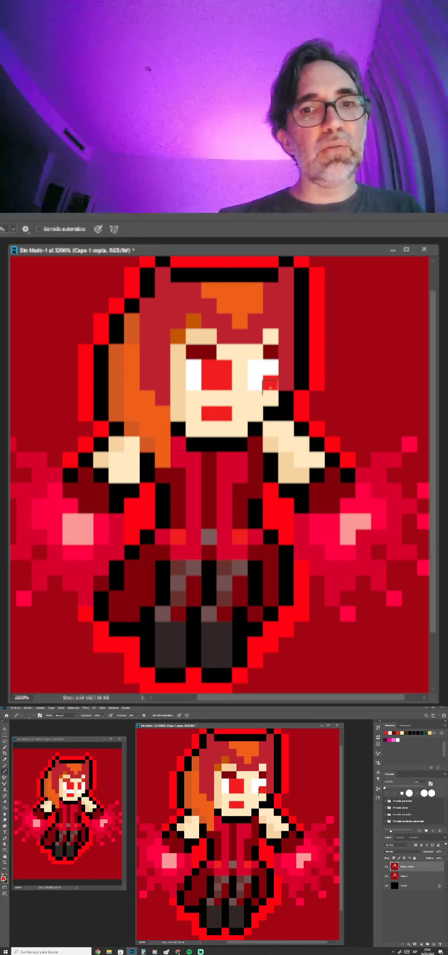
{"action": "left_click_drag", "start_coordinate": [269, 382], "coordinate": [262, 387]}
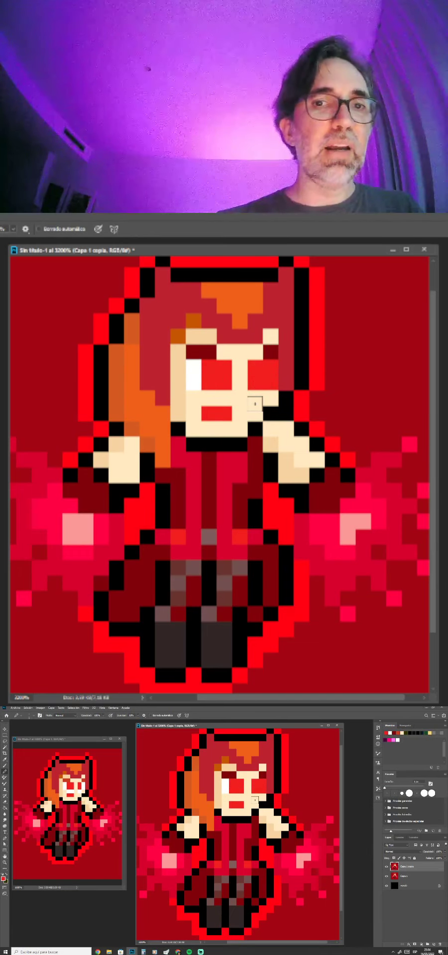
{"action": "left_click", "coordinate": [198, 375], "text": "alt"}
{"action": "left_click_drag", "start_coordinate": [253, 368], "coordinate": [247, 389]}
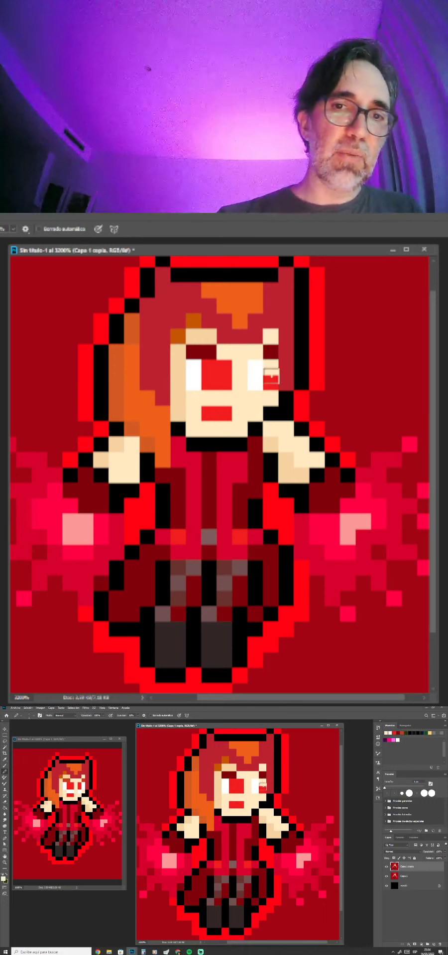
Paint the right-hand eye's inner half red and its outer half white.
{"action": "mouse_move", "coordinate": [271, 376]}
{"action": "left_mouse_down"}
{"action": "mouse_move", "coordinate": [270, 387]}
{"action": "mouse_move", "coordinate": [254, 384]}
{"action": "left_mouse_up"}
{"action": "left_click", "coordinate": [219, 410], "text": "alt"}
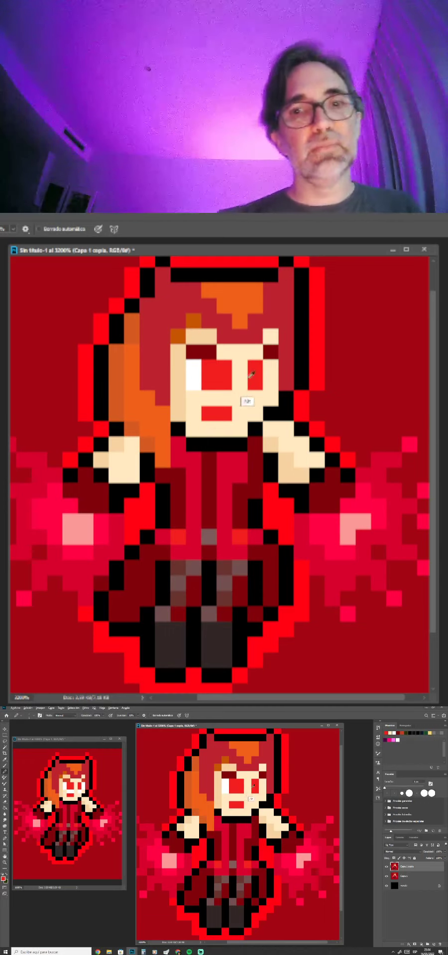
{"action": "left_click", "coordinate": [208, 403], "text": "alt"}
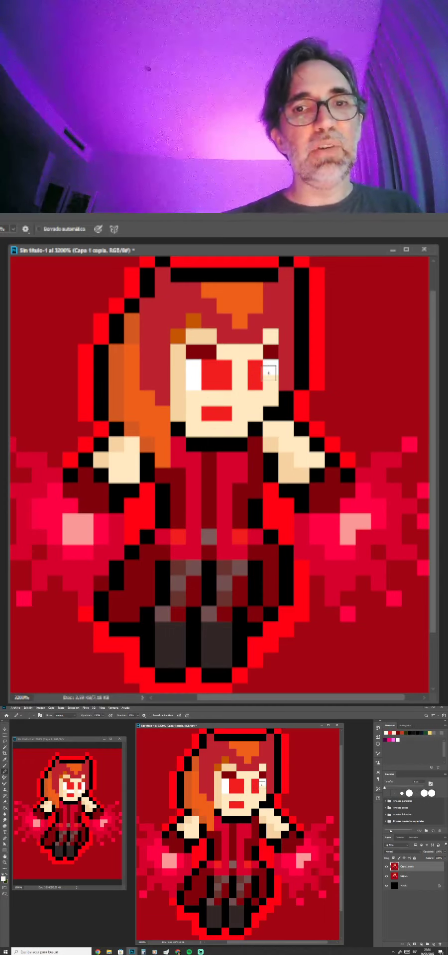
{"action": "left_click_drag", "start_coordinate": [268, 373], "coordinate": [270, 384]}
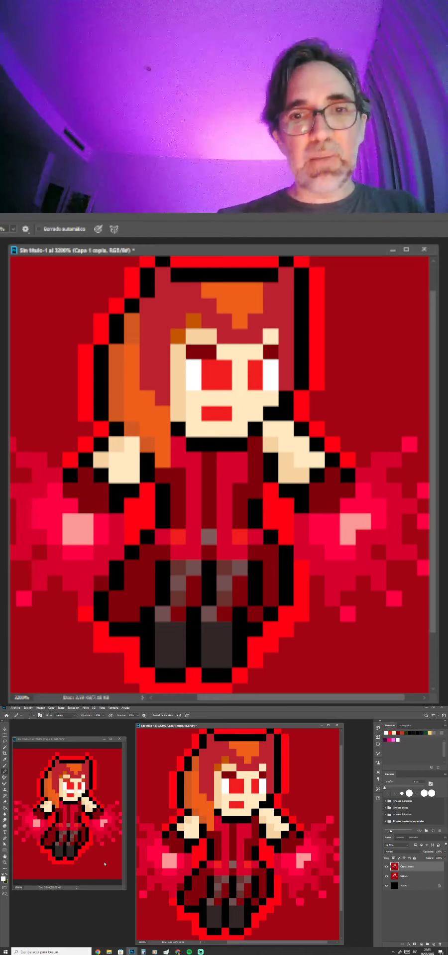
Select all pixels of the light skin tone across the face and arms by colour and copy them onto a new layer.
{"action": "left_click_drag", "start_coordinate": [243, 840], "coordinate": [225, 846]}
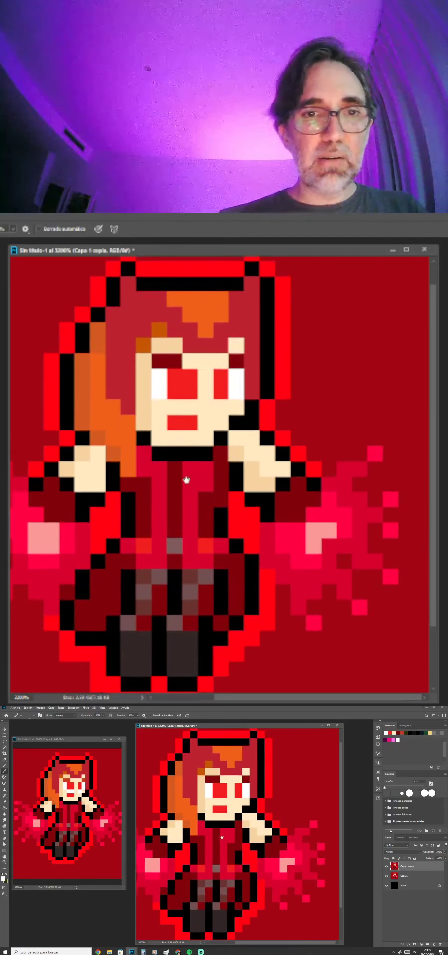
{"action": "left_click", "coordinate": [203, 791], "text": "alt"}
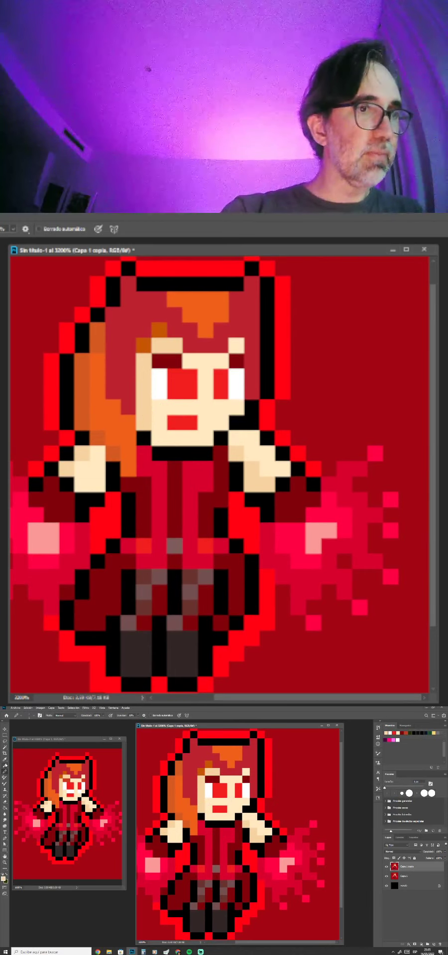
{"action": "key", "text": "i"}
{"action": "left_click", "coordinate": [144, 394]}
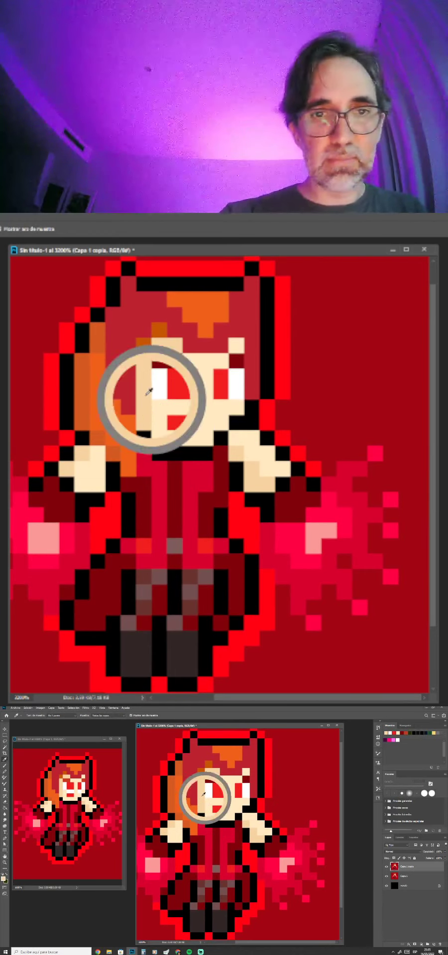
{"action": "key", "text": "w"}
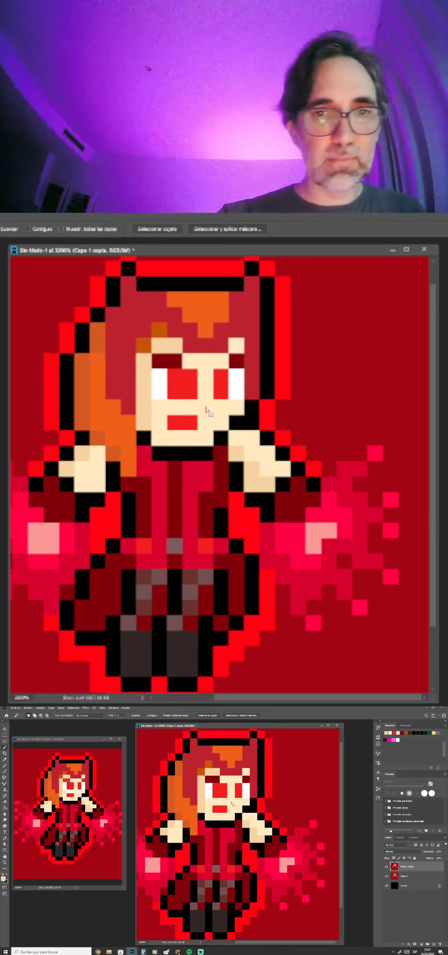
{"action": "left_click", "coordinate": [160, 418]}
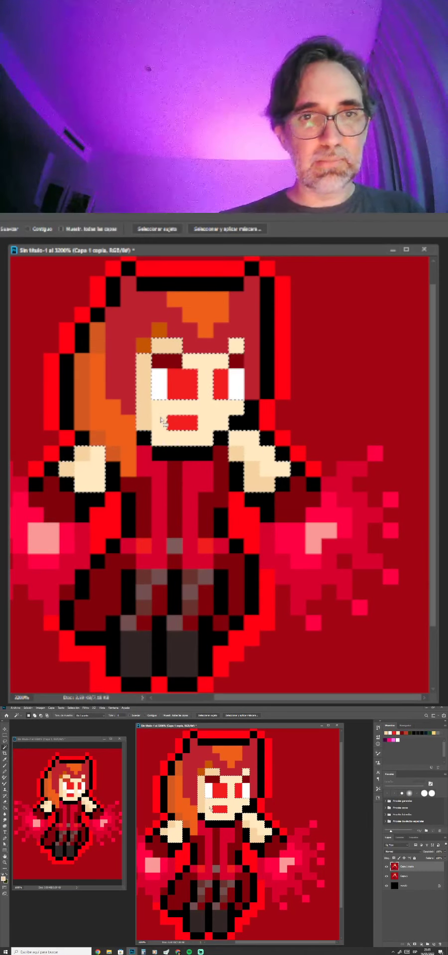
{"action": "key", "text": "ctrl+d"}
{"action": "key", "text": "ctrl+shift+alt+n"}
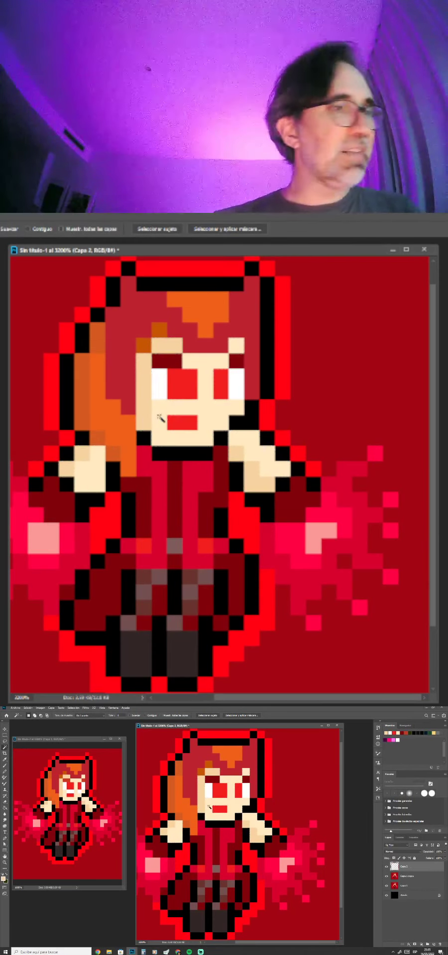
Adjust the copied skin layer with Hue/Saturation to a darker, more saturated pinkish-orange tone.
{"action": "key", "text": "ctrl+u"}
{"action": "mouse_move", "coordinate": [343, 797]}
{"action": "left_mouse_down"}
{"action": "mouse_move", "coordinate": [338, 796]}
{"action": "mouse_move", "coordinate": [357, 784]}
{"action": "mouse_move", "coordinate": [340, 794]}
{"action": "left_mouse_up"}
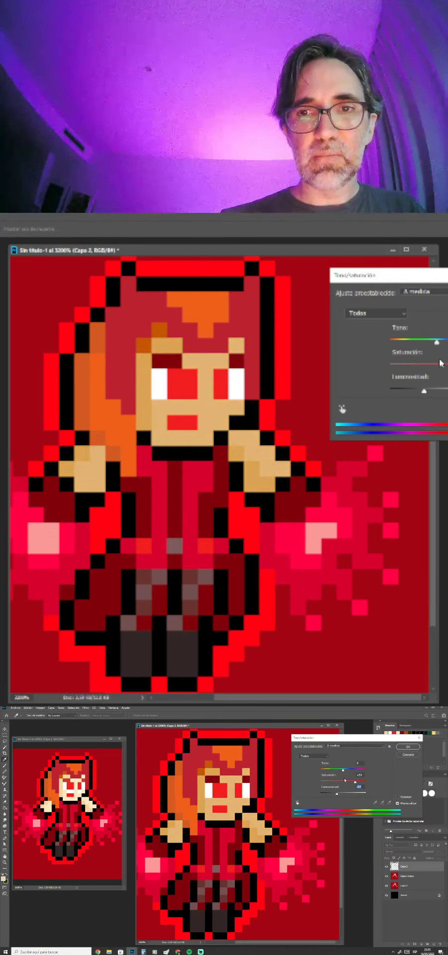
{"action": "left_click", "coordinate": [343, 770]}
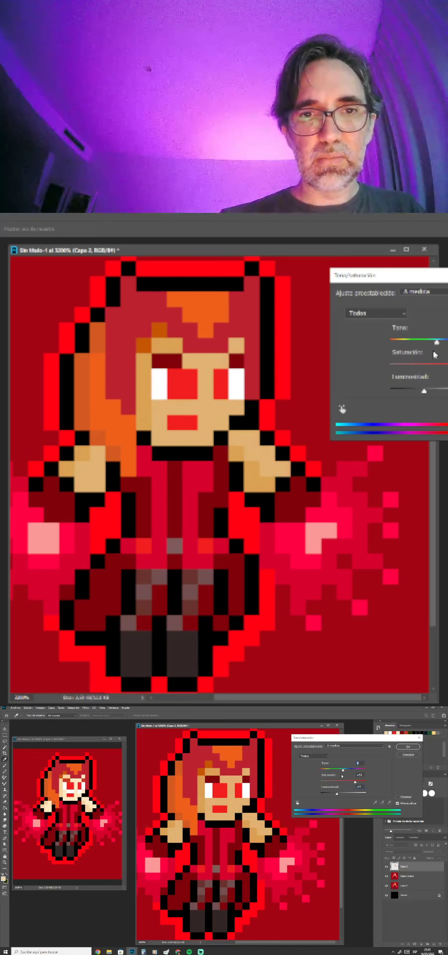
{"action": "left_click_drag", "start_coordinate": [337, 794], "coordinate": [340, 794]}
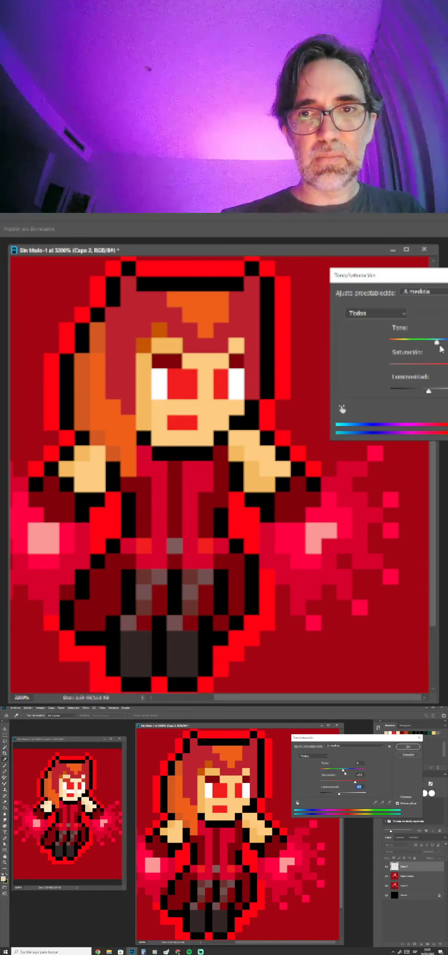
{"action": "left_click_drag", "start_coordinate": [344, 772], "coordinate": [337, 771]}
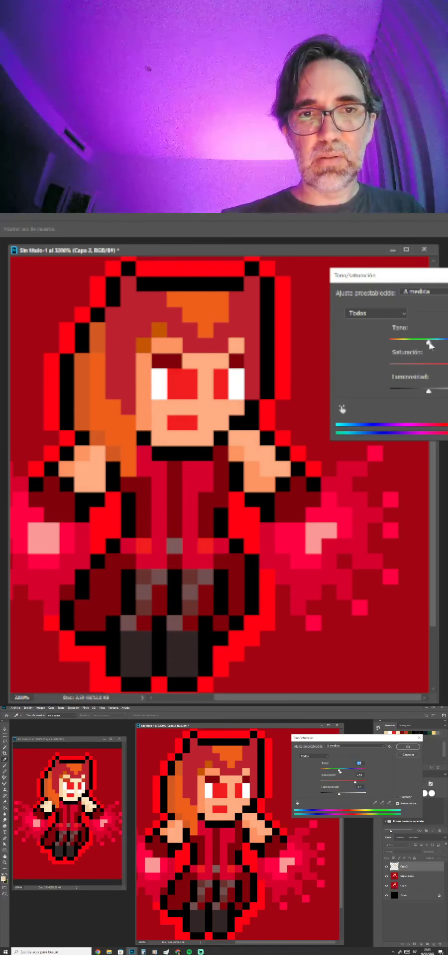
{"action": "left_click", "coordinate": [407, 748]}
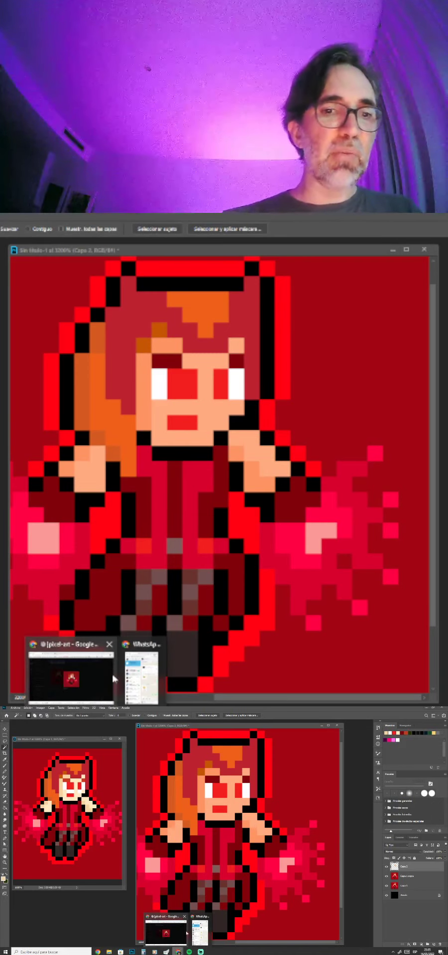
Switch to Chrome and search Google for "megaman sprites" in a new tab.
{"action": "left_click", "coordinate": [172, 936]}
{"action": "left_click", "coordinate": [229, 712]}
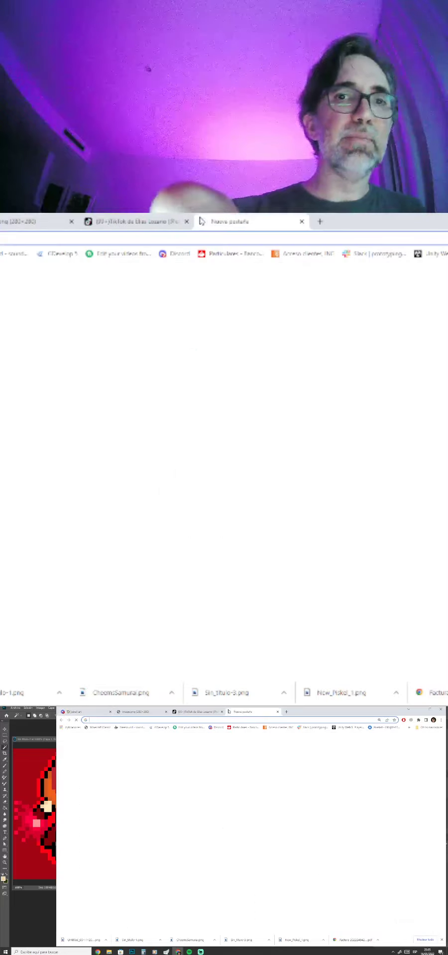
{"action": "type", "text": "m"}
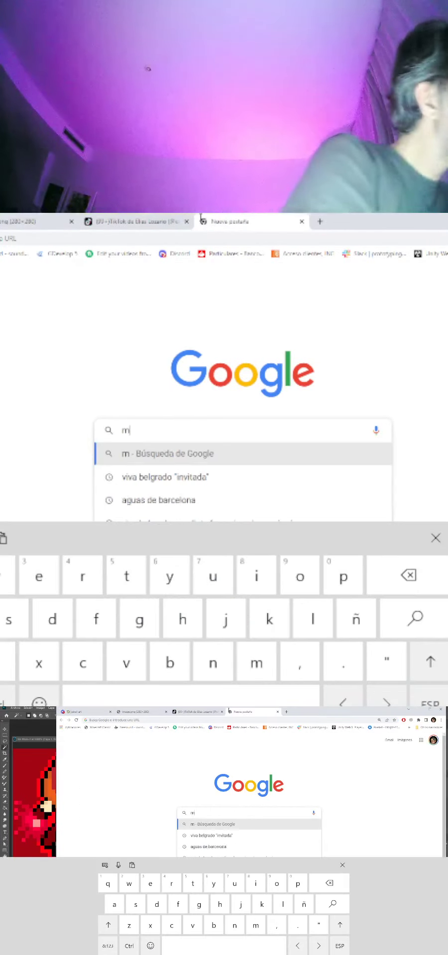
{"action": "type", "text": "egaman sprit"}
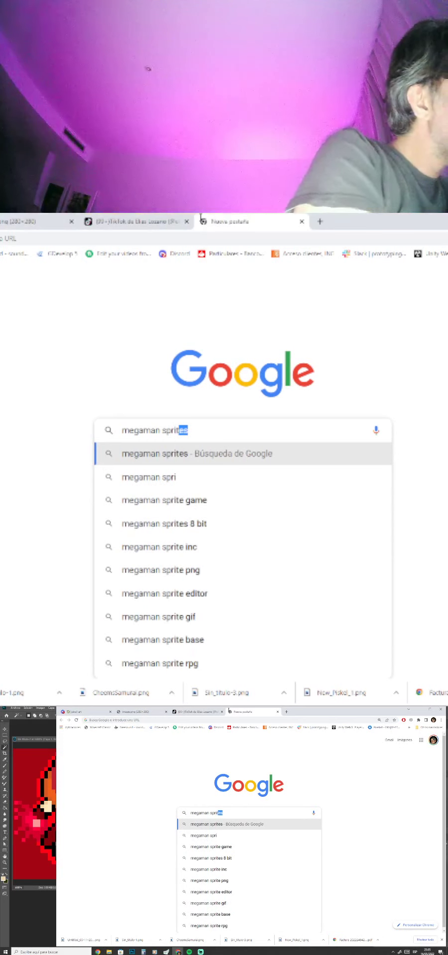
{"action": "key", "text": "Return"}
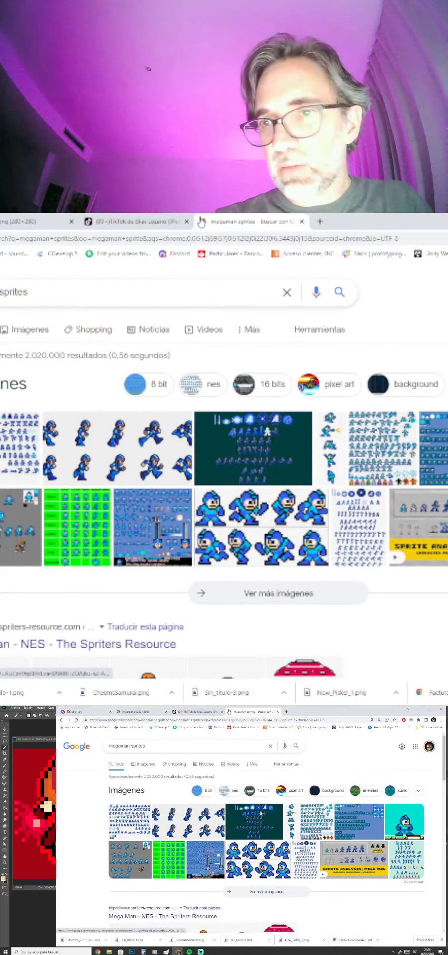
Open the VGJUNK "MEGA MAN SPRITES" article, examine how the NES Mega Man's face and eyes are drawn, and return to Photoshop.
{"action": "left_click", "coordinate": [404, 822]}
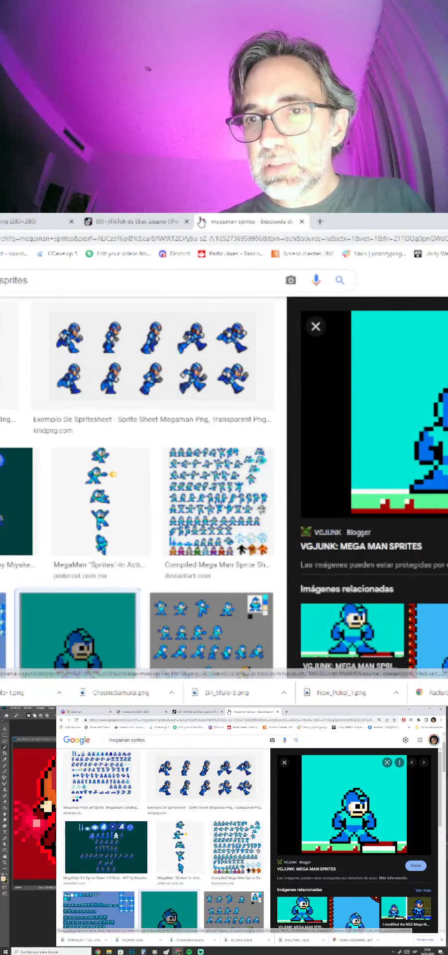
{"action": "left_click", "coordinate": [354, 804]}
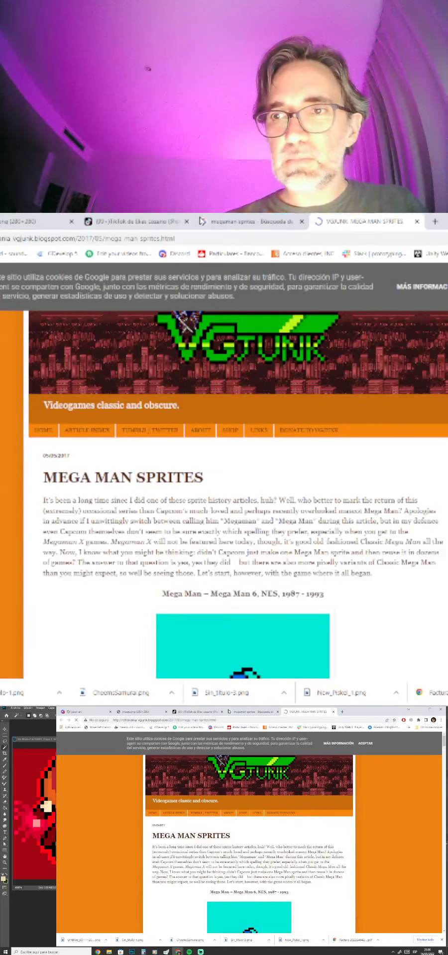
{"action": "scroll", "coordinate": [239, 497], "scroll_direction": "down", "scroll_amount": 5}
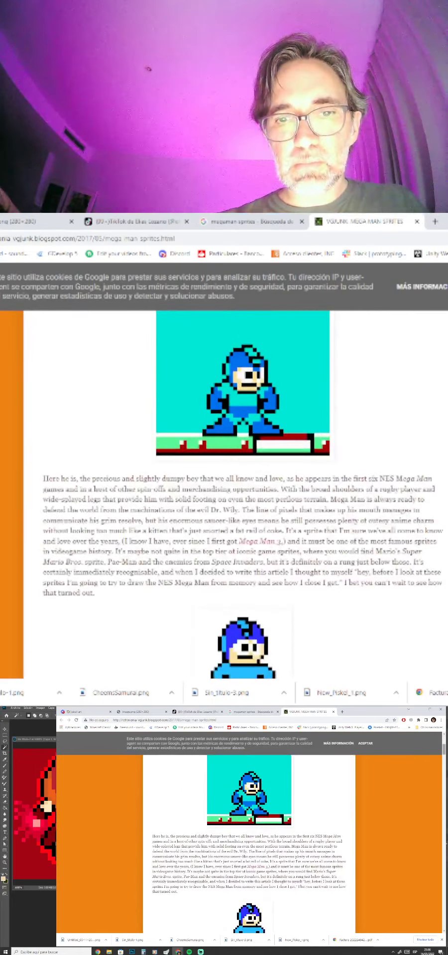
{"action": "scroll", "coordinate": [239, 497], "scroll_direction": "up", "scroll_amount": 1}
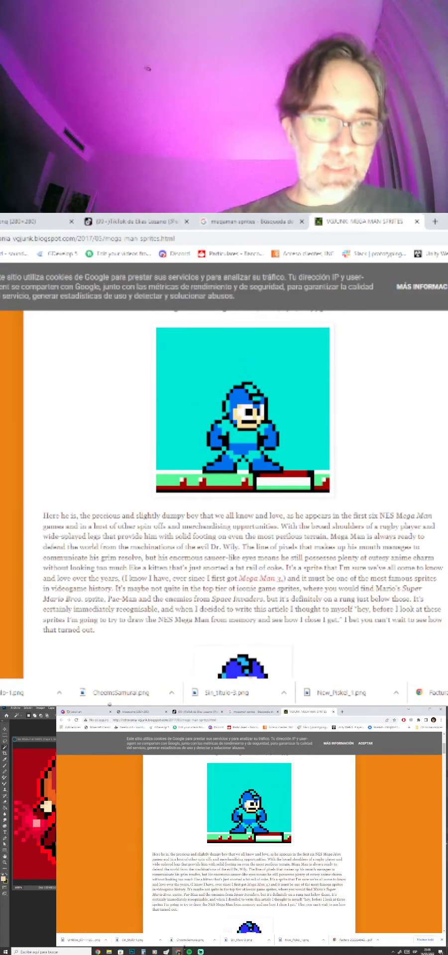
{"action": "mouse_move", "coordinate": [178, 950]}
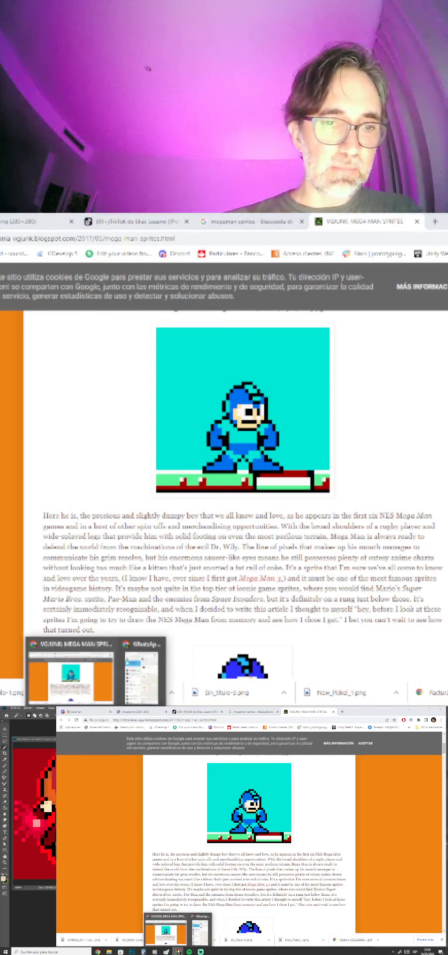
{"action": "left_click", "coordinate": [37, 869]}
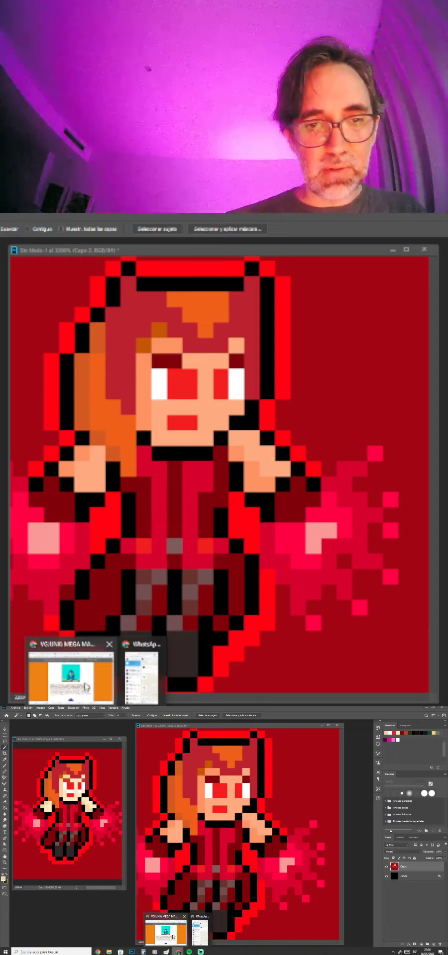
{"action": "left_click", "coordinate": [172, 938]}
{"action": "left_click", "coordinate": [51, 849]}
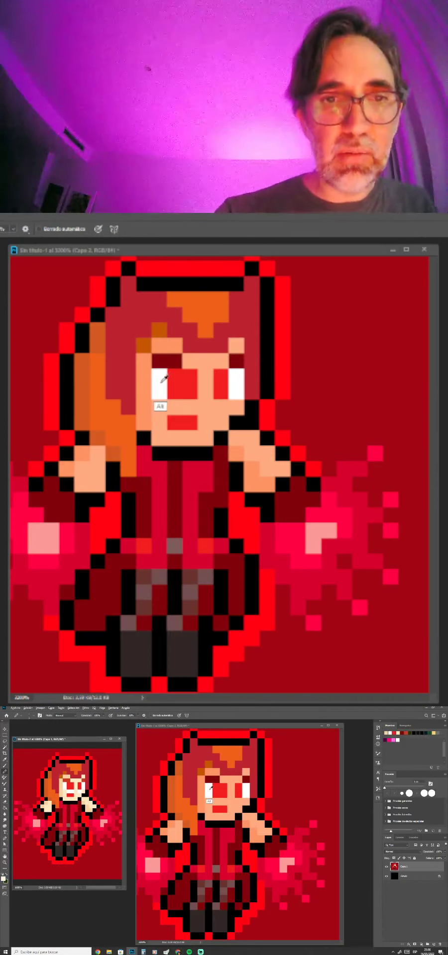
Paint white pixels above and below both red irises and cover the remaining outer eyebrow pixels in skin tone.
{"action": "left_click", "coordinate": [434, 944]}
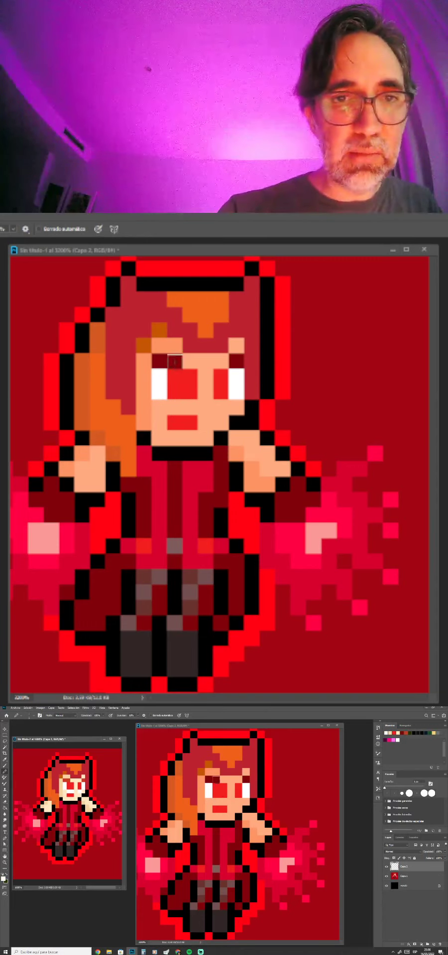
{"action": "left_click", "coordinate": [216, 780]}
{"action": "mouse_move", "coordinate": [216, 780]}
{"action": "left_mouse_down"}
{"action": "mouse_move", "coordinate": [223, 780]}
{"action": "mouse_move", "coordinate": [221, 801]}
{"action": "left_mouse_up"}
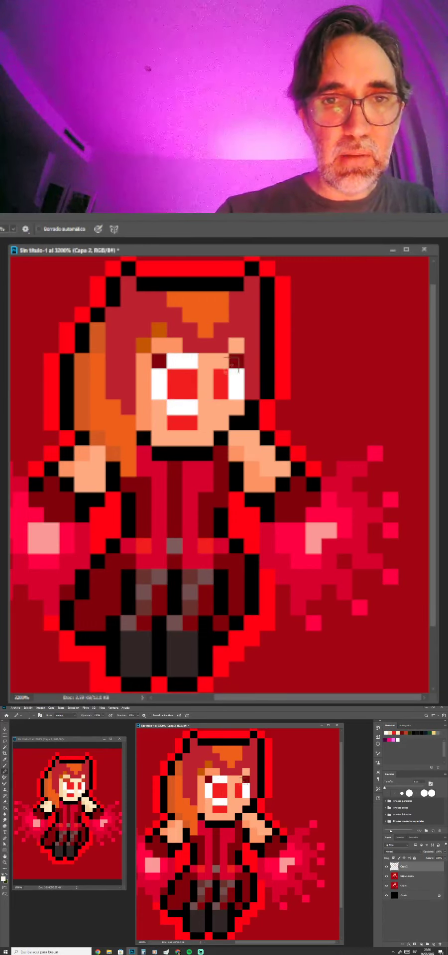
{"action": "left_click", "coordinate": [239, 779]}
{"action": "left_click", "coordinate": [239, 801]}
{"action": "left_click", "coordinate": [247, 774], "text": "alt"}
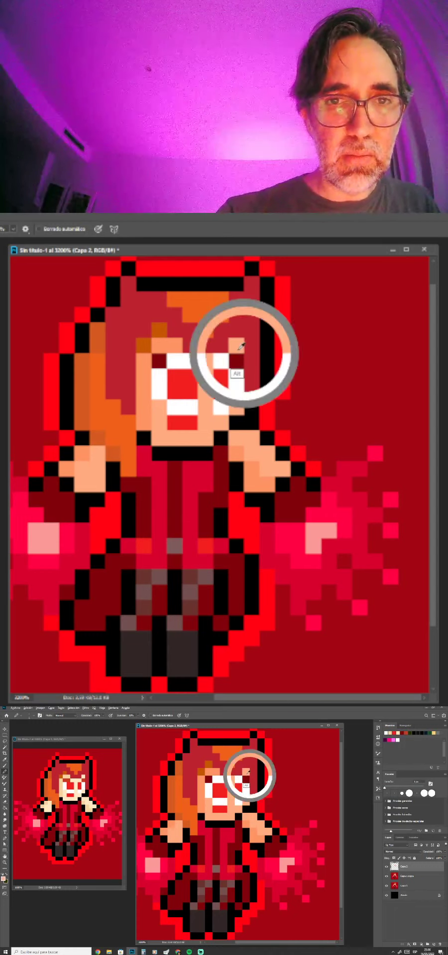
{"action": "left_click", "coordinate": [246, 779]}
{"action": "left_click", "coordinate": [208, 779]}
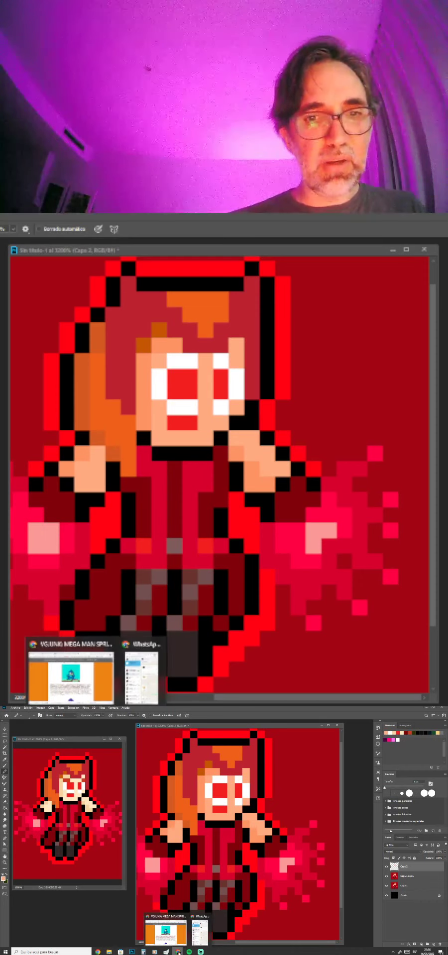
Recheck the Mega Man sprite in Chrome, return to Photoshop and widen the mouth by one red pixel toward the right-hand eye.
{"action": "left_click", "coordinate": [171, 936]}
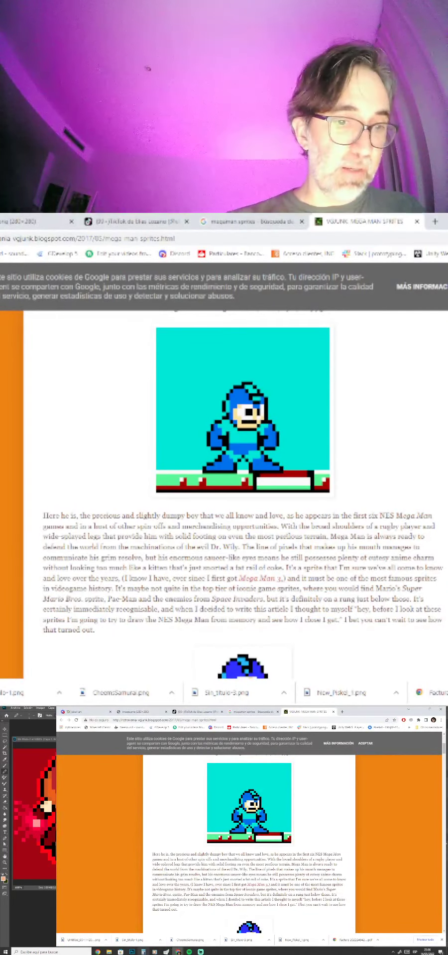
{"action": "left_click", "coordinate": [43, 915]}
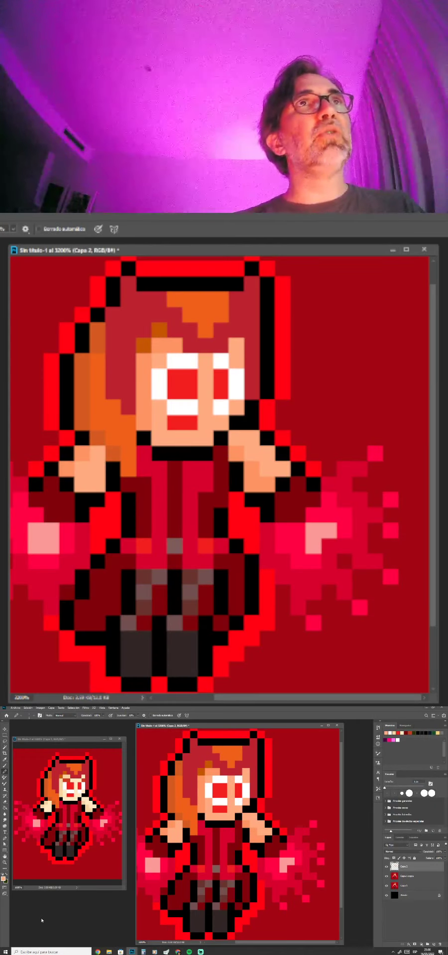
{"action": "left_click", "coordinate": [222, 809], "text": "alt"}
{"action": "left_click", "coordinate": [231, 809]}
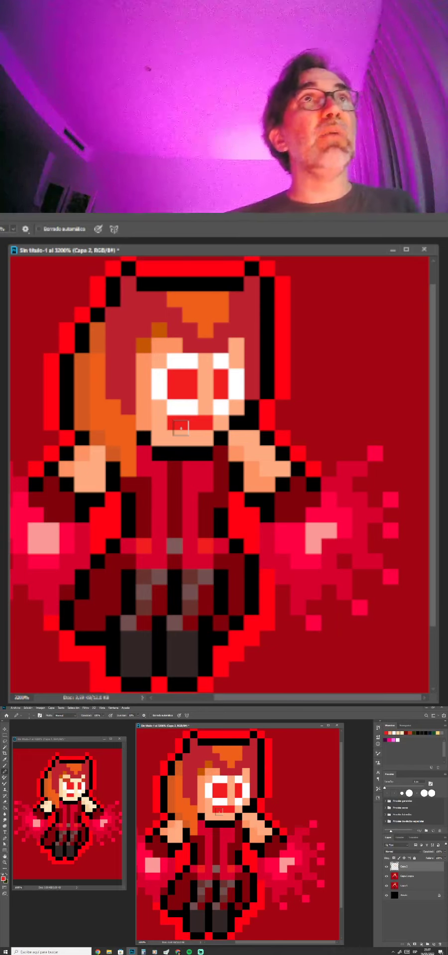
Try reversing the right-hand eye, with a red iris on its outer side, white on its inner side and skin-toned inner corners.
{"action": "left_click", "coordinate": [214, 385], "text": "alt"}
{"action": "left_click", "coordinate": [228, 369], "text": "alt"}
{"action": "mouse_move", "coordinate": [237, 377]}
{"action": "left_mouse_down"}
{"action": "mouse_move", "coordinate": [236, 392]}
{"action": "mouse_move", "coordinate": [221, 392]}
{"action": "left_mouse_up"}
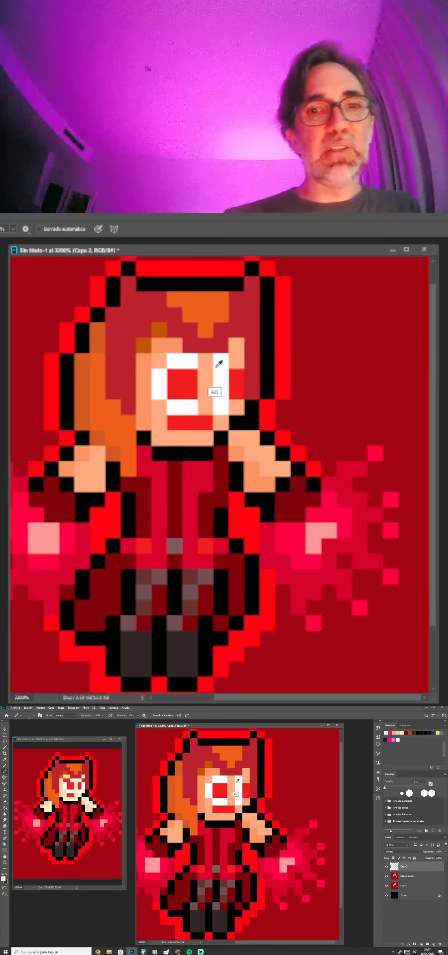
{"action": "left_click", "coordinate": [236, 361]}
{"action": "left_click", "coordinate": [236, 405]}
{"action": "left_click", "coordinate": [208, 388], "text": "alt"}
{"action": "left_click", "coordinate": [221, 405]}
{"action": "left_click", "coordinate": [221, 360]}
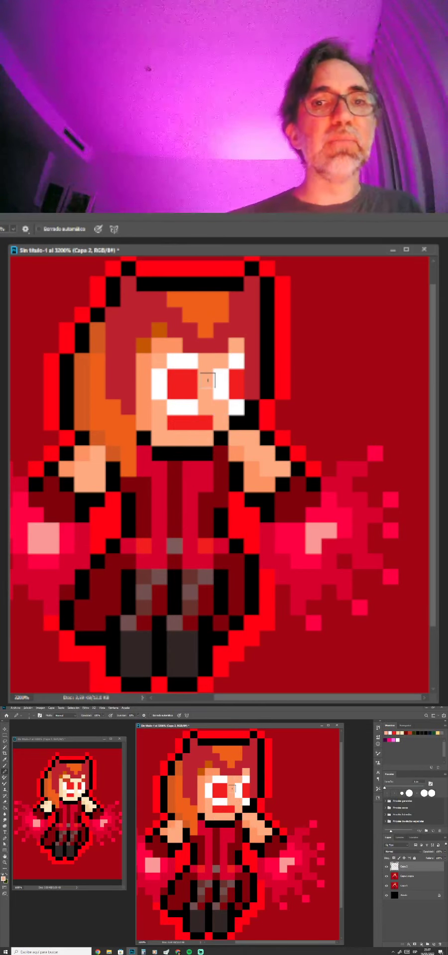
Undo the last four eye-corner strokes and repaint the right-hand eye with its red iris inside and white outside.
{"action": "key", "text": "ctrl+z"}
{"action": "key", "text": "ctrl+z"}
{"action": "key", "text": "ctrl+z"}
{"action": "key", "text": "ctrl+z"}
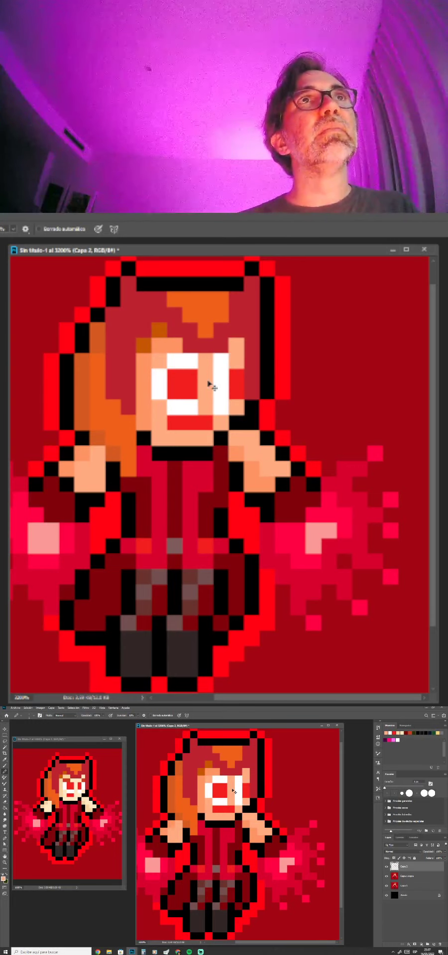
{"action": "left_click", "coordinate": [231, 381], "text": "alt"}
{"action": "mouse_move", "coordinate": [223, 376]}
{"action": "left_mouse_down"}
{"action": "mouse_move", "coordinate": [222, 392]}
{"action": "mouse_move", "coordinate": [235, 382]}
{"action": "mouse_move", "coordinate": [234, 392]}
{"action": "left_mouse_up"}
{"action": "left_click", "coordinate": [227, 366], "text": "alt"}
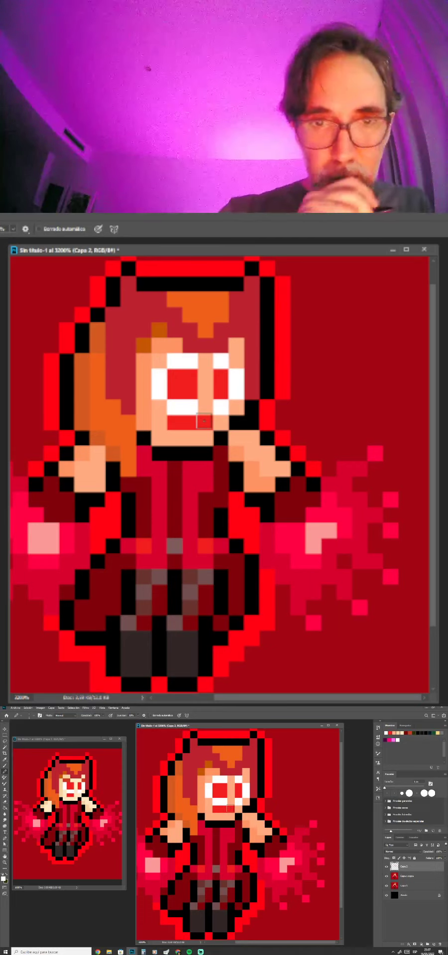
Cover the white around both red irises in the sampled skin tone, and sample the outline's black as the drawing colour.
{"action": "left_click", "coordinate": [168, 428], "text": "alt"}
{"action": "mouse_move", "coordinate": [174, 408]}
{"action": "left_mouse_down"}
{"action": "mouse_move", "coordinate": [230, 402]}
{"action": "mouse_move", "coordinate": [236, 370]}
{"action": "mouse_move", "coordinate": [206, 359]}
{"action": "mouse_move", "coordinate": [160, 398]}
{"action": "left_mouse_up"}
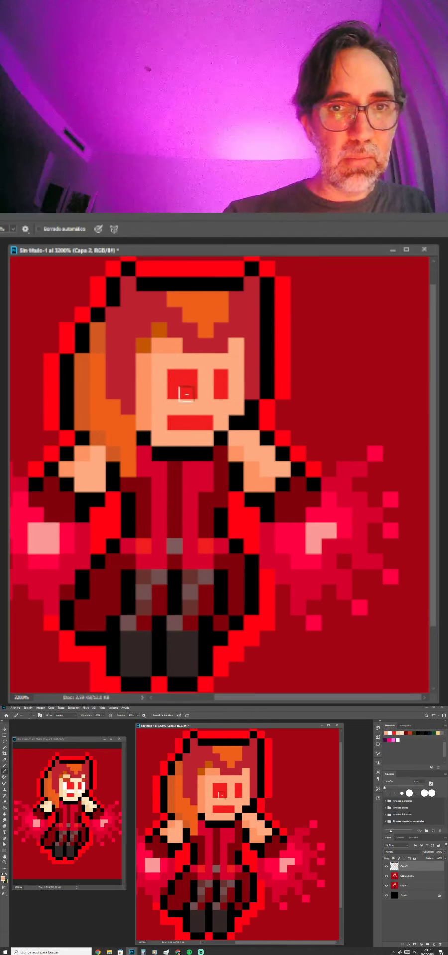
{"action": "left_click", "coordinate": [67, 413], "text": "alt"}
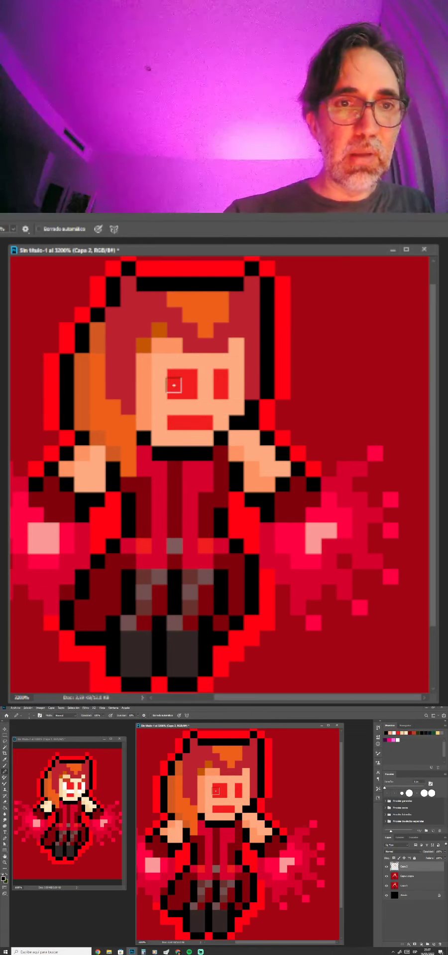
Try black pixels on the eyes: one in the left-hand iris's lower inner corner, one beside the right-hand iris's upper inner edge.
{"action": "left_click", "coordinate": [190, 391]}
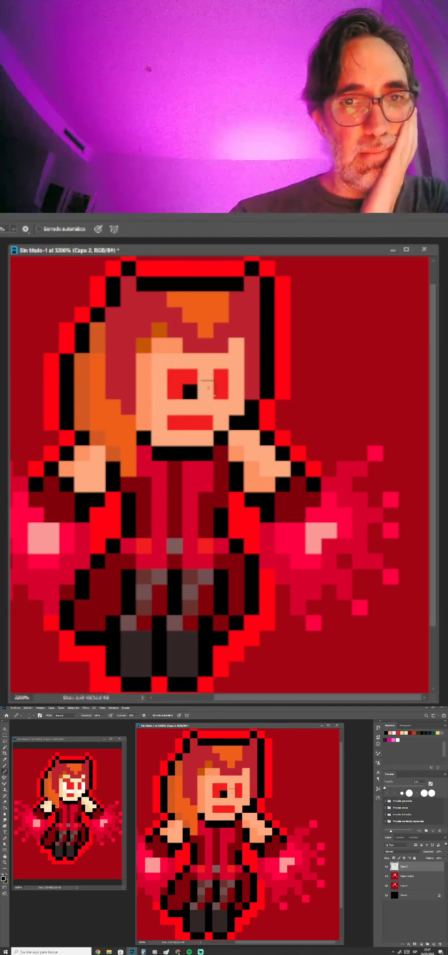
{"action": "left_click", "coordinate": [136, 493], "text": "alt"}
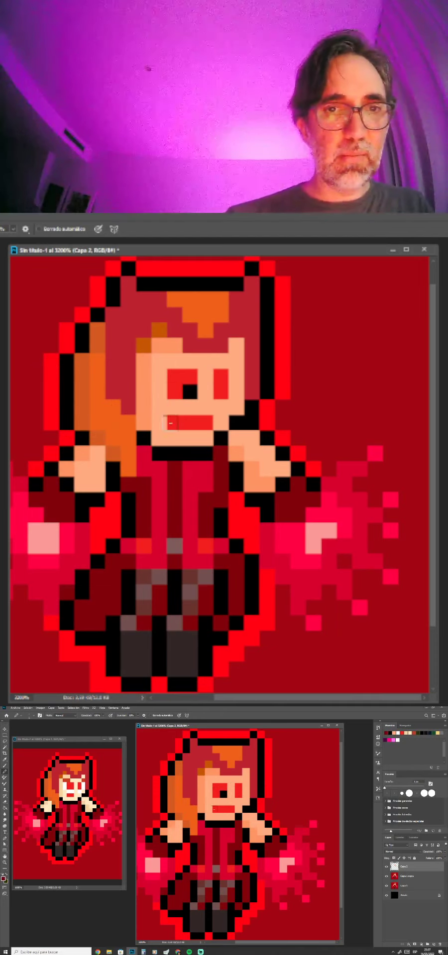
{"action": "key", "text": "m"}
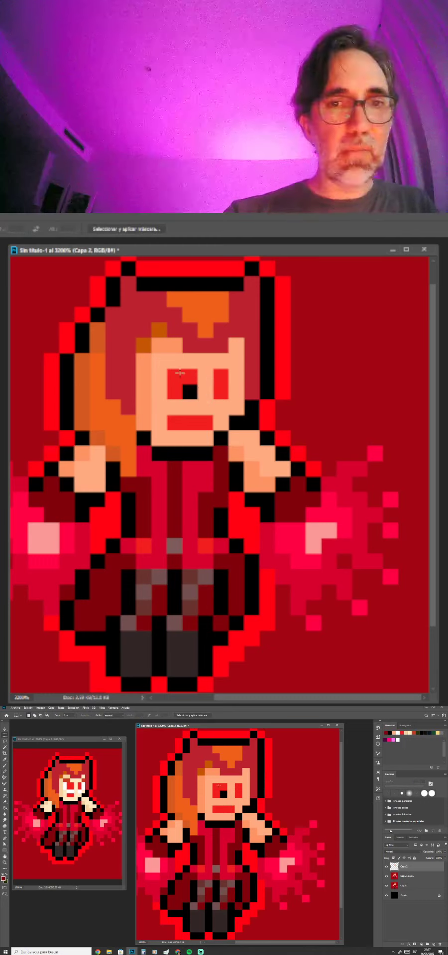
{"action": "key", "text": "b"}
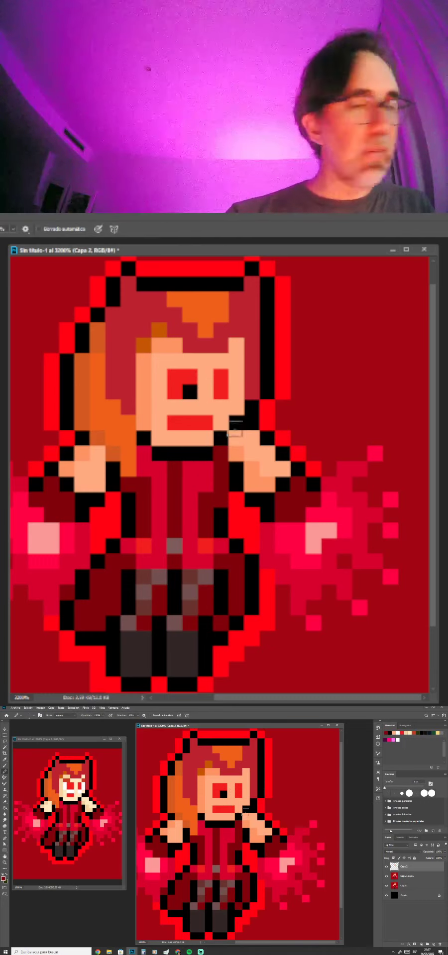
{"action": "left_click", "coordinate": [189, 390], "text": "alt"}
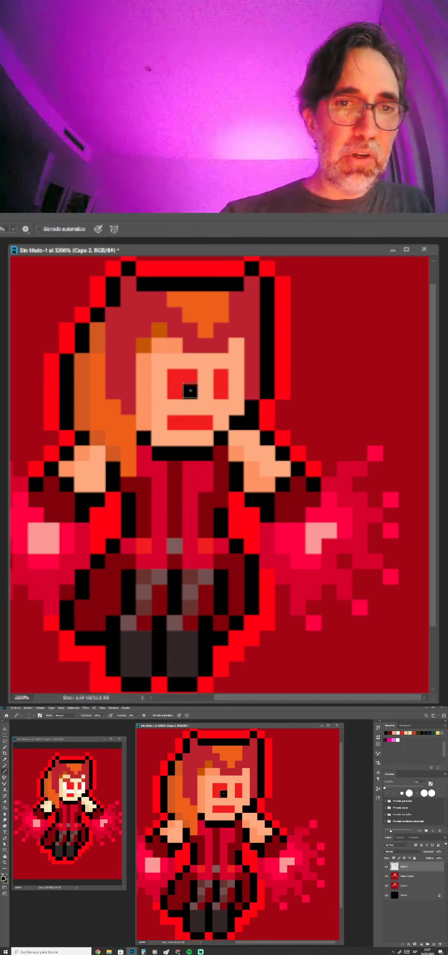
{"action": "left_click", "coordinate": [206, 376]}
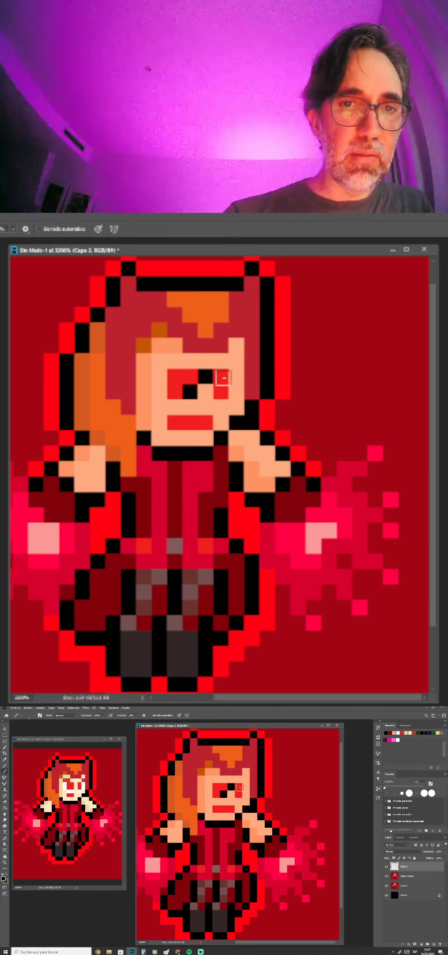
Repaint both eyes as solid red blocks two pixels wide and shifted outward, covering the inner black and leftover red in skin tone.
{"action": "left_click", "coordinate": [227, 384], "text": "alt"}
{"action": "left_click_drag", "start_coordinate": [235, 377], "coordinate": [231, 392]}
{"action": "left_click", "coordinate": [206, 404], "text": "alt"}
{"action": "left_click", "coordinate": [205, 379]}
{"action": "left_click", "coordinate": [188, 417], "text": "alt"}
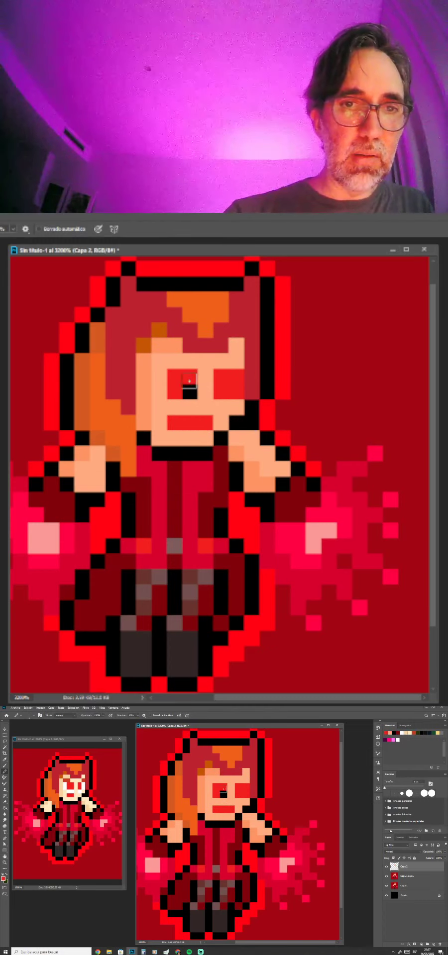
{"action": "left_click", "coordinate": [189, 388]}
{"action": "left_click", "coordinate": [175, 380], "text": "alt"}
{"action": "left_click_drag", "start_coordinate": [161, 378], "coordinate": [160, 392]}
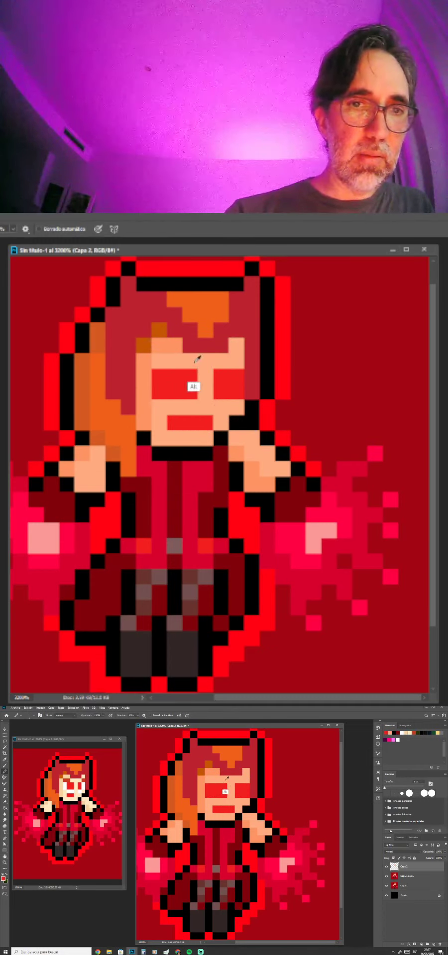
{"action": "left_click", "coordinate": [196, 360], "text": "alt"}
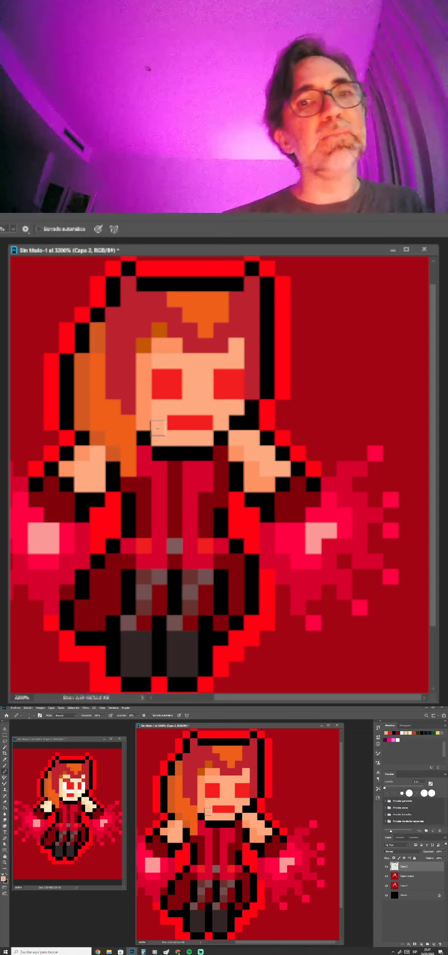
Draw a dark red lash line directly above each eye, extending outward to the hair and hood, using the costume's sampled colour.
{"action": "left_click", "coordinate": [120, 383], "text": "alt"}
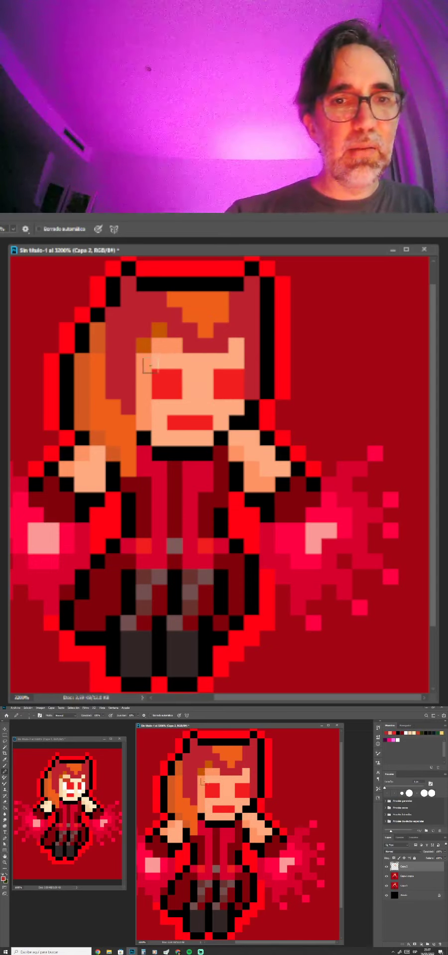
{"action": "left_click", "coordinate": [145, 482], "text": "alt"}
{"action": "left_click", "coordinate": [144, 360]}
{"action": "left_click_drag", "start_coordinate": [149, 360], "coordinate": [176, 361]}
{"action": "mouse_move", "coordinate": [221, 362]}
{"action": "left_mouse_down"}
{"action": "mouse_move", "coordinate": [240, 363]}
{"action": "mouse_move", "coordinate": [237, 366]}
{"action": "mouse_move", "coordinate": [253, 362]}
{"action": "left_mouse_up"}
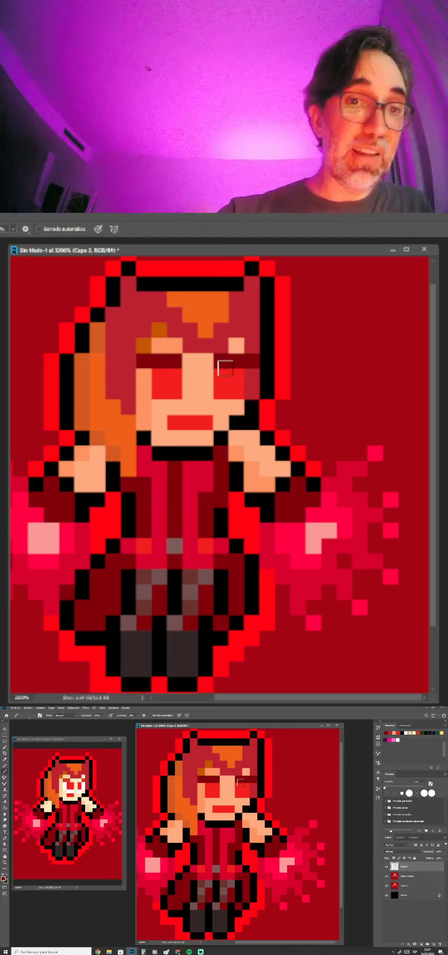
Shade both eyes in the costume's dark red, keeping one bright red pixel in each eye's lower right-hand corner.
{"action": "key", "text": "alt"}
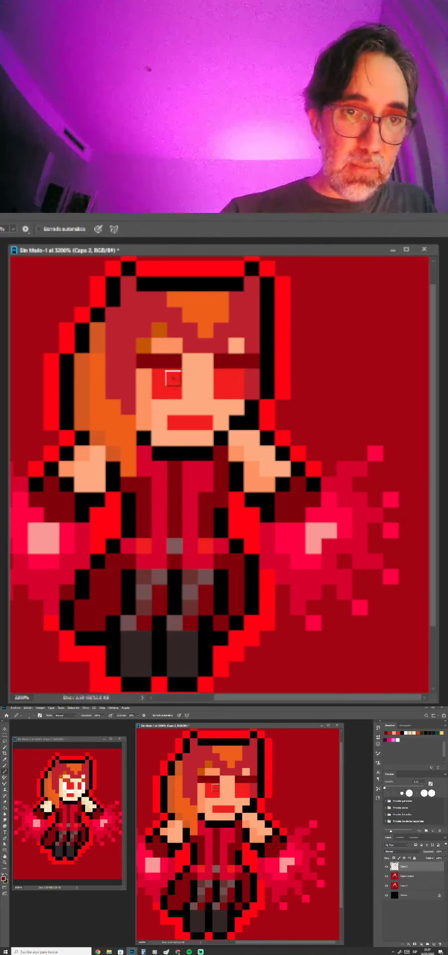
{"action": "left_click_drag", "start_coordinate": [173, 379], "coordinate": [160, 391]}
{"action": "left_click_drag", "start_coordinate": [222, 377], "coordinate": [238, 392]}
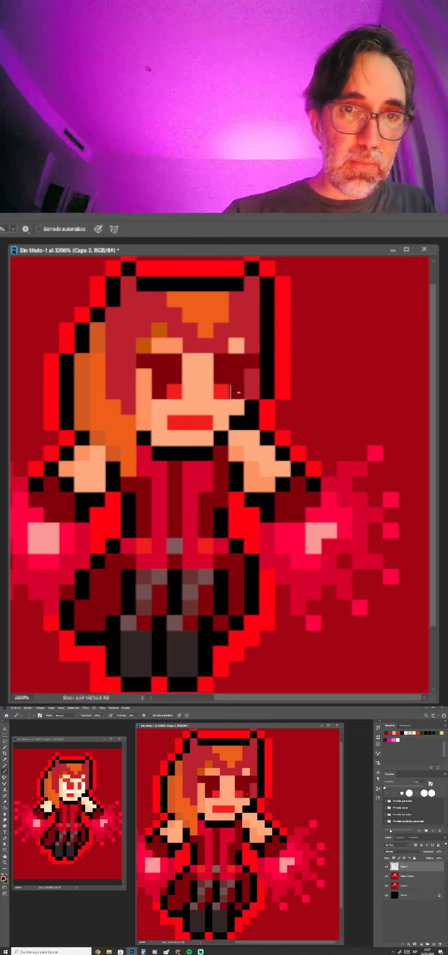
{"action": "left_click", "coordinate": [222, 391], "text": "alt"}
{"action": "left_click", "coordinate": [238, 390]}
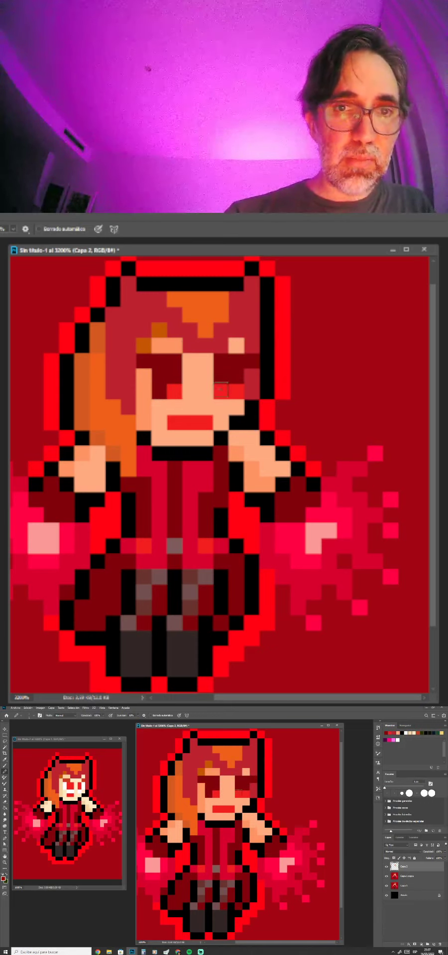
{"action": "left_click", "coordinate": [221, 390]}
Paint the lash lines above both eyes in the outline's sampled black.
{"action": "left_click", "coordinate": [203, 454], "text": "alt"}
{"action": "left_click_drag", "start_coordinate": [173, 361], "coordinate": [146, 362]}
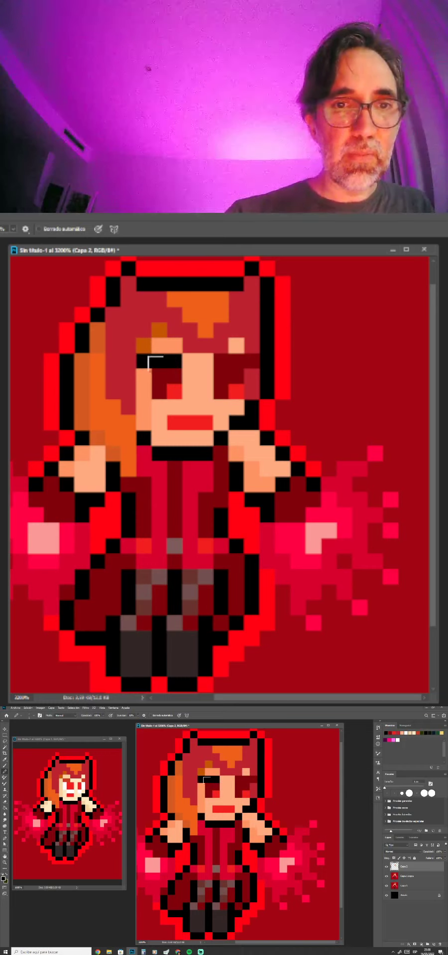
{"action": "left_click_drag", "start_coordinate": [222, 361], "coordinate": [247, 361]}
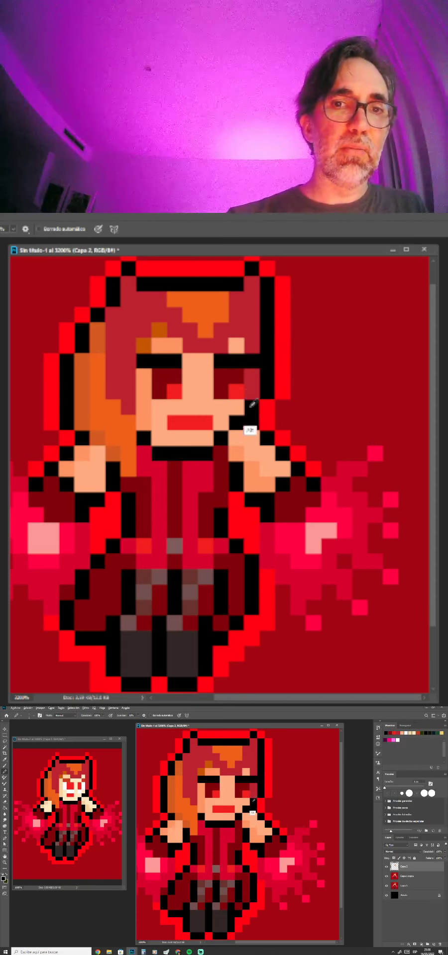
Move the black outline beside the right-hand eye one pixel inward, replace its old column with the bright outline red, and sample the skin tone.
{"action": "left_click", "coordinate": [269, 423], "text": "alt"}
{"action": "left_click_drag", "start_coordinate": [267, 398], "coordinate": [269, 361]}
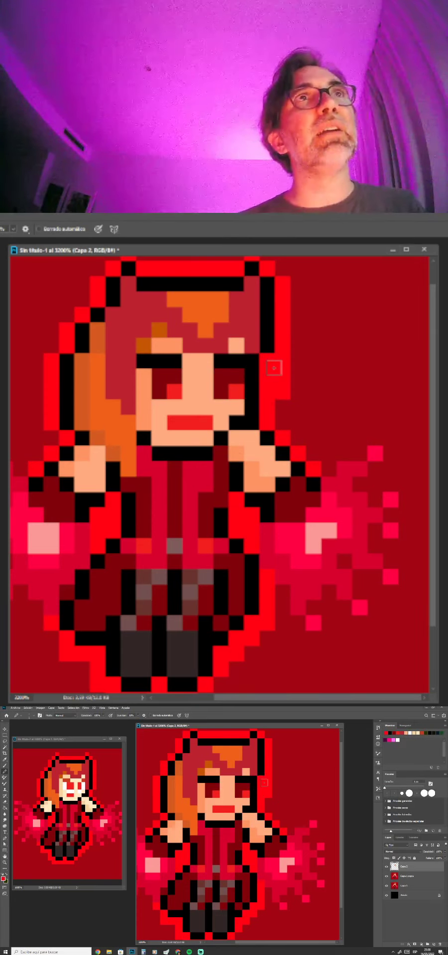
{"action": "left_click", "coordinate": [250, 485], "text": "alt"}
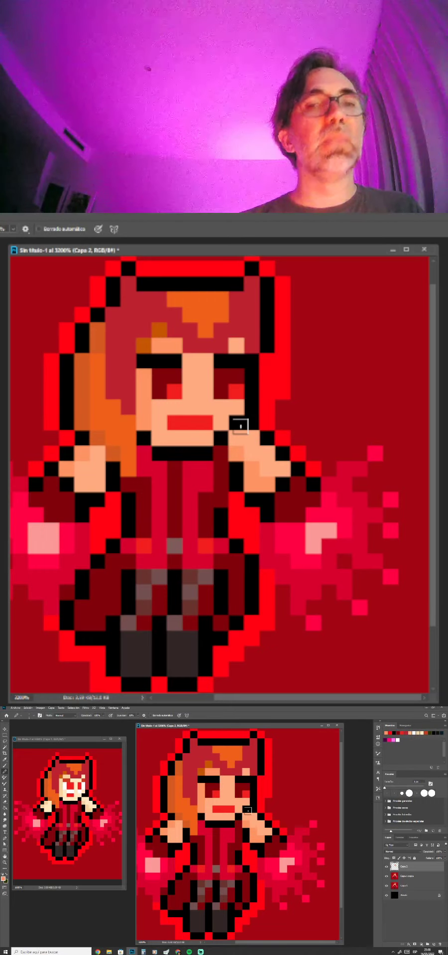
Toggle the Capa 2 layer's visibility several times to compare the reworked face with the original, leaving the layer shown.
{"action": "left_click", "coordinate": [385, 868]}
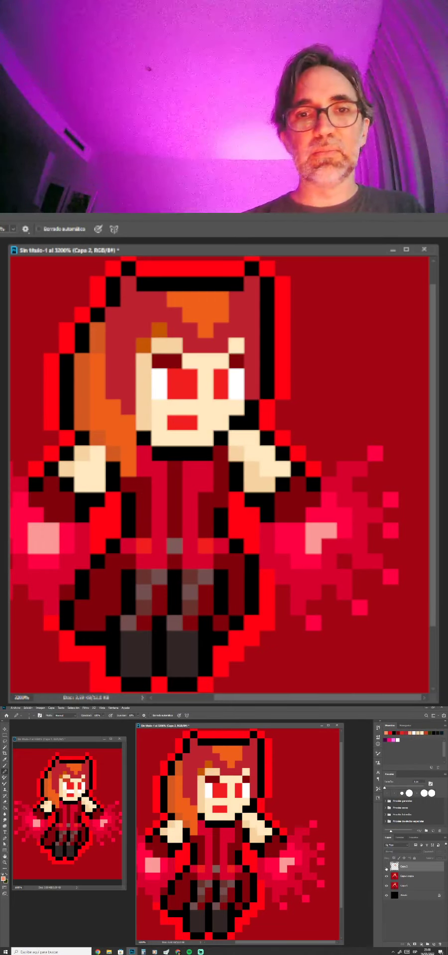
{"action": "left_click", "coordinate": [386, 868]}
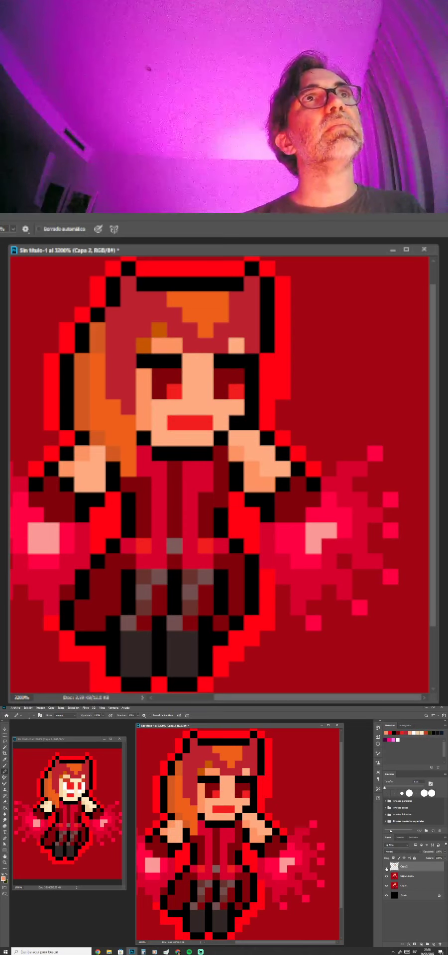
{"action": "left_click", "coordinate": [386, 868]}
{"action": "left_click", "coordinate": [385, 868]}
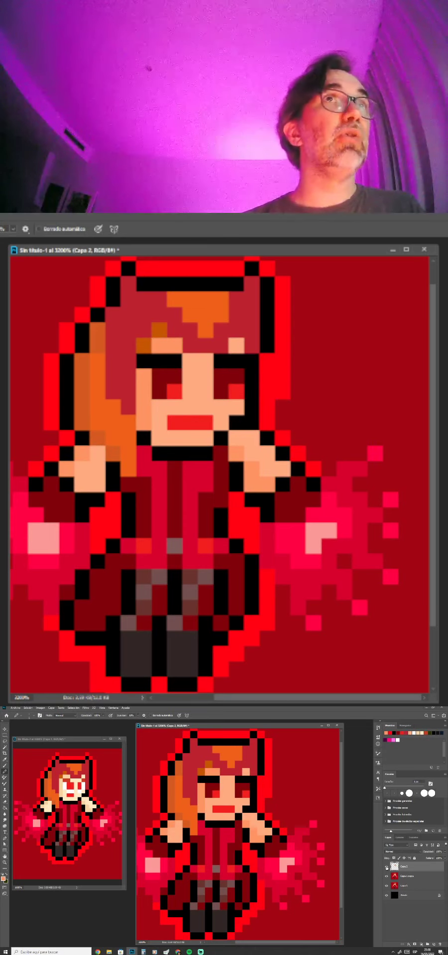
{"action": "left_click", "coordinate": [385, 868]}
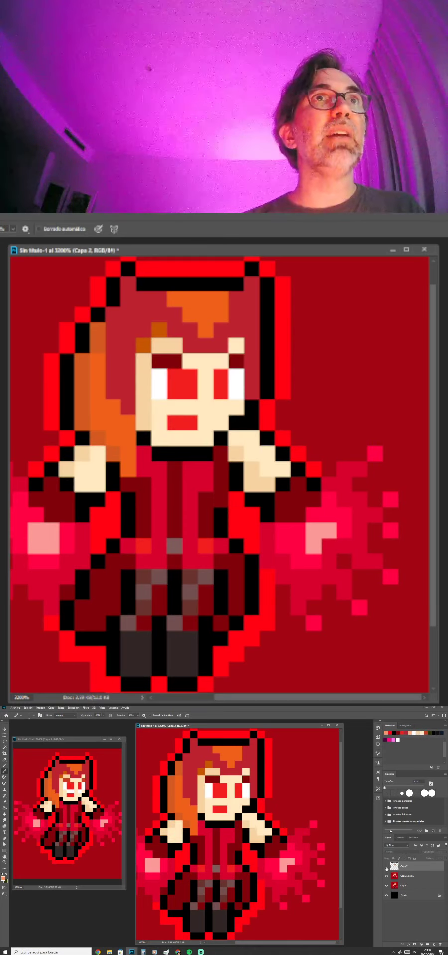
{"action": "left_click", "coordinate": [385, 869]}
{"action": "left_click", "coordinate": [386, 868]}
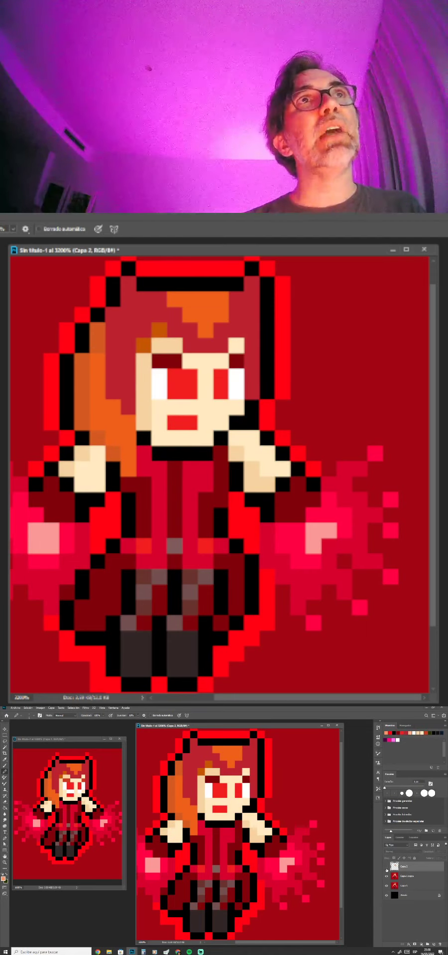
{"action": "left_click", "coordinate": [386, 868]}
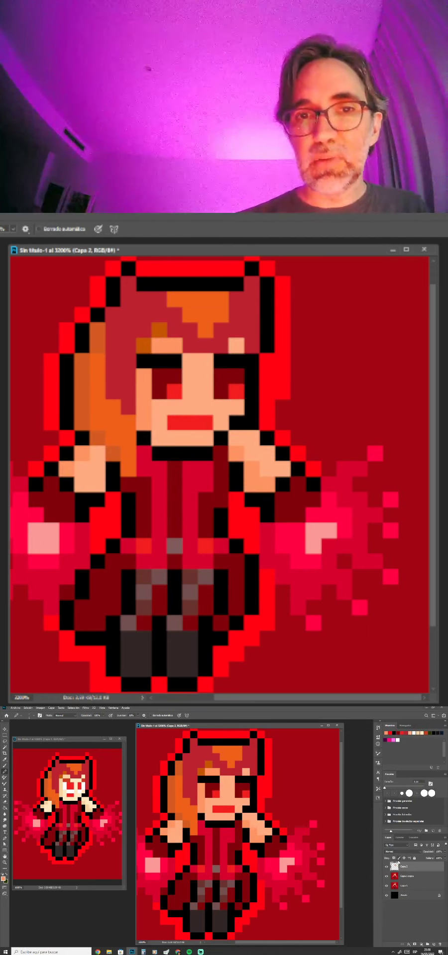
Add a new layer and fill both eye areas with white, three pixels wide on the left-hand eye and two on the right-hand one.
{"action": "left_click", "coordinate": [434, 943]}
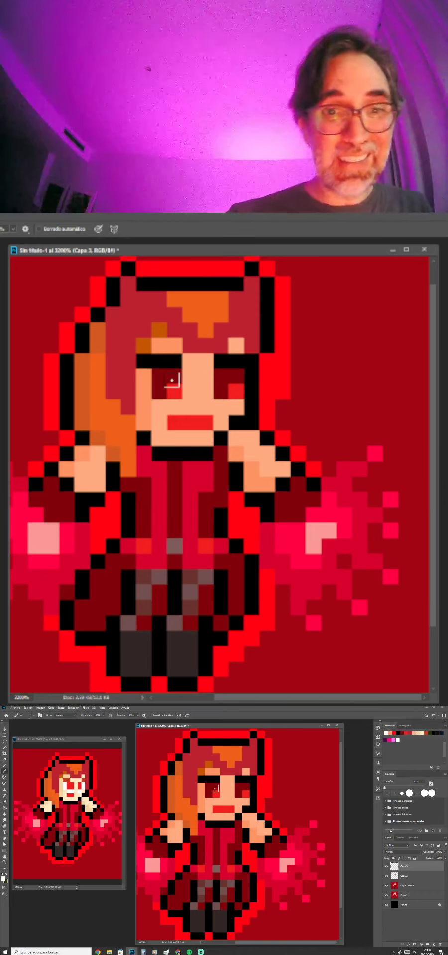
{"action": "mouse_move", "coordinate": [215, 787]}
{"action": "left_mouse_down"}
{"action": "mouse_move", "coordinate": [208, 788]}
{"action": "mouse_move", "coordinate": [206, 795]}
{"action": "left_mouse_up"}
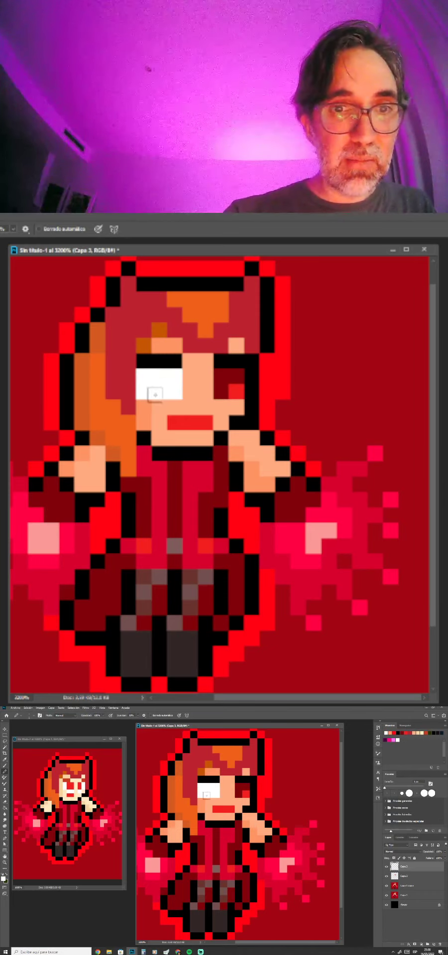
{"action": "left_click_drag", "start_coordinate": [246, 786], "coordinate": [245, 793]}
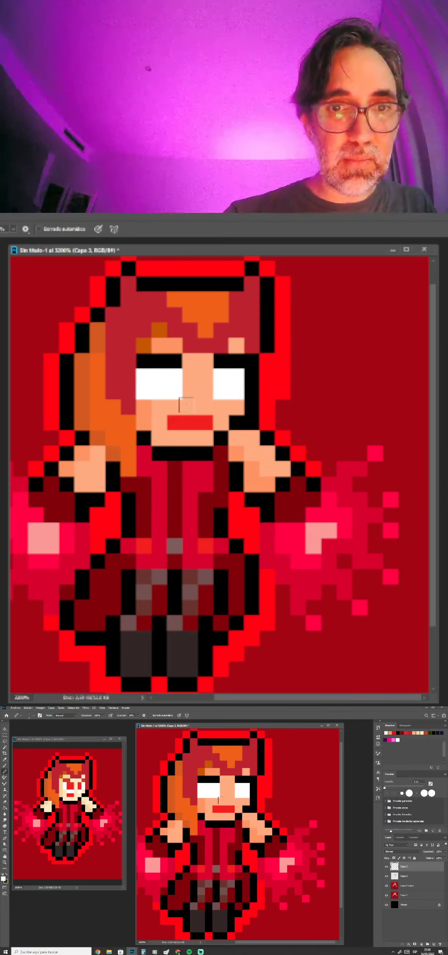
Paint three-pixel L-shaped irises in the mouth's red on both eyes, leaving the lower right-hand pixel of each white.
{"action": "left_click", "coordinate": [222, 809], "text": "alt"}
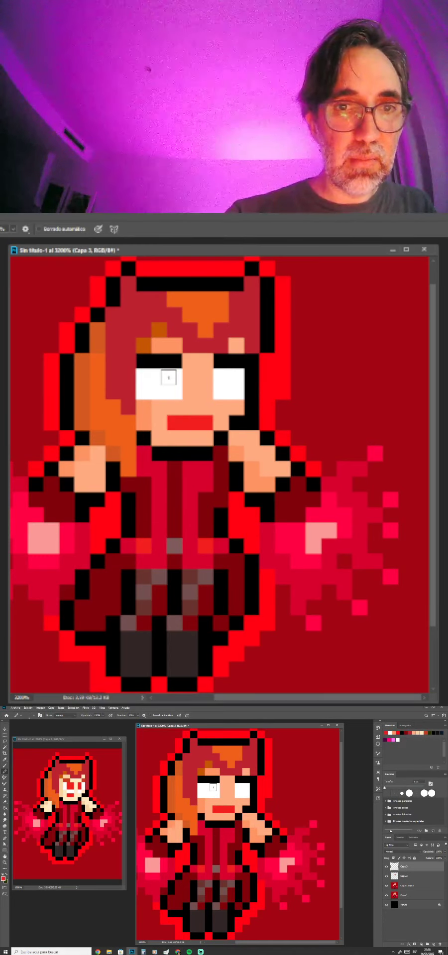
{"action": "left_click", "coordinate": [209, 788]}
{"action": "left_click", "coordinate": [208, 795]}
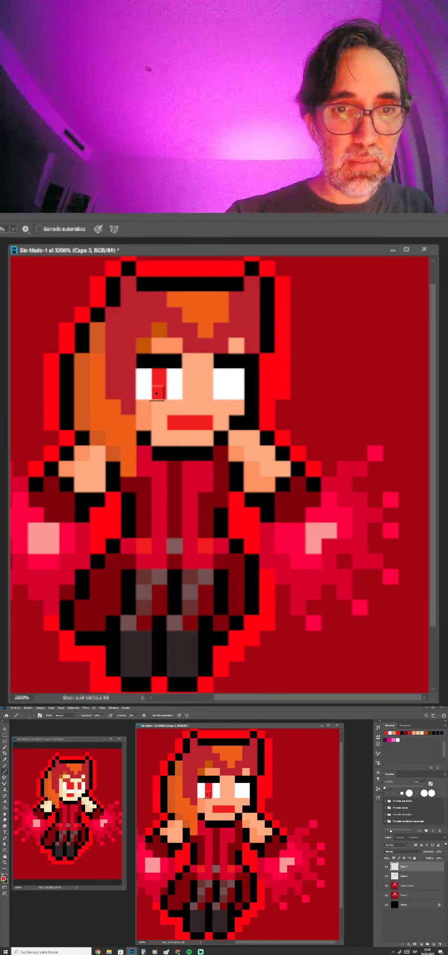
{"action": "left_click", "coordinate": [216, 787]}
{"action": "left_click", "coordinate": [246, 787]}
{"action": "left_click", "coordinate": [238, 787]}
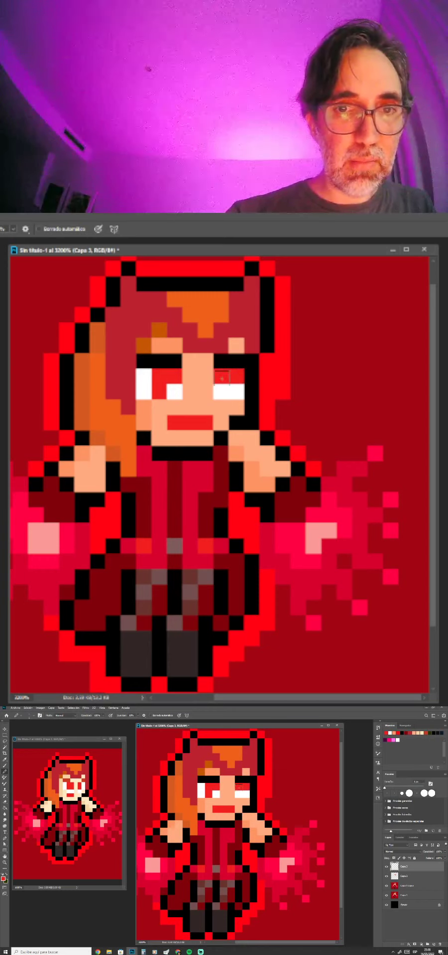
{"action": "left_click", "coordinate": [238, 794]}
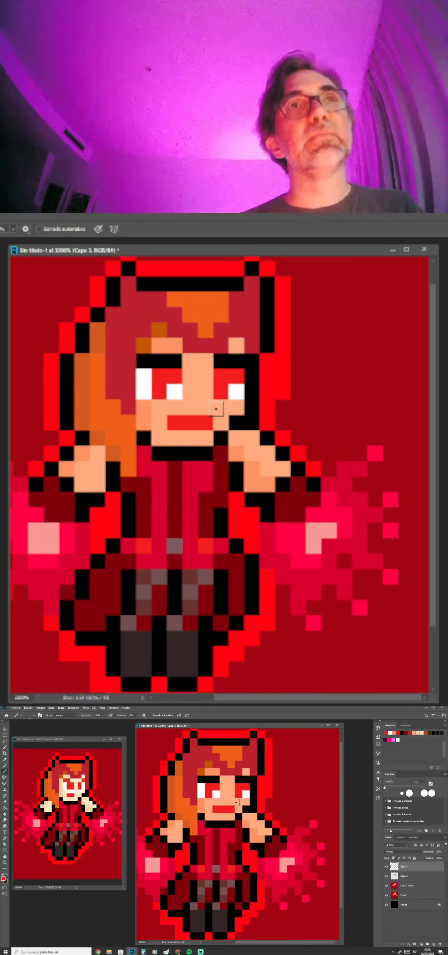
Try black pupils in the lower right-hand pixel of each eye, and return those pixels to white.
{"action": "left_click", "coordinate": [252, 794], "text": "alt"}
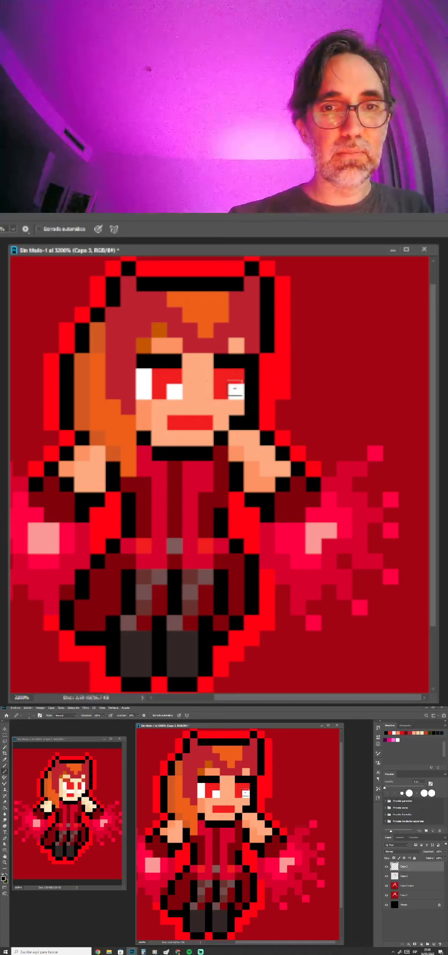
{"action": "left_click", "coordinate": [215, 794]}
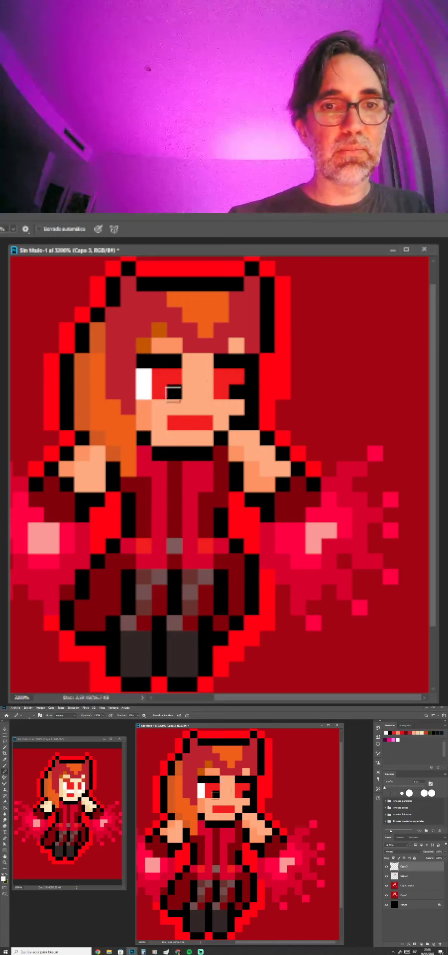
{"action": "left_click", "coordinate": [216, 794]}
{"action": "left_click", "coordinate": [247, 795]}
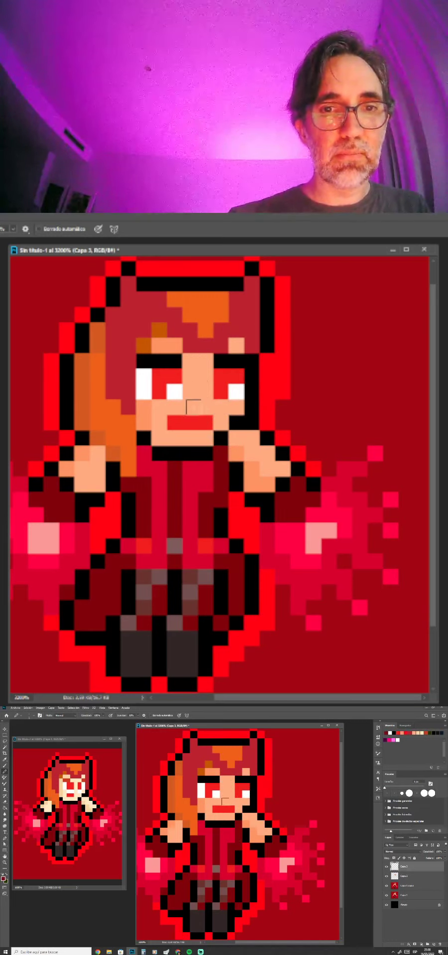
Paint the lower right-hand pixel of each eye dark red as the pupil.
{"action": "left_click", "coordinate": [217, 795]}
{"action": "left_click", "coordinate": [247, 794]}
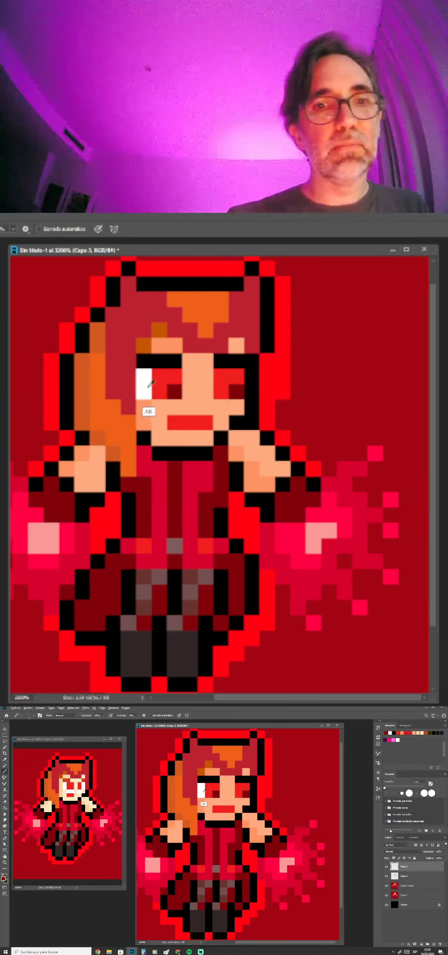
Try white pixels in the row beneath both eyes, and return them to the skin colour.
{"action": "left_click", "coordinate": [203, 804], "text": "alt"}
{"action": "left_click_drag", "start_coordinate": [209, 802], "coordinate": [216, 802]}
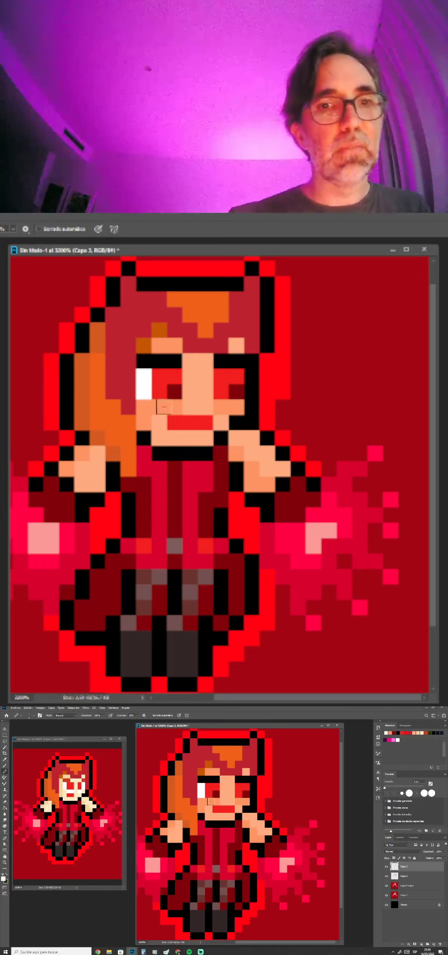
{"action": "left_click_drag", "start_coordinate": [209, 802], "coordinate": [247, 802]}
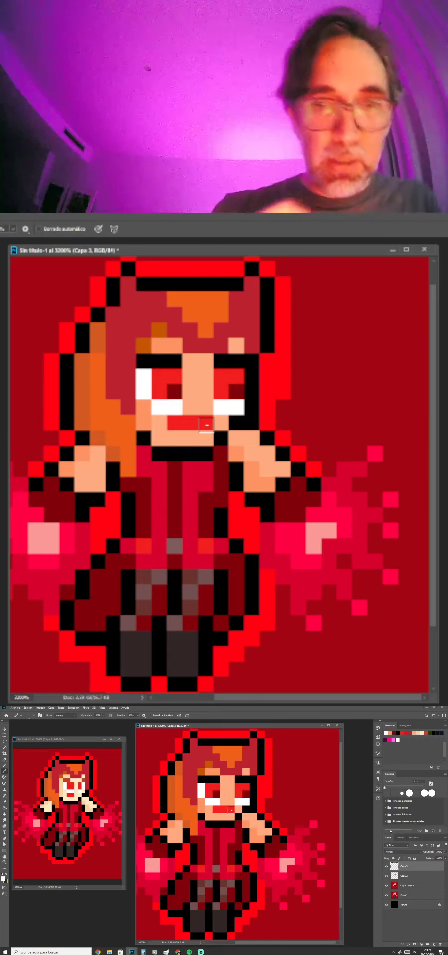
{"action": "left_click", "coordinate": [211, 806], "text": "alt"}
{"action": "left_click_drag", "start_coordinate": [209, 802], "coordinate": [247, 802]}
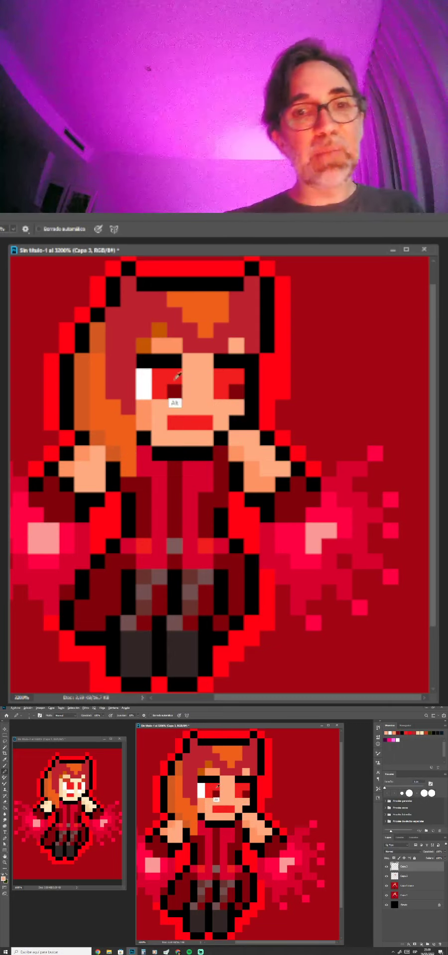
Fill both pupils with the iris red and recolour the black lash lines above both eyes dark red.
{"action": "left_click", "coordinate": [215, 788], "text": "alt"}
{"action": "left_click", "coordinate": [216, 795]}
{"action": "left_click", "coordinate": [245, 794]}
{"action": "left_click", "coordinate": [203, 844], "text": "alt"}
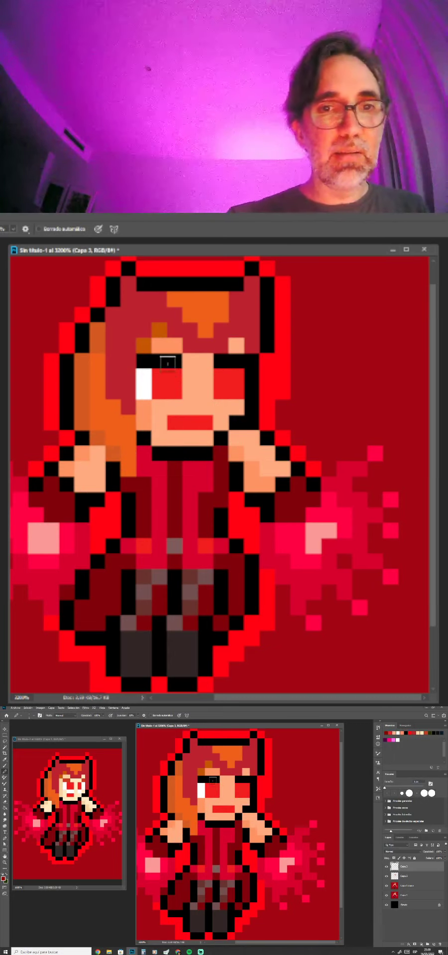
{"action": "left_click_drag", "start_coordinate": [197, 780], "coordinate": [251, 779]}
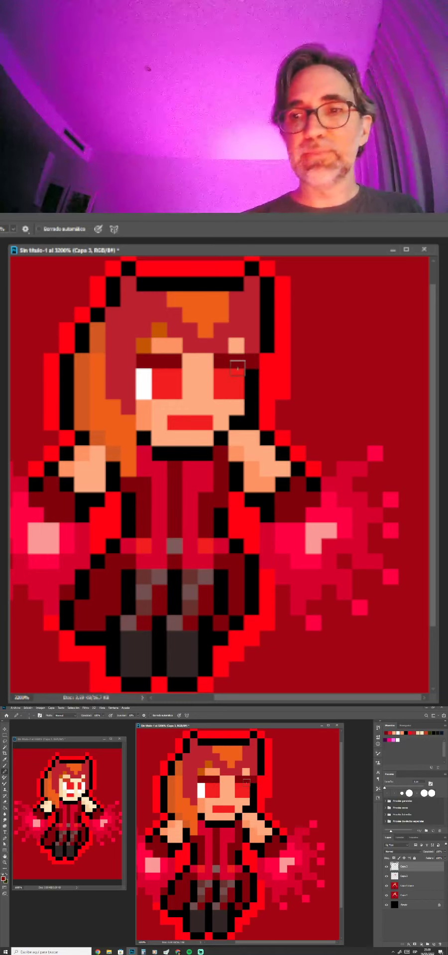
Compare the plain red eyes and dark red lashes on Capa 3 with the previous eye variant.
{"action": "left_click", "coordinate": [387, 869]}
{"action": "left_click", "coordinate": [387, 868]}
{"action": "left_click", "coordinate": [387, 869]}
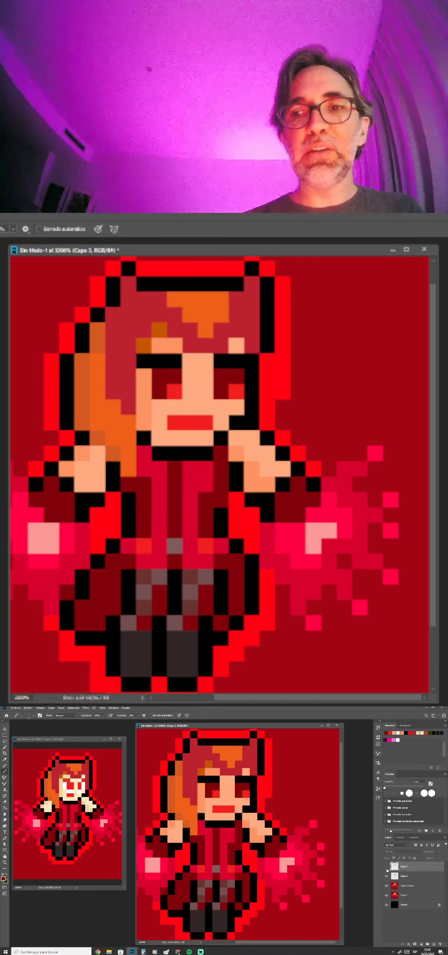
{"action": "left_click", "coordinate": [387, 875]}
{"action": "left_click", "coordinate": [386, 875]}
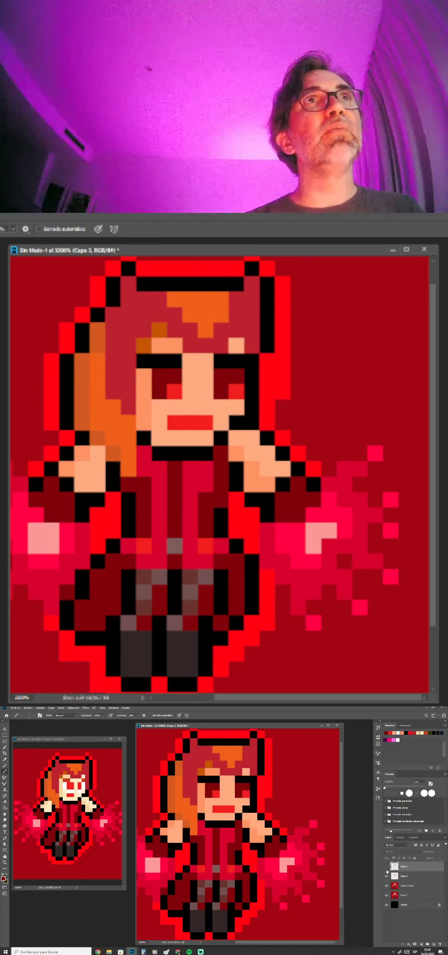
{"action": "left_click", "coordinate": [387, 868]}
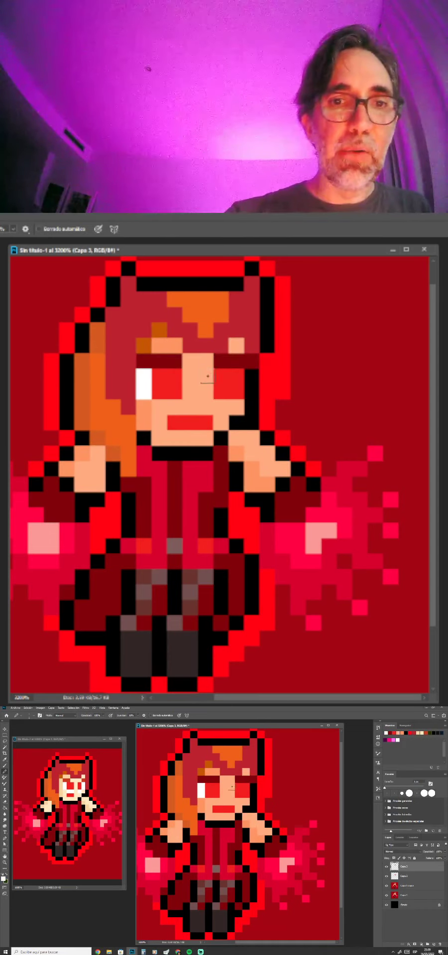
Paint a white pixel column on the inner side of the right-hand eye and merge the two face-variant layers.
{"action": "left_click", "coordinate": [231, 789]}
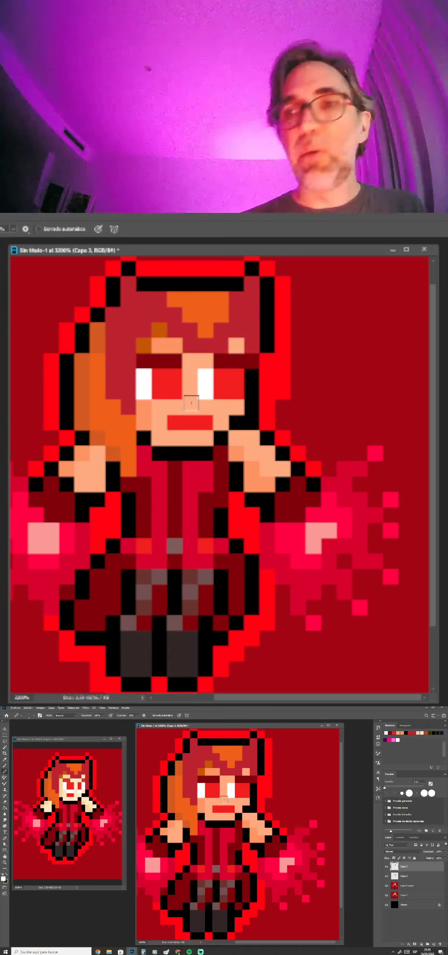
{"action": "left_click", "coordinate": [387, 867]}
{"action": "left_click", "coordinate": [386, 867]}
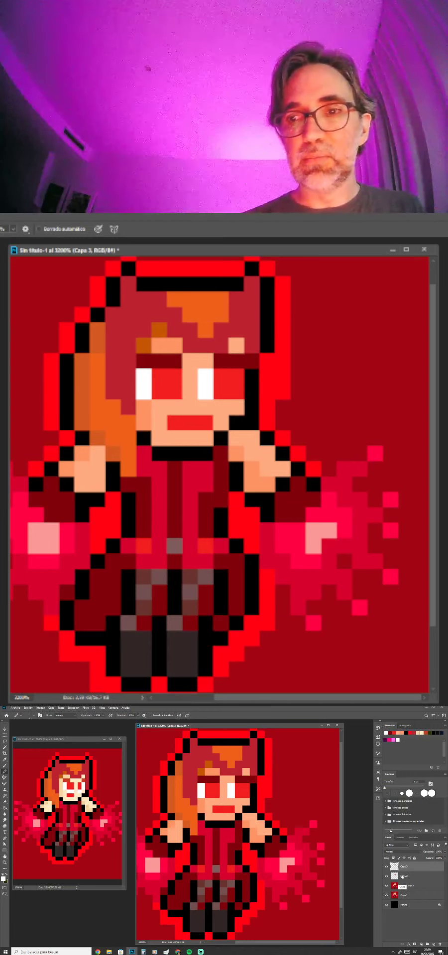
{"action": "left_click", "coordinate": [403, 877], "text": "shift"}
{"action": "key", "text": "ctrl+e"}
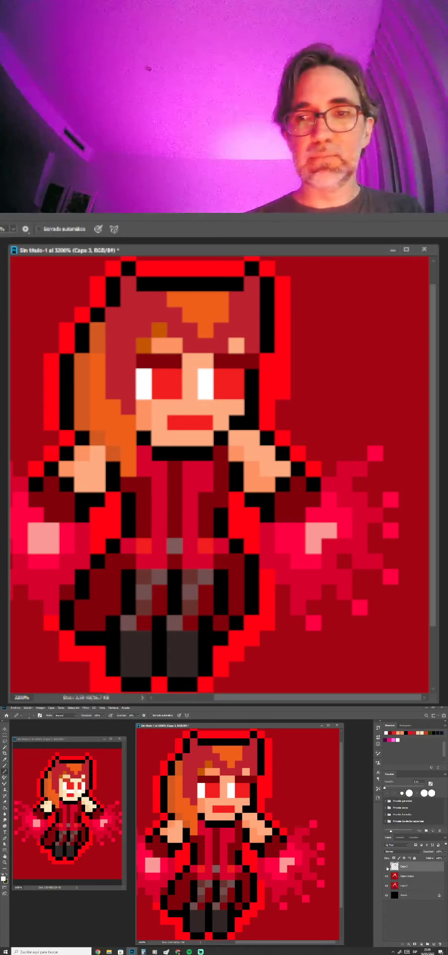
Compare the merged face layer with the original face by switching its visibility off and on.
{"action": "left_click", "coordinate": [387, 867]}
{"action": "left_click", "coordinate": [387, 867]}
{"action": "left_click", "coordinate": [386, 866]}
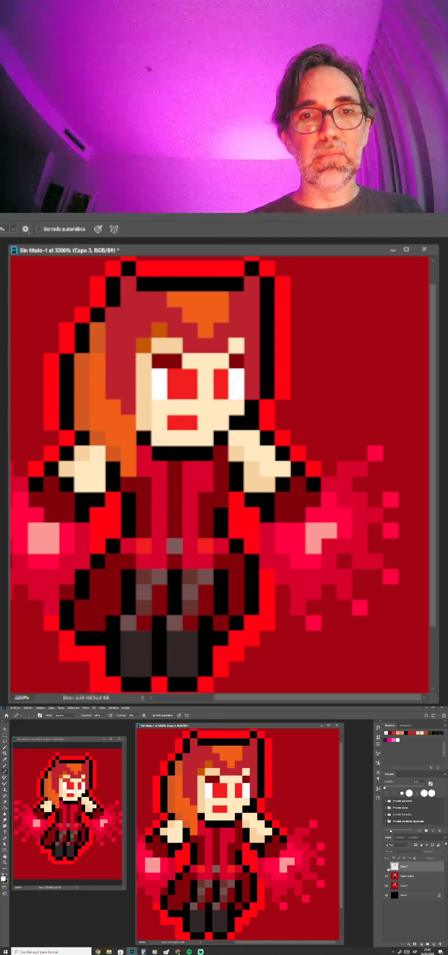
{"action": "left_click", "coordinate": [386, 867]}
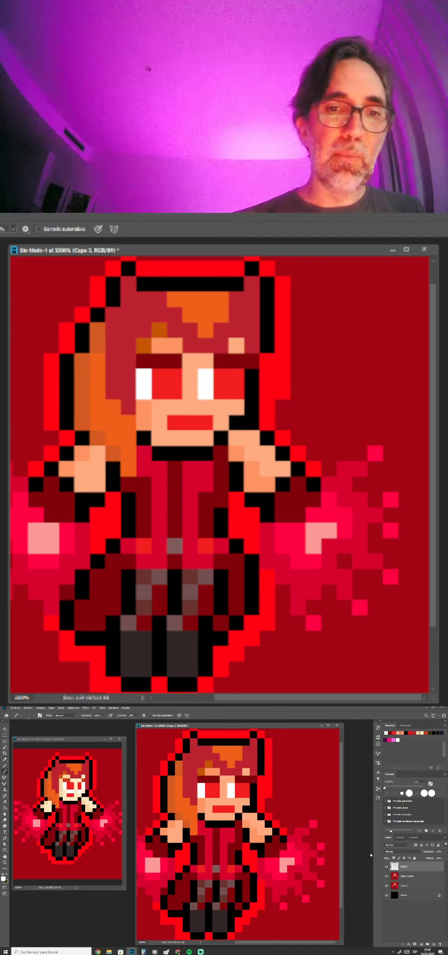
{"action": "mouse_move", "coordinate": [230, 884]}
{"action": "left_mouse_down"}
{"action": "mouse_move", "coordinate": [242, 853]}
{"action": "mouse_move", "coordinate": [234, 871]}
{"action": "left_mouse_up"}
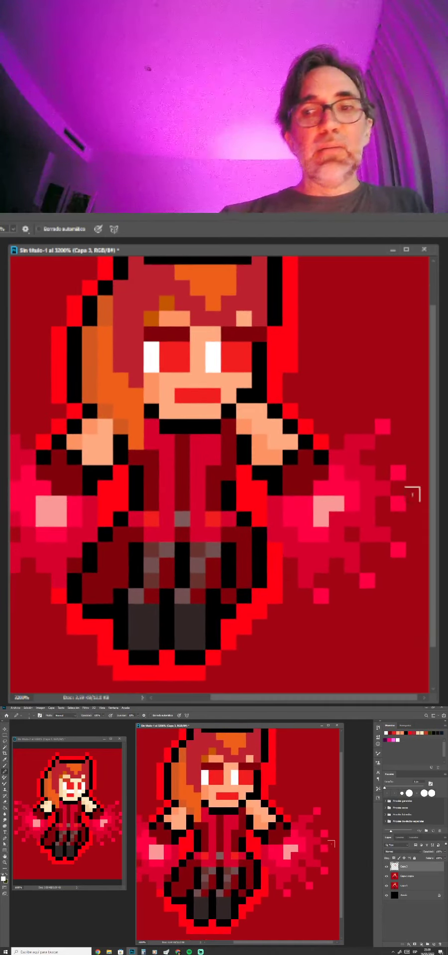
{"action": "left_click", "coordinate": [387, 867]}
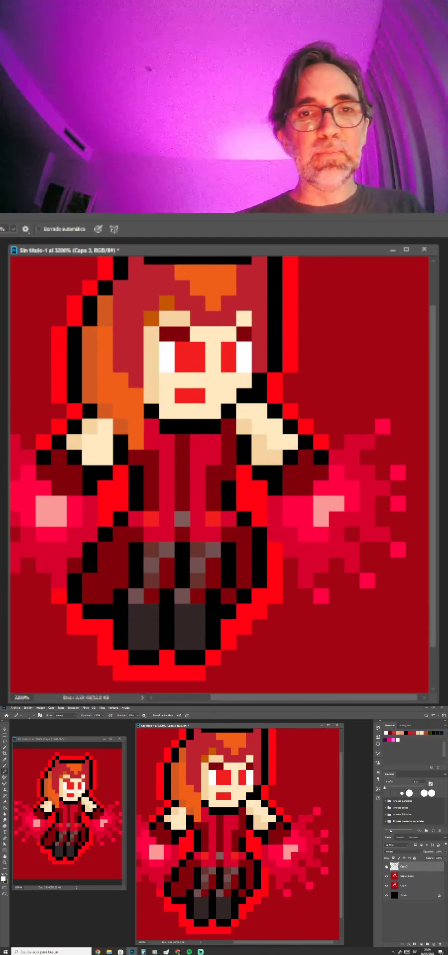
{"action": "left_click", "coordinate": [386, 867]}
{"action": "left_click", "coordinate": [386, 867]}
{"action": "left_click", "coordinate": [387, 867]}
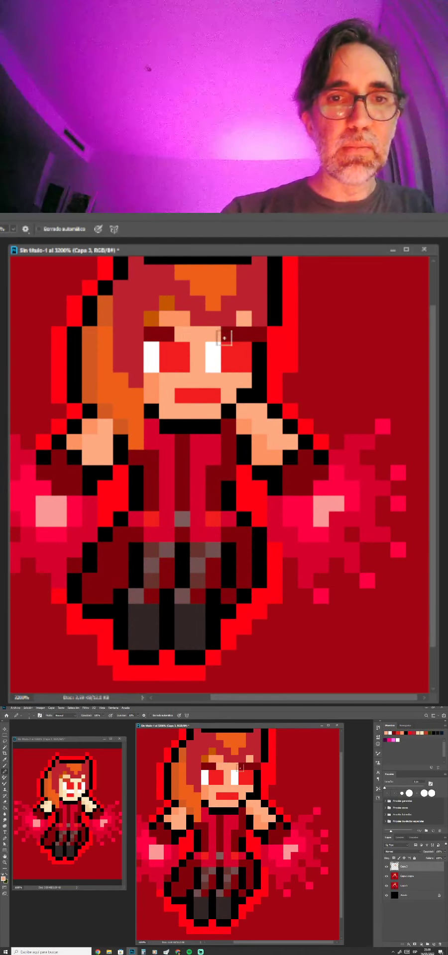
Repaint the costume's bodice in crimson and dark red, shifting its dark centre stripe towards the right-hand side.
{"action": "scroll", "coordinate": [260, 830], "scroll_direction": "up", "scroll_amount": 2}
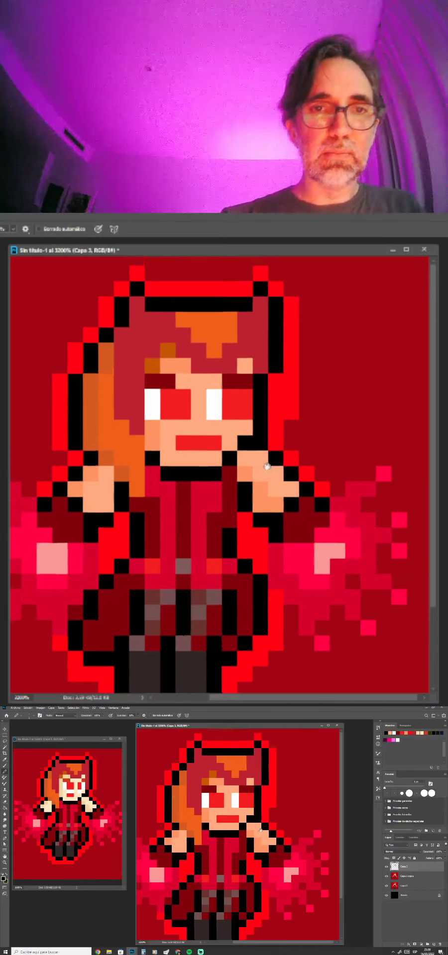
{"action": "scroll", "coordinate": [260, 830], "scroll_direction": "up", "scroll_amount": 1}
{"action": "scroll", "coordinate": [260, 835], "scroll_direction": "down", "scroll_amount": 2}
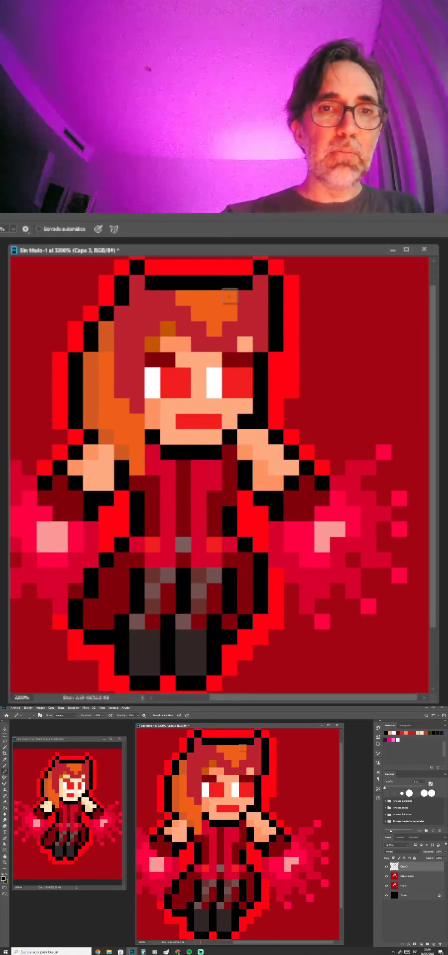
{"action": "mouse_move", "coordinate": [230, 855]}
{"action": "left_mouse_down"}
{"action": "mouse_move", "coordinate": [227, 823]}
{"action": "mouse_move", "coordinate": [238, 820]}
{"action": "mouse_move", "coordinate": [246, 828]}
{"action": "left_mouse_up"}
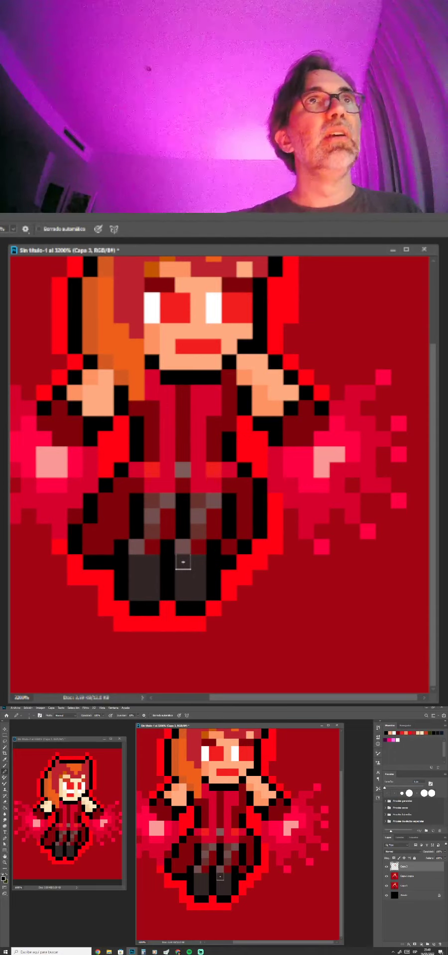
{"action": "left_click", "coordinate": [231, 799], "text": "alt"}
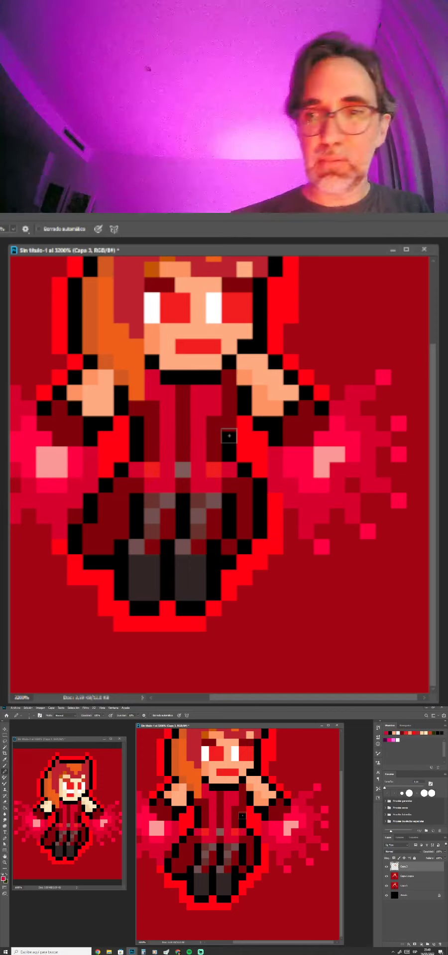
{"action": "mouse_move", "coordinate": [214, 410]}
{"action": "left_mouse_down"}
{"action": "mouse_move", "coordinate": [211, 442]}
{"action": "mouse_move", "coordinate": [197, 442]}
{"action": "mouse_move", "coordinate": [195, 413]}
{"action": "mouse_move", "coordinate": [193, 451]}
{"action": "mouse_move", "coordinate": [183, 418]}
{"action": "mouse_move", "coordinate": [182, 455]}
{"action": "left_mouse_up"}
{"action": "left_click", "coordinate": [176, 431], "text": "alt"}
{"action": "left_click", "coordinate": [170, 428], "text": "alt"}
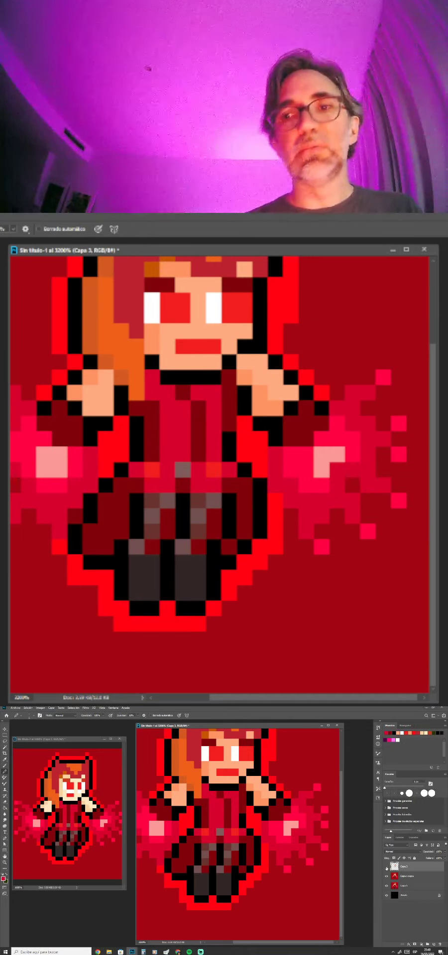
Compare the repainted face and bodice with the original artwork, both close up and with the whole canvas in view.
{"action": "left_click", "coordinate": [387, 868]}
{"action": "left_click", "coordinate": [387, 868]}
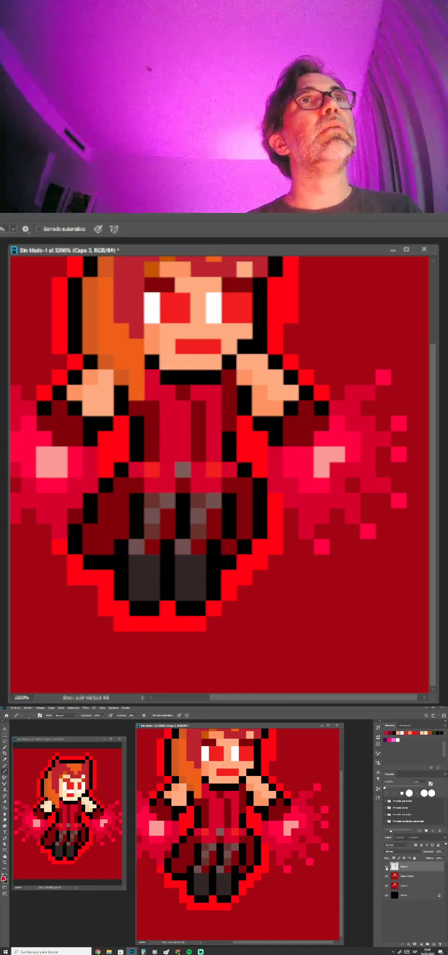
{"action": "left_click", "coordinate": [387, 868]}
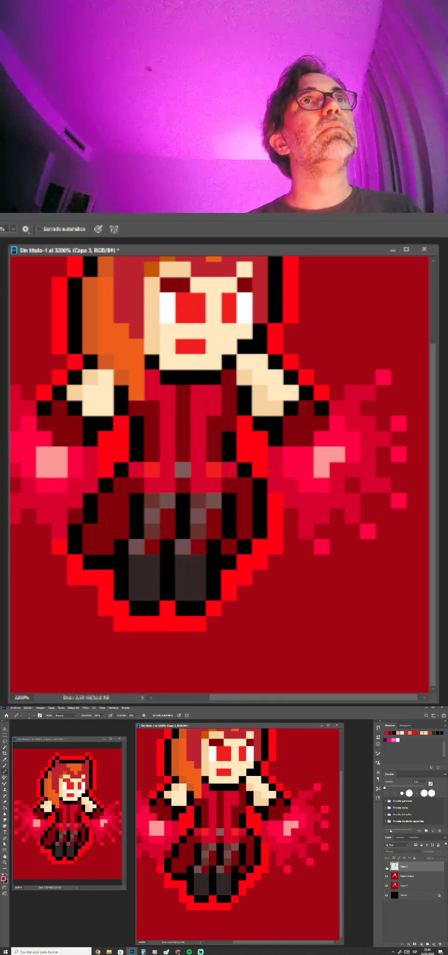
{"action": "left_click", "coordinate": [386, 869]}
{"action": "left_click", "coordinate": [387, 868]}
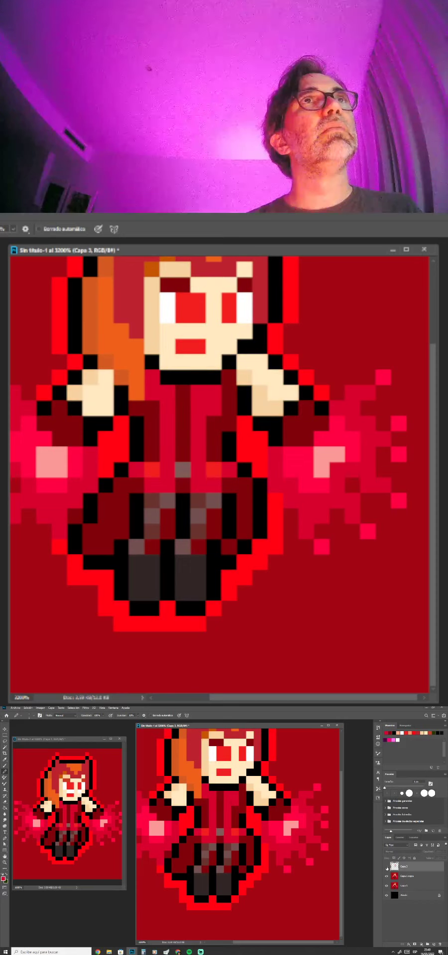
{"action": "left_click", "coordinate": [386, 868]}
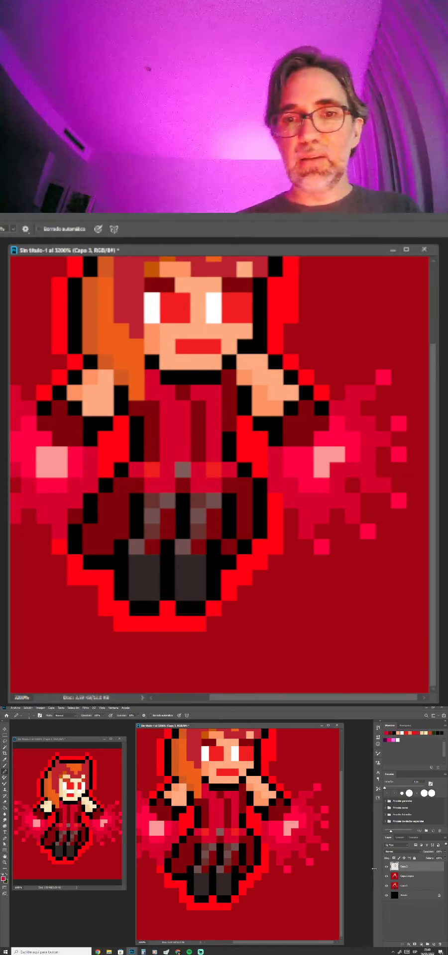
{"action": "left_click", "coordinate": [248, 516], "text": "alt"}
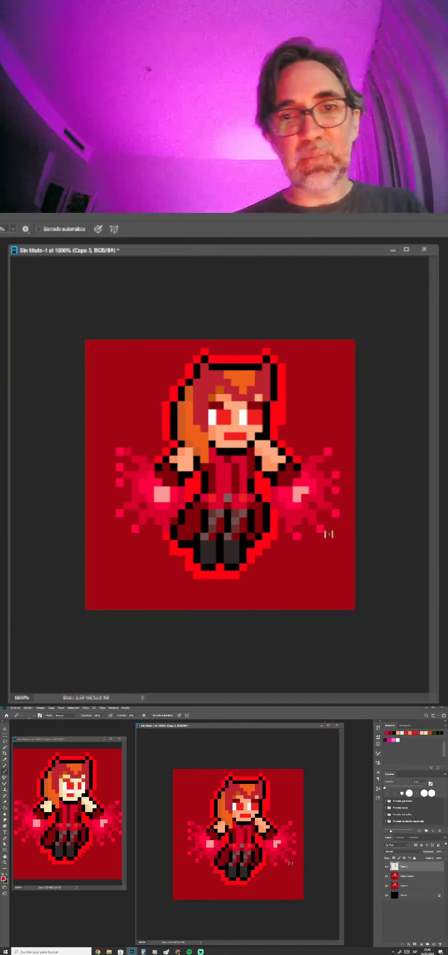
{"action": "left_click", "coordinate": [386, 867]}
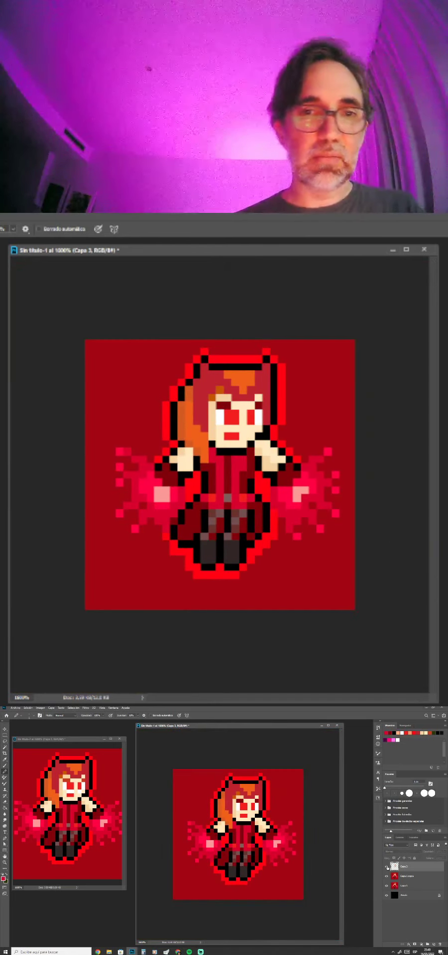
{"action": "left_click", "coordinate": [387, 866]}
{"action": "left_click", "coordinate": [387, 867]}
{"action": "left_click", "coordinate": [387, 867]}
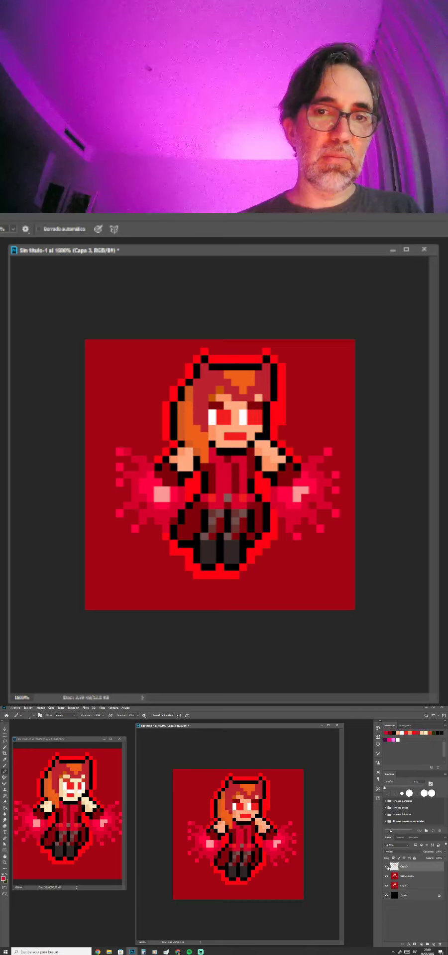
Shorten the mouth at its right-hand end using the skin colour, and compare the result with the original.
{"action": "left_click", "coordinate": [249, 819], "text": "alt"}
{"action": "left_click", "coordinate": [249, 816]}
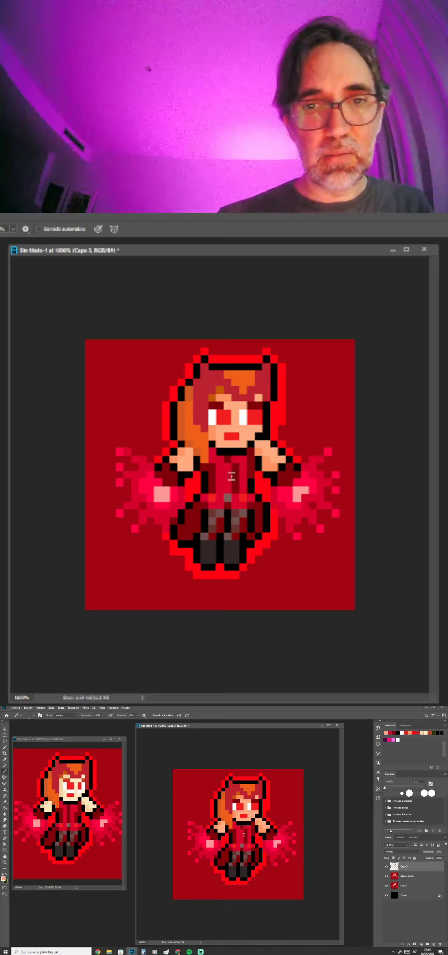
{"action": "left_click", "coordinate": [387, 867]}
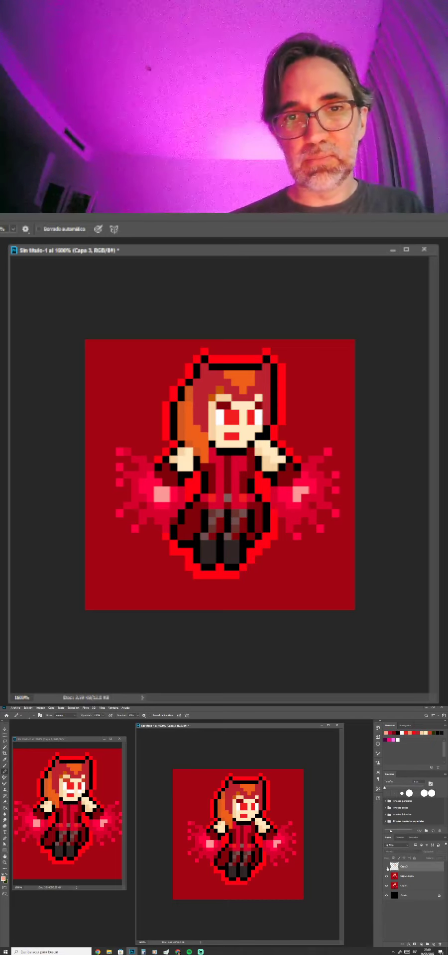
{"action": "left_click", "coordinate": [387, 867]}
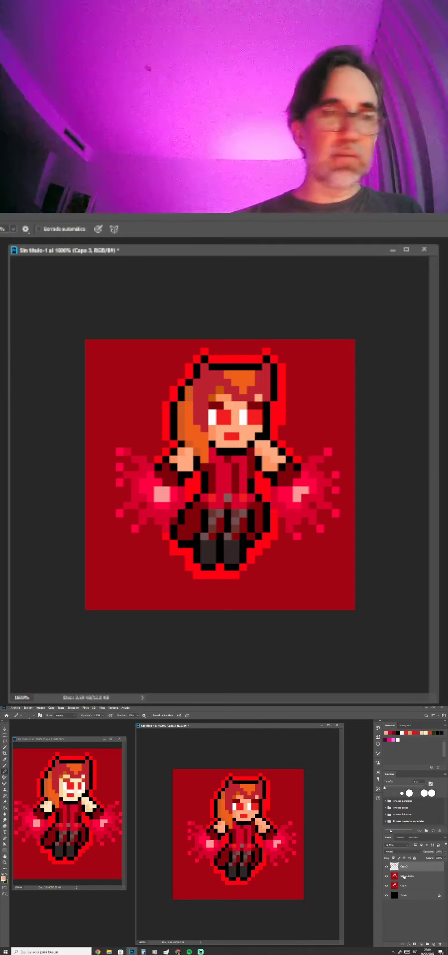
Lasso the energy bursts around both hands on the Capa 1 copia layer and copy them to a new layer.
{"action": "left_click", "coordinate": [404, 877]}
{"action": "key", "text": "l"}
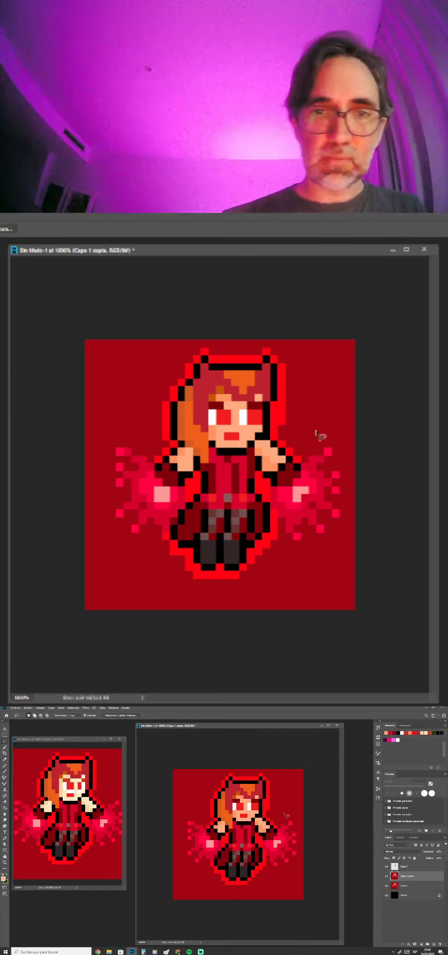
{"action": "mouse_move", "coordinate": [333, 411]}
{"action": "left_mouse_down"}
{"action": "mouse_move", "coordinate": [290, 436]}
{"action": "mouse_move", "coordinate": [258, 445]}
{"action": "mouse_move", "coordinate": [258, 473]}
{"action": "mouse_move", "coordinate": [279, 511]}
{"action": "mouse_move", "coordinate": [293, 568]}
{"action": "mouse_move", "coordinate": [361, 532]}
{"action": "mouse_move", "coordinate": [361, 426]}
{"action": "mouse_move", "coordinate": [343, 404]}
{"action": "left_mouse_up"}
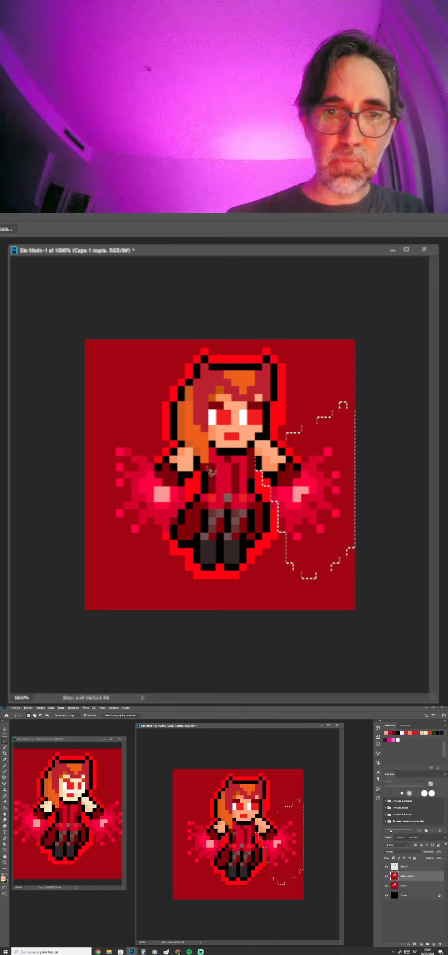
{"action": "mouse_move", "coordinate": [200, 499]}
{"action": "left_mouse_down"}
{"action": "mouse_move", "coordinate": [199, 462]}
{"action": "mouse_move", "coordinate": [184, 447]}
{"action": "mouse_move", "coordinate": [128, 436]}
{"action": "mouse_move", "coordinate": [80, 522]}
{"action": "mouse_move", "coordinate": [143, 560]}
{"action": "mouse_move", "coordinate": [159, 545]}
{"action": "mouse_move", "coordinate": [204, 486]}
{"action": "left_mouse_up"}
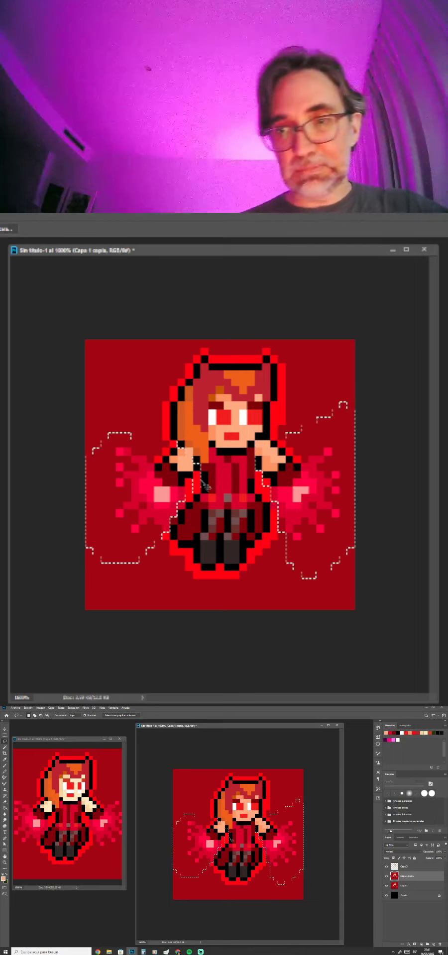
{"action": "key", "text": "ctrl+j"}
{"action": "key", "text": "v"}
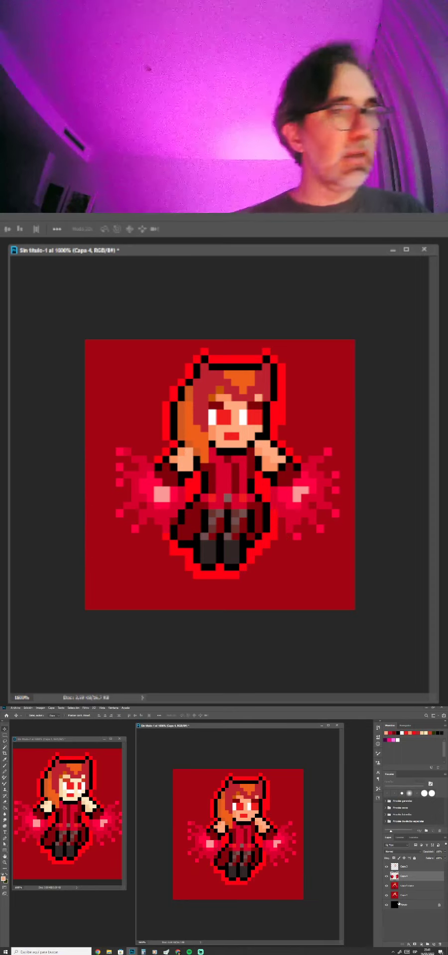
Shift the copied hand energy effects one pixel down and move their layer, Capa 4, above Capa 3.
{"action": "key", "text": "Down"}
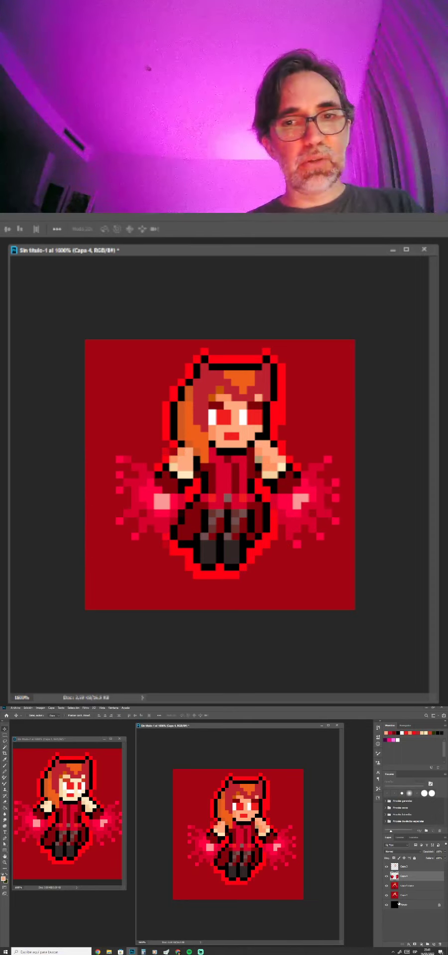
{"action": "key", "text": "Up"}
{"action": "key", "text": "Down"}
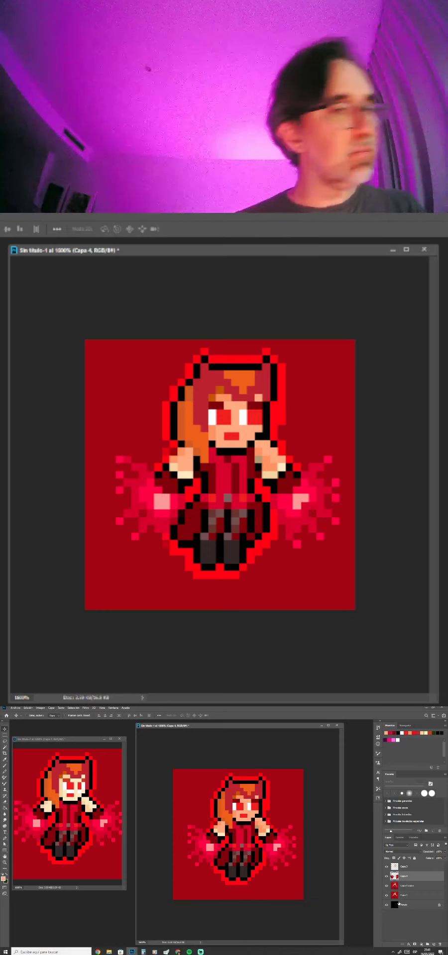
{"action": "key", "text": "b"}
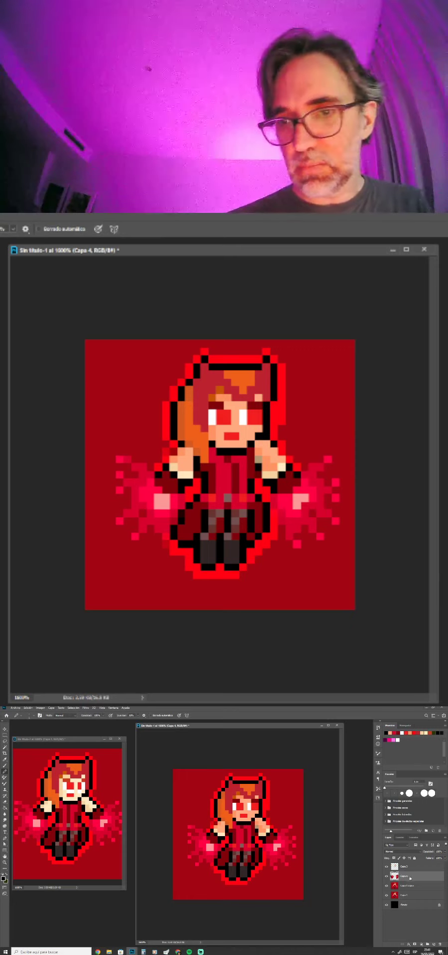
{"action": "mouse_move", "coordinate": [409, 878]}
{"action": "left_mouse_down"}
{"action": "mouse_move", "coordinate": [411, 866]}
{"action": "mouse_move", "coordinate": [404, 862]}
{"action": "left_mouse_up"}
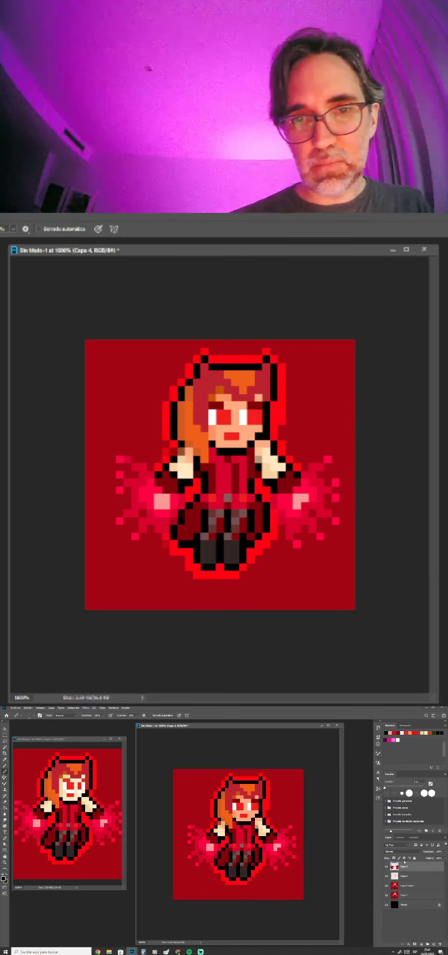
{"action": "left_click", "coordinate": [274, 443], "text": "alt"}
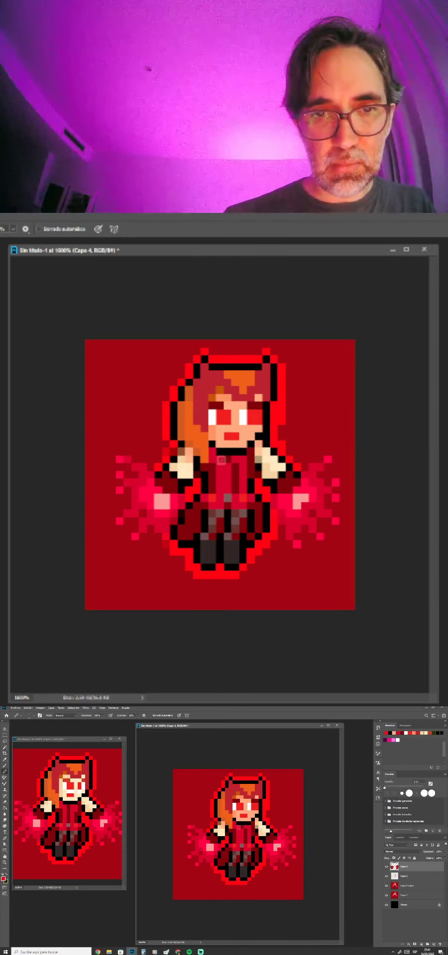
{"action": "left_click", "coordinate": [173, 443], "text": "alt"}
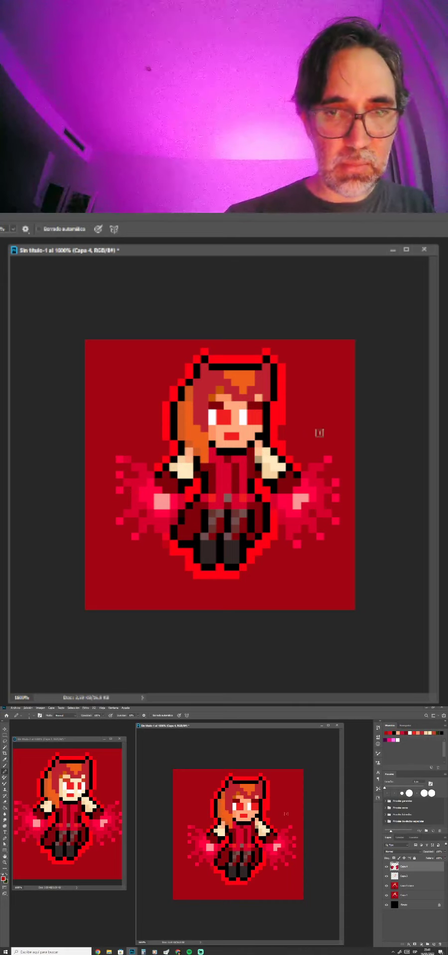
{"action": "left_click", "coordinate": [294, 440], "text": "alt"}
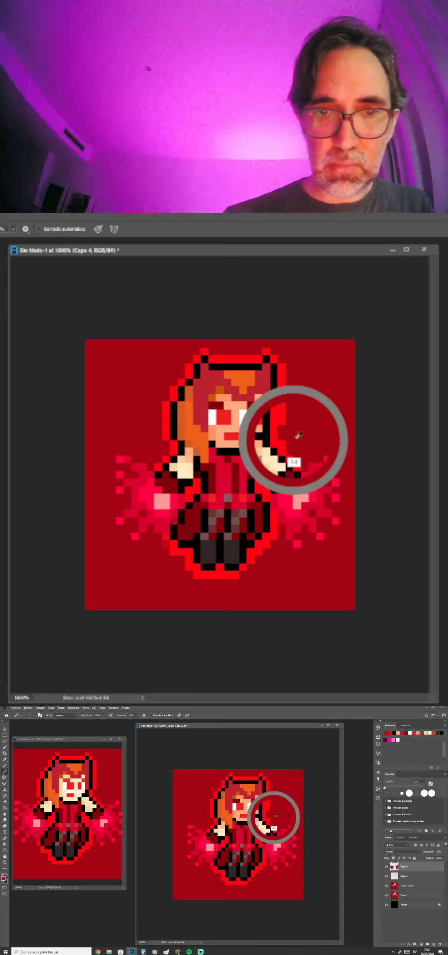
{"action": "left_click", "coordinate": [387, 868]}
{"action": "left_click", "coordinate": [387, 868]}
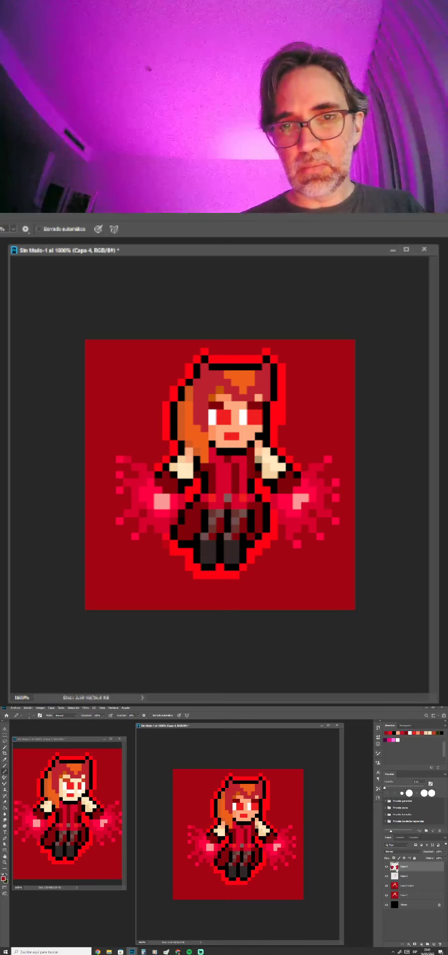
Shade the upper part of both arms on the energy layer with peach skin tones sampled from the character, keeping cream pixels near the gloves.
{"action": "left_click", "coordinate": [258, 817], "text": "alt"}
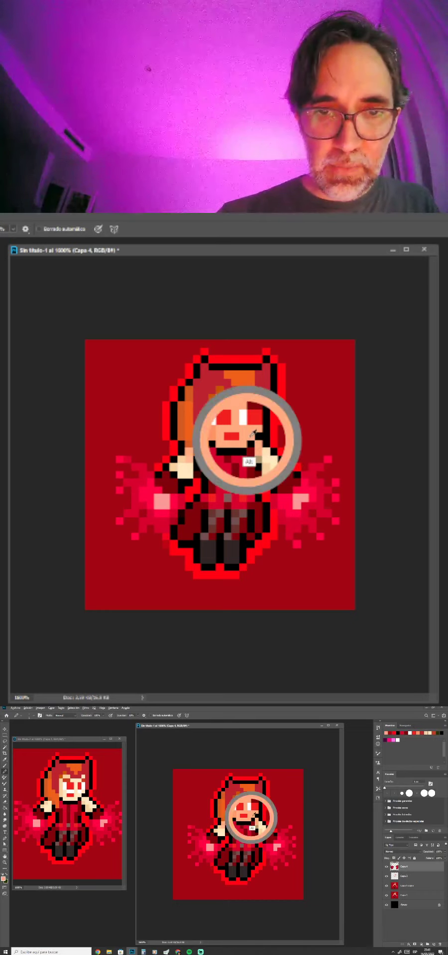
{"action": "left_click", "coordinate": [222, 825], "text": "alt"}
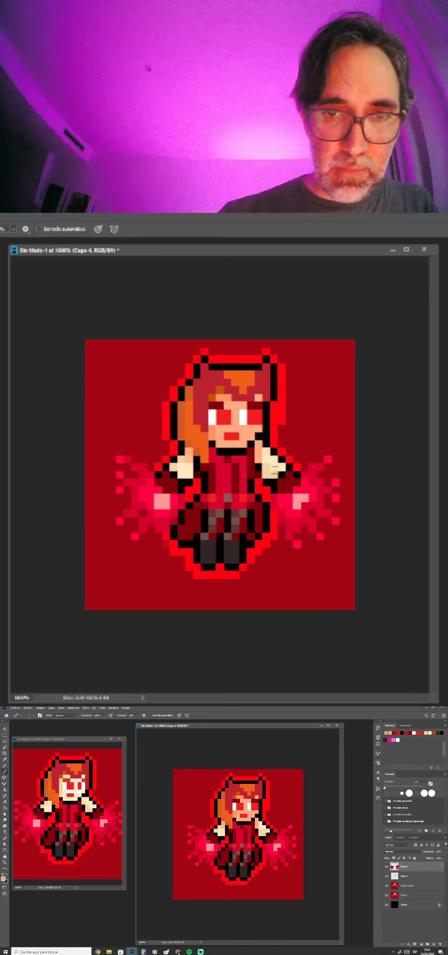
{"action": "left_click_drag", "start_coordinate": [260, 831], "coordinate": [263, 834]}
{"action": "left_click", "coordinate": [220, 828]}
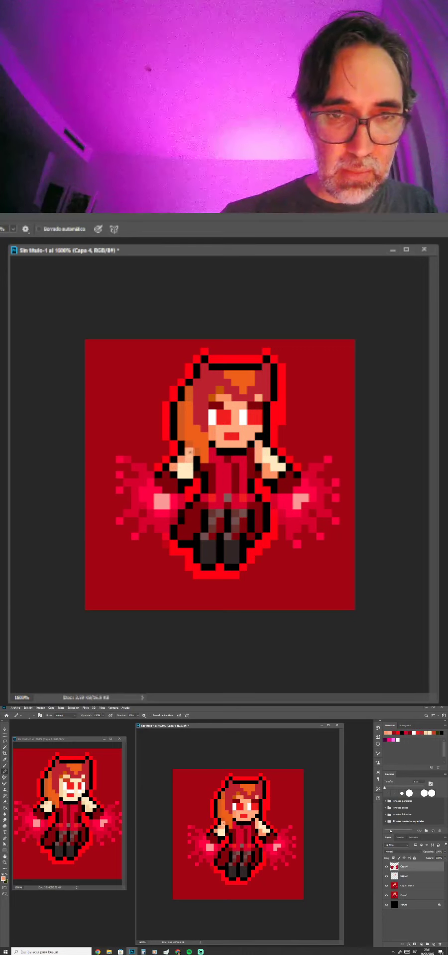
{"action": "left_click", "coordinate": [222, 830], "text": "alt"}
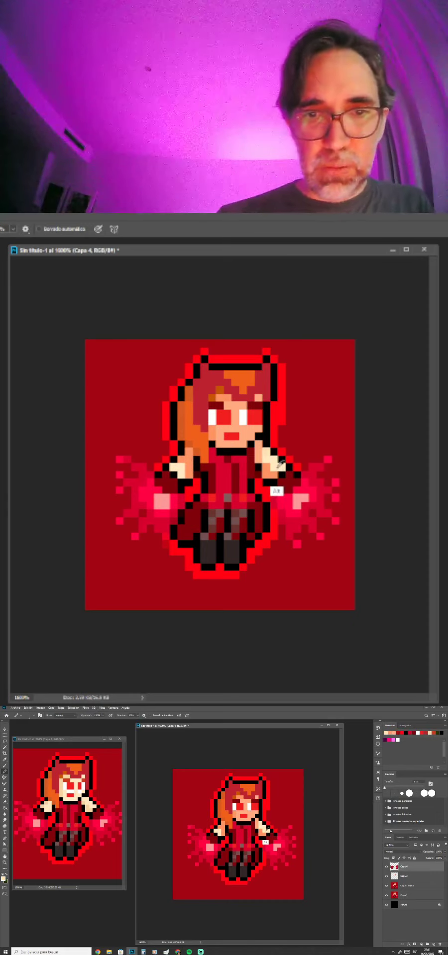
{"action": "left_click", "coordinate": [259, 823], "text": "alt"}
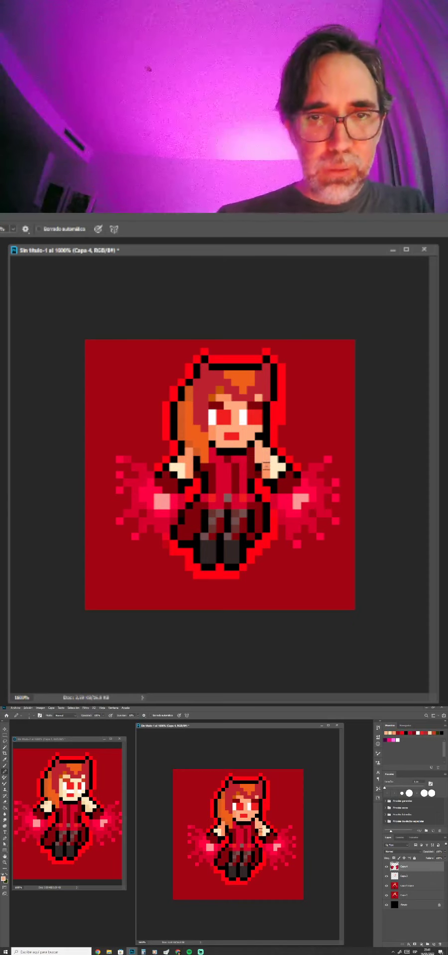
{"action": "left_click", "coordinate": [262, 833], "text": "alt"}
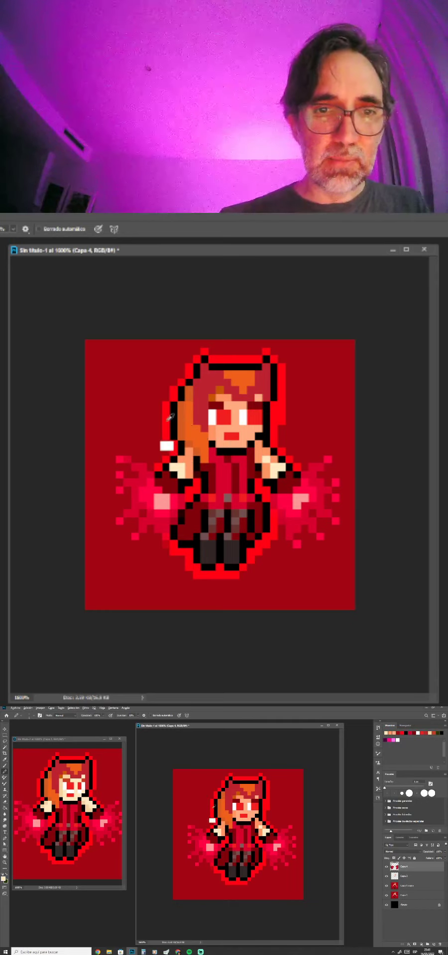
{"action": "left_click", "coordinate": [212, 825], "text": "alt"}
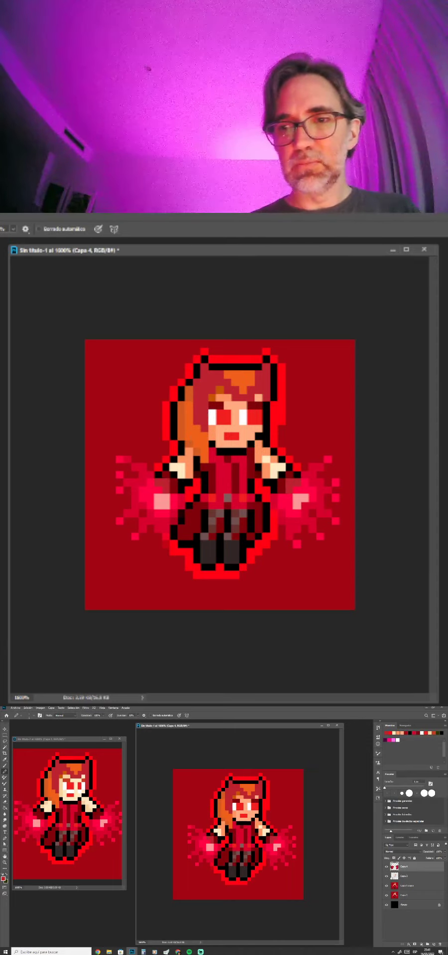
Merge the Capa 3 retouching layer and the Capa 4 energy layer into a single layer.
{"action": "left_click", "coordinate": [386, 876]}
{"action": "left_click", "coordinate": [386, 877]}
{"action": "left_click", "coordinate": [400, 877]}
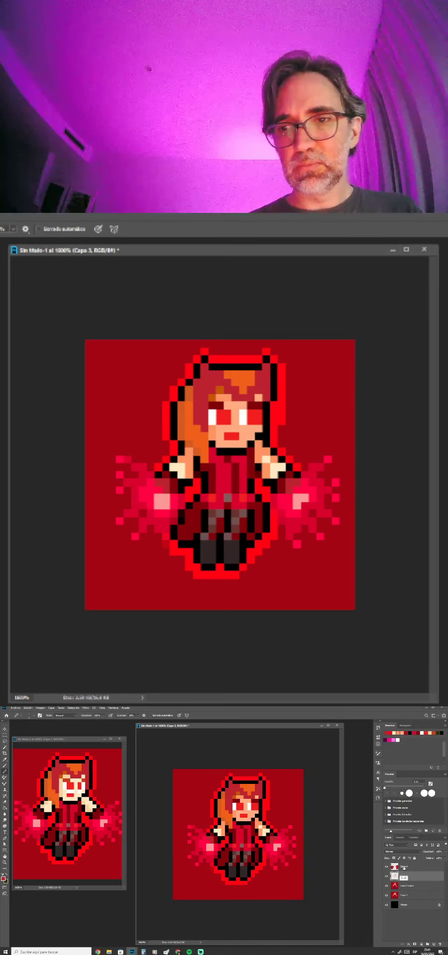
{"action": "left_click", "coordinate": [401, 868], "text": "ctrl"}
{"action": "key", "text": "ctrl+e"}
Compare the retouched character with the original artwork by toggling the merged layer's visibility.
{"action": "left_click", "coordinate": [387, 867]}
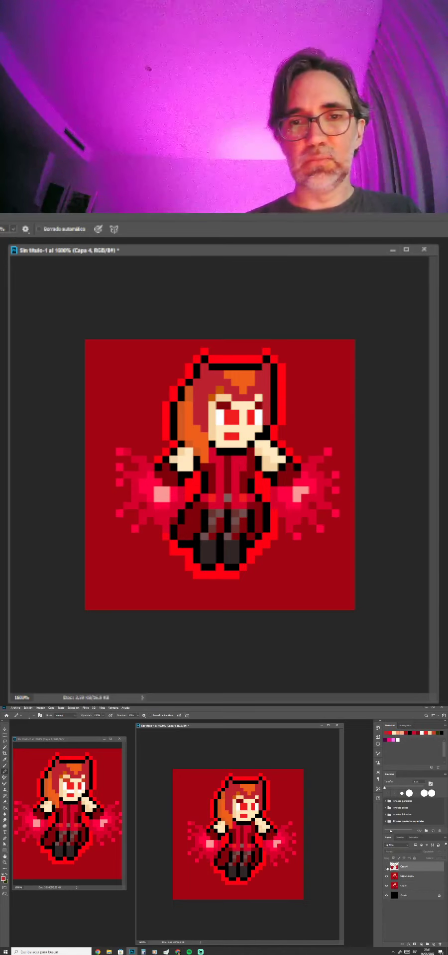
{"action": "left_click", "coordinate": [386, 867]}
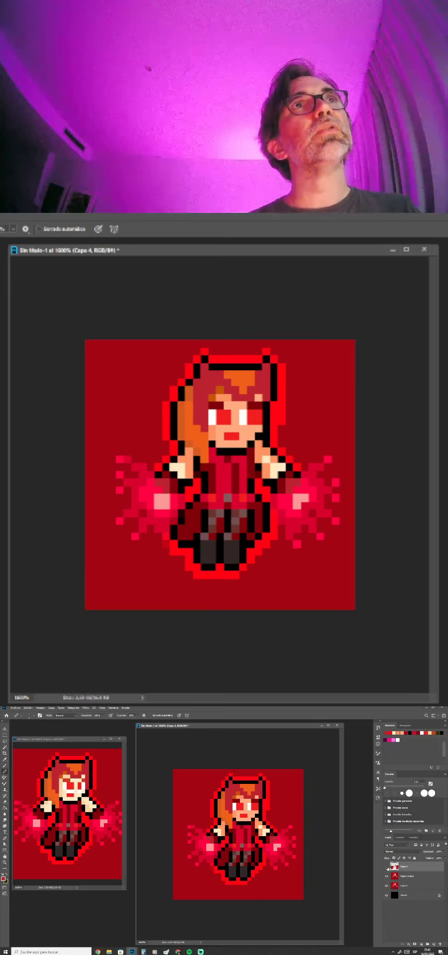
{"action": "left_click", "coordinate": [387, 867]}
{"action": "left_click", "coordinate": [387, 867]}
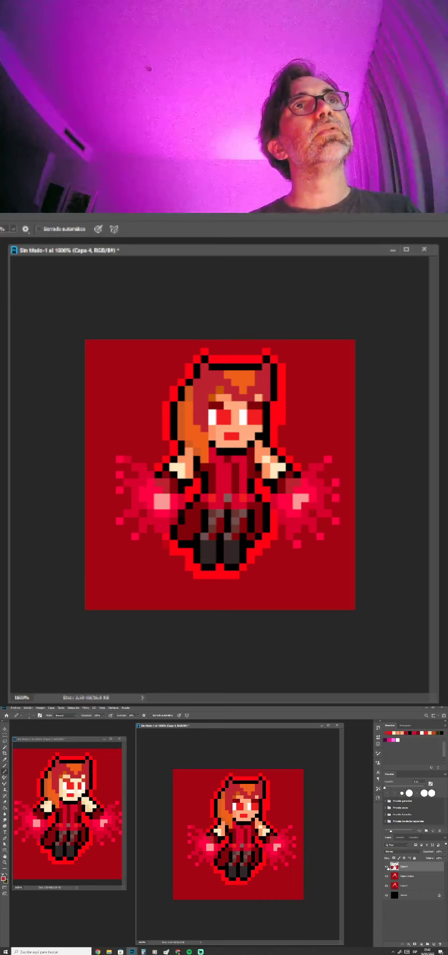
{"action": "left_click", "coordinate": [387, 867]}
{"action": "left_click", "coordinate": [387, 867]}
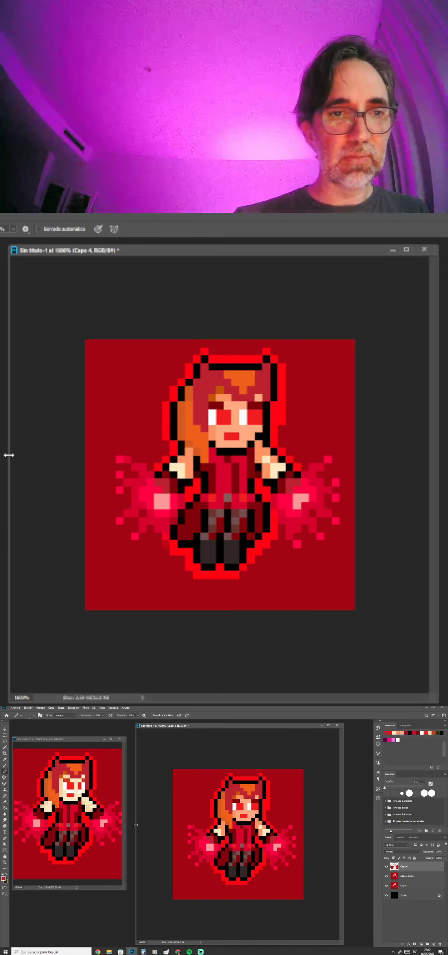
Arrange the two document windows side by side and compare the retouched character with the original.
{"action": "left_click_drag", "start_coordinate": [9, 455], "coordinate": [169, 466]}
{"action": "left_click_drag", "start_coordinate": [95, 740], "coordinate": [193, 757]}
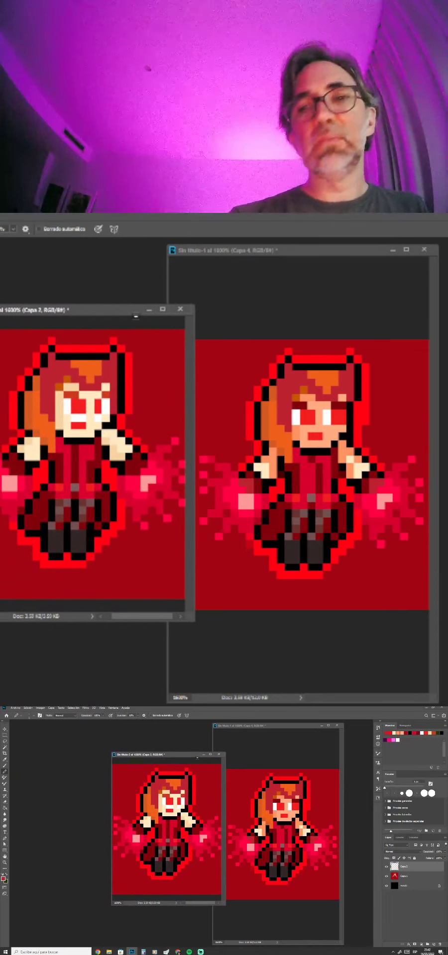
{"action": "left_click", "coordinate": [389, 615]}
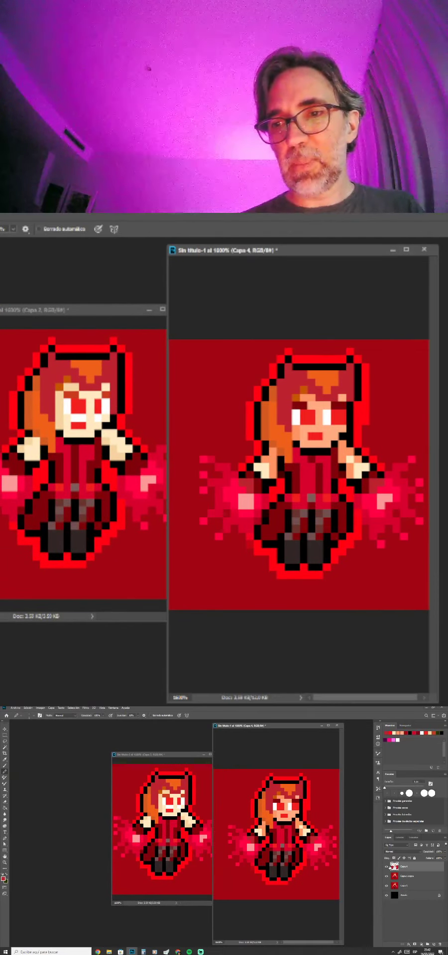
{"action": "left_click", "coordinate": [387, 867]}
{"action": "left_click", "coordinate": [386, 867]}
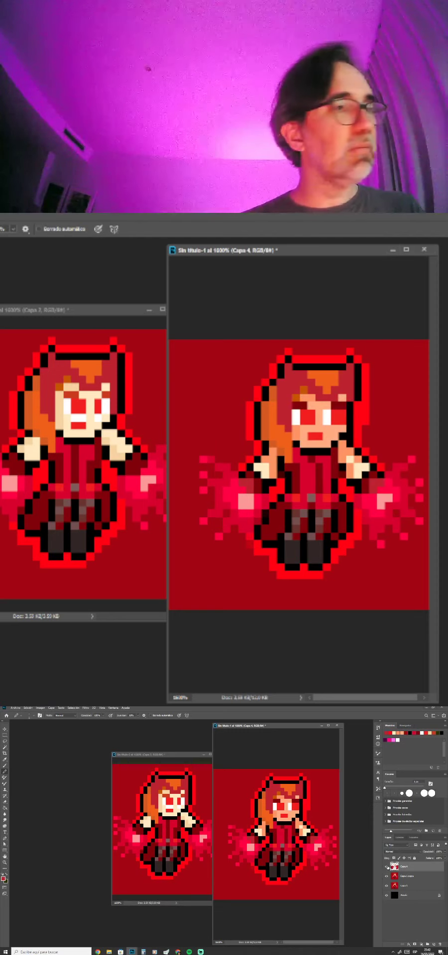
Save the retouched document as a PSD with maximized compatibility, and close both open documents.
{"action": "key", "text": "ctrl+shift+s"}
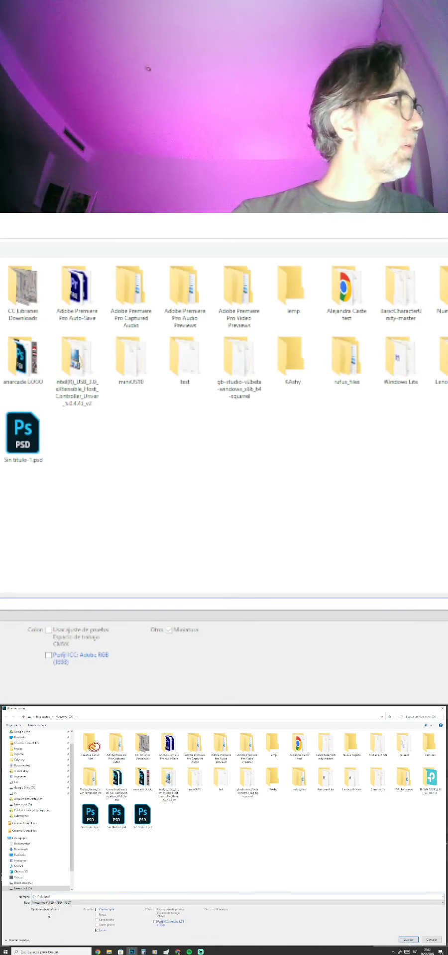
{"action": "key", "text": "Return"}
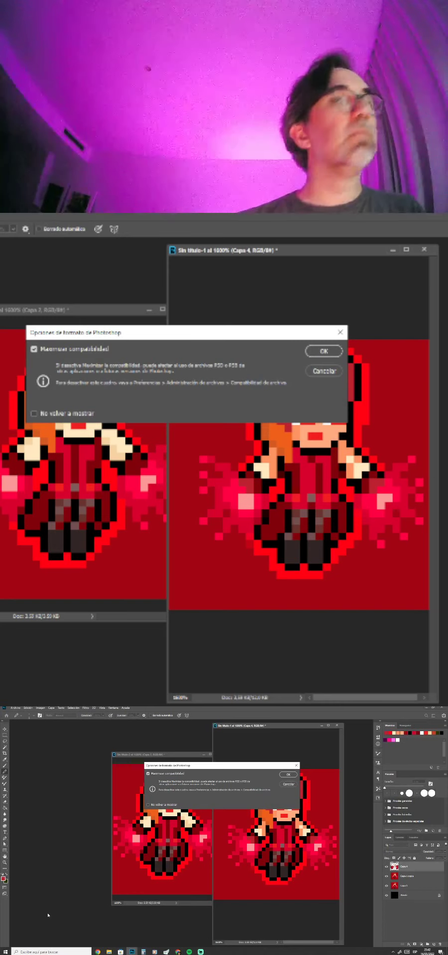
{"action": "left_click", "coordinate": [323, 352]}
{"action": "left_click", "coordinate": [424, 249]}
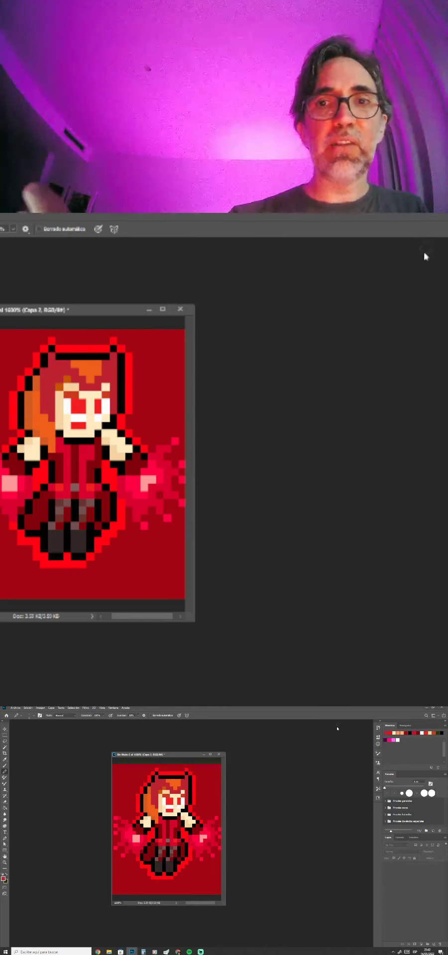
{"action": "left_click", "coordinate": [180, 310]}
{"action": "left_click", "coordinate": [202, 406]}
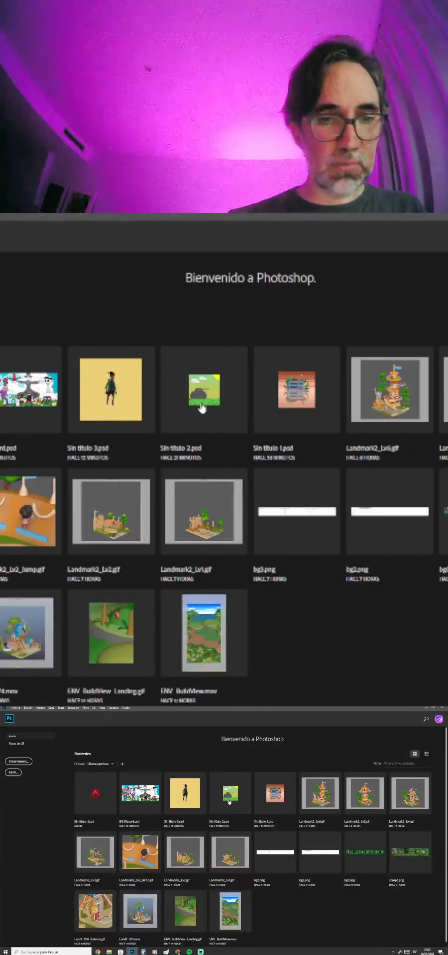
Switch to Chrome, close the 280×280 image tab and dismiss the enlarged character artwork in Discord's pixel-art channel.
{"action": "left_click", "coordinate": [169, 935]}
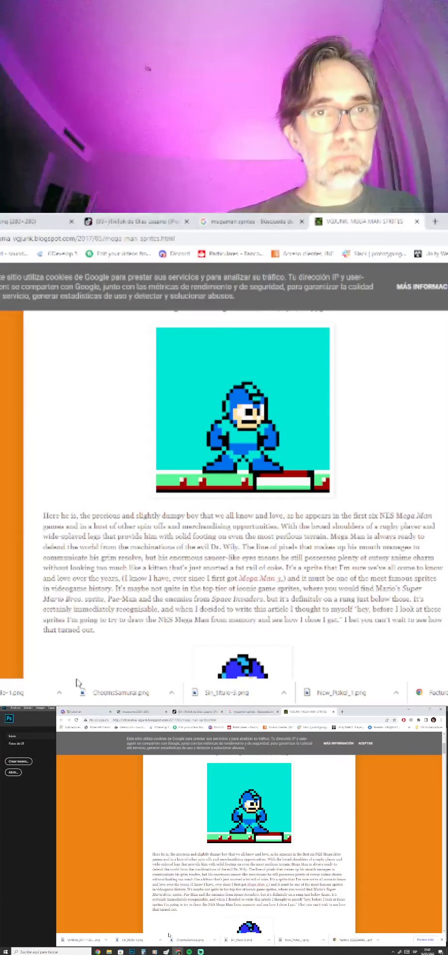
{"action": "key", "text": "ctrl+Tab"}
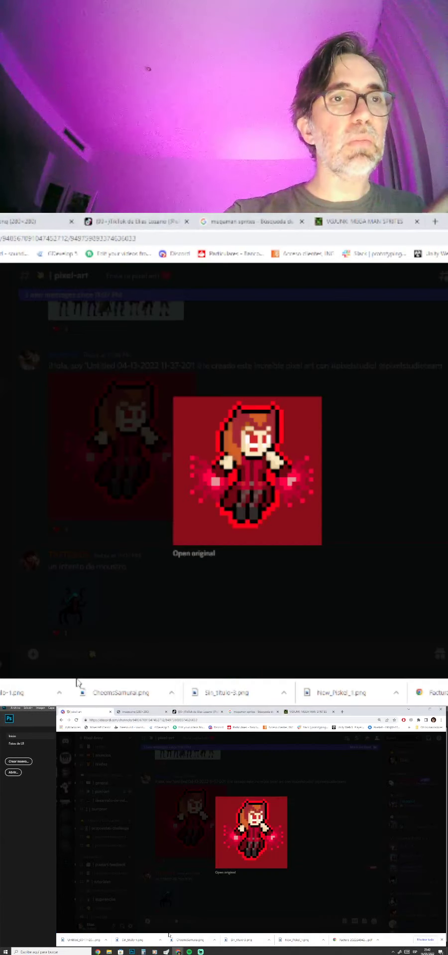
{"action": "key", "text": "ctrl+w"}
{"action": "key", "text": "Escape"}
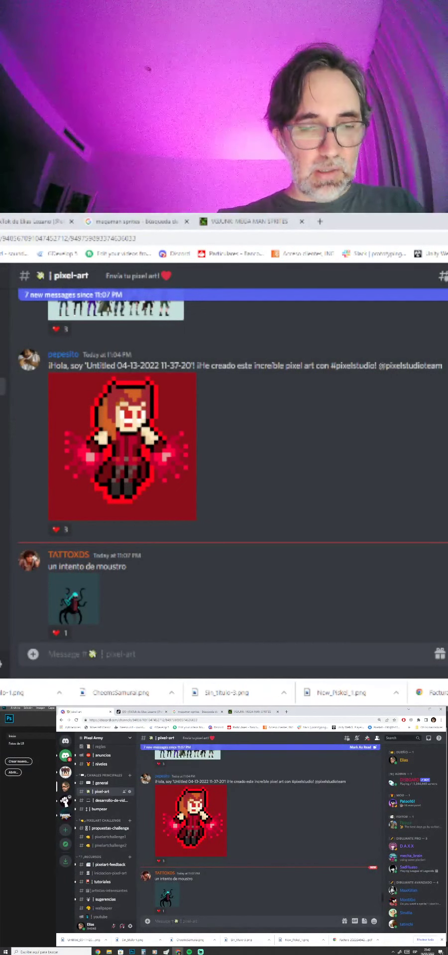
Look through the newer submissions in the pixel-art channel for the next artwork to retouch.
{"action": "scroll", "coordinate": [106, 578], "scroll_direction": "down", "scroll_amount": 4}
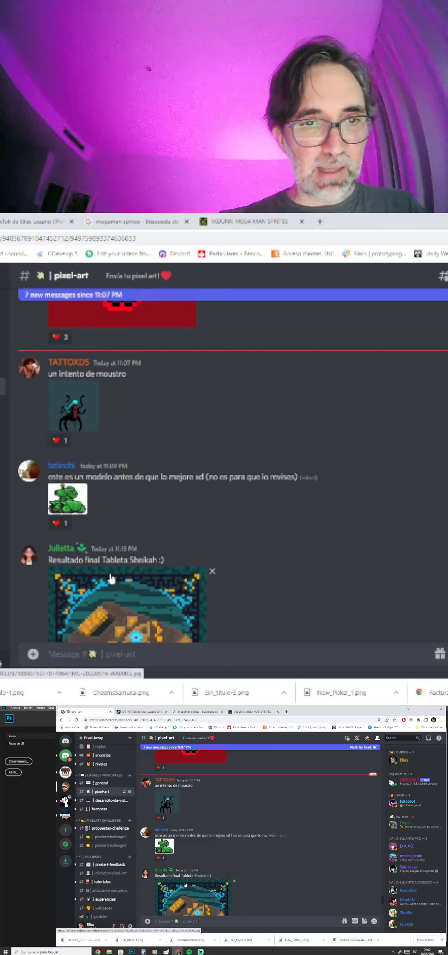
{"action": "scroll", "coordinate": [110, 577], "scroll_direction": "down", "scroll_amount": 10}
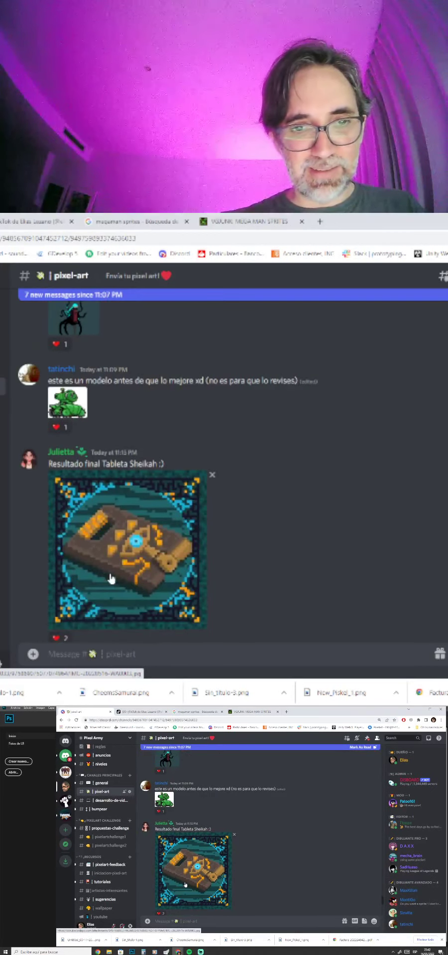
{"action": "scroll", "coordinate": [107, 570], "scroll_direction": "down", "scroll_amount": 5}
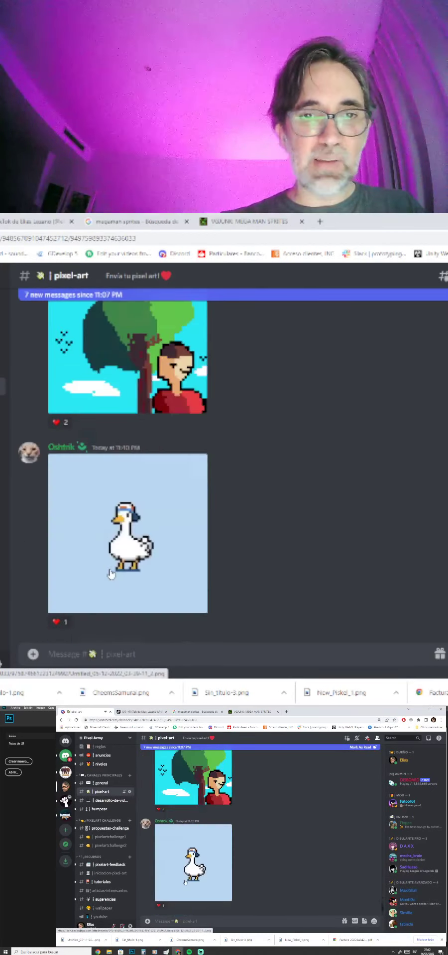
{"action": "scroll", "coordinate": [100, 562], "scroll_direction": "up", "scroll_amount": 4}
{"action": "scroll", "coordinate": [99, 561], "scroll_direction": "down", "scroll_amount": 4}
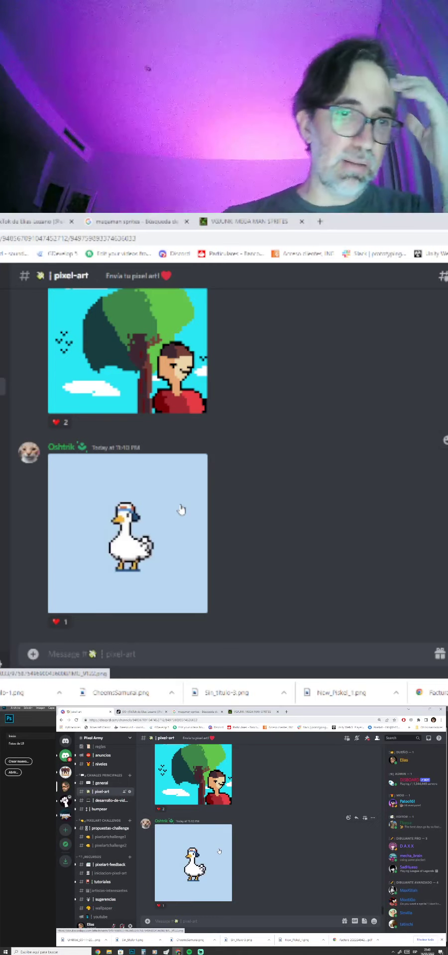
{"action": "scroll", "coordinate": [182, 507], "scroll_direction": "up", "scroll_amount": 15}
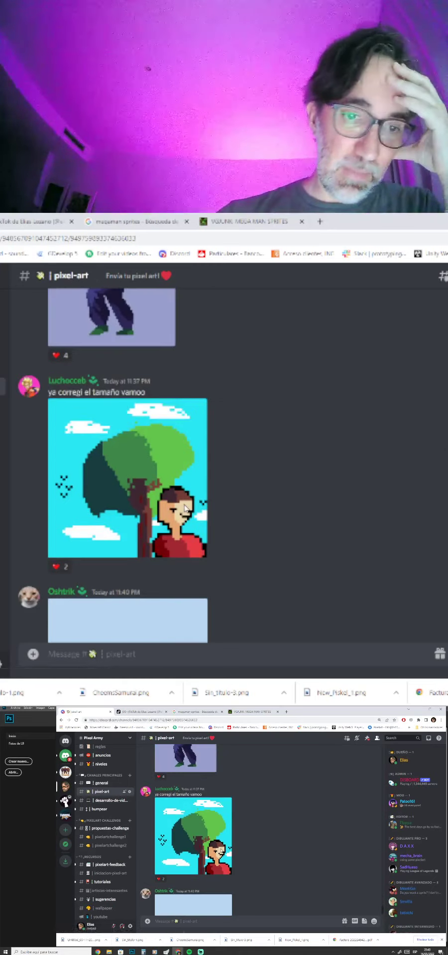
{"action": "scroll", "coordinate": [179, 507], "scroll_direction": "up", "scroll_amount": 6}
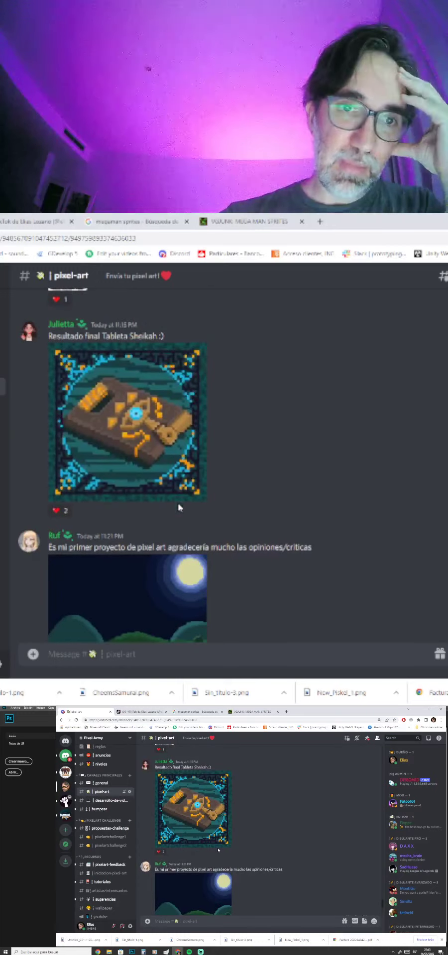
{"action": "scroll", "coordinate": [179, 508], "scroll_direction": "up", "scroll_amount": 1}
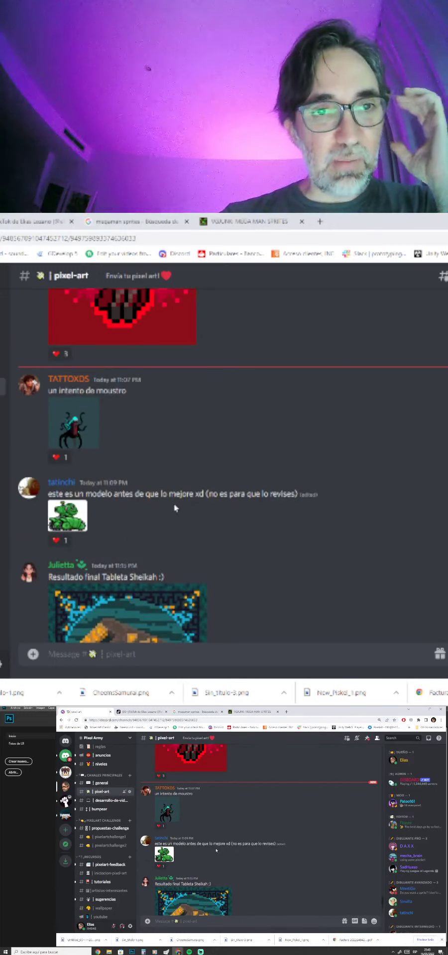
Open the original of the tentacled monster artwork in its own browser tab and copy the image.
{"action": "left_click", "coordinate": [63, 421]}
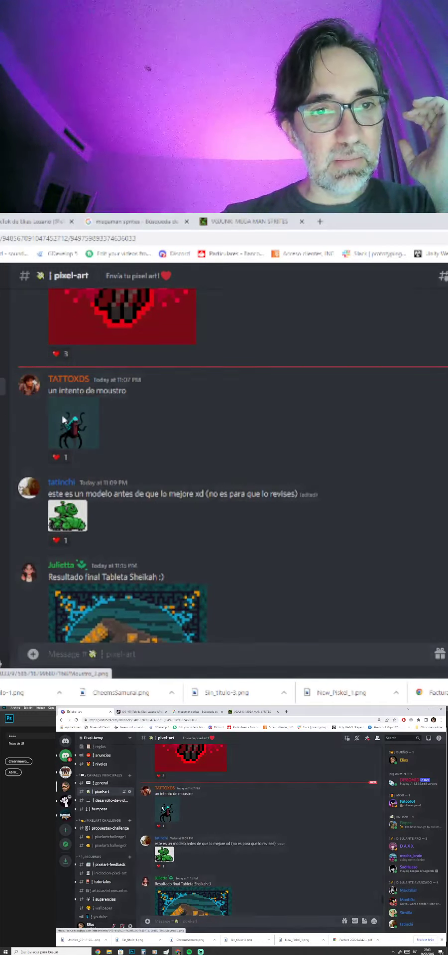
{"action": "left_click", "coordinate": [252, 504]}
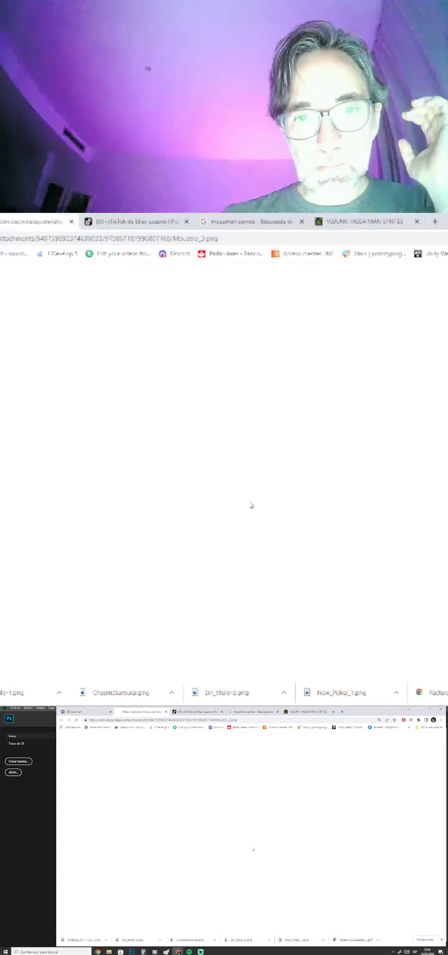
{"action": "right_click", "coordinate": [245, 473]}
{"action": "left_click", "coordinate": [268, 848]}
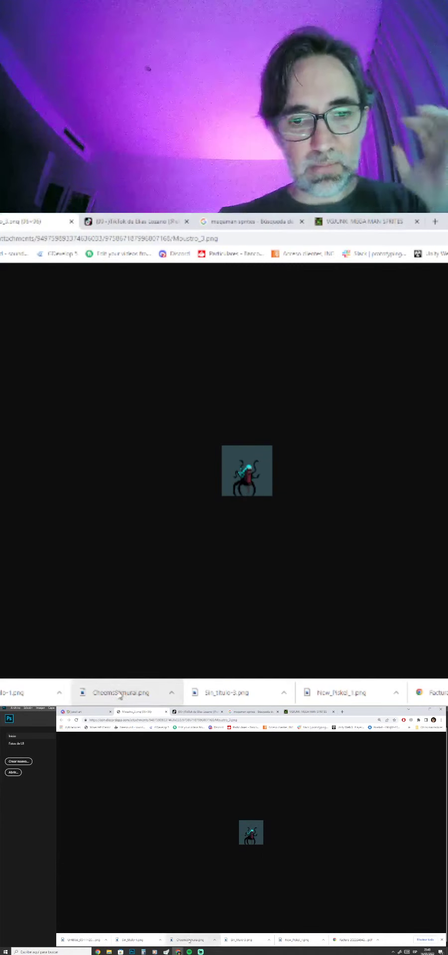
Switch to Photoshop, create a new document, paste the monster artwork into it, and float its window at 600% zoom.
{"action": "left_click", "coordinate": [131, 951]}
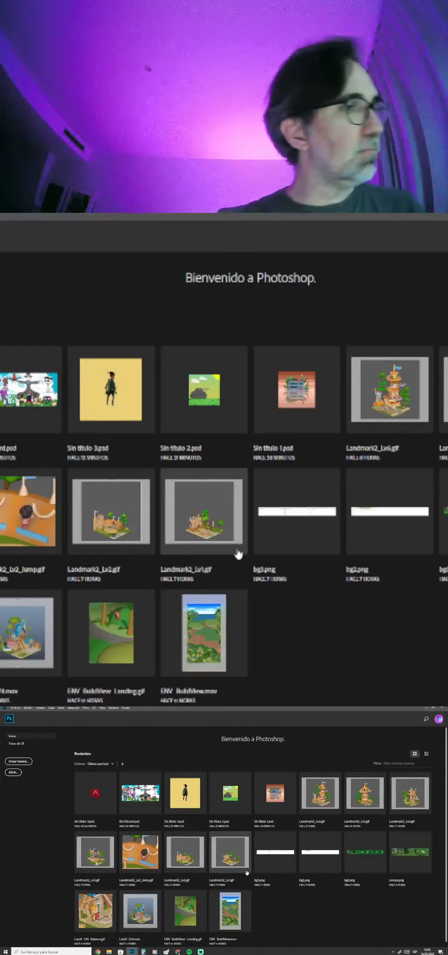
{"action": "key", "text": "ctrl+n"}
{"action": "key", "text": "Return"}
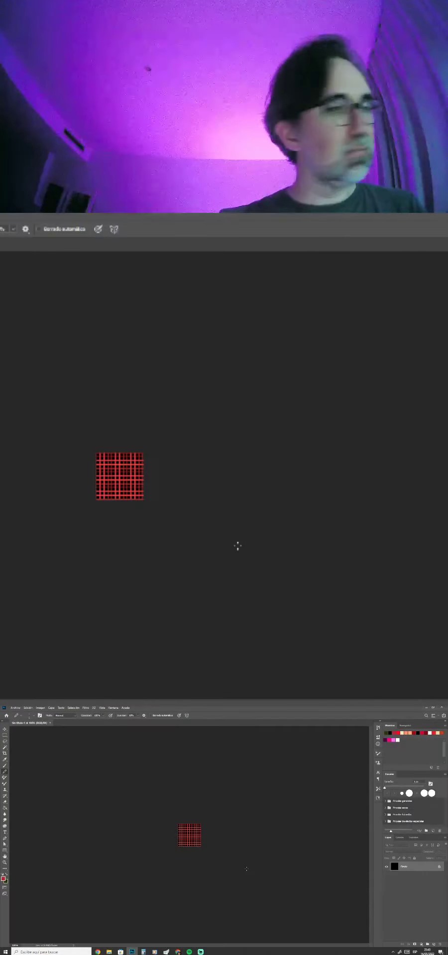
{"action": "left_click_drag", "start_coordinate": [40, 726], "coordinate": [327, 889]}
{"action": "key", "text": "ctrl+v"}
{"action": "key", "text": "ctrl+plus"}
{"action": "key", "text": "ctrl+plus"}
{"action": "key", "text": "ctrl+plus"}
{"action": "key", "text": "ctrl+plus"}
{"action": "key", "text": "ctrl+plus"}
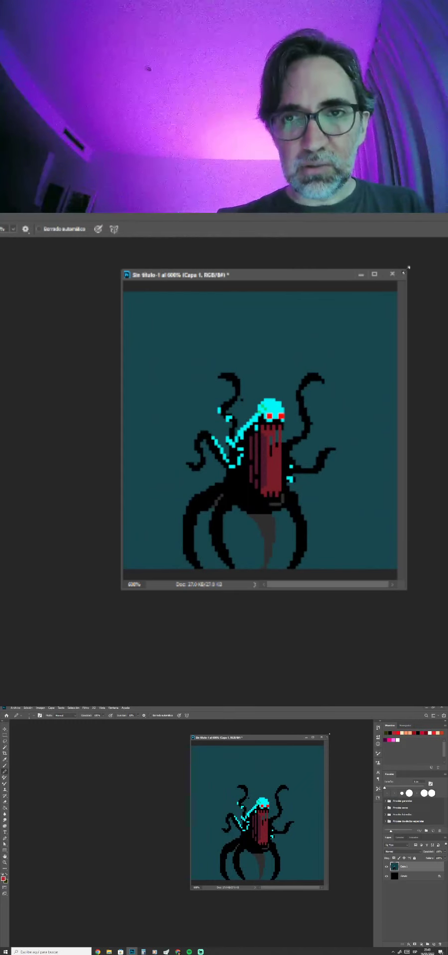
{"action": "left_click_drag", "start_coordinate": [329, 734], "coordinate": [352, 725]}
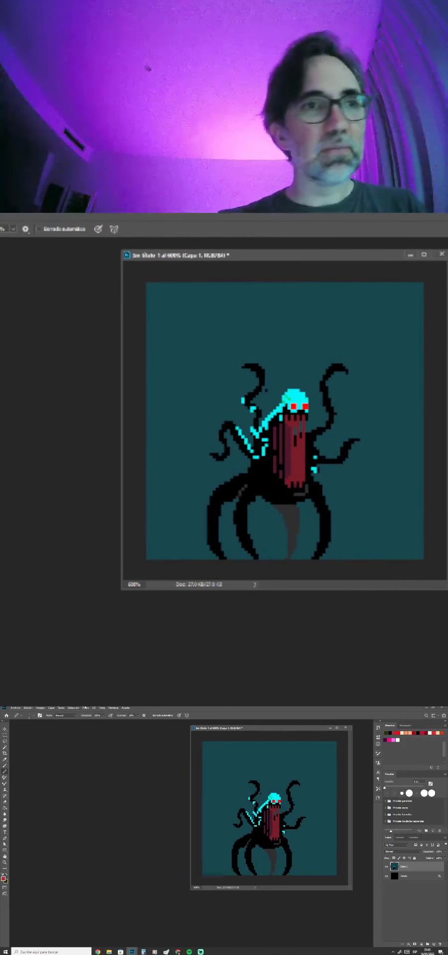
Create a second document, paste the monster artwork into it as a reference copy, and enlarge it in its own tall window.
{"action": "left_click", "coordinate": [111, 708]}
{"action": "left_click", "coordinate": [76, 795]}
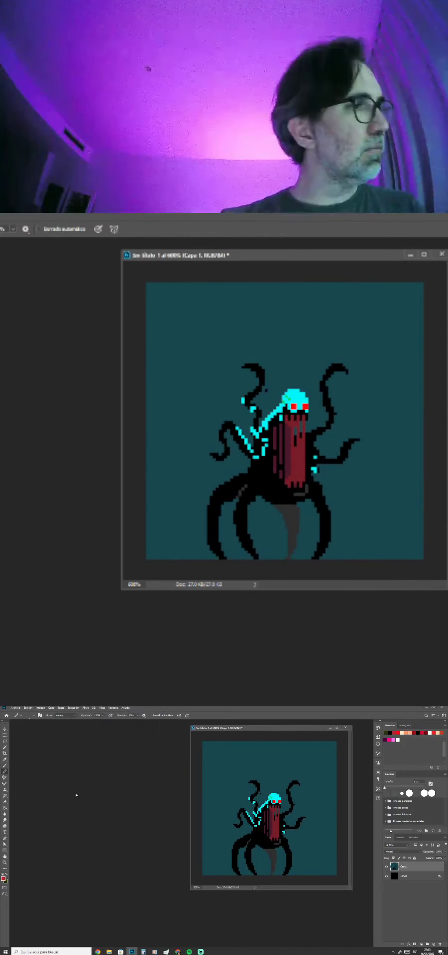
{"action": "key", "text": "ctrl+n"}
{"action": "key", "text": "Return"}
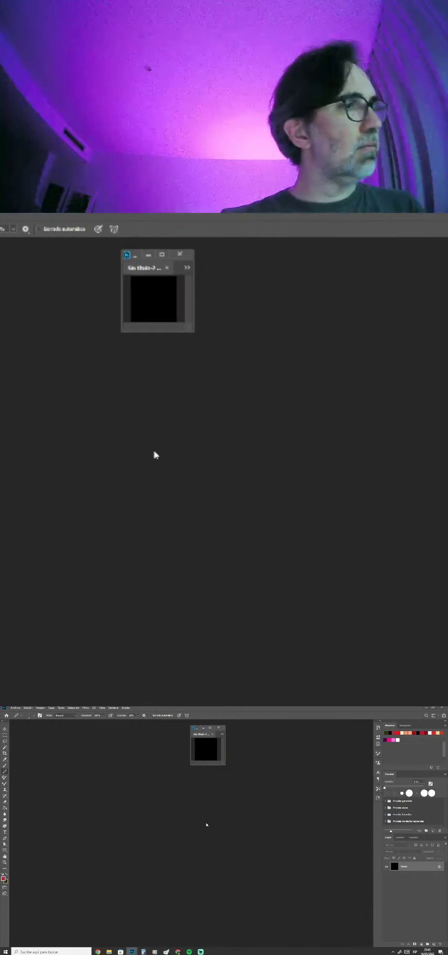
{"action": "key", "text": "ctrl+v"}
{"action": "left_click_drag", "start_coordinate": [203, 734], "coordinate": [129, 925]}
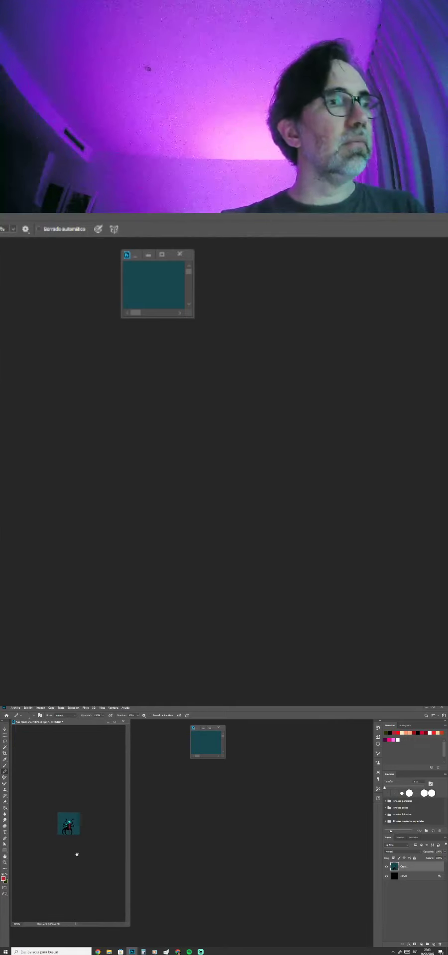
{"action": "scroll", "coordinate": [71, 820], "scroll_direction": "up", "scroll_amount": 4}
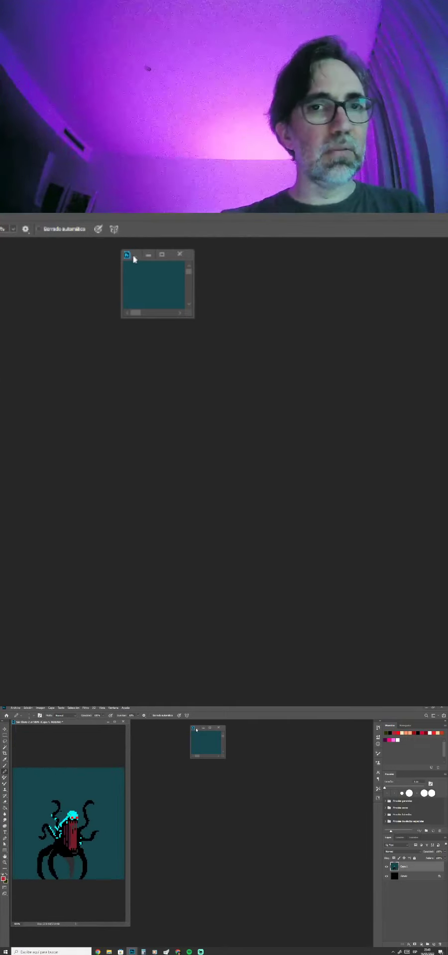
Place the working document's window beside the reference copy, enlarge the window and show the monster at 800%.
{"action": "left_click_drag", "start_coordinate": [196, 730], "coordinate": [144, 726]}
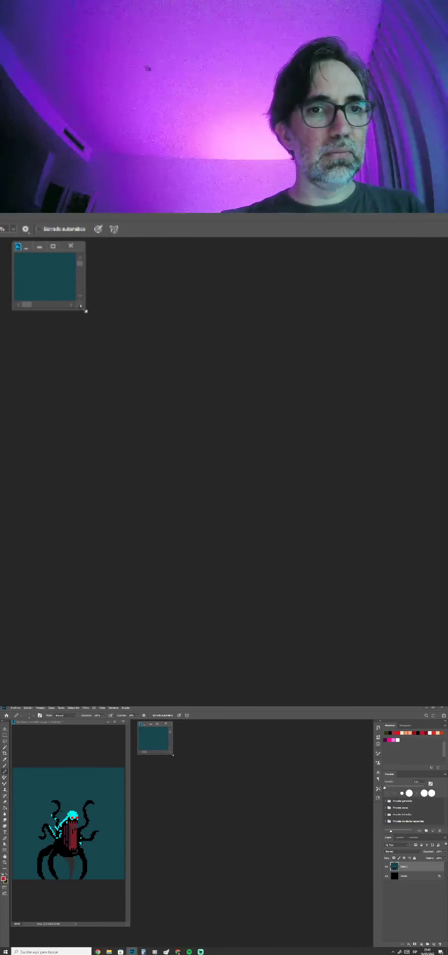
{"action": "left_click_drag", "start_coordinate": [225, 804], "coordinate": [365, 929]}
{"action": "key", "text": "ctrl+plus"}
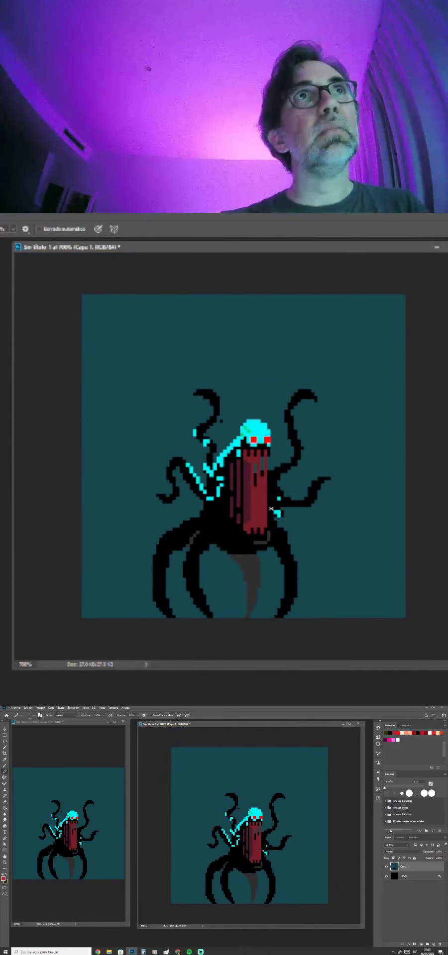
{"action": "left_click_drag", "start_coordinate": [271, 724], "coordinate": [261, 728]}
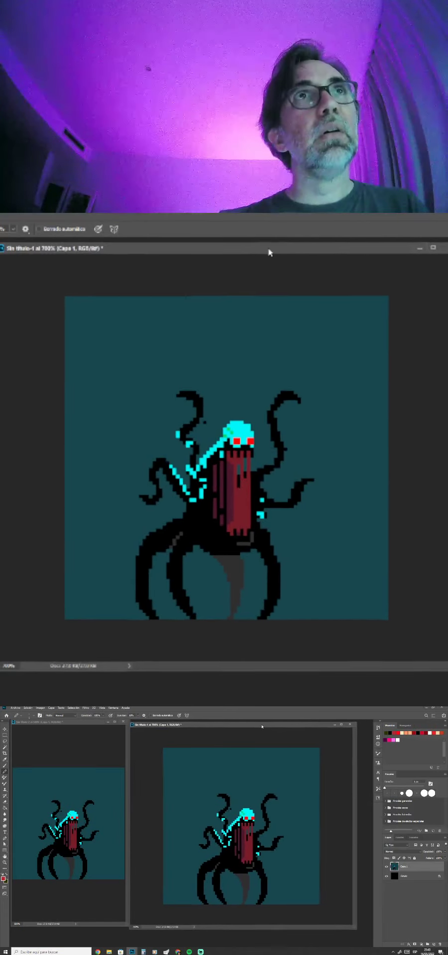
{"action": "key", "text": "ctrl+plus"}
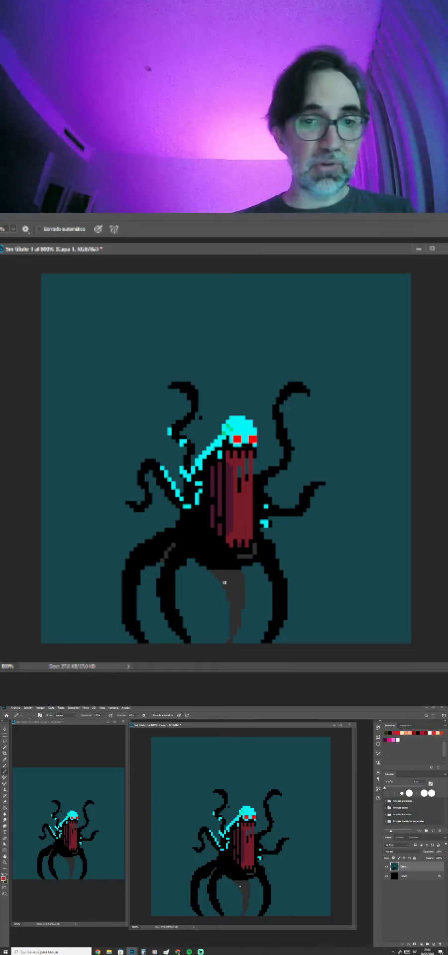
Paint bright cyan highlights along the upper outer edges of the monster's legs.
{"action": "scroll", "coordinate": [209, 531], "scroll_direction": "up", "scroll_amount": 1}
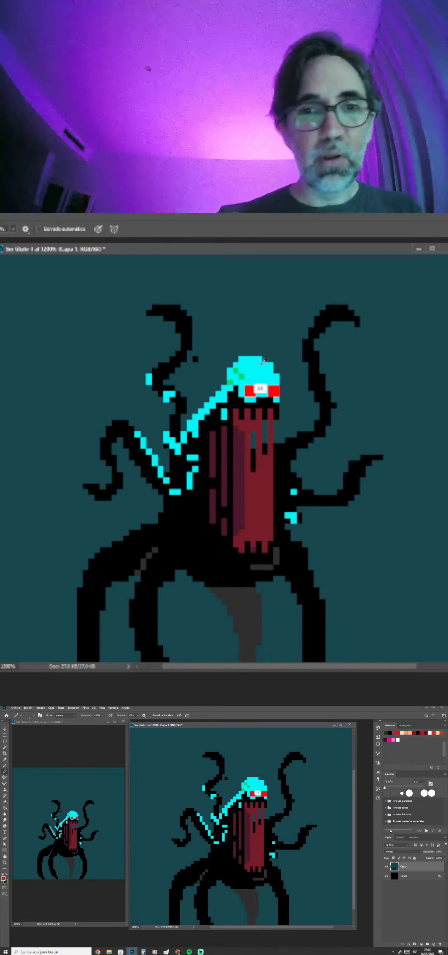
{"action": "left_click_drag", "start_coordinate": [229, 440], "coordinate": [252, 380]}
{"action": "mouse_move", "coordinate": [168, 493]}
{"action": "left_mouse_down"}
{"action": "mouse_move", "coordinate": [155, 494]}
{"action": "mouse_move", "coordinate": [128, 509]}
{"action": "mouse_move", "coordinate": [107, 528]}
{"action": "mouse_move", "coordinate": [98, 545]}
{"action": "left_mouse_up"}
{"action": "mouse_move", "coordinate": [187, 514]}
{"action": "left_mouse_down"}
{"action": "mouse_move", "coordinate": [171, 524]}
{"action": "mouse_move", "coordinate": [164, 537]}
{"action": "mouse_move", "coordinate": [169, 524]}
{"action": "mouse_move", "coordinate": [149, 563]}
{"action": "left_mouse_up"}
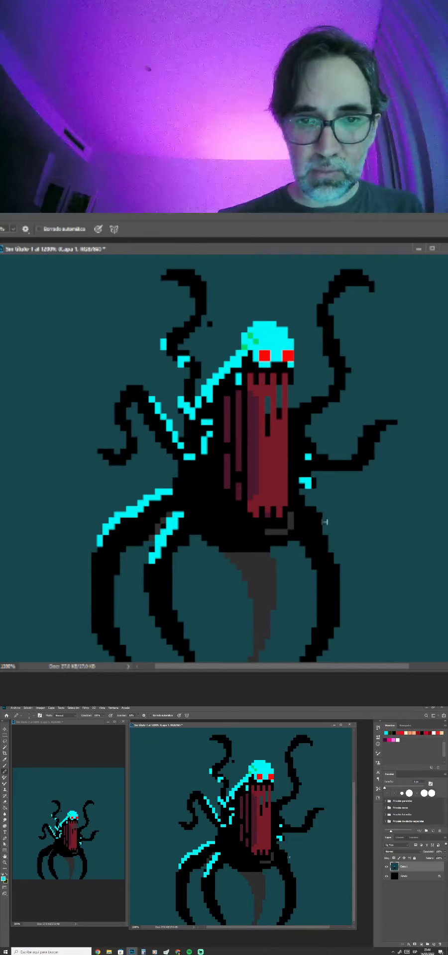
{"action": "left_click_drag", "start_coordinate": [312, 510], "coordinate": [325, 544]}
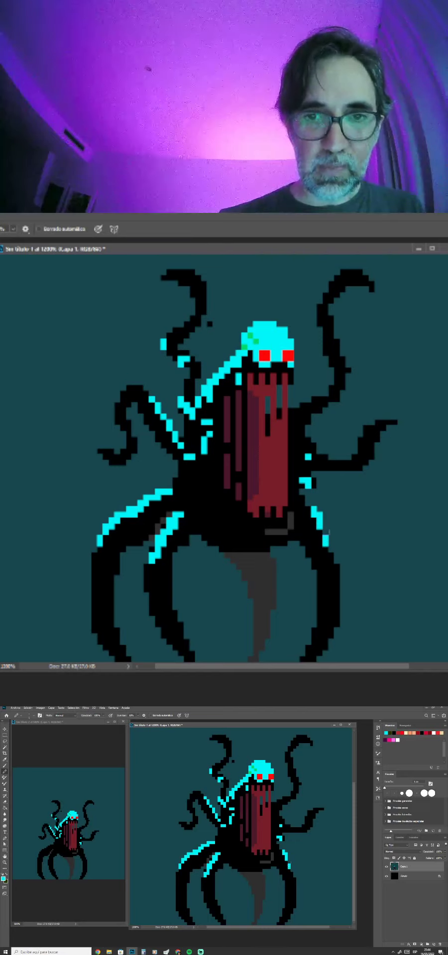
Paint bright cyan highlights along the upper edges and tips of the monster's raised and side tentacles.
{"action": "mouse_move", "coordinate": [168, 271]}
{"action": "left_mouse_down"}
{"action": "mouse_move", "coordinate": [191, 273]}
{"action": "mouse_move", "coordinate": [202, 286]}
{"action": "mouse_move", "coordinate": [204, 302]}
{"action": "left_mouse_up"}
{"action": "mouse_move", "coordinate": [362, 271]}
{"action": "left_mouse_down"}
{"action": "mouse_move", "coordinate": [333, 283]}
{"action": "mouse_move", "coordinate": [323, 306]}
{"action": "mouse_move", "coordinate": [325, 317]}
{"action": "left_mouse_up"}
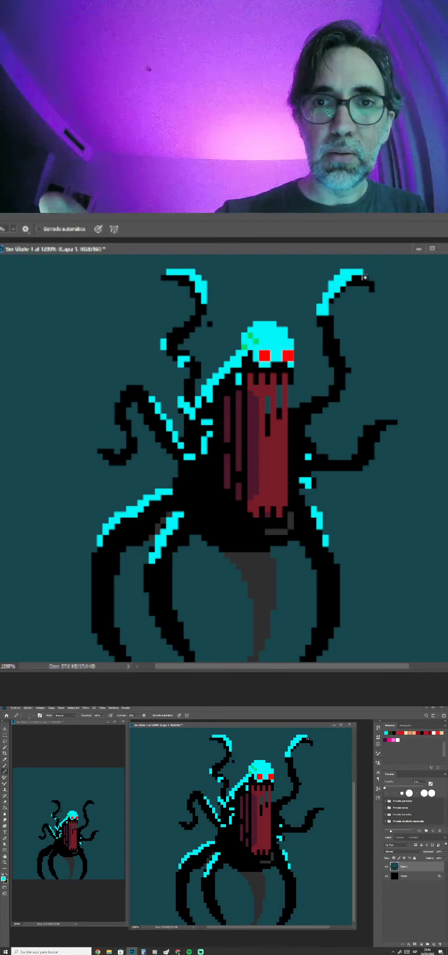
{"action": "mouse_move", "coordinate": [135, 390]}
{"action": "left_mouse_down"}
{"action": "mouse_move", "coordinate": [129, 388]}
{"action": "mouse_move", "coordinate": [142, 393]}
{"action": "left_mouse_up"}
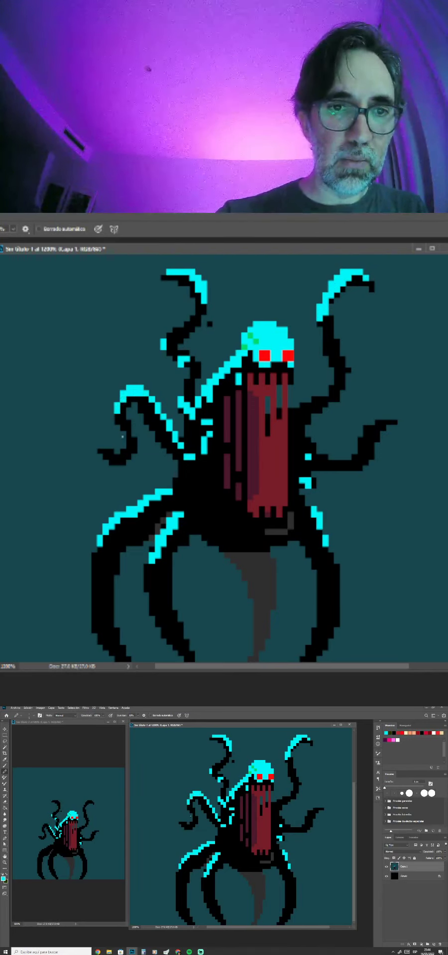
{"action": "left_click_drag", "start_coordinate": [106, 451], "coordinate": [100, 451]}
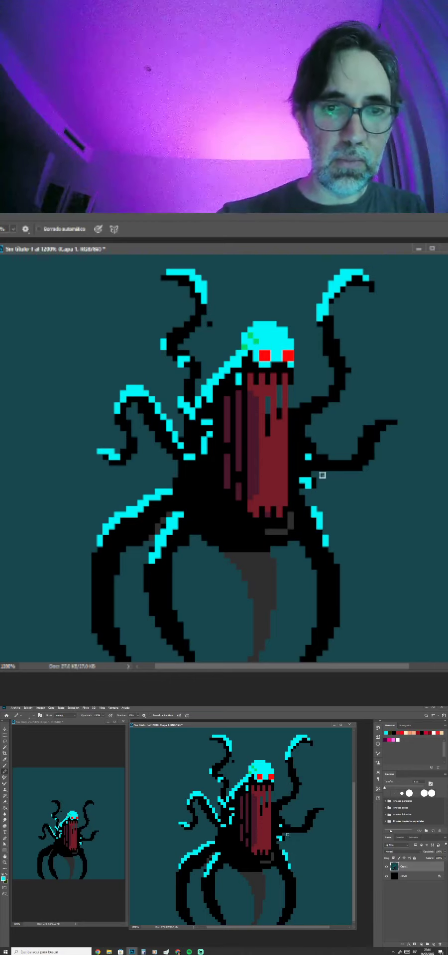
{"action": "left_click_drag", "start_coordinate": [393, 423], "coordinate": [377, 427]}
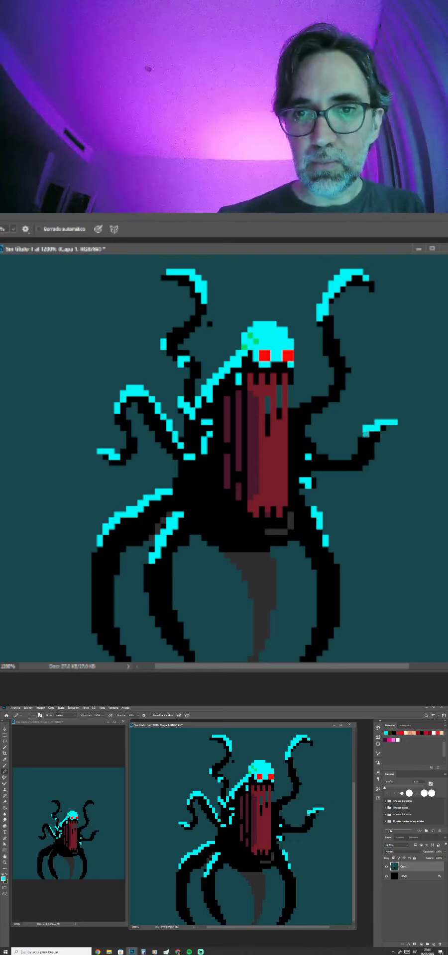
{"action": "left_click_drag", "start_coordinate": [302, 405], "coordinate": [320, 399]}
{"action": "right_click", "coordinate": [325, 398]}
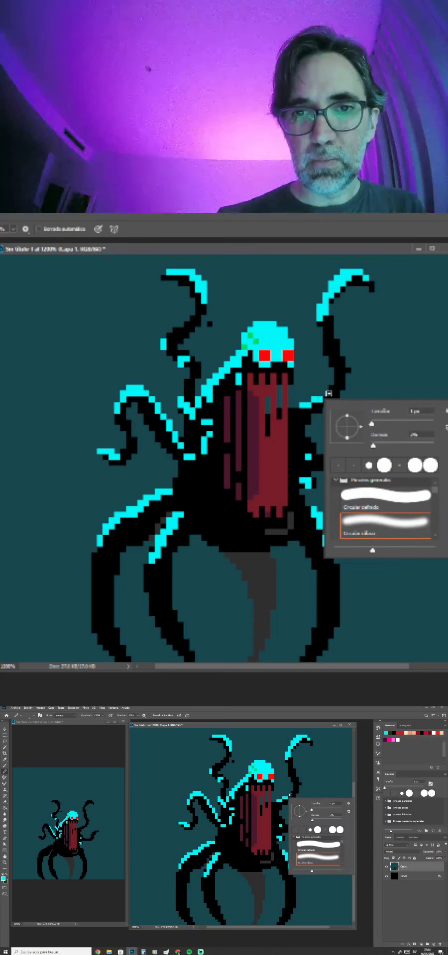
{"action": "left_click", "coordinate": [338, 295]}
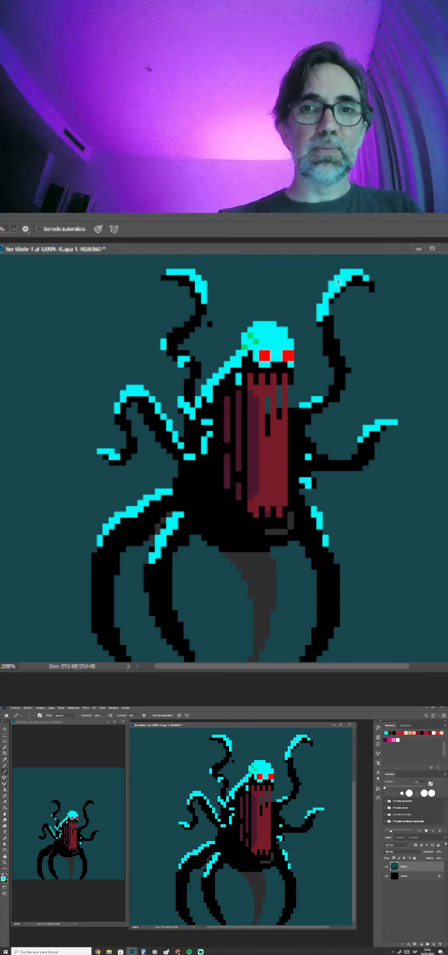
Add a new layer and paint two wide, slanted cyan beams down the canvas, one on each side of the monster.
{"action": "left_click", "coordinate": [321, 378], "text": "ctrl+alt"}
{"action": "left_click", "coordinate": [339, 381], "text": "ctrl+alt"}
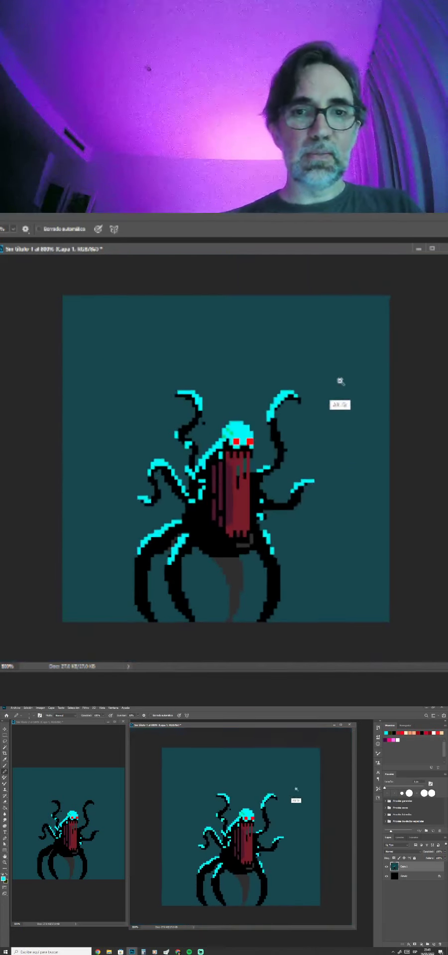
{"action": "left_click", "coordinate": [434, 945]}
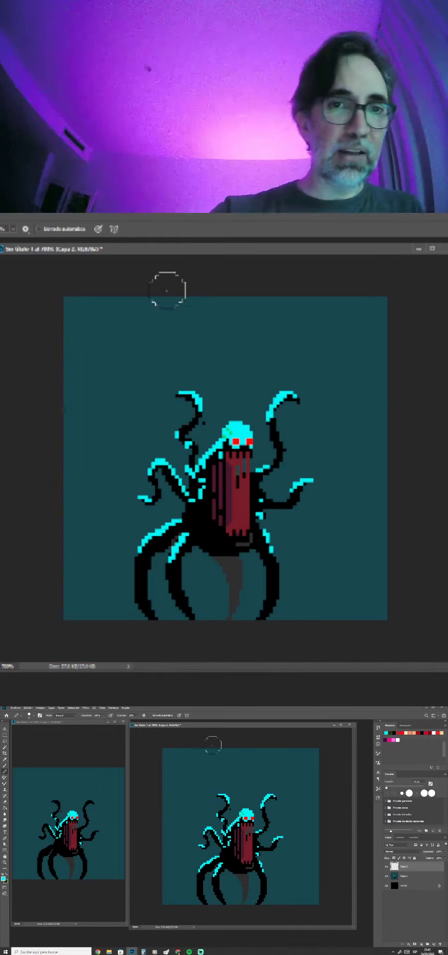
{"action": "mouse_move", "coordinate": [171, 286]}
{"action": "left_mouse_down"}
{"action": "mouse_move", "coordinate": [158, 464]}
{"action": "mouse_move", "coordinate": [140, 612]}
{"action": "left_mouse_up"}
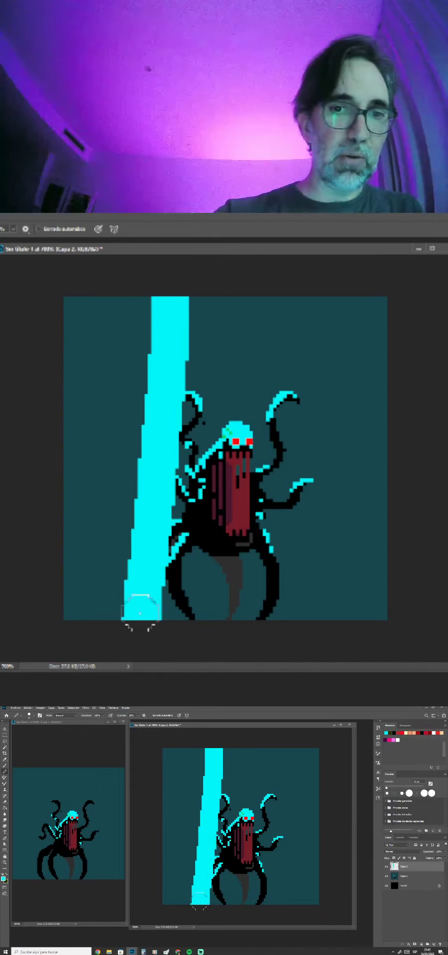
{"action": "left_click_drag", "start_coordinate": [264, 291], "coordinate": [305, 602]}
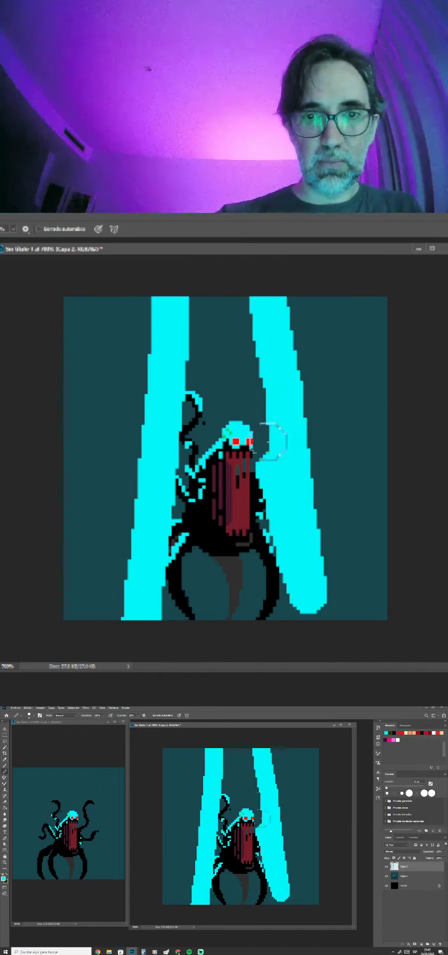
Merge the two cyan beams into one semi-transparent light cone, filling the gap between them and widening both outer edges slightly.
{"action": "mouse_move", "coordinate": [269, 441]}
{"action": "left_mouse_down"}
{"action": "mouse_move", "coordinate": [301, 654]}
{"action": "mouse_move", "coordinate": [309, 580]}
{"action": "mouse_move", "coordinate": [308, 590]}
{"action": "mouse_move", "coordinate": [237, 498]}
{"action": "mouse_move", "coordinate": [199, 324]}
{"action": "mouse_move", "coordinate": [169, 617]}
{"action": "mouse_move", "coordinate": [235, 618]}
{"action": "mouse_move", "coordinate": [257, 612]}
{"action": "left_mouse_up"}
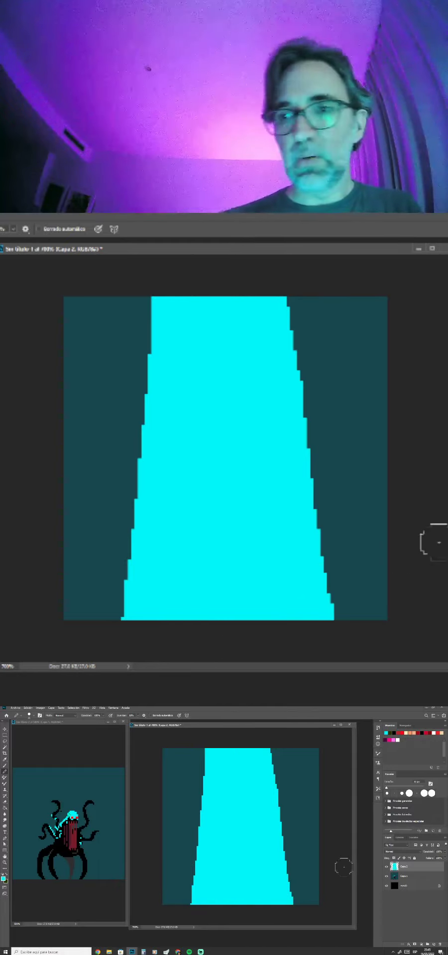
{"action": "left_click_drag", "start_coordinate": [423, 862], "coordinate": [427, 862]}
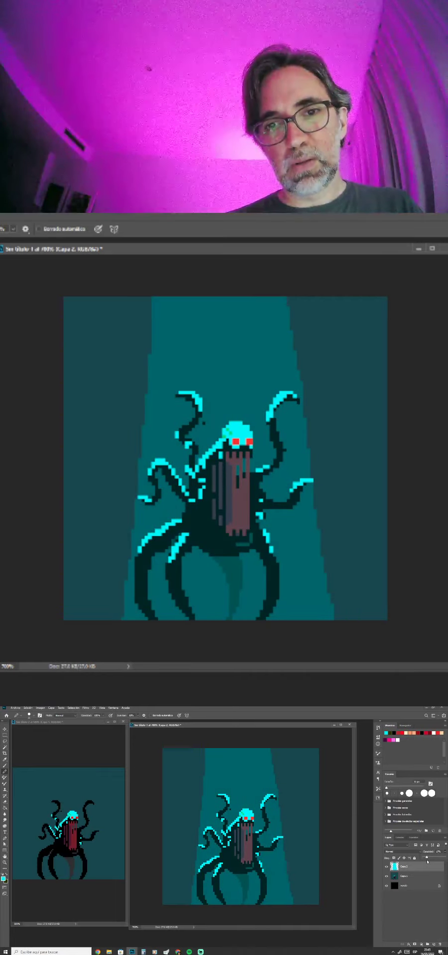
{"action": "left_click", "coordinate": [164, 294]}
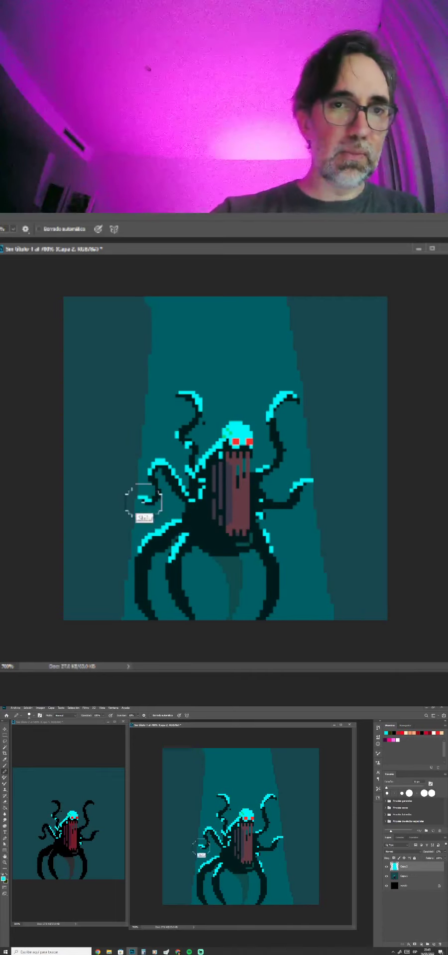
{"action": "left_click", "coordinate": [124, 621], "text": "shift"}
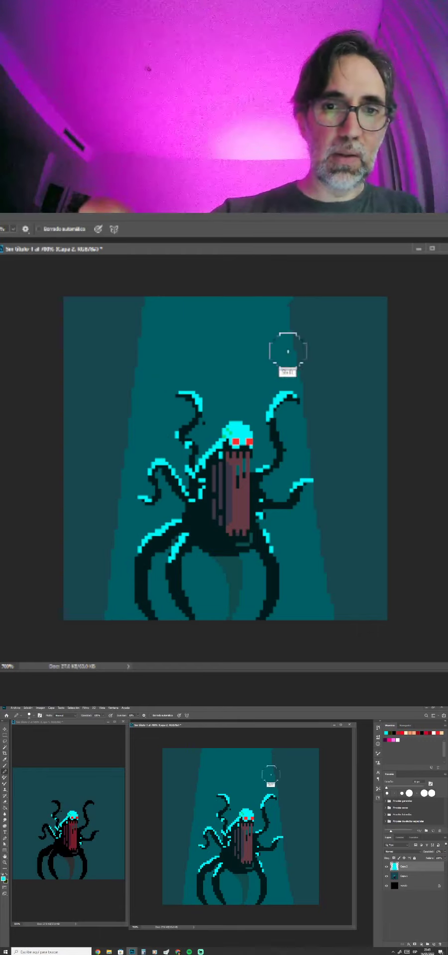
{"action": "left_click", "coordinate": [330, 621], "text": "shift"}
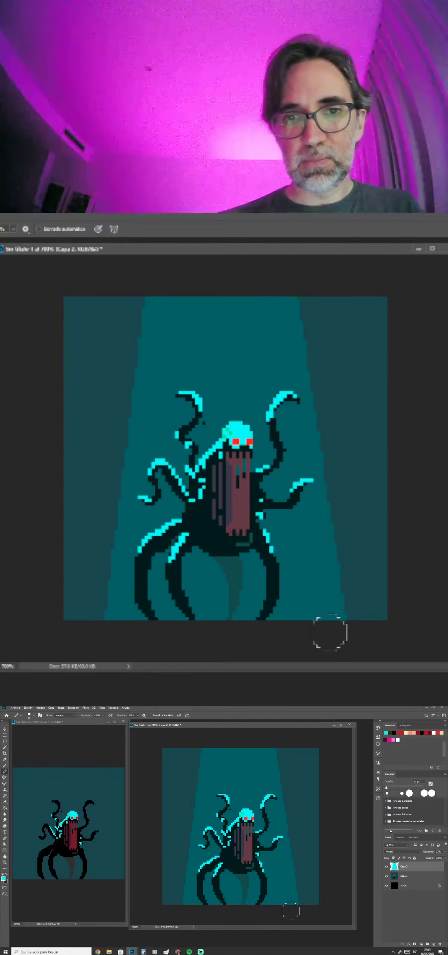
Add a new layer and dot single-pixel bright cyan specks around the monster inside the light cone.
{"action": "key", "text": "bracketleft"}
{"action": "key", "text": "bracketleft"}
{"action": "key", "text": "bracketleft"}
{"action": "key", "text": "bracketleft"}
{"action": "key", "text": "bracketleft"}
{"action": "key", "text": "bracketleft"}
{"action": "key", "text": "bracketleft"}
{"action": "key", "text": "bracketleft"}
{"action": "key", "text": "bracketleft"}
{"action": "key", "text": "bracketleft"}
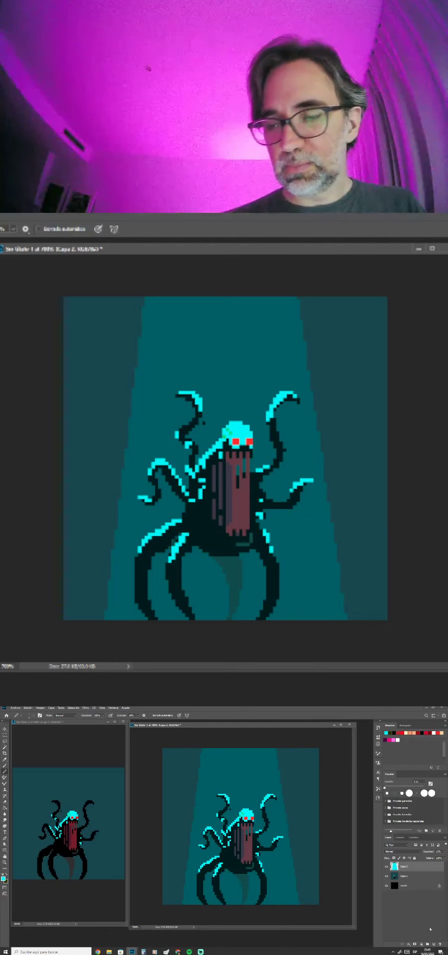
{"action": "left_click", "coordinate": [433, 943]}
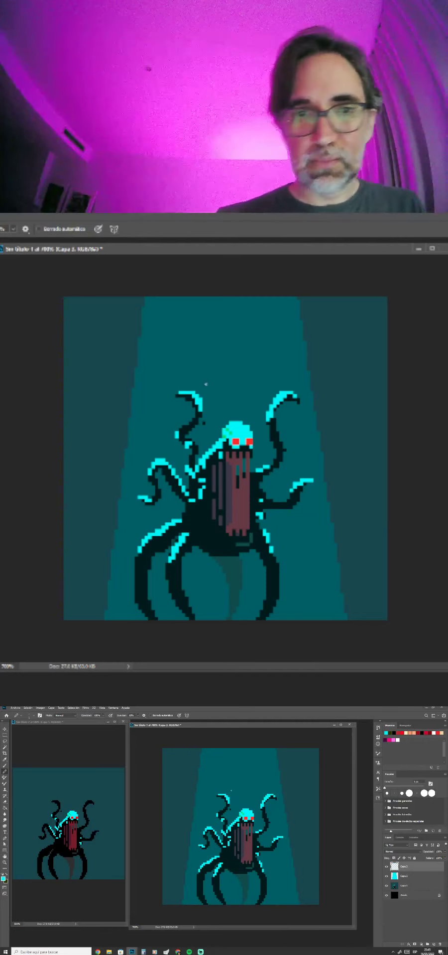
{"action": "left_click", "coordinate": [167, 345]}
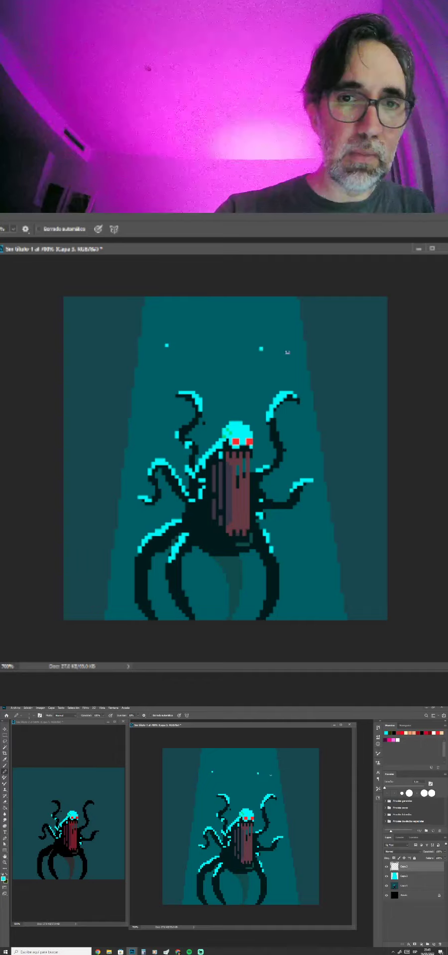
{"action": "left_click", "coordinate": [285, 325]}
{"action": "left_click", "coordinate": [315, 551]}
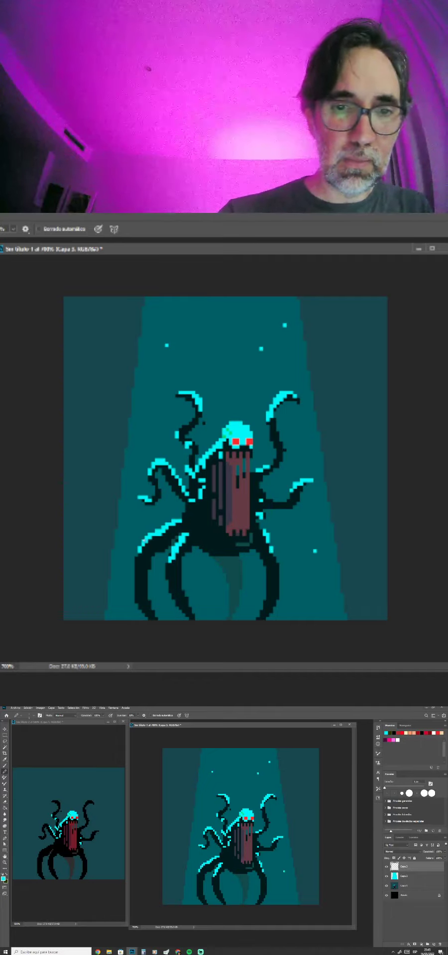
{"action": "left_click", "coordinate": [132, 531]}
{"action": "left_click", "coordinate": [146, 416]}
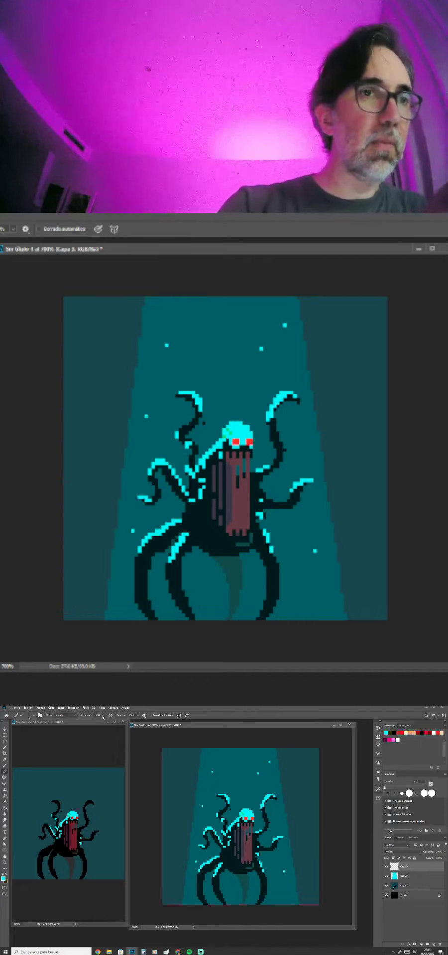
Lower the drawing tool's opacity and scatter fainter cyan specks through the light cone above and beside the monster.
{"action": "left_click_drag", "start_coordinate": [102, 715], "coordinate": [94, 727]}
{"action": "left_click", "coordinate": [211, 356]}
{"action": "left_click", "coordinate": [234, 315]}
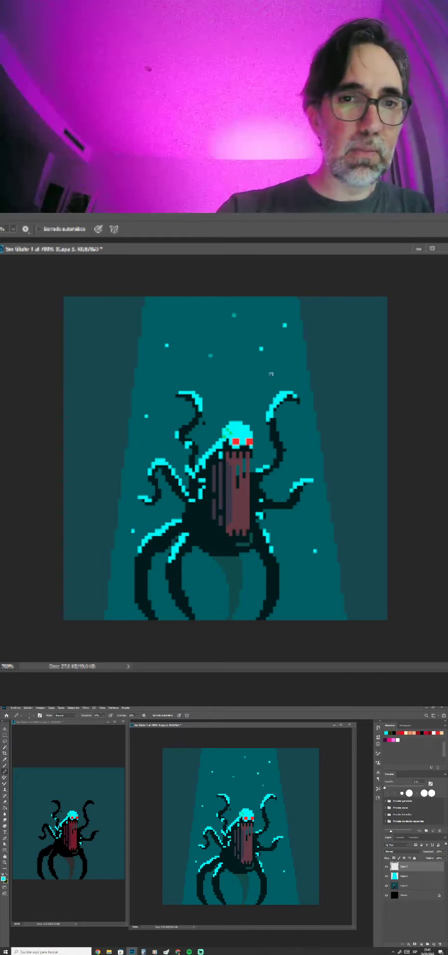
{"action": "left_click", "coordinate": [250, 402]}
{"action": "left_click", "coordinate": [326, 574]}
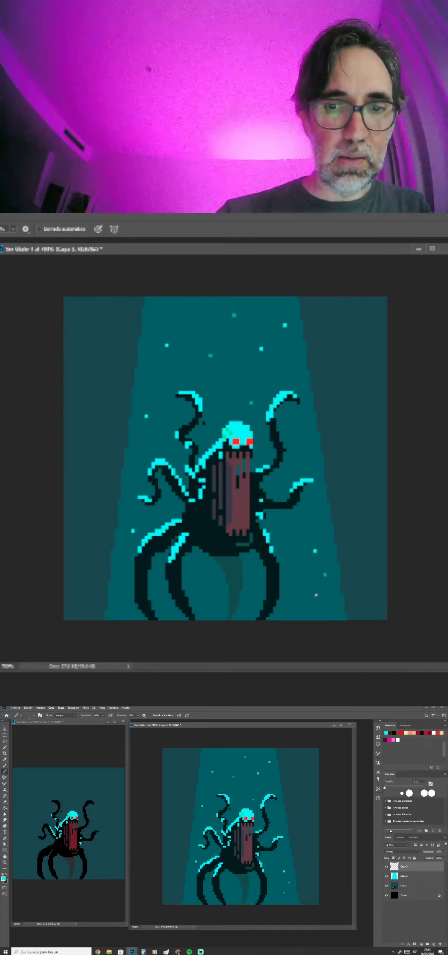
{"action": "left_click", "coordinate": [308, 596]}
{"action": "left_click", "coordinate": [140, 439]}
{"action": "left_click", "coordinate": [175, 326]}
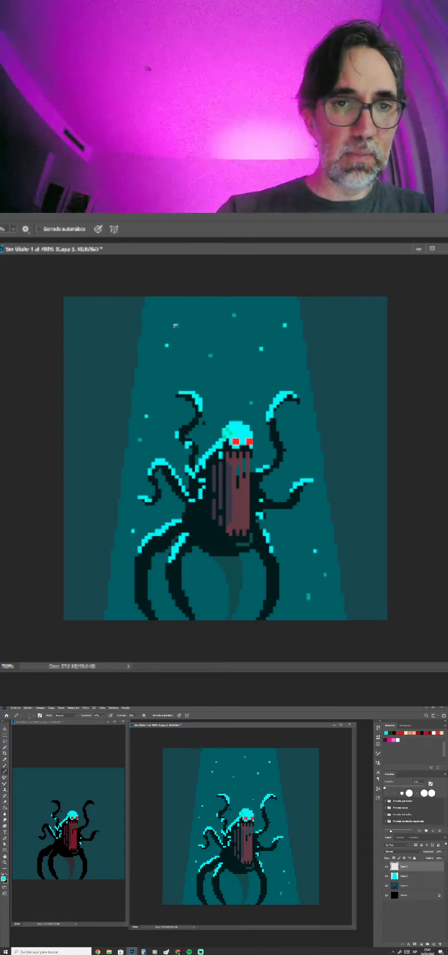
{"action": "left_click", "coordinate": [177, 363]}
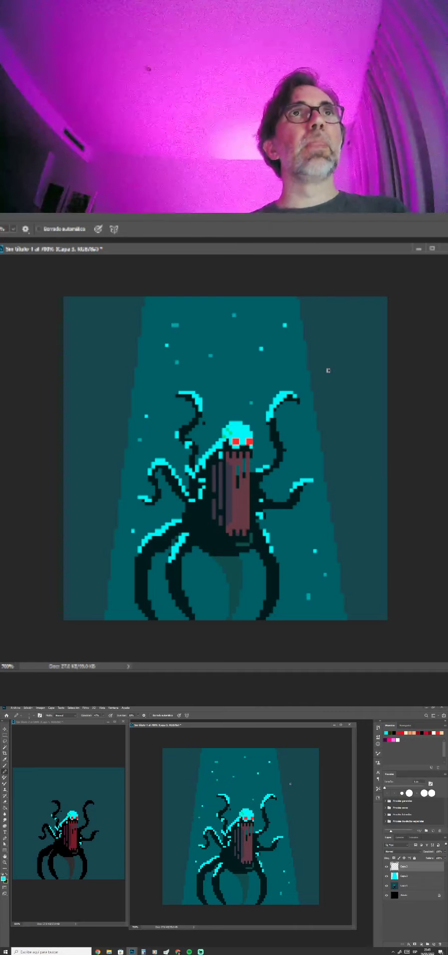
Copy the original artwork from the reference document into a layer below the retouched ones, and group the retouched layers.
{"action": "left_click", "coordinate": [387, 887]}
{"action": "left_click", "coordinate": [386, 887]}
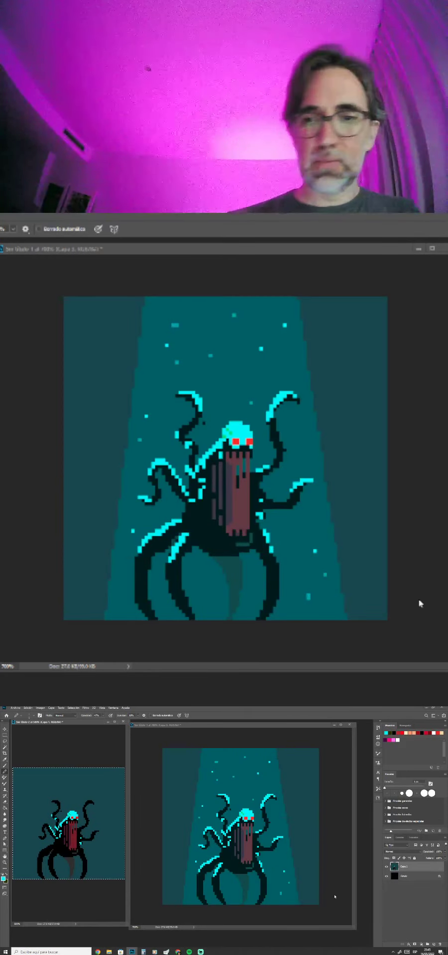
{"action": "left_click_drag", "start_coordinate": [412, 889], "coordinate": [412, 899]}
{"action": "left_click", "coordinate": [409, 887]}
{"action": "left_click", "coordinate": [407, 869], "text": "shift"}
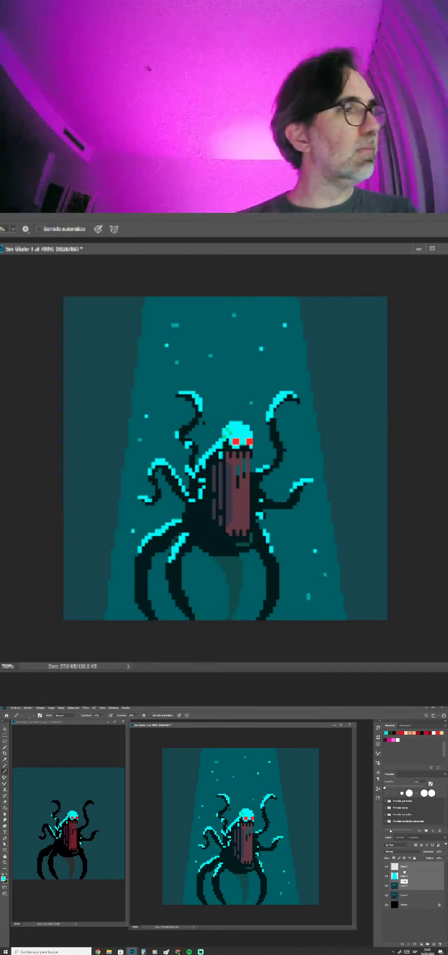
{"action": "key", "text": "ctrl+g"}
Compare the retouched version with the original artwork by switching the group's visibility off and on.
{"action": "left_click", "coordinate": [387, 865]}
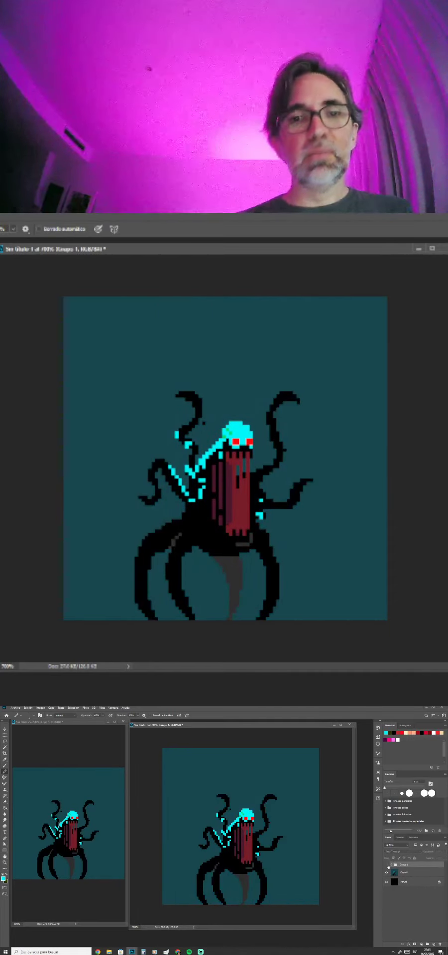
{"action": "left_click", "coordinate": [386, 865]}
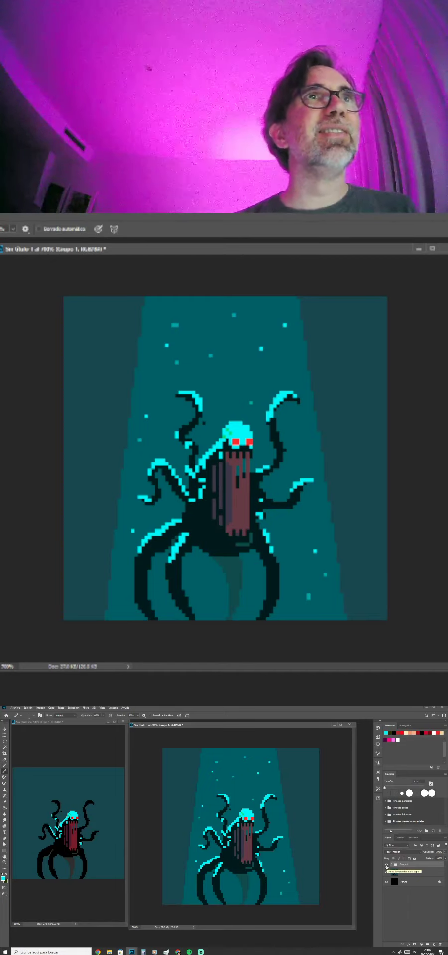
{"action": "left_click", "coordinate": [387, 865]}
{"action": "left_click", "coordinate": [387, 865]}
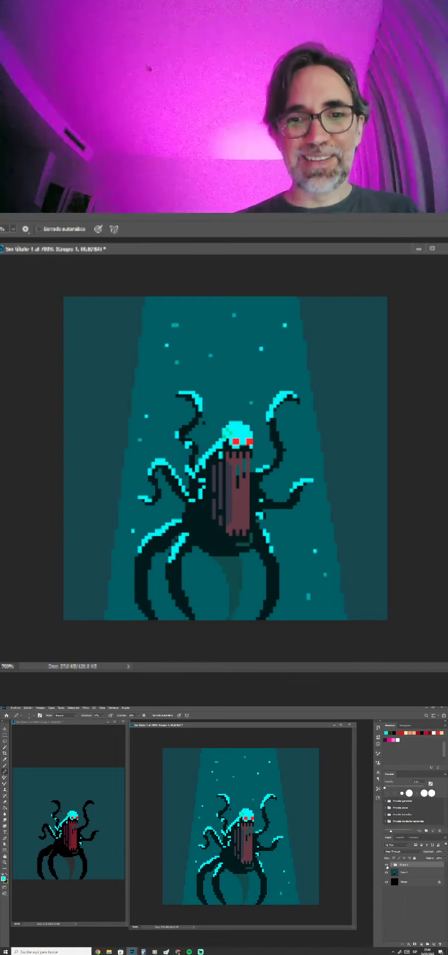
{"action": "left_click", "coordinate": [386, 866]}
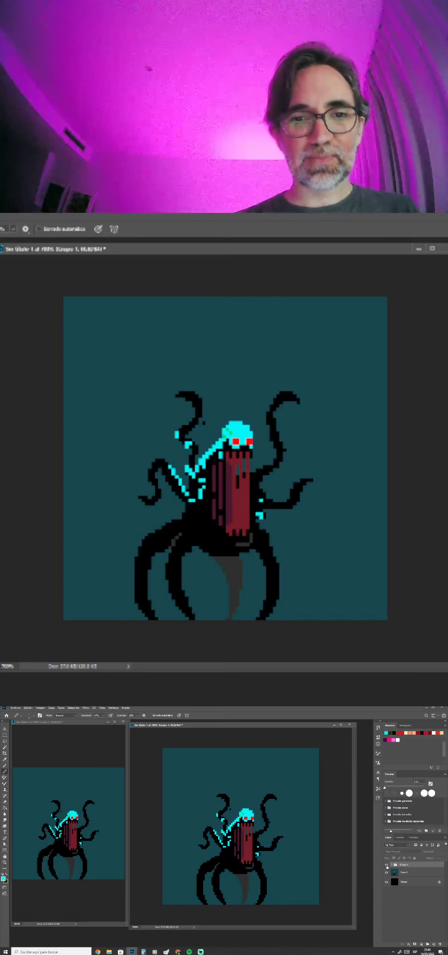
{"action": "left_click", "coordinate": [387, 866]}
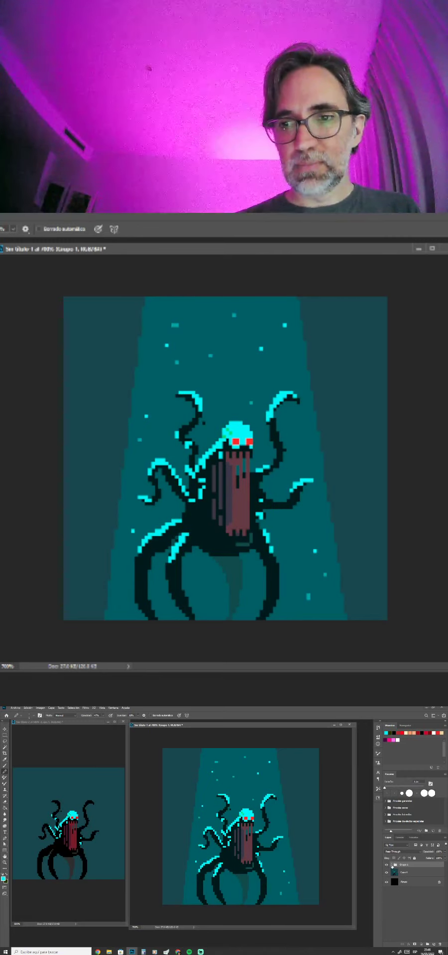
Move the highlighted monster layer above the speck and light cone layers inside the group.
{"action": "left_click", "coordinate": [391, 865]}
{"action": "left_click", "coordinate": [411, 884]}
{"action": "left_click", "coordinate": [411, 876], "text": "shift"}
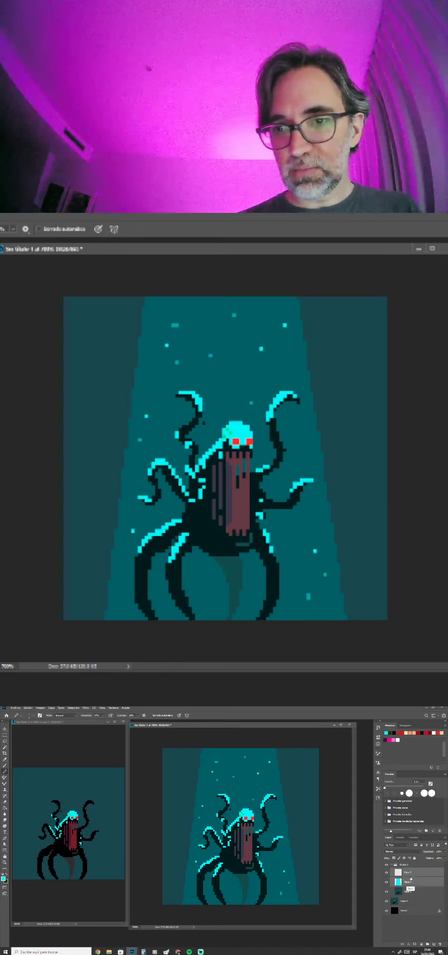
{"action": "left_click_drag", "start_coordinate": [408, 894], "coordinate": [420, 870]}
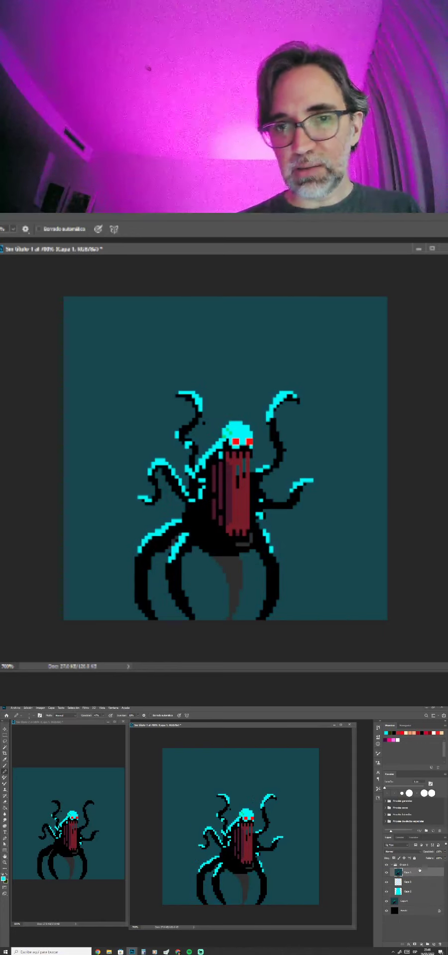
Select the monster layer's flat teal background with the Magic Wand, delete it and clear the selection.
{"action": "key", "text": "w"}
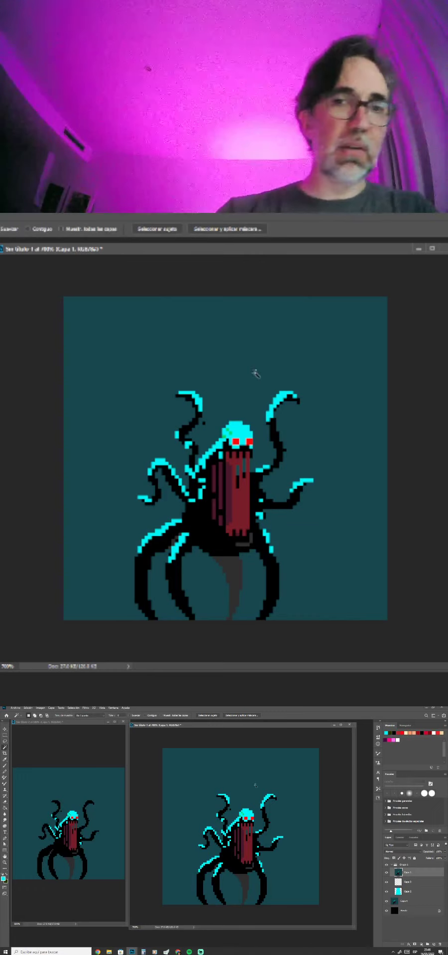
{"action": "left_click", "coordinate": [268, 791]}
{"action": "key", "text": "Delete"}
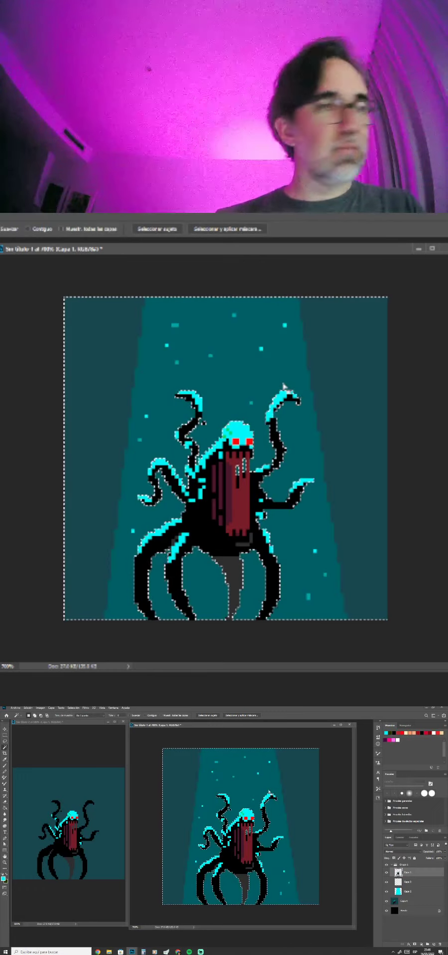
{"action": "key", "text": "ctrl+d"}
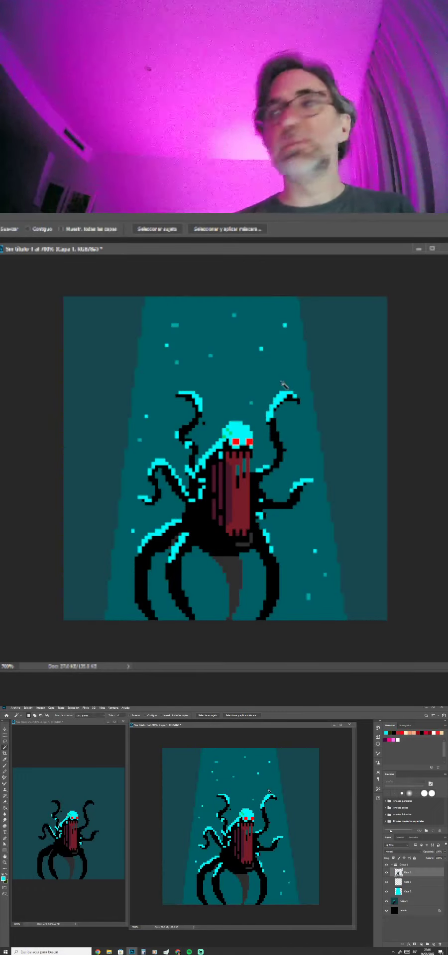
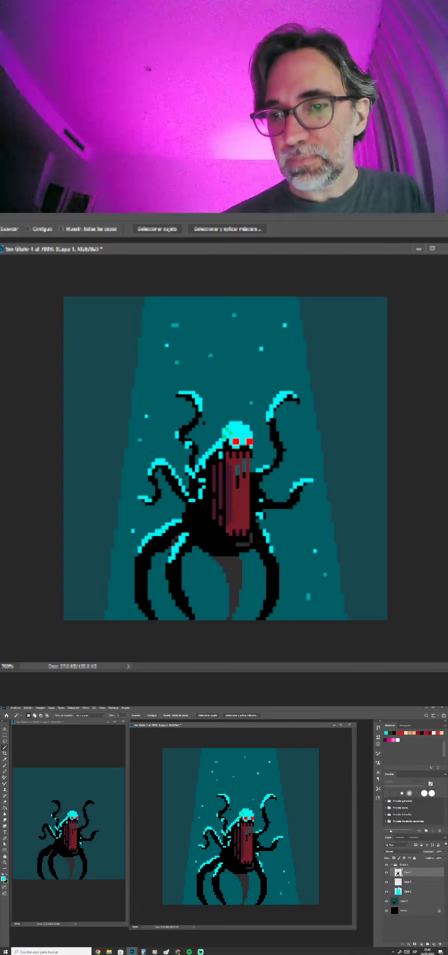
Hide the retouched monster, speck and light cone layers to show the original artwork, and collapse their group.
{"action": "left_click", "coordinate": [386, 892]}
{"action": "left_click", "coordinate": [386, 890]}
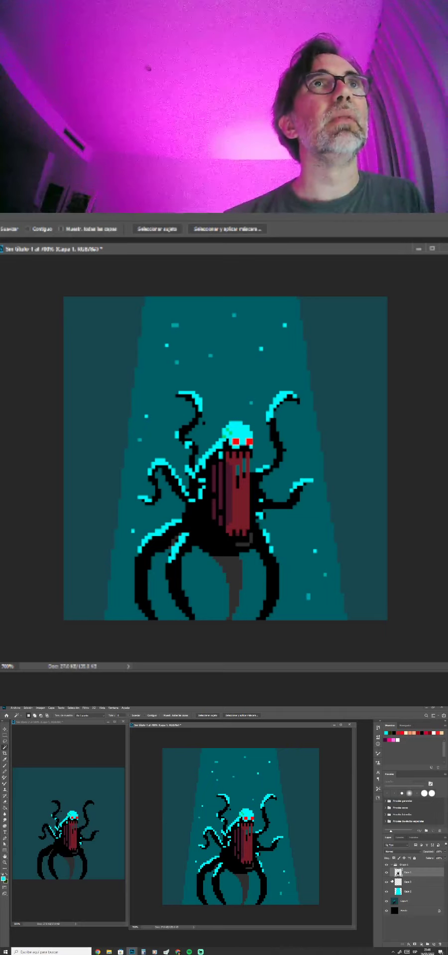
{"action": "left_click", "coordinate": [385, 881]}
{"action": "left_click", "coordinate": [386, 891]}
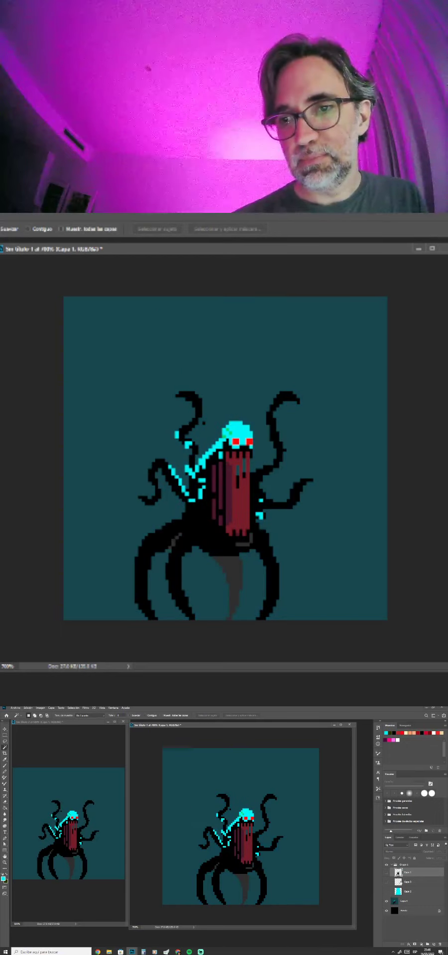
{"action": "left_click", "coordinate": [392, 866]}
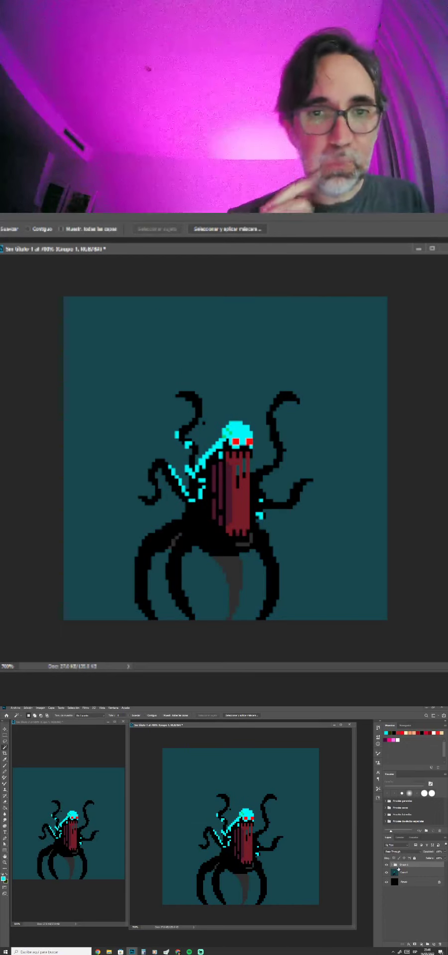
Select the cyan pixels on the original monster layer with the Magic Wand and copy them to a new layer.
{"action": "left_click", "coordinate": [405, 872]}
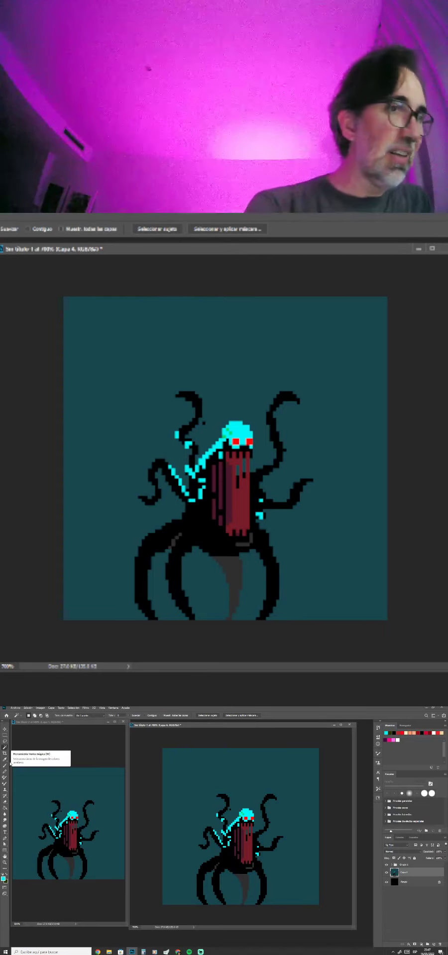
{"action": "left_click", "coordinate": [252, 455], "text": "ctrl"}
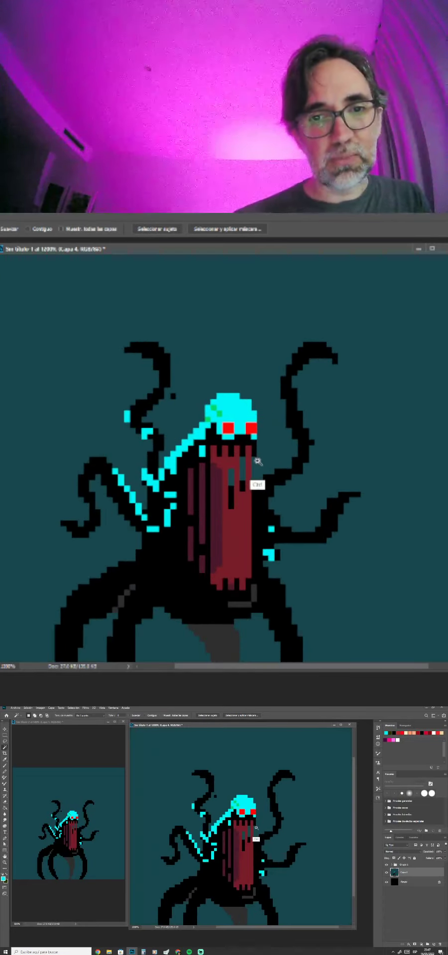
{"action": "left_click", "coordinate": [233, 414]}
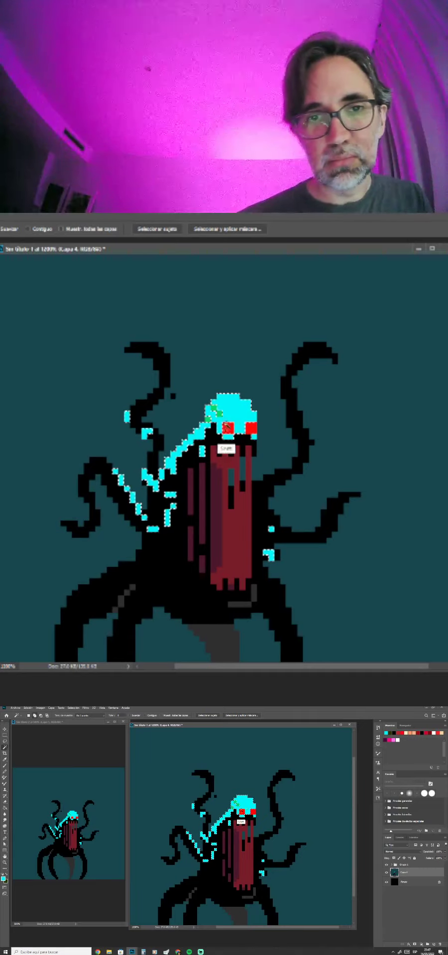
{"action": "key", "text": "ctrl+j"}
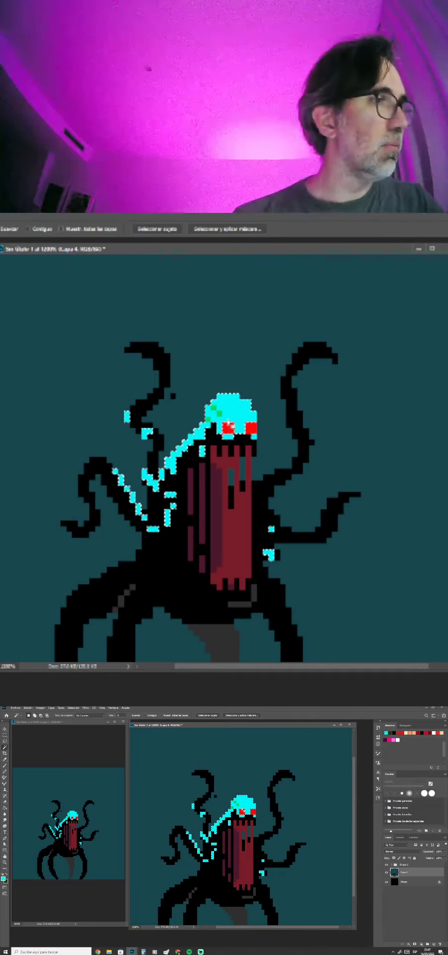
Darken the copied cyan pixels to a muted teal by lowering their lightness with Hue/Saturation.
{"action": "key", "text": "ctrl+u"}
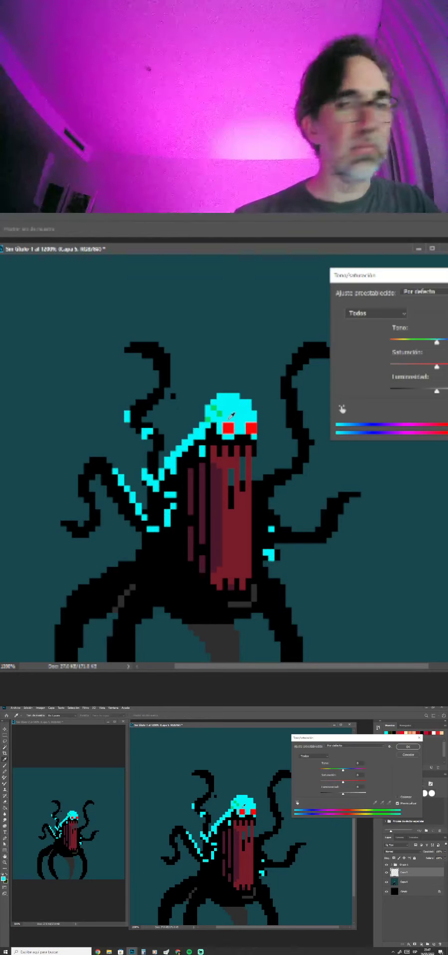
{"action": "left_click_drag", "start_coordinate": [424, 396], "coordinate": [413, 397]}
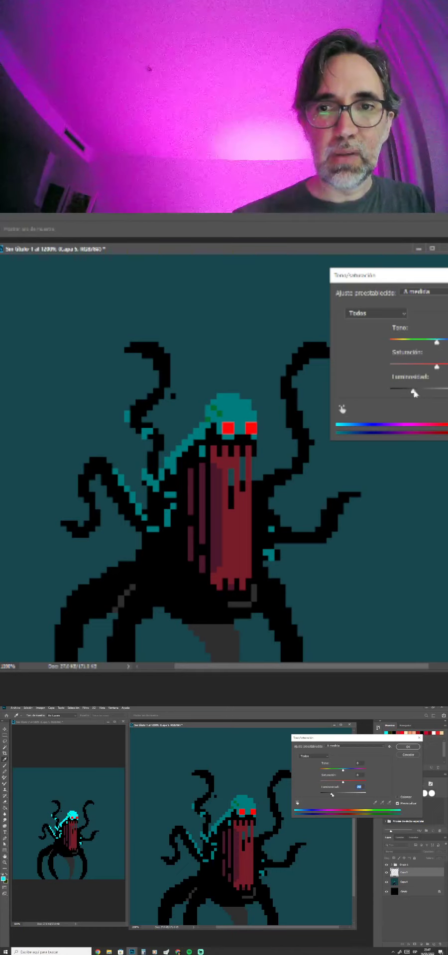
{"action": "mouse_move", "coordinate": [414, 394]}
{"action": "left_mouse_down"}
{"action": "mouse_move", "coordinate": [407, 394]}
{"action": "mouse_move", "coordinate": [411, 395]}
{"action": "left_mouse_up"}
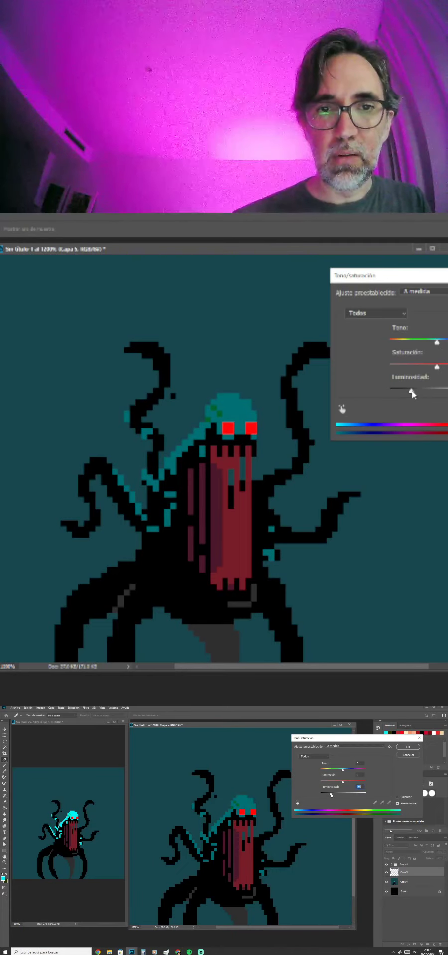
{"action": "left_click", "coordinate": [407, 747]}
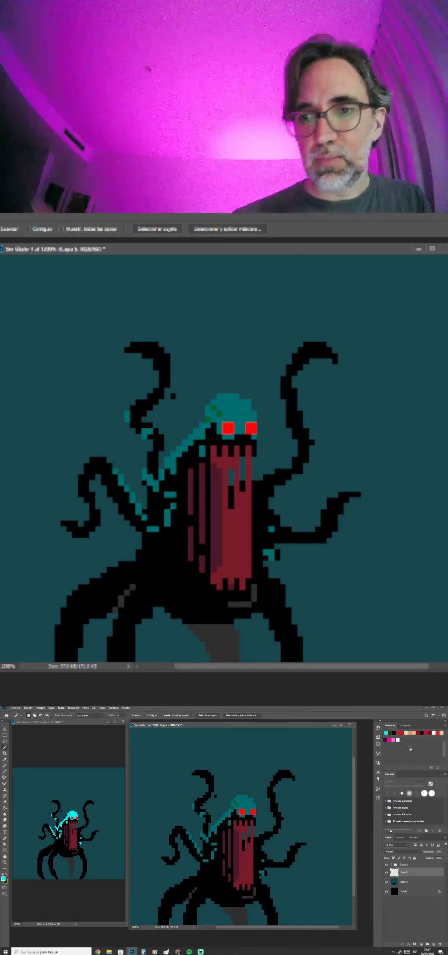
Copy the original monster's black body areas to a new layer and raise their lightness slightly with Hue/Saturation.
{"action": "left_click", "coordinate": [402, 882]}
{"action": "left_click", "coordinate": [220, 892]}
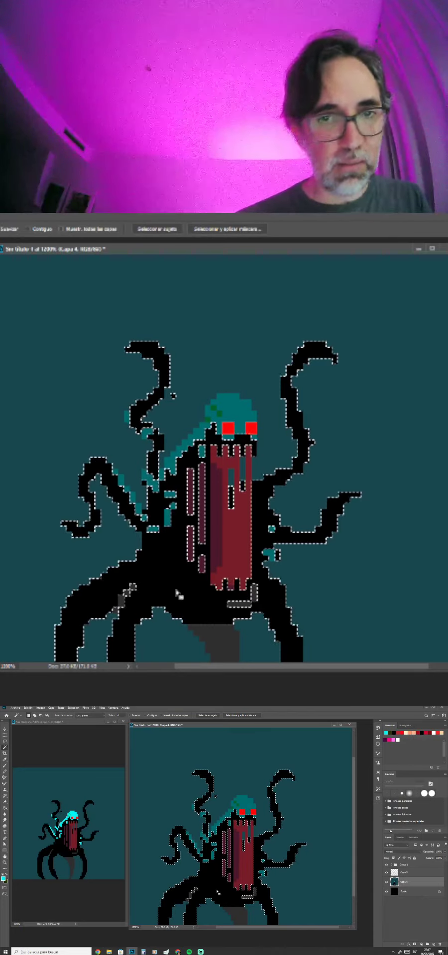
{"action": "key", "text": "ctrl+j"}
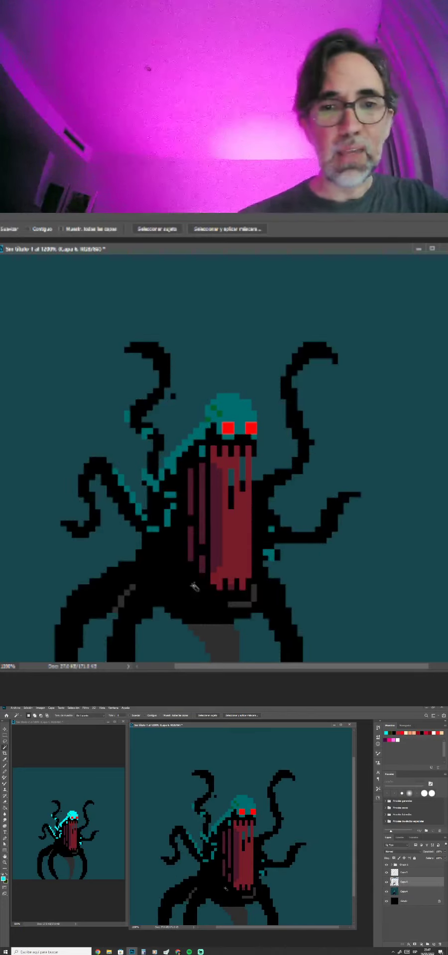
{"action": "key", "text": "ctrl+u"}
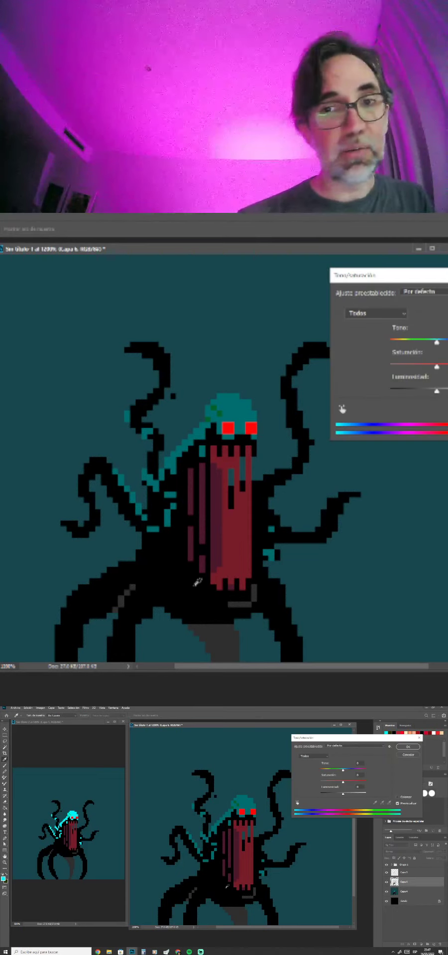
{"action": "left_click_drag", "start_coordinate": [344, 794], "coordinate": [344, 795]}
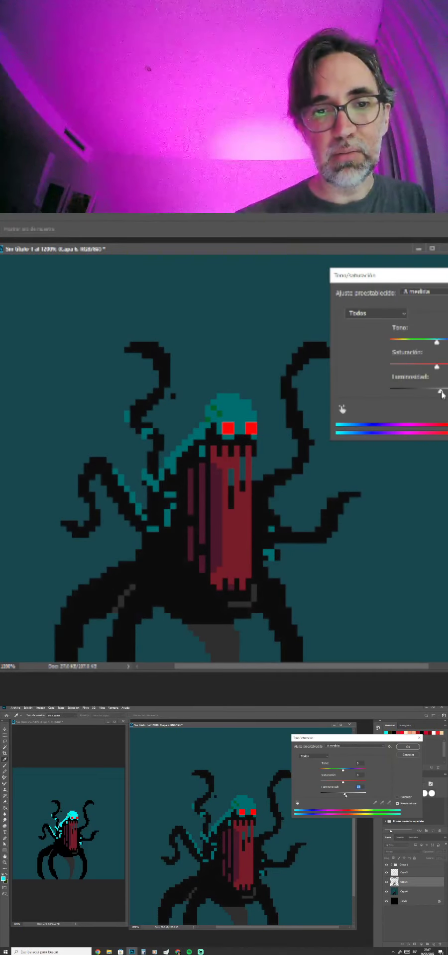
{"action": "left_click", "coordinate": [399, 751]}
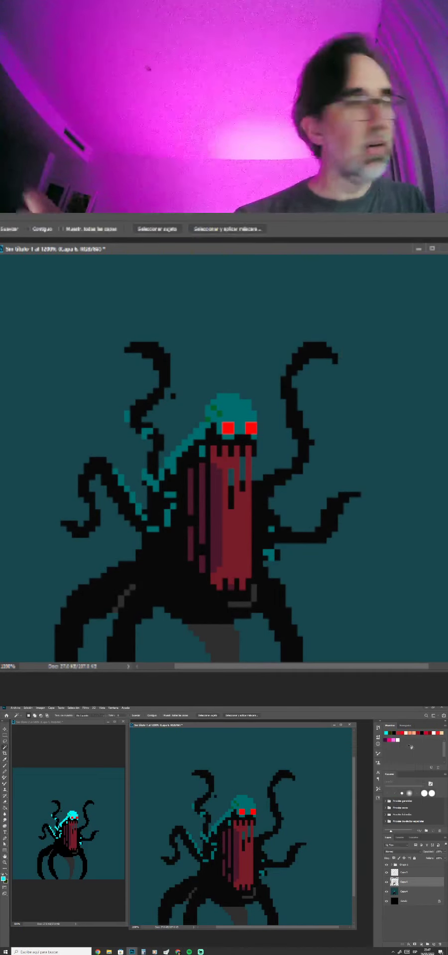
Choose a near-black foreground colour in the Color Picker.
{"action": "left_click", "coordinate": [6, 875]}
{"action": "left_click", "coordinate": [3, 878]}
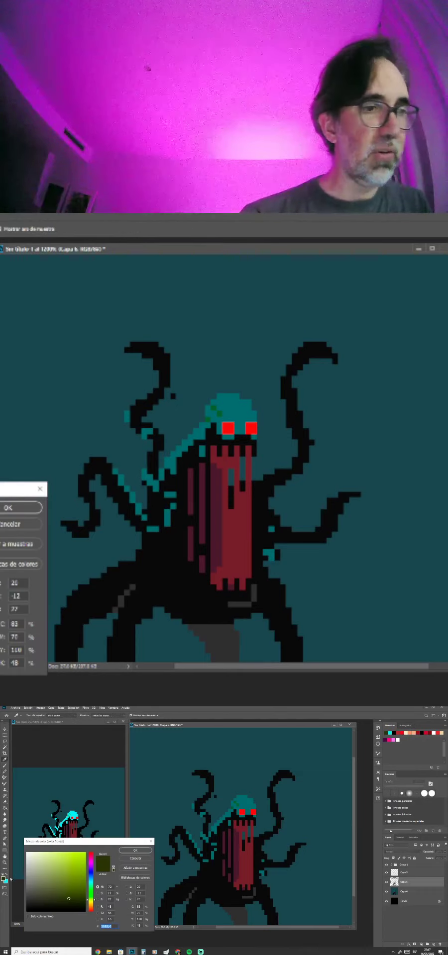
{"action": "left_click", "coordinate": [135, 850]}
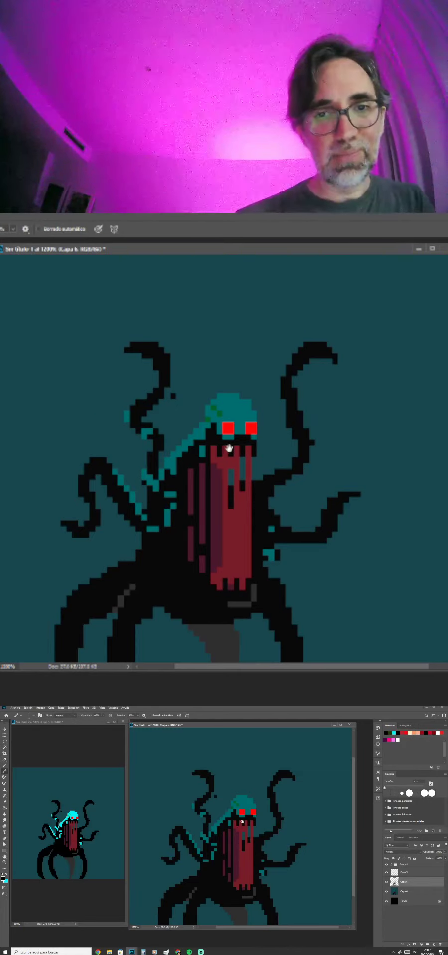
On the muted teal highlights layer, sample the head's teal and choose a darker shade of it as the Pencil colour.
{"action": "key", "text": "ctrl+plus"}
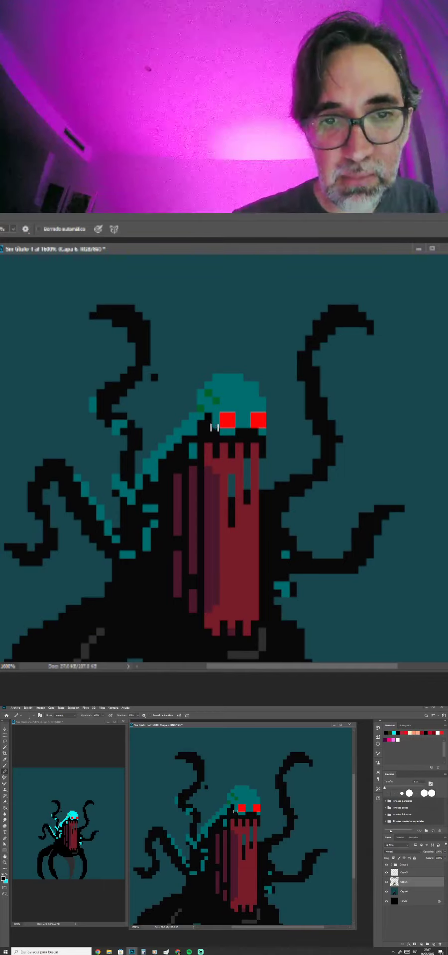
{"action": "left_click", "coordinate": [407, 873]}
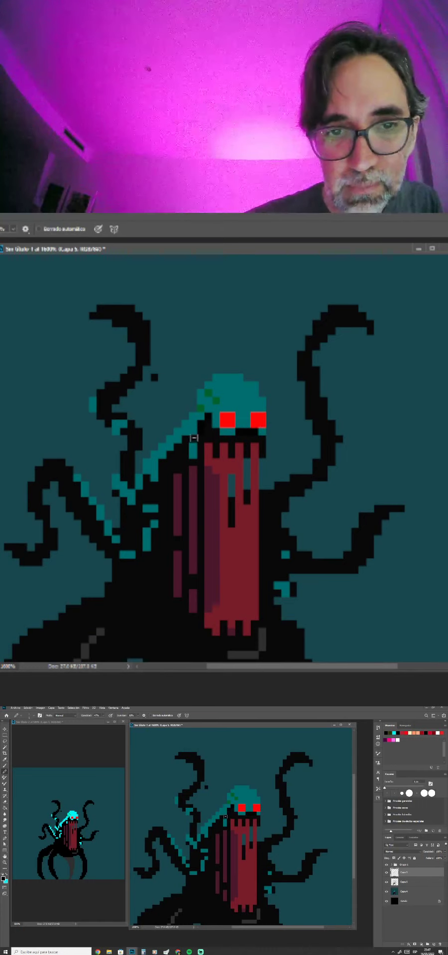
{"action": "left_click", "coordinate": [245, 795], "text": "alt"}
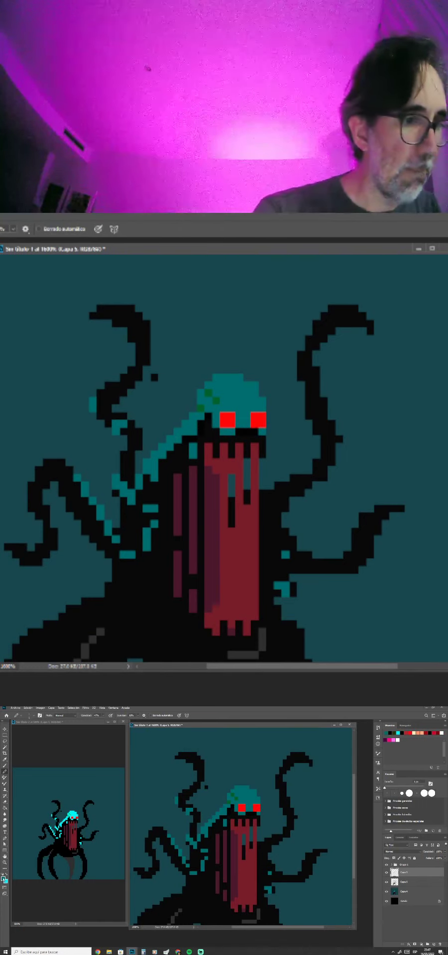
{"action": "left_click", "coordinate": [3, 879]}
{"action": "left_click_drag", "start_coordinate": [83, 885], "coordinate": [80, 884]}
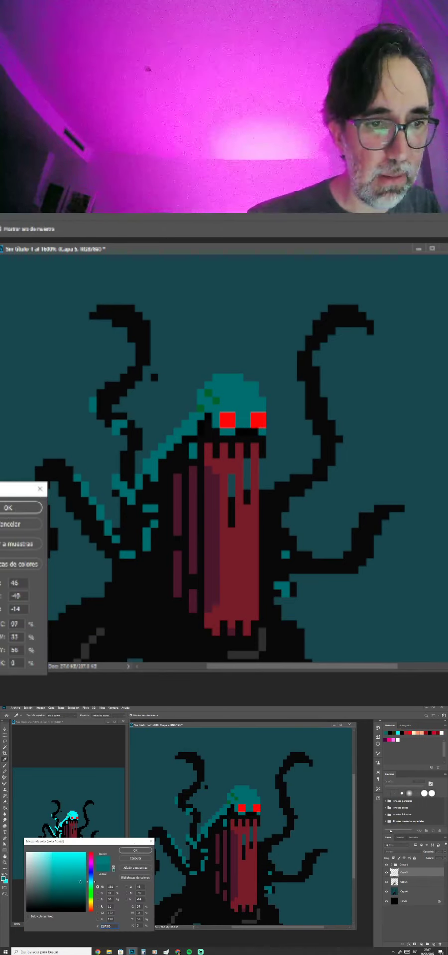
{"action": "left_click", "coordinate": [135, 851]}
{"action": "key", "text": "b"}
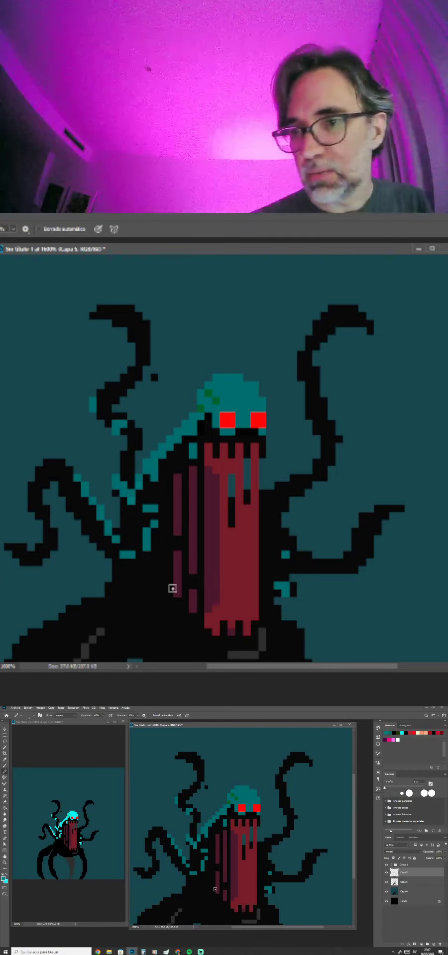
Darken the foreground teal further in small increments with the Color Picker.
{"action": "left_click", "coordinate": [4, 878]}
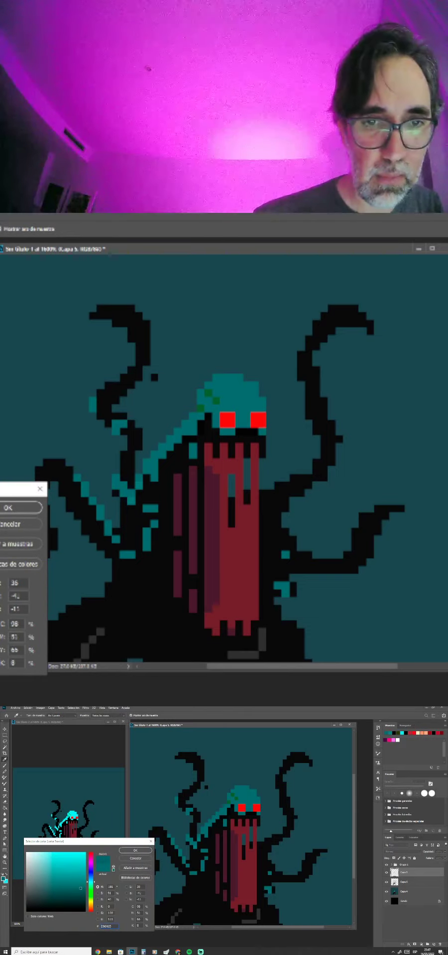
{"action": "left_click", "coordinate": [127, 859]}
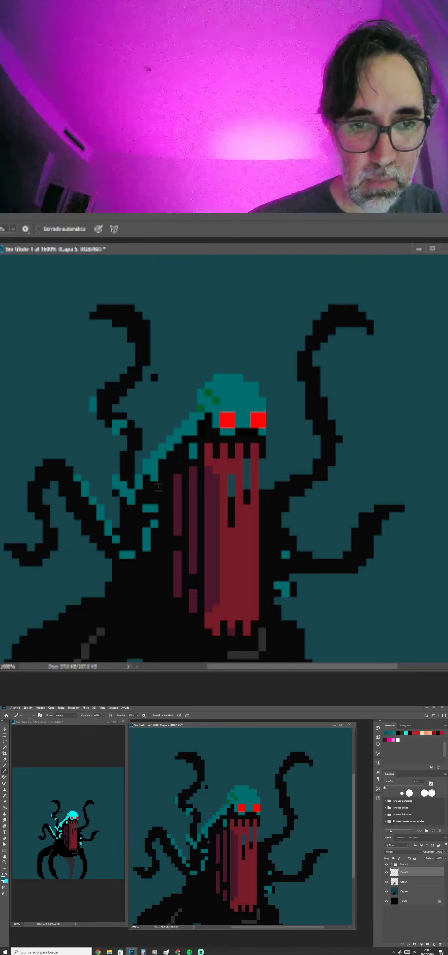
{"action": "left_click", "coordinate": [3, 879]}
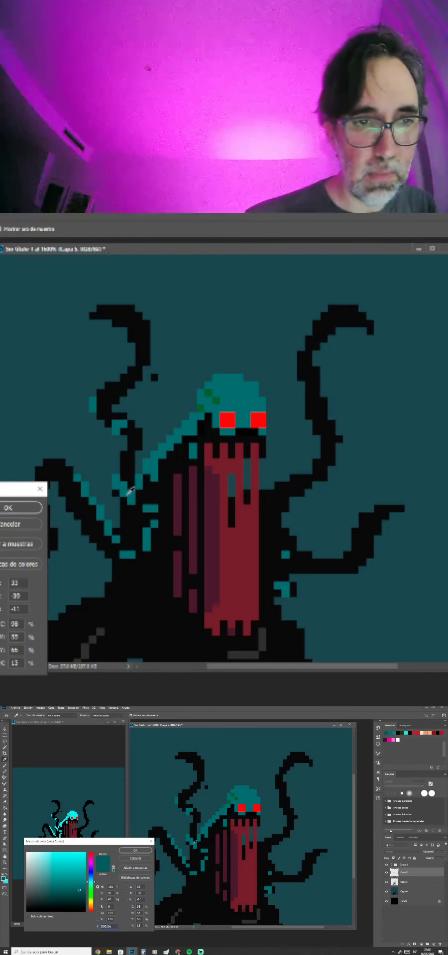
{"action": "left_click", "coordinate": [140, 852]}
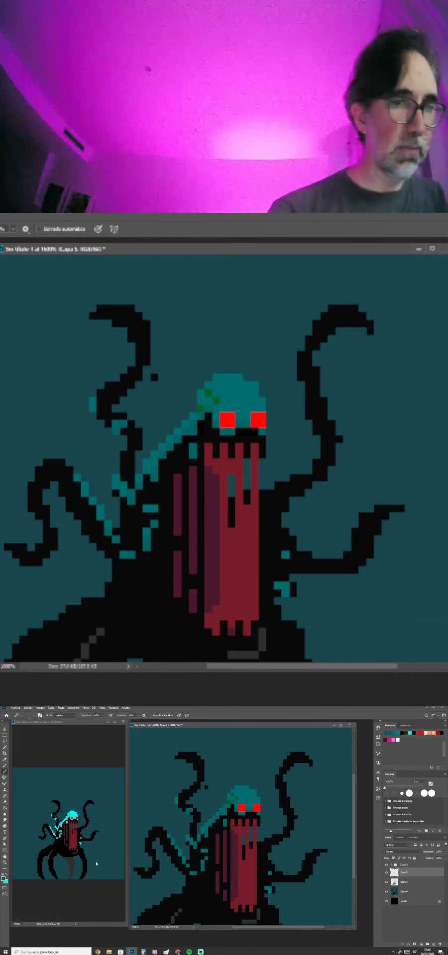
{"action": "left_click", "coordinate": [4, 879]}
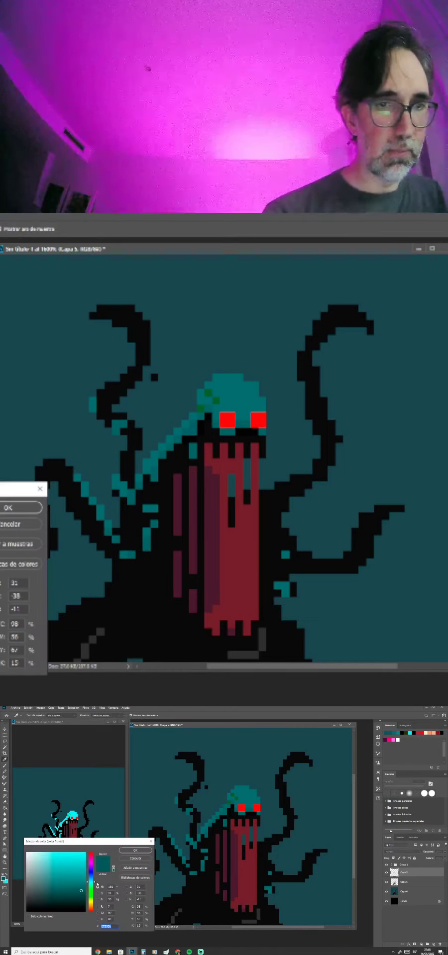
{"action": "left_click", "coordinate": [136, 850]}
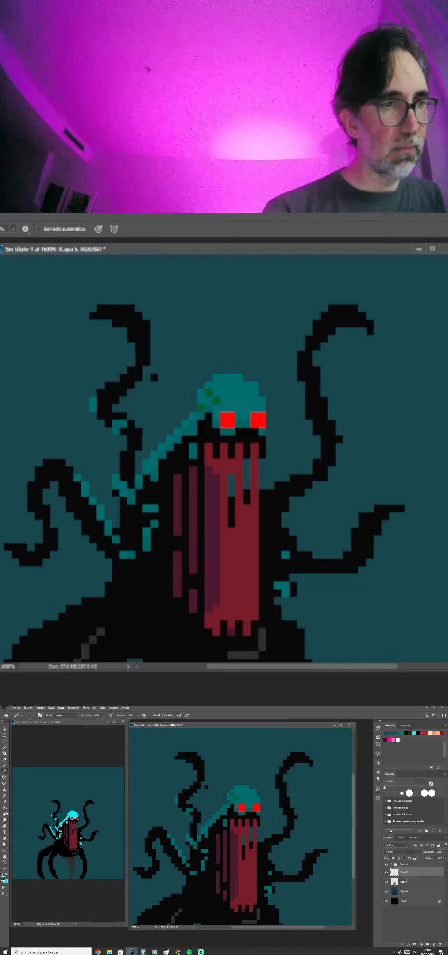
Compare the monster with and without the muted teal highlights by switching that layer's visibility off and on.
{"action": "key", "text": "g"}
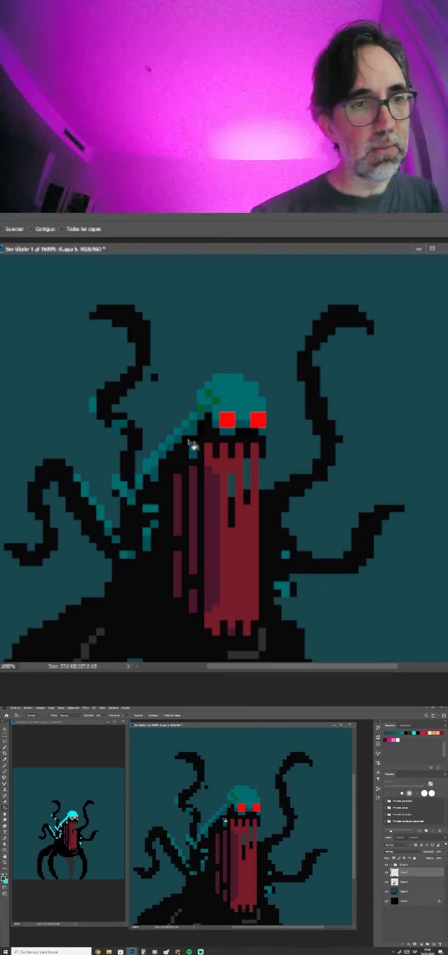
{"action": "scroll", "coordinate": [277, 867], "scroll_direction": "down", "scroll_amount": 8}
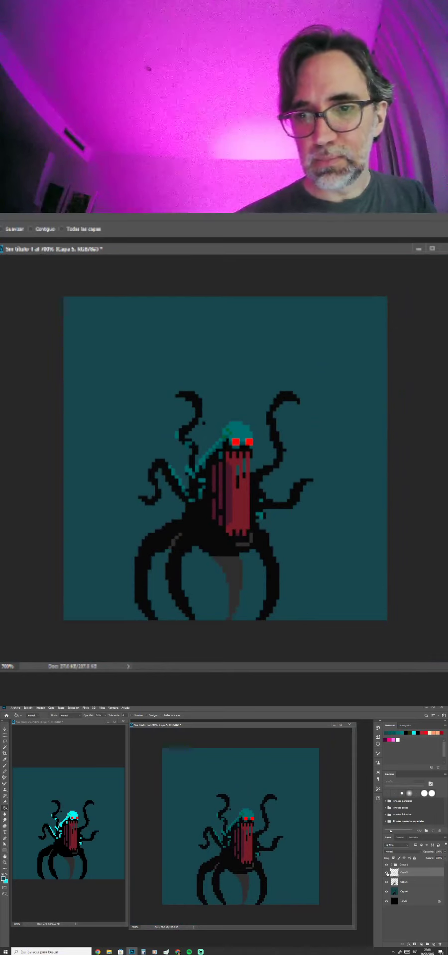
{"action": "left_click", "coordinate": [387, 873]}
{"action": "left_click", "coordinate": [386, 873]}
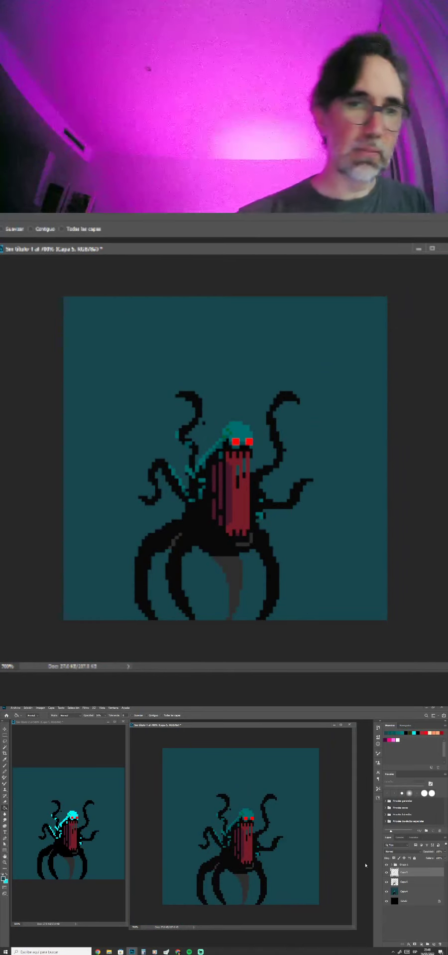
Raise the Pencil's opacity to 100% and draw vertical dark teal drips below the highlights on the monster's shoulder and raised tentacle.
{"action": "key", "text": "b"}
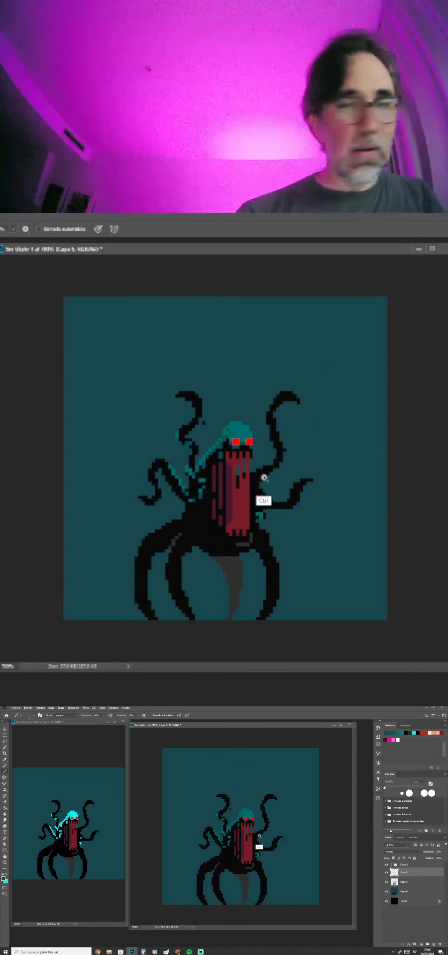
{"action": "key", "text": "ctrl+plus"}
{"action": "left_click", "coordinate": [259, 840], "text": "ctrl"}
{"action": "left_click", "coordinate": [103, 715]}
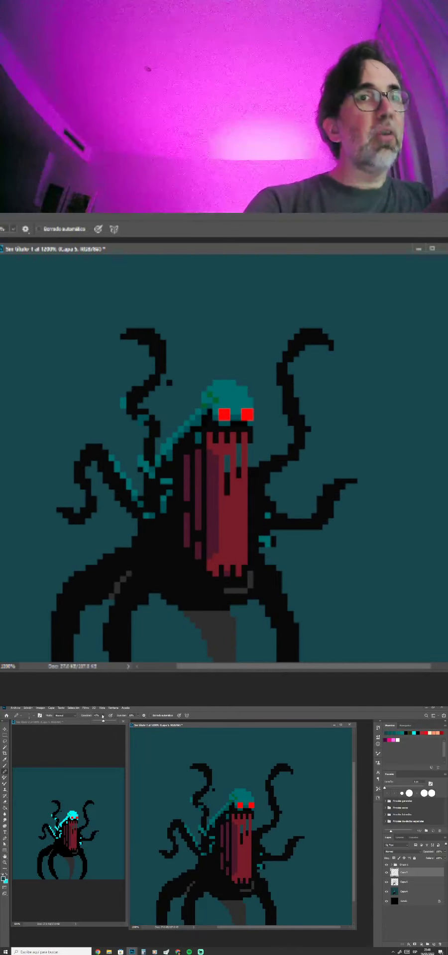
{"action": "left_click_drag", "start_coordinate": [104, 720], "coordinate": [164, 721]}
{"action": "key", "text": "ctrl+minus"}
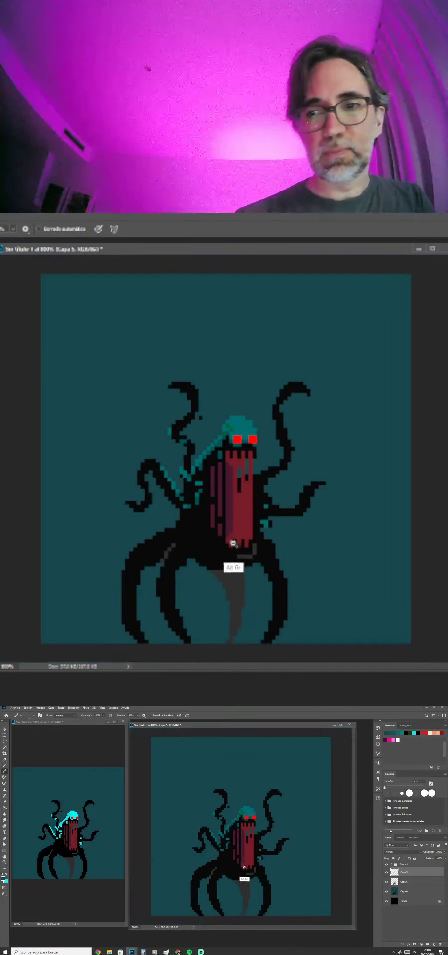
{"action": "key", "text": "ctrl+minus"}
{"action": "key", "text": "ctrl+plus"}
{"action": "left_click", "coordinate": [257, 547], "text": "ctrl"}
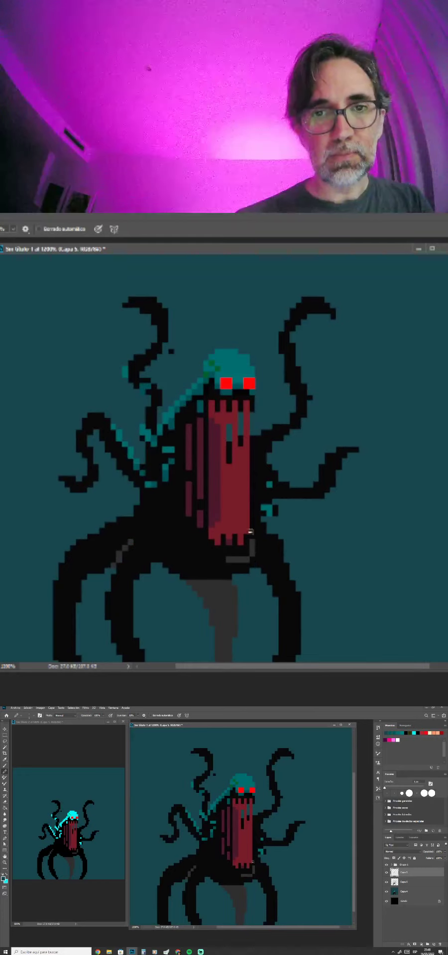
{"action": "mouse_move", "coordinate": [168, 473]}
{"action": "left_mouse_down"}
{"action": "mouse_move", "coordinate": [164, 526]}
{"action": "mouse_move", "coordinate": [149, 511]}
{"action": "mouse_move", "coordinate": [148, 527]}
{"action": "left_mouse_up"}
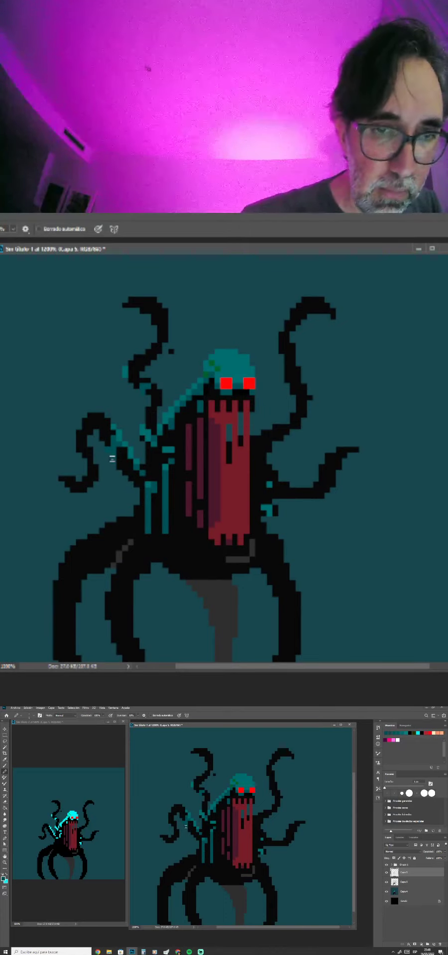
{"action": "left_click_drag", "start_coordinate": [112, 458], "coordinate": [111, 494]}
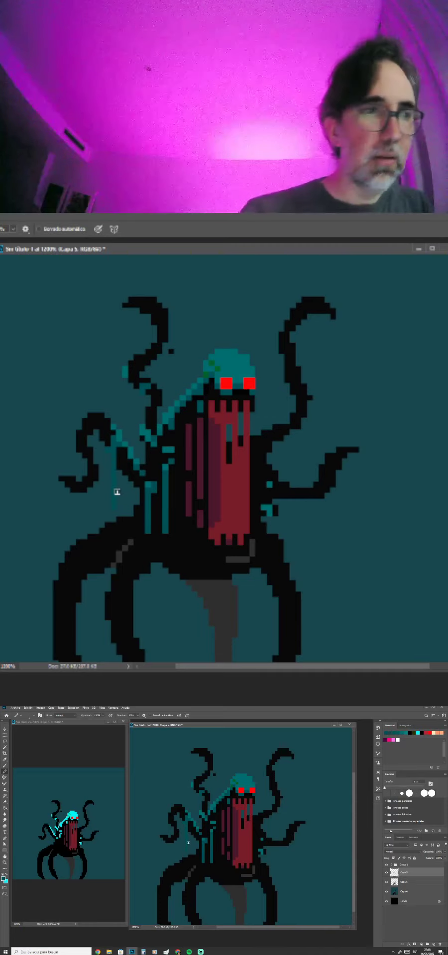
Add a new layer directly above the original monster's layer and choose a light grey as the foreground colour.
{"action": "left_click", "coordinate": [4, 748]}
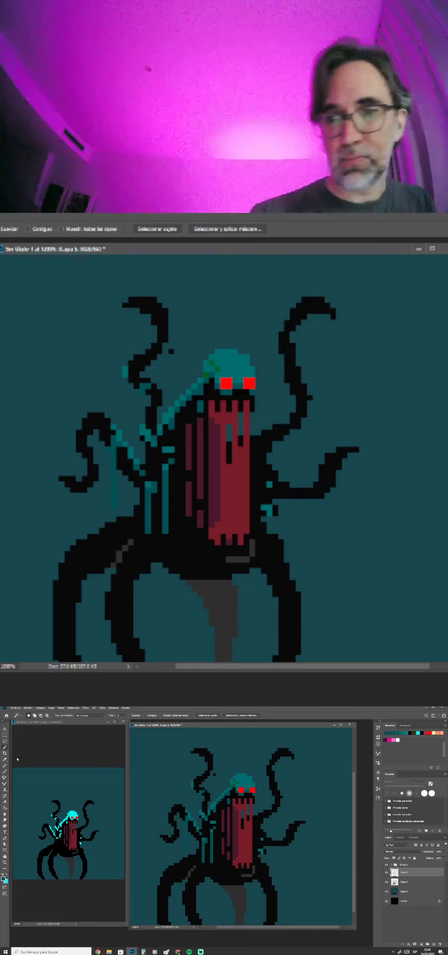
{"action": "left_click", "coordinate": [405, 892]}
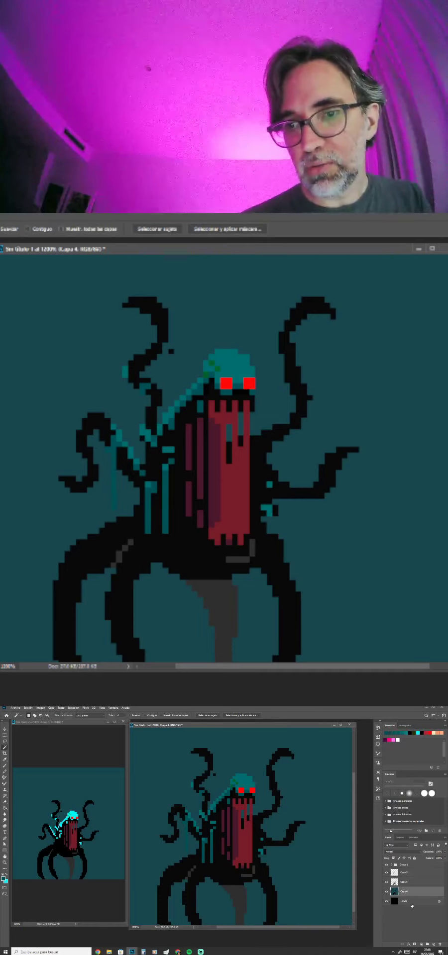
{"action": "left_click", "coordinate": [433, 944]}
{"action": "left_click", "coordinate": [4, 878]}
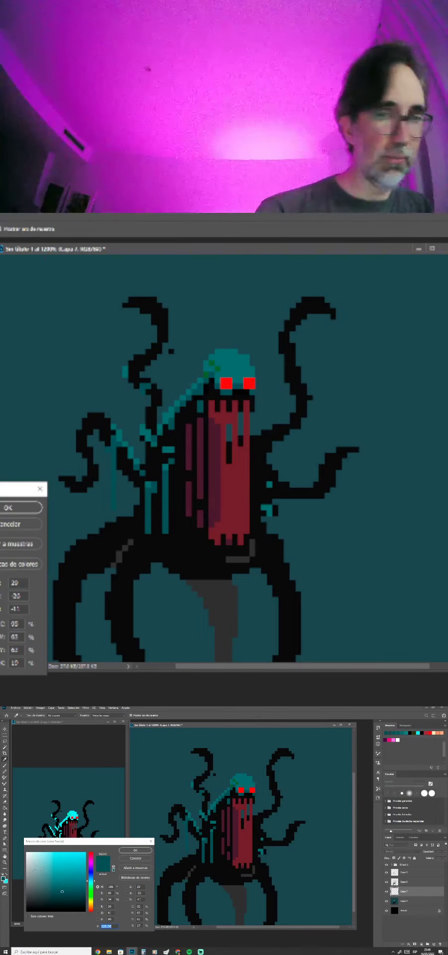
{"action": "left_click", "coordinate": [240, 891]}
{"action": "left_click_drag", "start_coordinate": [28, 899], "coordinate": [27, 885]}
{"action": "left_click", "coordinate": [147, 850]}
{"action": "key", "text": "w"}
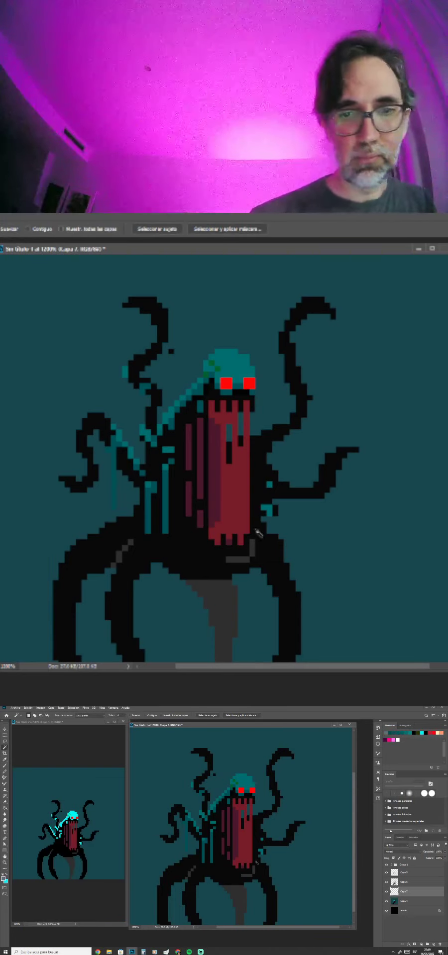
Build up a grey haze on the new layer with repeated translucent Paint Bucket fills and reduce the layer's opacity.
{"action": "key", "text": "g"}
{"action": "left_click", "coordinate": [324, 547]}
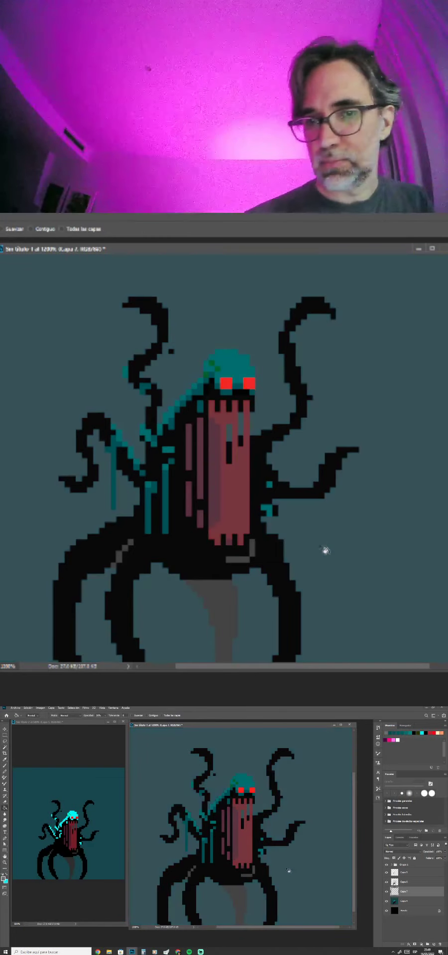
{"action": "left_click", "coordinate": [303, 877]}
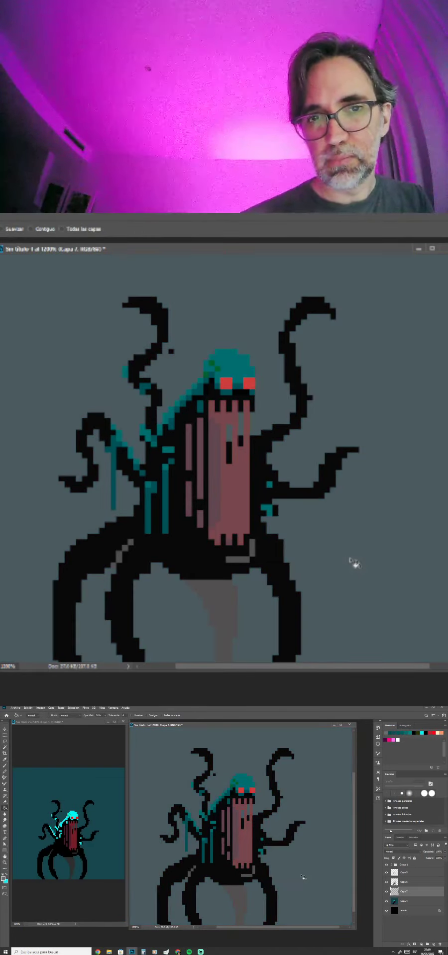
{"action": "left_click", "coordinate": [303, 876]}
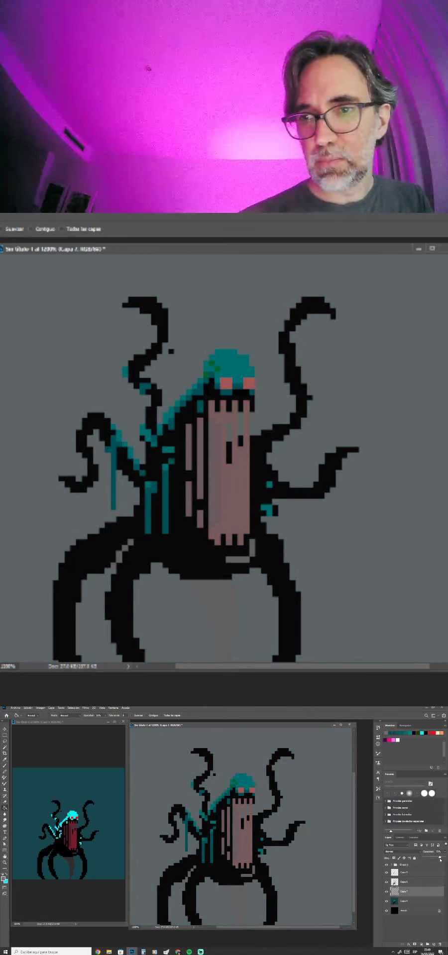
{"action": "left_click_drag", "start_coordinate": [440, 860], "coordinate": [429, 861]}
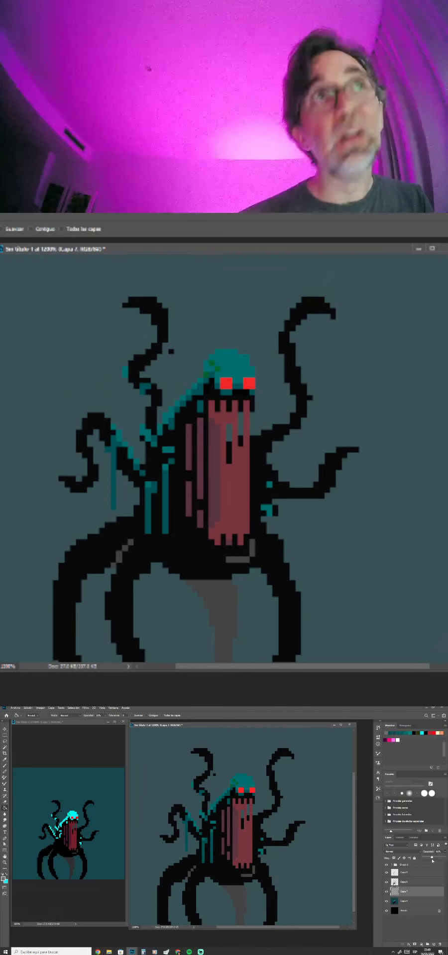
On the muted highlights layer, sample the drips' dark teal and pencil a highlight with drips under the tall right tentacle's curled tip.
{"action": "left_click", "coordinate": [412, 873]}
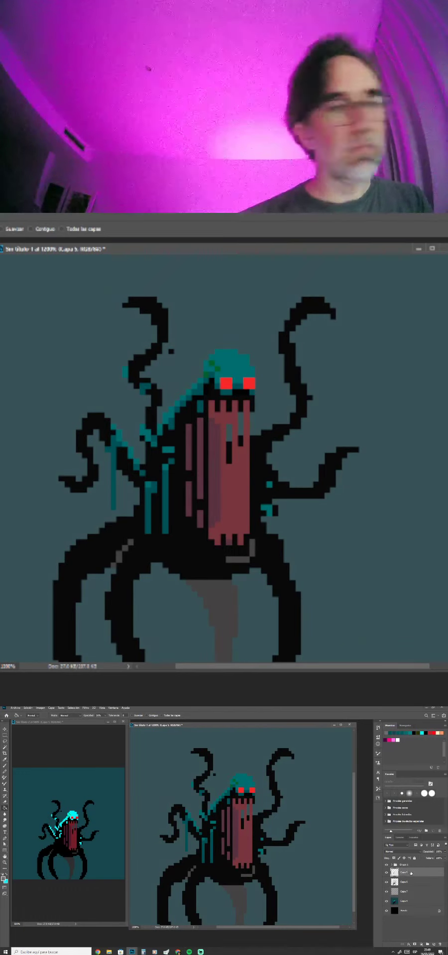
{"action": "key", "text": "b"}
{"action": "key", "text": "alt"}
{"action": "left_click", "coordinate": [114, 477], "text": "alt"}
{"action": "key", "text": "space"}
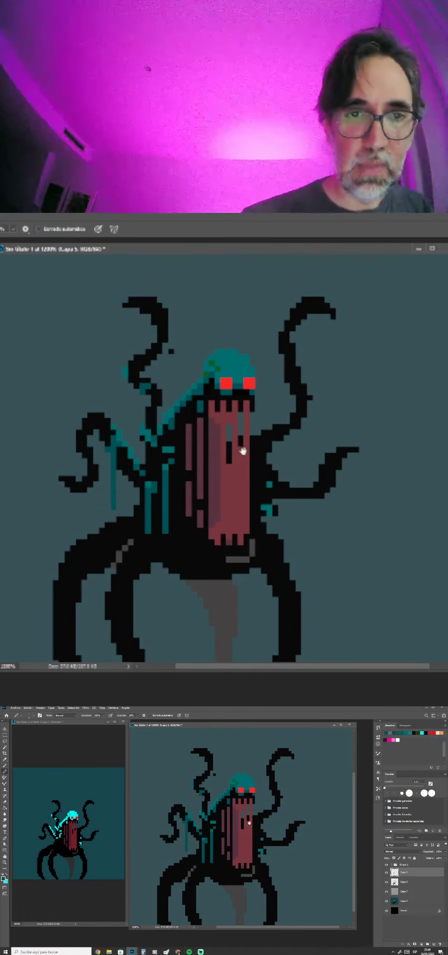
{"action": "left_click_drag", "start_coordinate": [229, 449], "coordinate": [198, 433]}
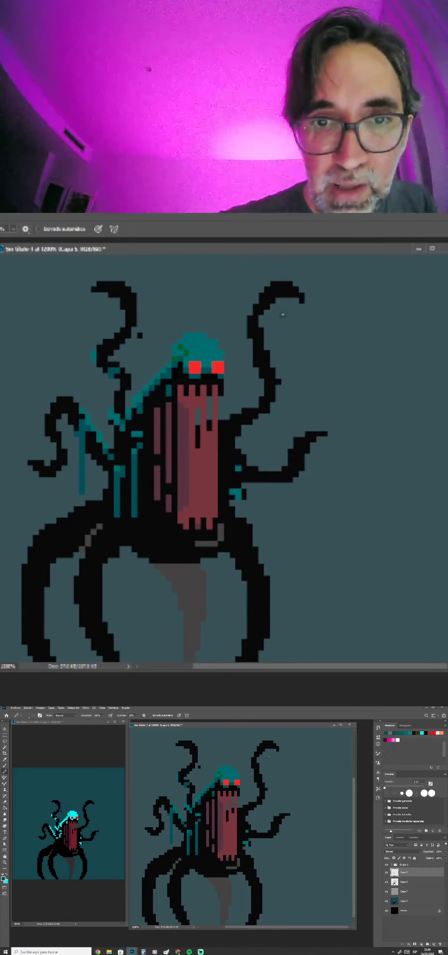
{"action": "mouse_move", "coordinate": [273, 301]}
{"action": "left_mouse_down"}
{"action": "mouse_move", "coordinate": [267, 302]}
{"action": "mouse_move", "coordinate": [278, 295]}
{"action": "mouse_move", "coordinate": [298, 297]}
{"action": "mouse_move", "coordinate": [295, 302]}
{"action": "left_mouse_up"}
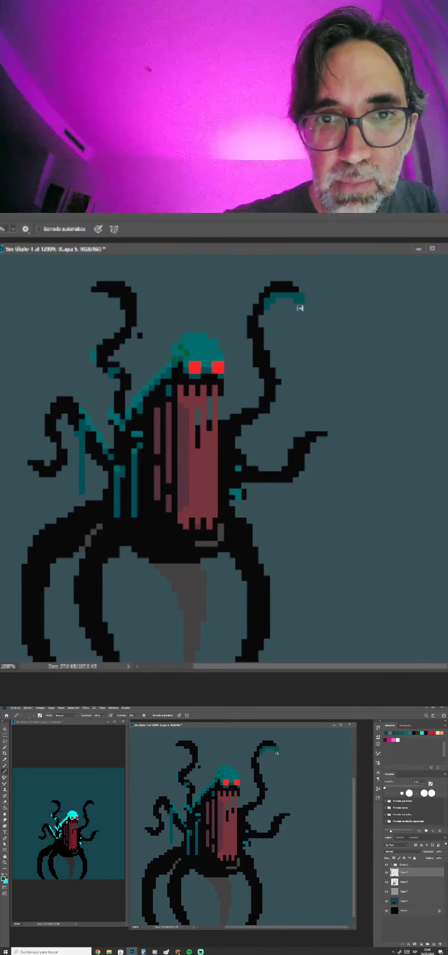
{"action": "key", "text": "ctrl"}
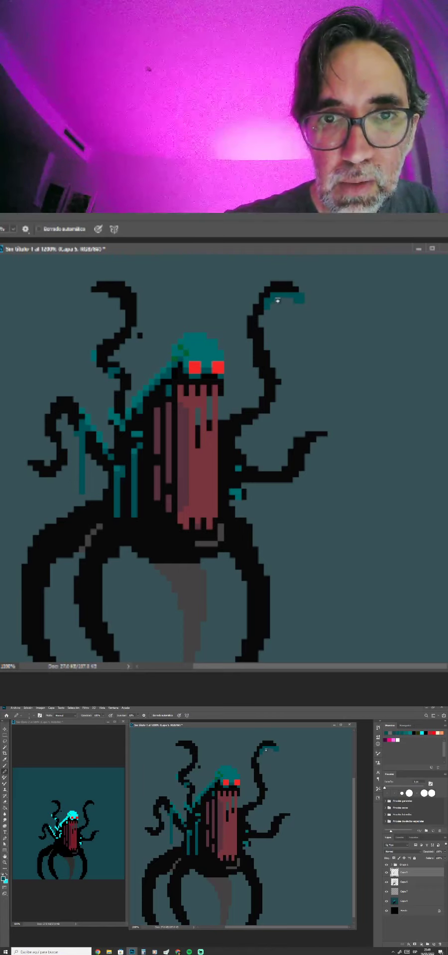
{"action": "left_click_drag", "start_coordinate": [278, 301], "coordinate": [279, 320]}
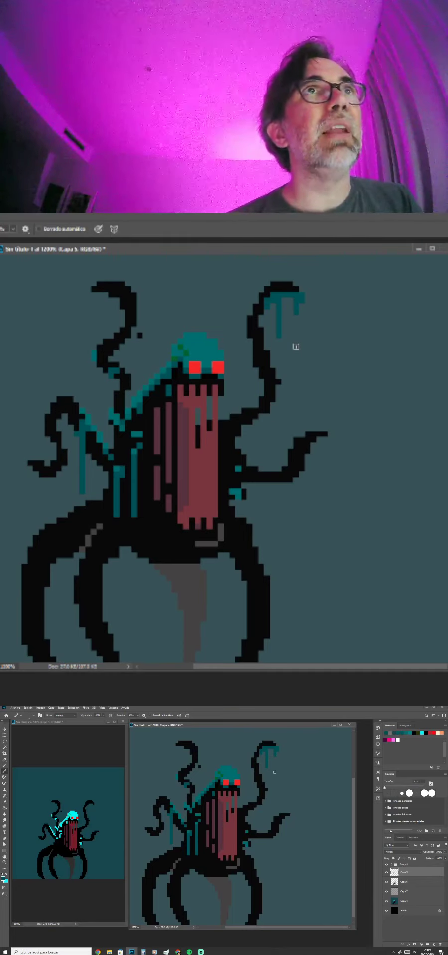
Pencil a dark teal highlight on the upper bend of the monster's outer left leg.
{"action": "left_click_drag", "start_coordinate": [182, 527], "coordinate": [187, 453]}
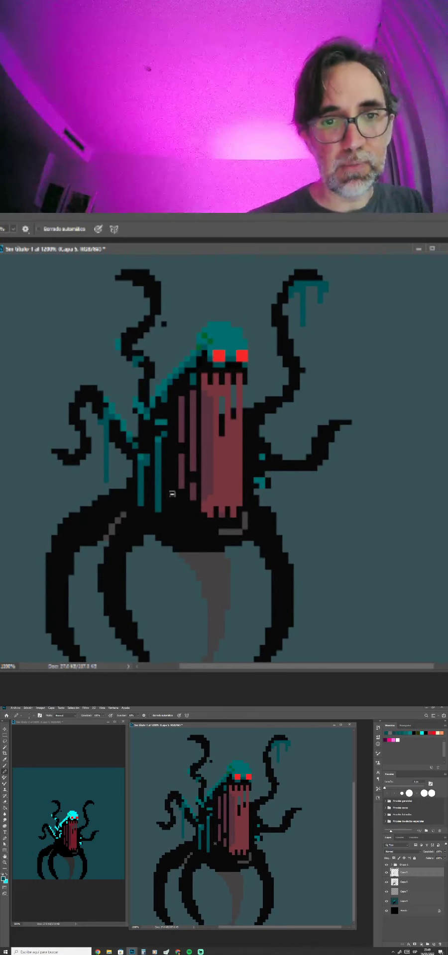
{"action": "mouse_move", "coordinate": [101, 503]}
{"action": "left_mouse_down"}
{"action": "mouse_move", "coordinate": [88, 509]}
{"action": "mouse_move", "coordinate": [101, 506]}
{"action": "left_mouse_up"}
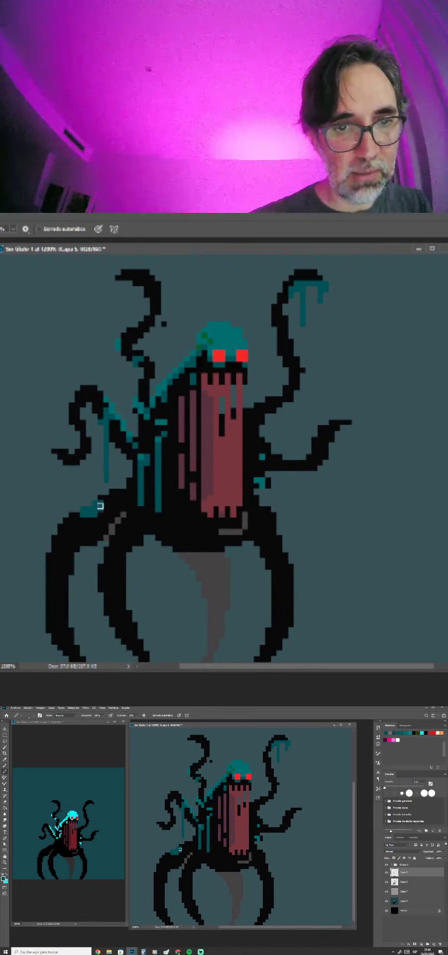
{"action": "left_click_drag", "start_coordinate": [239, 530], "coordinate": [215, 531]}
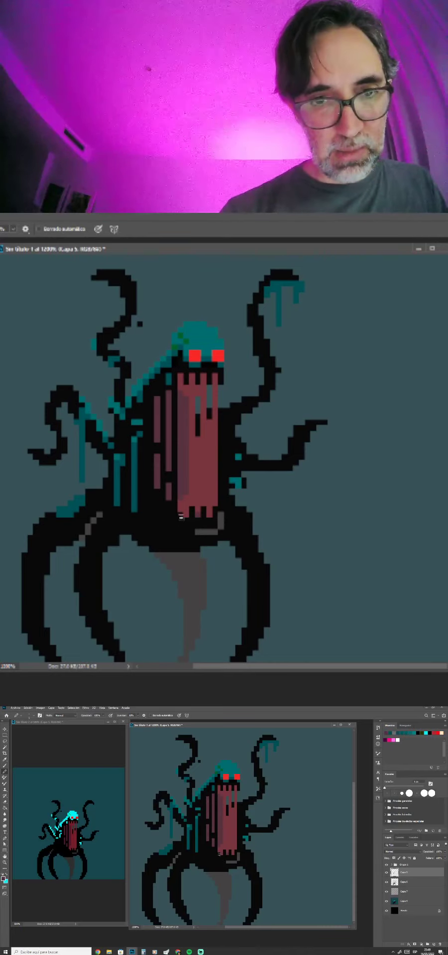
{"action": "key", "text": "ctrl"}
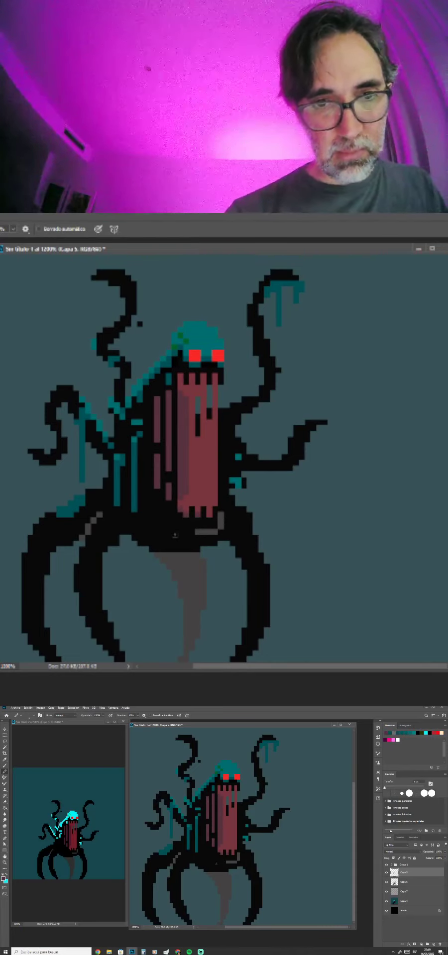
{"action": "key", "text": "ctrl+minus"}
{"action": "key", "text": "ctrl+minus"}
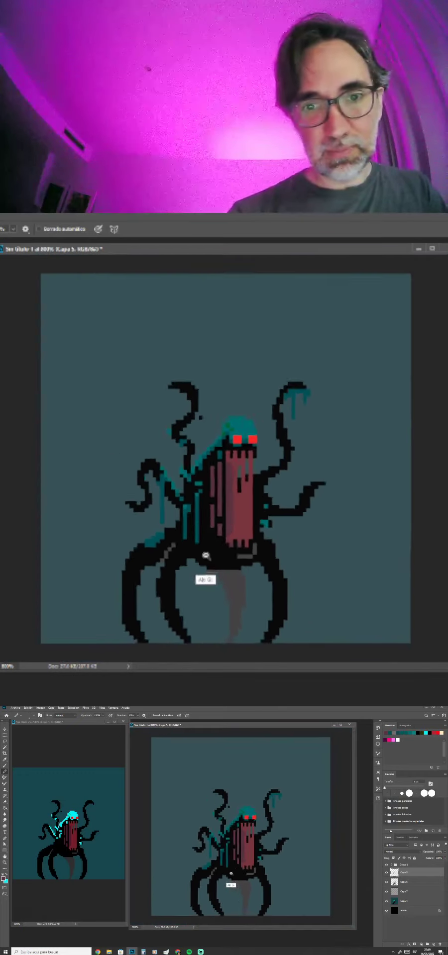
Select the grey haze layer together with the layer directly above it and move both up four pixels.
{"action": "left_click", "coordinate": [404, 892]}
{"action": "left_click", "coordinate": [404, 884], "text": "ctrl"}
{"action": "key", "text": "v"}
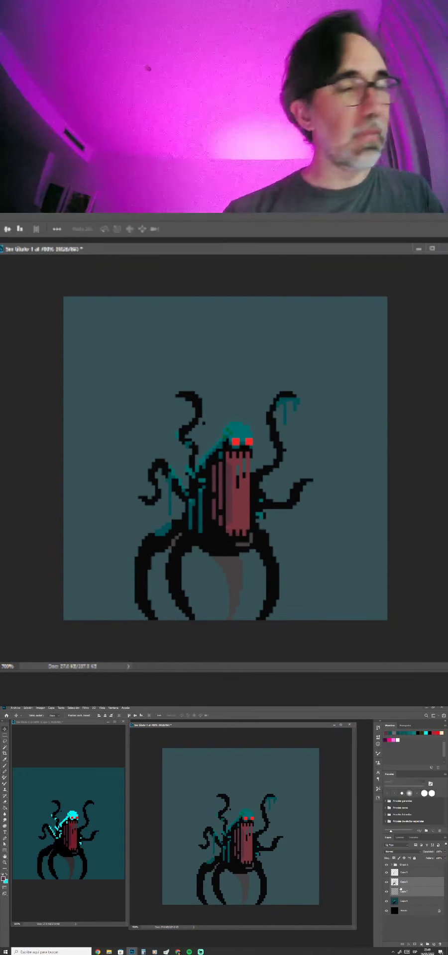
{"action": "key", "text": "Up"}
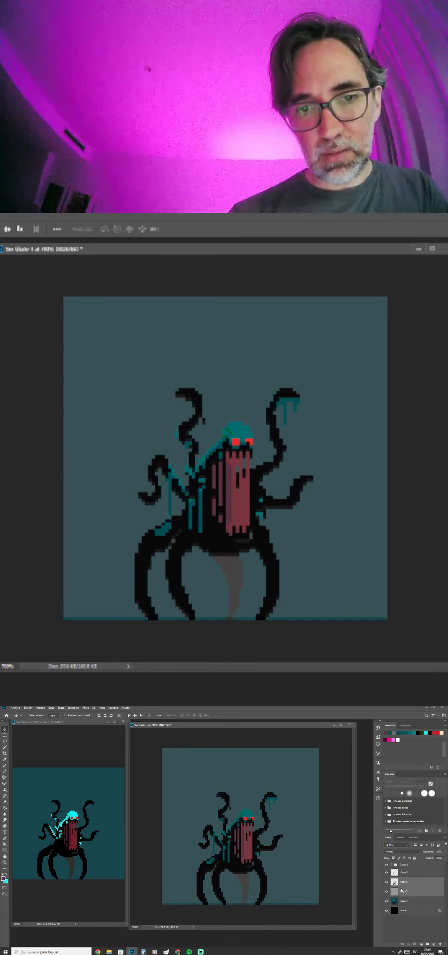
{"action": "key", "text": "Up"}
{"action": "key", "text": "Up"}
{"action": "key", "text": "Up"}
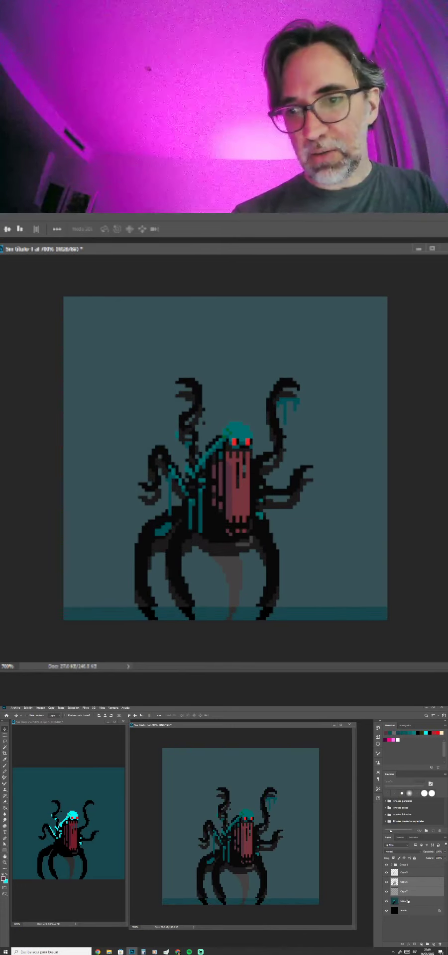
Add a layer above the original monster's layer and fill it with the solid background teal.
{"action": "left_click", "coordinate": [408, 901]}
{"action": "left_click", "coordinate": [434, 945]}
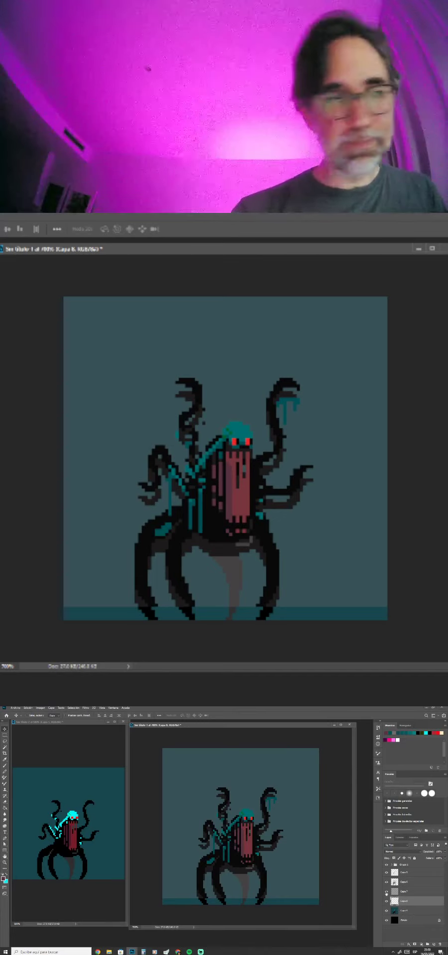
{"action": "key", "text": "g"}
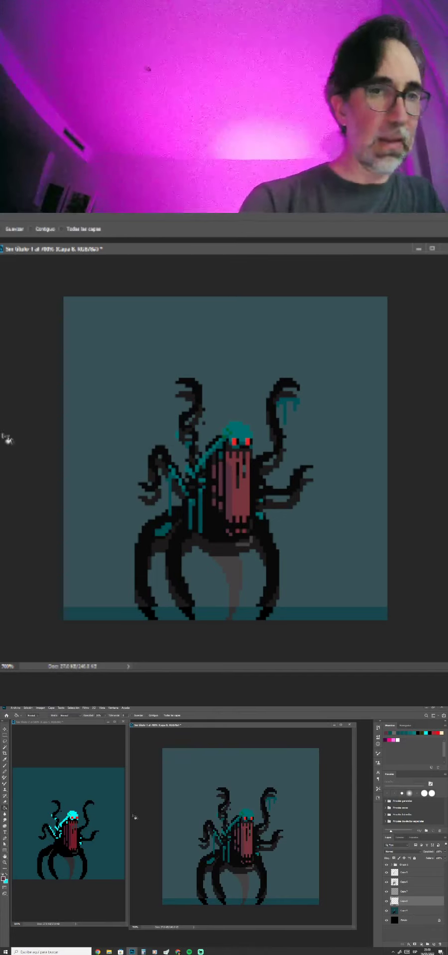
{"action": "left_click", "coordinate": [185, 896]}
{"action": "left_click_drag", "start_coordinate": [105, 716], "coordinate": [143, 731]}
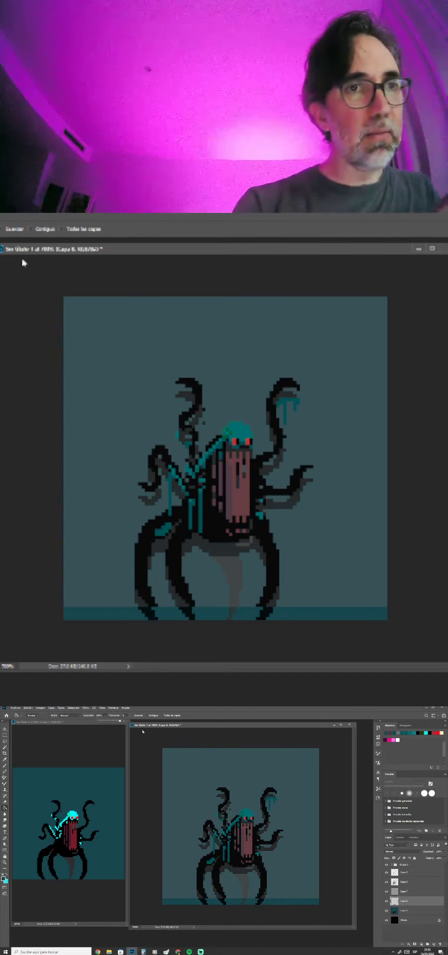
{"action": "left_click", "coordinate": [97, 605]}
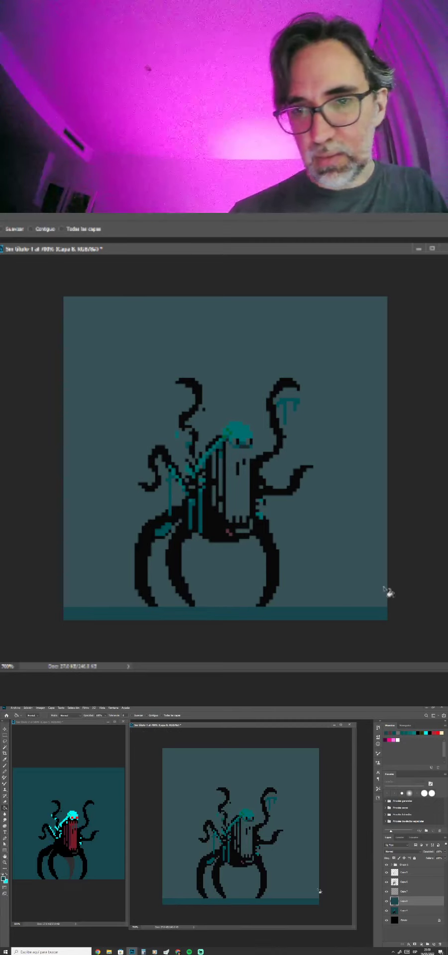
Duplicate the original monster's layer and place the copy above the solid teal layer.
{"action": "left_click", "coordinate": [407, 912]}
{"action": "key", "text": "z"}
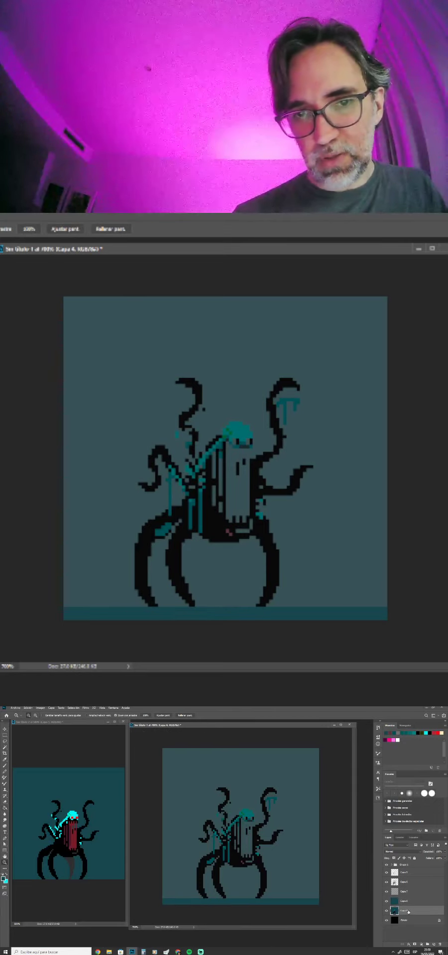
{"action": "right_click", "coordinate": [410, 914]}
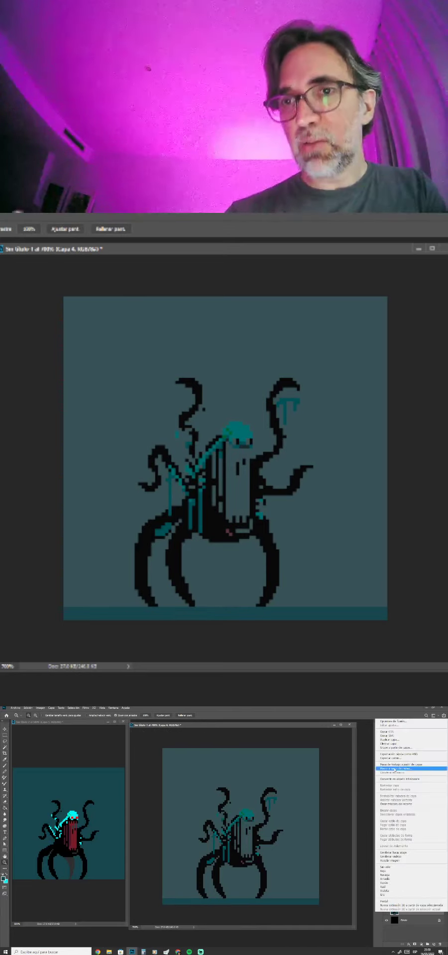
{"action": "left_click", "coordinate": [401, 738]}
{"action": "key", "text": "Return"}
{"action": "left_click_drag", "start_coordinate": [411, 911], "coordinate": [421, 896]}
Move the monster copy up four pixels and merge it with the grey haze layer.
{"action": "key", "text": "v"}
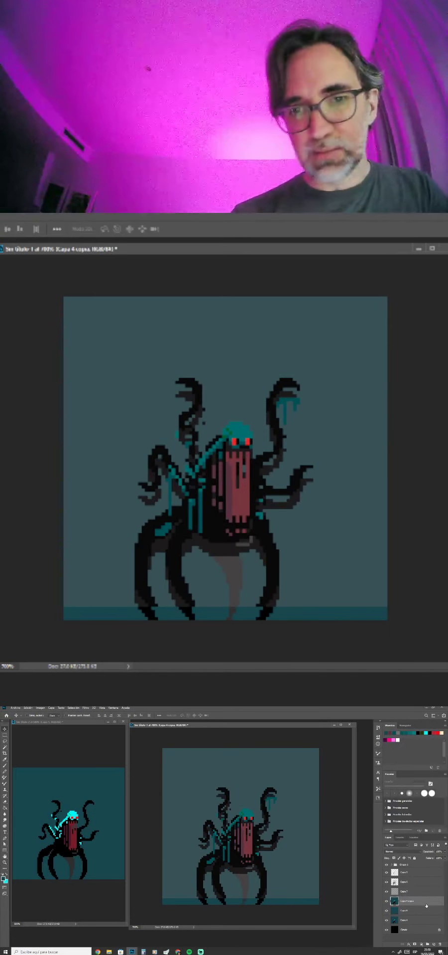
{"action": "key", "text": "Up"}
{"action": "key", "text": "Up"}
{"action": "key", "text": "Up"}
{"action": "key", "text": "Up"}
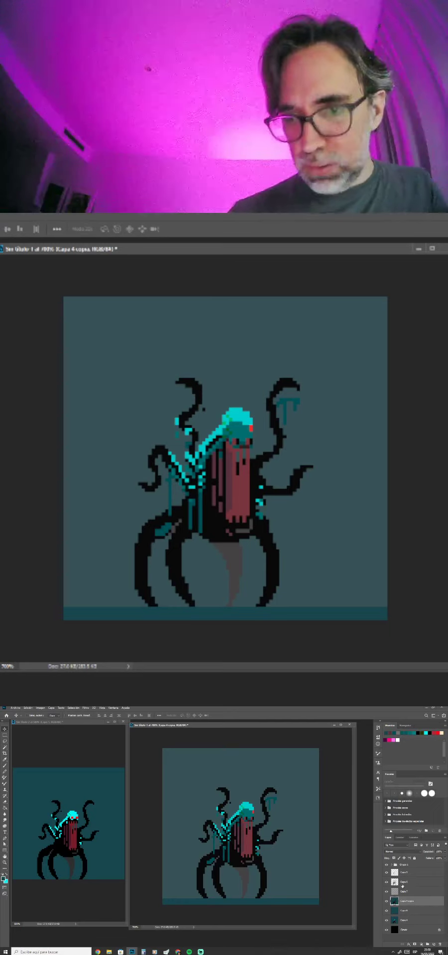
{"action": "left_click", "coordinate": [408, 893], "text": "shift"}
{"action": "key", "text": "ctrl+e"}
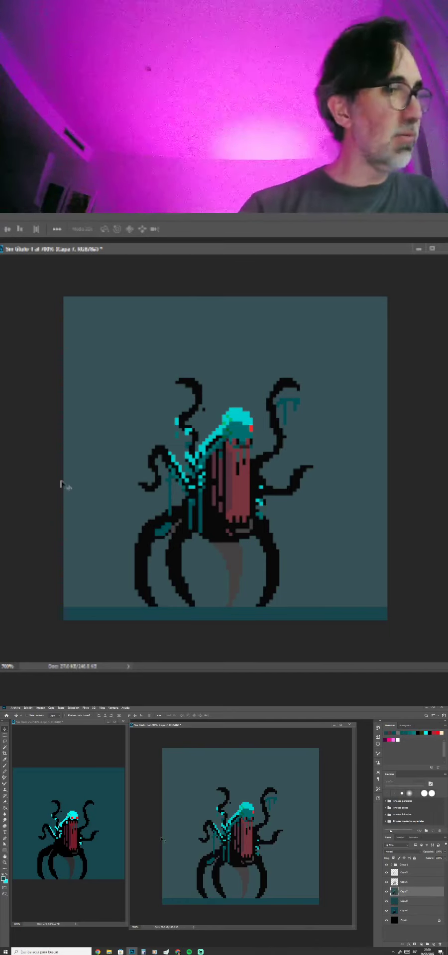
Restrict the Paint Bucket to contiguous pixels and fill the darker strip along the canvas's lower edge with the hazy background colour.
{"action": "key", "text": "g"}
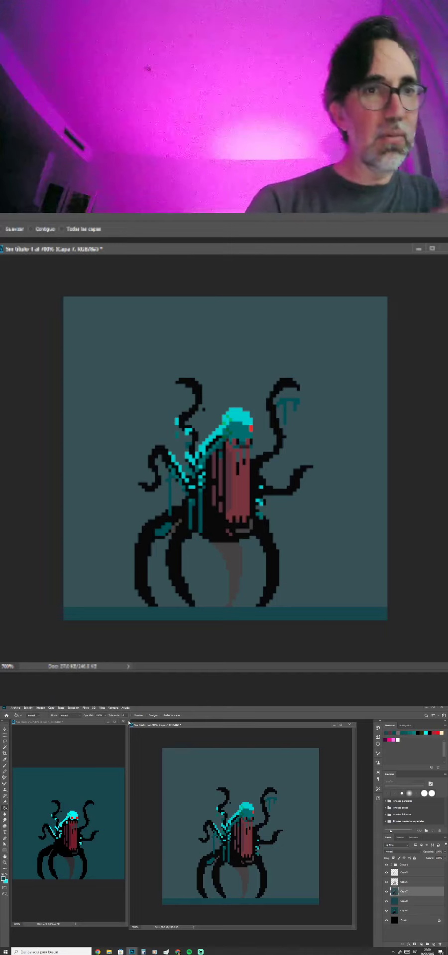
{"action": "left_click", "coordinate": [31, 229]}
{"action": "left_click", "coordinate": [315, 569]}
{"action": "left_click", "coordinate": [303, 619]}
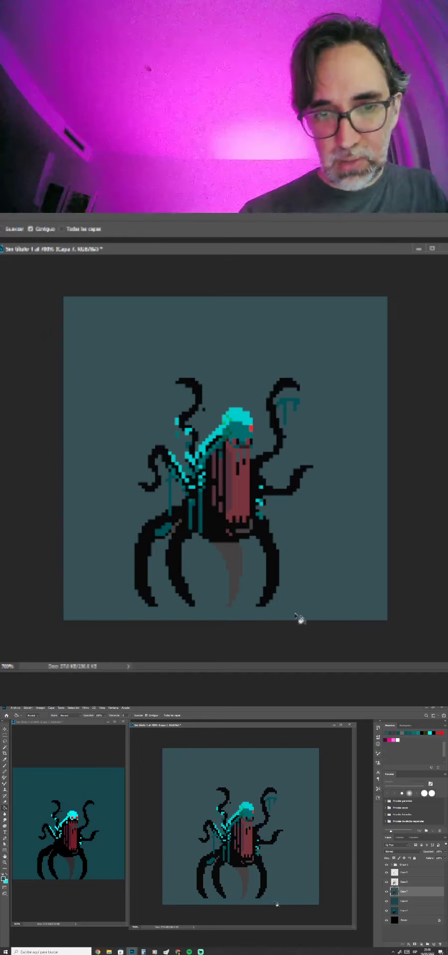
Pencil dark teal puddles on the ground beneath the monster's legs.
{"action": "key", "text": "b"}
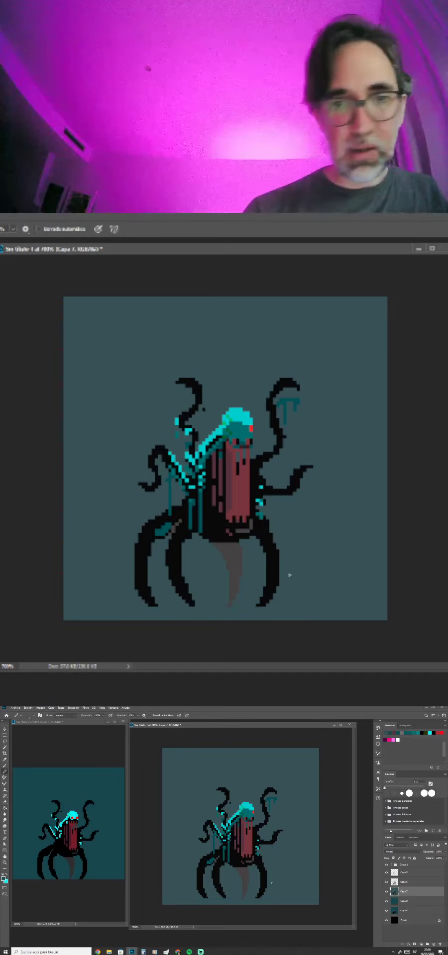
{"action": "left_click", "coordinate": [202, 521]}
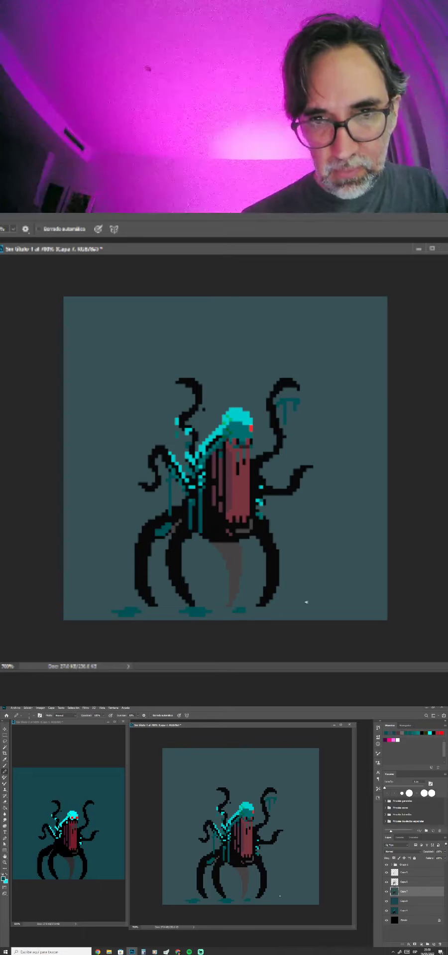
Move the layer with the teal highlights and red eyes up four pixels to line up with the raised monster.
{"action": "left_click", "coordinate": [403, 873]}
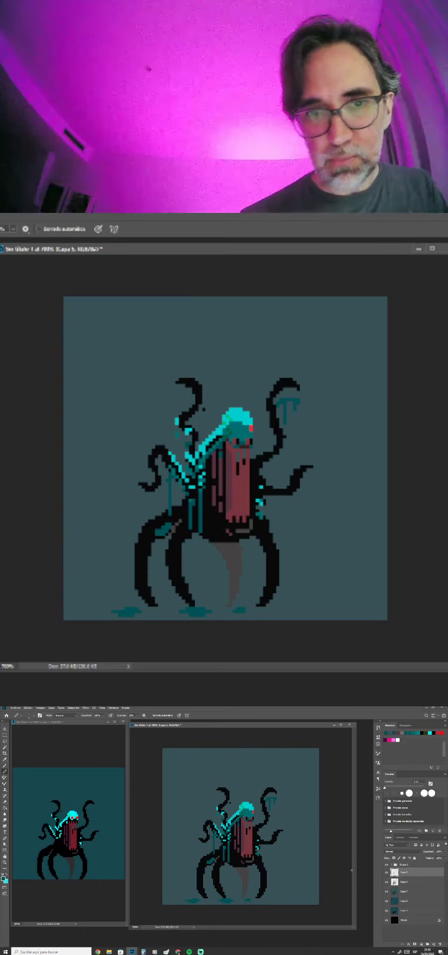
{"action": "key", "text": "v"}
{"action": "key", "text": "Up"}
{"action": "key", "text": "Up"}
{"action": "key", "text": "Up"}
{"action": "key", "text": "Up"}
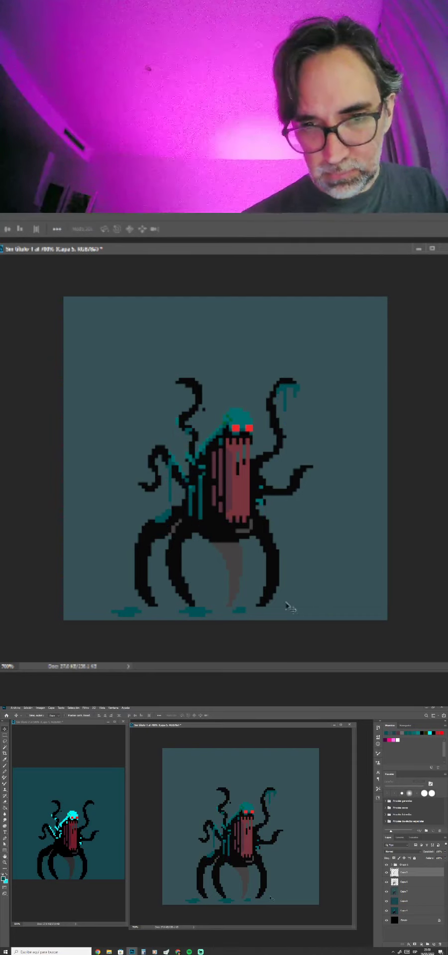
Pencil extra puddles around the monster's feet and lighten them with the brighter teal sampled from its body drips.
{"action": "key", "text": "b"}
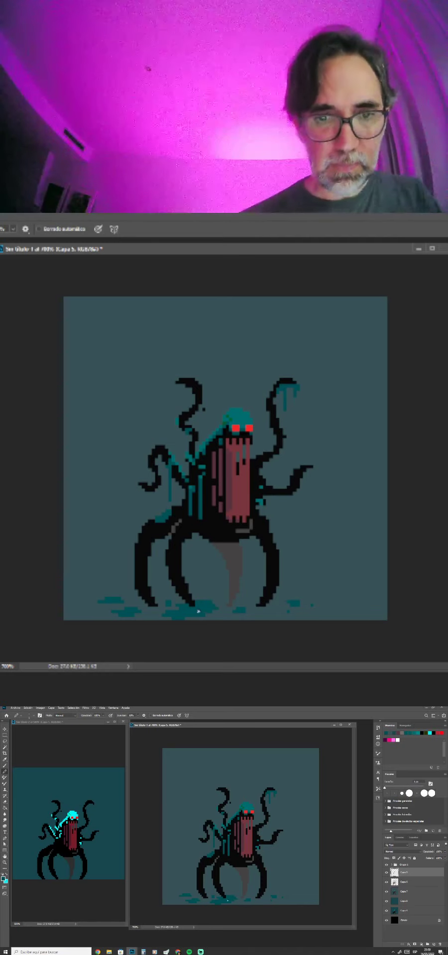
{"action": "scroll", "coordinate": [195, 608], "scroll_direction": "up", "scroll_amount": 2}
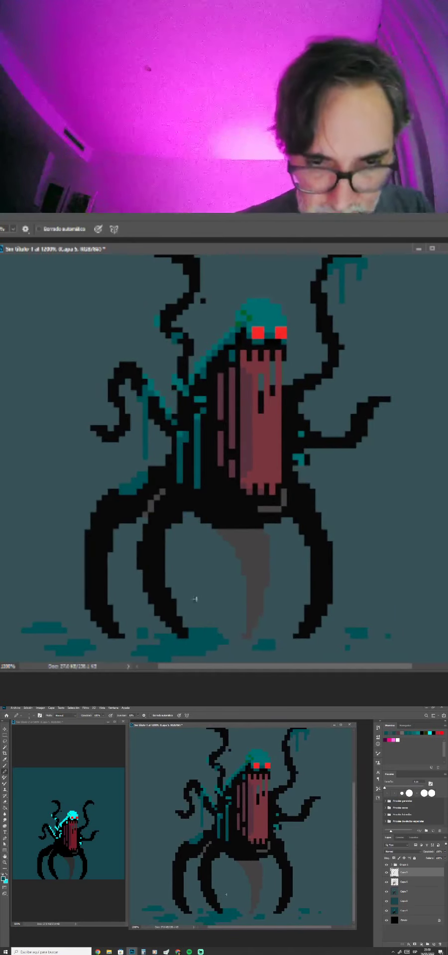
{"action": "key", "text": "alt"}
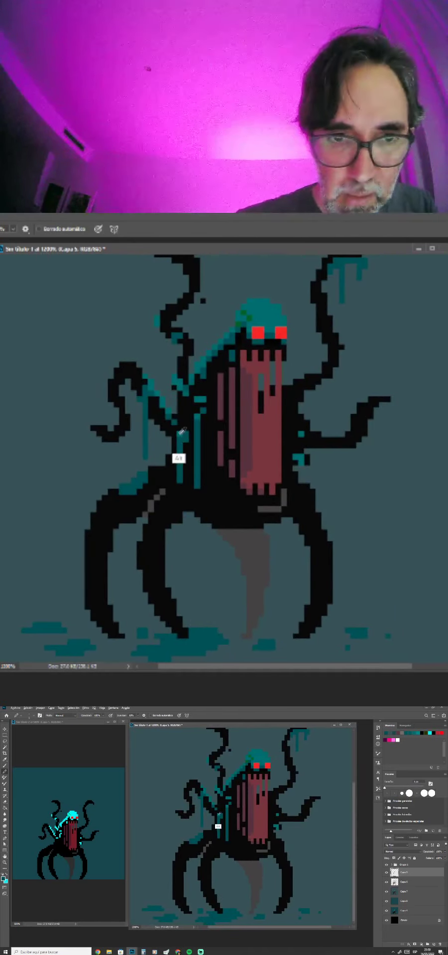
{"action": "left_click", "coordinate": [184, 443], "text": "alt"}
{"action": "mouse_move", "coordinate": [46, 632]}
{"action": "left_mouse_down"}
{"action": "mouse_move", "coordinate": [77, 618]}
{"action": "mouse_move", "coordinate": [66, 627]}
{"action": "mouse_move", "coordinate": [90, 626]}
{"action": "mouse_move", "coordinate": [64, 631]}
{"action": "mouse_move", "coordinate": [90, 631]}
{"action": "mouse_move", "coordinate": [57, 631]}
{"action": "mouse_move", "coordinate": [97, 630]}
{"action": "mouse_move", "coordinate": [95, 649]}
{"action": "mouse_move", "coordinate": [79, 648]}
{"action": "mouse_move", "coordinate": [117, 645]}
{"action": "left_mouse_up"}
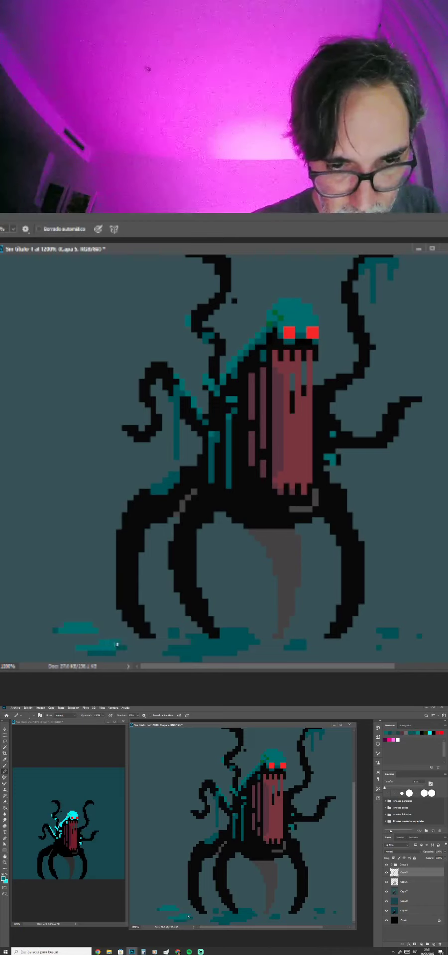
{"action": "left_click_drag", "start_coordinate": [177, 650], "coordinate": [199, 649]}
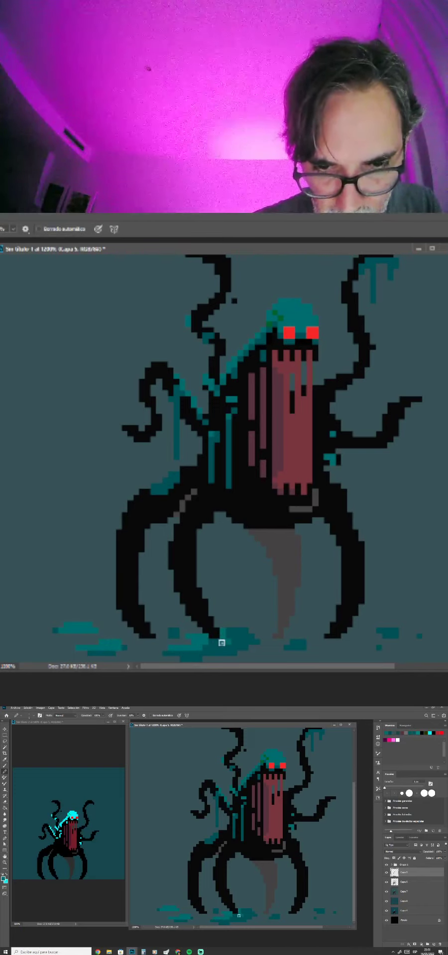
{"action": "mouse_move", "coordinate": [237, 646]}
{"action": "left_mouse_down"}
{"action": "mouse_move", "coordinate": [232, 635]}
{"action": "mouse_move", "coordinate": [244, 637]}
{"action": "left_mouse_up"}
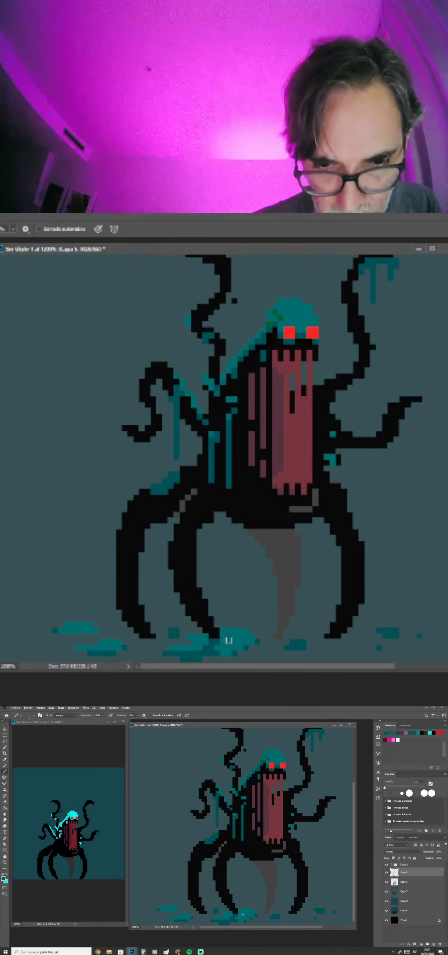
{"action": "left_click_drag", "start_coordinate": [390, 635], "coordinate": [397, 632]}
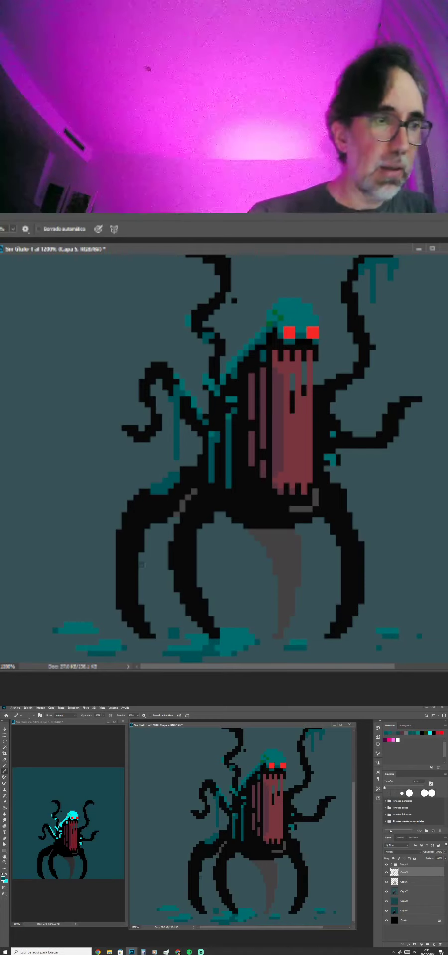
Pick a dark teal and pencil the submerged foot and its reflection in the puddle under the second leg.
{"action": "left_click", "coordinate": [3, 878]}
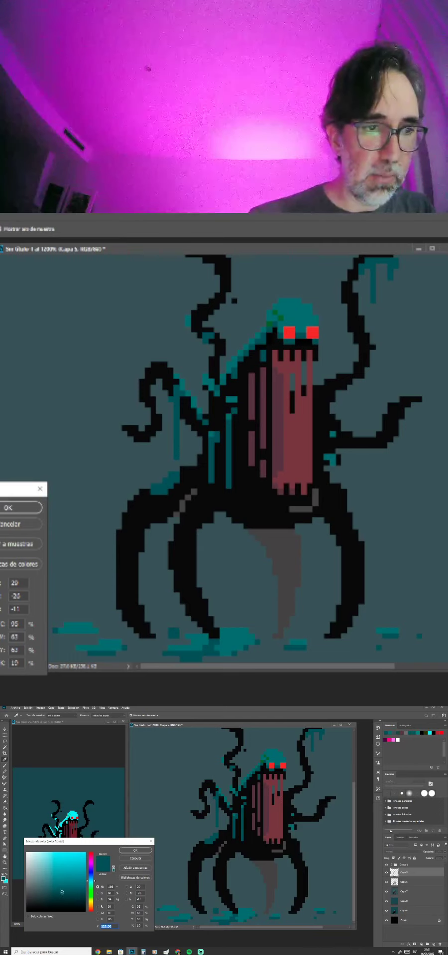
{"action": "left_click", "coordinate": [135, 850]}
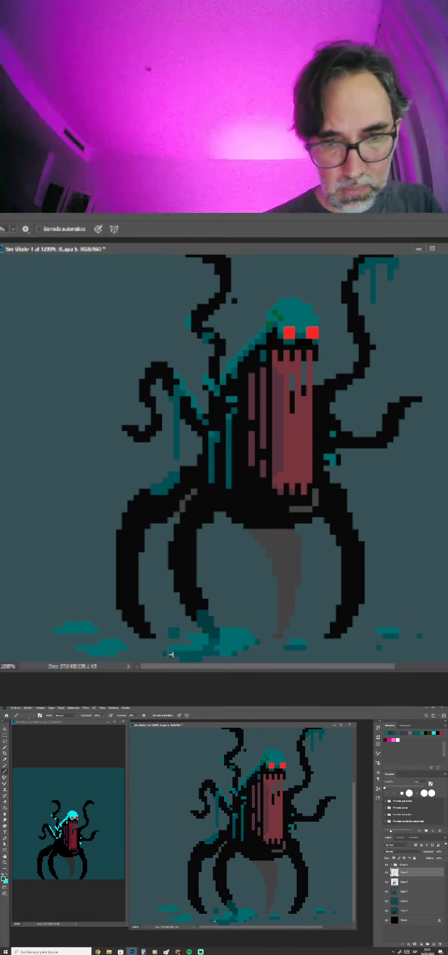
{"action": "mouse_move", "coordinate": [166, 654]}
{"action": "left_mouse_down"}
{"action": "mouse_move", "coordinate": [200, 654]}
{"action": "mouse_move", "coordinate": [170, 631]}
{"action": "left_mouse_up"}
{"action": "left_click", "coordinate": [182, 628], "text": "alt"}
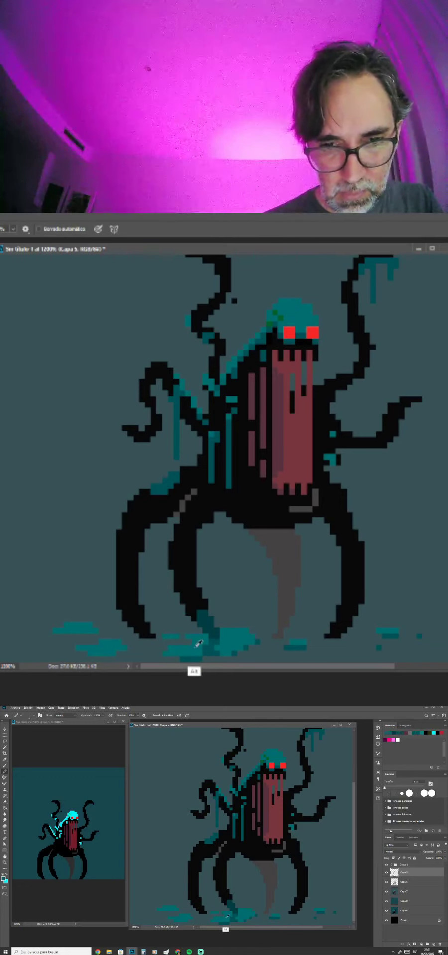
{"action": "left_click", "coordinate": [195, 647], "text": "alt"}
{"action": "left_click_drag", "start_coordinate": [211, 648], "coordinate": [212, 654]}
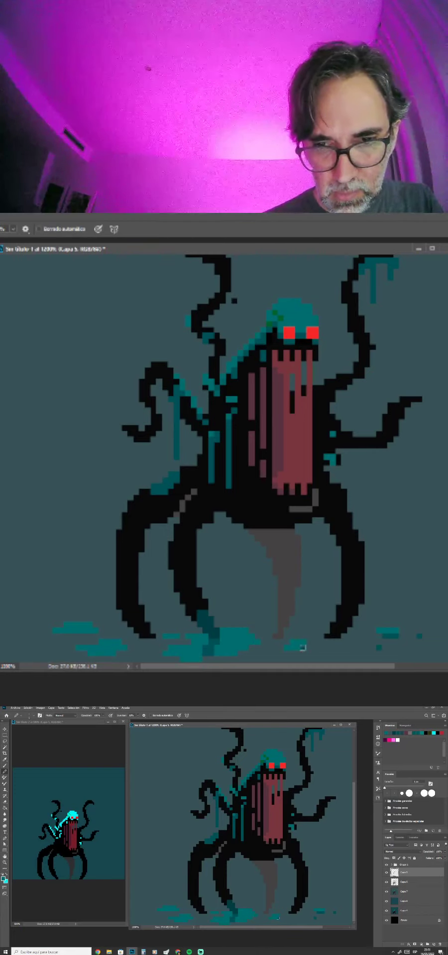
{"action": "left_click_drag", "start_coordinate": [388, 640], "coordinate": [398, 635]}
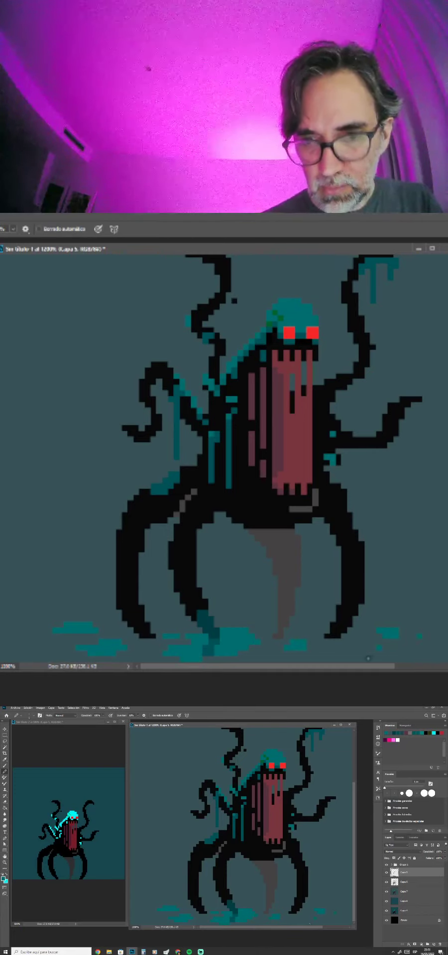
Group the four retouch layers from the solid teal layer up to the highlights layer, leaving the original monster layer outside.
{"action": "key", "text": "alt"}
{"action": "scroll", "coordinate": [344, 638], "scroll_direction": "down", "scroll_amount": 3}
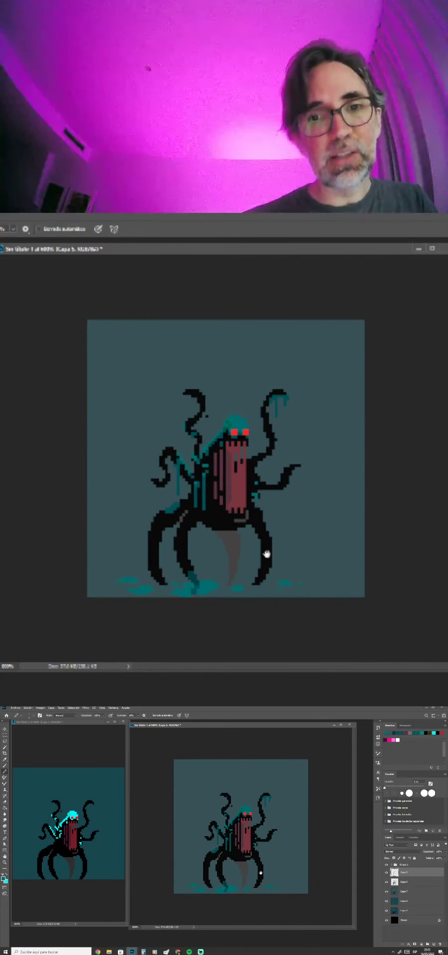
{"action": "key", "text": "ctrl+plus"}
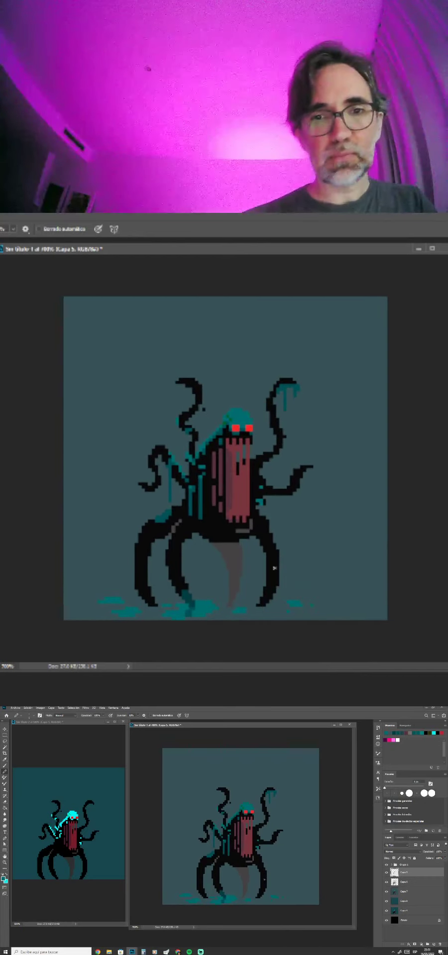
{"action": "left_click", "coordinate": [411, 901], "text": "shift"}
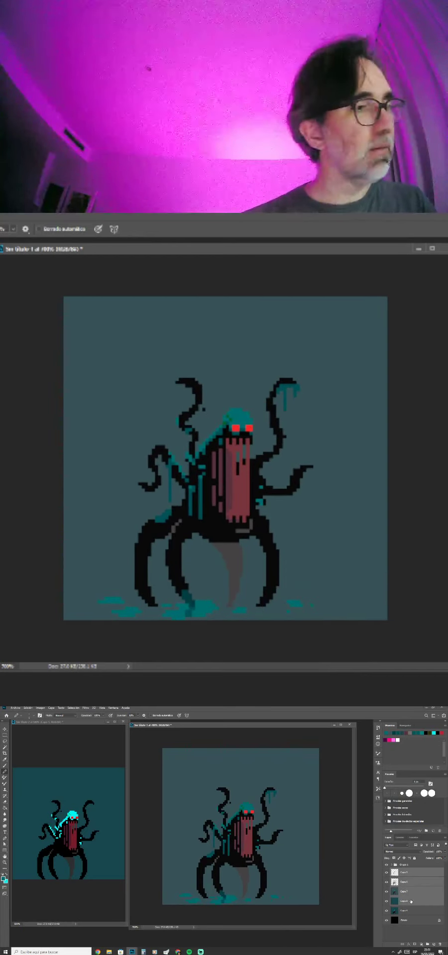
{"action": "left_click", "coordinate": [407, 911]}
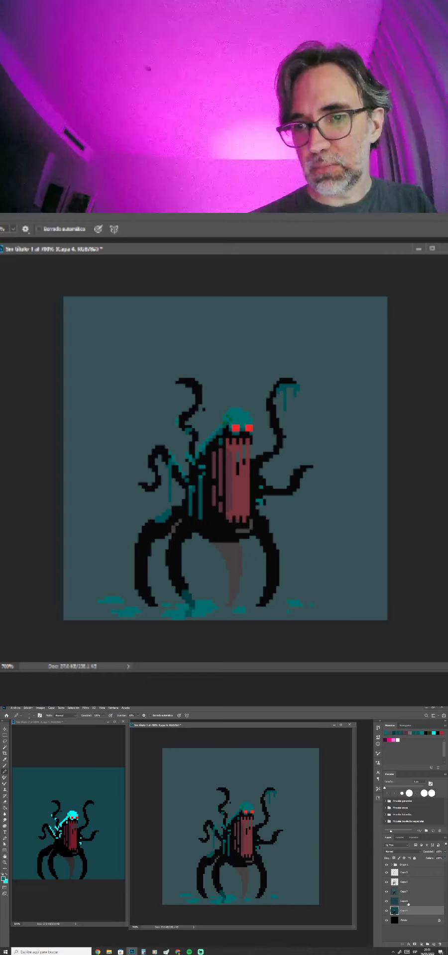
{"action": "left_click", "coordinate": [407, 903]}
{"action": "left_click", "coordinate": [406, 874], "text": "shift"}
{"action": "key", "text": "ctrl+g"}
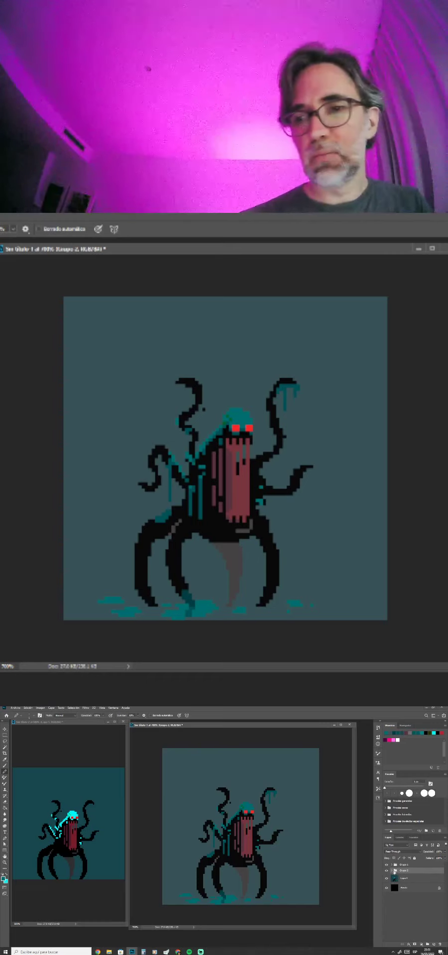
Toggle the retouch group's visibility to compare the reworked monster with the original.
{"action": "left_click", "coordinate": [386, 871]}
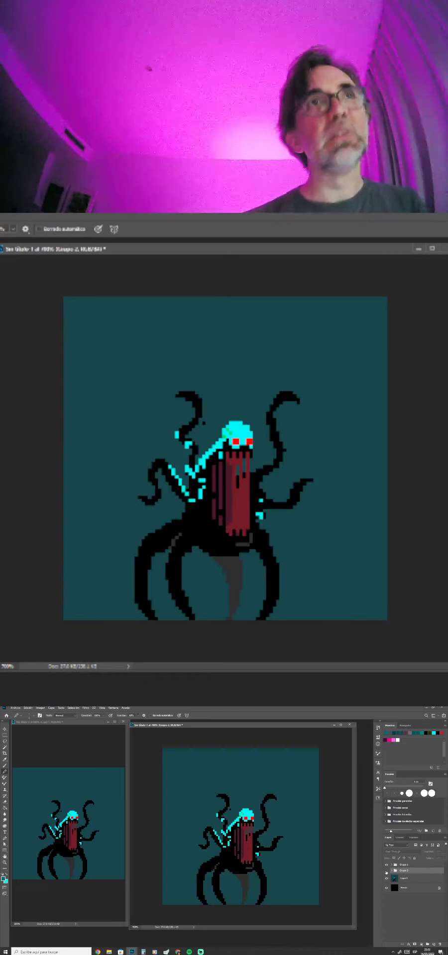
{"action": "left_click", "coordinate": [386, 871]}
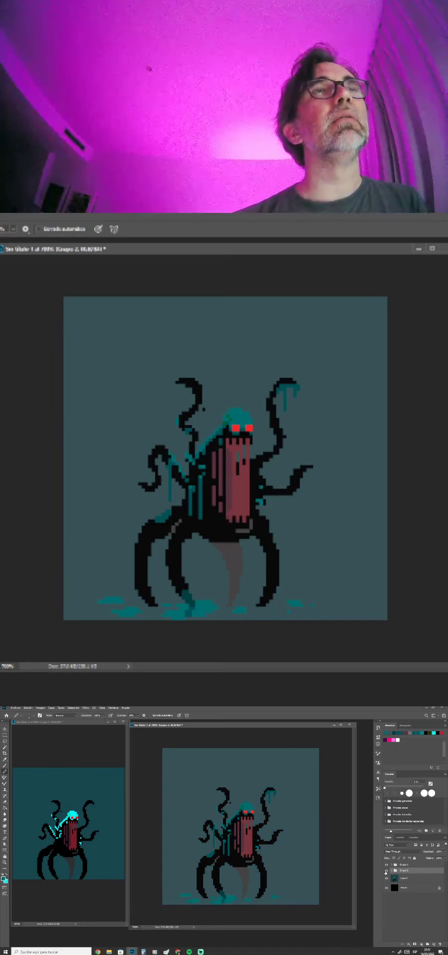
{"action": "left_click", "coordinate": [386, 871]}
{"action": "left_click", "coordinate": [386, 871]}
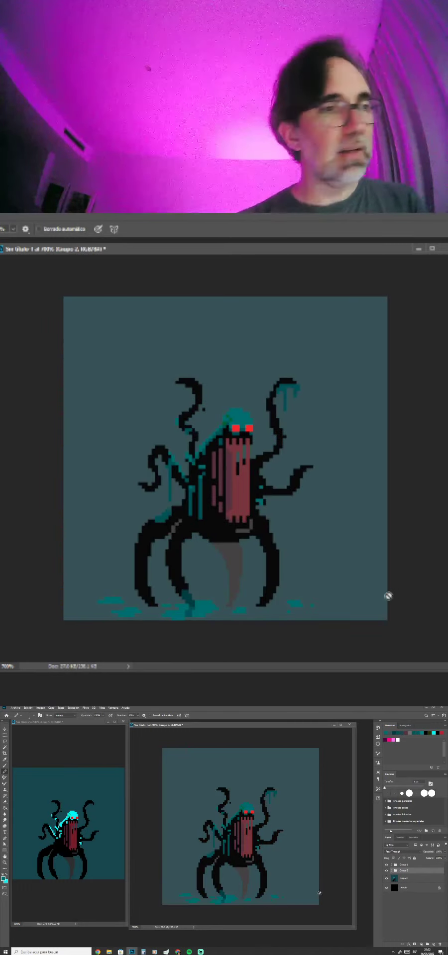
{"action": "key", "text": "ctrl+plus"}
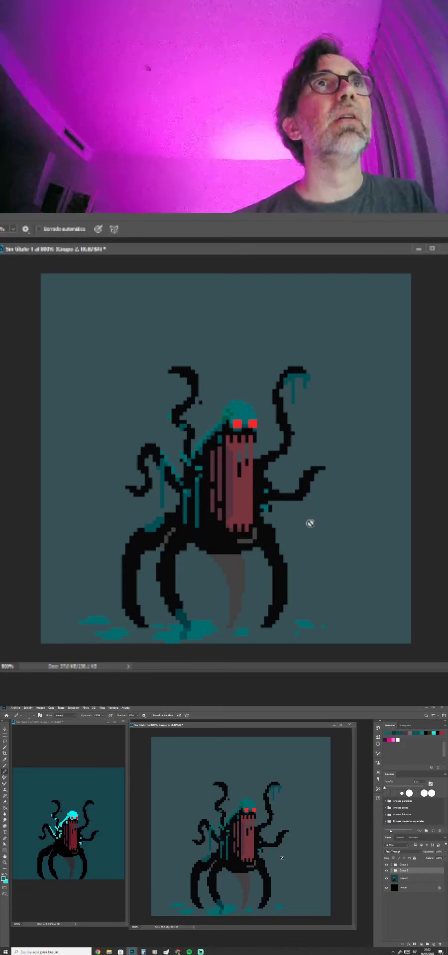
{"action": "left_click", "coordinate": [386, 872]}
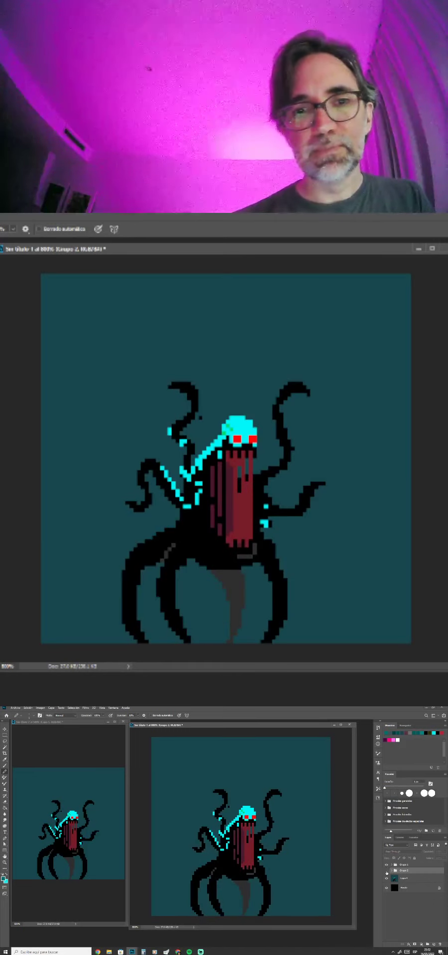
{"action": "left_click", "coordinate": [386, 871]}
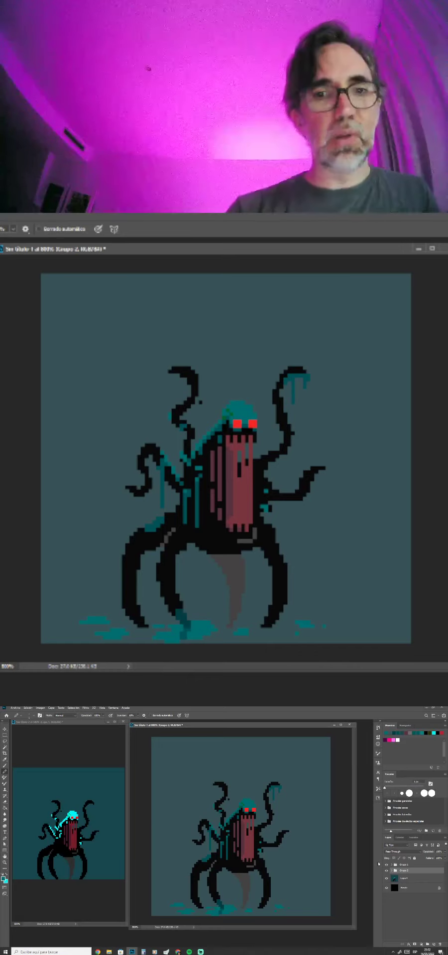
Arrange the original and retouched document windows side by side and enlarge the retouched one.
{"action": "left_click_drag", "start_coordinate": [131, 849], "coordinate": [228, 849]}
{"action": "key", "text": "ctrl+minus"}
{"action": "left_click_drag", "start_coordinate": [311, 855], "coordinate": [296, 852]}
{"action": "left_click_drag", "start_coordinate": [90, 720], "coordinate": [187, 726]}
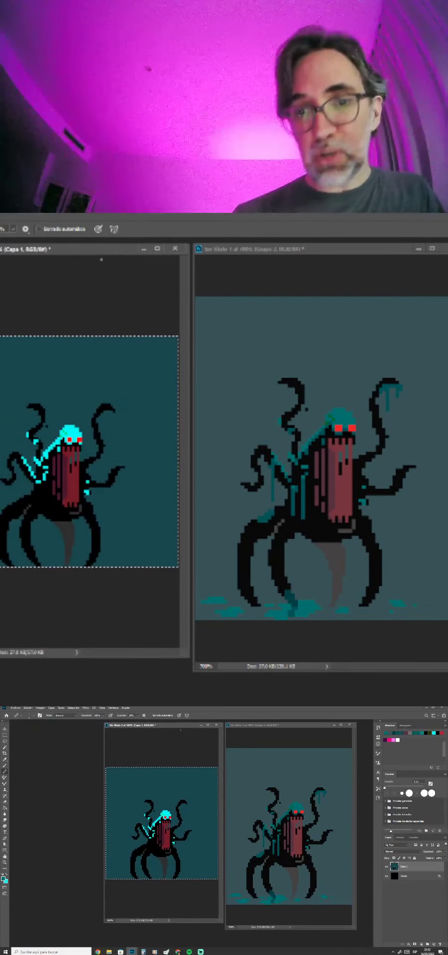
{"action": "left_click", "coordinate": [387, 867]}
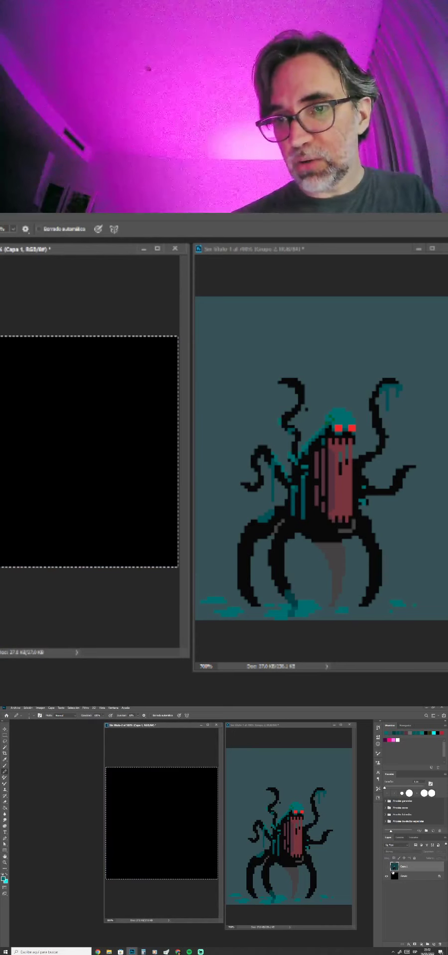
{"action": "left_click", "coordinate": [387, 867]}
{"action": "left_click", "coordinate": [343, 895]}
{"action": "key", "text": "Return"}
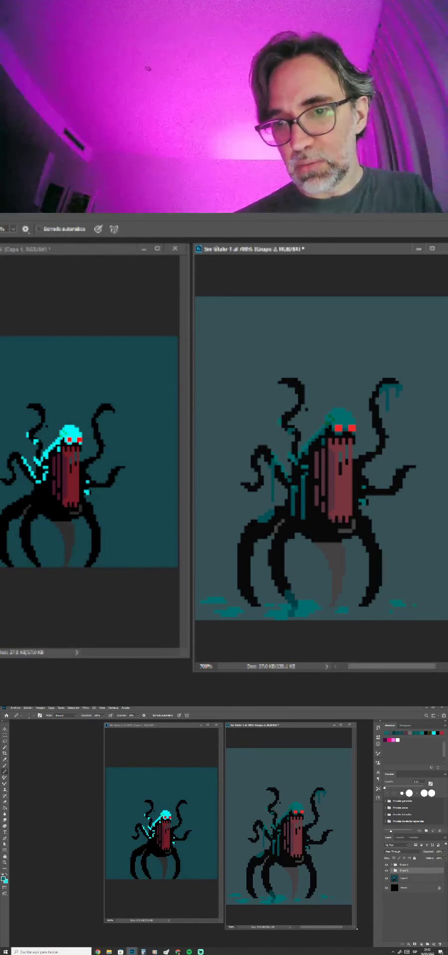
{"action": "left_click_drag", "start_coordinate": [357, 928], "coordinate": [369, 938]}
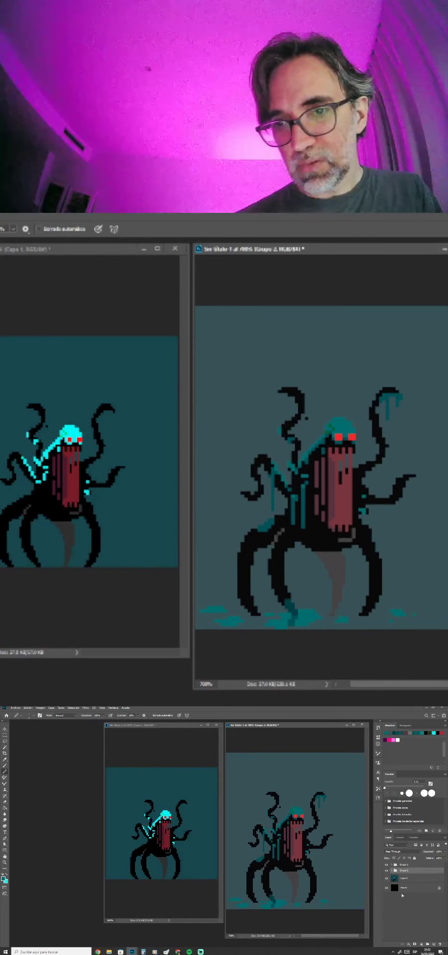
Expand the retouch group and fill the hazy background of the monster copy's layer with the original's dark teal.
{"action": "left_click", "coordinate": [391, 870]}
{"action": "left_click", "coordinate": [408, 916]}
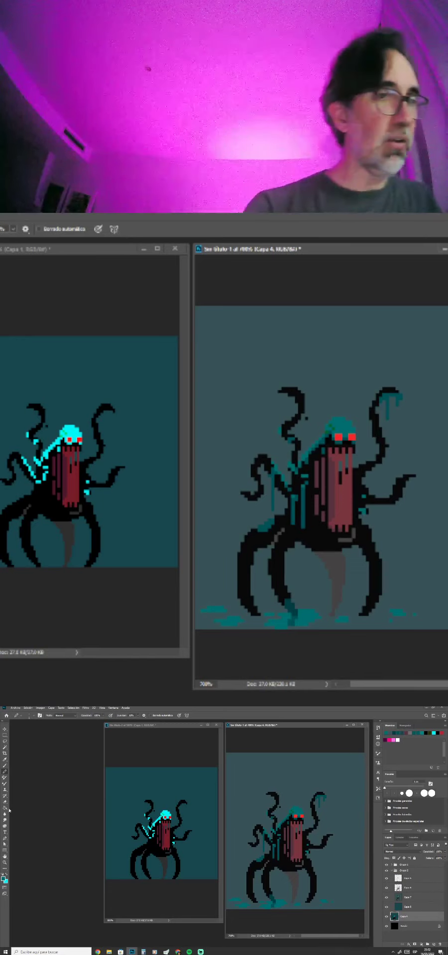
{"action": "key", "text": "g"}
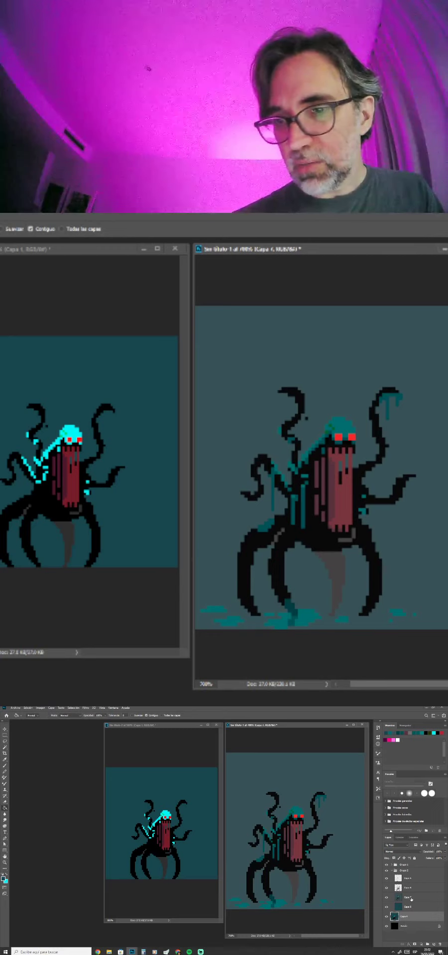
{"action": "left_click", "coordinate": [411, 899]}
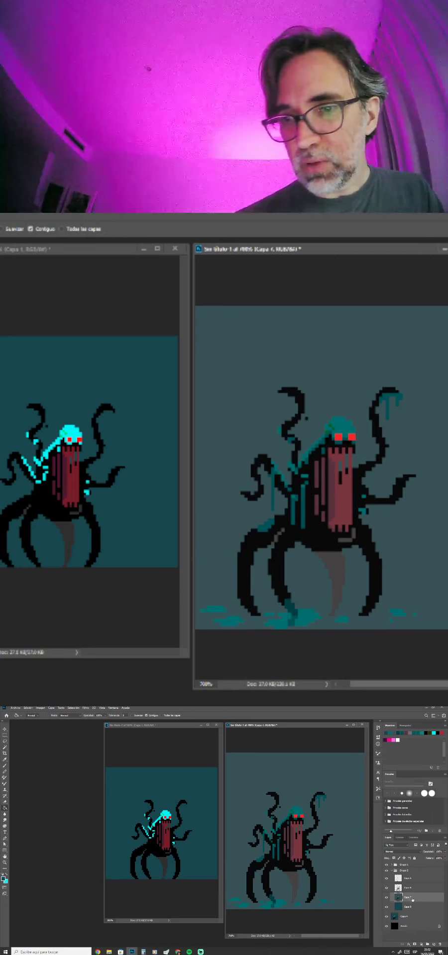
{"action": "left_click", "coordinate": [432, 557]}
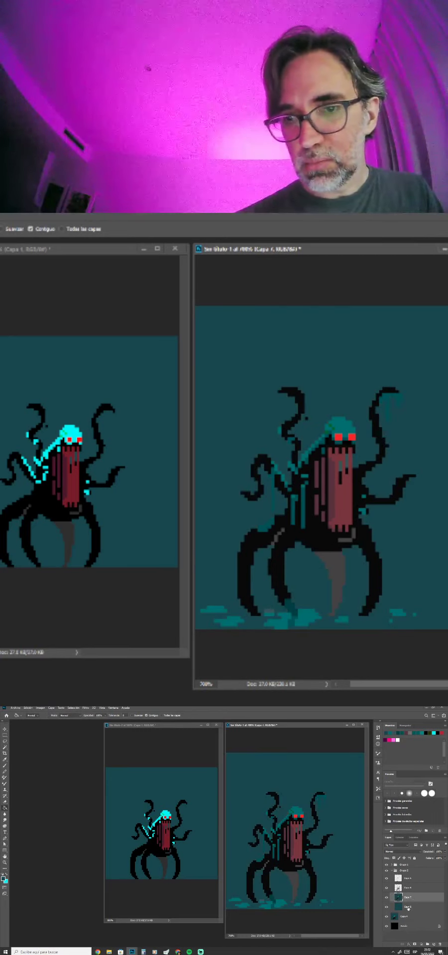
Select all the teal head, drip and puddle pixels on the highlights layer and copy them to a new layer.
{"action": "left_click", "coordinate": [408, 907]}
{"action": "left_click", "coordinate": [411, 881]}
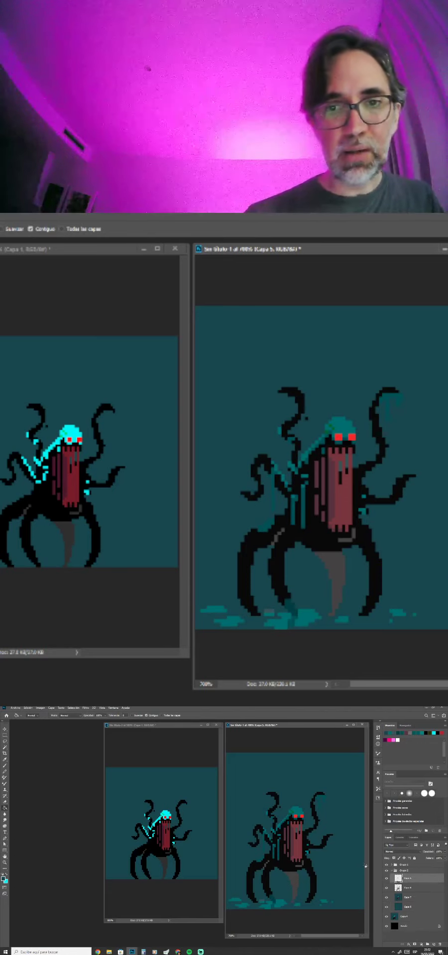
{"action": "key", "text": "w"}
{"action": "key", "text": "shift"}
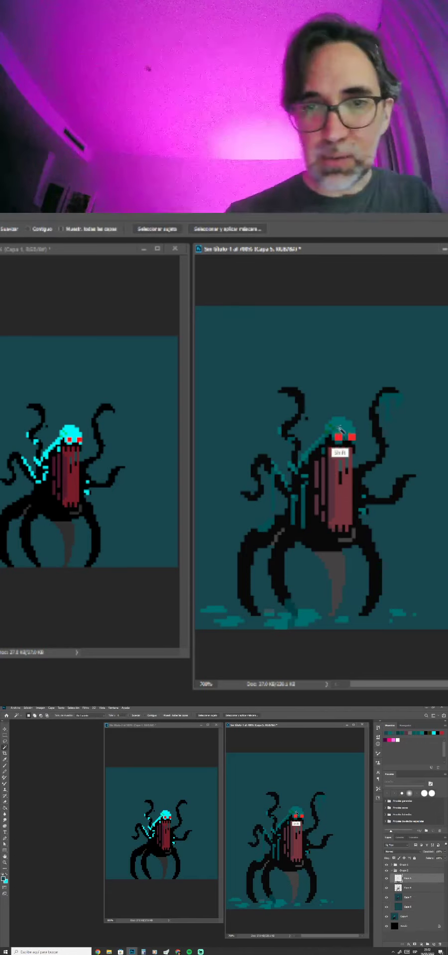
{"action": "left_click", "coordinate": [297, 814], "text": "shift"}
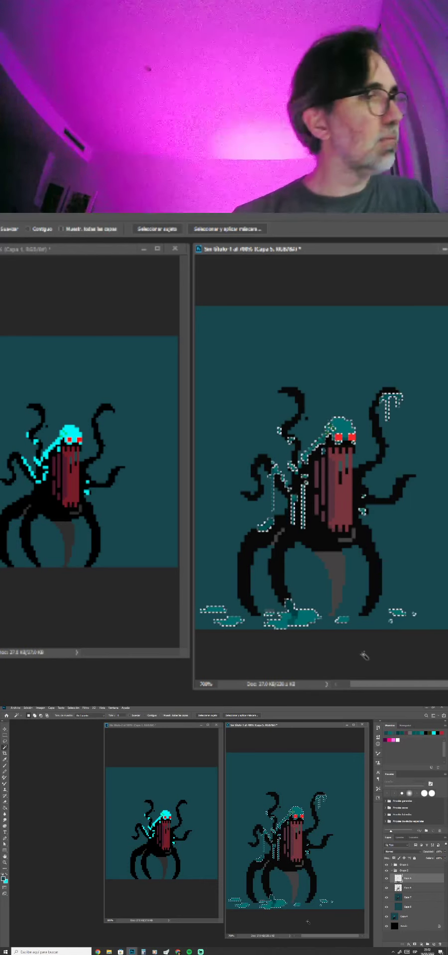
{"action": "key", "text": "ctrl+j"}
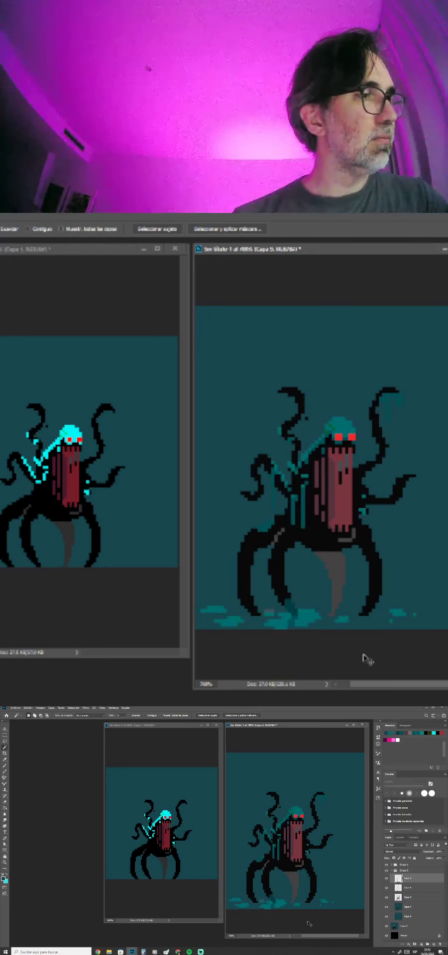
Shift the copied pixels' hue from teal to green with Hue/Saturation, and raise their saturation and lightness.
{"action": "key", "text": "ctrl+u"}
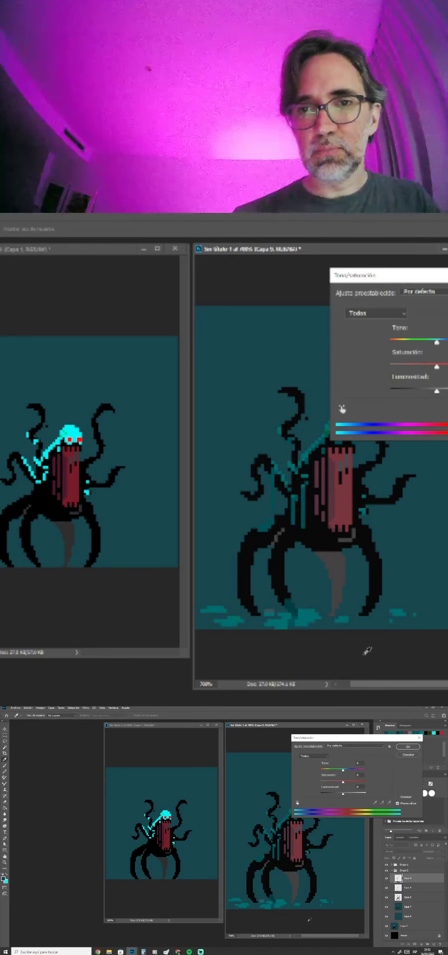
{"action": "mouse_move", "coordinate": [342, 770]}
{"action": "left_mouse_down"}
{"action": "mouse_move", "coordinate": [349, 771]}
{"action": "mouse_move", "coordinate": [324, 774]}
{"action": "mouse_move", "coordinate": [340, 770]}
{"action": "left_mouse_up"}
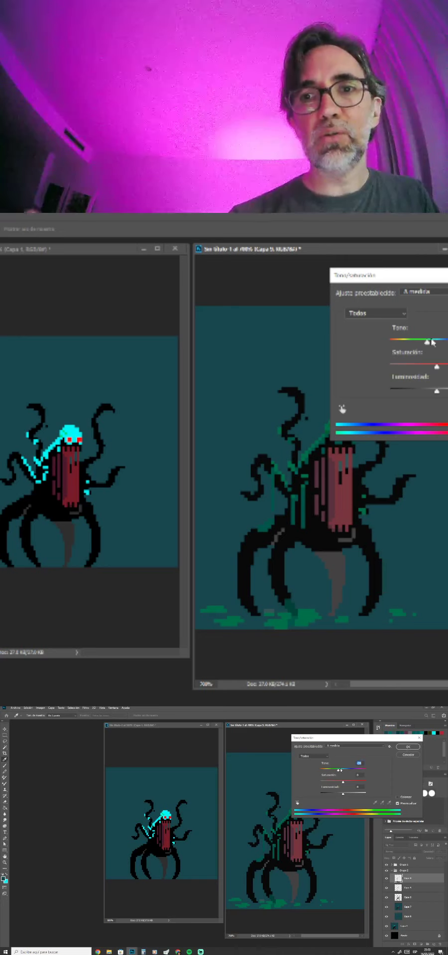
{"action": "left_click", "coordinate": [408, 746]}
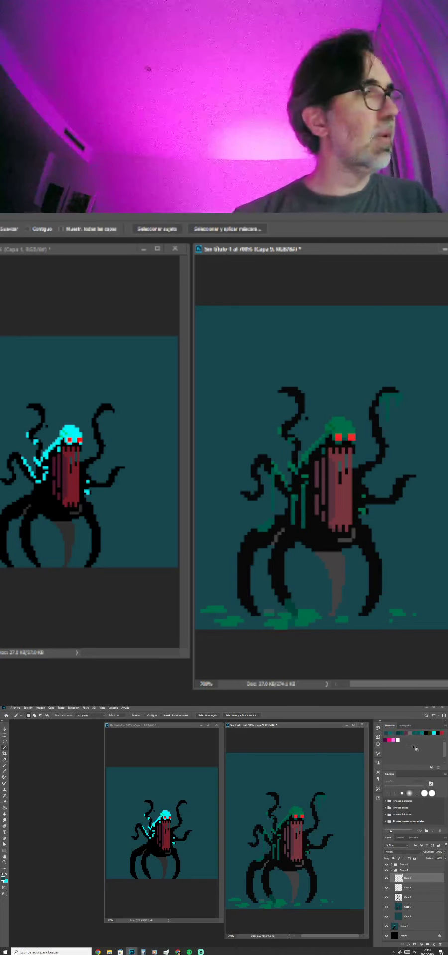
{"action": "key", "text": "ctrl+u"}
{"action": "mouse_move", "coordinate": [343, 783]}
{"action": "left_mouse_down"}
{"action": "mouse_move", "coordinate": [348, 783]}
{"action": "mouse_move", "coordinate": [345, 795]}
{"action": "left_mouse_up"}
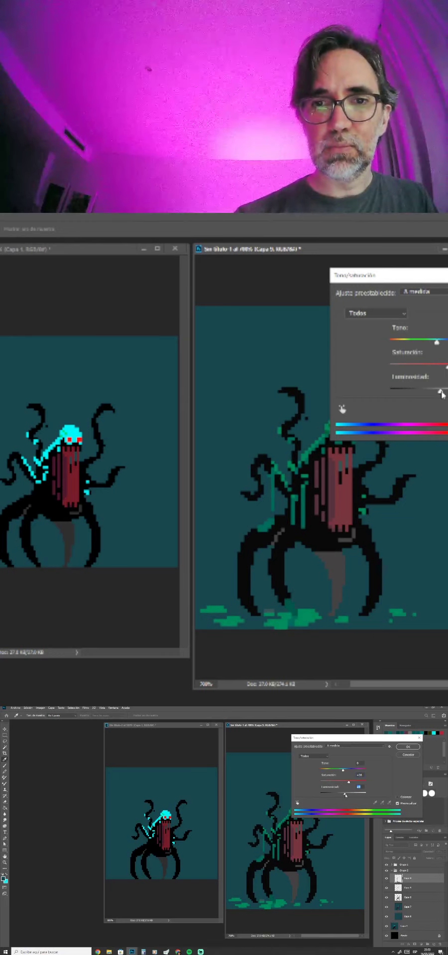
{"action": "key", "text": "Return"}
{"action": "key", "text": "w"}
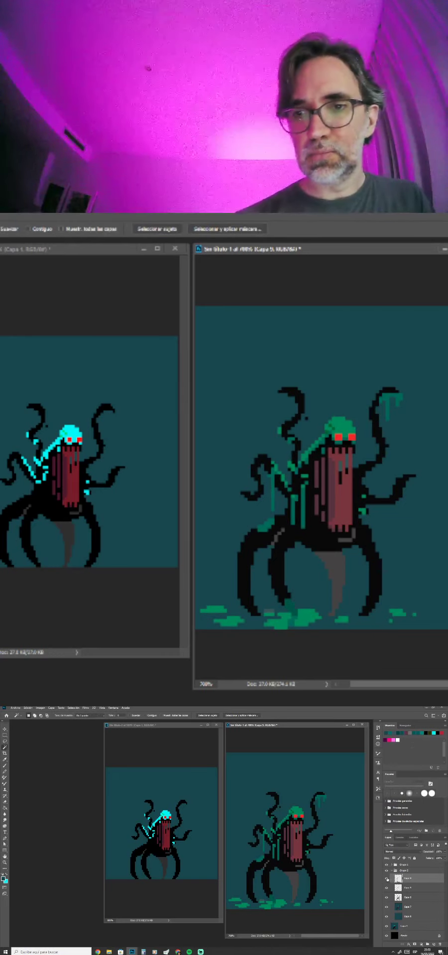
Toggle the green layer's visibility to compare it with the teal version, and collapse the retouch group.
{"action": "left_click", "coordinate": [386, 879]}
{"action": "left_click", "coordinate": [386, 879]}
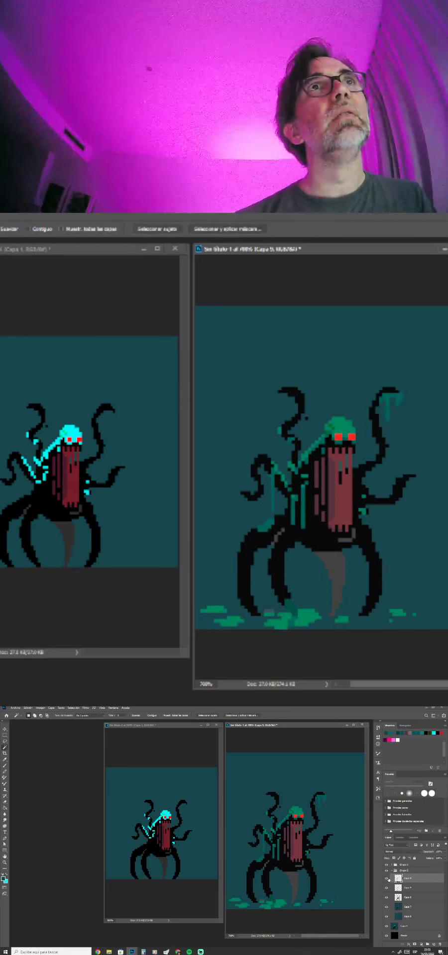
{"action": "left_click", "coordinate": [394, 870]}
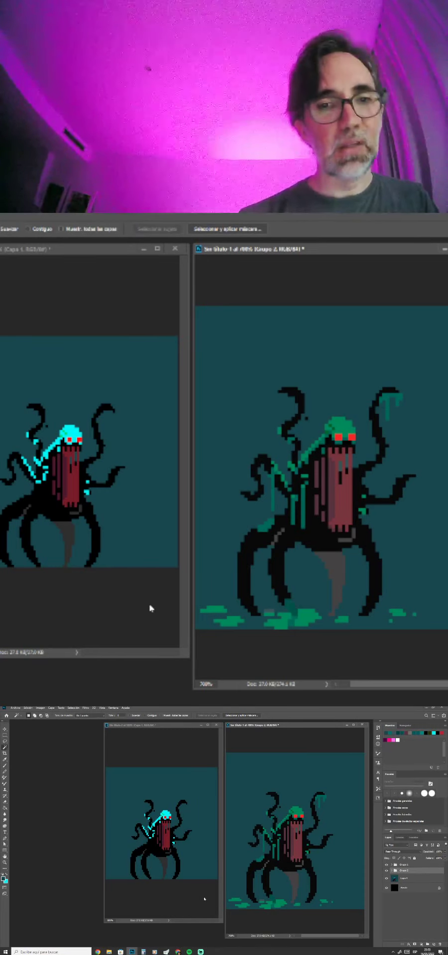
Enlarge the original monster's window, match its zoom to the retouched one and fit both windows side by side.
{"action": "left_click", "coordinate": [69, 506]}
{"action": "key", "text": "ctrl+a"}
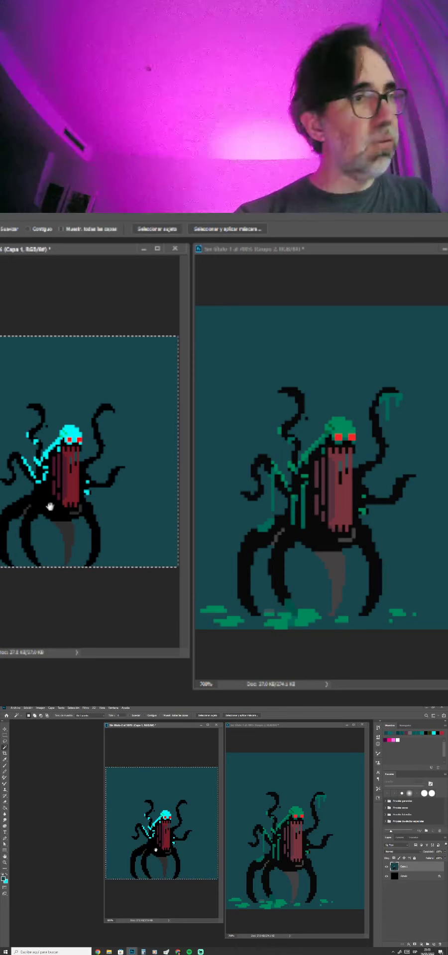
{"action": "left_click", "coordinate": [55, 509], "text": "ctrl"}
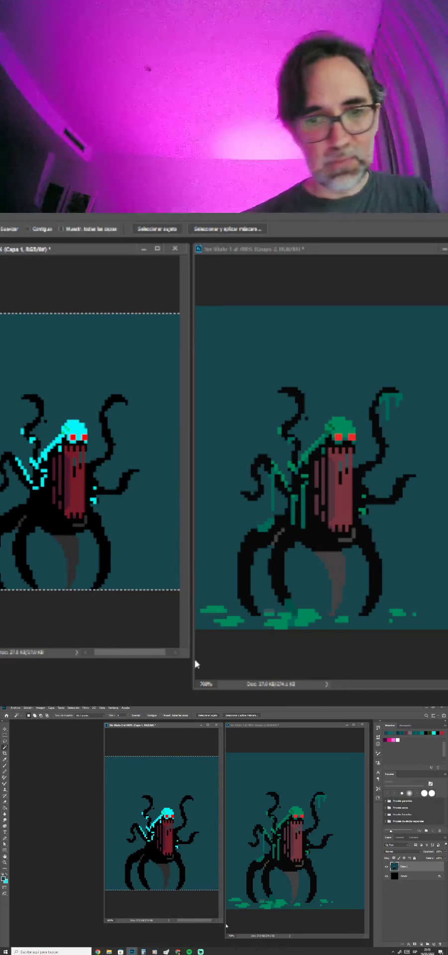
{"action": "left_click_drag", "start_coordinate": [219, 923], "coordinate": [240, 945]}
{"action": "left_click_drag", "start_coordinate": [202, 891], "coordinate": [211, 865]}
{"action": "left_click", "coordinate": [206, 873], "text": "ctrl"}
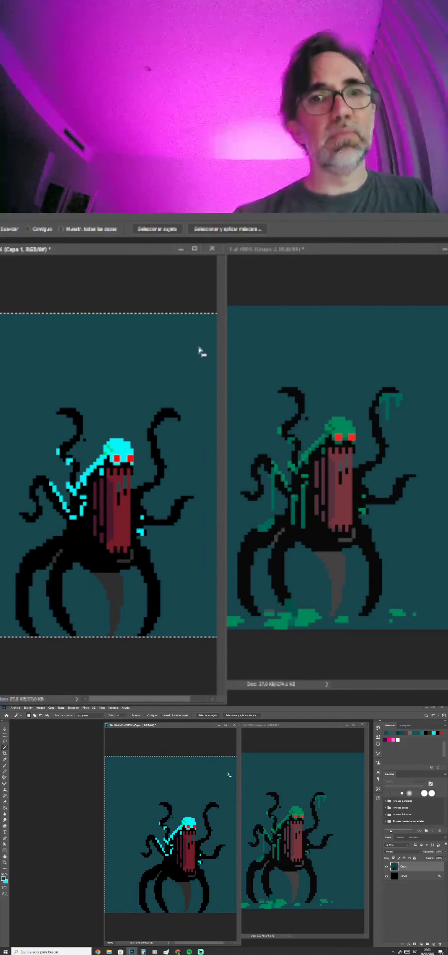
{"action": "key", "text": "ctrl+a"}
{"action": "left_click_drag", "start_coordinate": [241, 947], "coordinate": [241, 942]}
{"action": "left_click", "coordinate": [309, 908]}
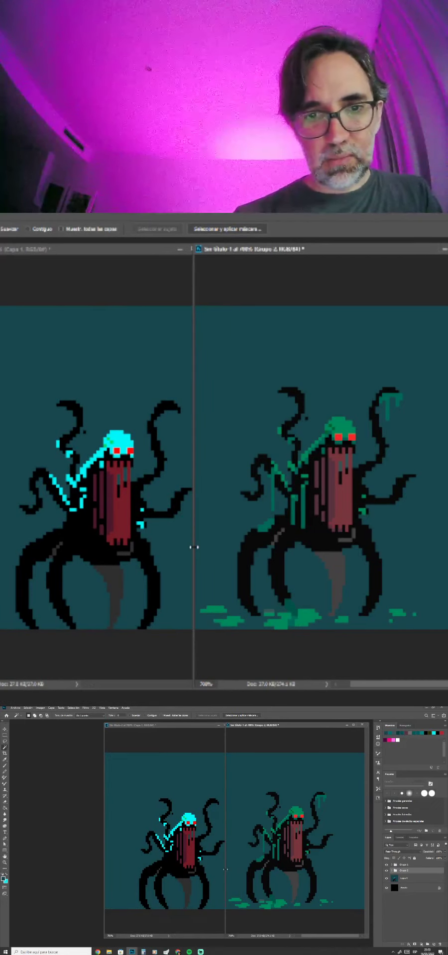
{"action": "left_click_drag", "start_coordinate": [193, 545], "coordinate": [210, 544]}
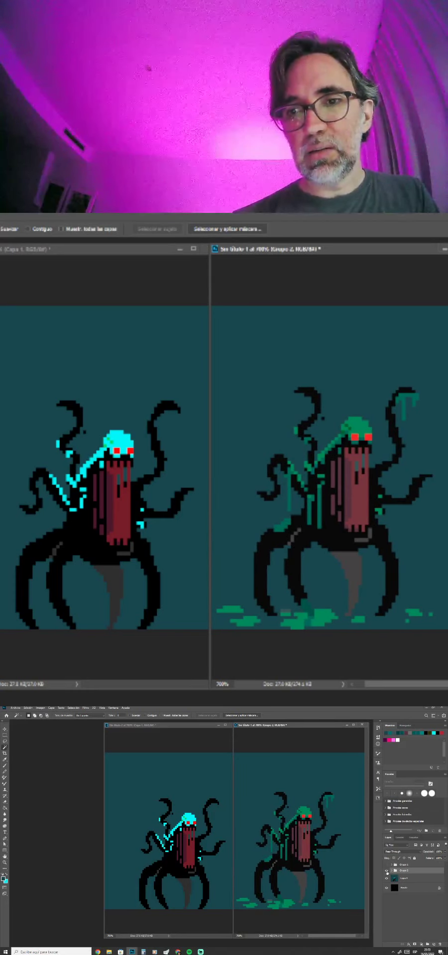
Toggle the retouch group's visibility to compare the green-accented monster with the original.
{"action": "left_click", "coordinate": [386, 871]}
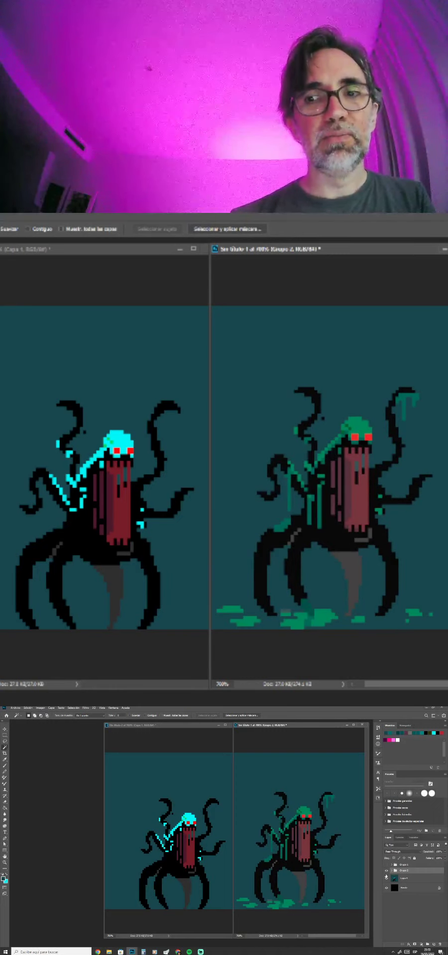
{"action": "left_click", "coordinate": [388, 871]}
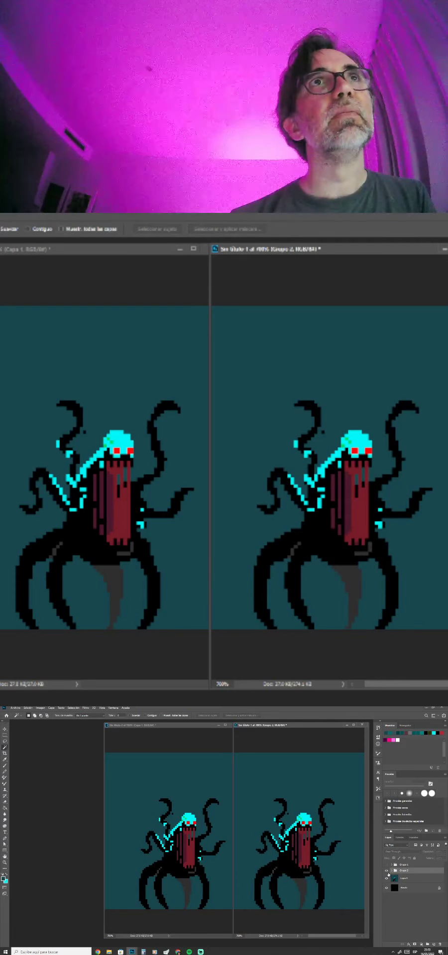
{"action": "left_click", "coordinate": [388, 871]}
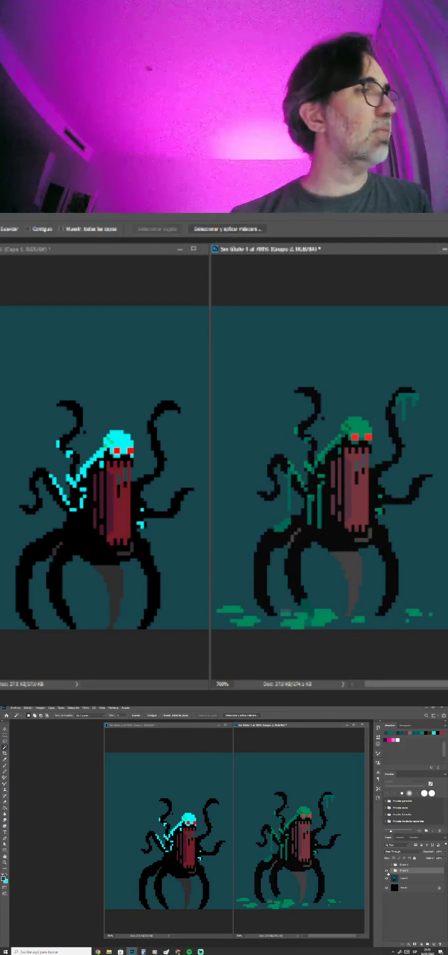
Save the retouched monster as a PSD with maximum compatibility, and close both documents without saving the original's window.
{"action": "key", "text": "ctrl+s"}
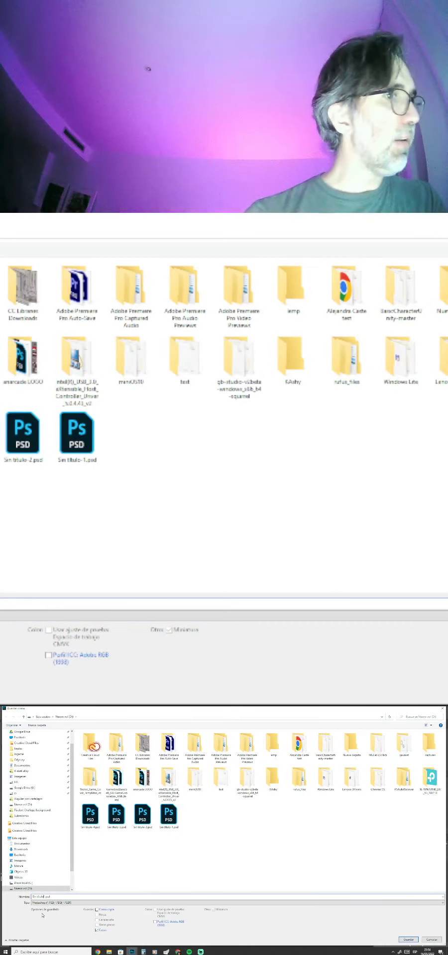
{"action": "key", "text": "Return"}
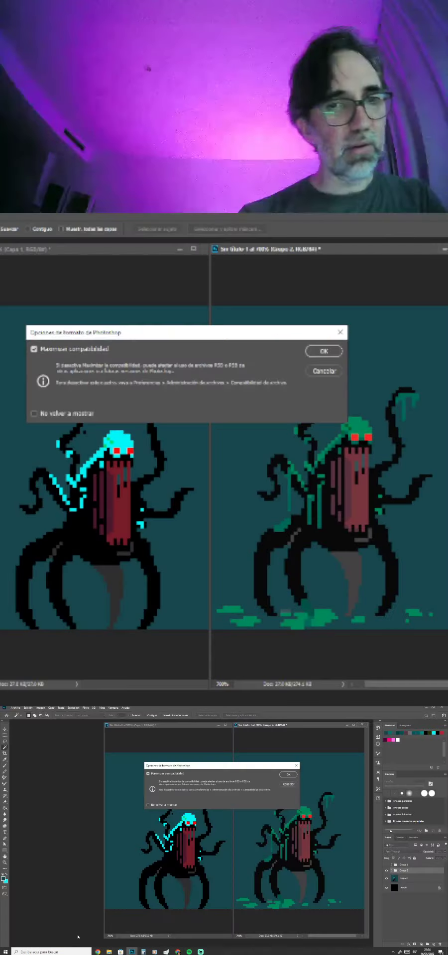
{"action": "key", "text": "Return"}
{"action": "left_click", "coordinate": [362, 725]}
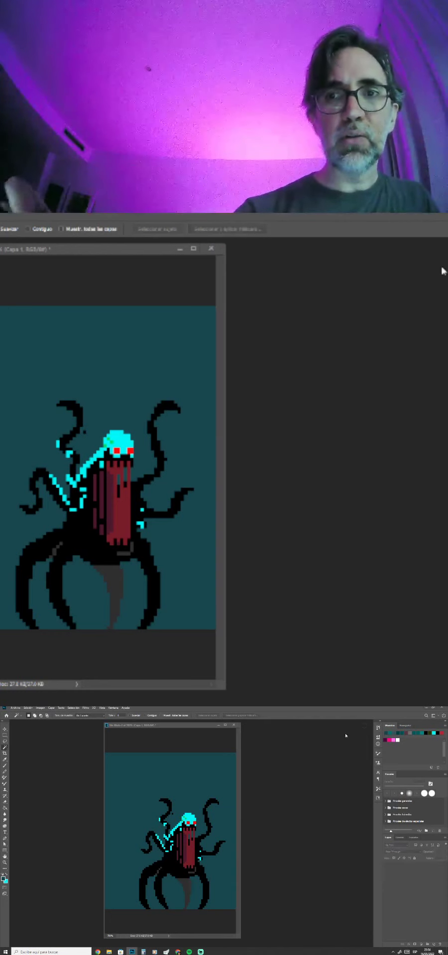
{"action": "left_click", "coordinate": [210, 250]}
{"action": "left_click", "coordinate": [196, 403]}
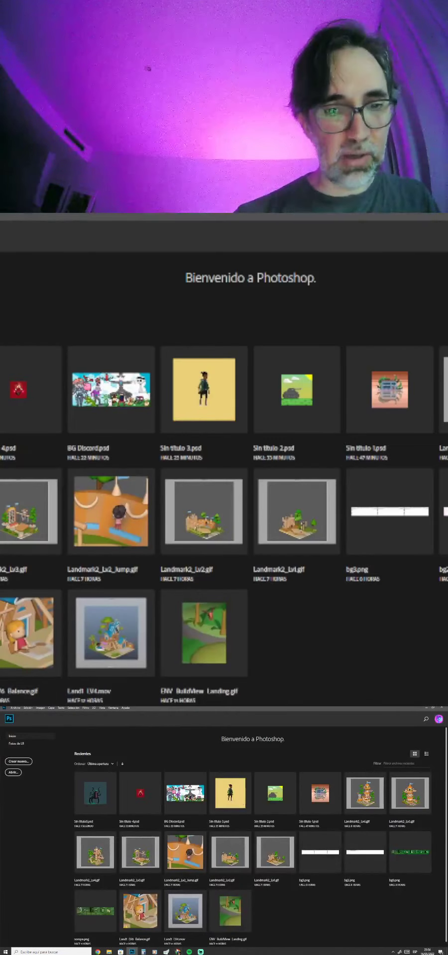
Switch to Discord in Chrome, close the monster preview and go to the Sheikah tablet post in the pixel-art channel.
{"action": "mouse_move", "coordinate": [177, 951]}
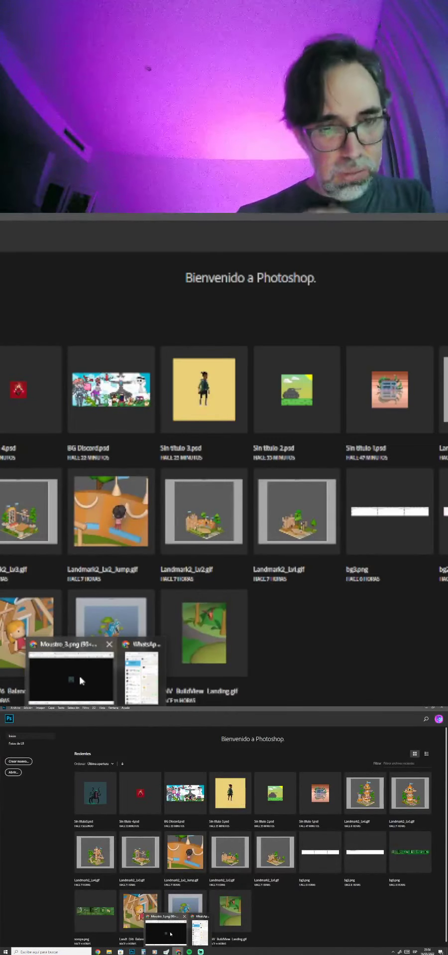
{"action": "left_click", "coordinate": [170, 934]}
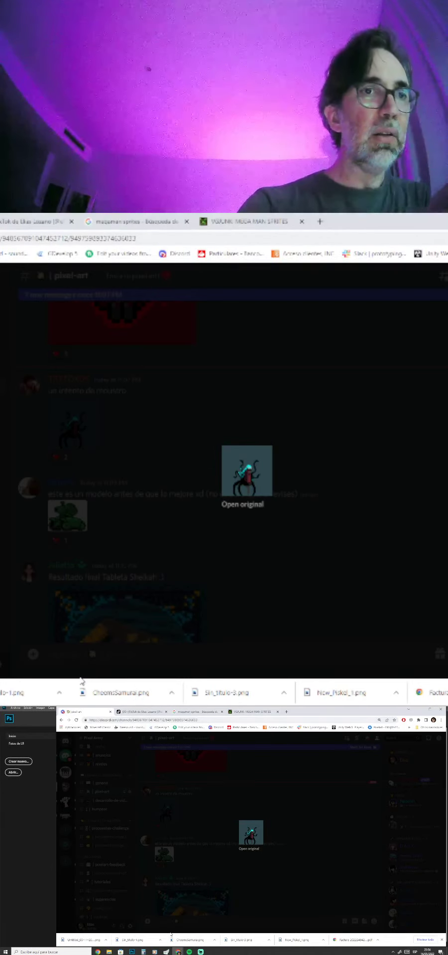
{"action": "key", "text": "Escape"}
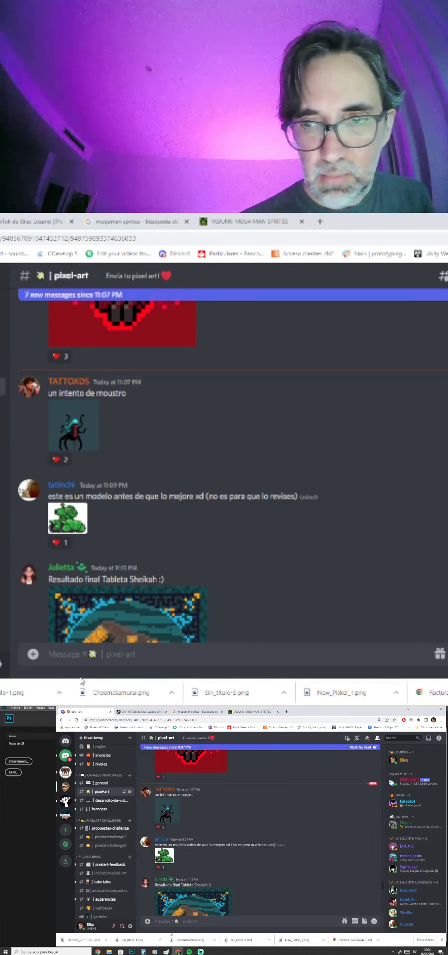
{"action": "scroll", "coordinate": [233, 468], "scroll_direction": "down", "scroll_amount": 4}
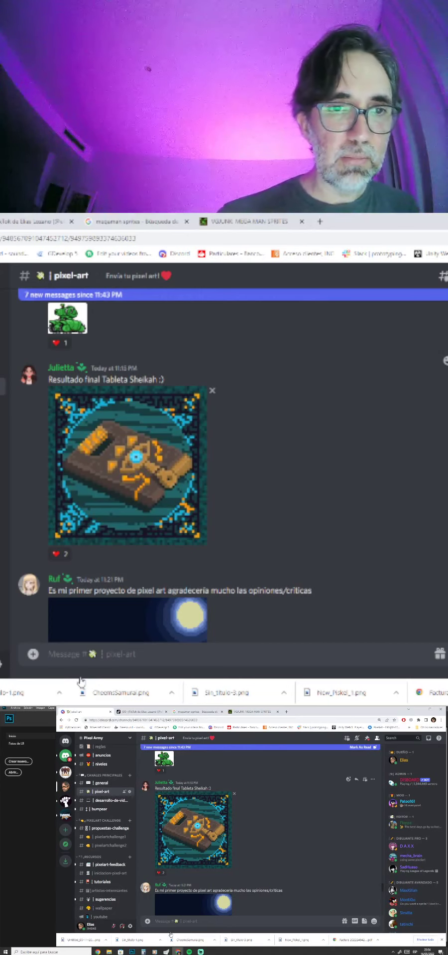
Open the original Sheikah tablet image at full size in its own browser tab and copy it.
{"action": "left_click", "coordinate": [128, 465]}
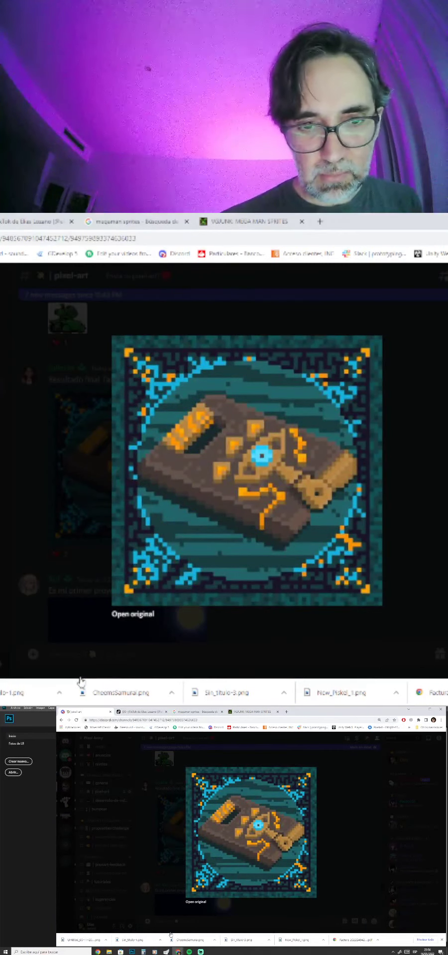
{"action": "left_click", "coordinate": [81, 682]}
{"action": "left_click", "coordinate": [80, 677]}
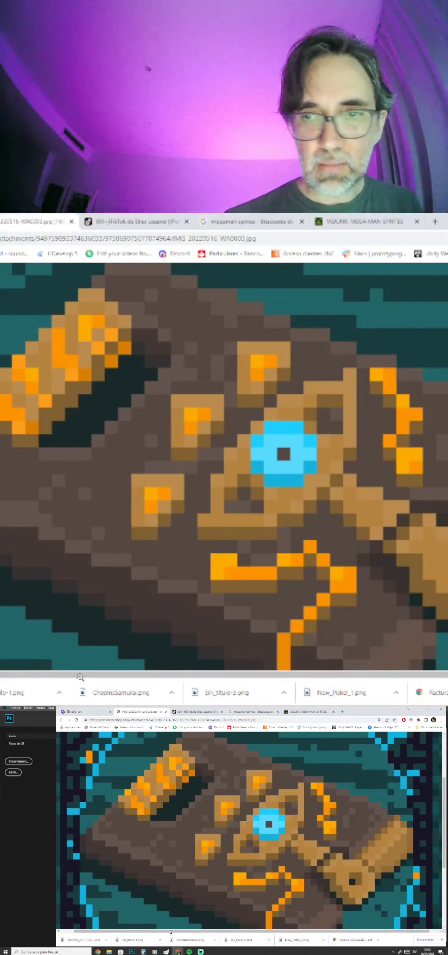
{"action": "right_click", "coordinate": [175, 483]}
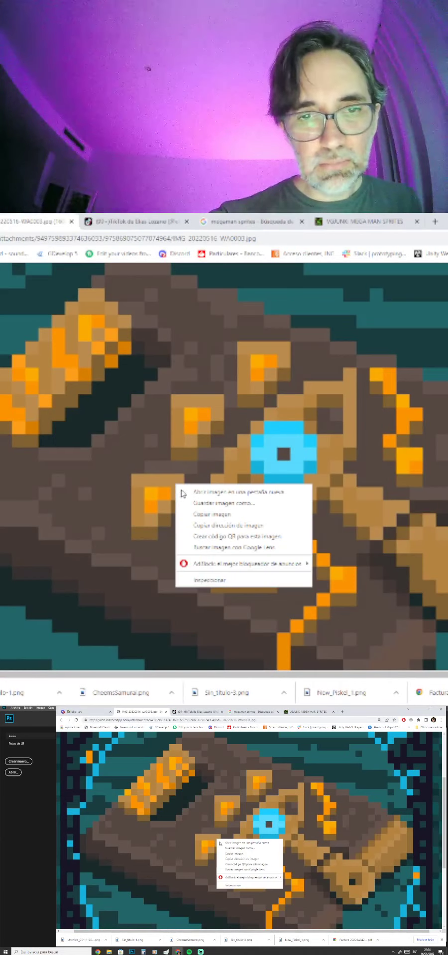
{"action": "left_click", "coordinate": [212, 514]}
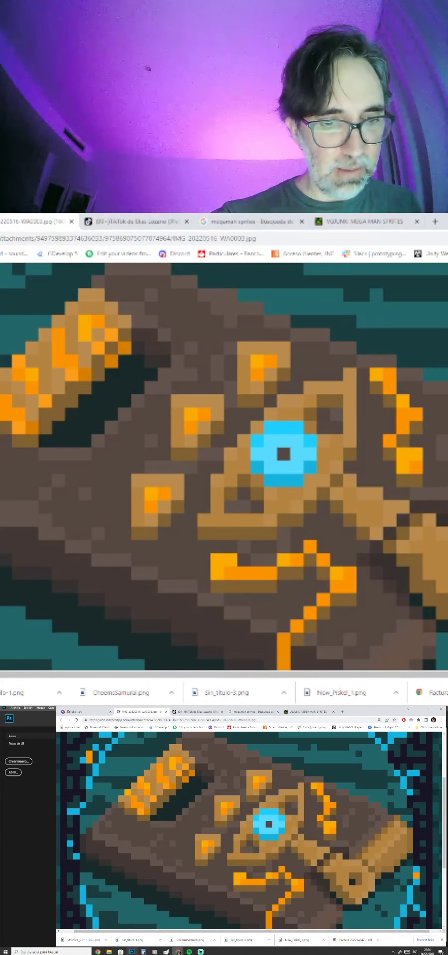
Switch to Photoshop, create a new document at the clipboard's size, paste the tablet artwork and hide the grid.
{"action": "left_click", "coordinate": [131, 952]}
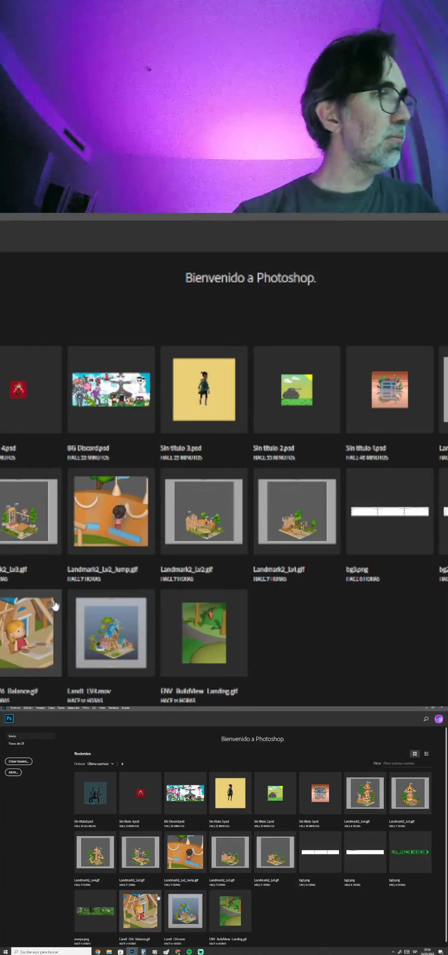
{"action": "key", "text": "ctrl+n"}
{"action": "key", "text": "Return"}
{"action": "key", "text": "ctrl+v"}
{"action": "key", "text": "ctrl+v"}
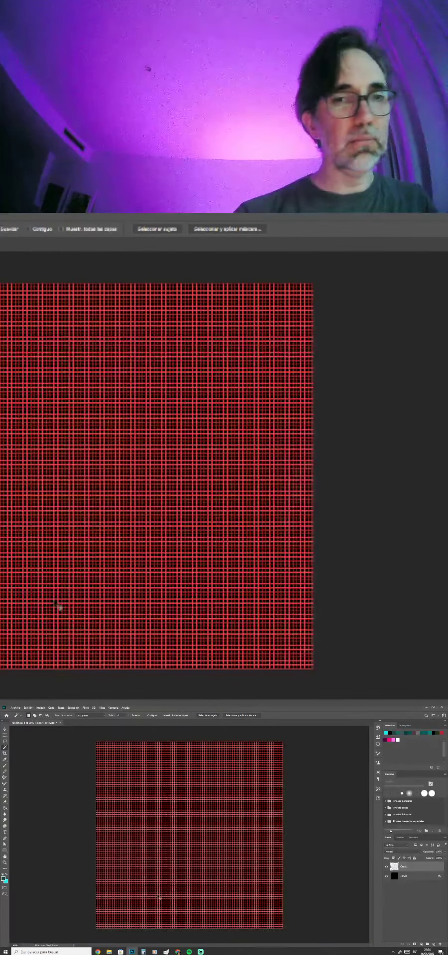
{"action": "key", "text": "ctrl+h"}
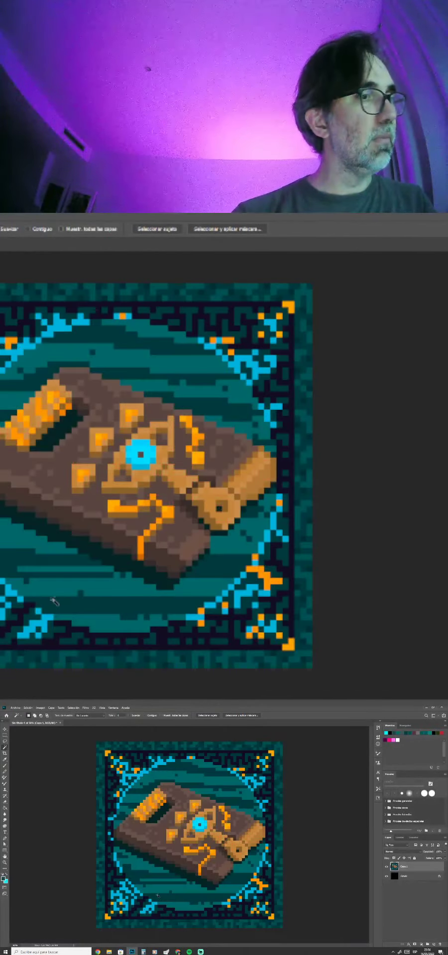
Measure one square of the tablet artwork's pixel grid with a marquee selection on the orange line.
{"action": "key", "text": "m"}
{"action": "left_click", "coordinate": [157, 514], "text": "ctrl"}
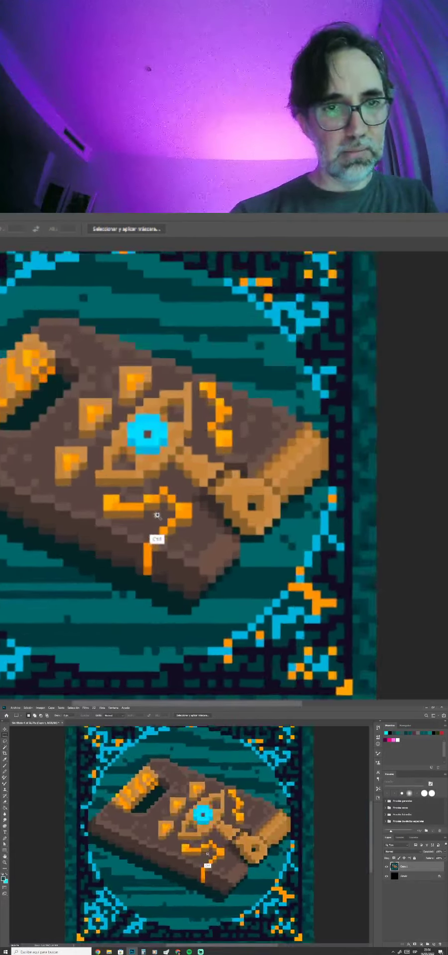
{"action": "left_click", "coordinate": [158, 513], "text": "ctrl"}
{"action": "left_click", "coordinate": [158, 513], "text": "ctrl"}
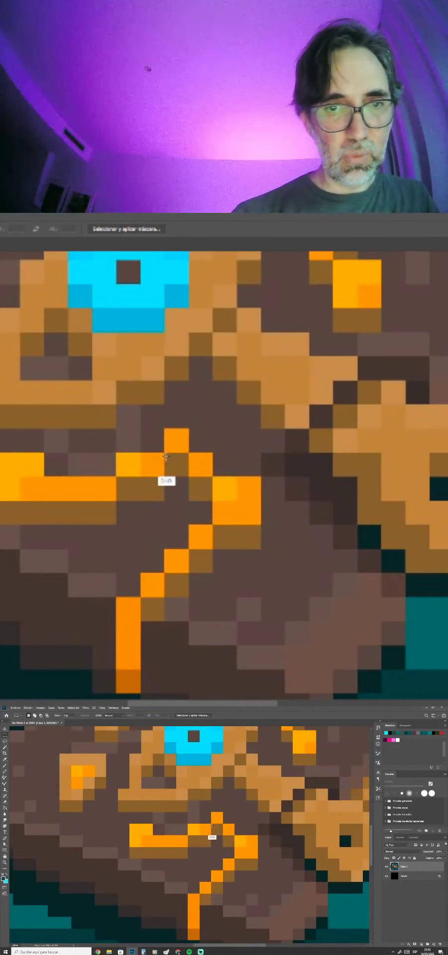
{"action": "left_click_drag", "start_coordinate": [166, 456], "coordinate": [189, 490]}
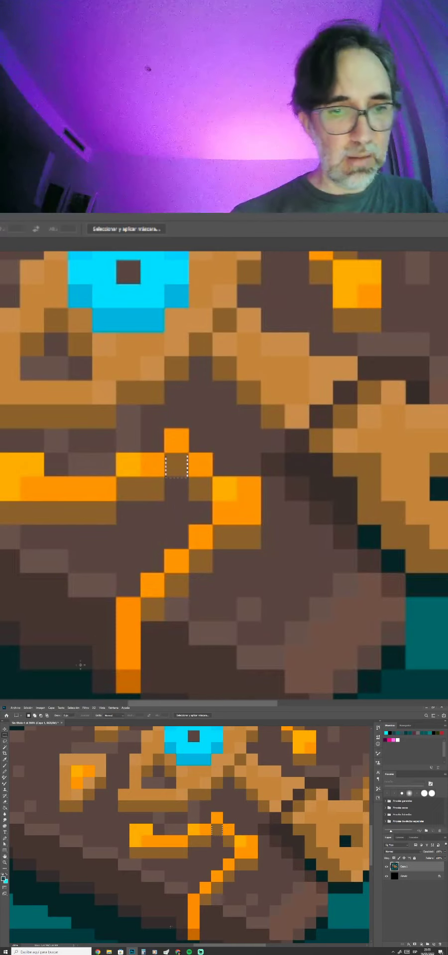
Switch to the calculator, divide 100 by 24, and close the calculator.
{"action": "left_click", "coordinate": [144, 952]}
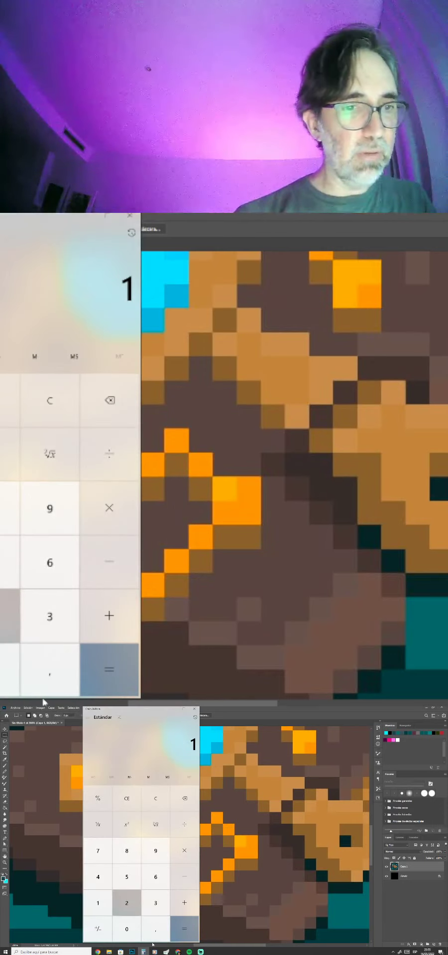
{"action": "left_click", "coordinate": [103, 904]}
{"action": "type", "text": "00"}
{"action": "key", "text": "slash"}
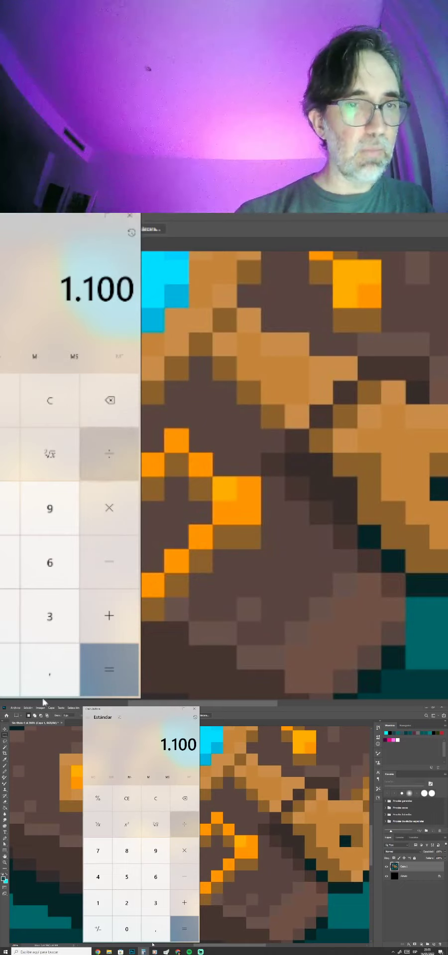
{"action": "key", "text": "minus"}
{"action": "key", "text": "asterisk"}
{"action": "key", "text": "slash"}
{"action": "key", "text": "BackSpace"}
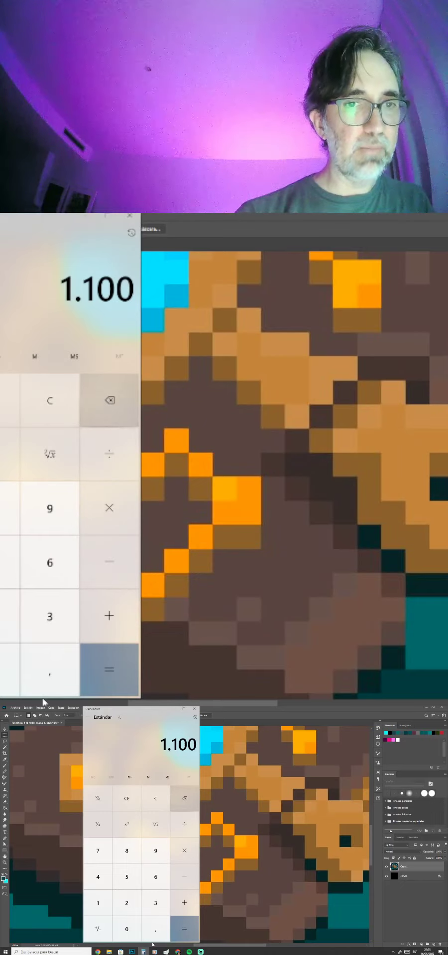
{"action": "key", "text": "BackSpace"}
{"action": "key", "text": "BackSpace"}
{"action": "key", "text": "BackSpace"}
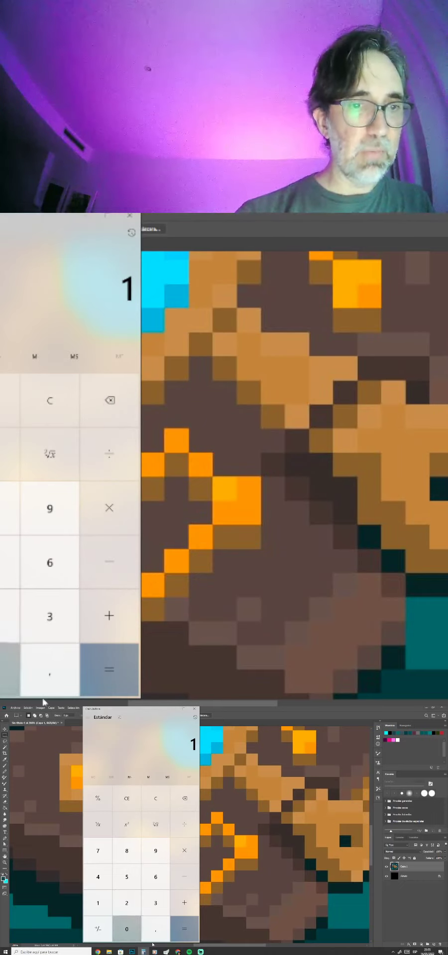
{"action": "type", "text": "00"}
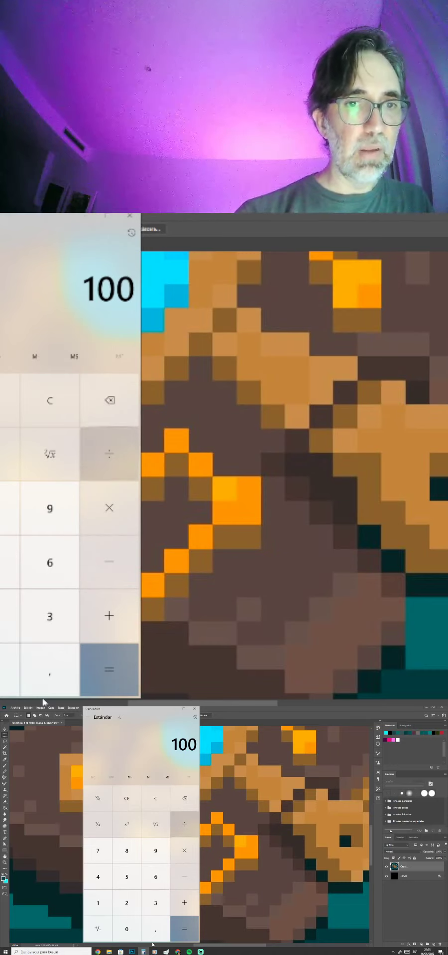
{"action": "key", "text": "slash"}
{"action": "type", "text": "24"}
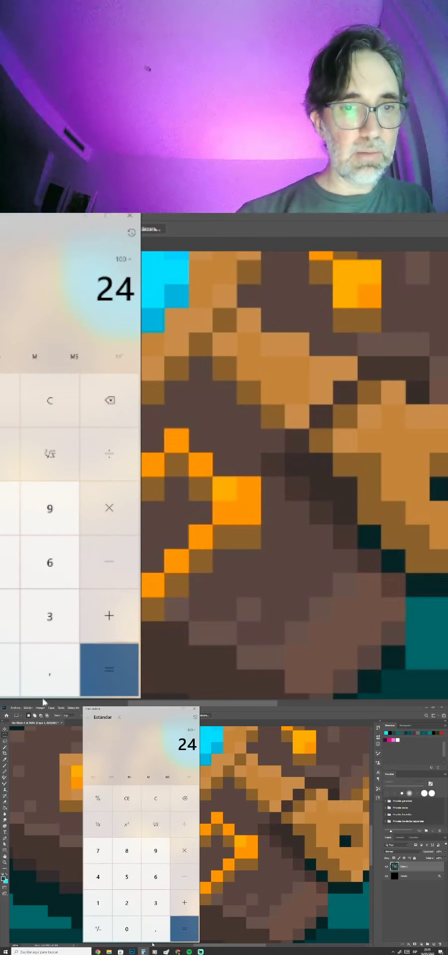
{"action": "key", "text": "Return"}
{"action": "left_click", "coordinate": [194, 708]}
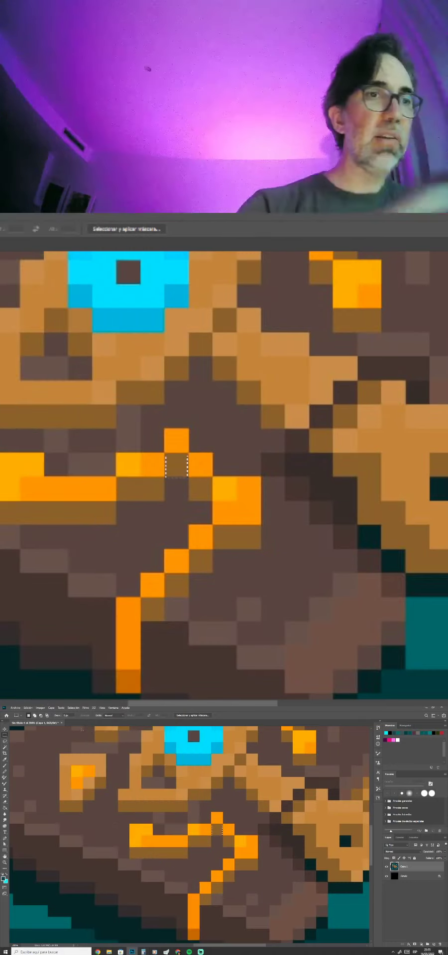
Resize the tablet image to 4,16 percent in width and height, with nearest-neighbour (hard edges) resampling.
{"action": "left_click", "coordinate": [40, 708]}
{"action": "left_click", "coordinate": [86, 742]}
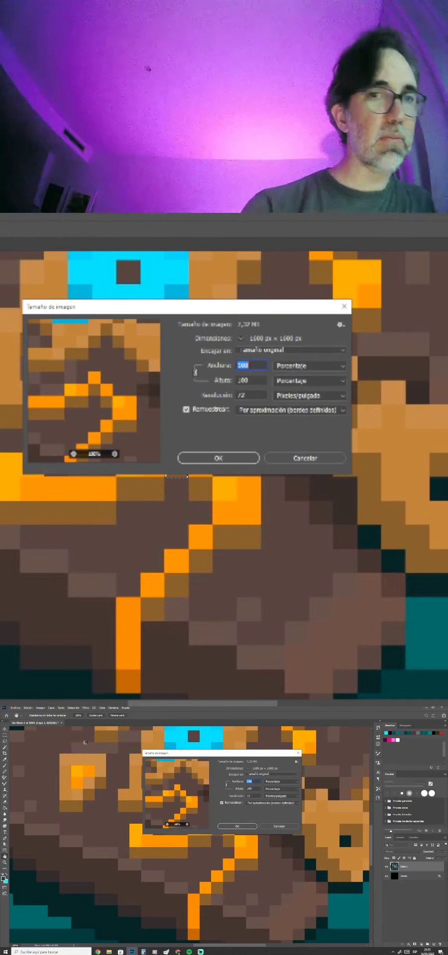
{"action": "type", "text": "4,"}
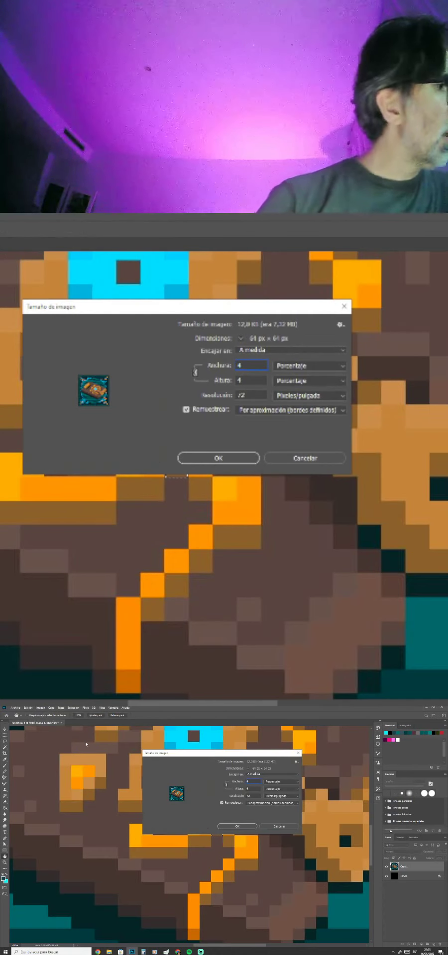
{"action": "type", "text": "16"}
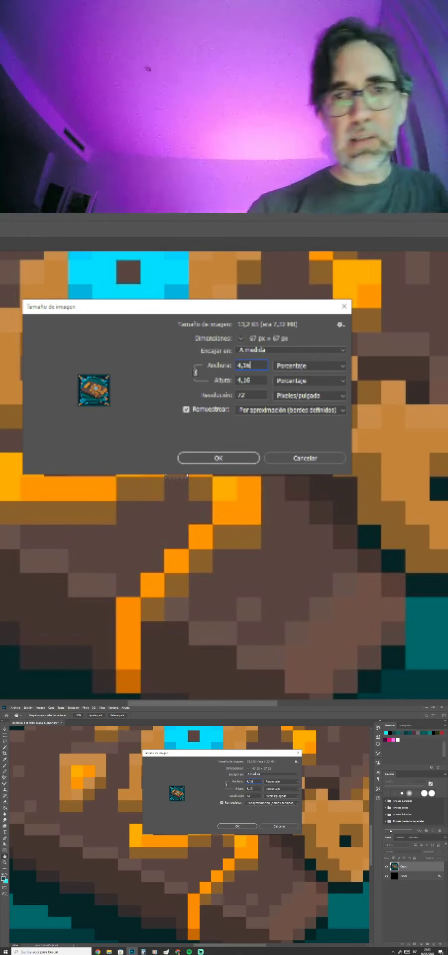
{"action": "left_click", "coordinate": [238, 459]}
Float the reduced tablet document in its own window and copy its entire canvas.
{"action": "left_click_drag", "start_coordinate": [121, 481], "coordinate": [130, 510]}
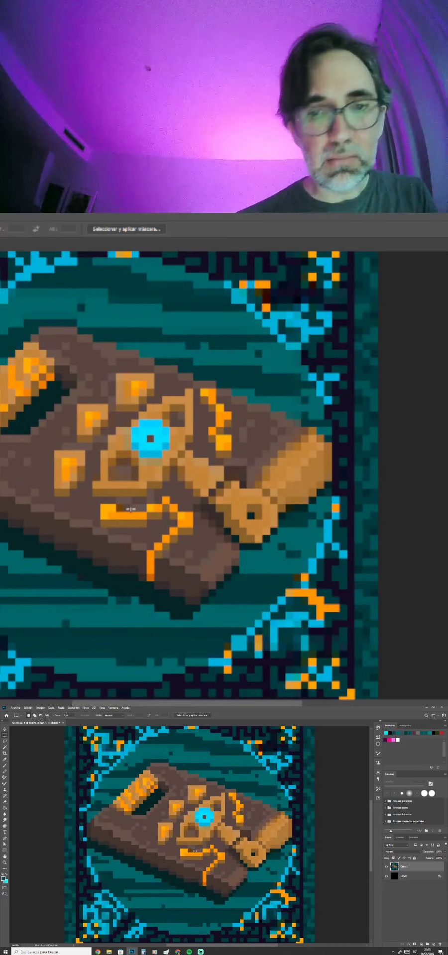
{"action": "left_click", "coordinate": [111, 297], "text": "ctrl"}
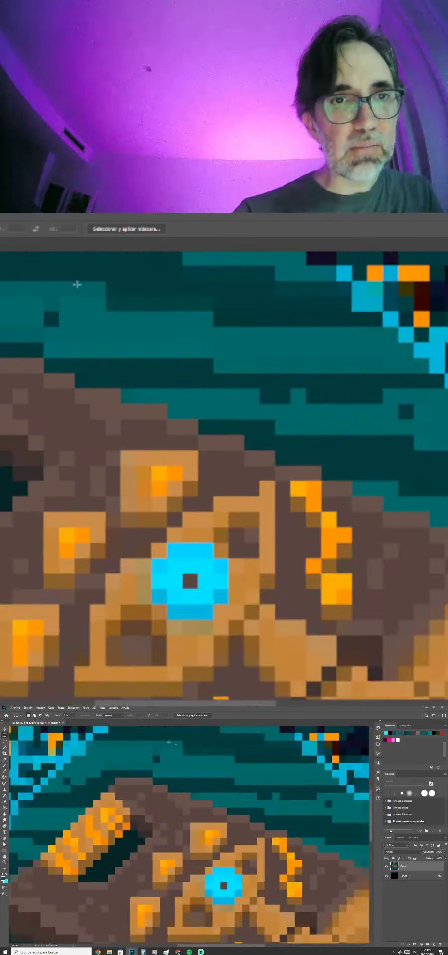
{"action": "scroll", "coordinate": [184, 465], "scroll_direction": "down", "scroll_amount": 3}
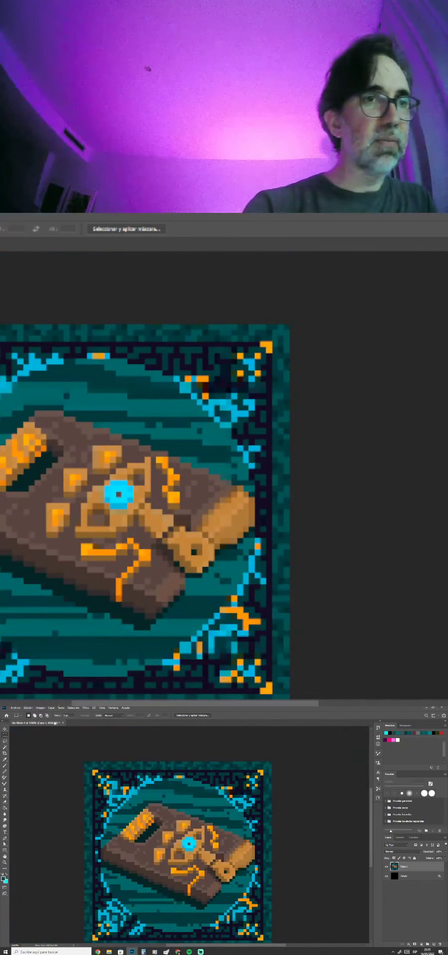
{"action": "left_click_drag", "start_coordinate": [54, 723], "coordinate": [218, 730]}
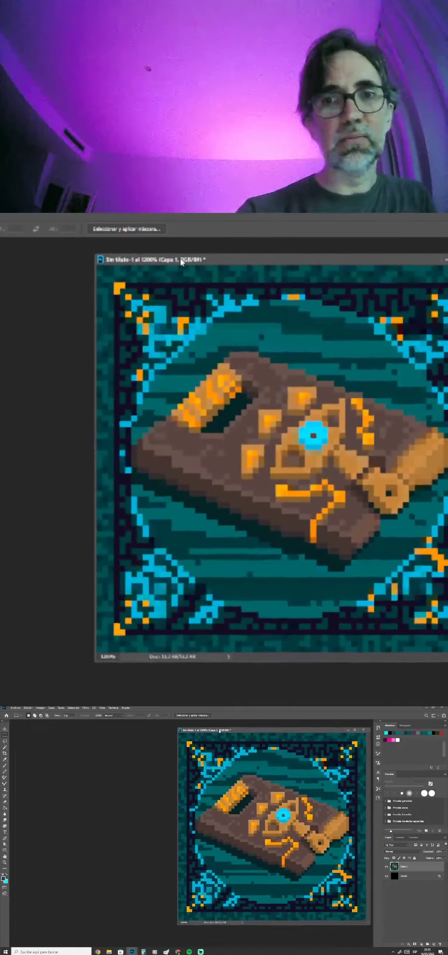
{"action": "left_click", "coordinate": [113, 707]}
{"action": "mouse_move", "coordinate": [118, 714]}
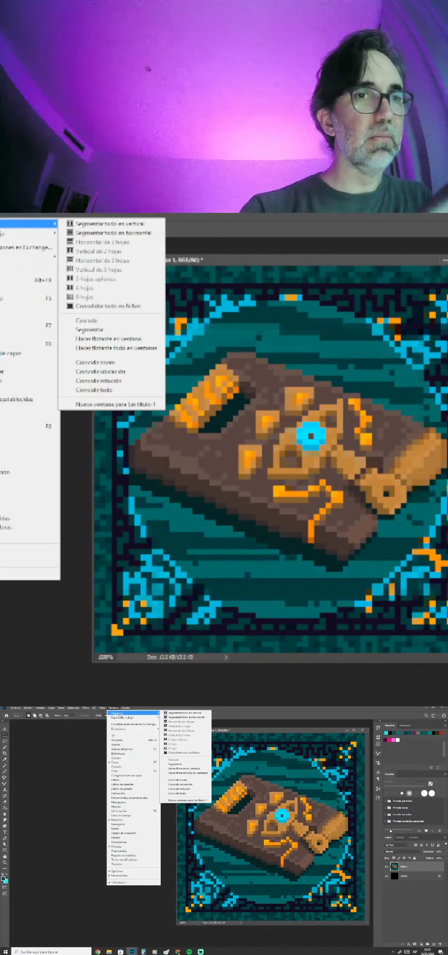
{"action": "left_click", "coordinate": [238, 848]}
{"action": "key", "text": "ctrl+a"}
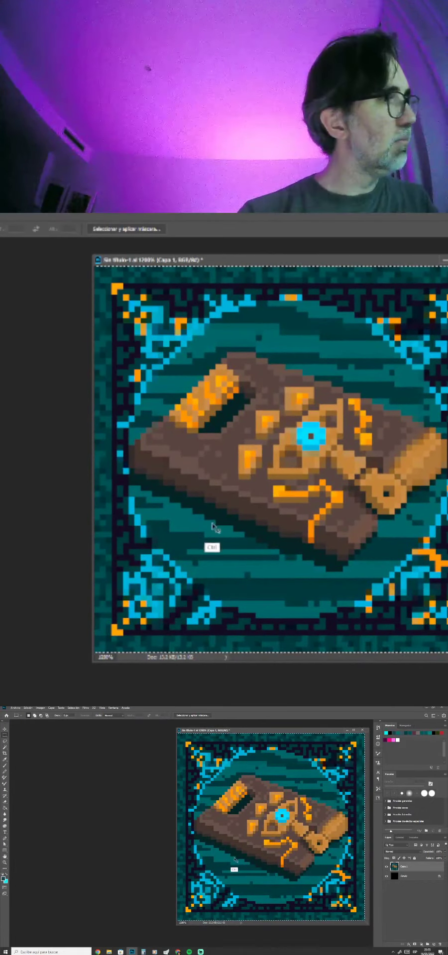
{"action": "key", "text": "ctrl+c"}
Switch to Chrome, close the tablet image's tab and the Discord preview, and return to Photoshop.
{"action": "left_click", "coordinate": [174, 933]}
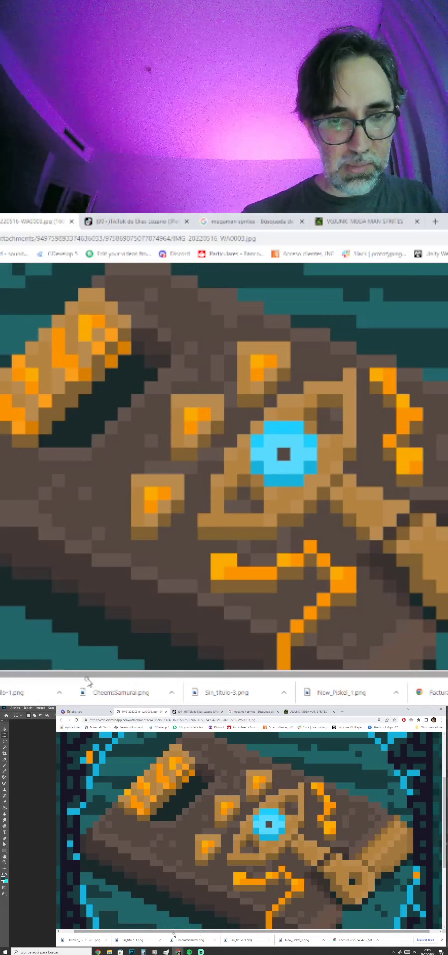
{"action": "key", "text": "ctrl+w"}
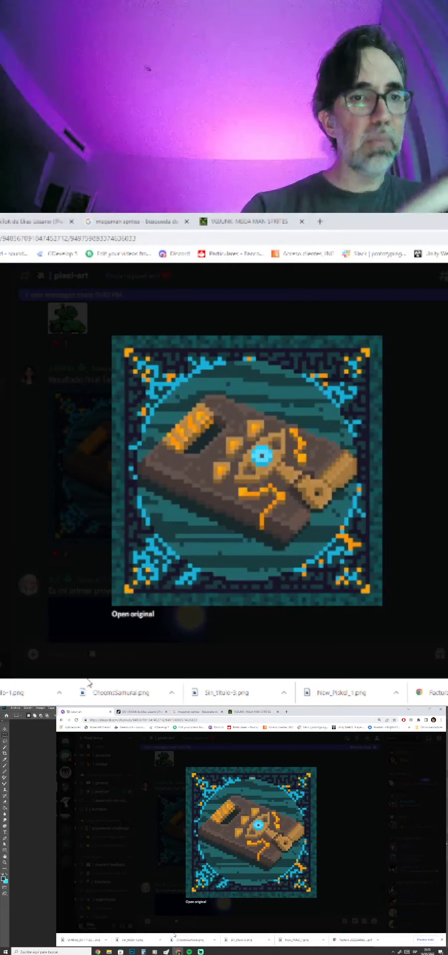
{"action": "key", "text": "Escape"}
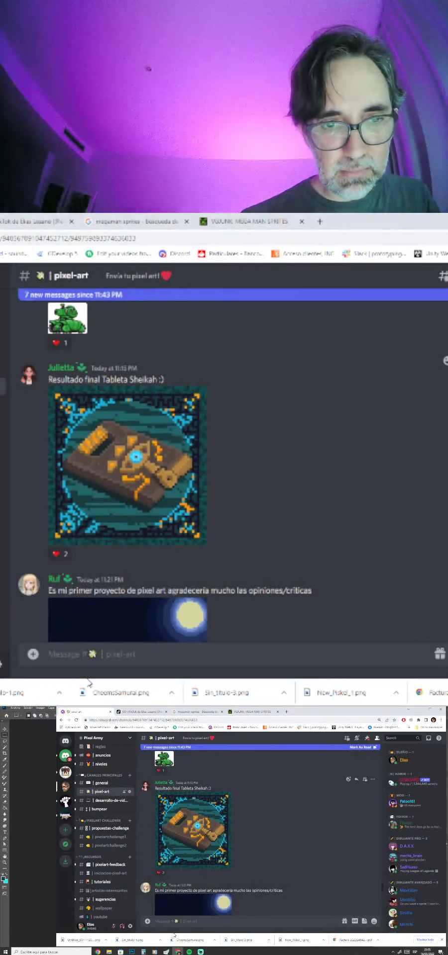
{"action": "left_click", "coordinate": [49, 937]}
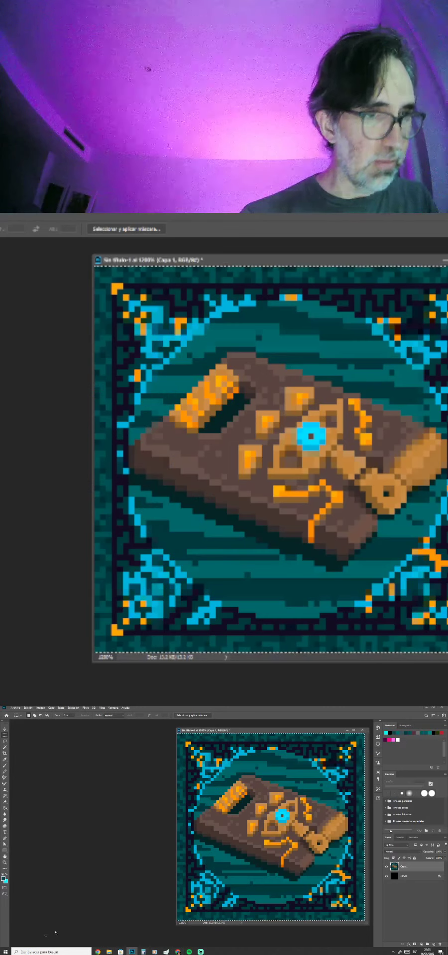
Create a new document at the clipboard's size, separate it into its own window and paste the reduced tablet.
{"action": "key", "text": "ctrl"}
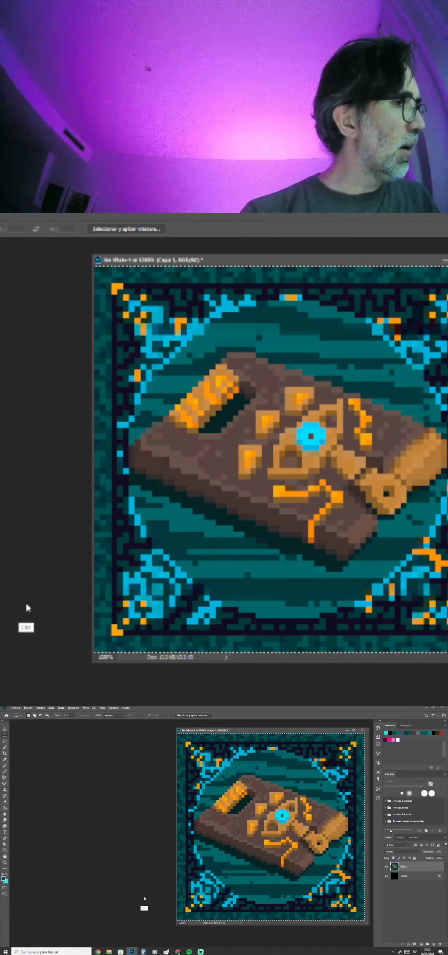
{"action": "key", "text": "ctrl+n"}
{"action": "key", "text": "Return"}
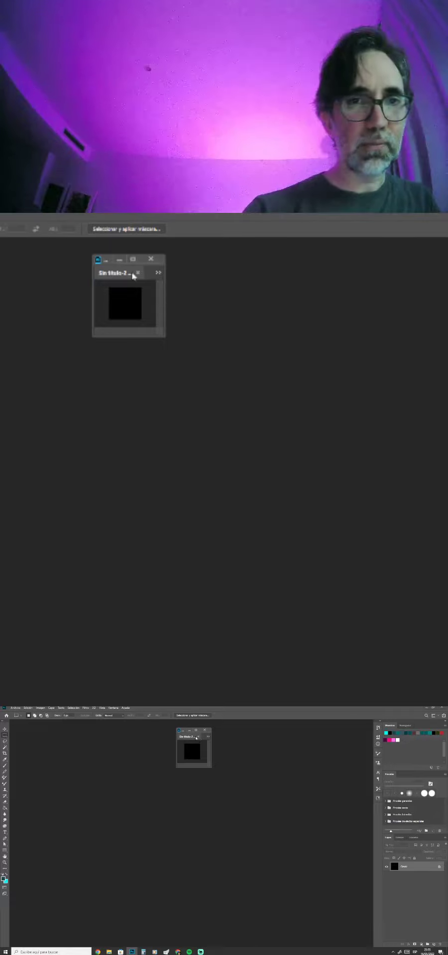
{"action": "left_click_drag", "start_coordinate": [192, 737], "coordinate": [134, 920]}
{"action": "key", "text": "ctrl+v"}
{"action": "key", "text": "ctrl+plus"}
{"action": "key", "text": "ctrl+plus"}
{"action": "key", "text": "ctrl+plus"}
{"action": "key", "text": "ctrl+plus"}
{"action": "key", "text": "ctrl+plus"}
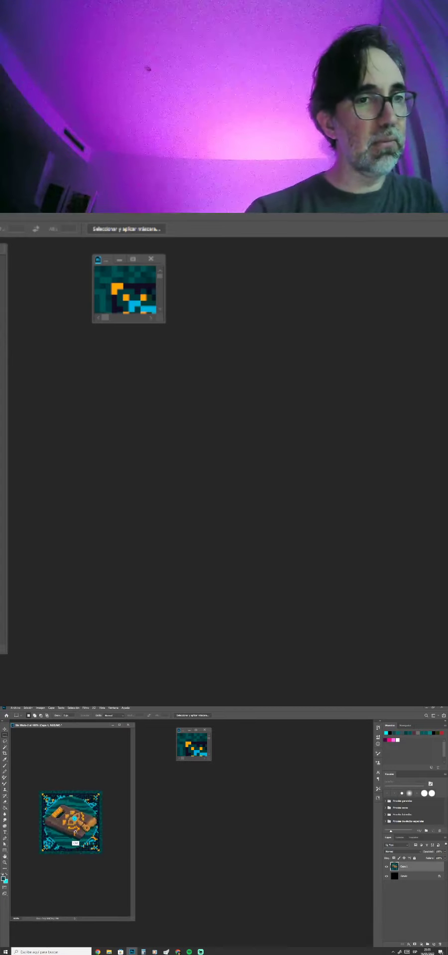
{"action": "left_click_drag", "start_coordinate": [76, 817], "coordinate": [77, 816]}
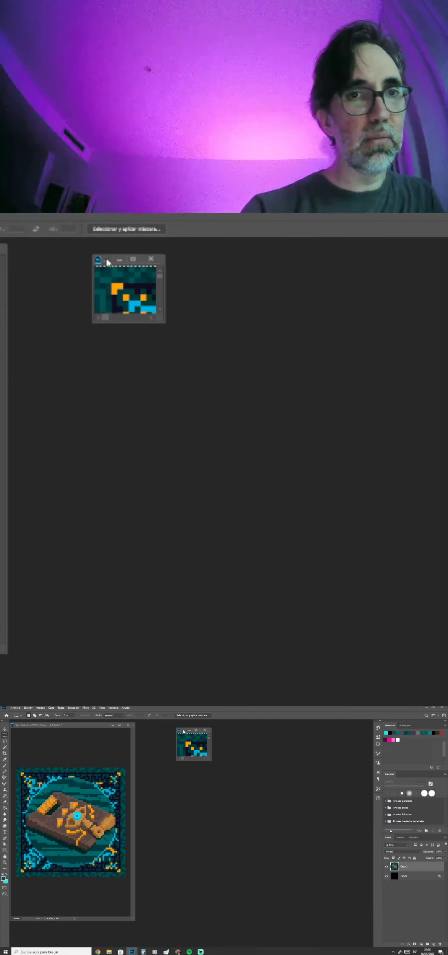
Move the first tablet document's window beside the new copy, enlarge it to show the whole artwork and hide the selection edges.
{"action": "left_click_drag", "start_coordinate": [183, 731], "coordinate": [154, 727]}
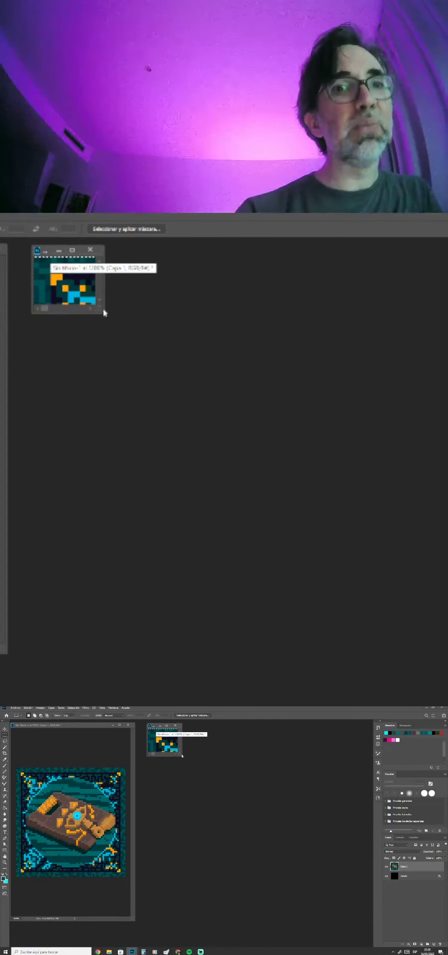
{"action": "left_click_drag", "start_coordinate": [182, 756], "coordinate": [367, 929]}
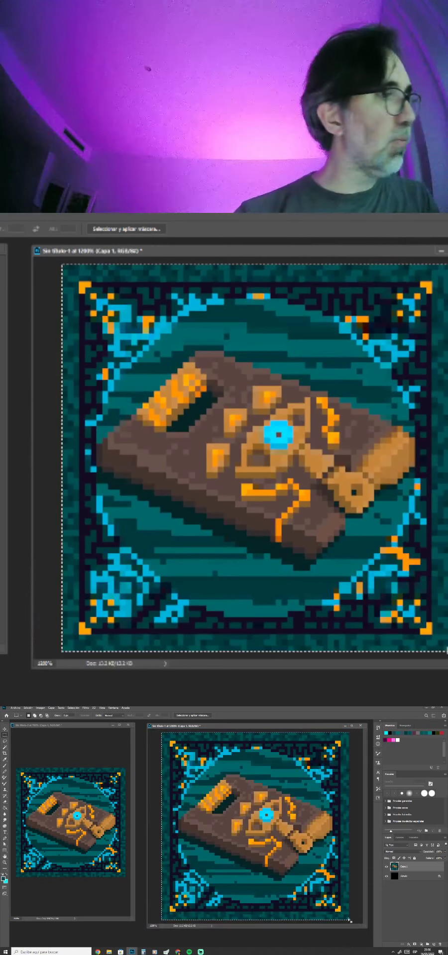
{"action": "key", "text": "ctrl+h"}
{"action": "key", "text": "ctrl+h"}
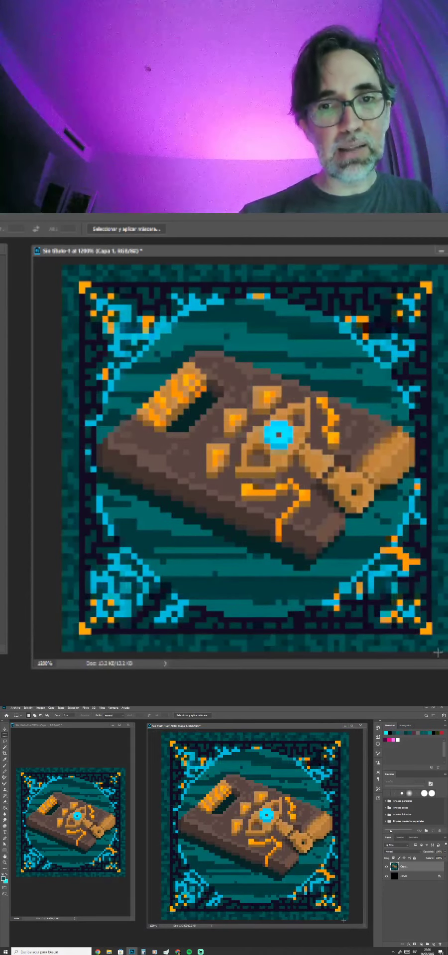